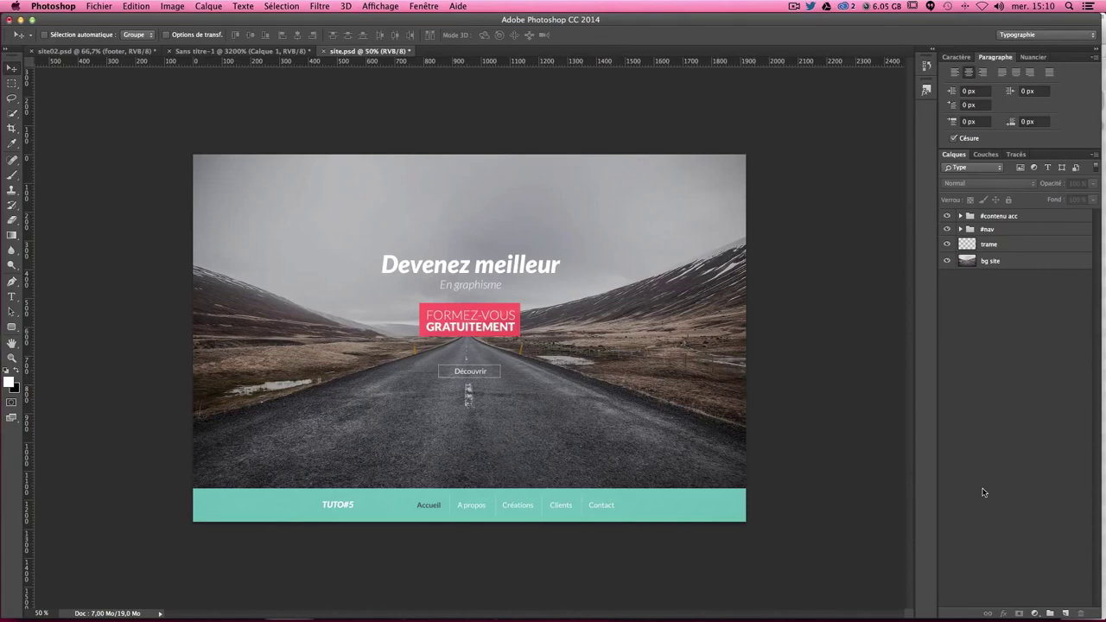
Step: Zoom in on the hero mockup and toggle the trame texture layer to compare
{"action": "key", "text": "ctrl+plus"}
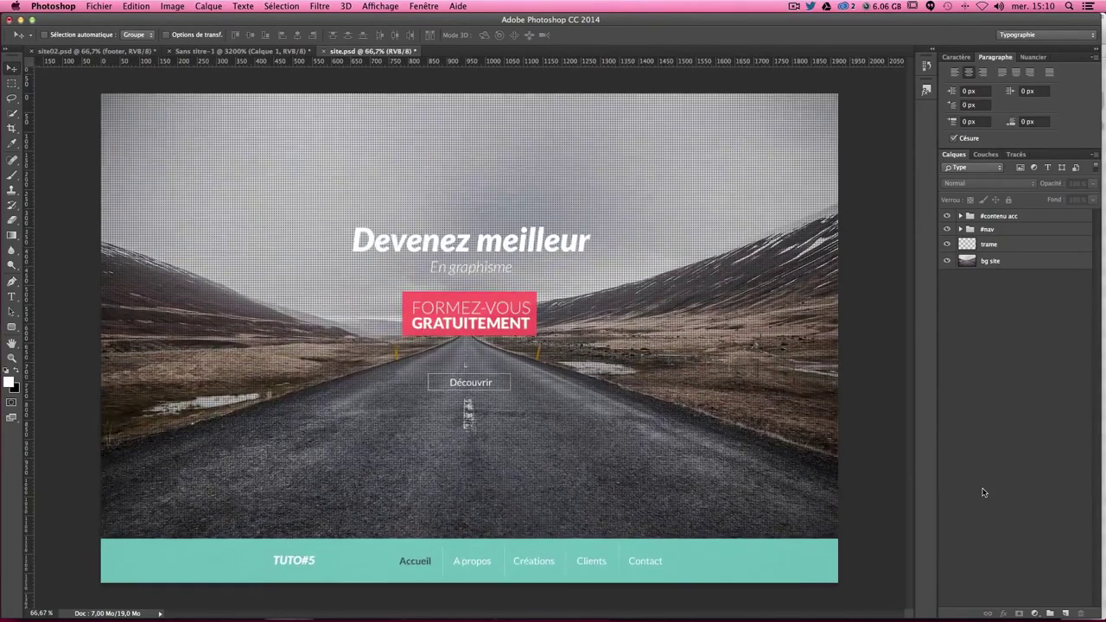
{"action": "key", "text": "ctrl+plus"}
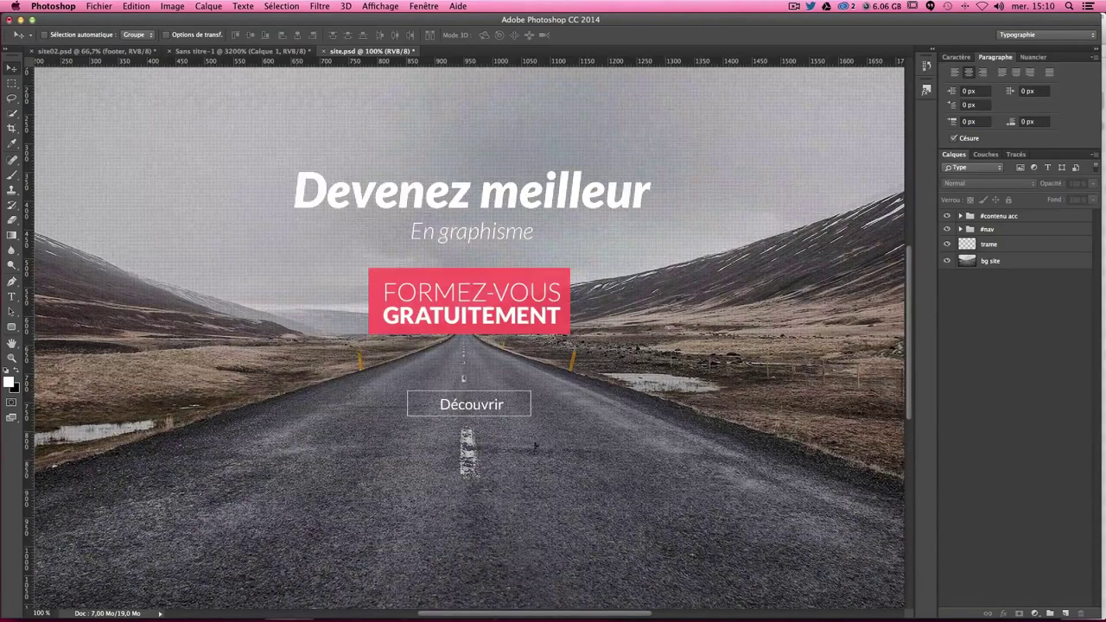
{"action": "left_click", "coordinate": [948, 244]}
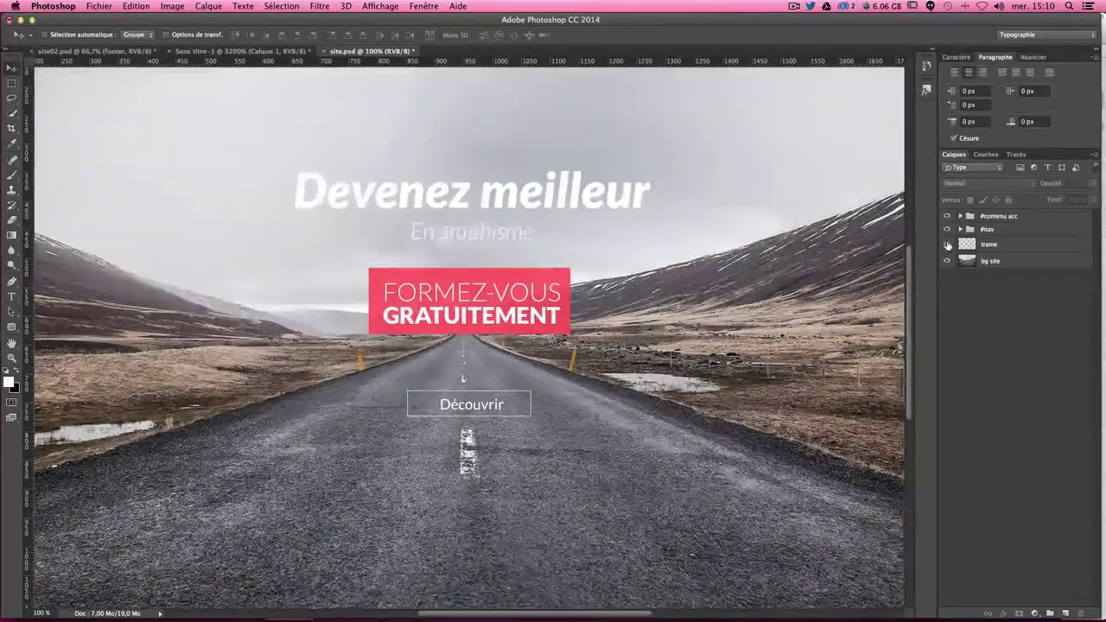
{"action": "left_click", "coordinate": [947, 244]}
{"action": "left_click", "coordinate": [948, 245]}
{"action": "left_click", "coordinate": [947, 245]}
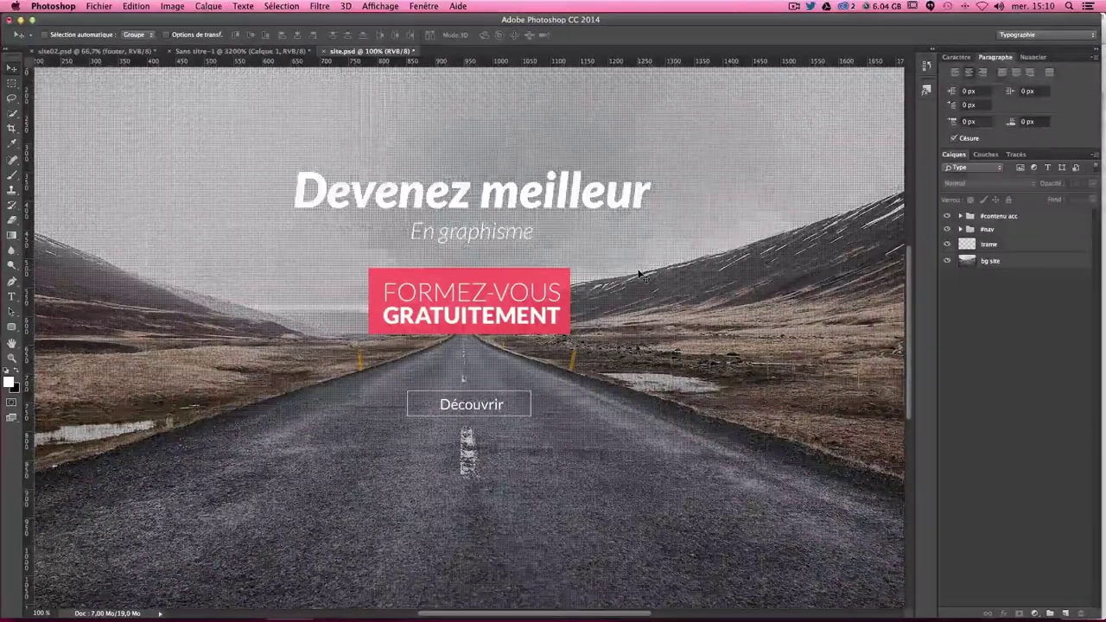
{"action": "left_click", "coordinate": [947, 244]}
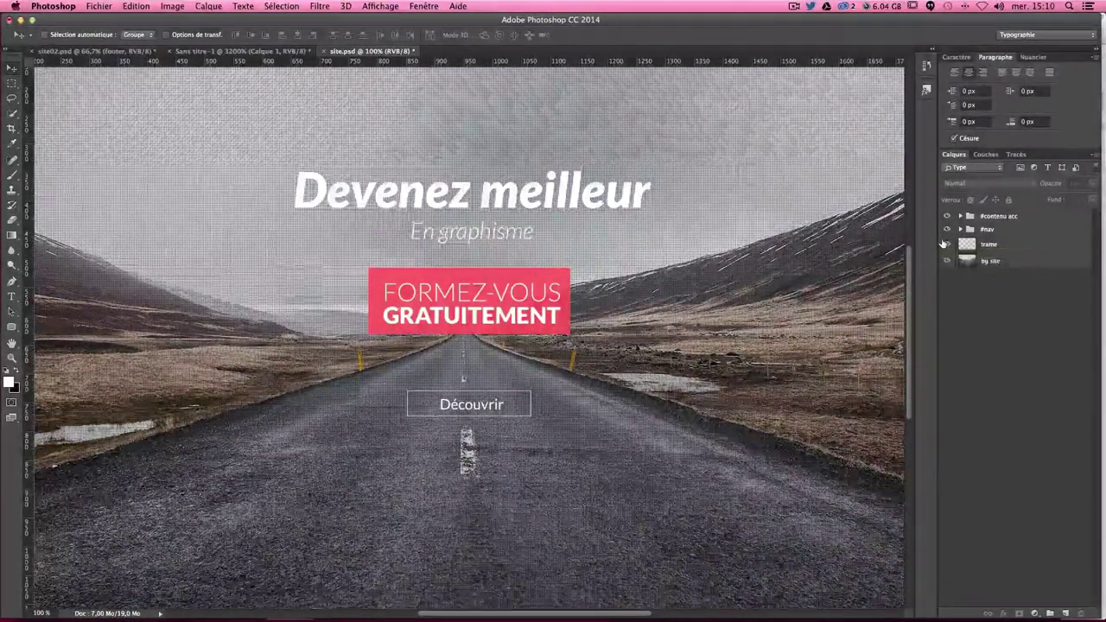
{"action": "key", "text": "super+minus"}
{"action": "key", "text": "super+minus"}
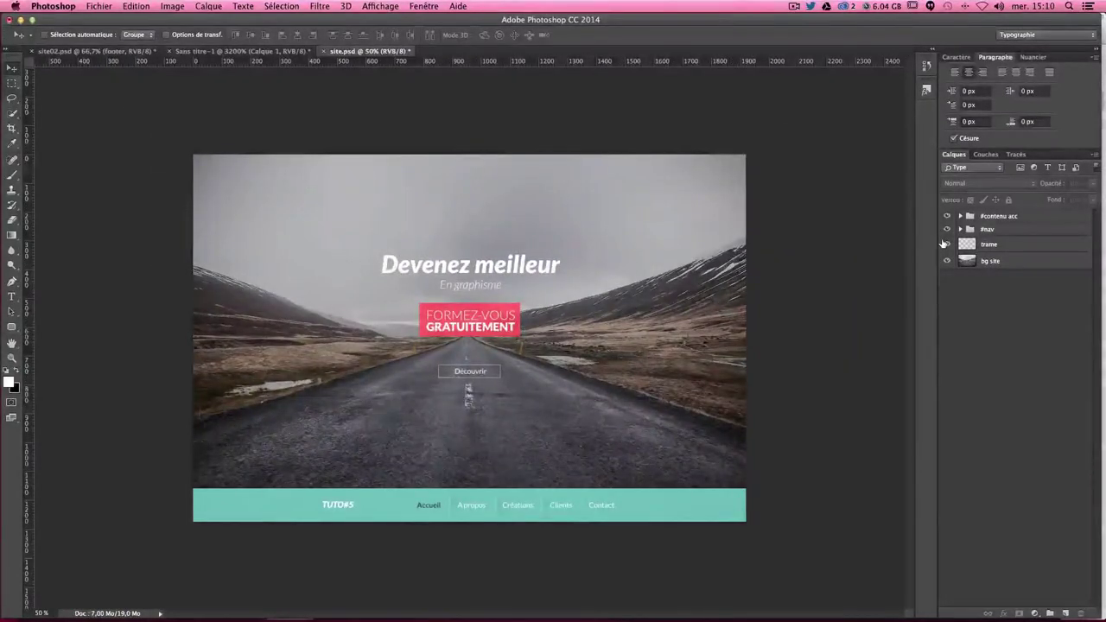
Step: Switch to site02.psd and scroll through the layout with guides shown
{"action": "left_click", "coordinate": [66, 52]}
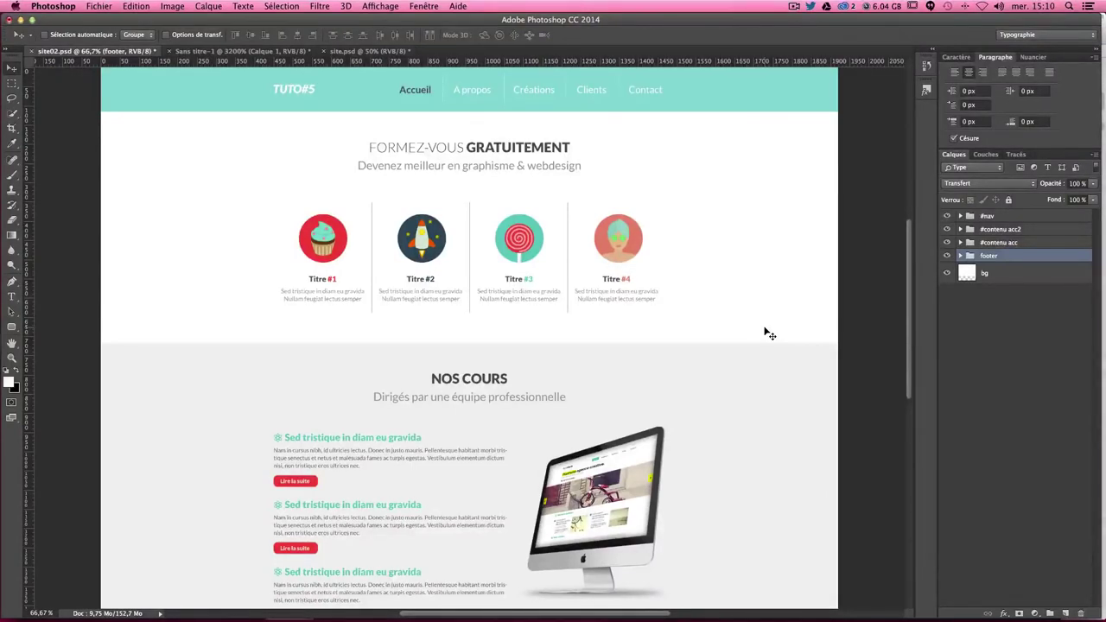
{"action": "key", "text": "ctrl+semicolon"}
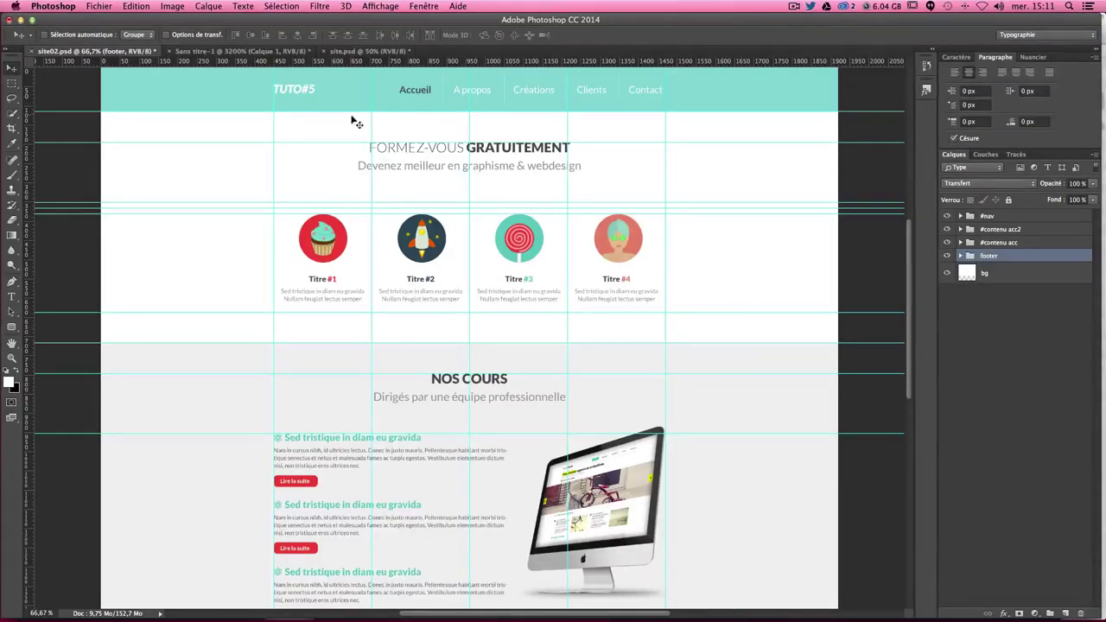
{"action": "scroll", "coordinate": [648, 267], "scroll_direction": "down", "scroll_amount": 5}
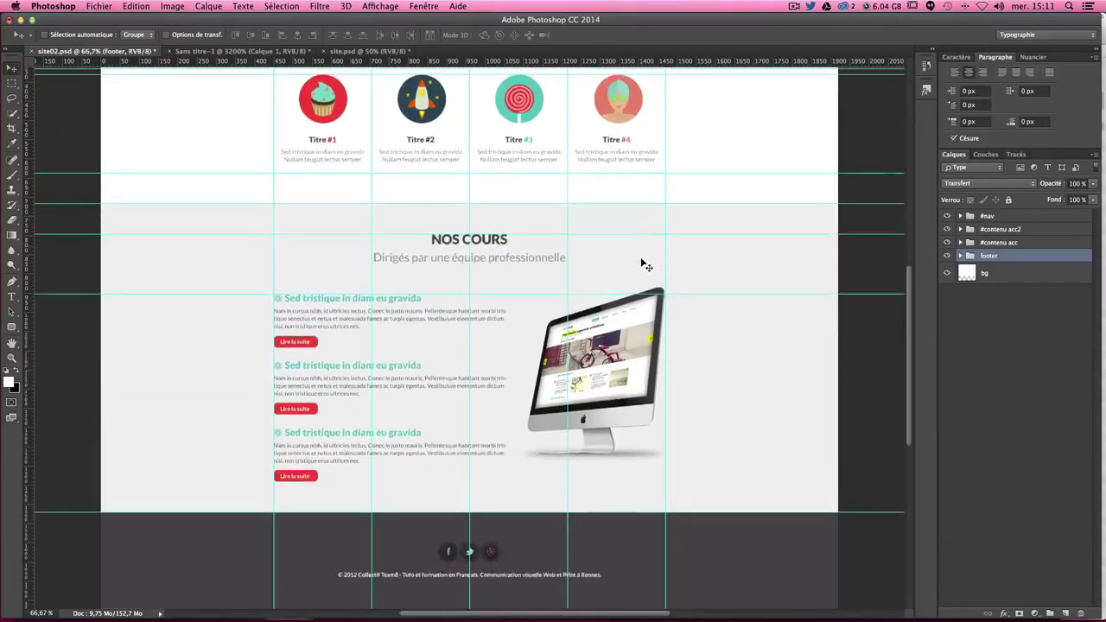
{"action": "scroll", "coordinate": [643, 263], "scroll_direction": "down", "scroll_amount": 2}
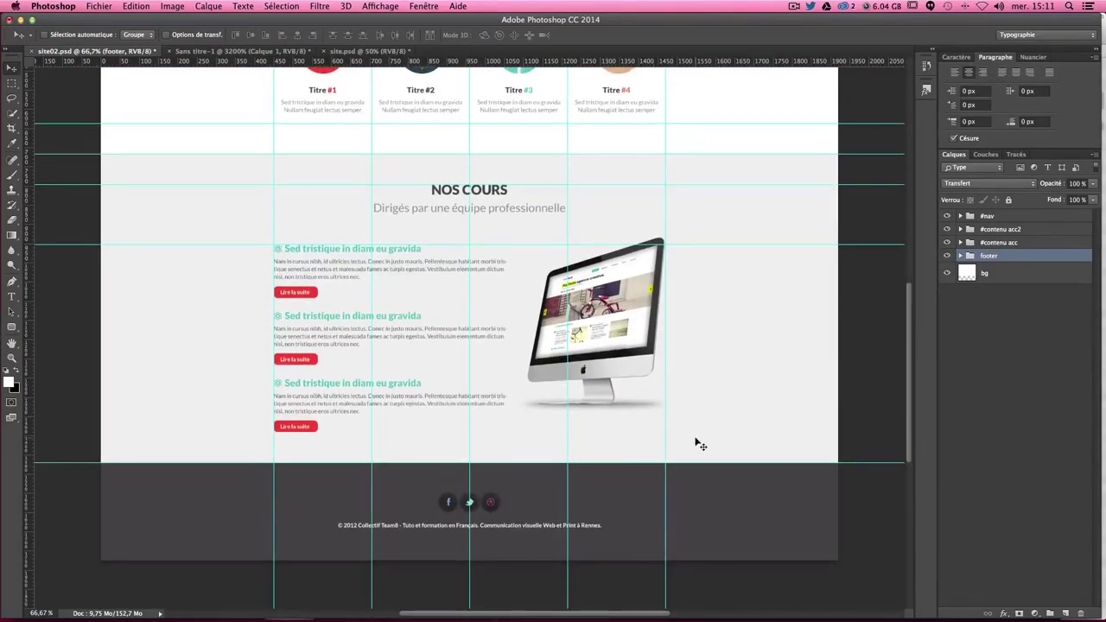
{"action": "scroll", "coordinate": [671, 462], "scroll_direction": "up", "scroll_amount": 2}
{"action": "scroll", "coordinate": [674, 482], "scroll_direction": "up", "scroll_amount": 1}
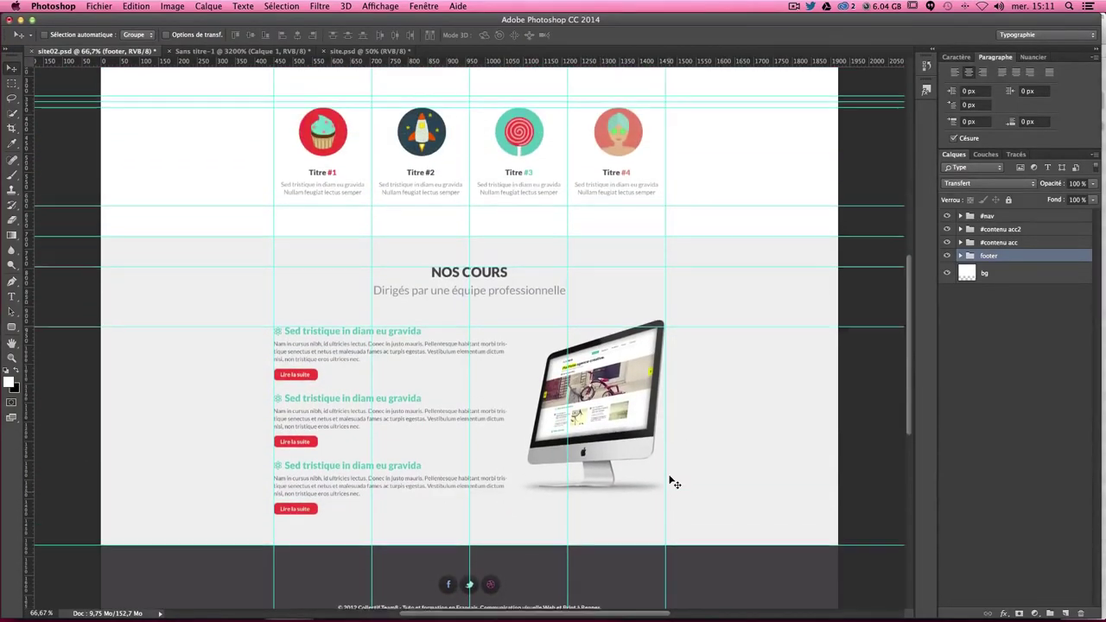
{"action": "scroll", "coordinate": [674, 483], "scroll_direction": "up", "scroll_amount": 2}
{"action": "scroll", "coordinate": [674, 482], "scroll_direction": "up", "scroll_amount": 2}
{"action": "scroll", "coordinate": [674, 483], "scroll_direction": "up", "scroll_amount": 1}
{"action": "scroll", "coordinate": [674, 483], "scroll_direction": "down", "scroll_amount": 2}
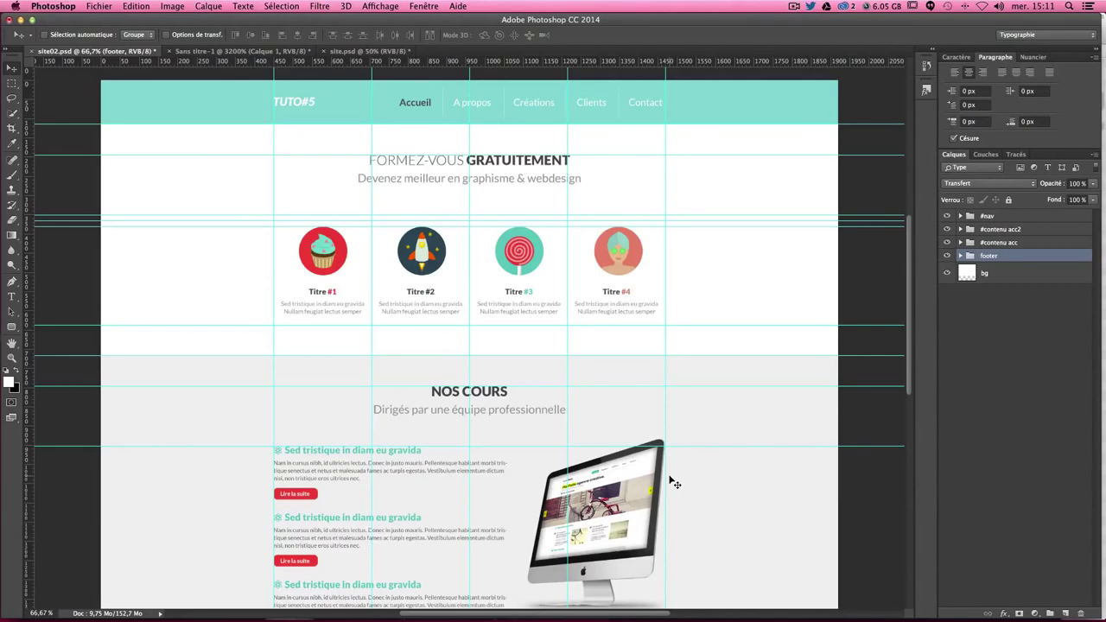
Step: Hide the guides and scroll through site02 at 100% zoom
{"action": "key", "text": "ctrl+semicolon"}
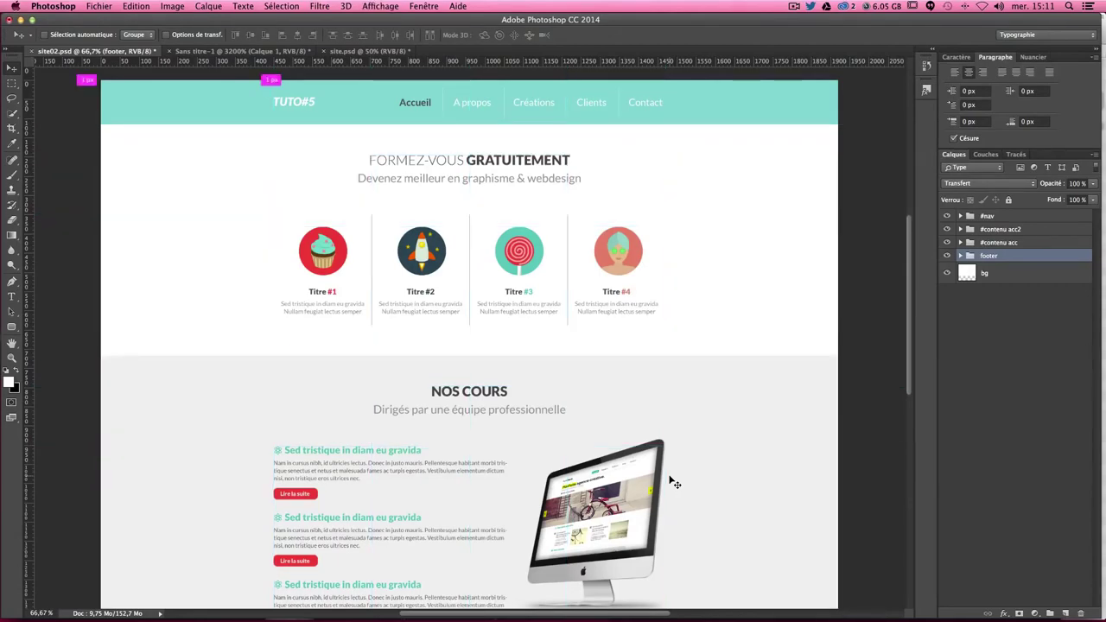
{"action": "key", "text": "ctrl+plus"}
{"action": "scroll", "coordinate": [673, 481], "scroll_direction": "up", "scroll_amount": 3}
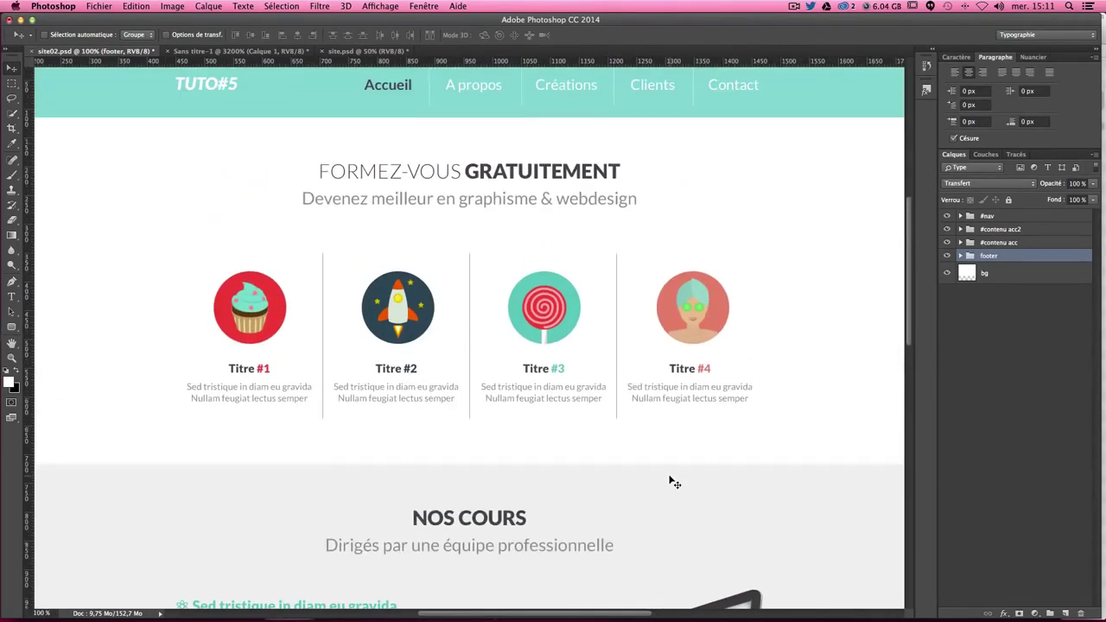
{"action": "scroll", "coordinate": [673, 481], "scroll_direction": "up", "scroll_amount": 2}
{"action": "scroll", "coordinate": [674, 482], "scroll_direction": "down", "scroll_amount": 3}
{"action": "scroll", "coordinate": [673, 481], "scroll_direction": "down", "scroll_amount": 3}
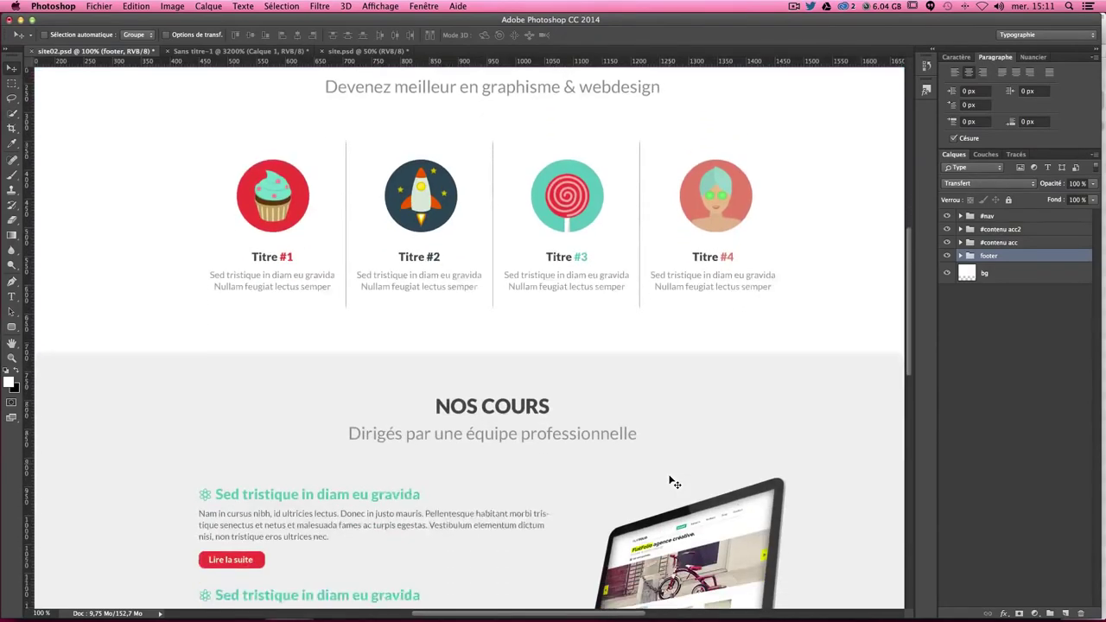
{"action": "scroll", "coordinate": [670, 481], "scroll_direction": "down", "scroll_amount": 2}
{"action": "scroll", "coordinate": [670, 481], "scroll_direction": "down", "scroll_amount": 5}
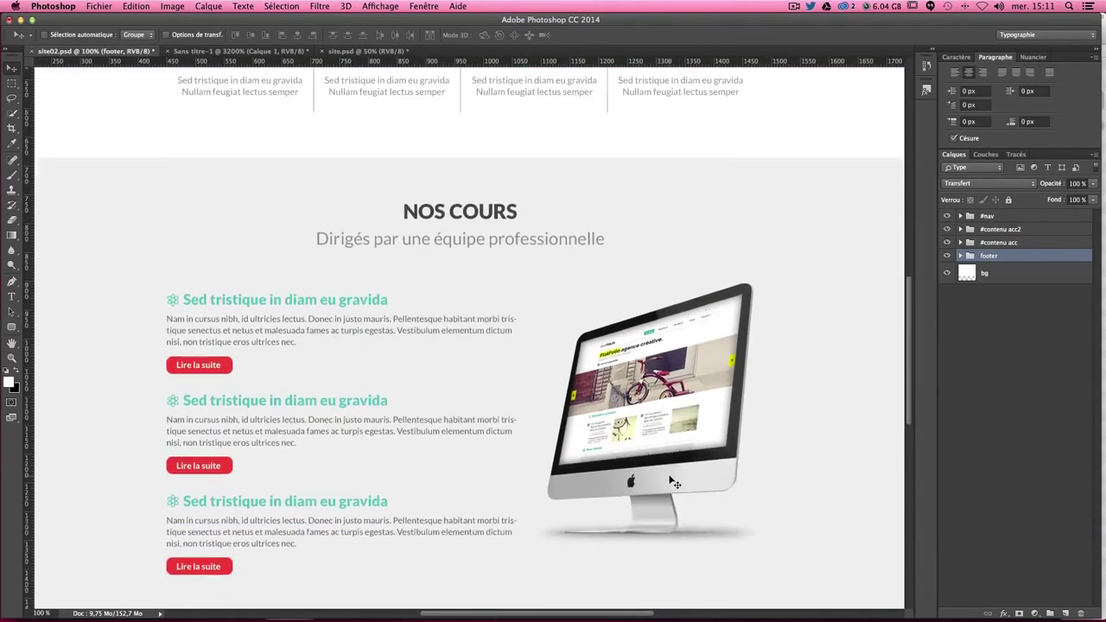
{"action": "scroll", "coordinate": [670, 481], "scroll_direction": "down", "scroll_amount": 2}
{"action": "scroll", "coordinate": [670, 481], "scroll_direction": "down", "scroll_amount": 3}
{"action": "scroll", "coordinate": [673, 481], "scroll_direction": "up", "scroll_amount": 4}
{"action": "scroll", "coordinate": [673, 481], "scroll_direction": "up", "scroll_amount": 4}
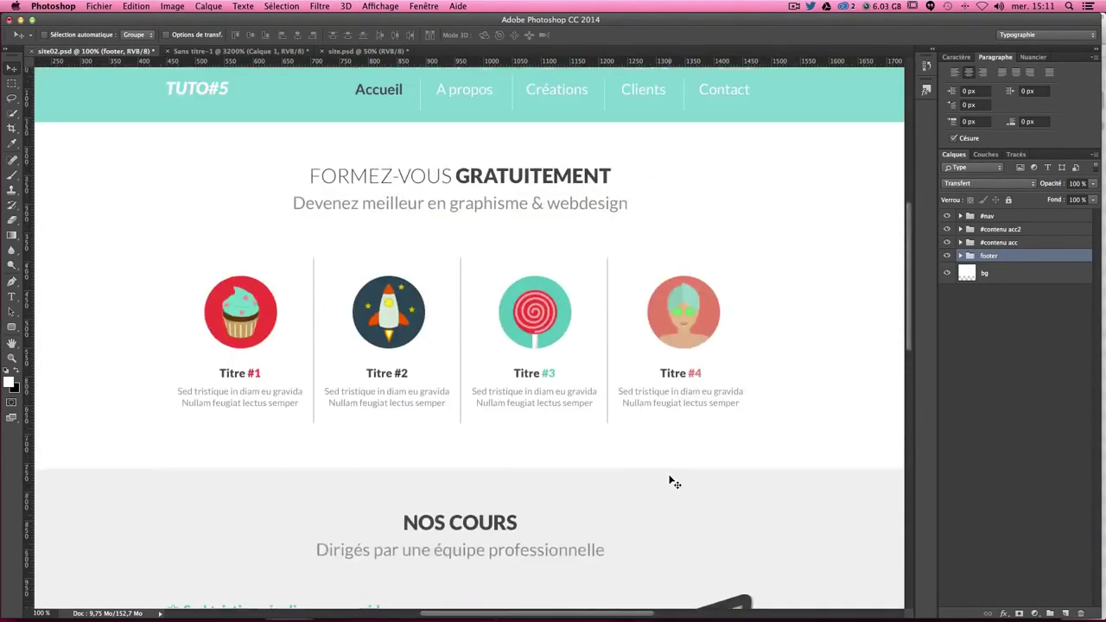
{"action": "scroll", "coordinate": [673, 481], "scroll_direction": "up", "scroll_amount": 1}
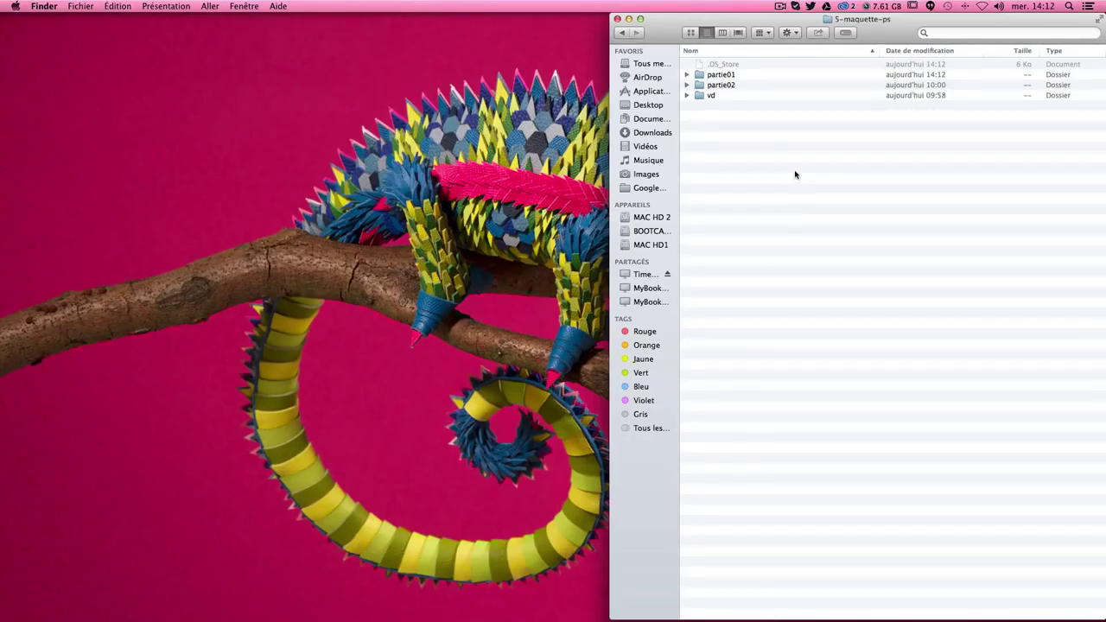
Step: Expand partie01 and open site.psd in Photoshop
{"action": "left_click", "coordinate": [686, 74]}
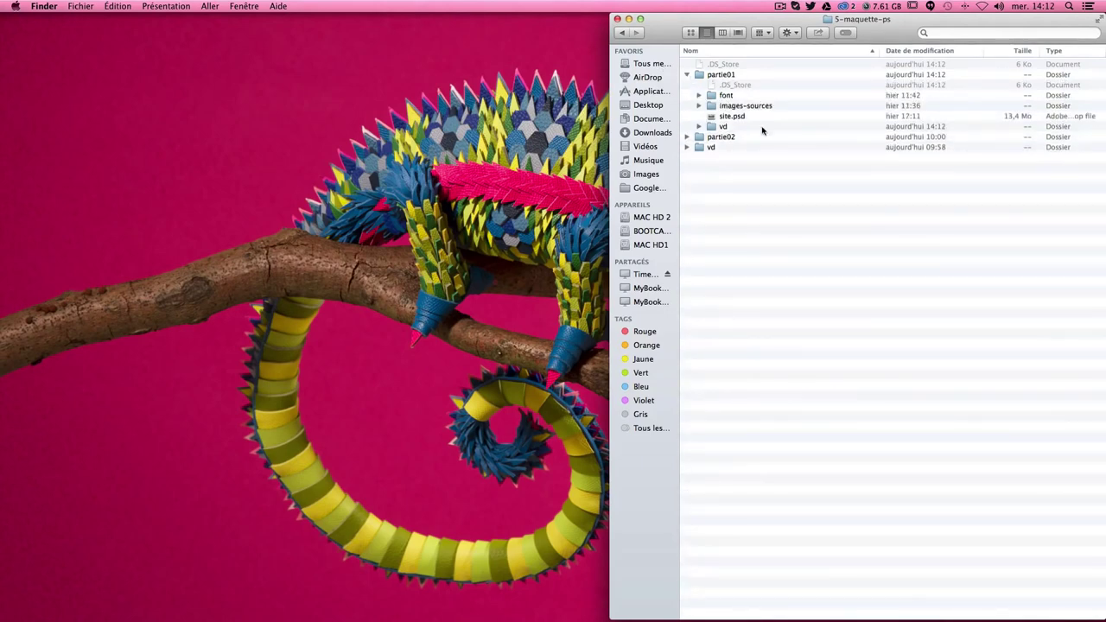
{"action": "double_click", "coordinate": [724, 115]}
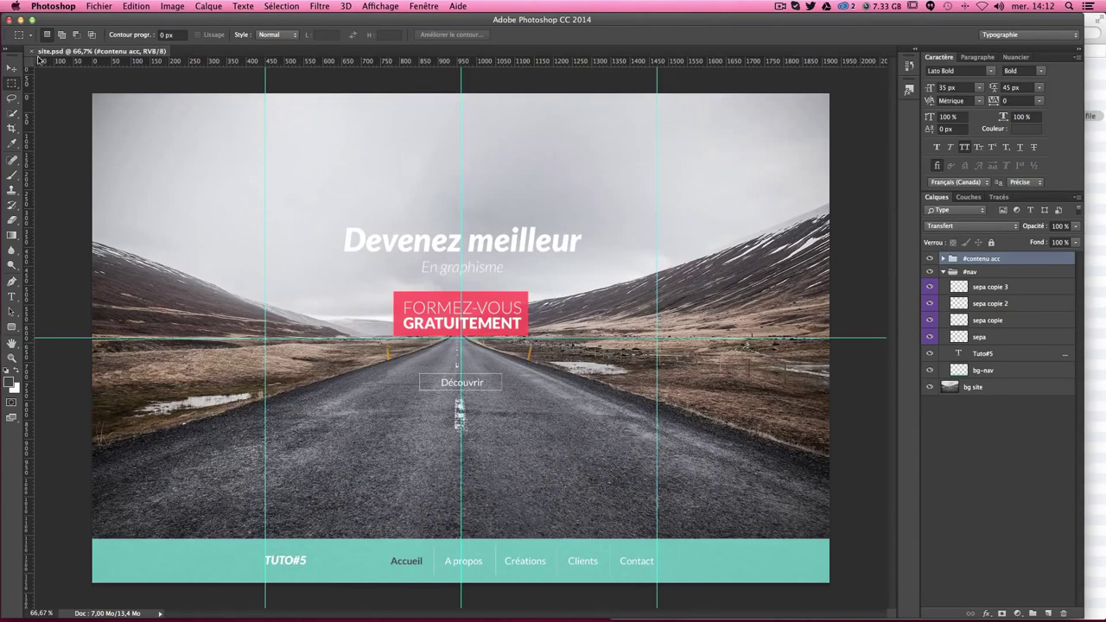
Step: Select the Move tool in the site.psd mockup
{"action": "left_click", "coordinate": [12, 69]}
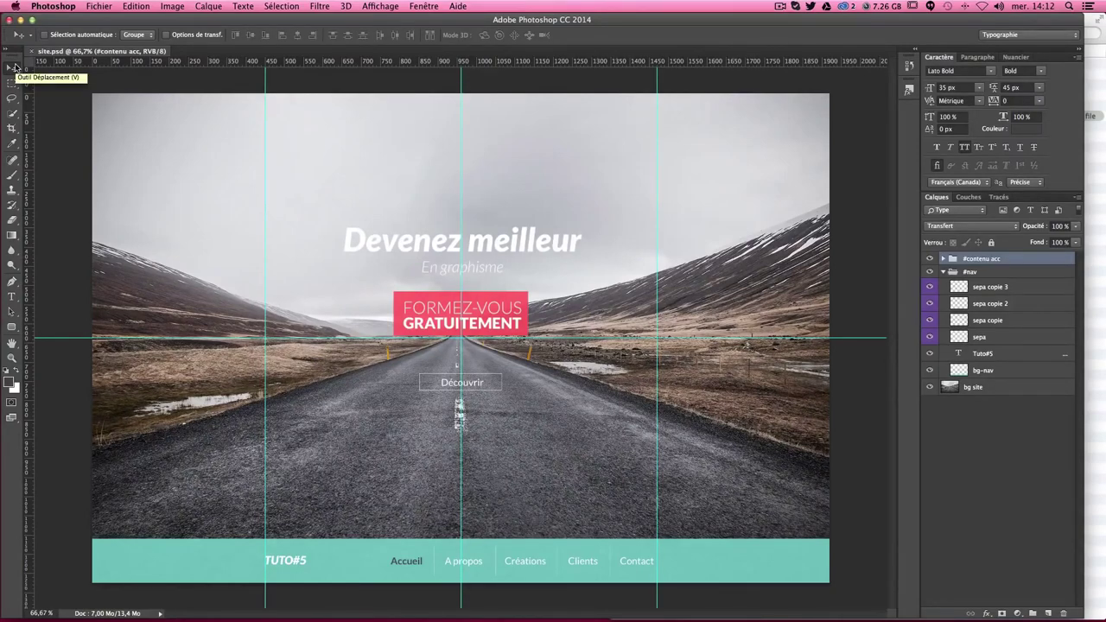
{"action": "left_click", "coordinate": [14, 67]}
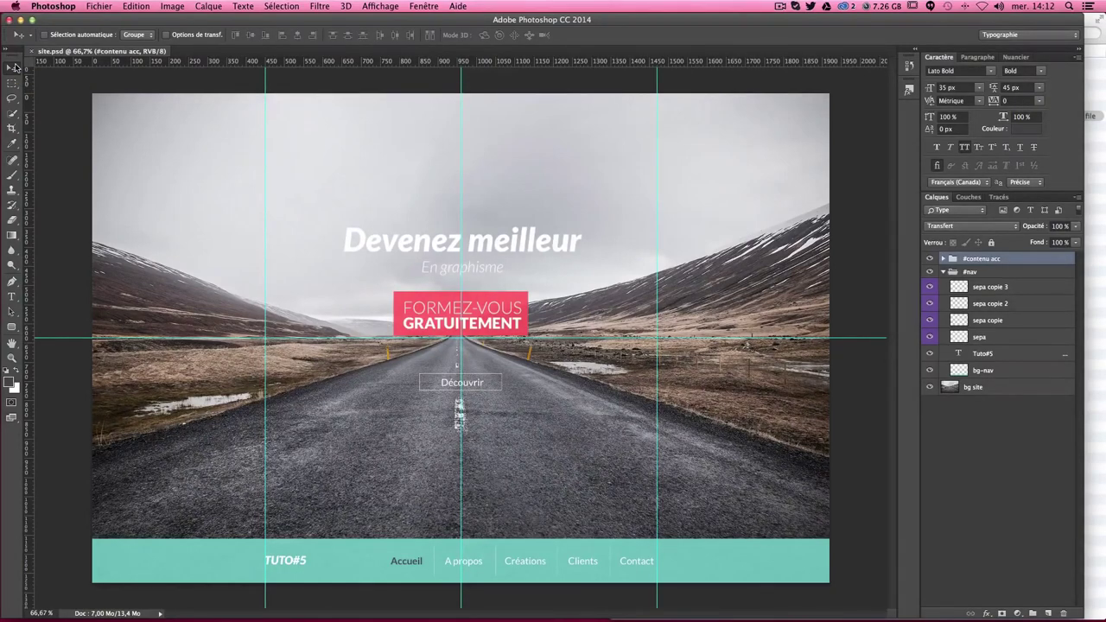
Step: Create a new document 2 px wide and 2 px high
{"action": "key", "text": "ctrl+n"}
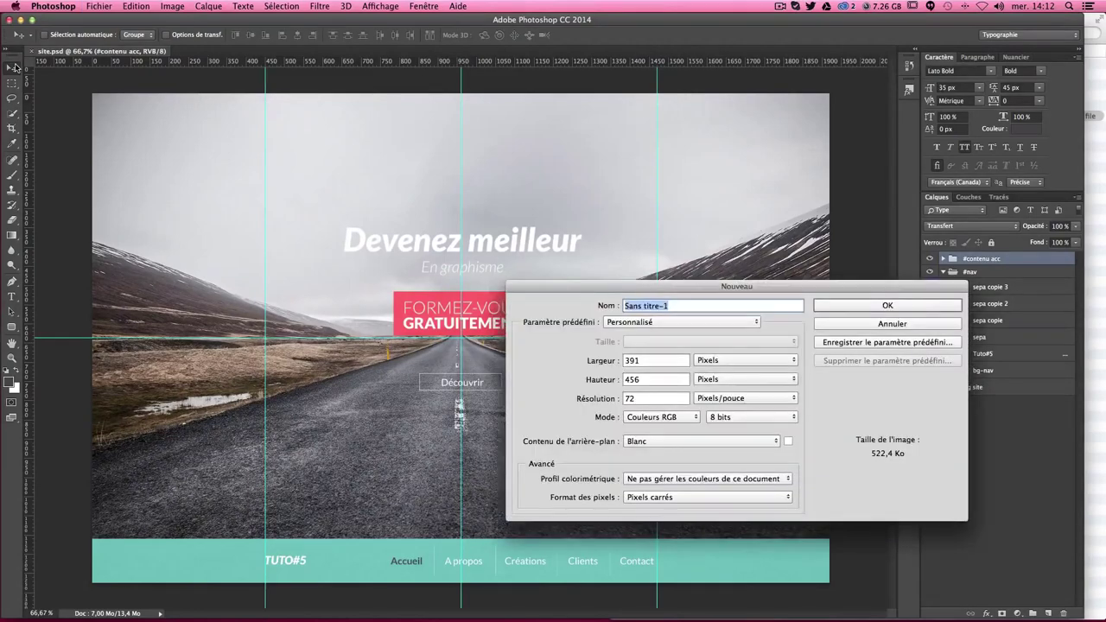
{"action": "key", "text": "Tab"}
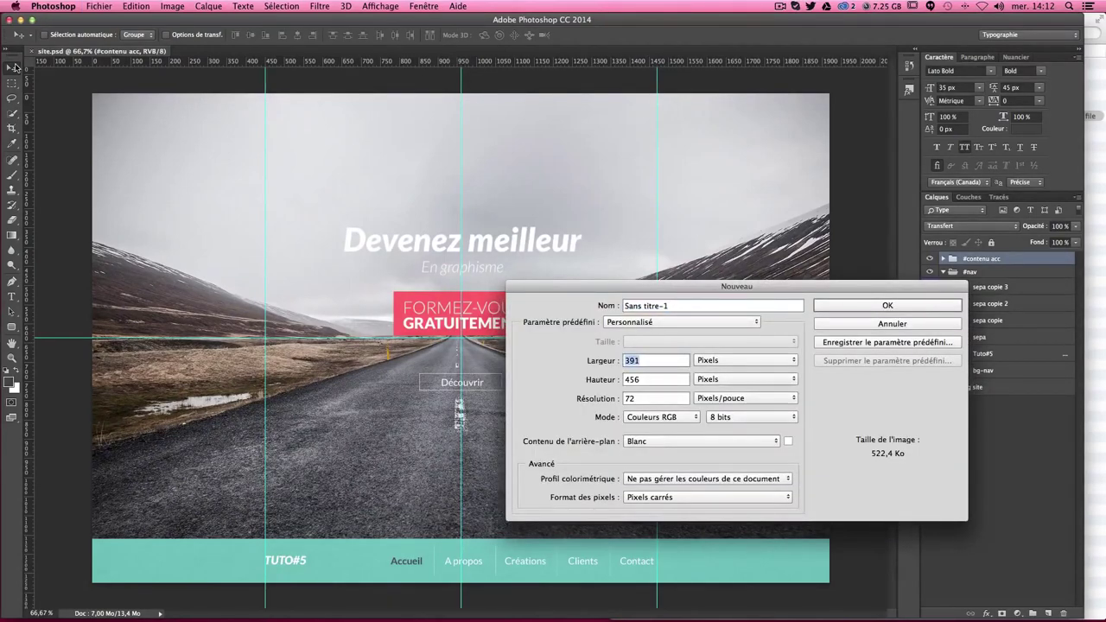
{"action": "type", "text": "2"}
{"action": "key", "text": "Tab"}
{"action": "type", "text": "2"}
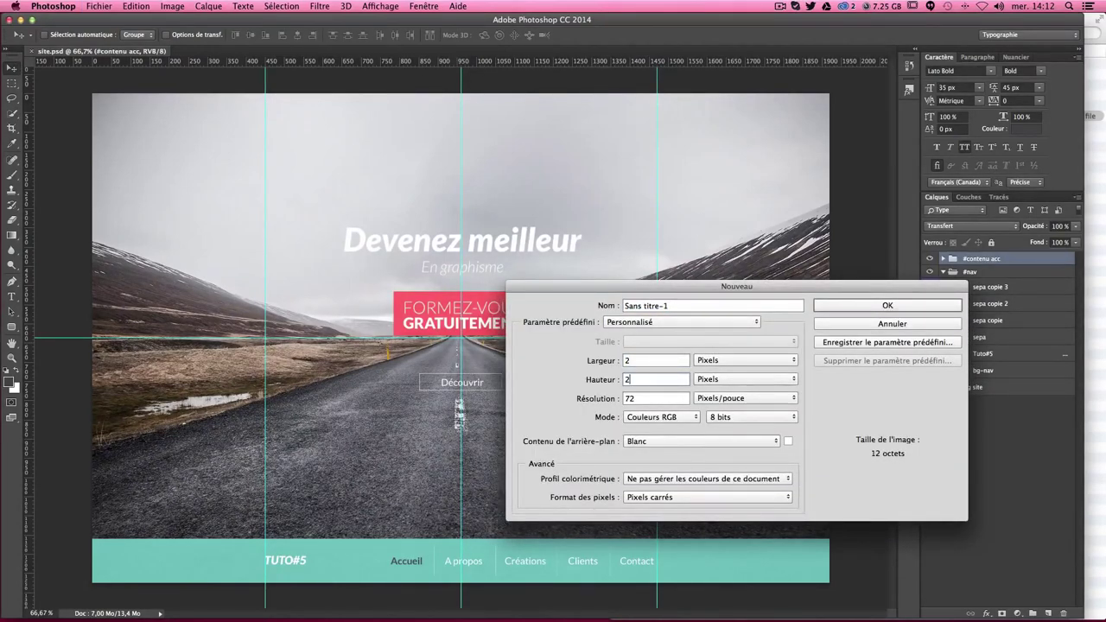
{"action": "key", "text": "Tab"}
{"action": "left_click", "coordinate": [864, 306]}
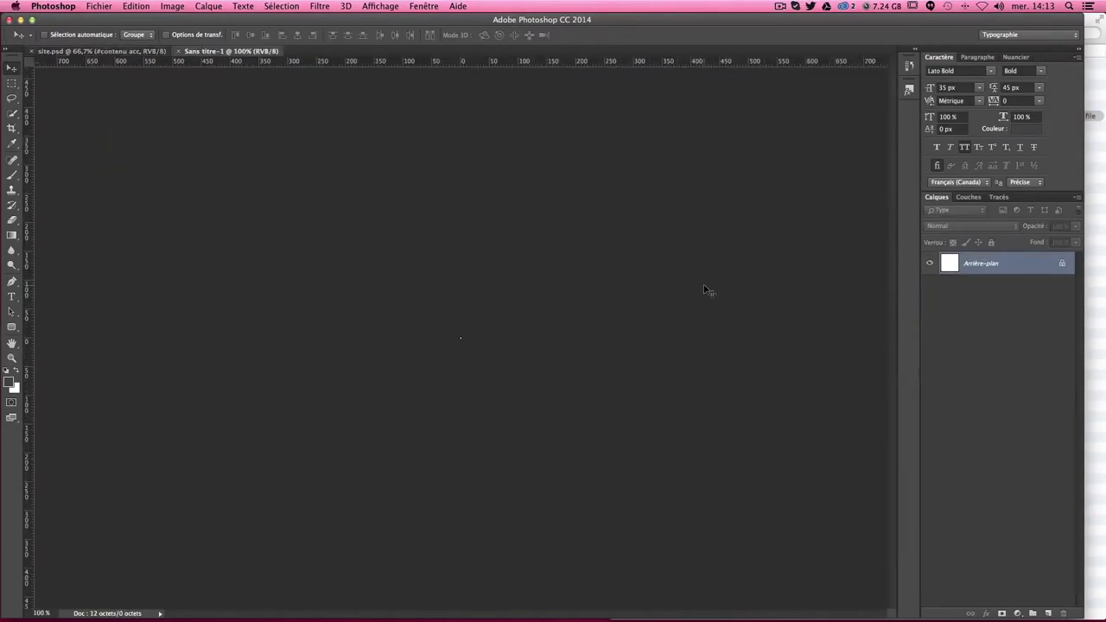
Step: Zoom in, unlock the background as Calque 0, and add empty Calque 1
{"action": "key", "text": "super+plus"}
{"action": "key", "text": "super+plus"}
{"action": "key", "text": "super+plus"}
{"action": "key", "text": "super+plus"}
{"action": "key", "text": "super+plus"}
{"action": "key", "text": "super+plus"}
{"action": "key", "text": "super+plus"}
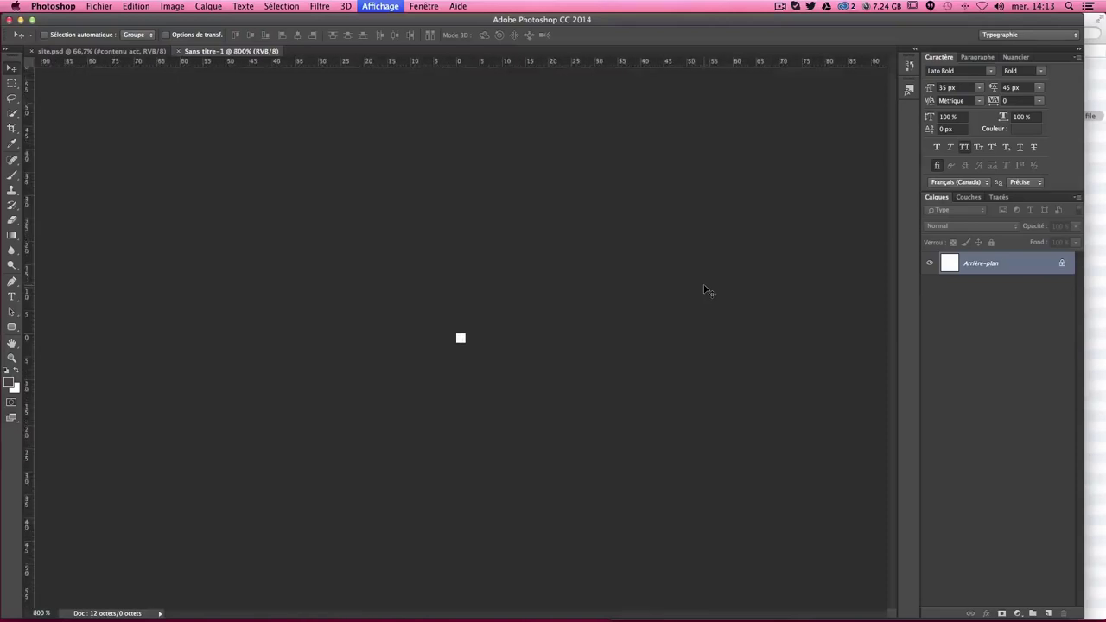
{"action": "key", "text": "super+plus"}
{"action": "key", "text": "super+plus"}
{"action": "key", "text": "super+plus"}
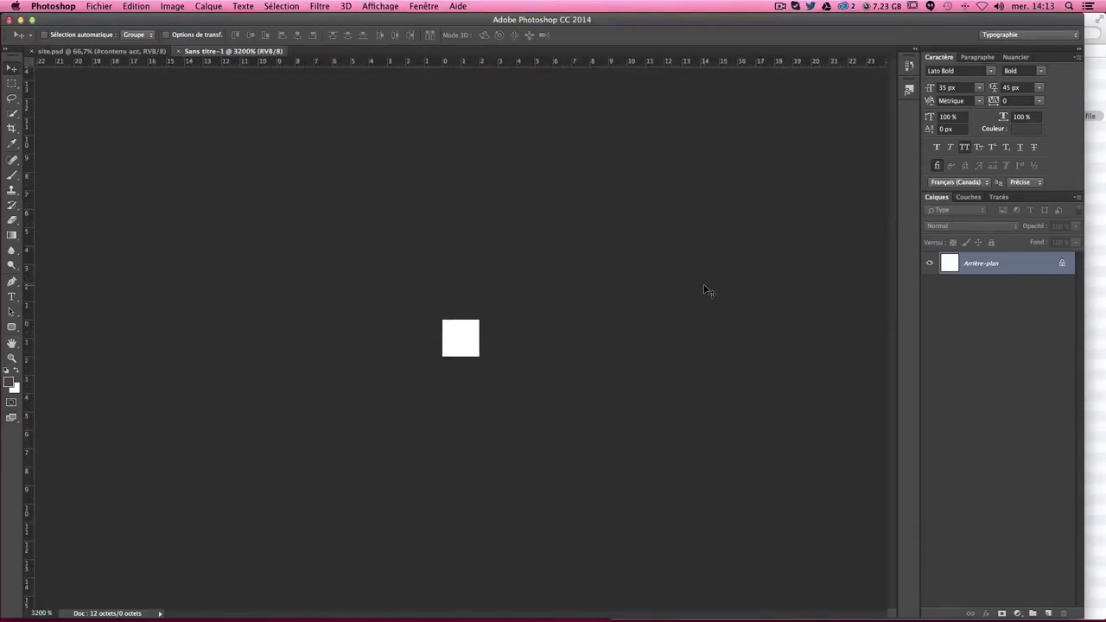
{"action": "mouse_move", "coordinate": [986, 270]}
{"action": "left_mouse_down"}
{"action": "mouse_move", "coordinate": [966, 293]}
{"action": "mouse_move", "coordinate": [1014, 316]}
{"action": "mouse_move", "coordinate": [1037, 605]}
{"action": "left_mouse_up"}
{"action": "double_click", "coordinate": [980, 264]}
{"action": "key", "text": "Return"}
{"action": "left_click", "coordinate": [1048, 613]}
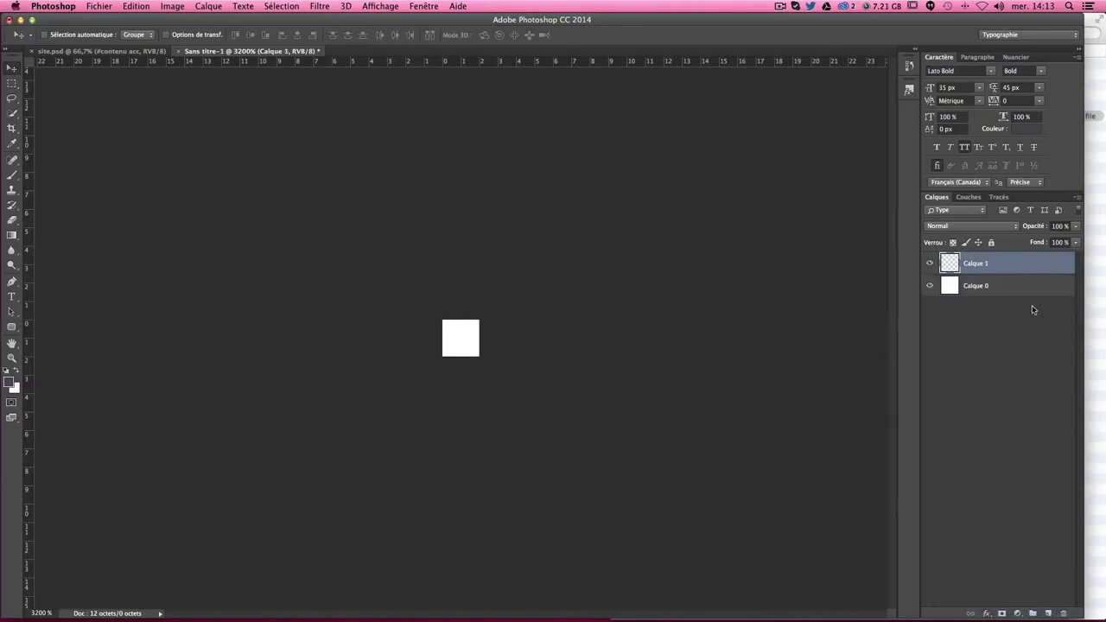
Step: Delete Calque 0, marquee-select the top-left pixel, and swap foreground and background colours
{"action": "left_click", "coordinate": [998, 296]}
{"action": "left_click_drag", "start_coordinate": [991, 291], "coordinate": [1064, 613]}
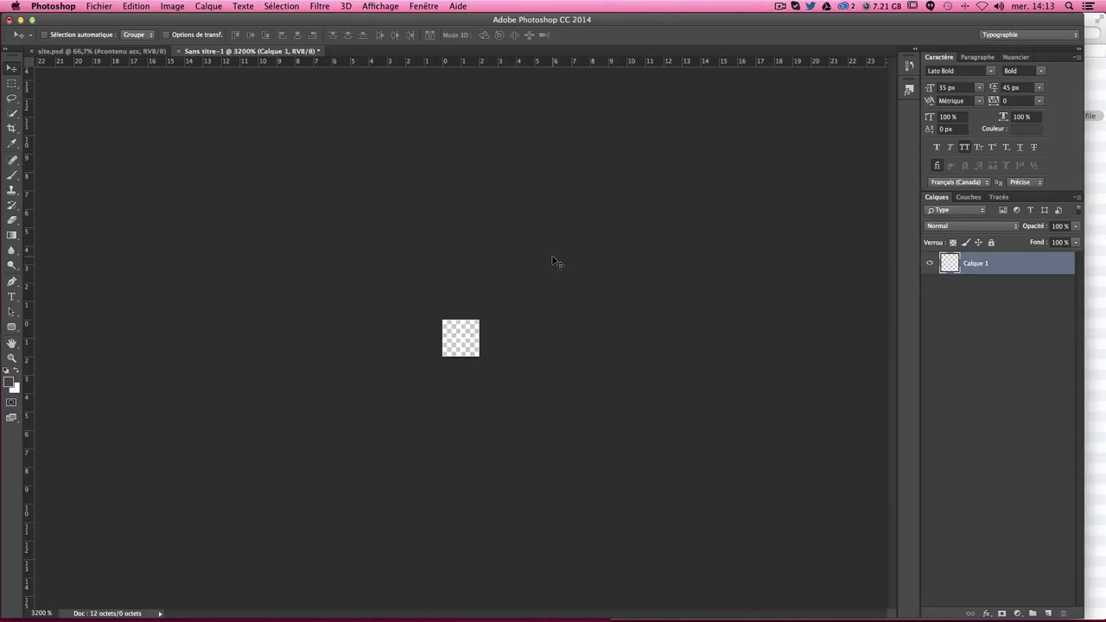
{"action": "left_click", "coordinate": [12, 84]}
{"action": "left_click_drag", "start_coordinate": [12, 84], "coordinate": [46, 82]}
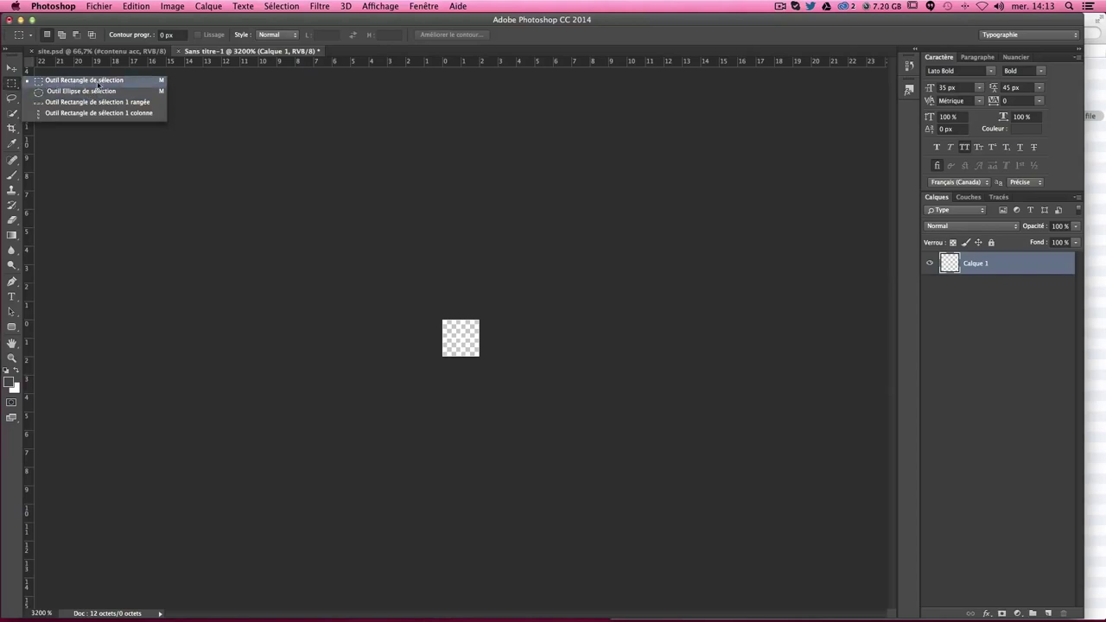
{"action": "left_click", "coordinate": [111, 81]}
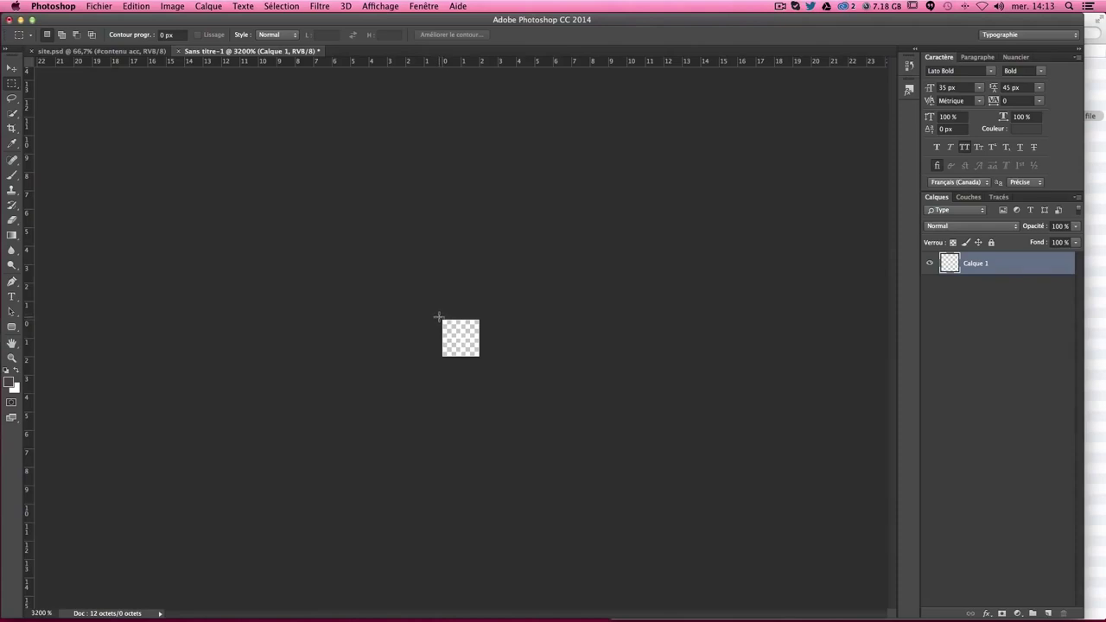
{"action": "left_click_drag", "start_coordinate": [441, 318], "coordinate": [455, 330]}
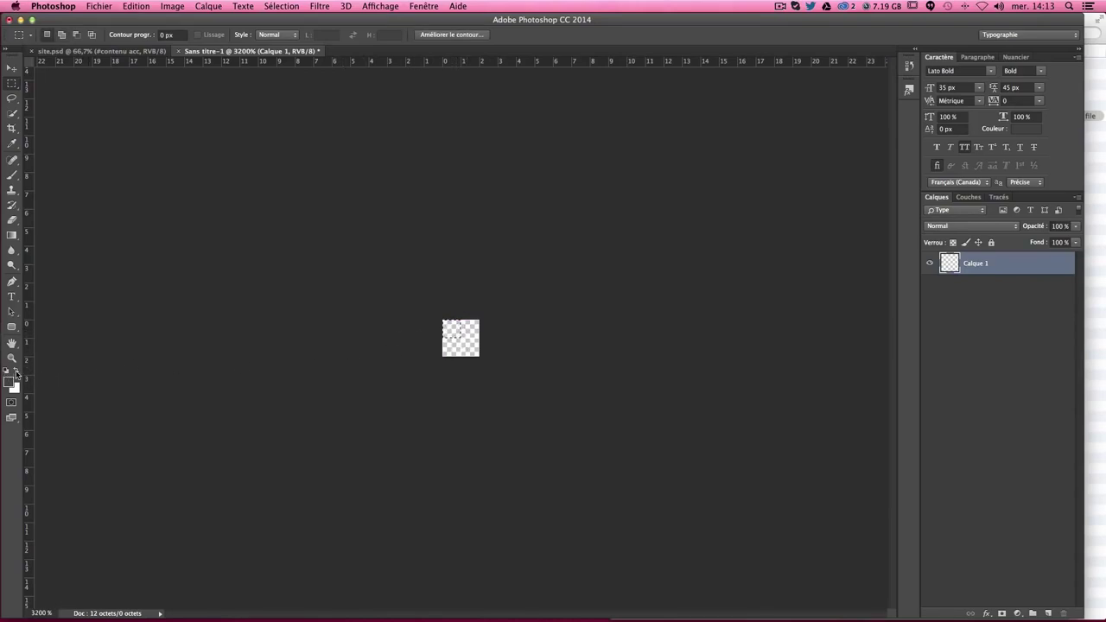
{"action": "left_click", "coordinate": [15, 372]}
Step: Fill the selected pixel with black #000000 at 85% opacity, then deselect
{"action": "left_click_drag", "start_coordinate": [437, 286], "coordinate": [334, 347]}
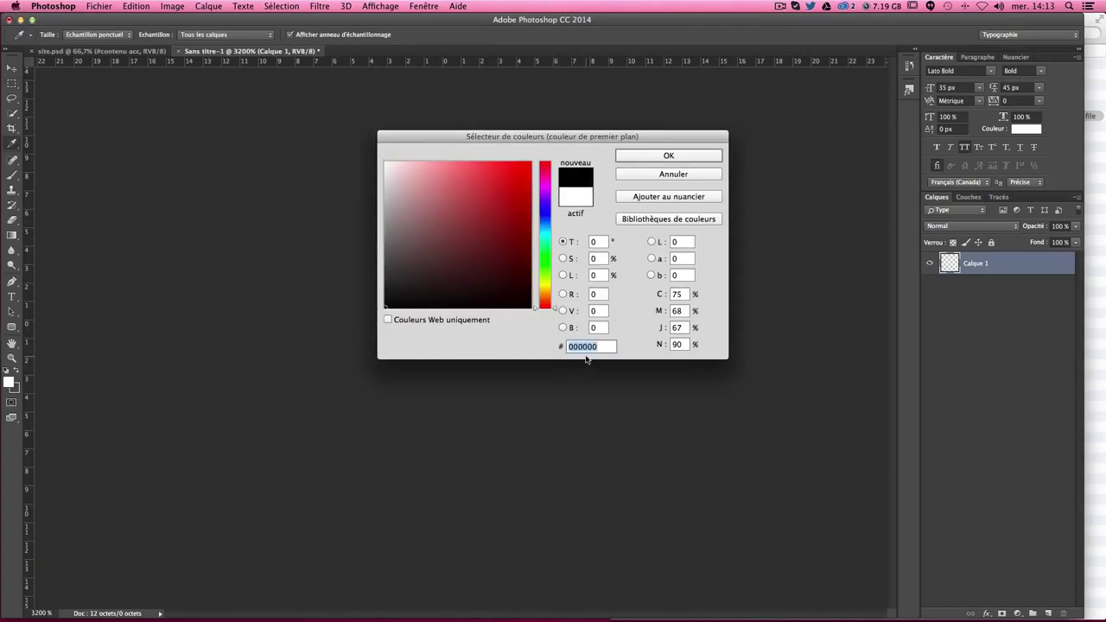
{"action": "left_click", "coordinate": [681, 158]}
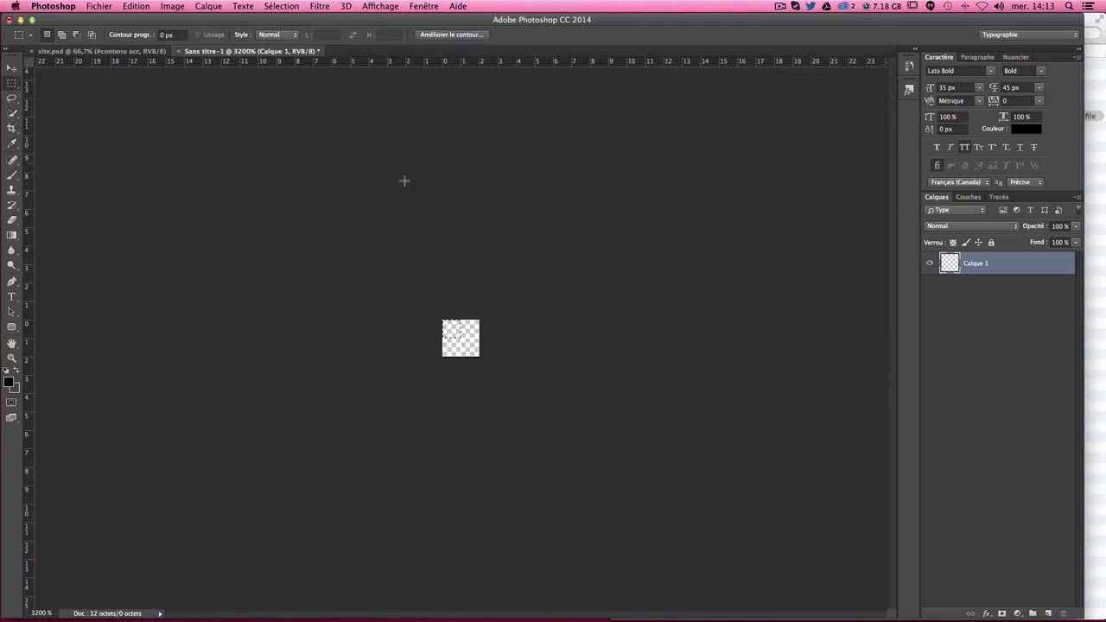
{"action": "key", "text": "shift"}
{"action": "key", "text": "shift+BackSpace"}
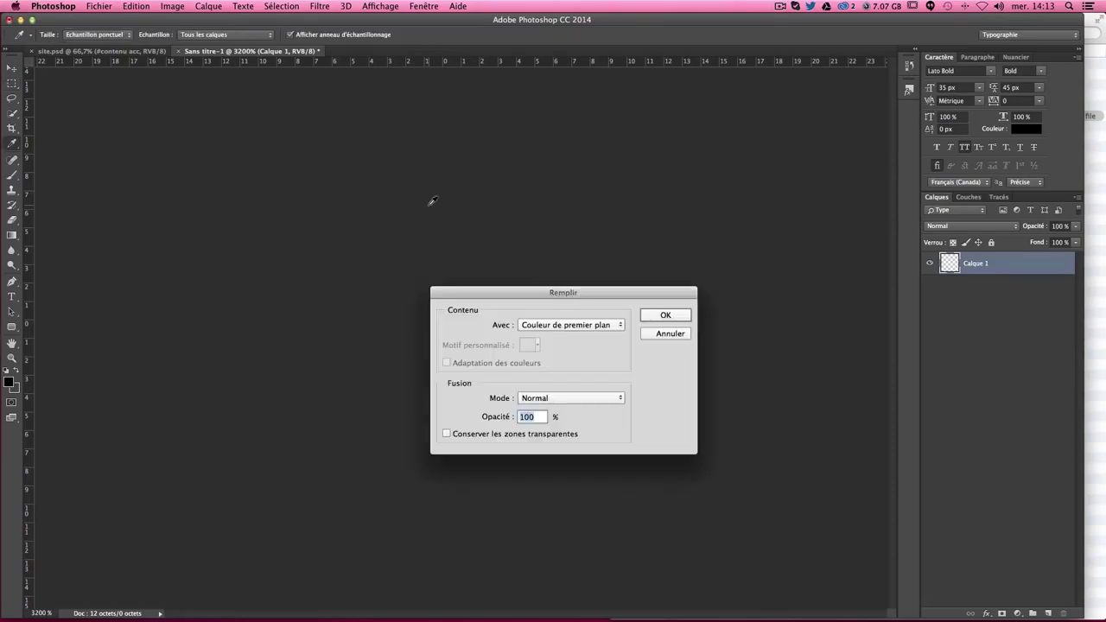
{"action": "left_click_drag", "start_coordinate": [545, 291], "coordinate": [603, 105]}
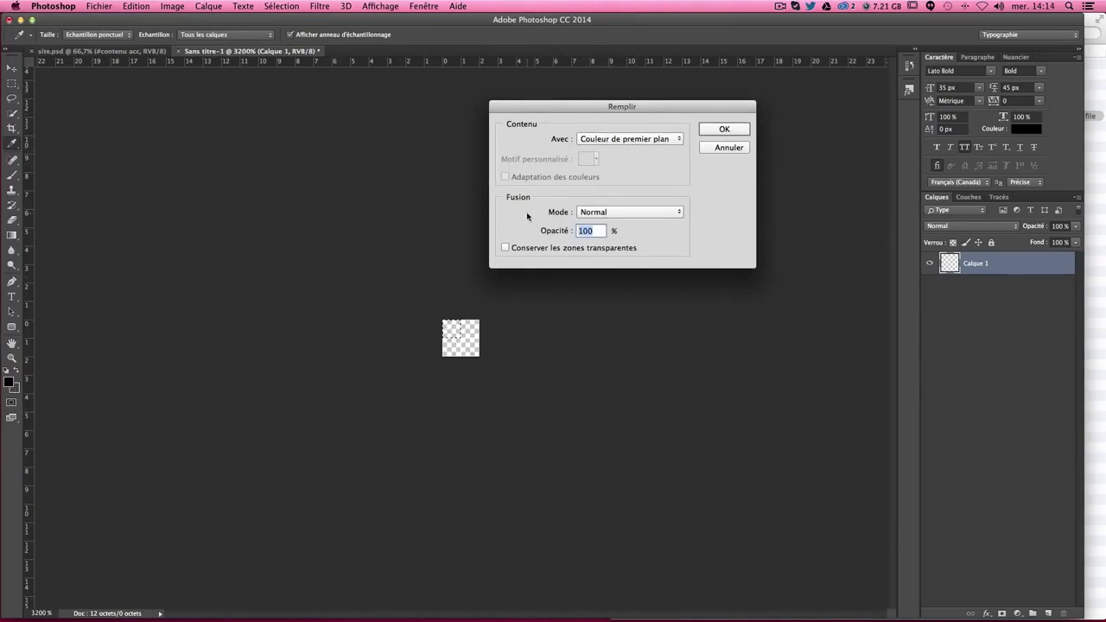
{"action": "type", "text": "5"}
{"action": "type", "text": "85"}
{"action": "key", "text": "Return"}
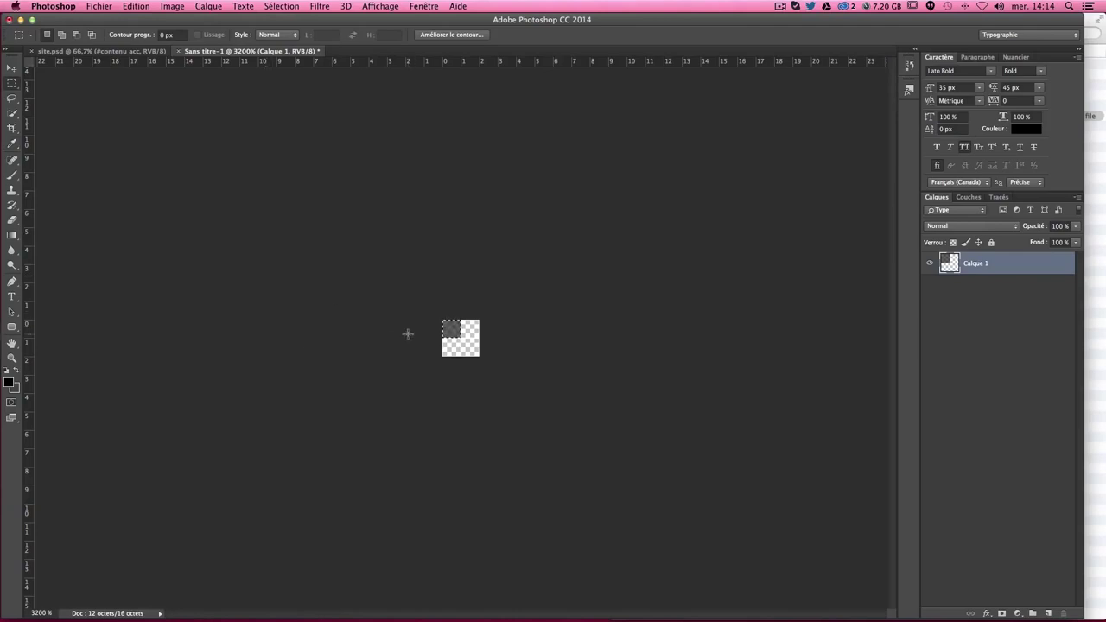
{"action": "key", "text": "super+d"}
Step: Define the 2×2 tile as a pattern named 'trame' via Utiliser comme motif
{"action": "left_click", "coordinate": [139, 7]}
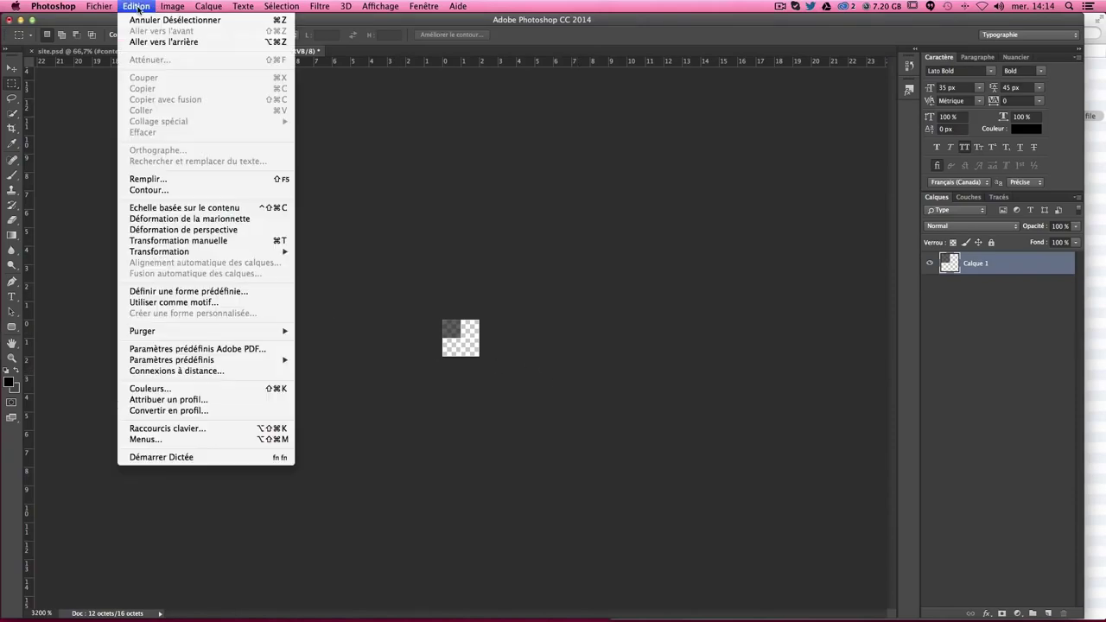
{"action": "left_click", "coordinate": [206, 302]}
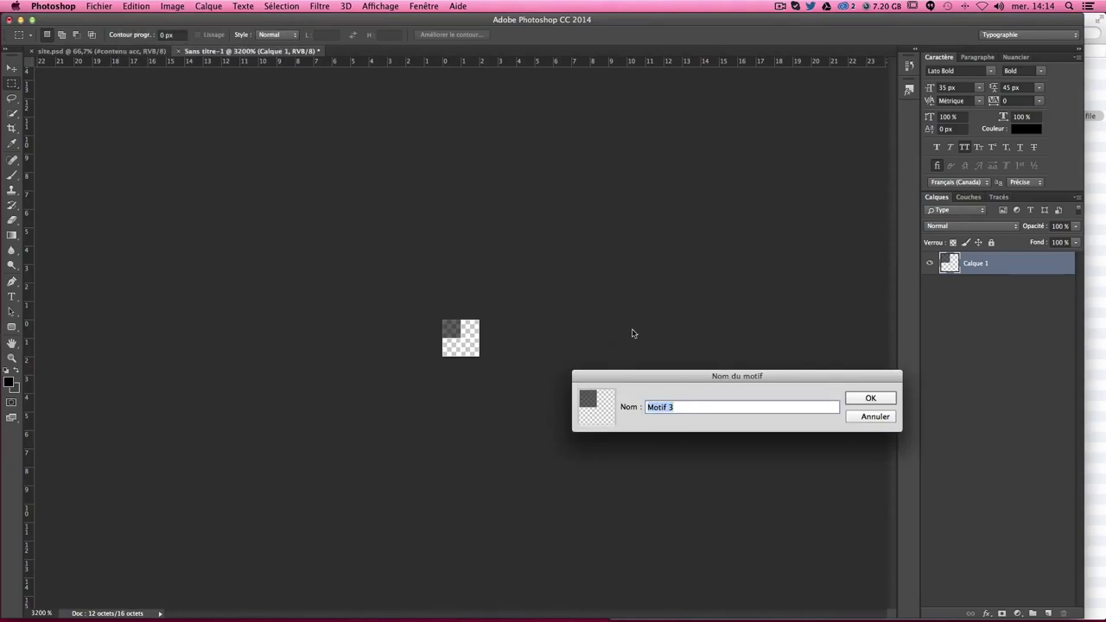
{"action": "type", "text": "trame"}
{"action": "key", "text": "Return"}
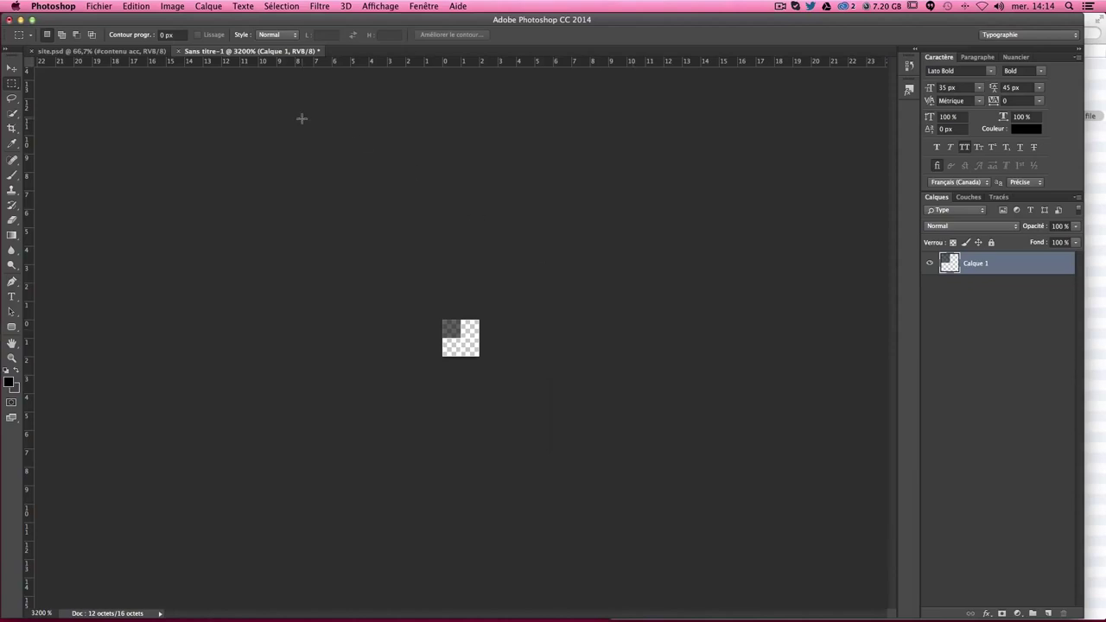
Step: In site.psd, add a new layer named 'trame' above the bg site layer
{"action": "left_click", "coordinate": [87, 54]}
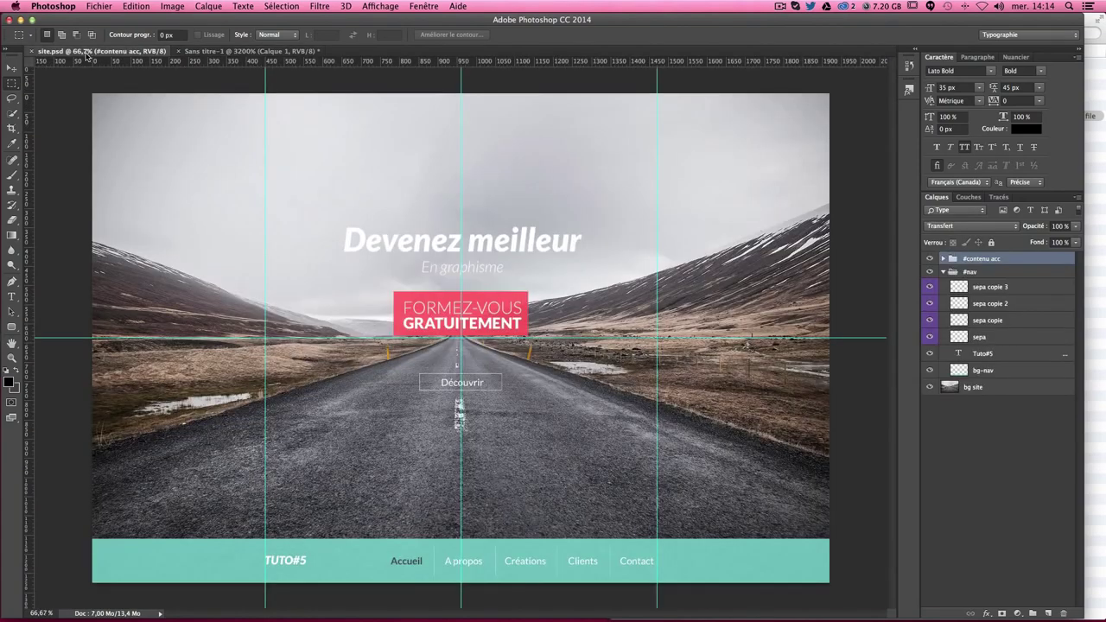
{"action": "left_click", "coordinate": [975, 389]}
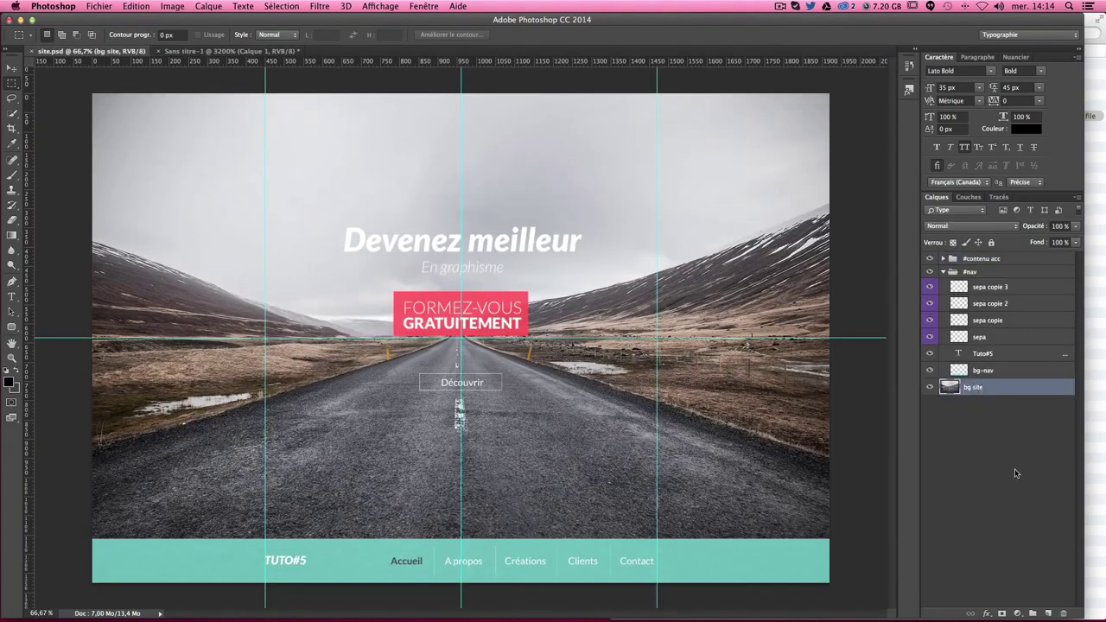
{"action": "left_click", "coordinate": [1050, 612]}
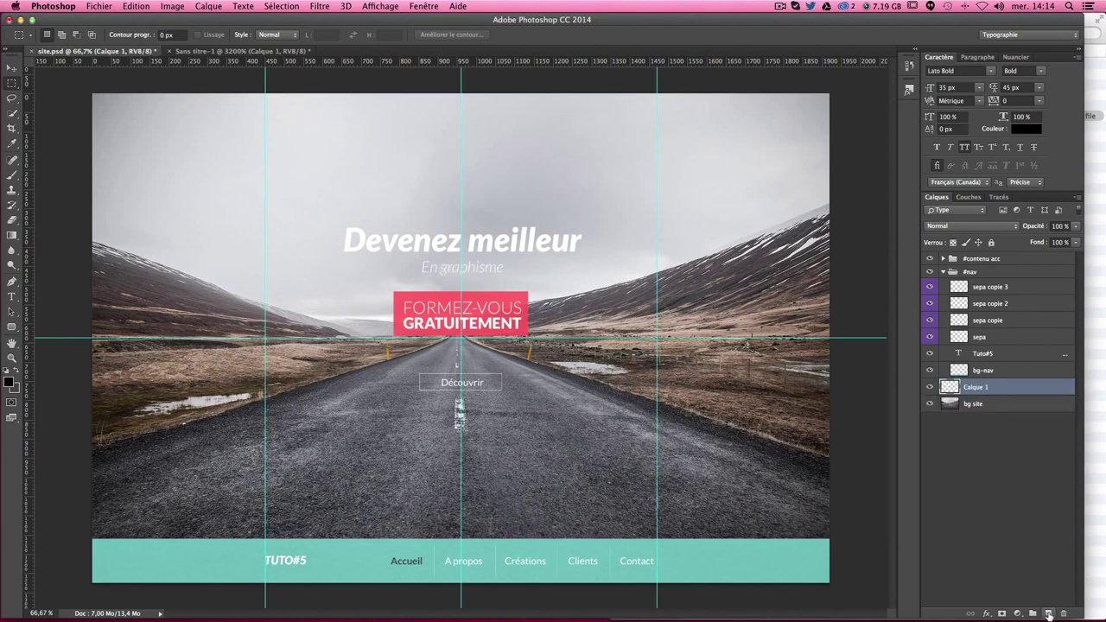
{"action": "double_click", "coordinate": [977, 386]}
{"action": "type", "text": "f"}
{"action": "key", "text": "Return"}
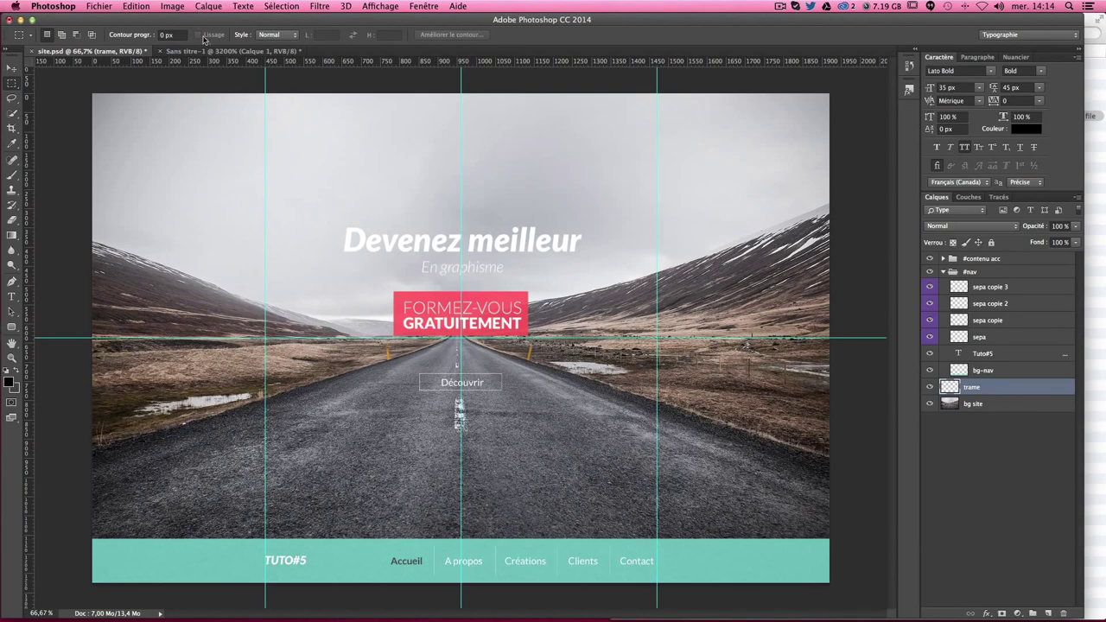
Step: Fill the trame layer using Motif with the custom trame pattern
{"action": "left_click", "coordinate": [134, 7]}
{"action": "key", "text": "shift+F5"}
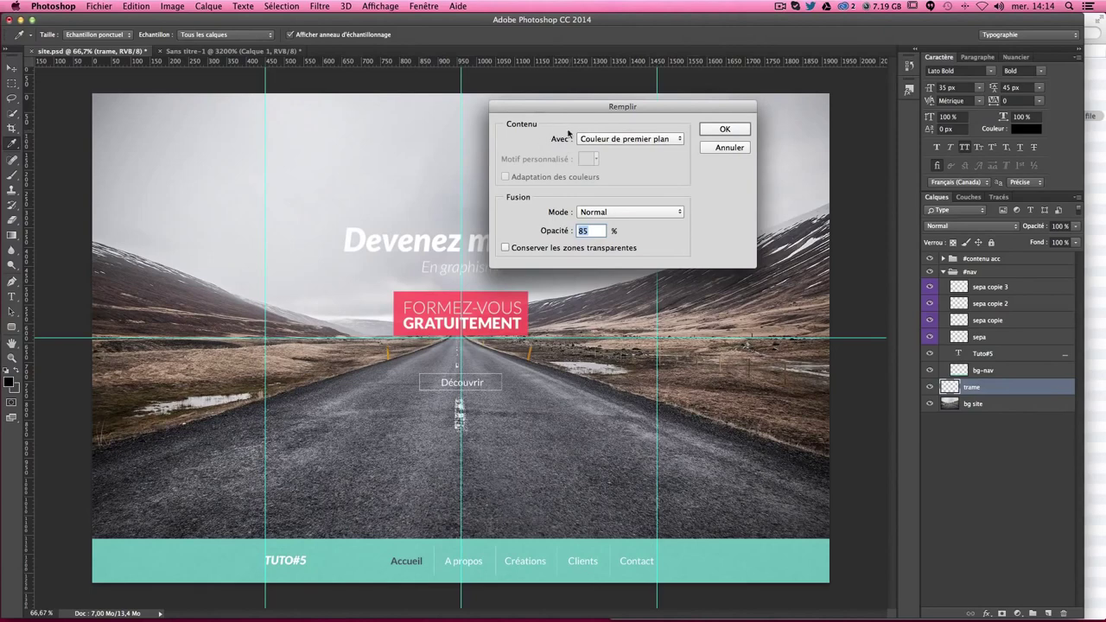
{"action": "left_click", "coordinate": [612, 143]}
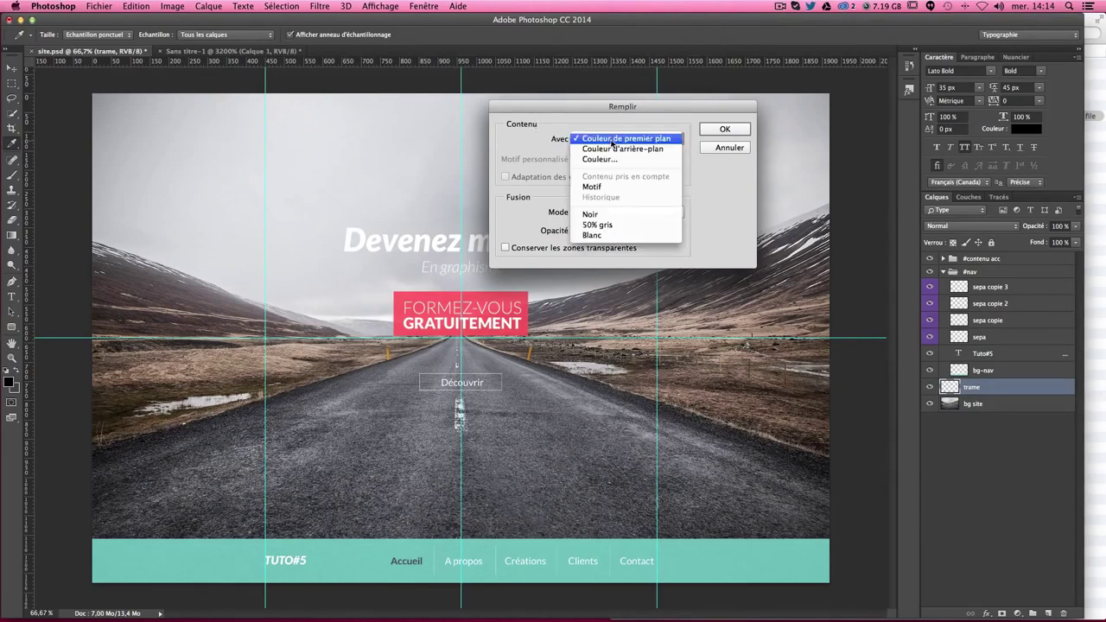
{"action": "left_click", "coordinate": [596, 188]}
{"action": "left_click", "coordinate": [594, 160]}
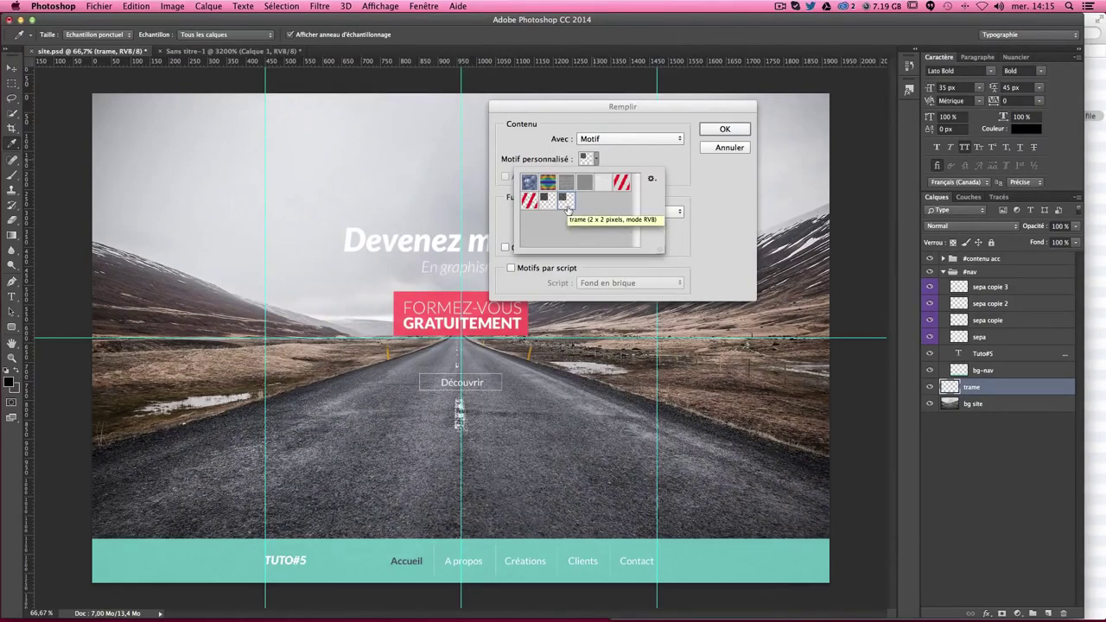
{"action": "left_click", "coordinate": [724, 131]}
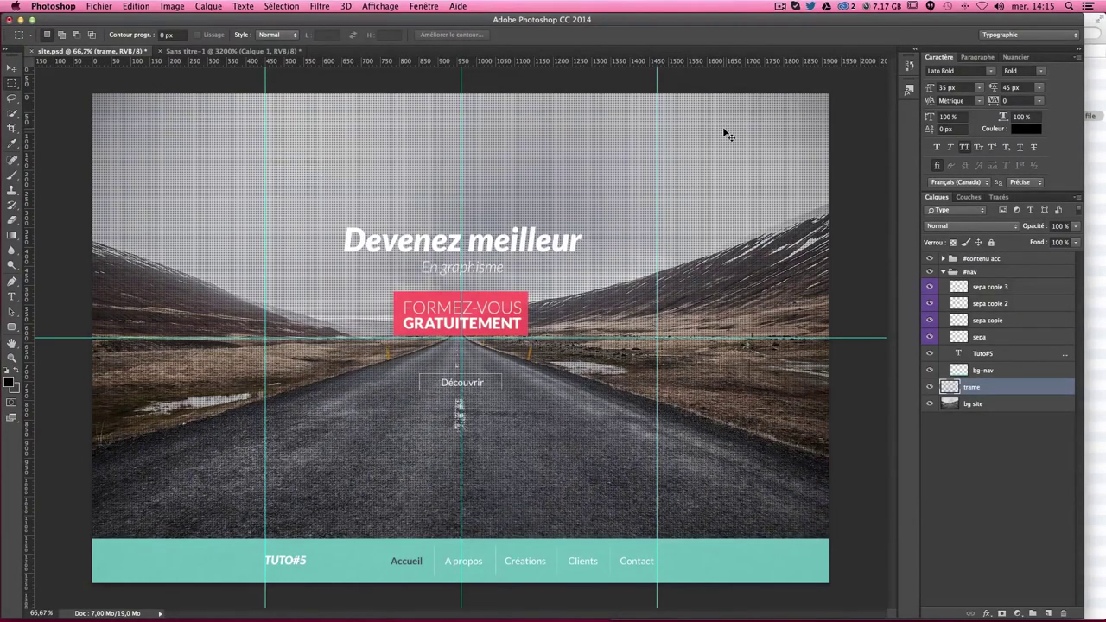
Step: At 100%, toggle the trame layer's visibility repeatedly, then zoom into the hero banner
{"action": "key", "text": "ctrl+plus"}
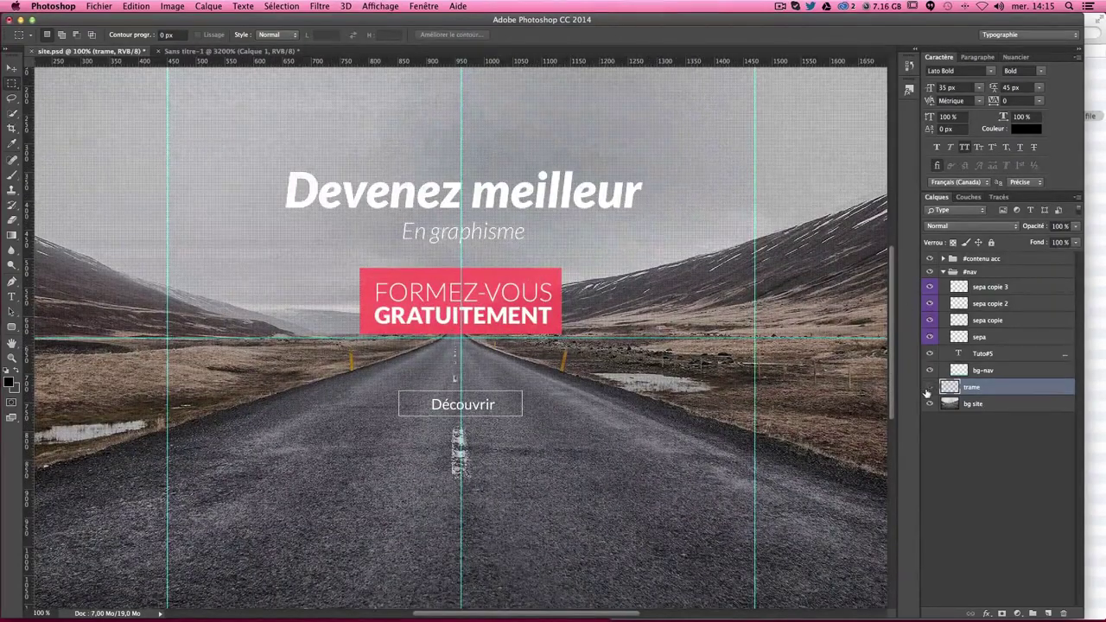
{"action": "left_click", "coordinate": [927, 391]}
{"action": "left_click", "coordinate": [927, 392]}
{"action": "left_click", "coordinate": [927, 391]}
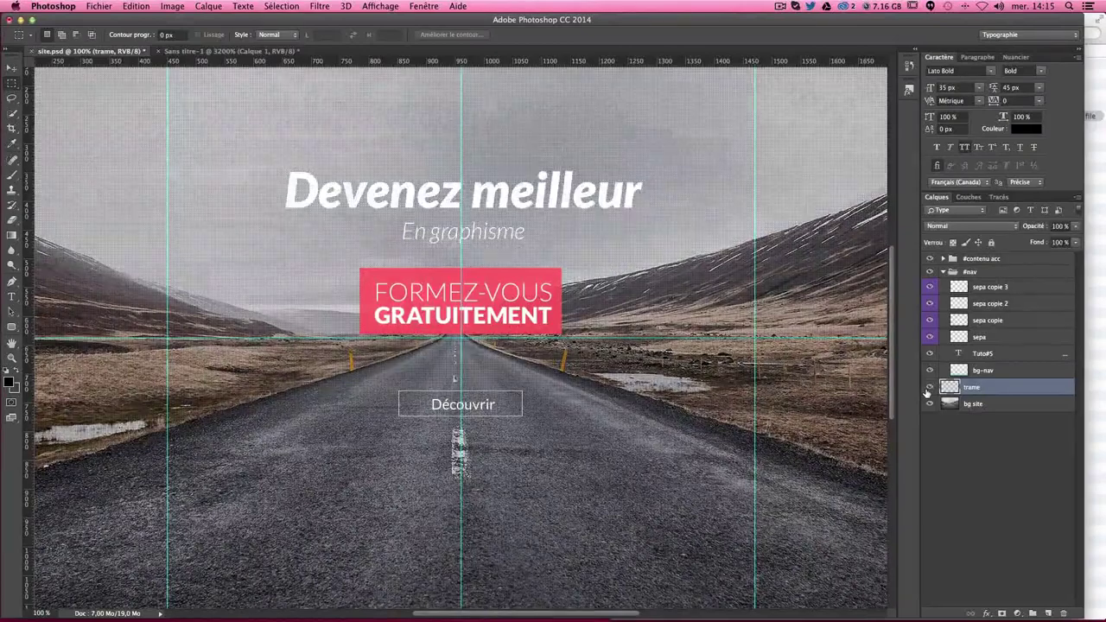
{"action": "left_click", "coordinate": [928, 391]}
{"action": "left_click", "coordinate": [927, 392]}
{"action": "left_click", "coordinate": [927, 391]}
{"action": "left_click", "coordinate": [928, 391]}
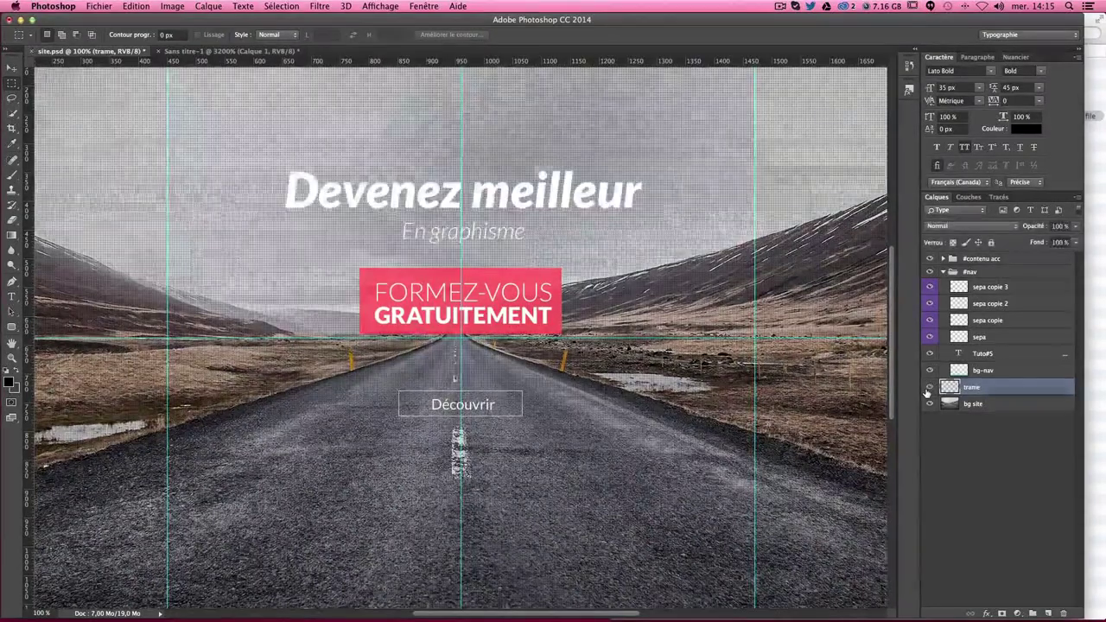
{"action": "left_click", "coordinate": [927, 391]}
{"action": "left_click", "coordinate": [927, 391]}
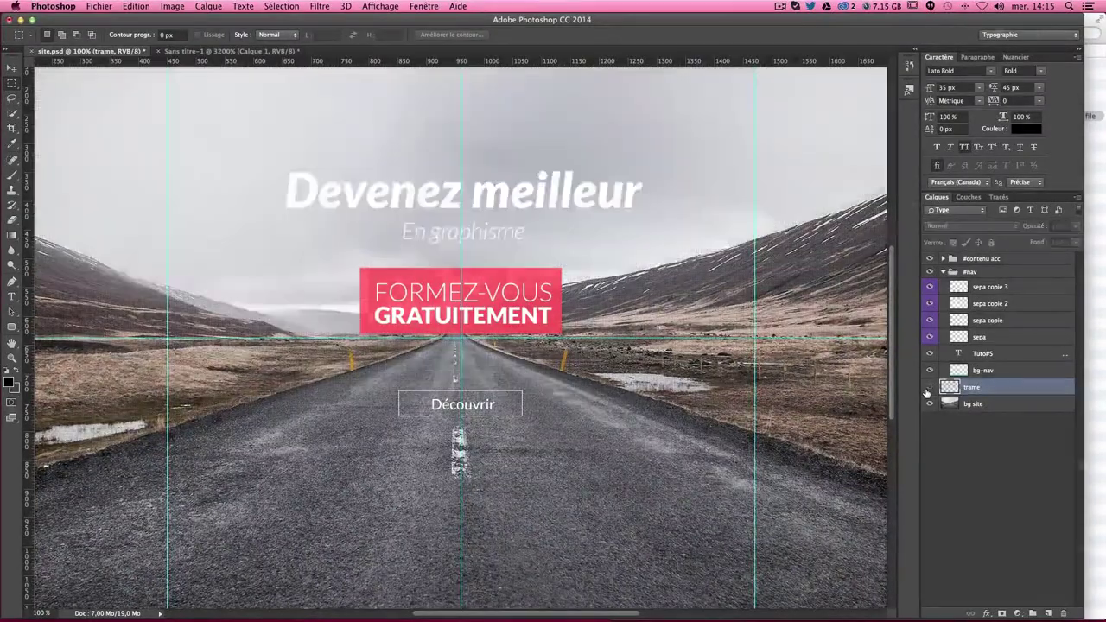
{"action": "left_click", "coordinate": [928, 391]}
{"action": "left_click", "coordinate": [927, 392]}
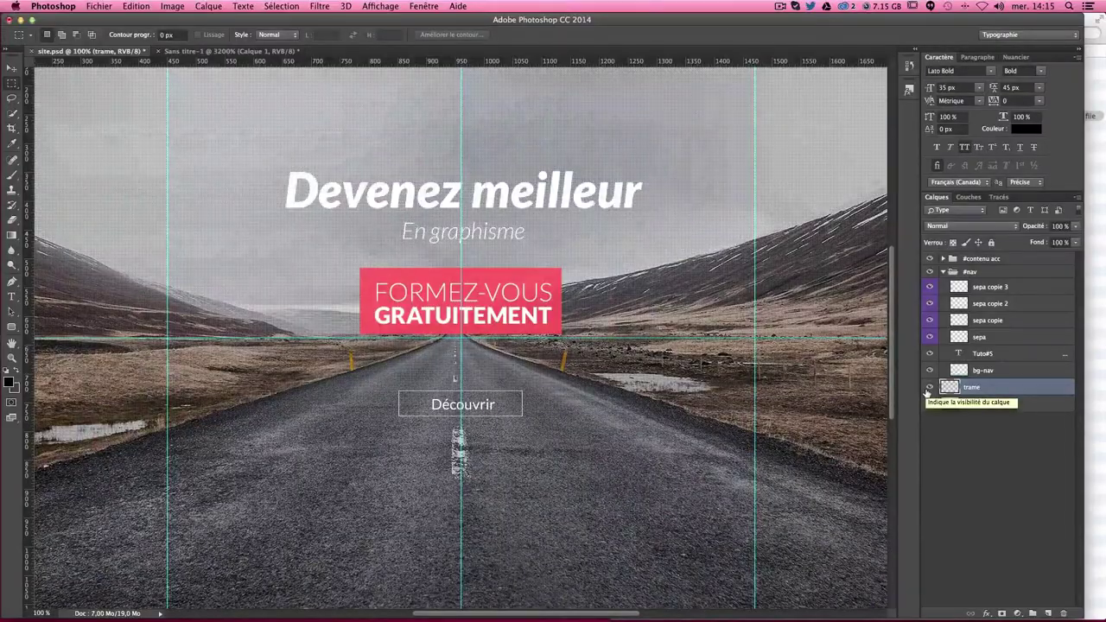
{"action": "key", "text": "ctrl+plus"}
{"action": "key", "text": "ctrl+plus"}
{"action": "key", "text": "ctrl+plus"}
{"action": "key", "text": "ctrl+plus"}
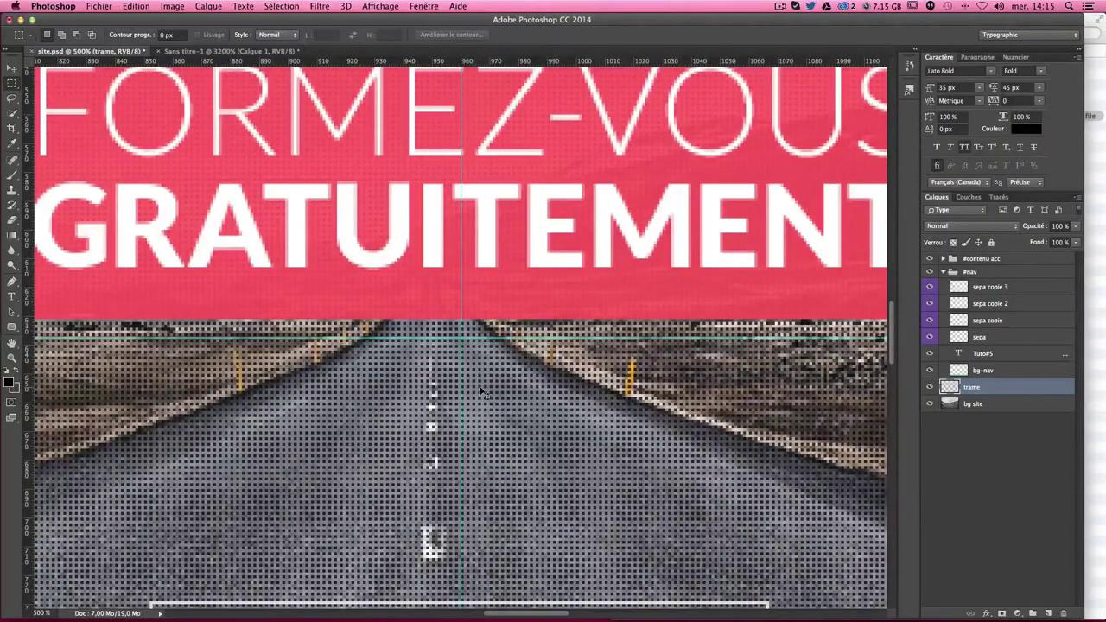
Step: Zoom to 3200% and mark small 2×2 px areas to inspect the trame pattern
{"action": "key", "text": "ctrl+plus"}
{"action": "key", "text": "ctrl+plus"}
{"action": "key", "text": "ctrl+plus"}
{"action": "key", "text": "ctrl+plus"}
{"action": "key", "text": "ctrl+plus"}
{"action": "key", "text": "ctrl+plus"}
{"action": "key", "text": "ctrl+plus"}
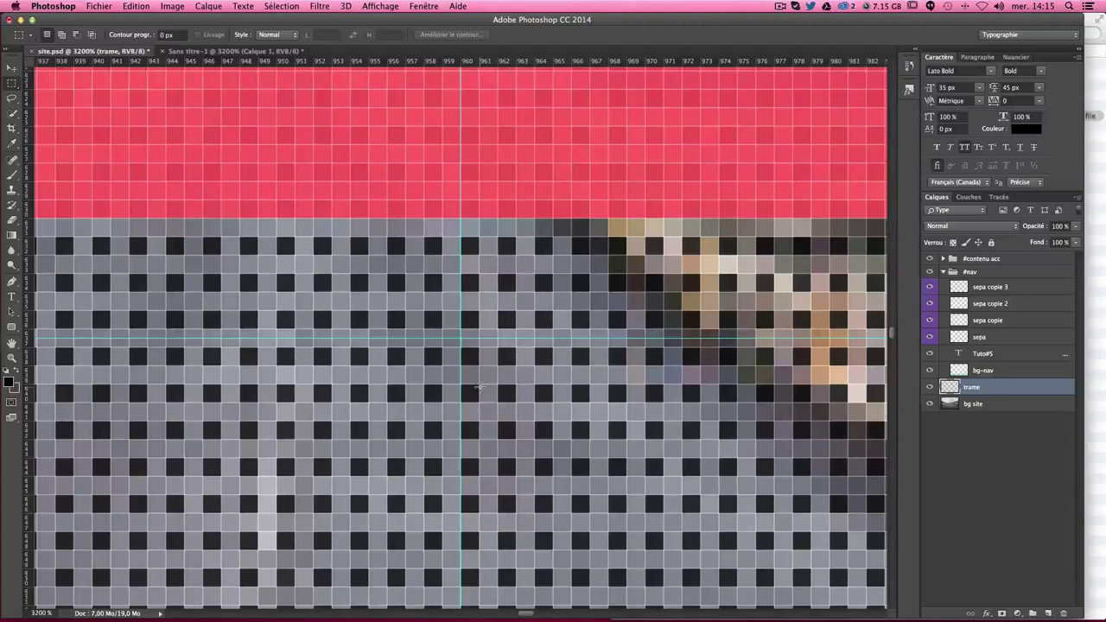
{"action": "left_click_drag", "start_coordinate": [460, 309], "coordinate": [508, 339]}
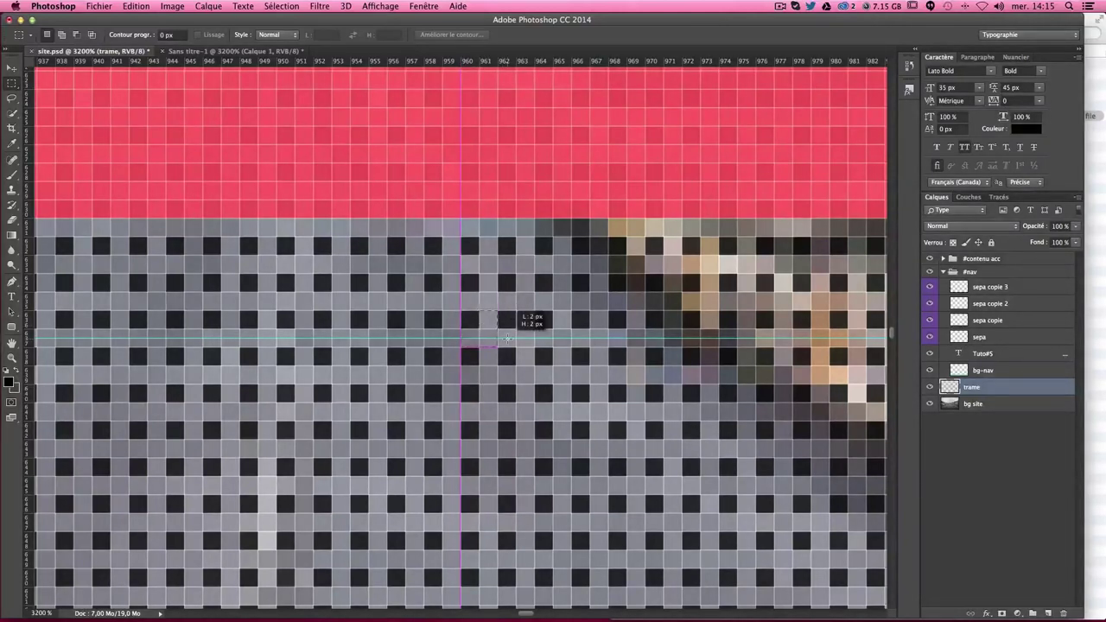
{"action": "left_click", "coordinate": [555, 281]}
{"action": "left_click_drag", "start_coordinate": [555, 275], "coordinate": [593, 303]}
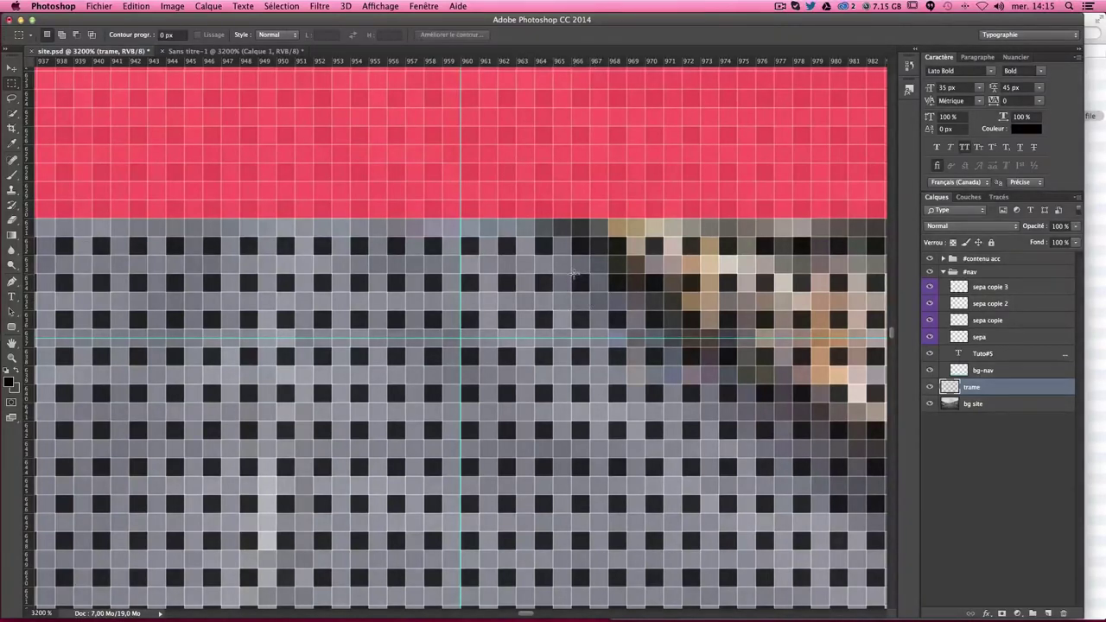
{"action": "left_click_drag", "start_coordinate": [593, 303], "coordinate": [609, 303]}
Step: Zoom back out to the full hero view with the trame texture applied
{"action": "key", "text": "super+minus"}
{"action": "key", "text": "super+minus"}
{"action": "key", "text": "super+minus"}
{"action": "key", "text": "super+minus"}
{"action": "key", "text": "super+minus"}
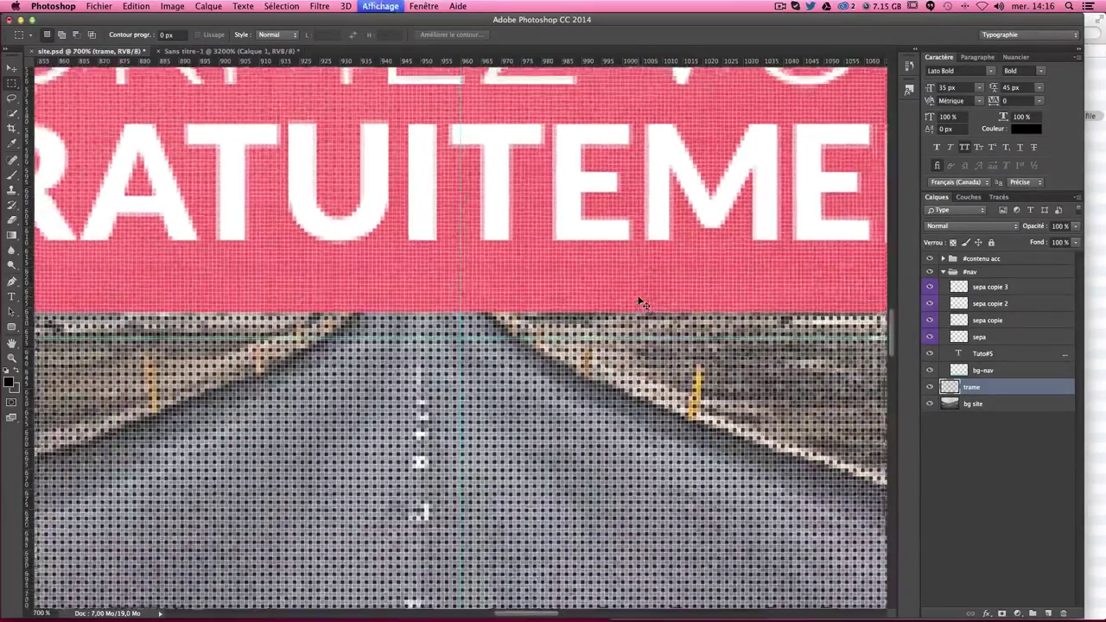
{"action": "key", "text": "super+minus"}
{"action": "key", "text": "super+minus"}
{"action": "key", "text": "super+minus"}
{"action": "key", "text": "super+minus"}
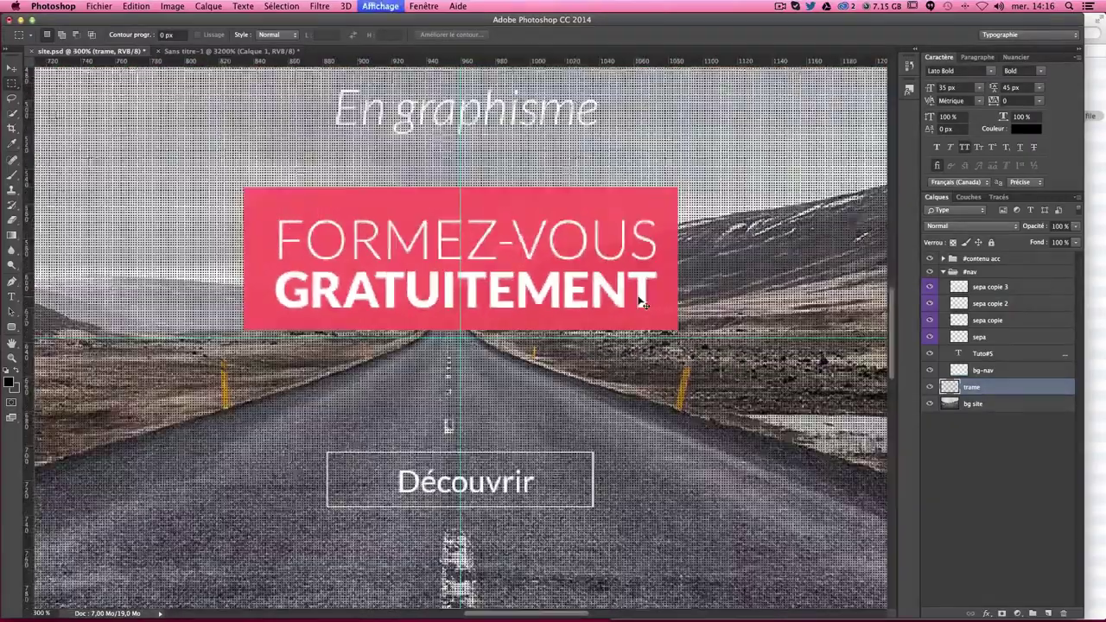
{"action": "key", "text": "super+minus"}
{"action": "key", "text": "super+minus"}
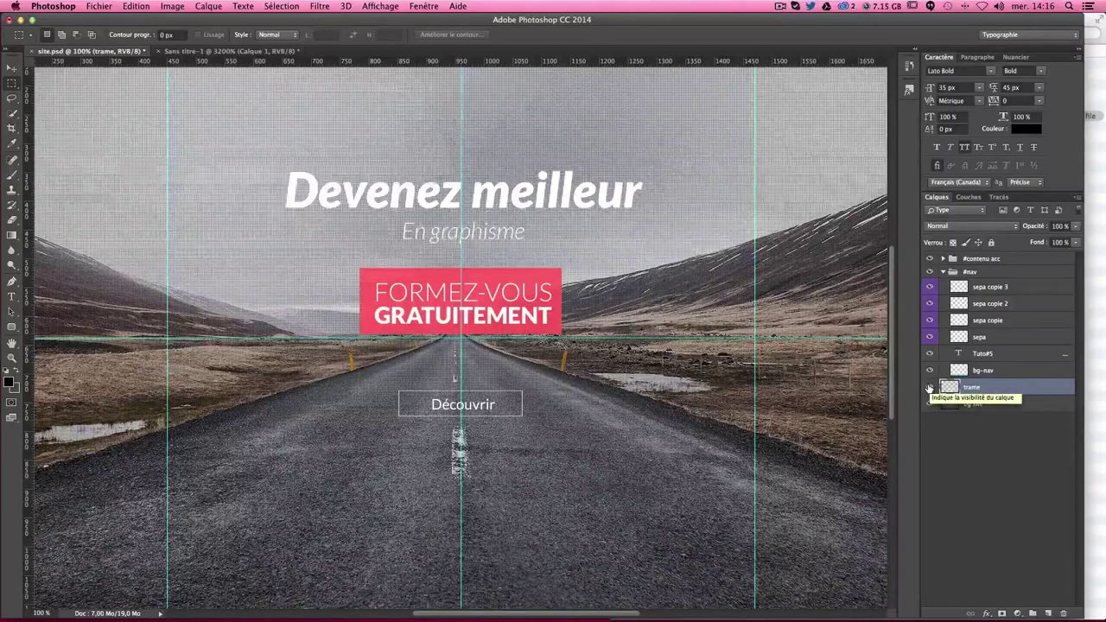
{"action": "left_click", "coordinate": [930, 388]}
{"action": "left_click", "coordinate": [930, 388]}
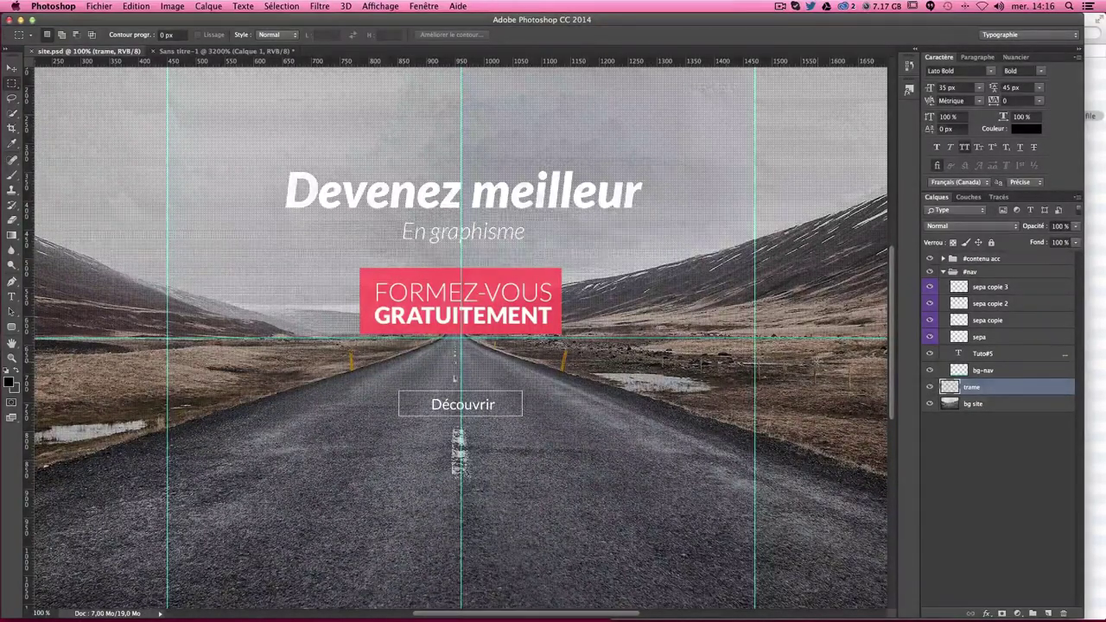
{"action": "left_click", "coordinate": [98, 6]}
Step: Save the mockup as site02.psd in 5-maquette-ps/partie02, accepting the format options
{"action": "left_click", "coordinate": [151, 126]}
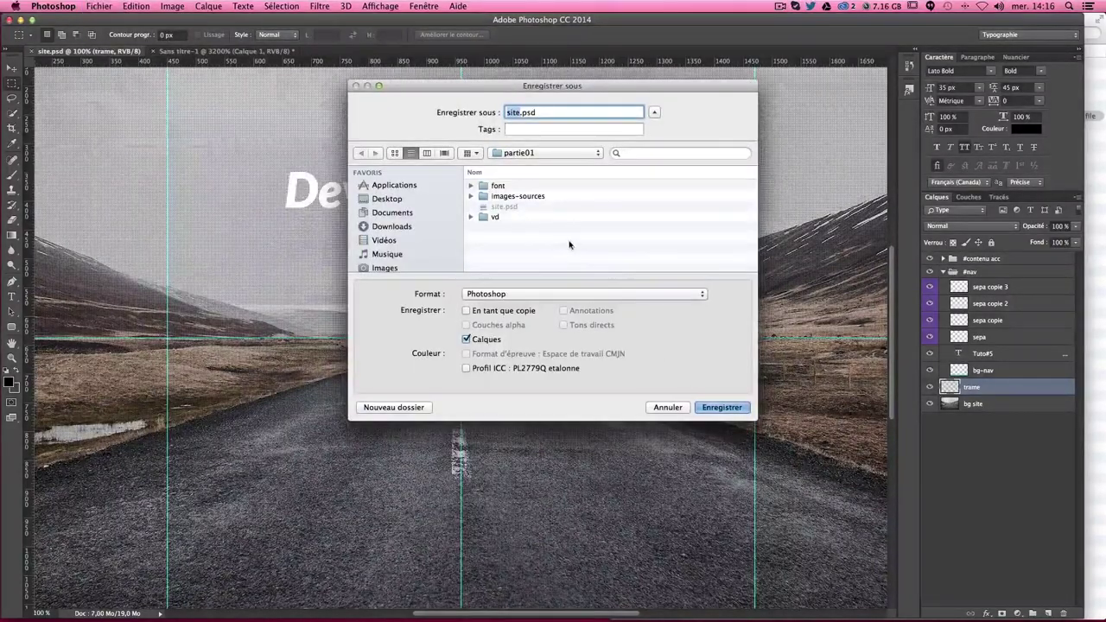
{"action": "left_click", "coordinate": [533, 155]}
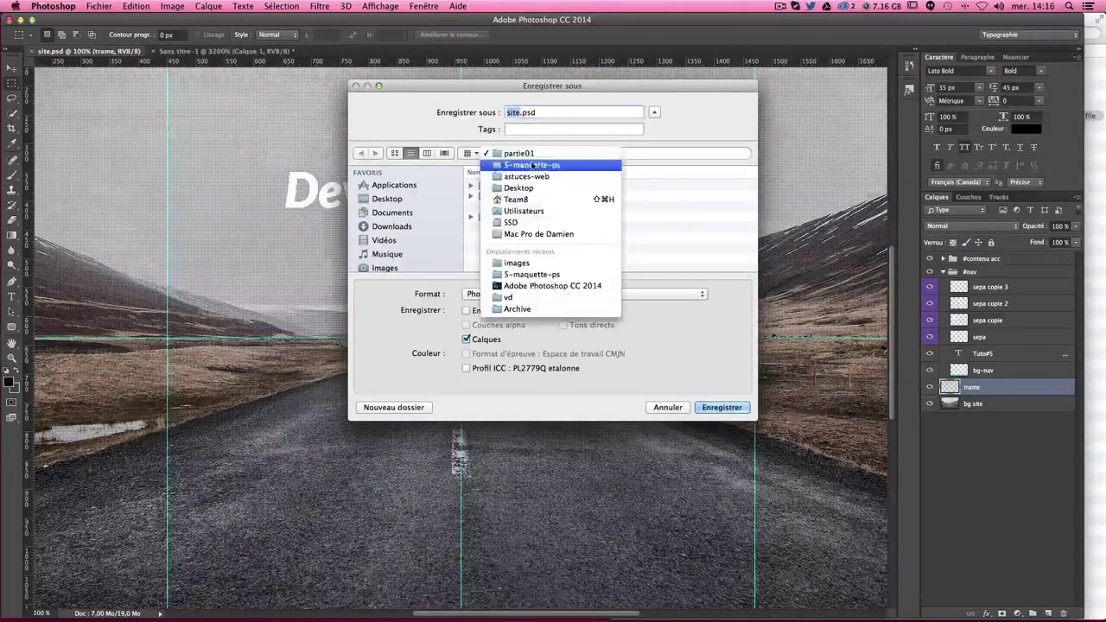
{"action": "left_click", "coordinate": [533, 165]}
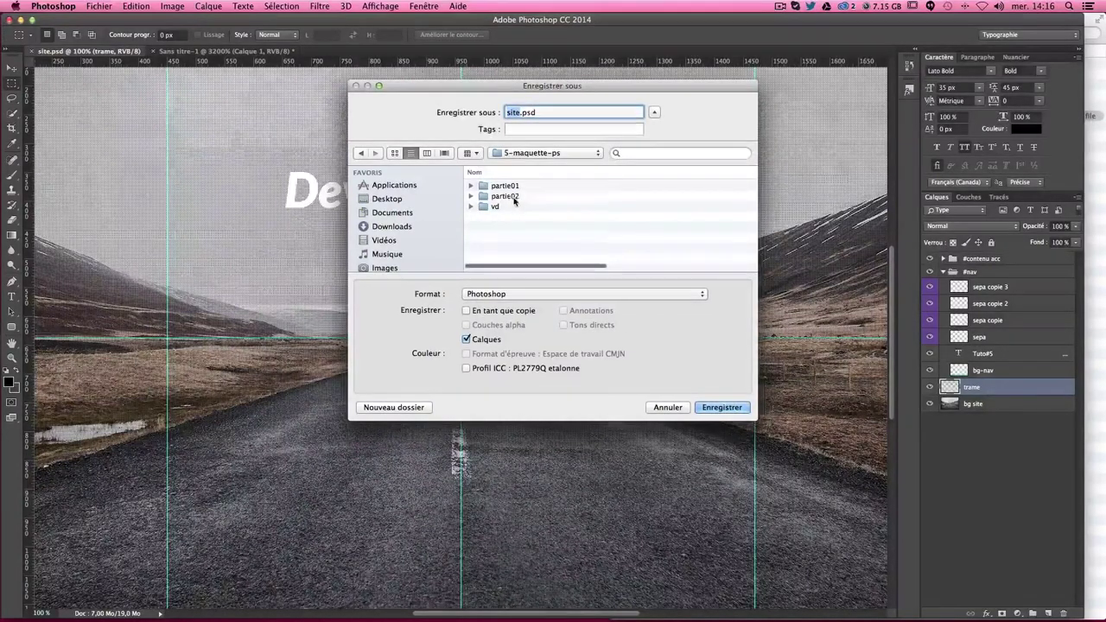
{"action": "left_click", "coordinate": [508, 196]}
{"action": "double_click", "coordinate": [508, 197]}
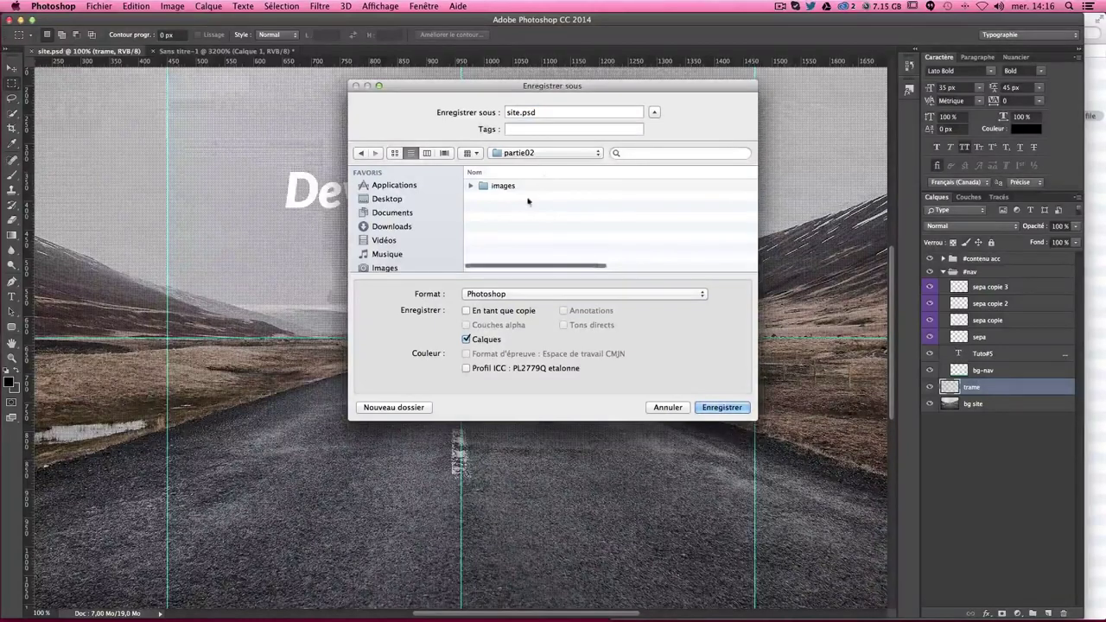
{"action": "key", "text": "Tab"}
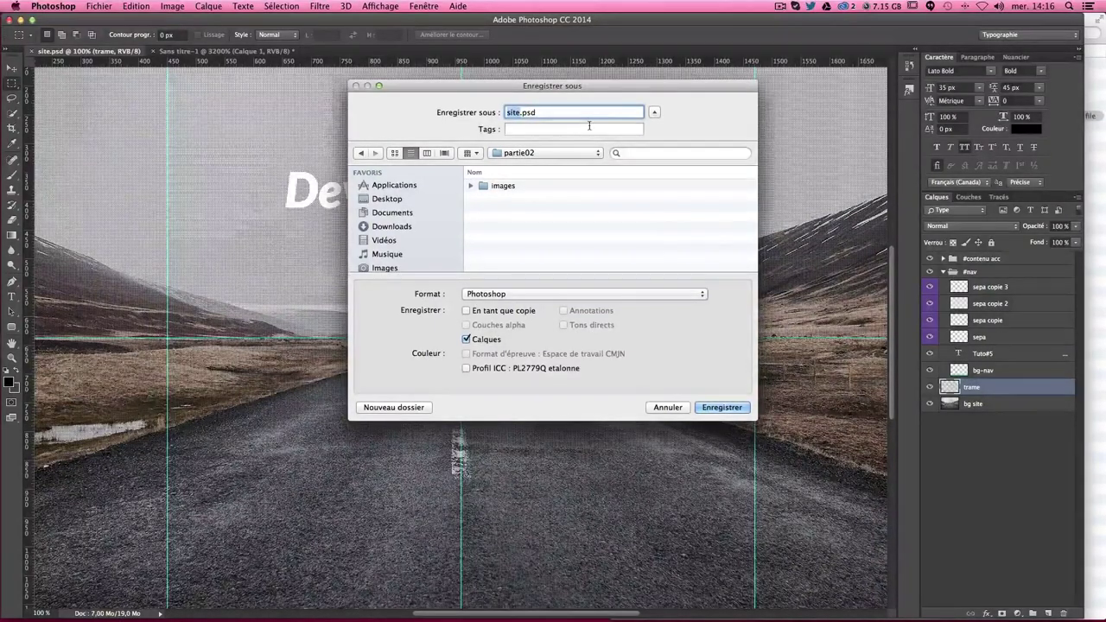
{"action": "type", "text": "s"}
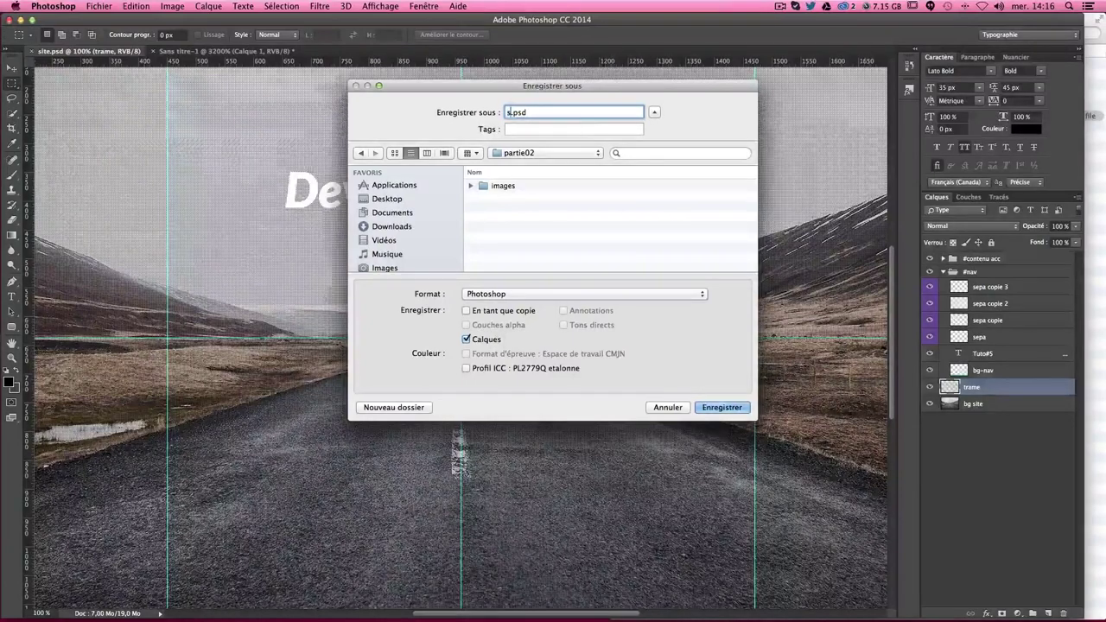
{"action": "type", "text": "irz"}
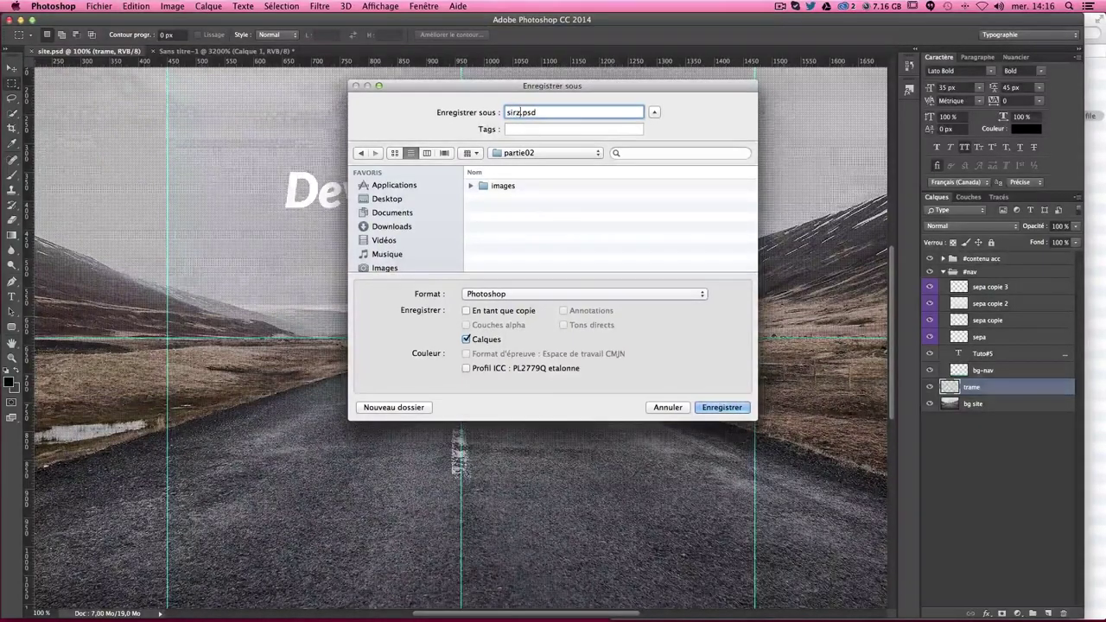
{"action": "key", "text": "BackSpace"}
{"action": "key", "text": "BackSpace"}
{"action": "type", "text": "te"}
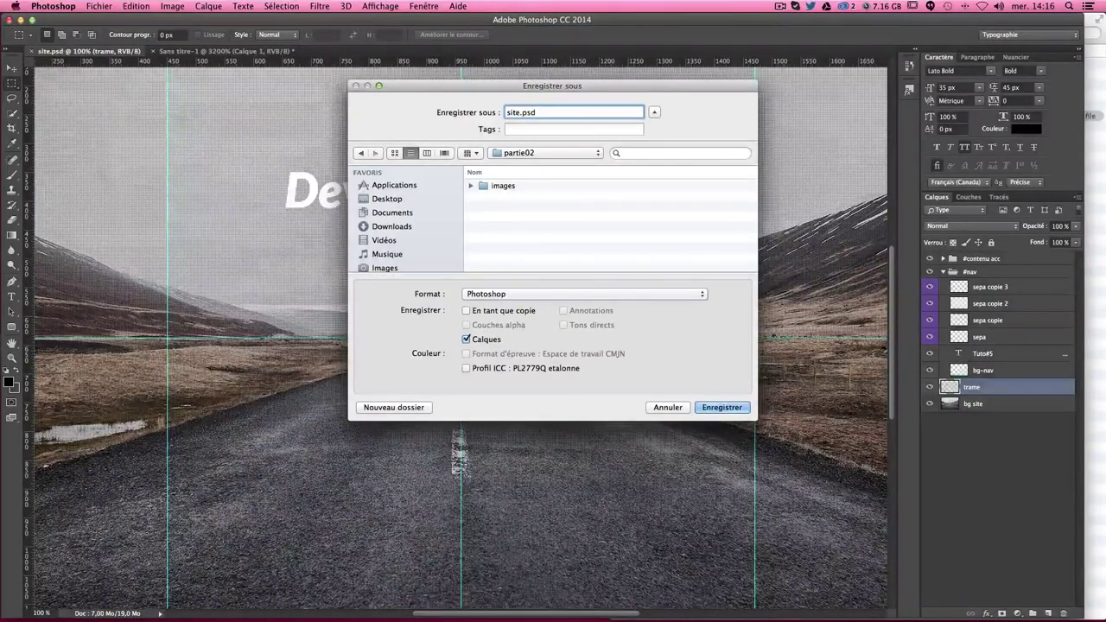
{"action": "type", "text": "02"}
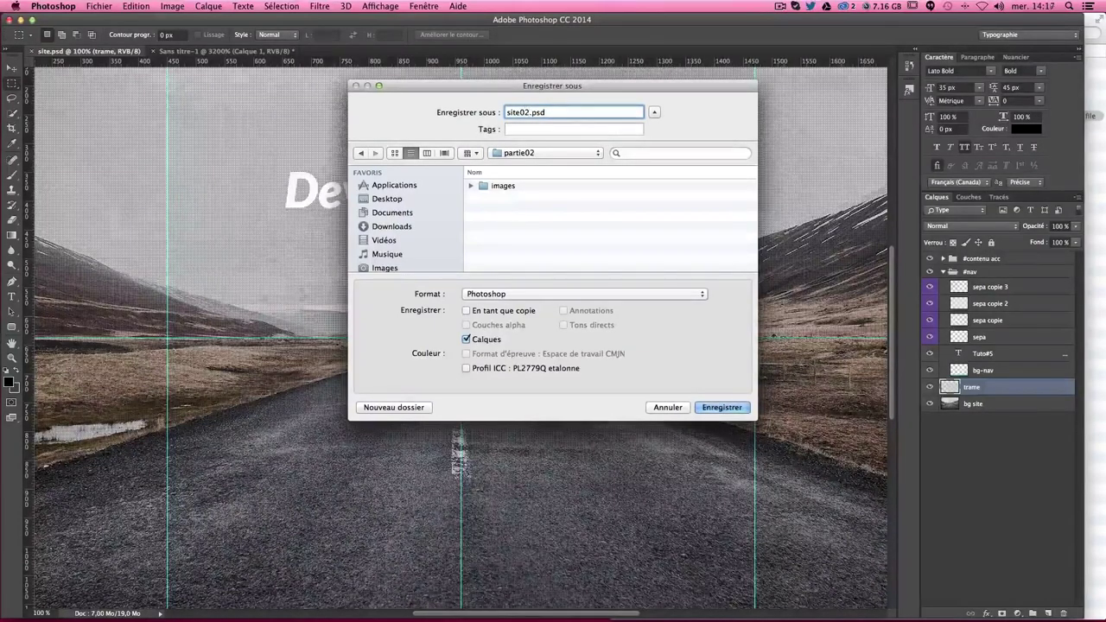
{"action": "key", "text": "Return"}
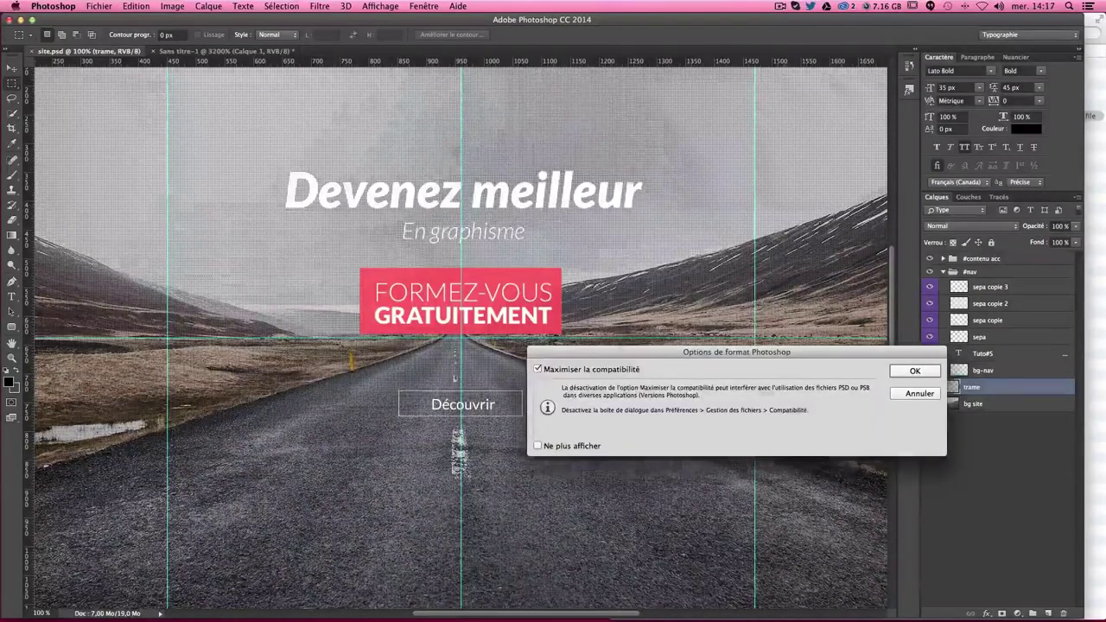
{"action": "key", "text": "Return"}
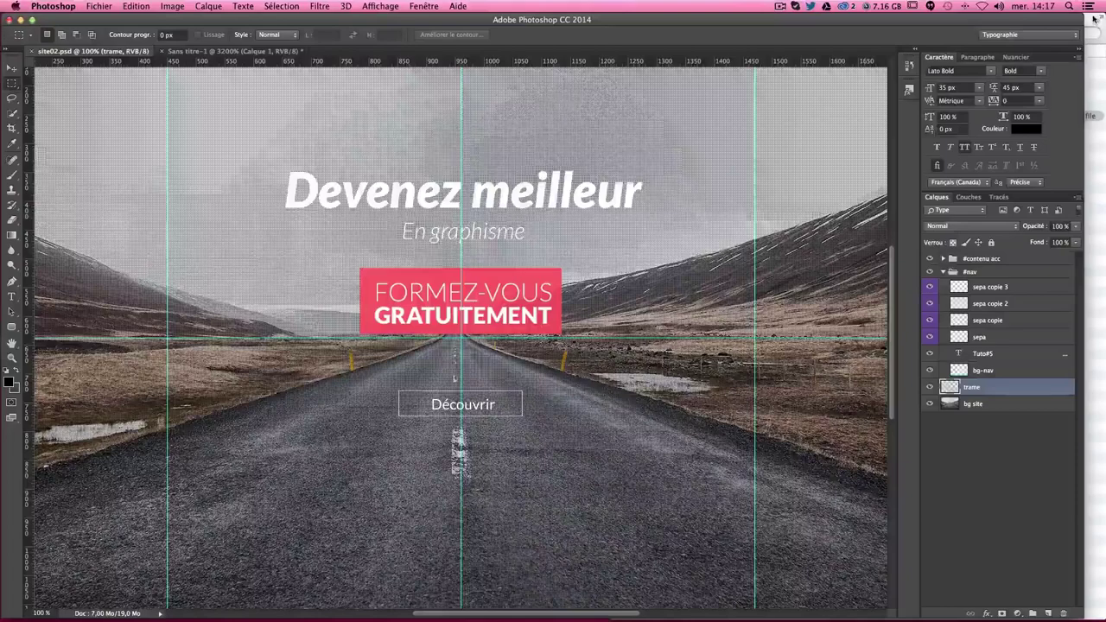
Step: In Finder, open partie02 to check site02.psd and the images folder, then return to Photoshop
{"action": "key", "text": "super+Tab"}
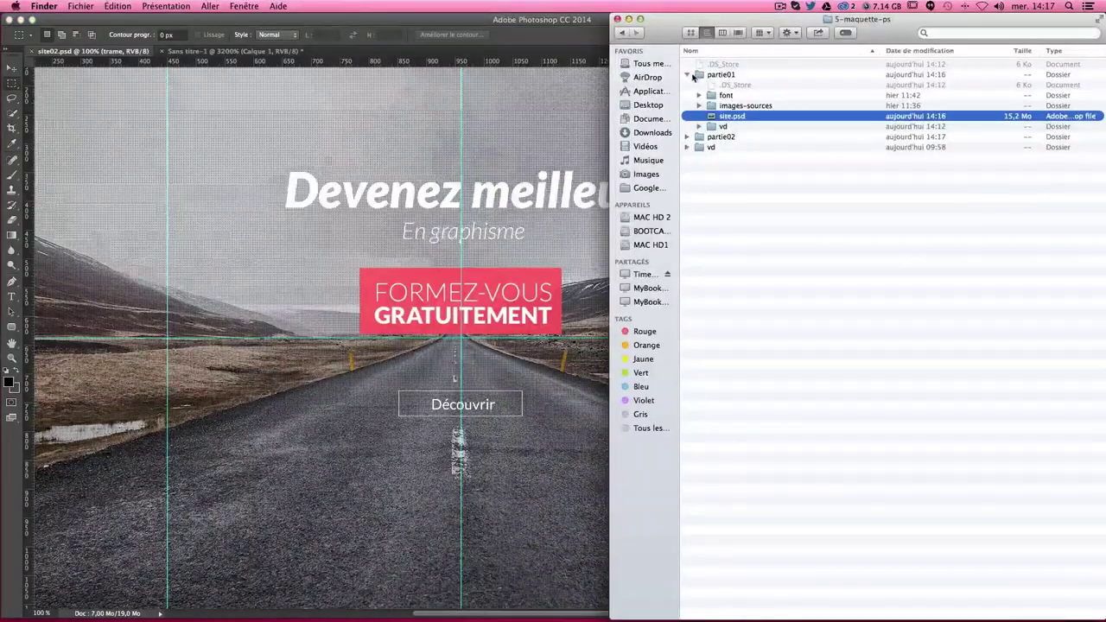
{"action": "left_click", "coordinate": [687, 74]}
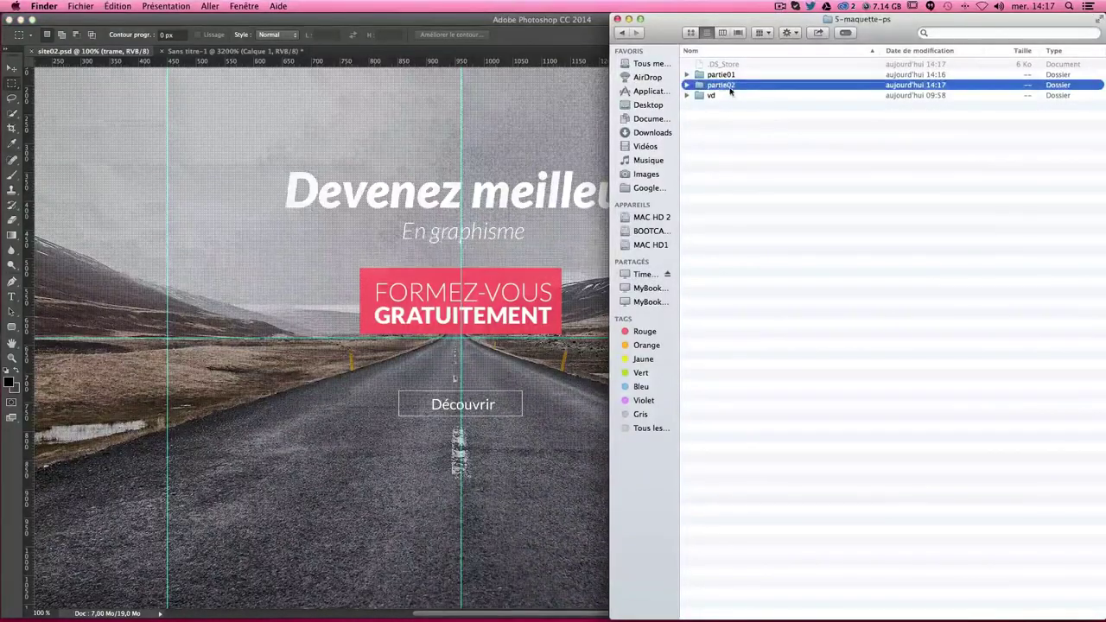
{"action": "double_click", "coordinate": [726, 85]}
{"action": "left_click", "coordinate": [687, 76]}
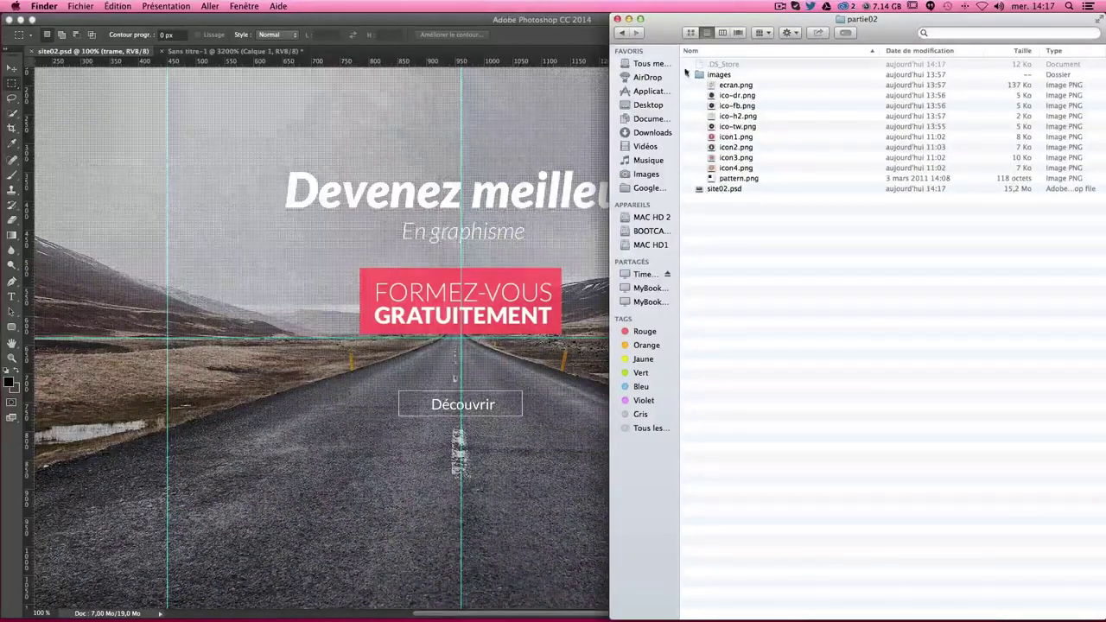
{"action": "left_click", "coordinate": [687, 75]}
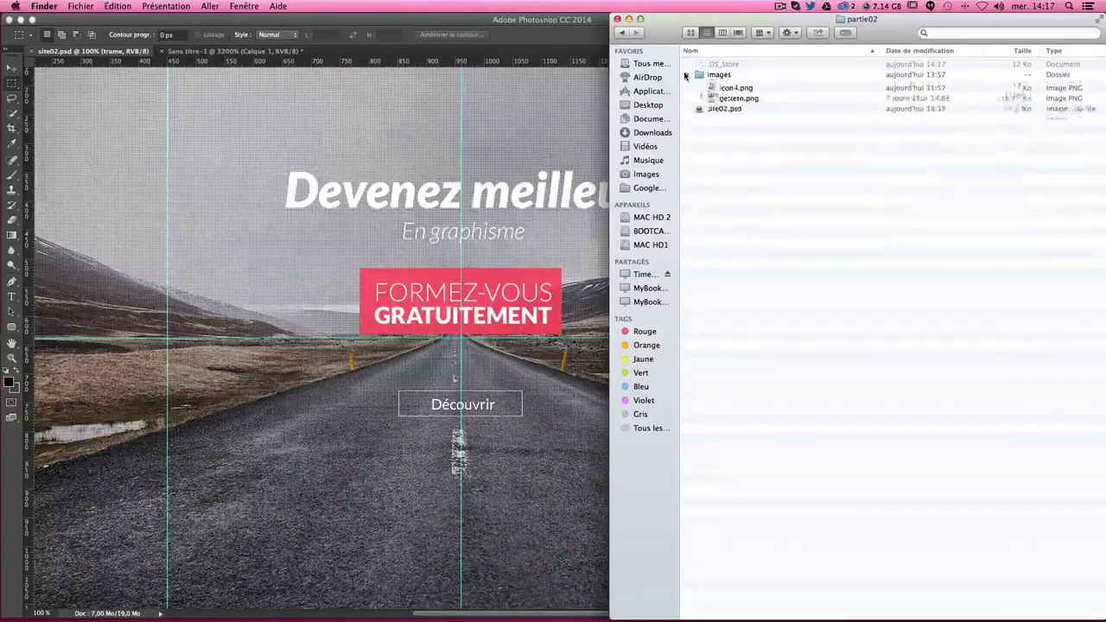
{"action": "left_click", "coordinate": [446, 76]}
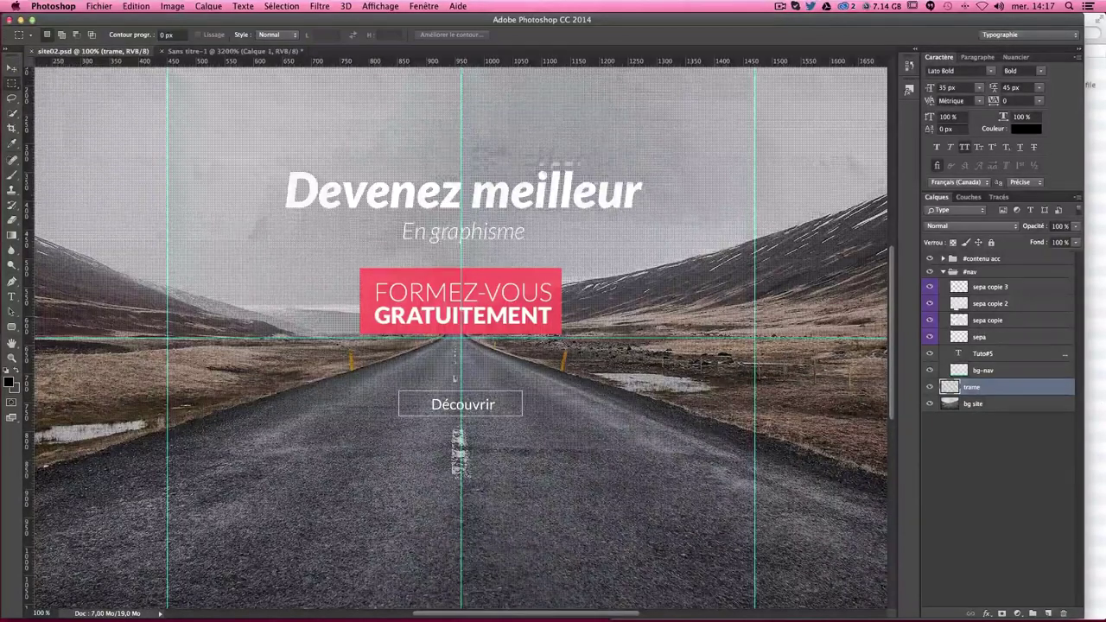
Step: Collapse #nav, delete the bg site road photo layer, and add a new empty layer
{"action": "left_click", "coordinate": [943, 272]}
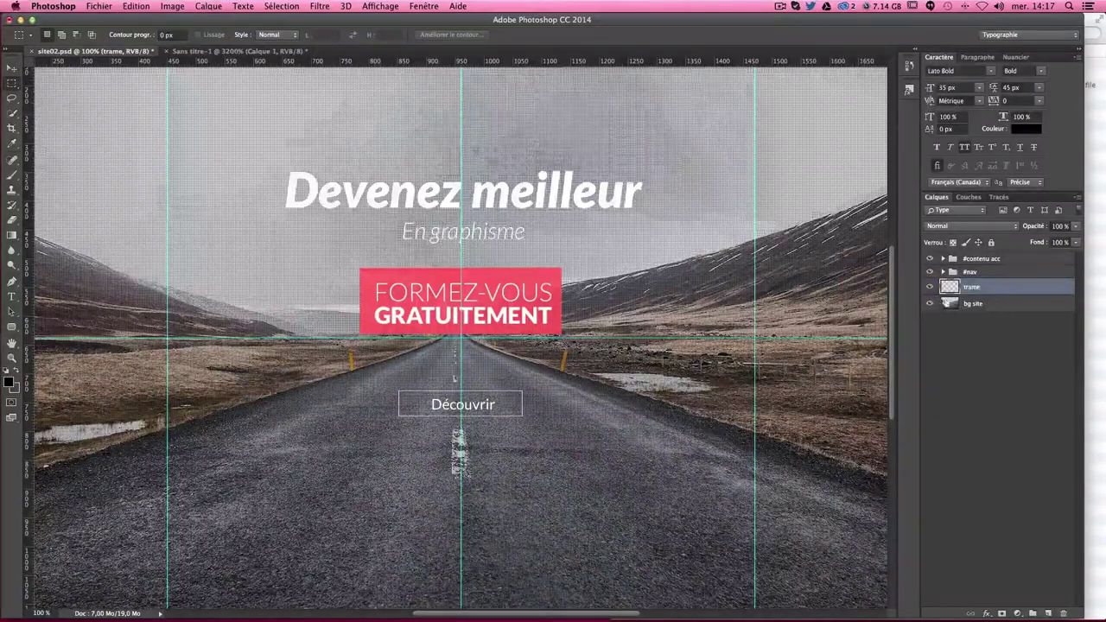
{"action": "left_click", "coordinate": [993, 307]}
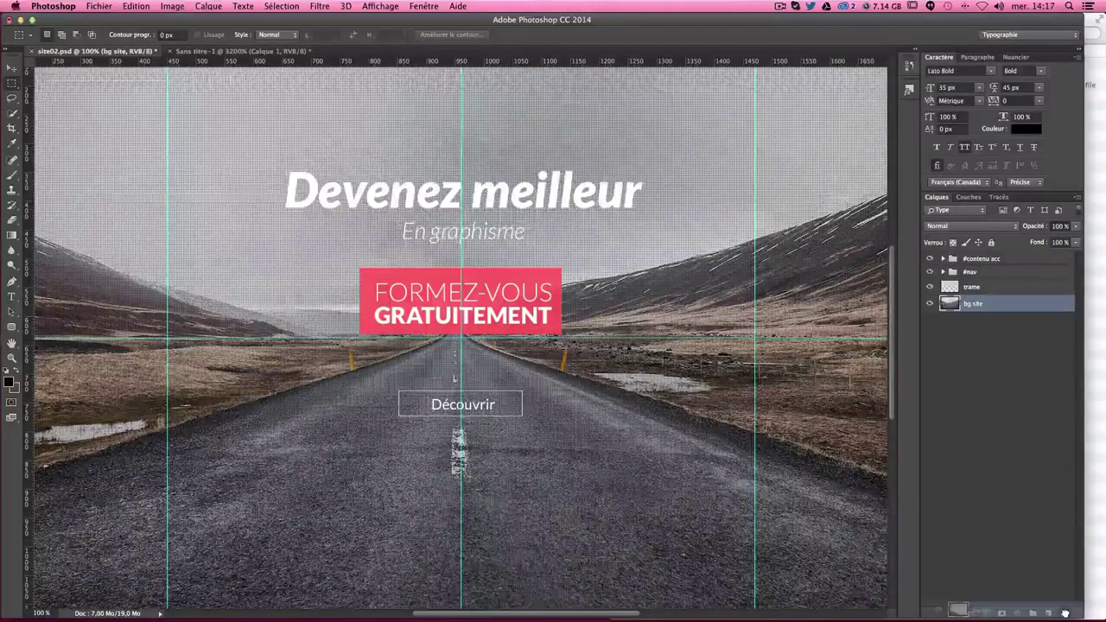
{"action": "left_click_drag", "start_coordinate": [983, 307], "coordinate": [1064, 612]}
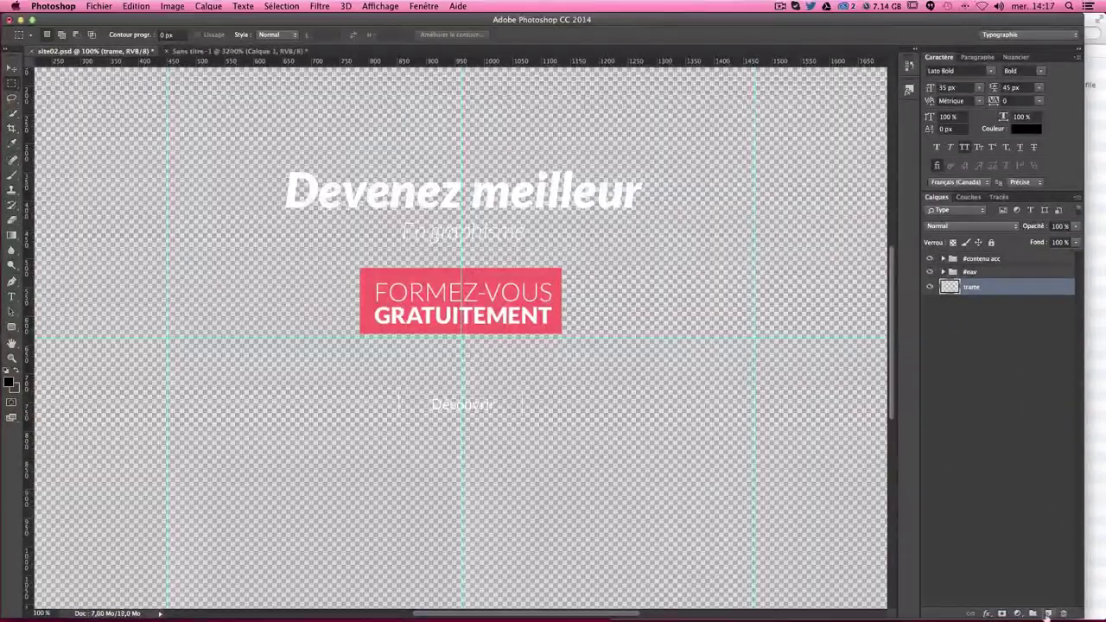
{"action": "left_click", "coordinate": [1048, 613]}
Step: Move the new layer below trame and rename it bg
{"action": "left_click_drag", "start_coordinate": [985, 290], "coordinate": [979, 318]}
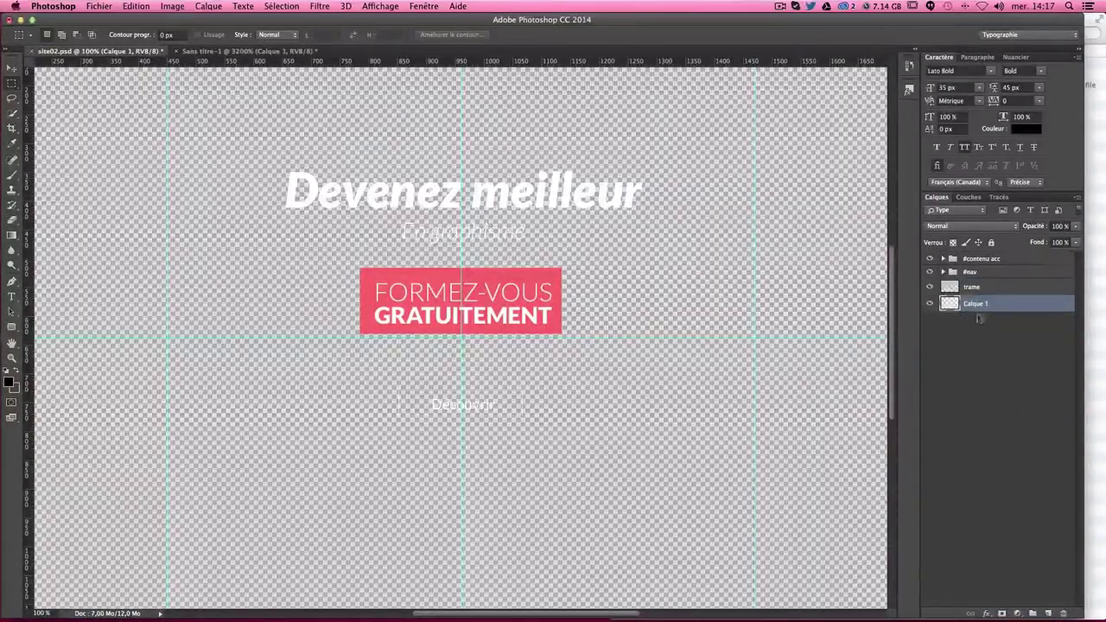
{"action": "double_click", "coordinate": [975, 304]}
{"action": "type", "text": "bg"}
{"action": "key", "text": "Return"}
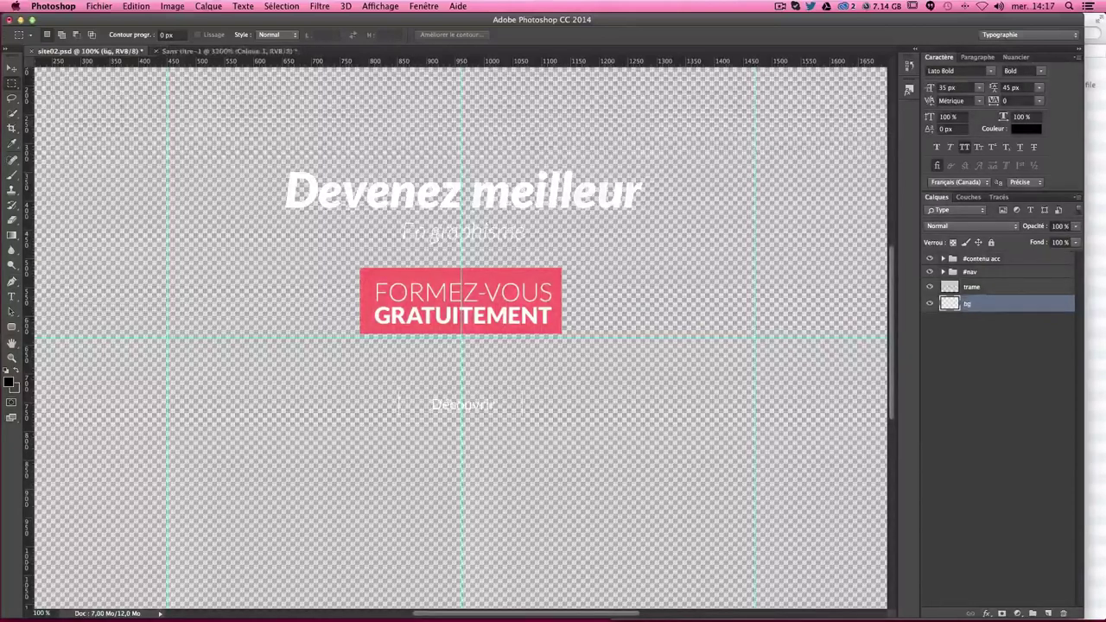
Step: Fill bg with white foreground colour and delete the trame texture layer
{"action": "left_click", "coordinate": [15, 370]}
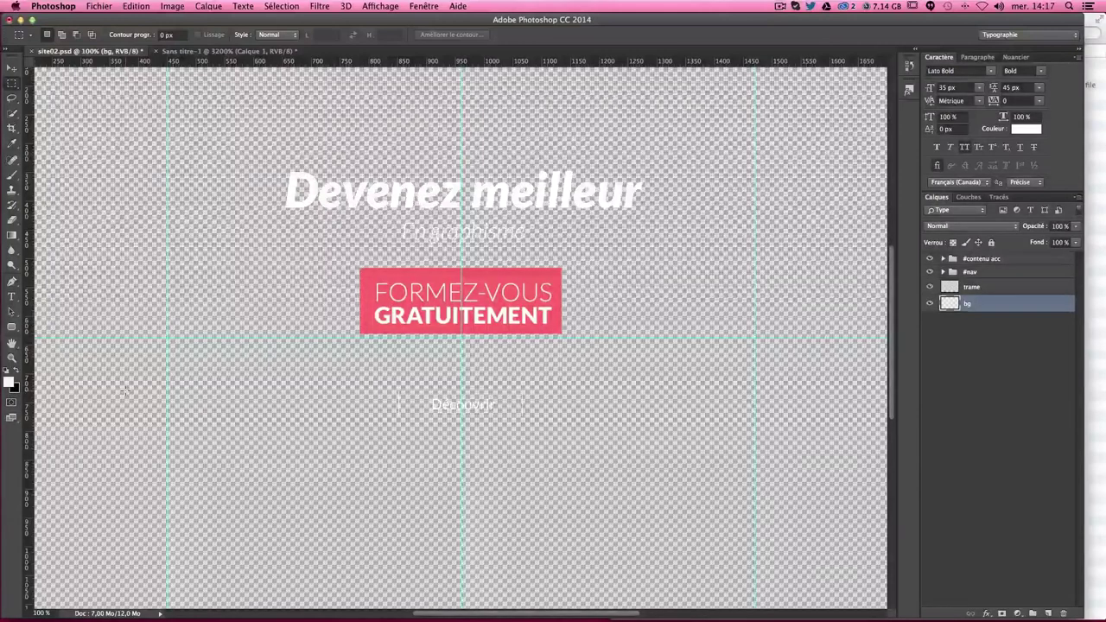
{"action": "key", "text": "shift+F5"}
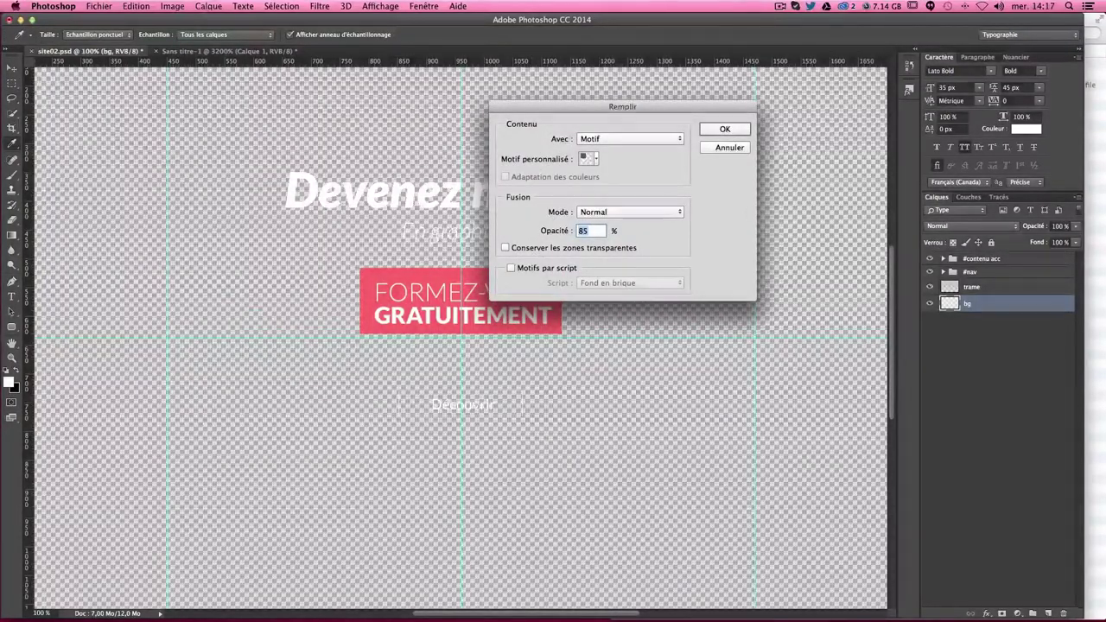
{"action": "left_click", "coordinate": [616, 139]}
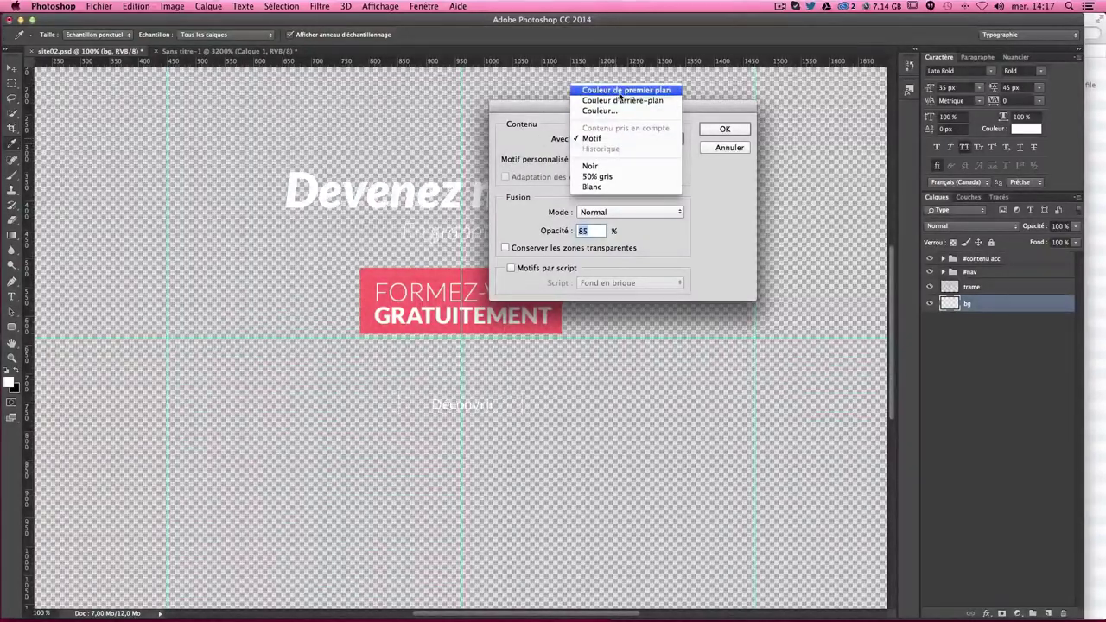
{"action": "left_click", "coordinate": [620, 91]}
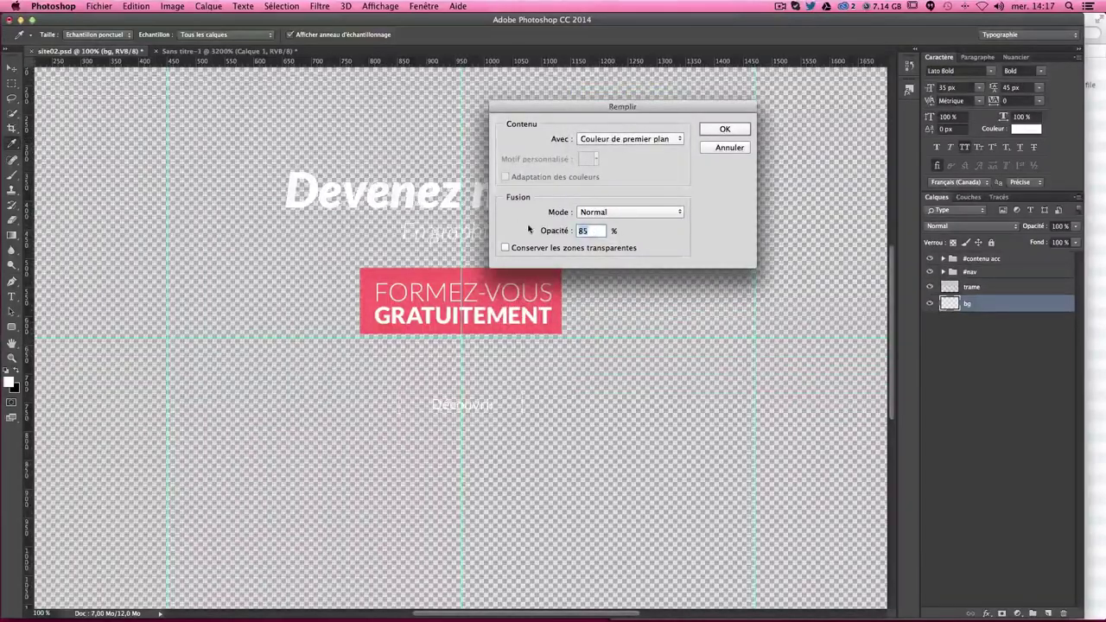
{"action": "type", "text": "100"}
{"action": "key", "text": "Return"}
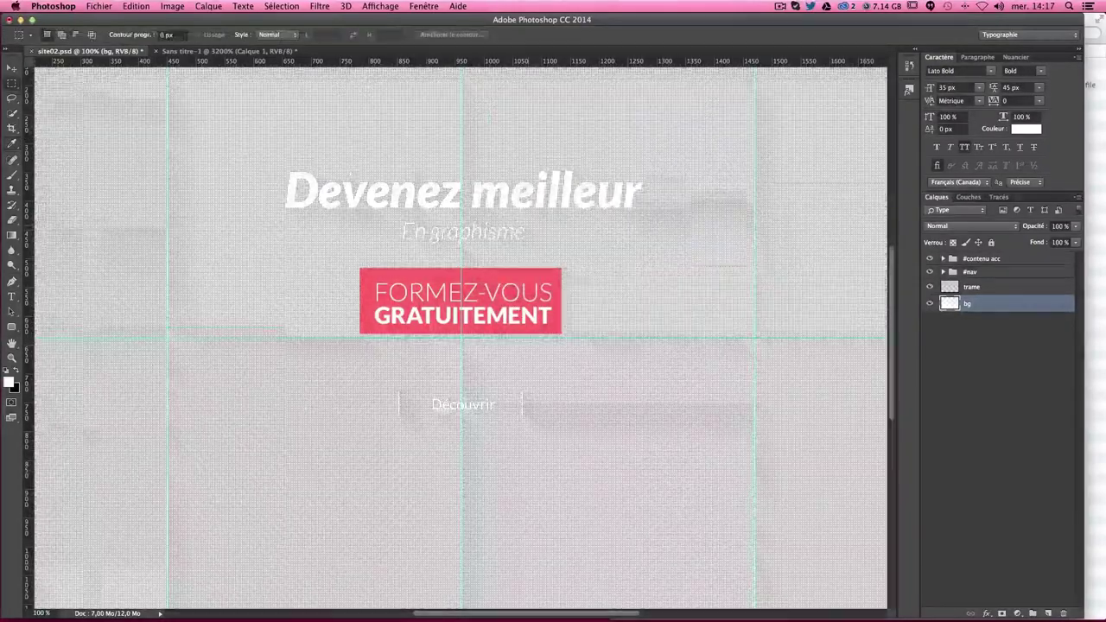
{"action": "left_click_drag", "start_coordinate": [966, 285], "coordinate": [1067, 613]}
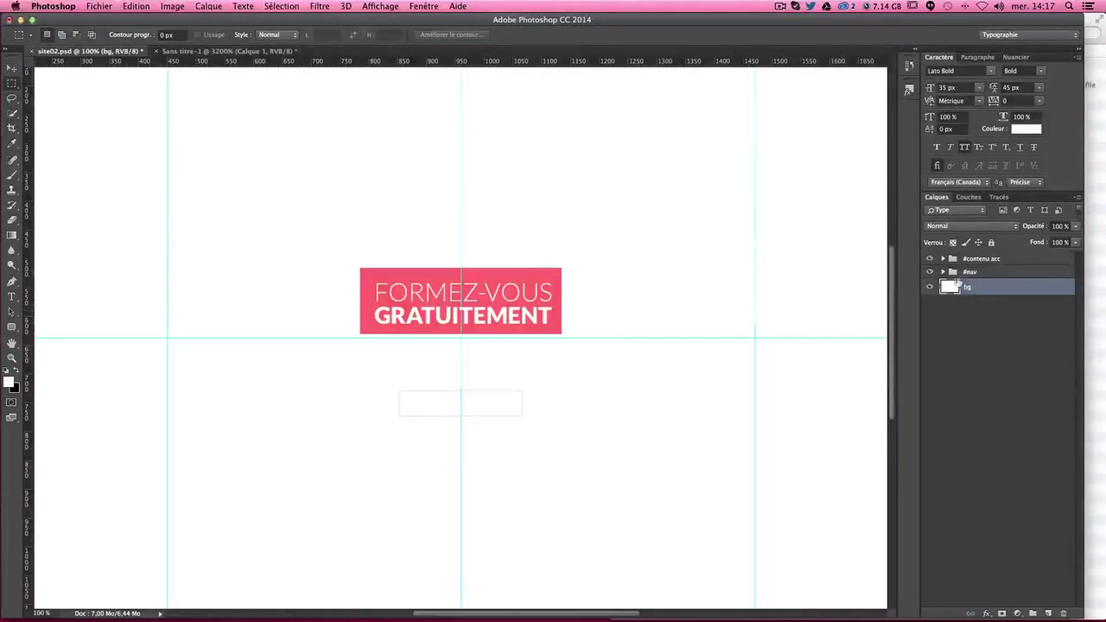
Step: Delete the Rectangle 1 and bg-orange layers and zoom out to the whole page
{"action": "left_click", "coordinate": [945, 259]}
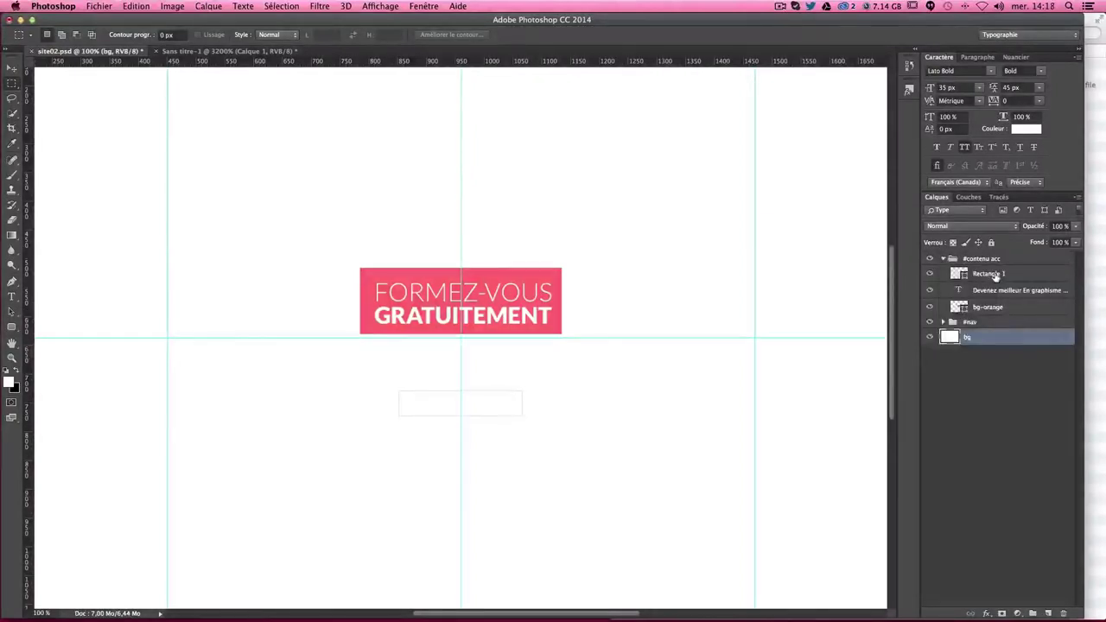
{"action": "left_click", "coordinate": [988, 274]}
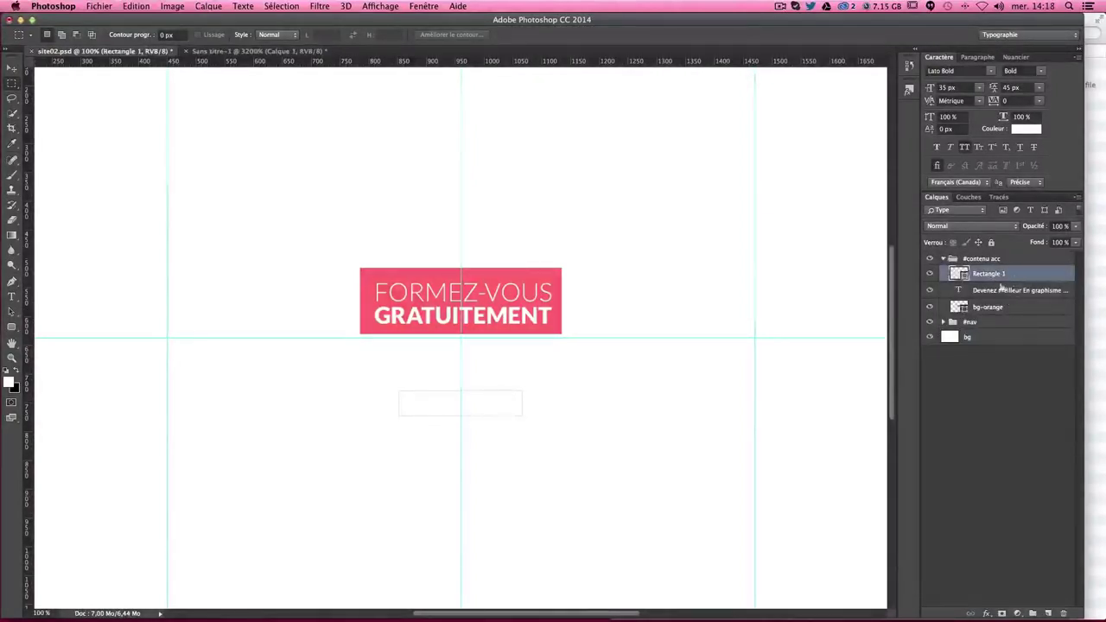
{"action": "left_click", "coordinate": [1005, 308], "text": "super"}
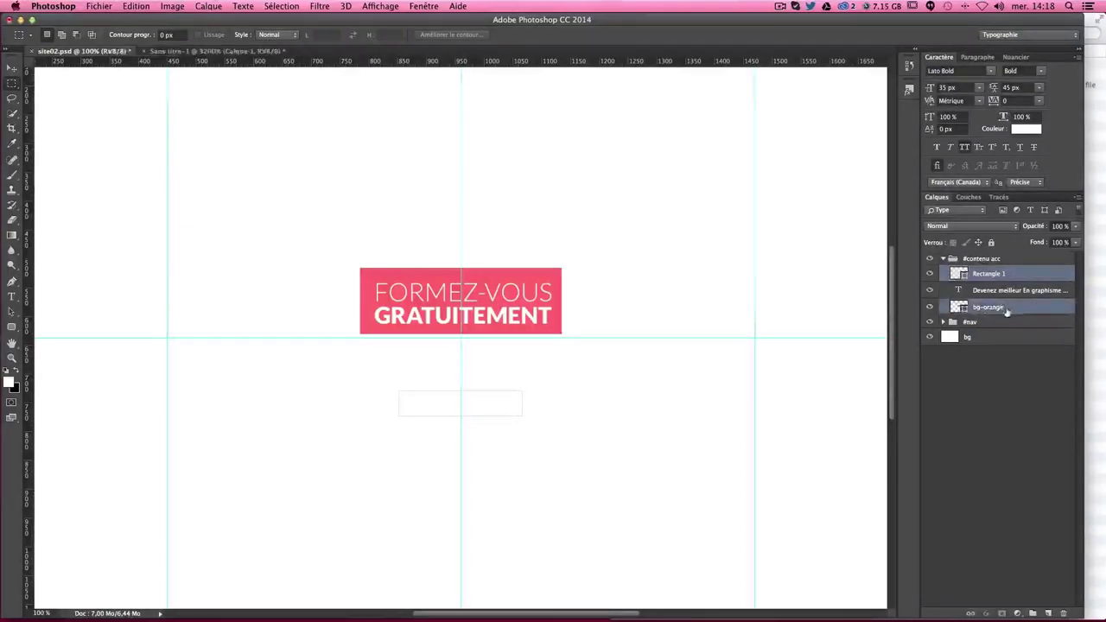
{"action": "left_click_drag", "start_coordinate": [1007, 311], "coordinate": [1063, 612]}
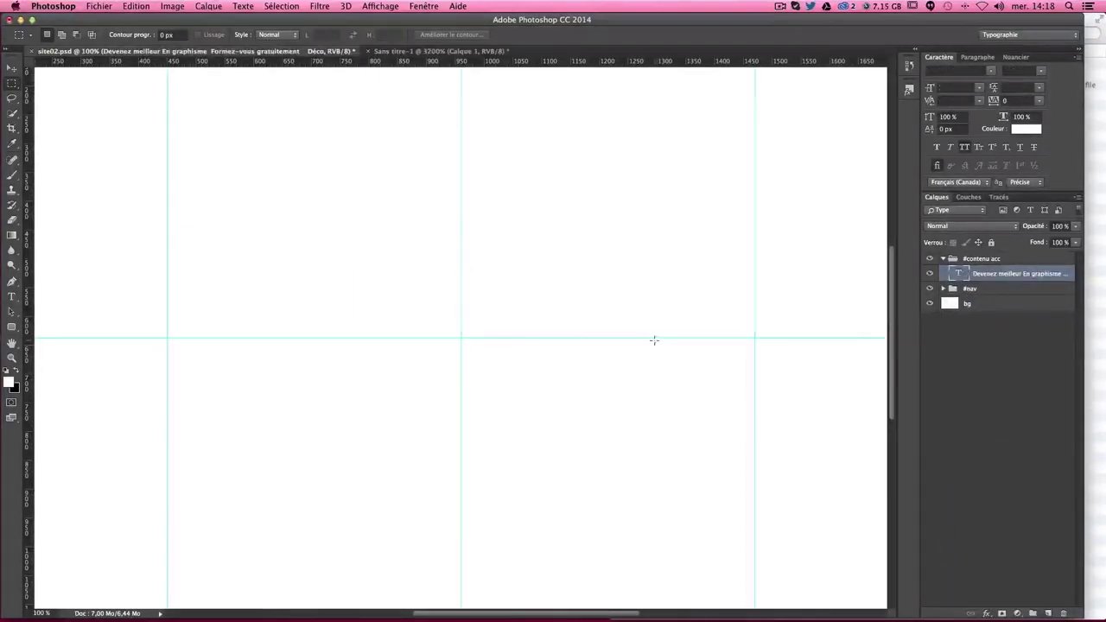
{"action": "key", "text": "super+minus"}
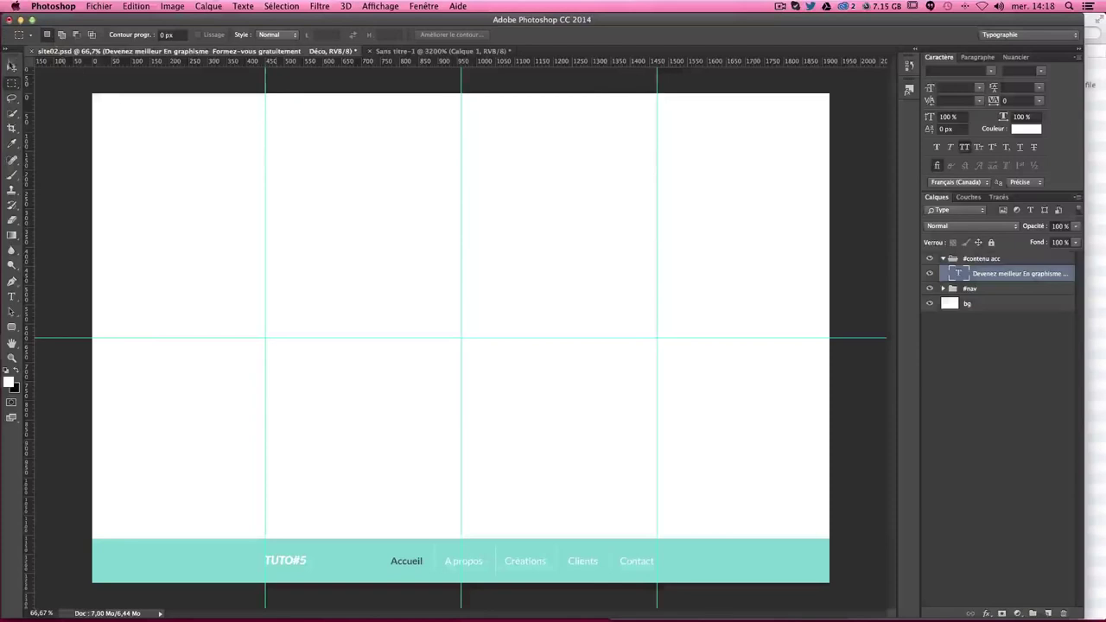
{"action": "key", "text": "v"}
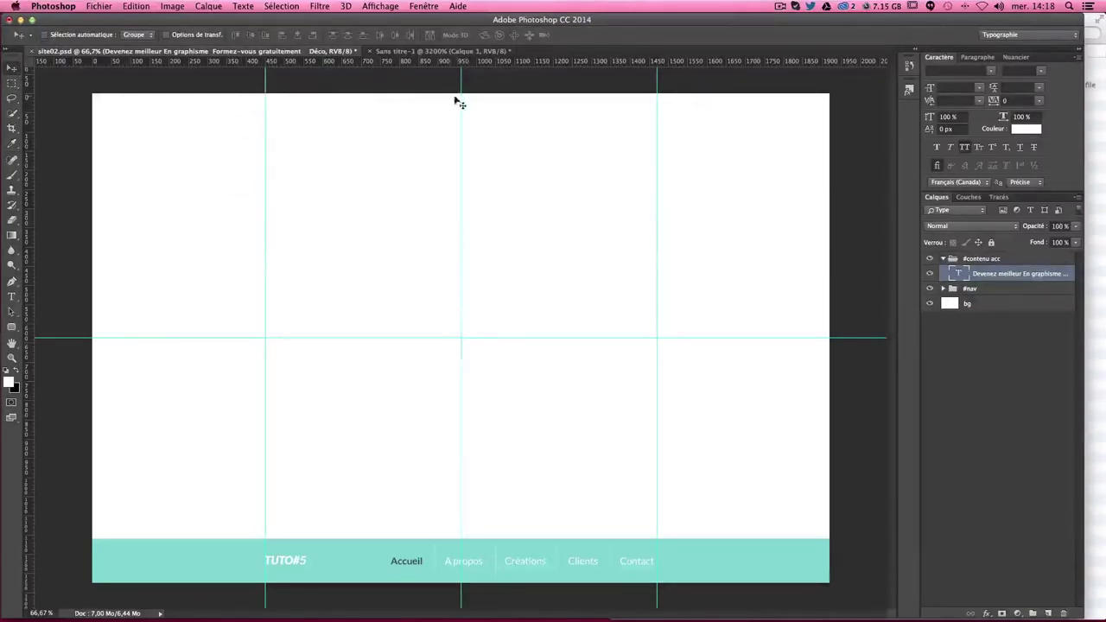
Step: Move the teal #nav bar up to the top of the page
{"action": "left_click", "coordinate": [973, 292]}
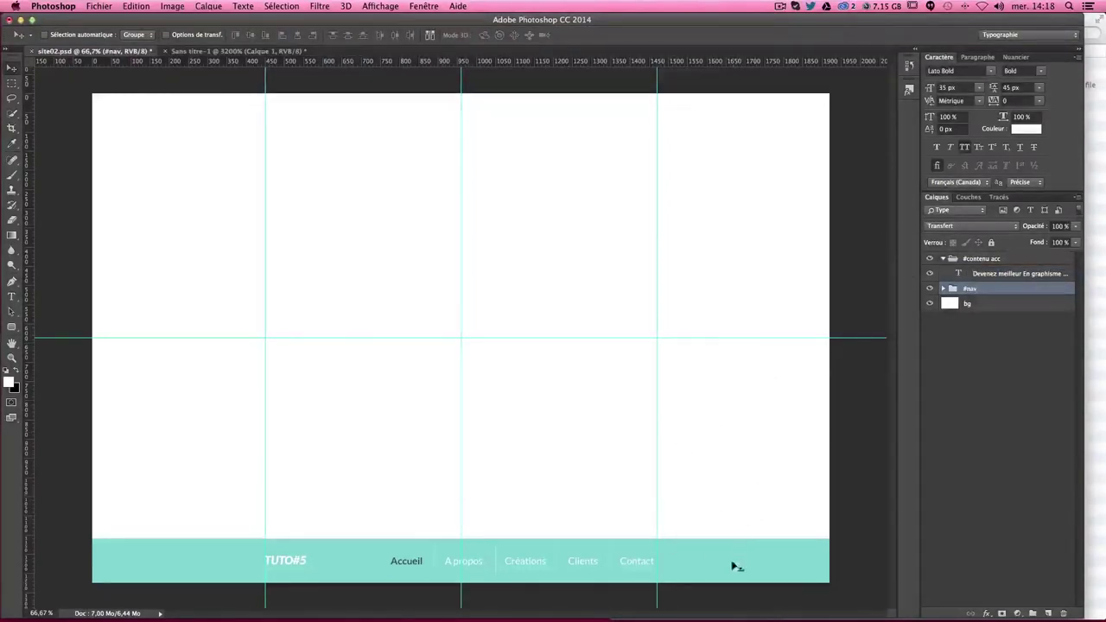
{"action": "left_click_drag", "start_coordinate": [733, 572], "coordinate": [721, 131]}
{"action": "left_click", "coordinate": [1063, 400]}
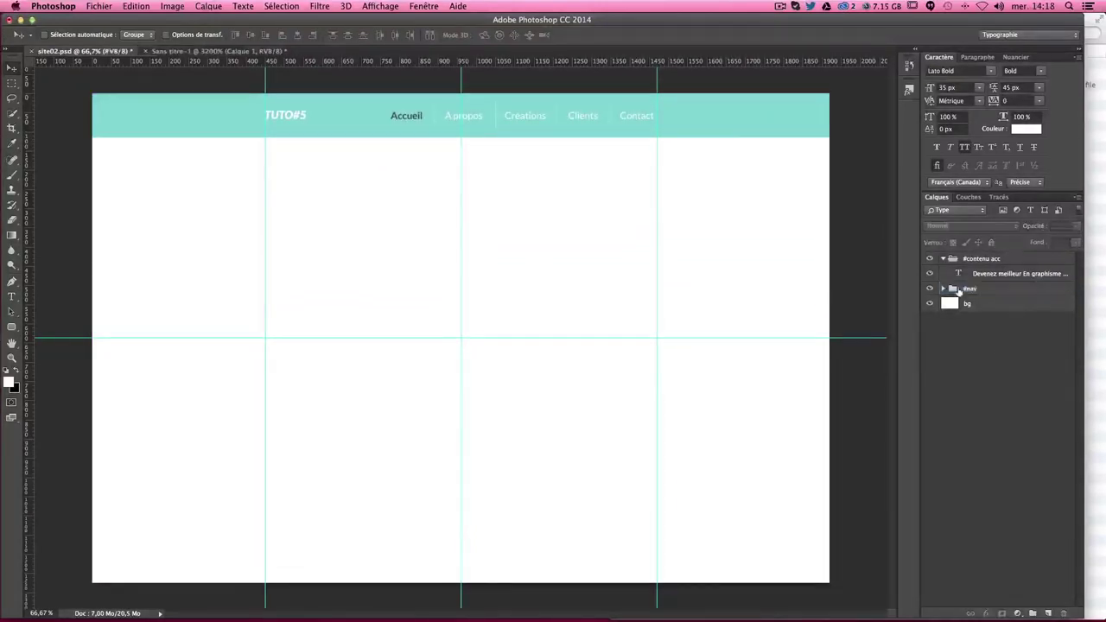
Step: Stack the #nav group above #contenu acc and select the hero text layer
{"action": "double_click", "coordinate": [971, 255]}
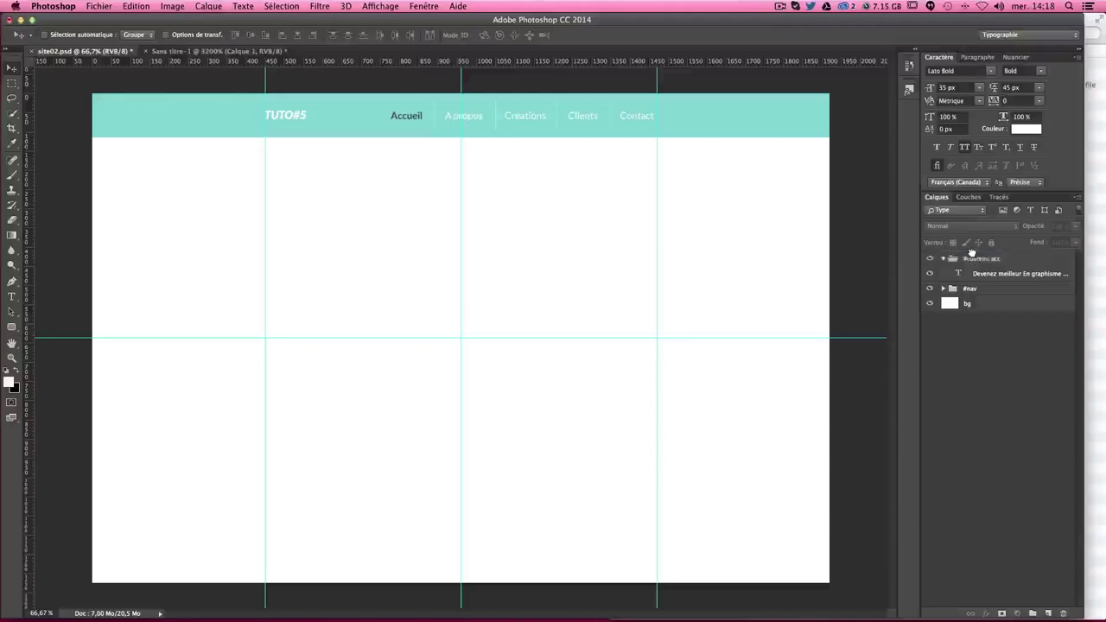
{"action": "left_click_drag", "start_coordinate": [972, 251], "coordinate": [971, 295]}
{"action": "left_click", "coordinate": [966, 259]}
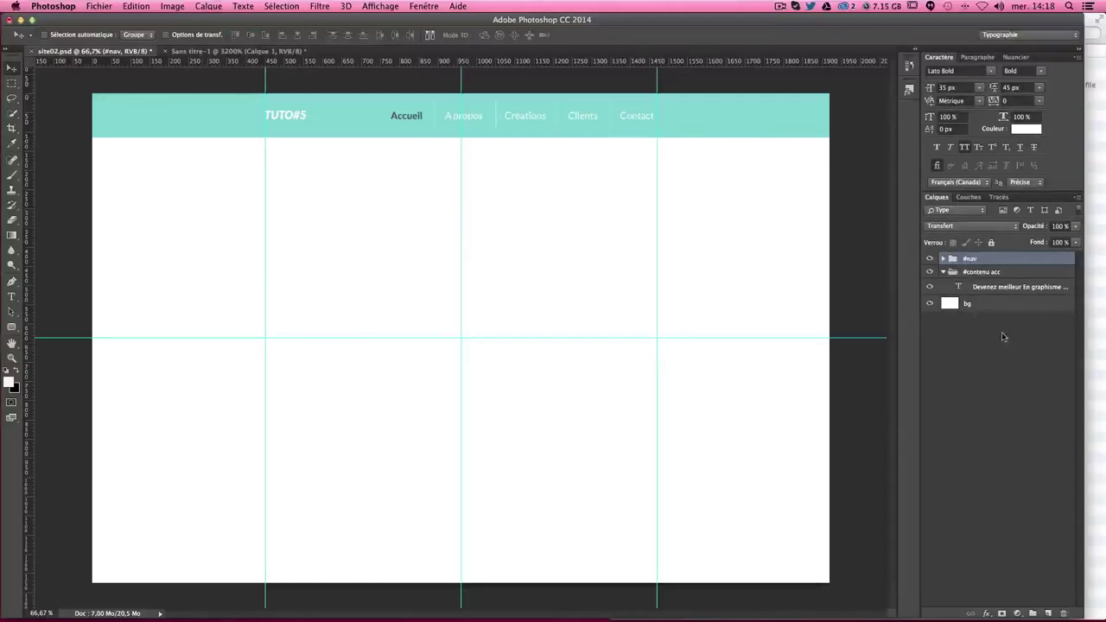
{"action": "left_click", "coordinate": [971, 273]}
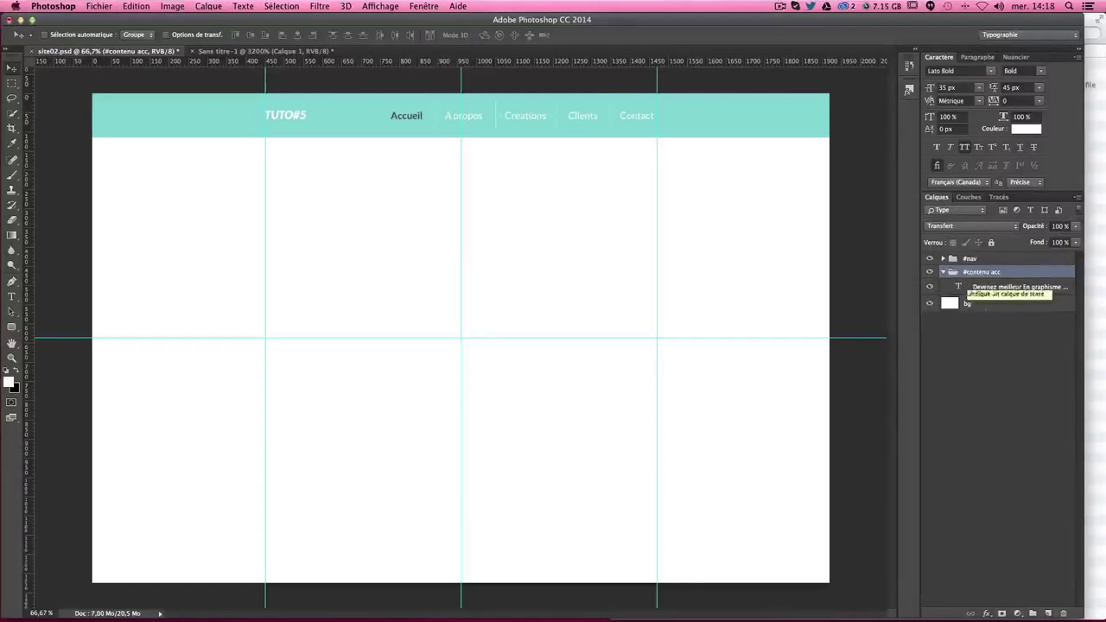
{"action": "left_click", "coordinate": [971, 292]}
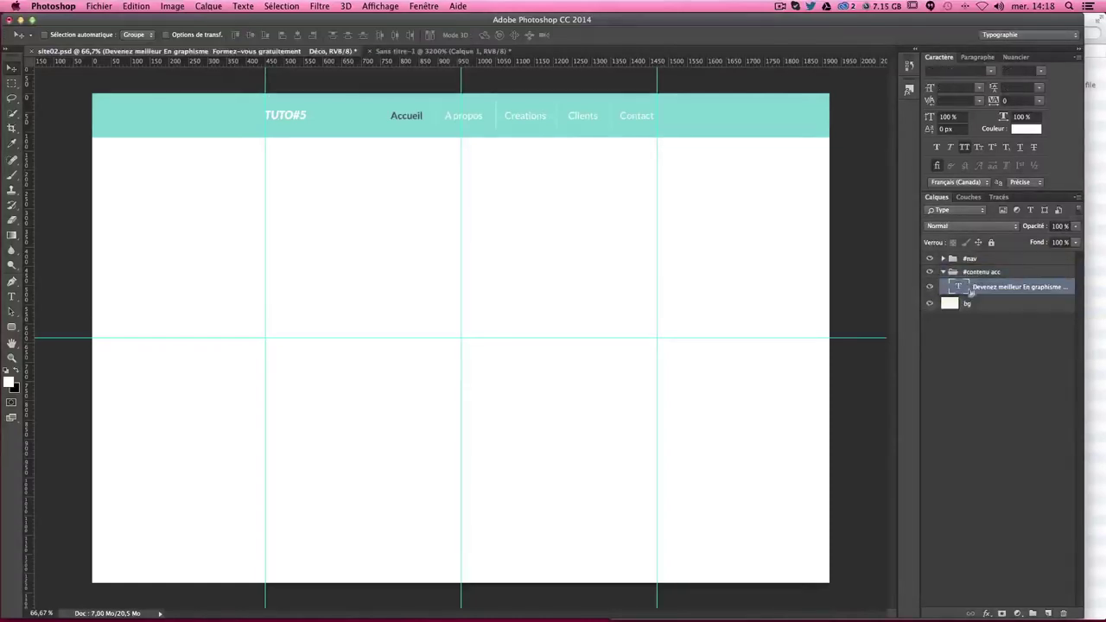
Step: Change all the hero text colour to dark grey #4f4c50
{"action": "double_click", "coordinate": [959, 286]}
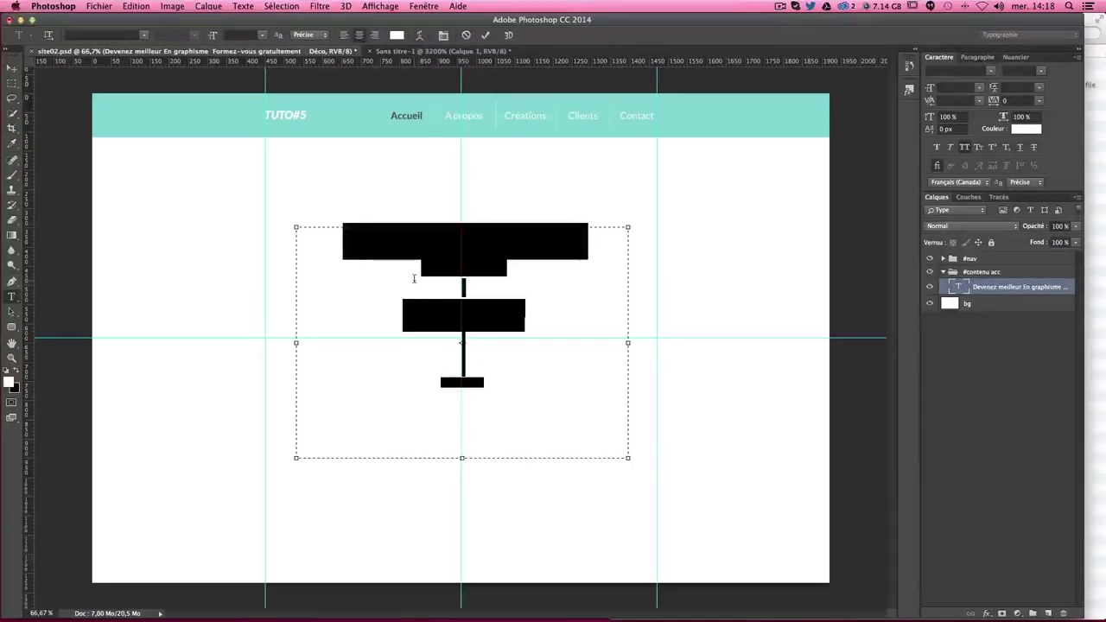
{"action": "left_click", "coordinate": [957, 287]}
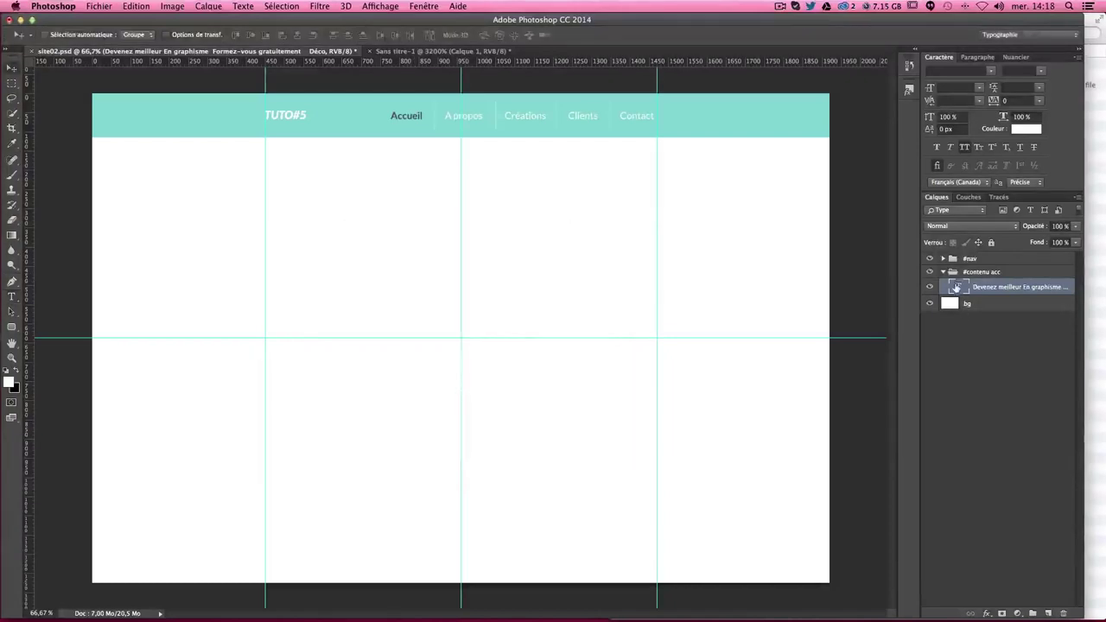
{"action": "double_click", "coordinate": [956, 287]}
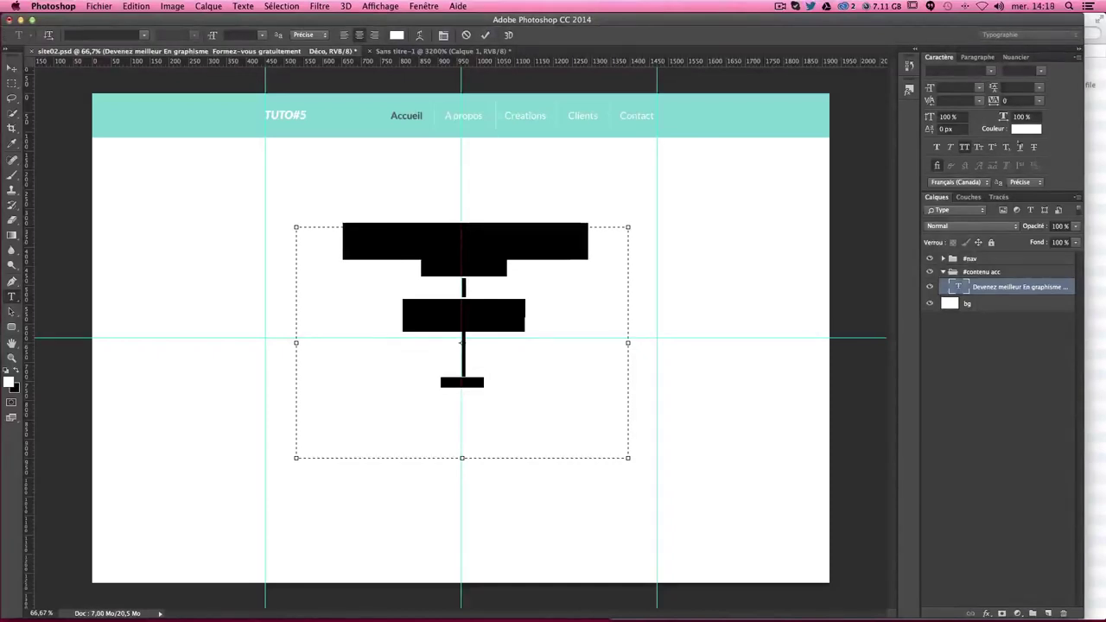
{"action": "left_click", "coordinate": [1027, 129]}
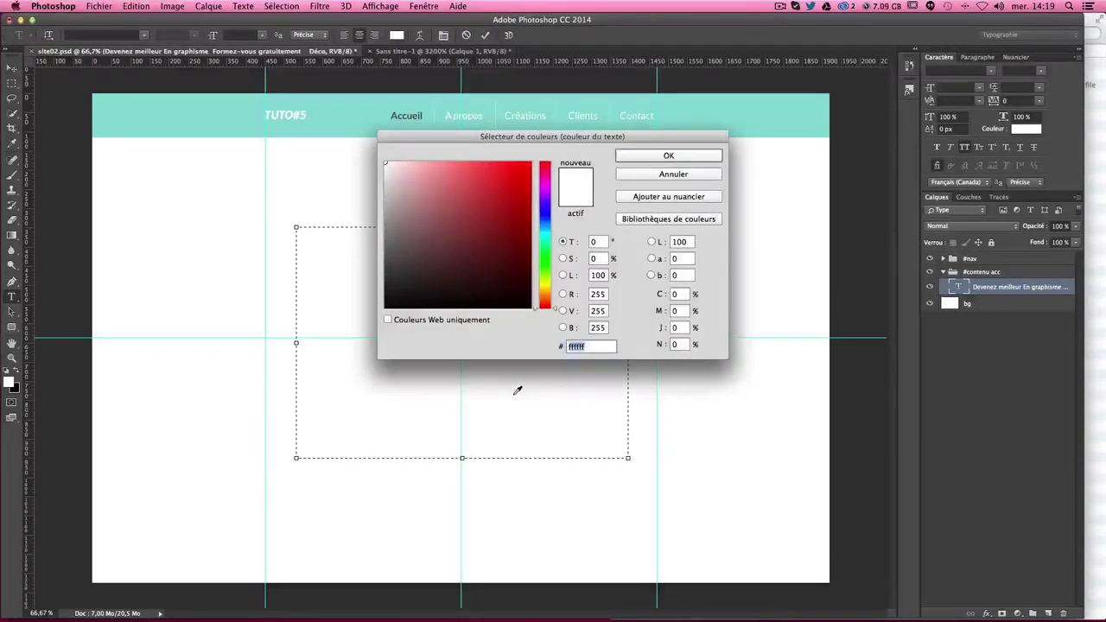
{"action": "type", "text": "4"}
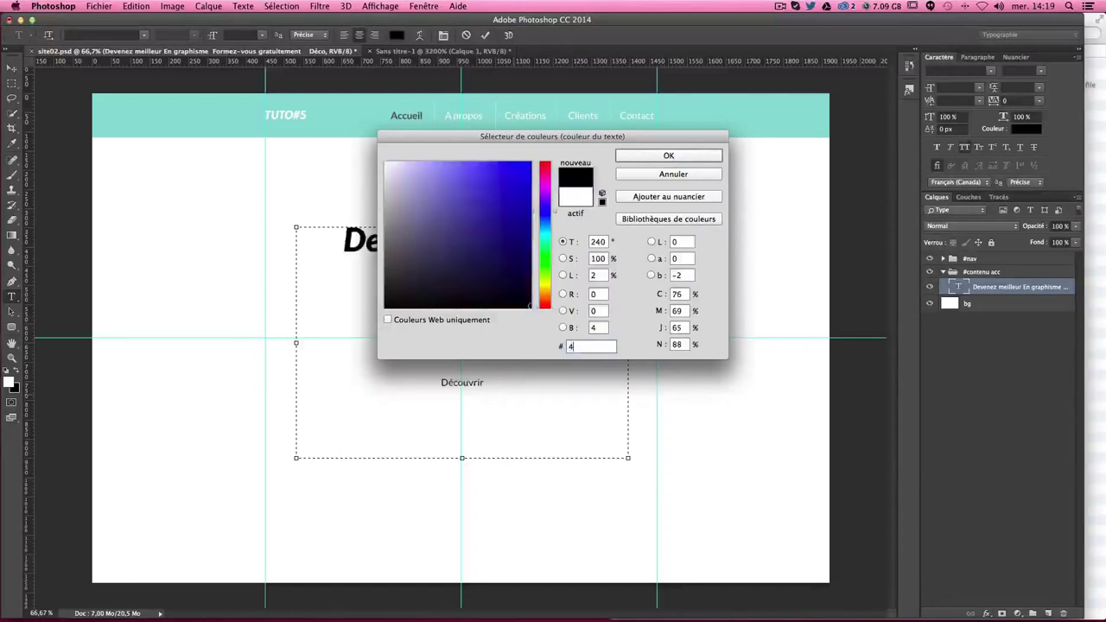
{"action": "type", "text": "f"}
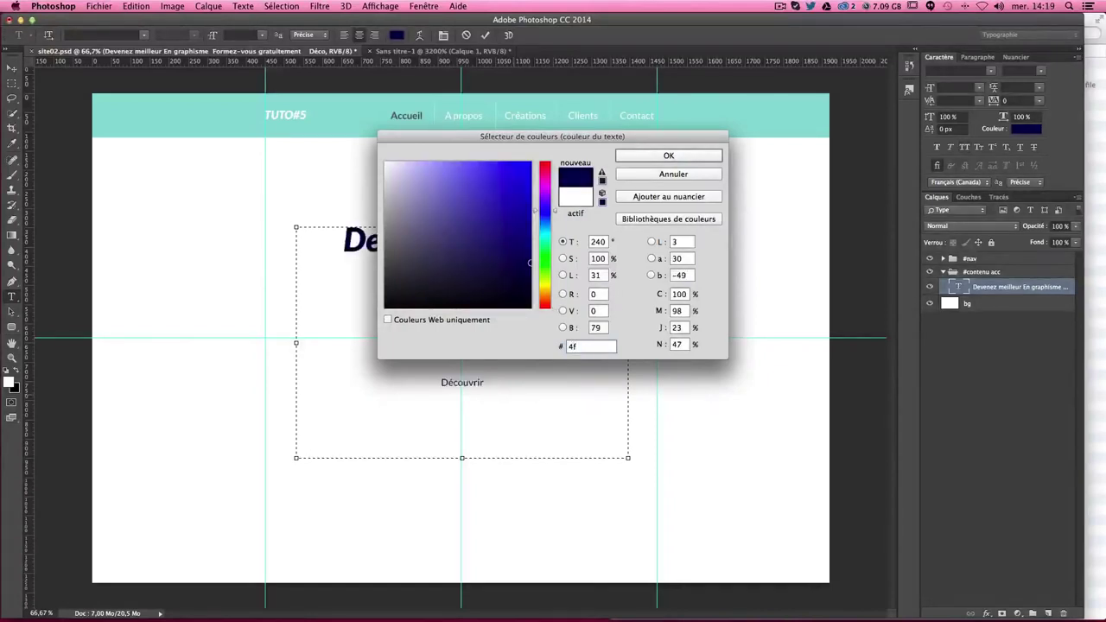
{"action": "type", "text": "4c"}
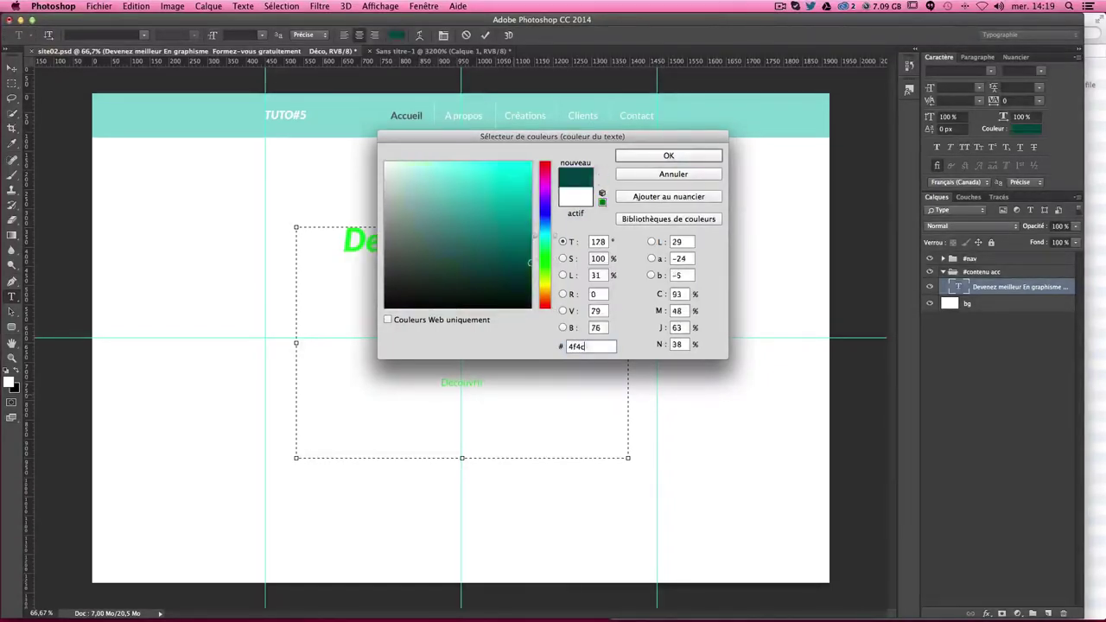
{"action": "type", "text": "50"}
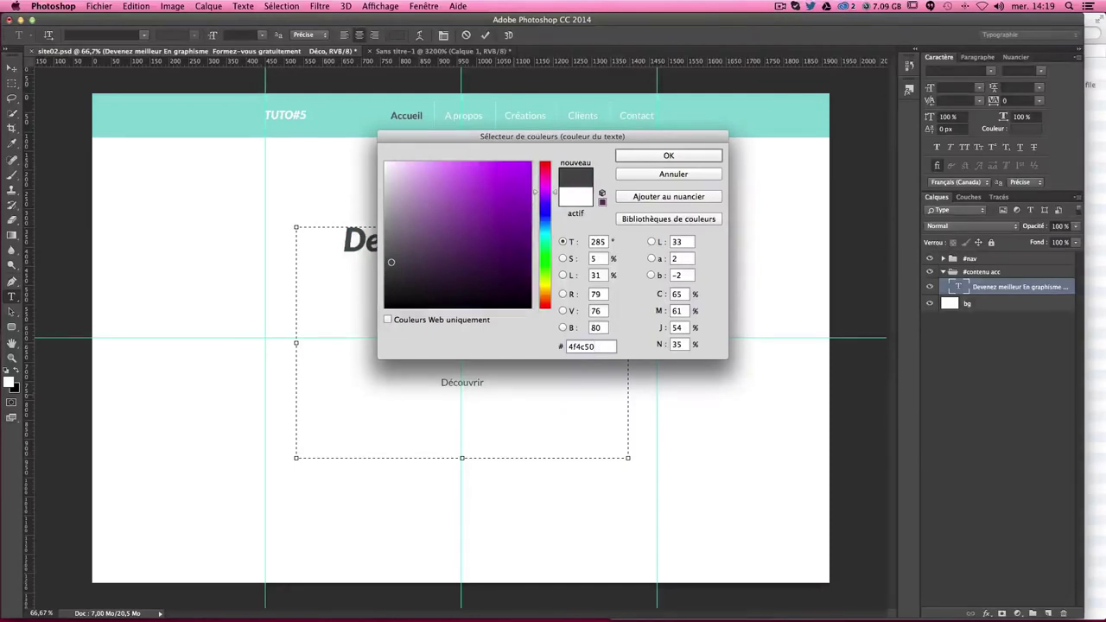
{"action": "key", "text": "Return"}
{"action": "left_click", "coordinate": [494, 382]}
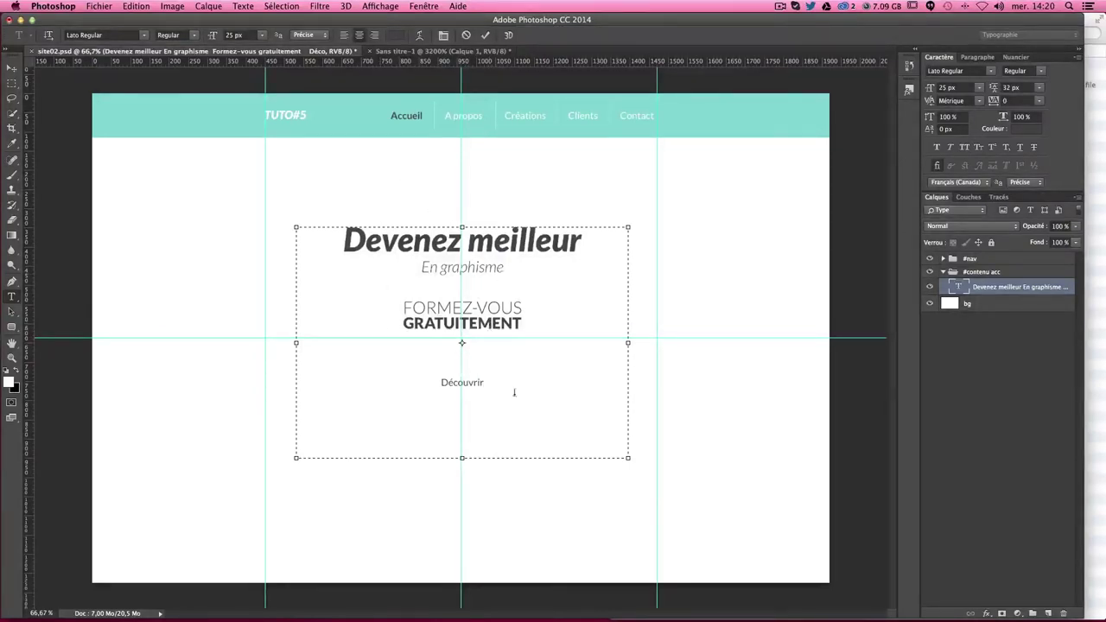
Step: Delete Découvrir and resize the text box to the left, right and horizontal guides
{"action": "left_click_drag", "start_coordinate": [512, 399], "coordinate": [420, 375]}
{"action": "key", "text": "BackSpace"}
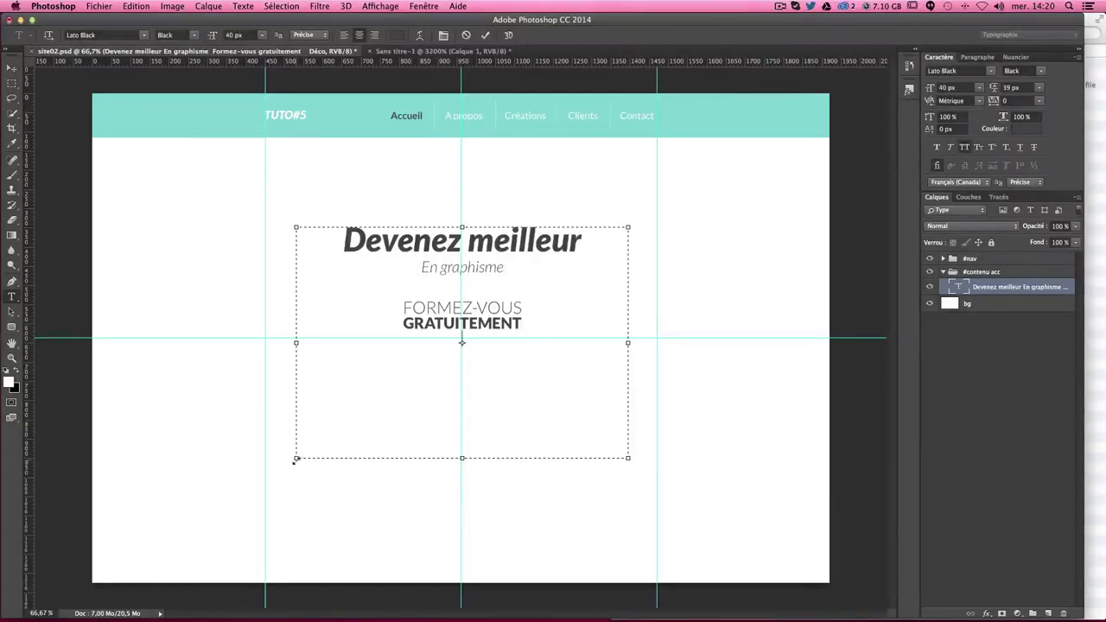
{"action": "left_click_drag", "start_coordinate": [297, 458], "coordinate": [264, 465]}
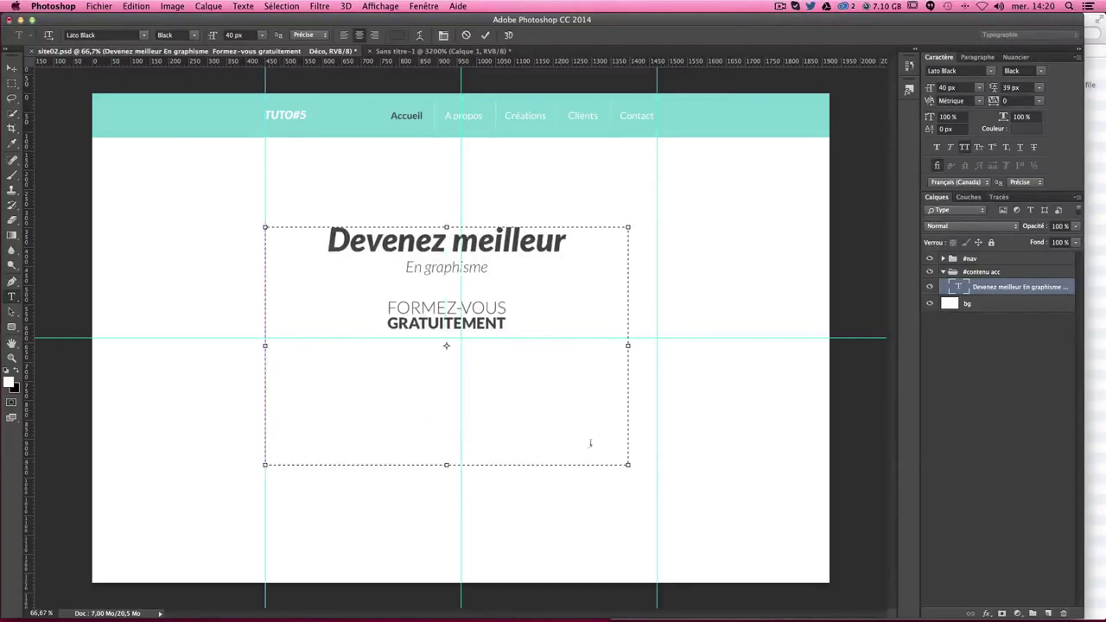
{"action": "left_click_drag", "start_coordinate": [628, 465], "coordinate": [656, 467]}
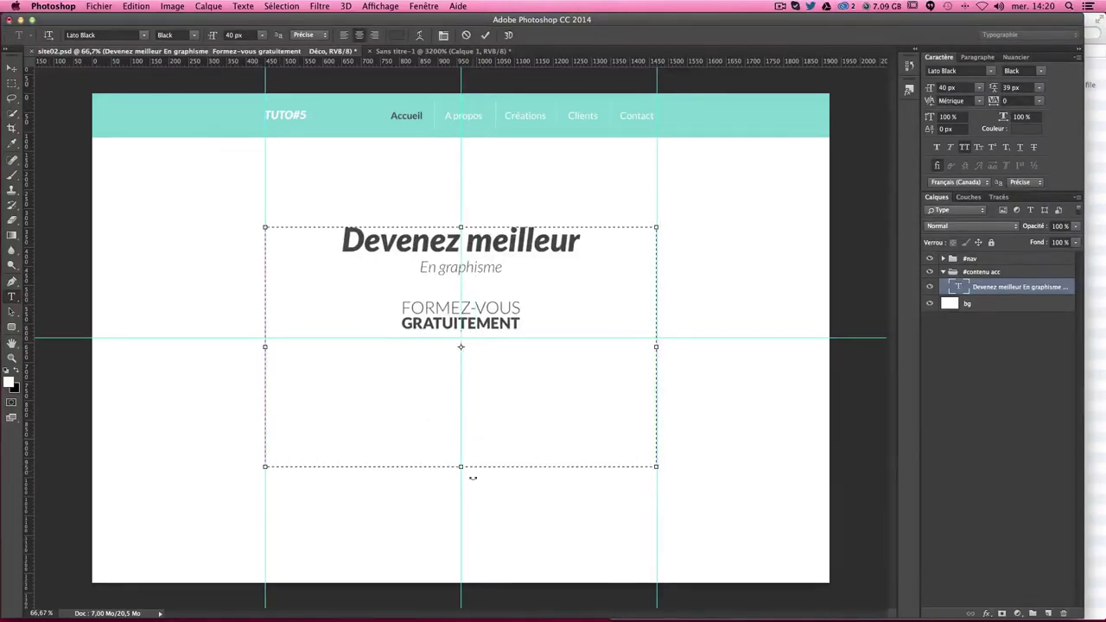
{"action": "left_click_drag", "start_coordinate": [463, 468], "coordinate": [461, 338]}
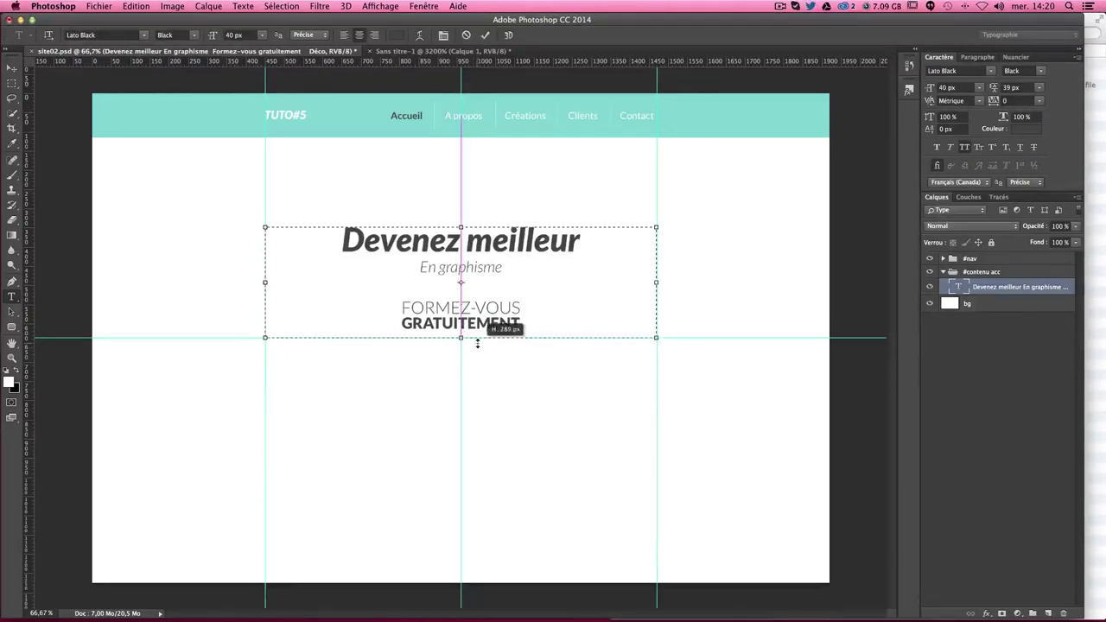
{"action": "left_click", "coordinate": [11, 67]}
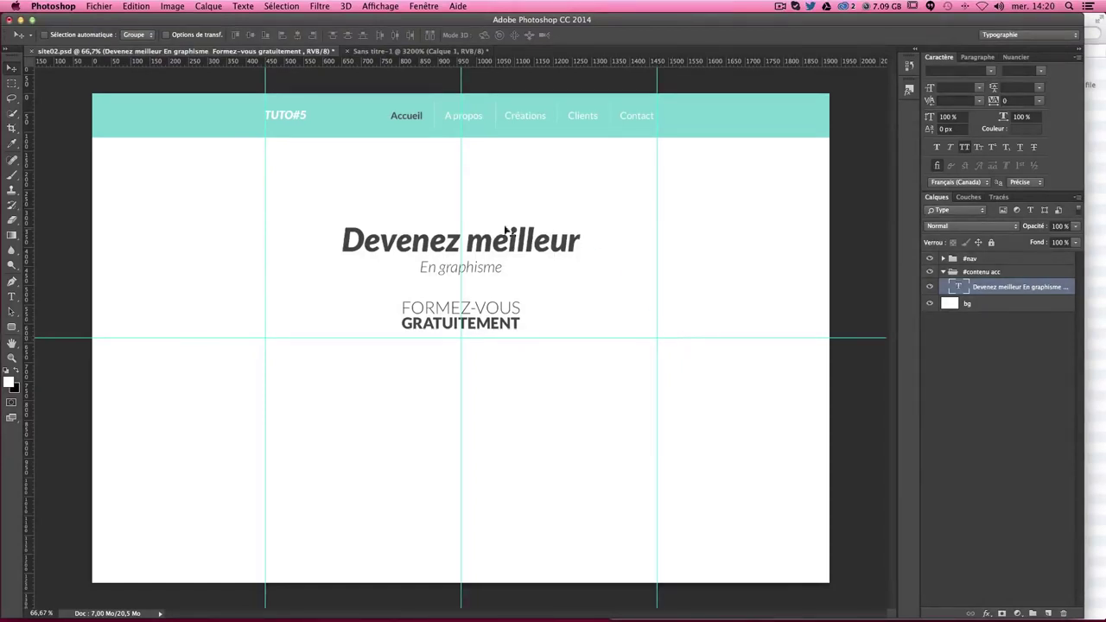
Step: Set the Devenez meilleur line to 35 px and retype it as Formez-vous gratuitement
{"action": "left_click", "coordinate": [11, 296]}
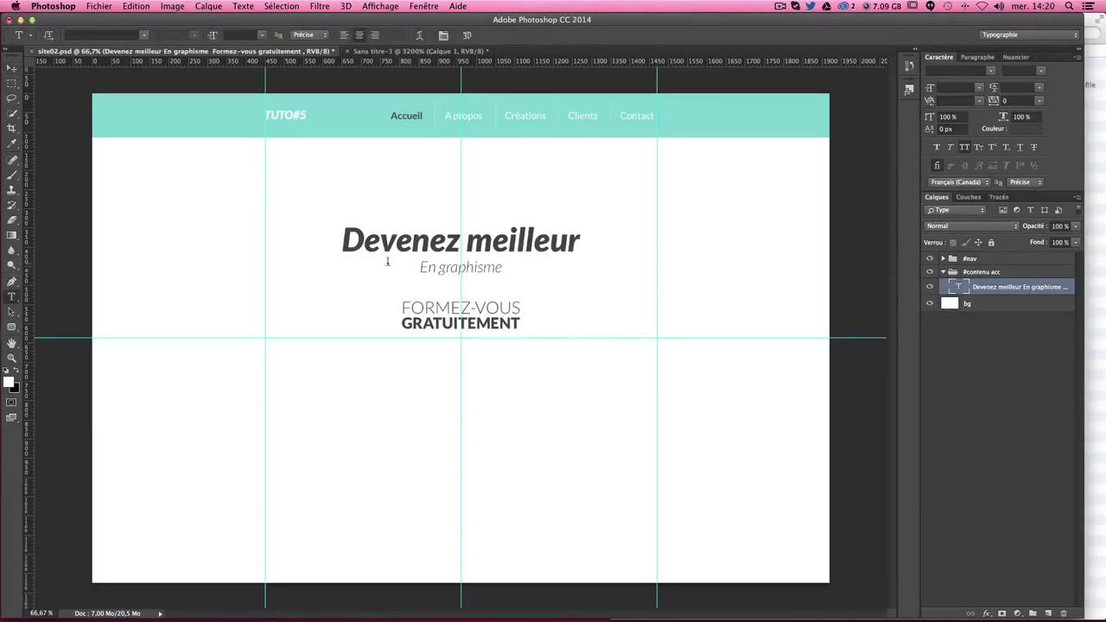
{"action": "triple_click", "coordinate": [390, 245]}
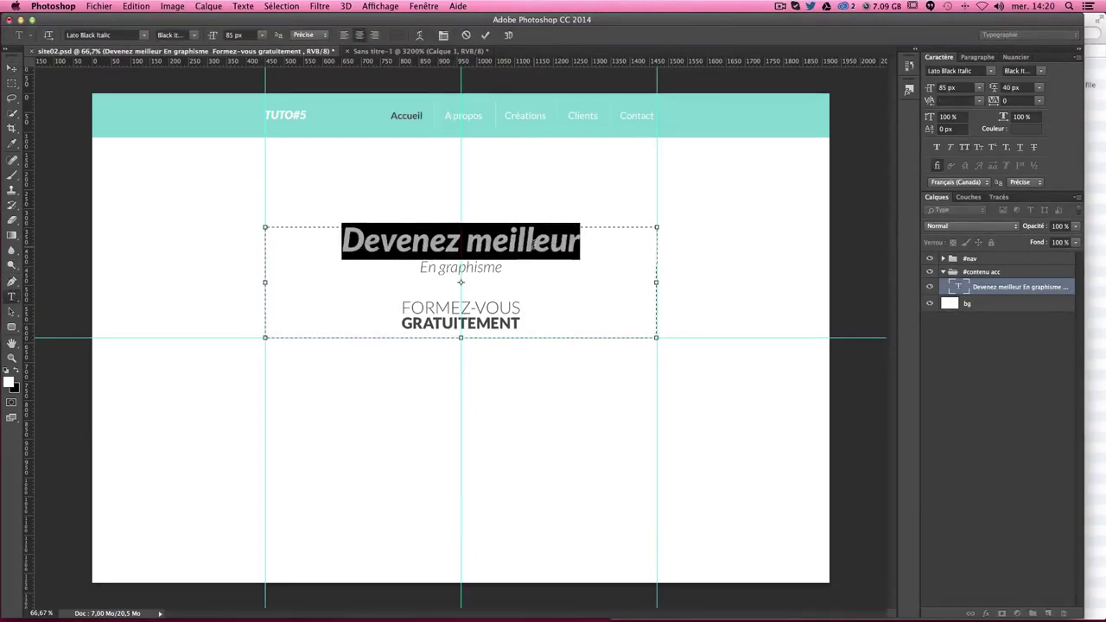
{"action": "left_click", "coordinate": [951, 88]}
{"action": "type", "text": "8"}
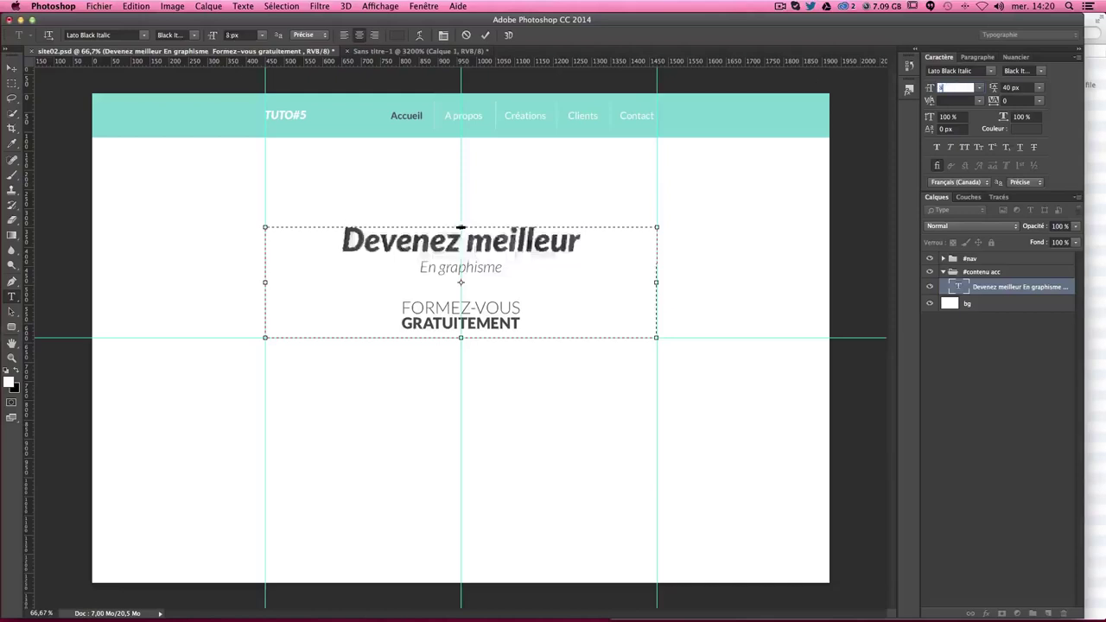
{"action": "type", "text": "35"}
{"action": "left_click_drag", "start_coordinate": [511, 231], "coordinate": [423, 227]}
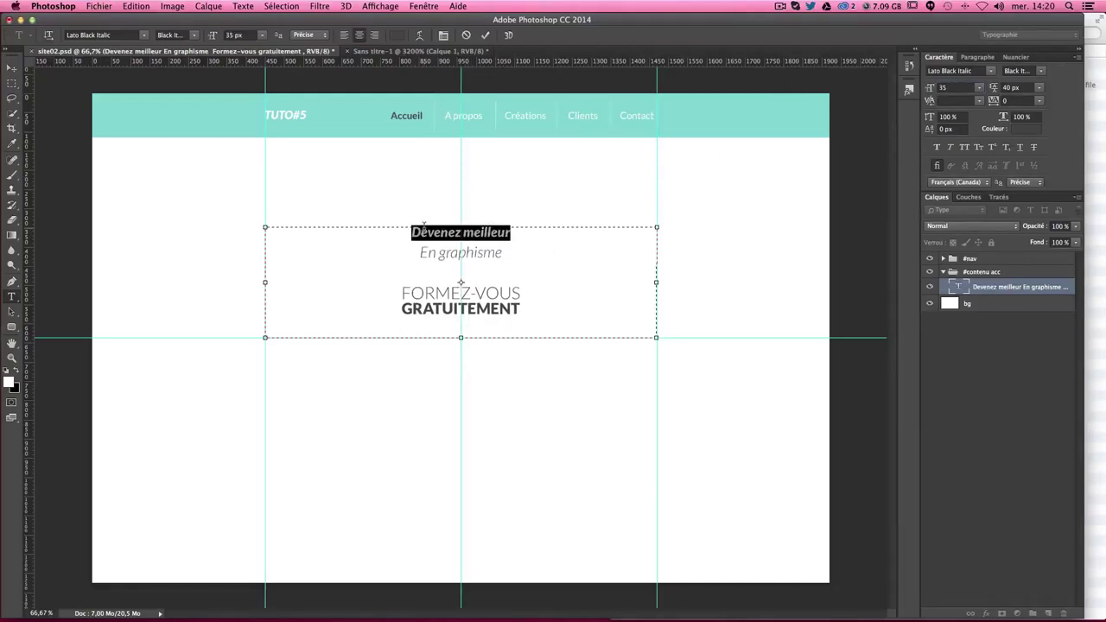
{"action": "type", "text": "Form"}
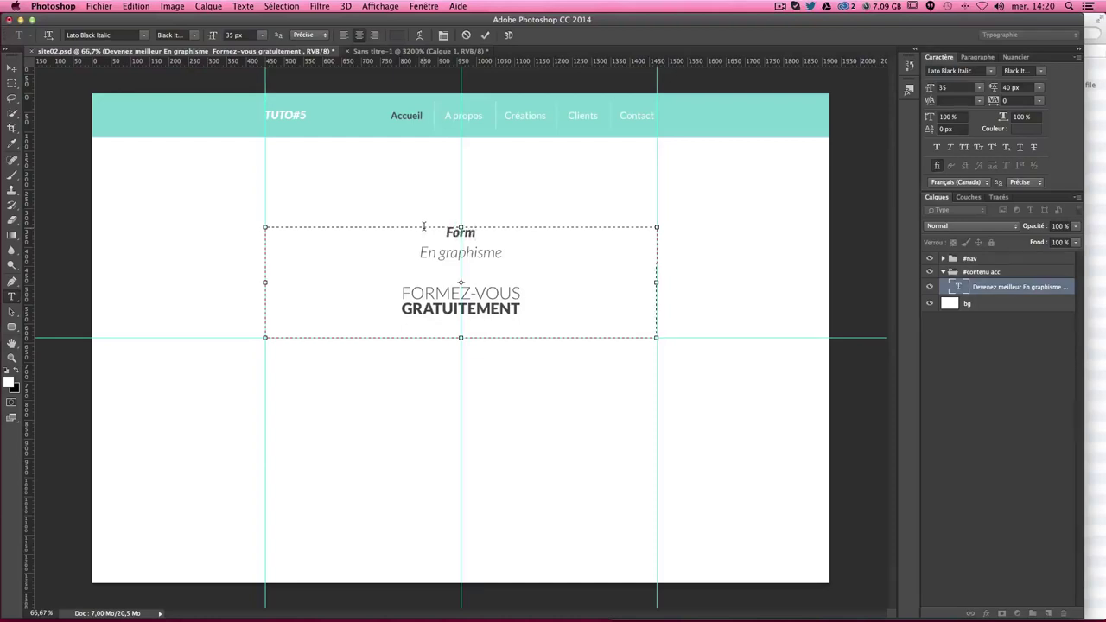
{"action": "type", "text": "ez-vous"}
{"action": "type", "text": " gra"}
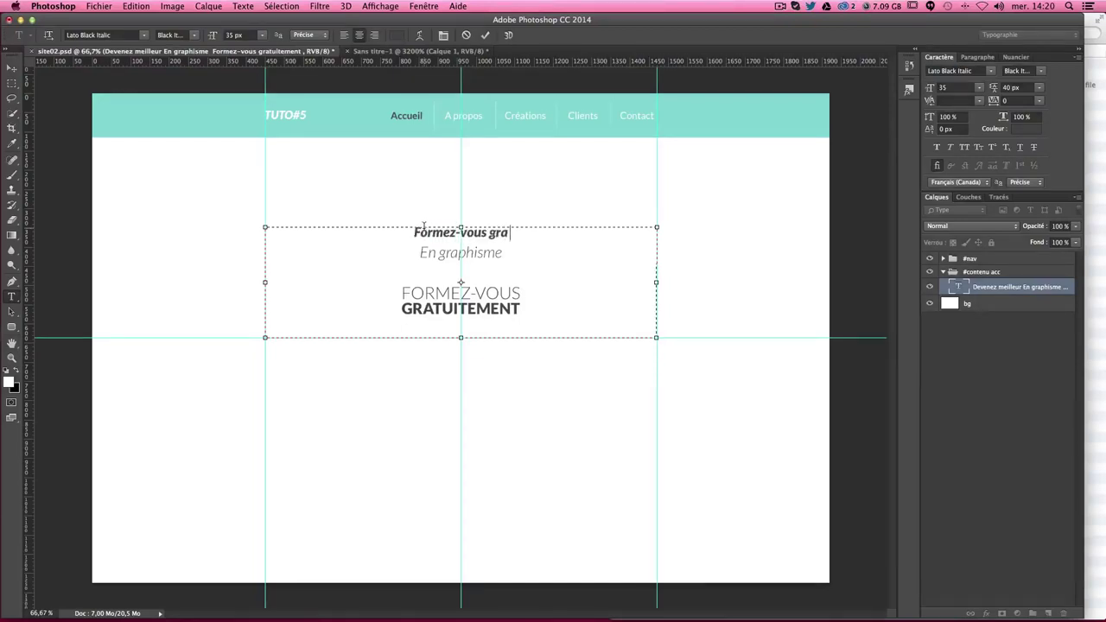
{"action": "type", "text": "tuite"}
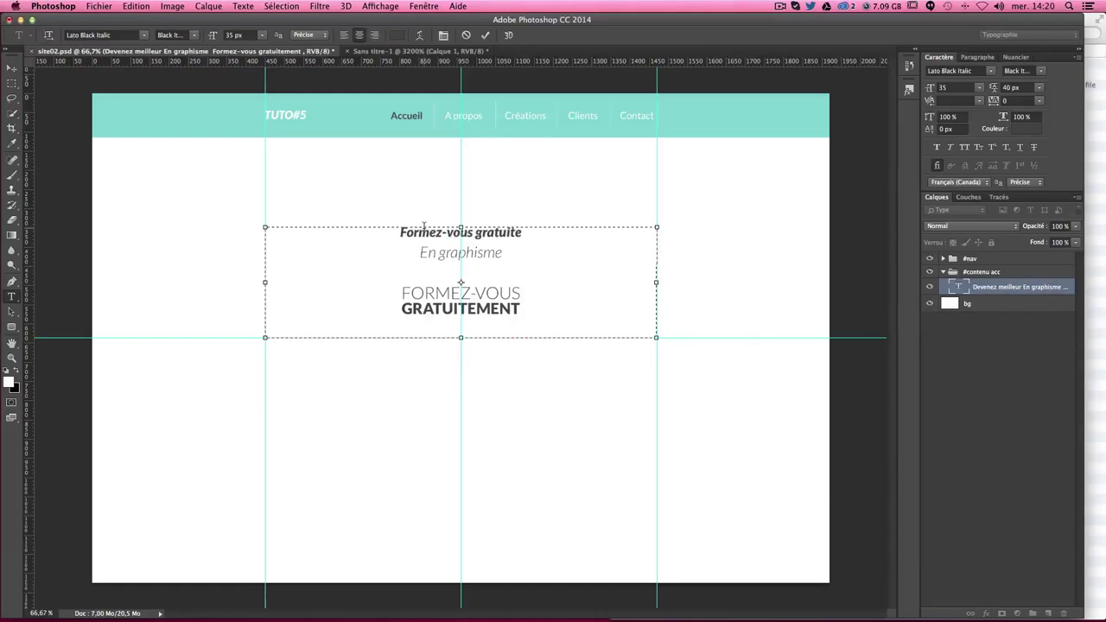
{"action": "type", "text": "ment"}
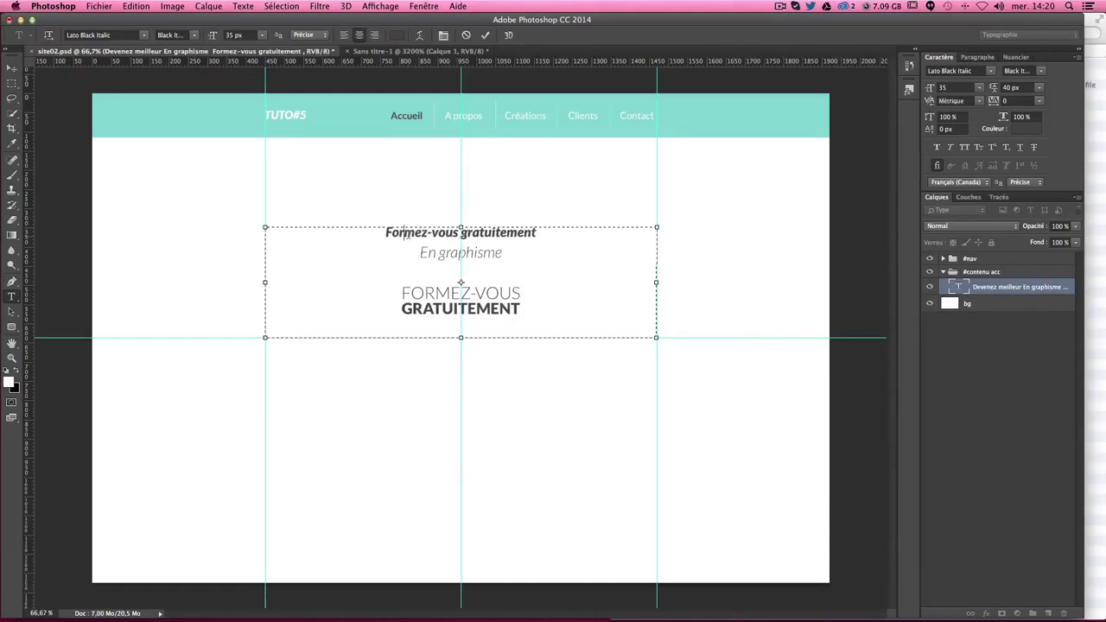
Step: Make the Formez-vous gratuitement line all caps in upright Black weight
{"action": "left_click_drag", "start_coordinate": [386, 233], "coordinate": [538, 230]}
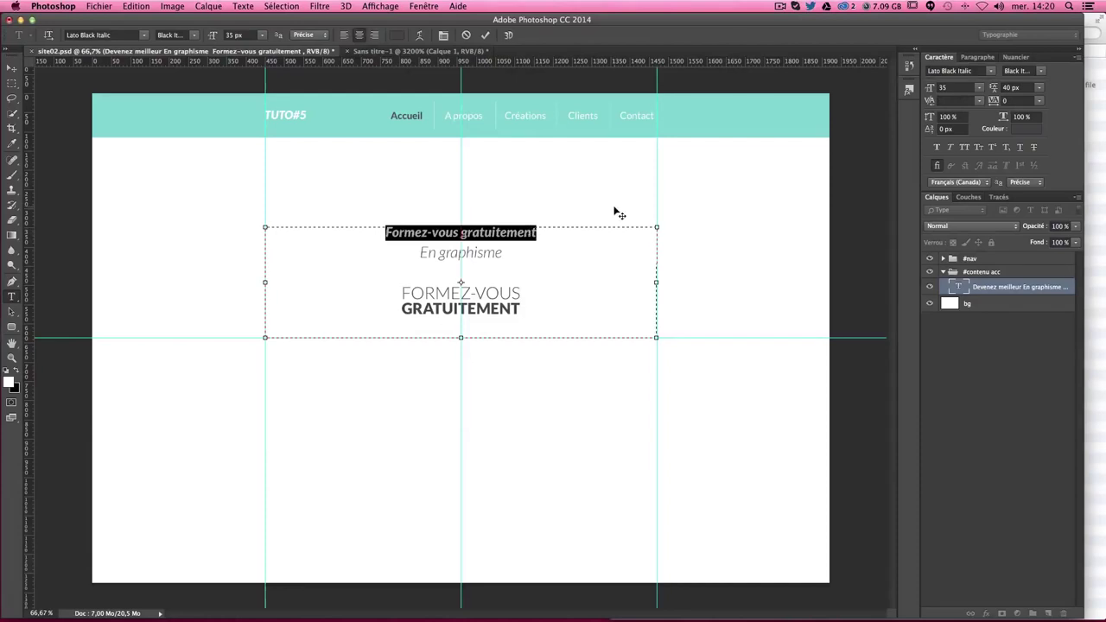
{"action": "left_click", "coordinate": [965, 148]}
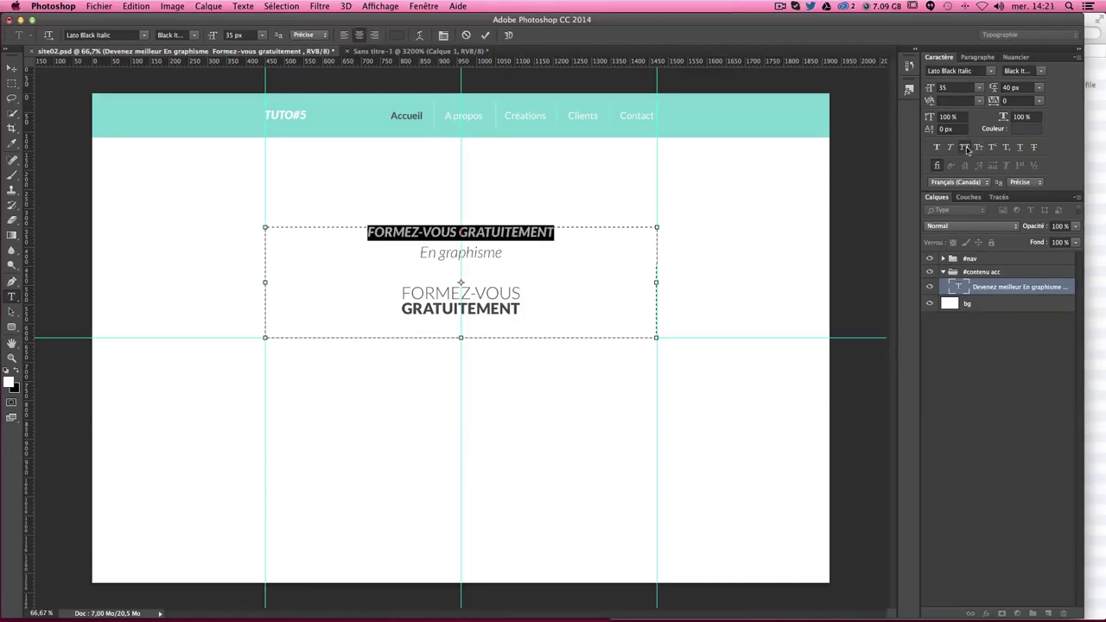
{"action": "left_click", "coordinate": [1043, 70]}
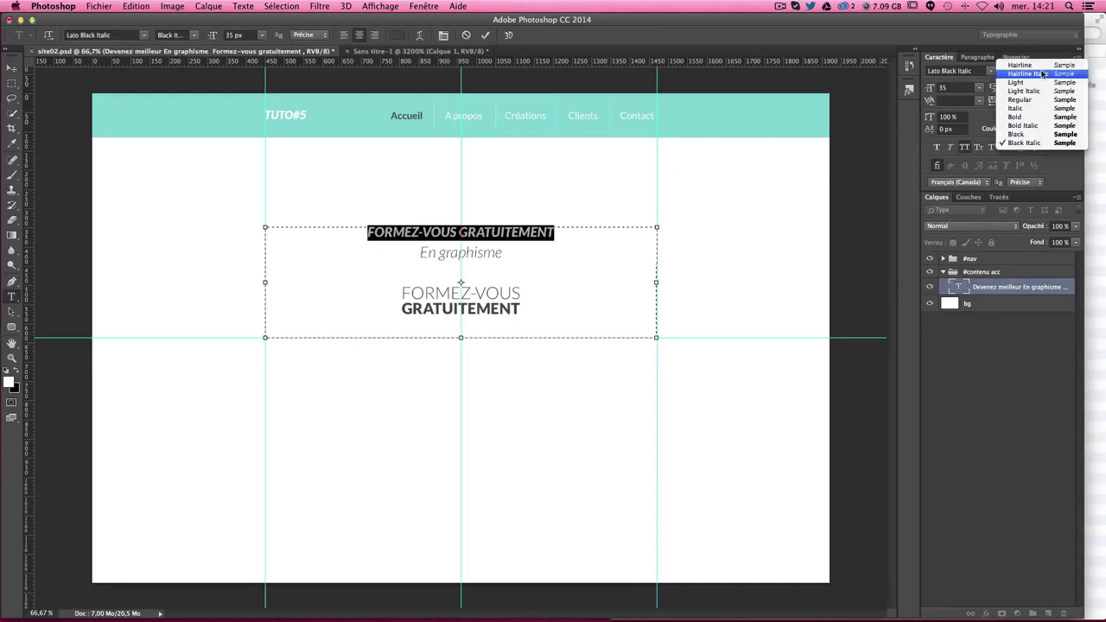
{"action": "left_click", "coordinate": [1028, 134]}
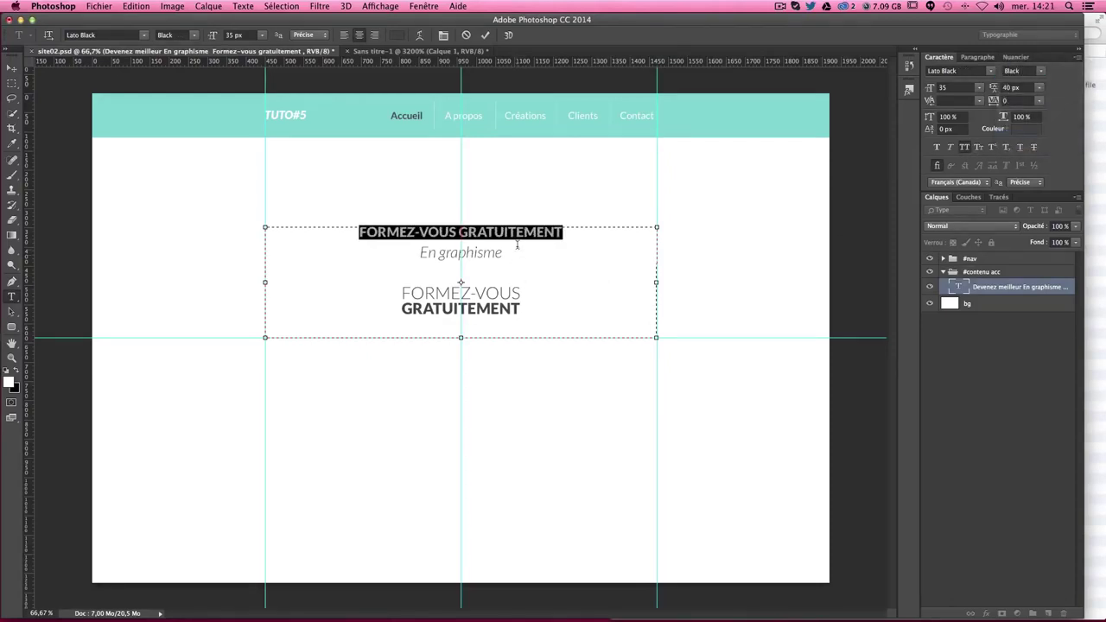
Step: Set the word FORMEZ-VOUS to Lato Light and commit the heading
{"action": "left_click", "coordinate": [525, 231]}
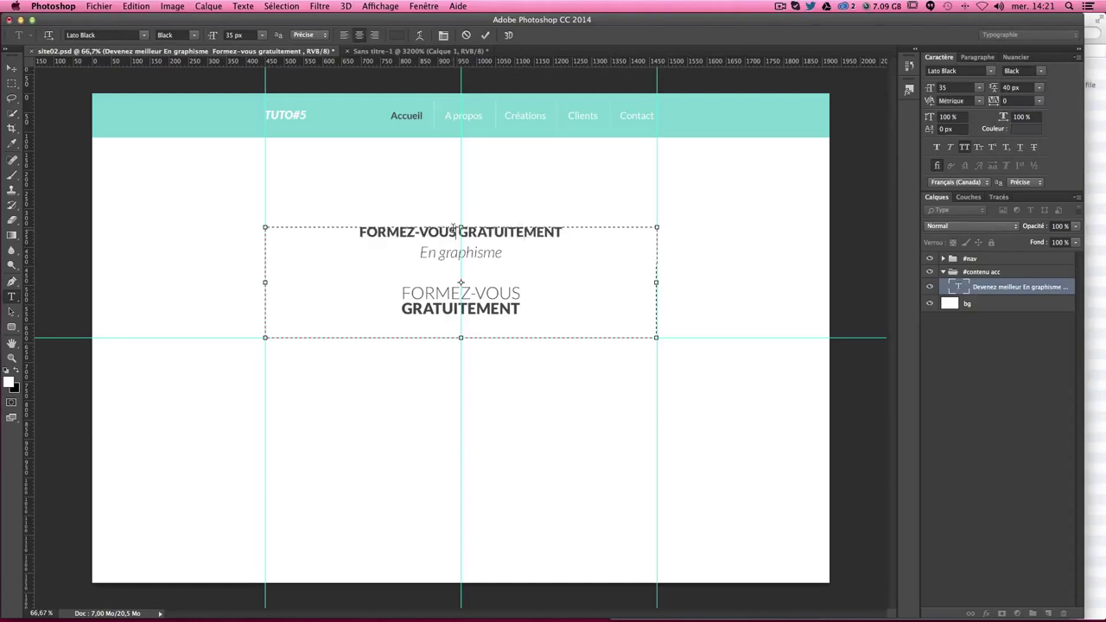
{"action": "left_click_drag", "start_coordinate": [455, 230], "coordinate": [349, 227]}
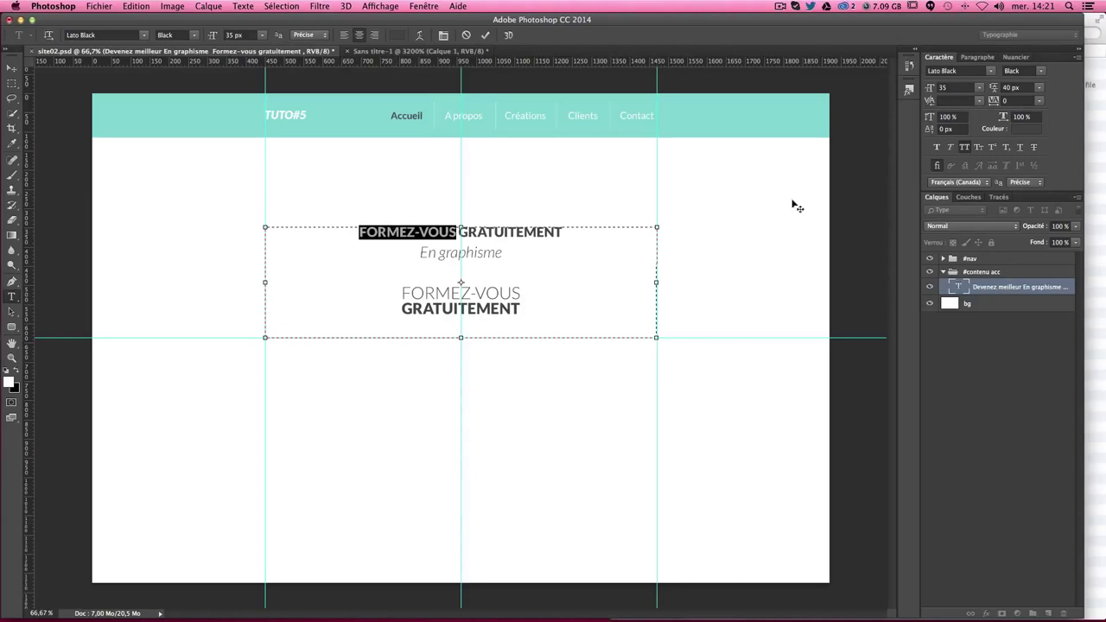
{"action": "left_click", "coordinate": [1041, 73]}
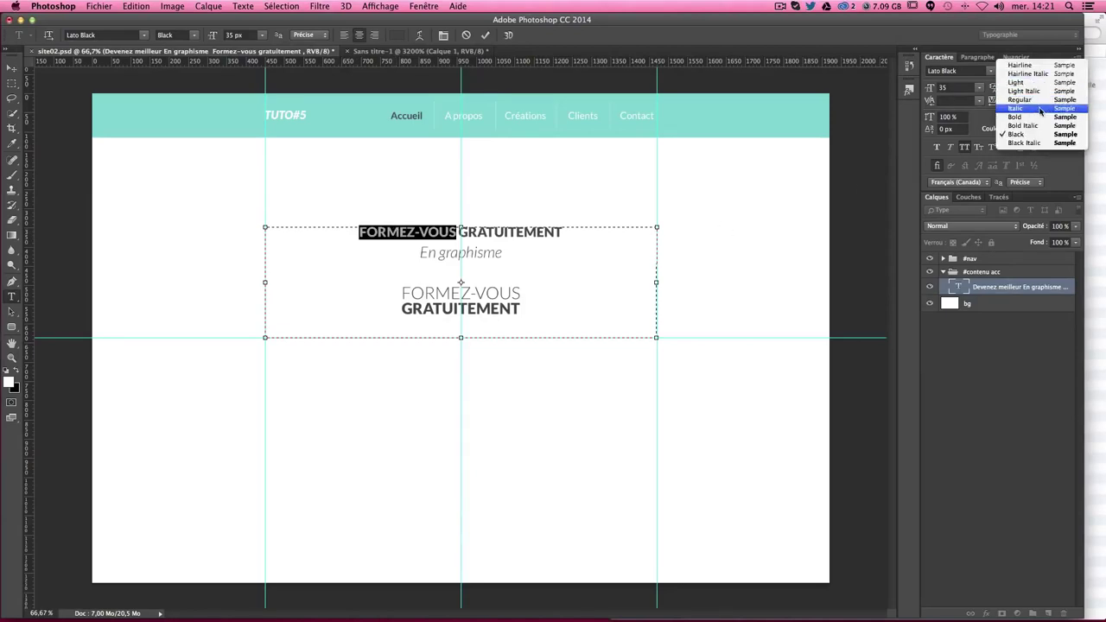
{"action": "left_click", "coordinate": [524, 231]}
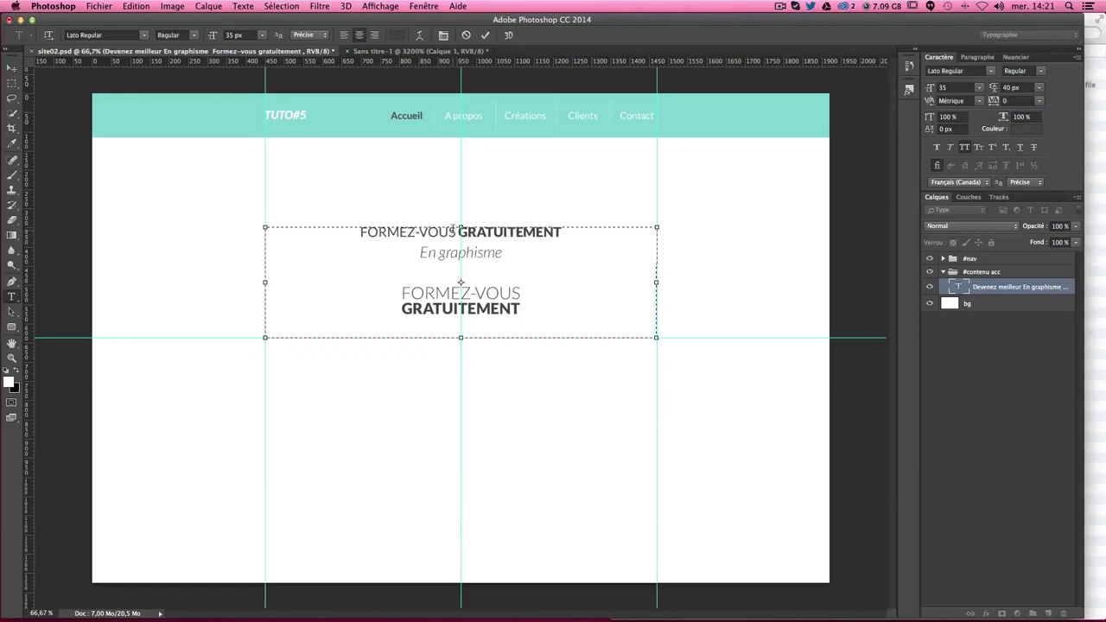
{"action": "left_click_drag", "start_coordinate": [459, 232], "coordinate": [360, 232]}
{"action": "left_click", "coordinate": [1045, 72]}
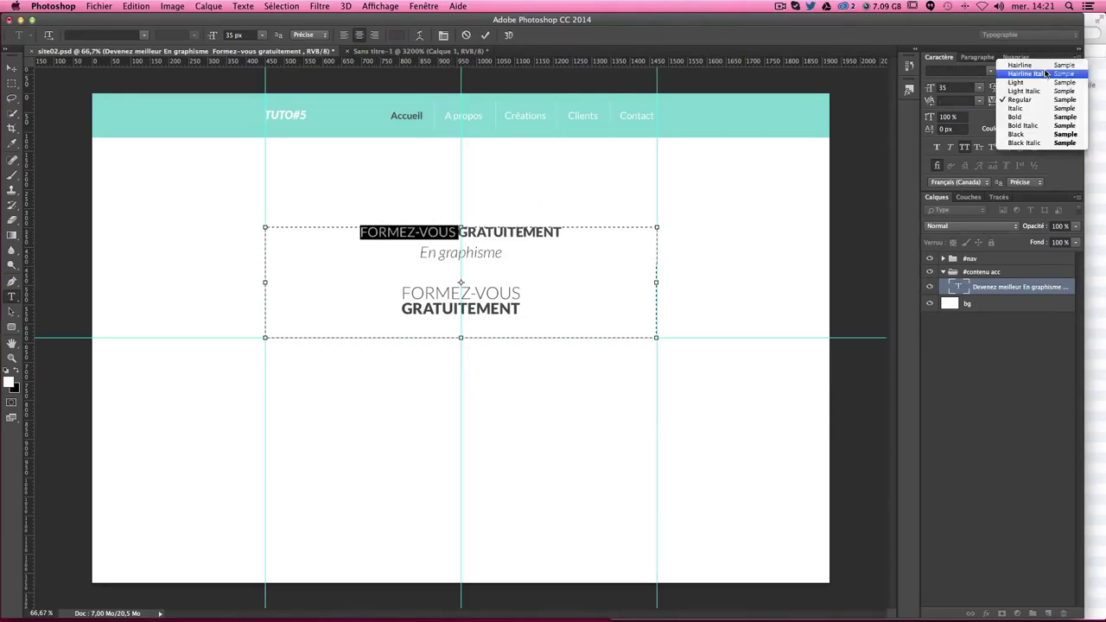
{"action": "left_click", "coordinate": [1043, 87]}
{"action": "left_click", "coordinate": [433, 229]}
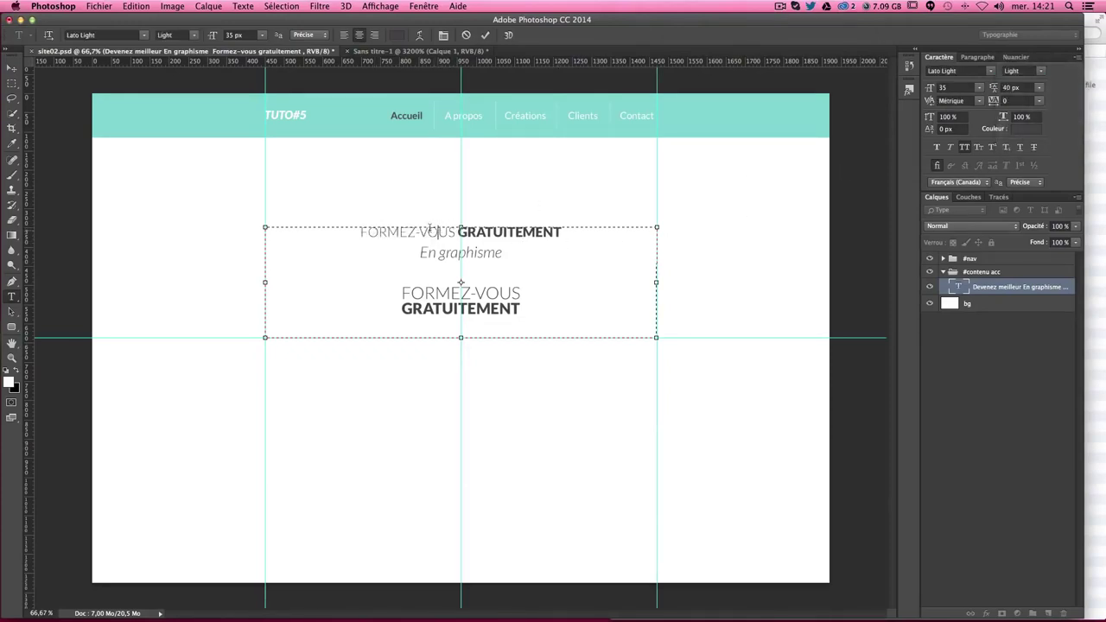
{"action": "left_click", "coordinate": [11, 68]}
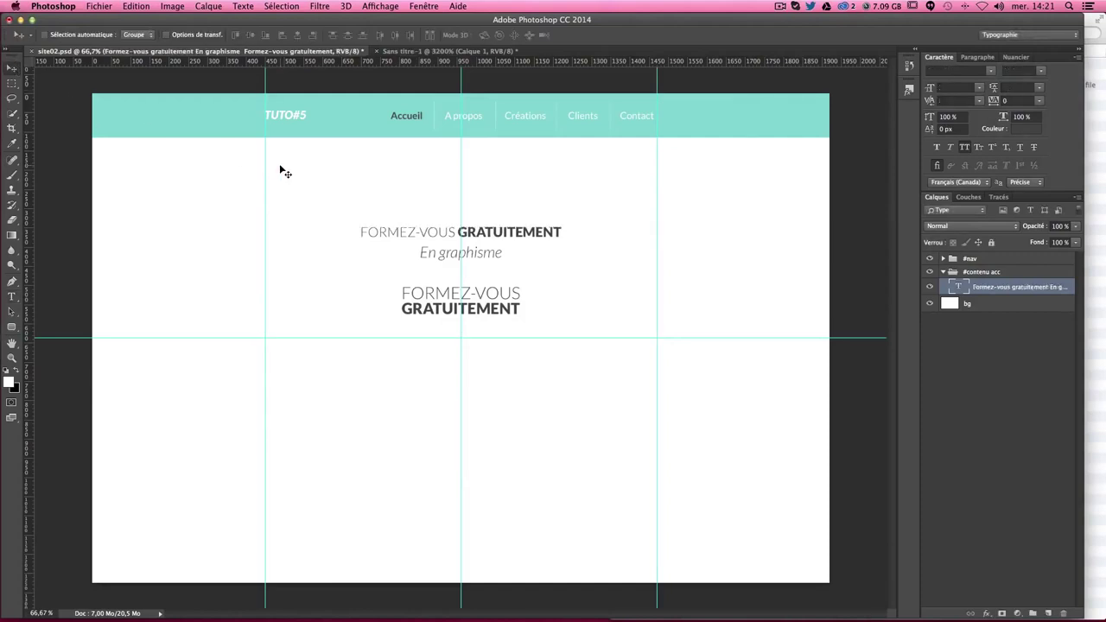
Step: Delete the duplicate FORMEZ-VOUS GRATUITEMENT lines below the heading
{"action": "left_click", "coordinate": [12, 297]}
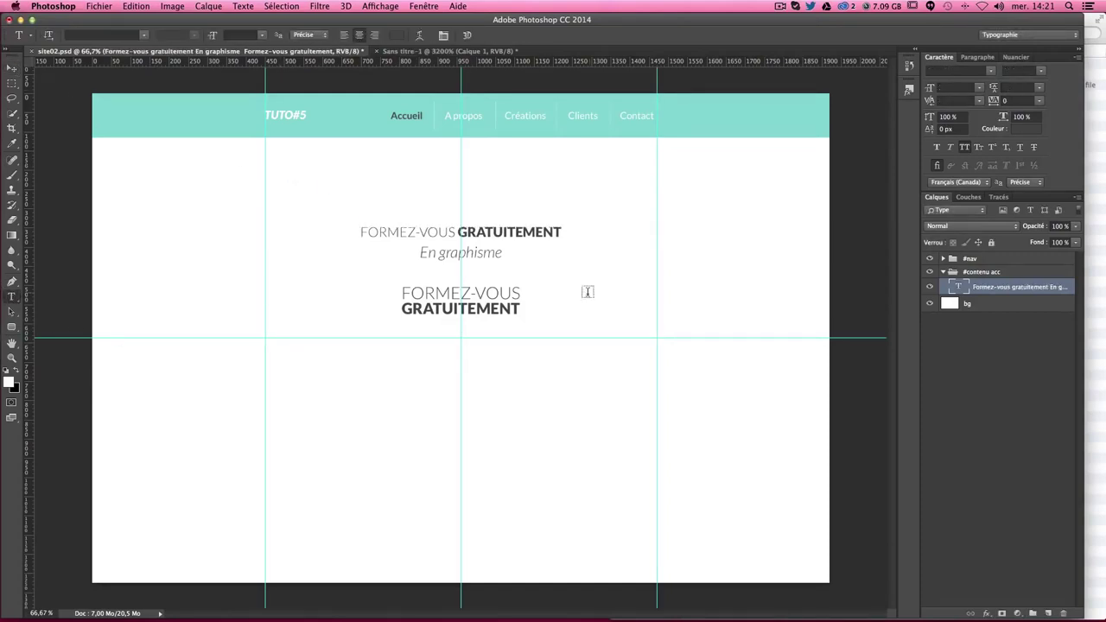
{"action": "triple_click", "coordinate": [419, 288]}
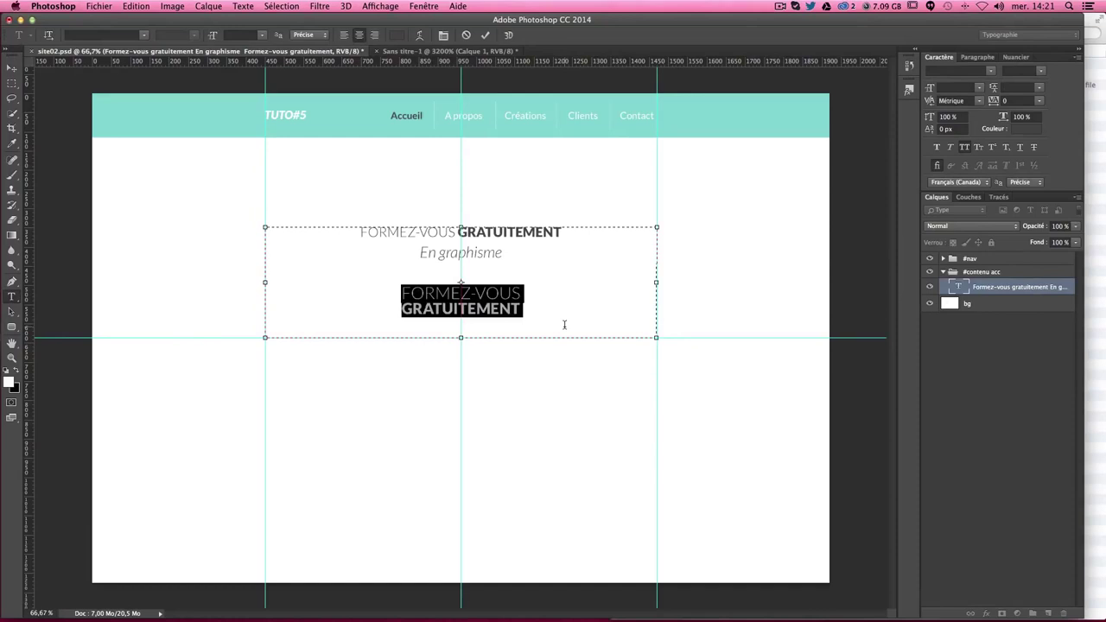
{"action": "key", "text": "BackSpace"}
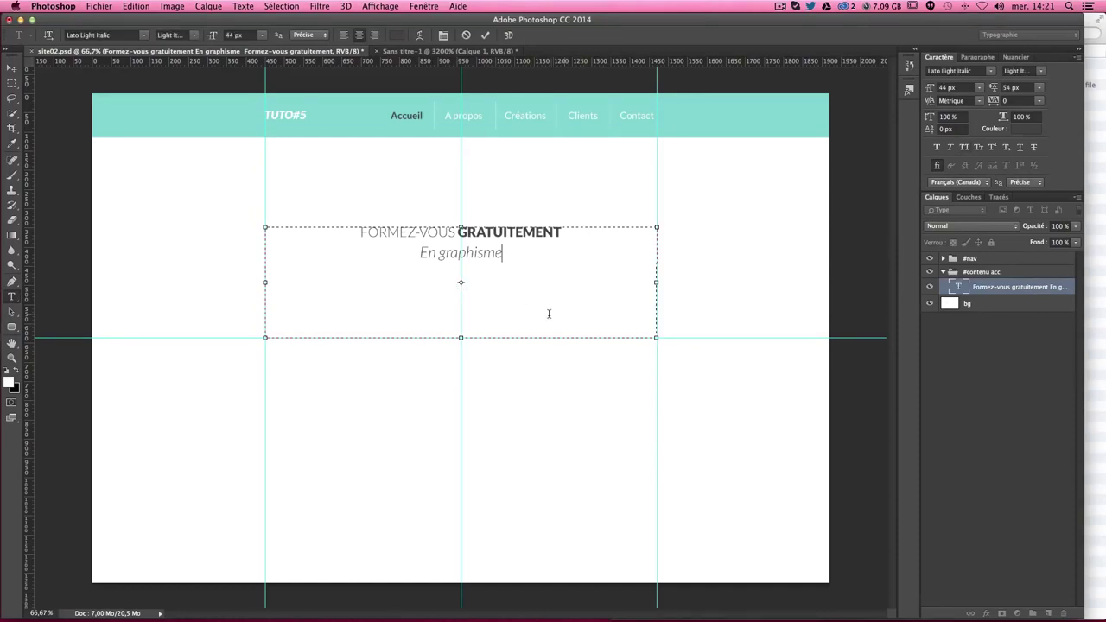
Step: Make the En graphisme line Lato Bold
{"action": "double_click", "coordinate": [493, 253]}
{"action": "left_click_drag", "start_coordinate": [503, 252], "coordinate": [430, 252]}
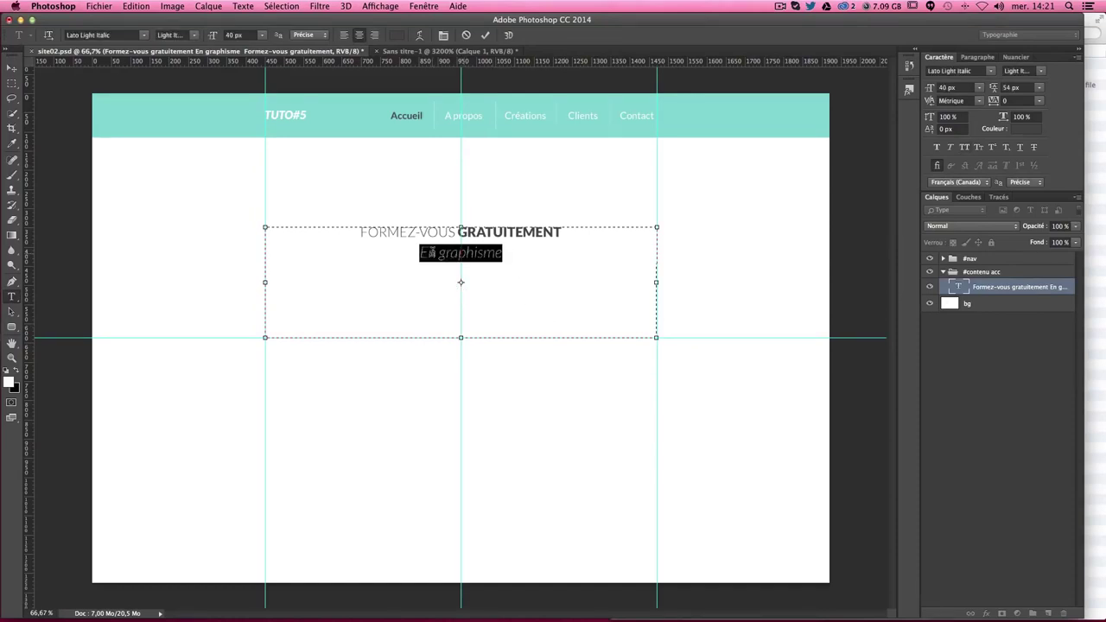
{"action": "left_click", "coordinate": [1043, 72]}
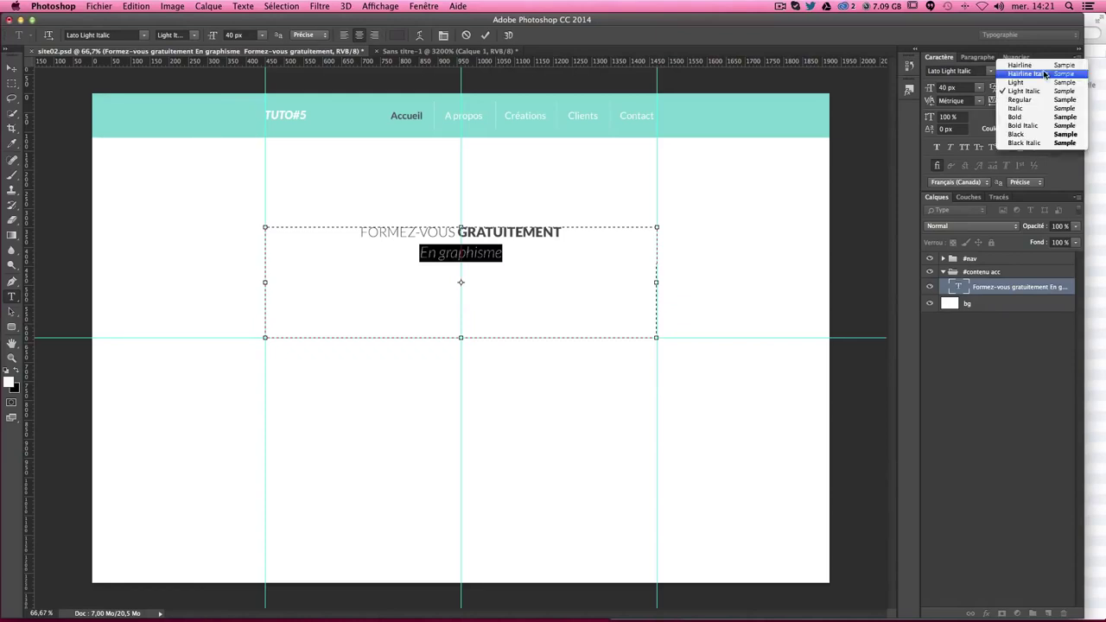
{"action": "left_click", "coordinate": [1035, 117]}
Step: Set the En graphisme line's font size to 35 px
{"action": "left_click_drag", "start_coordinate": [507, 253], "coordinate": [390, 250]}
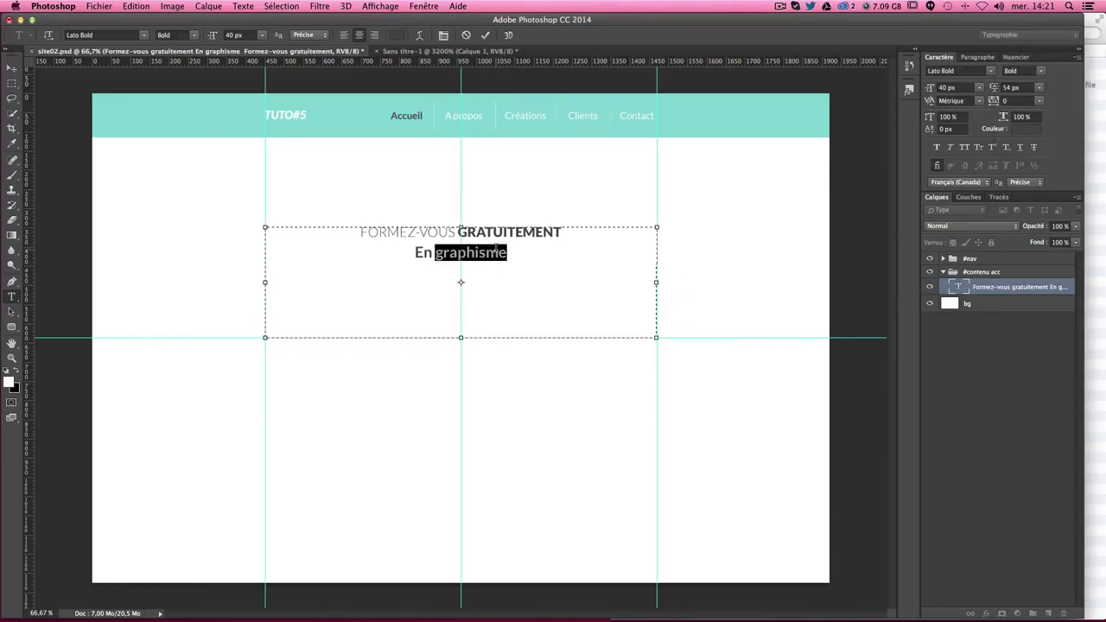
{"action": "left_click", "coordinate": [484, 240]}
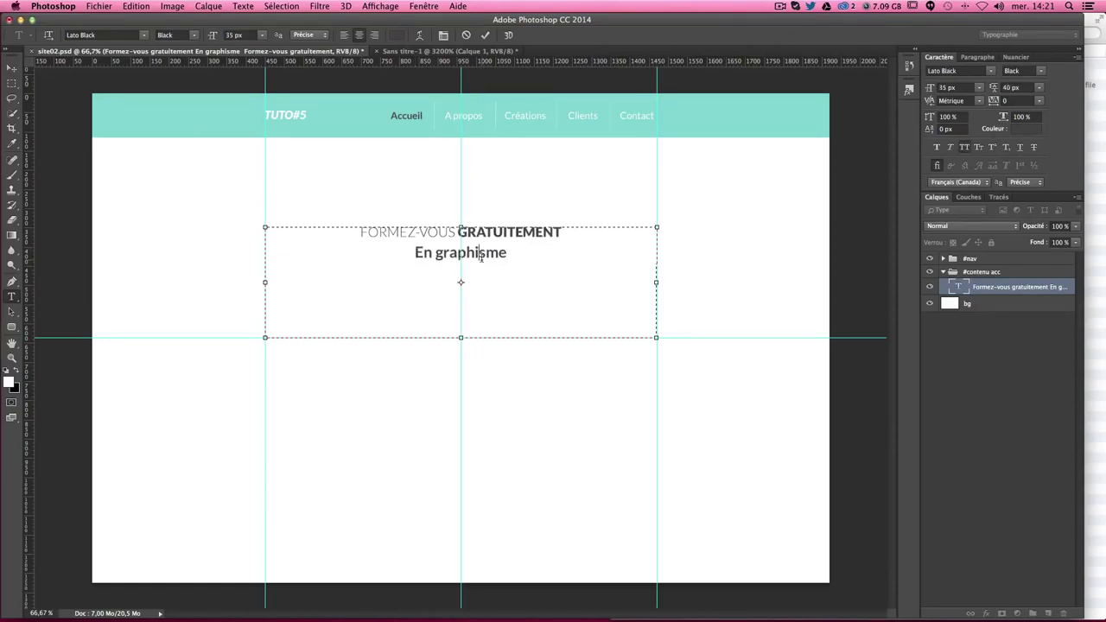
{"action": "left_click_drag", "start_coordinate": [508, 252], "coordinate": [409, 255]}
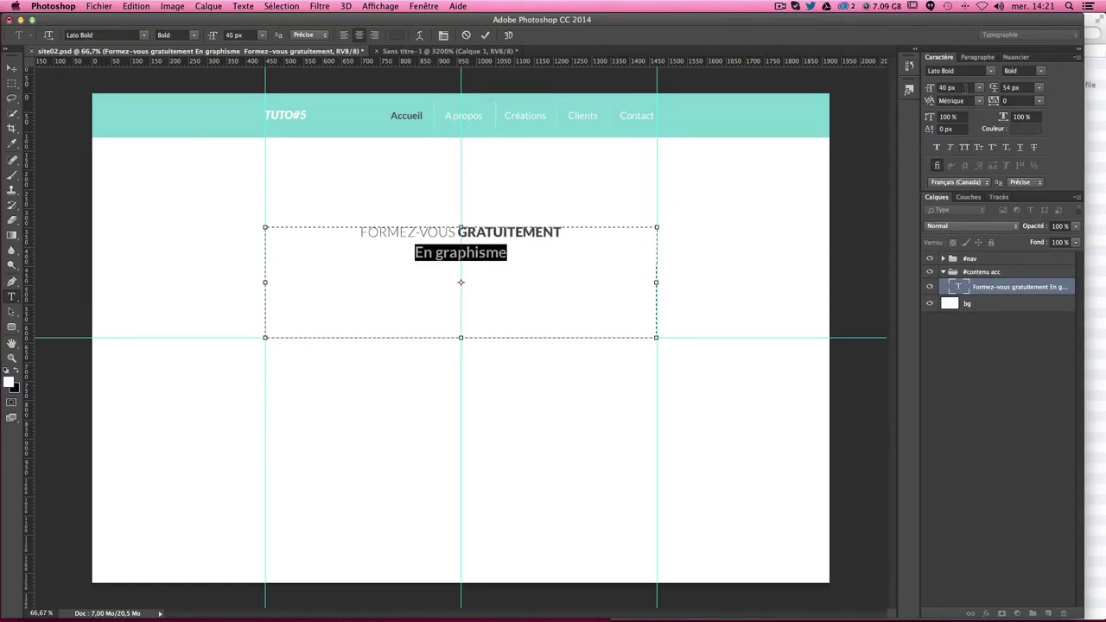
{"action": "double_click", "coordinate": [951, 88]}
{"action": "type", "text": "35"}
{"action": "key", "text": "Return"}
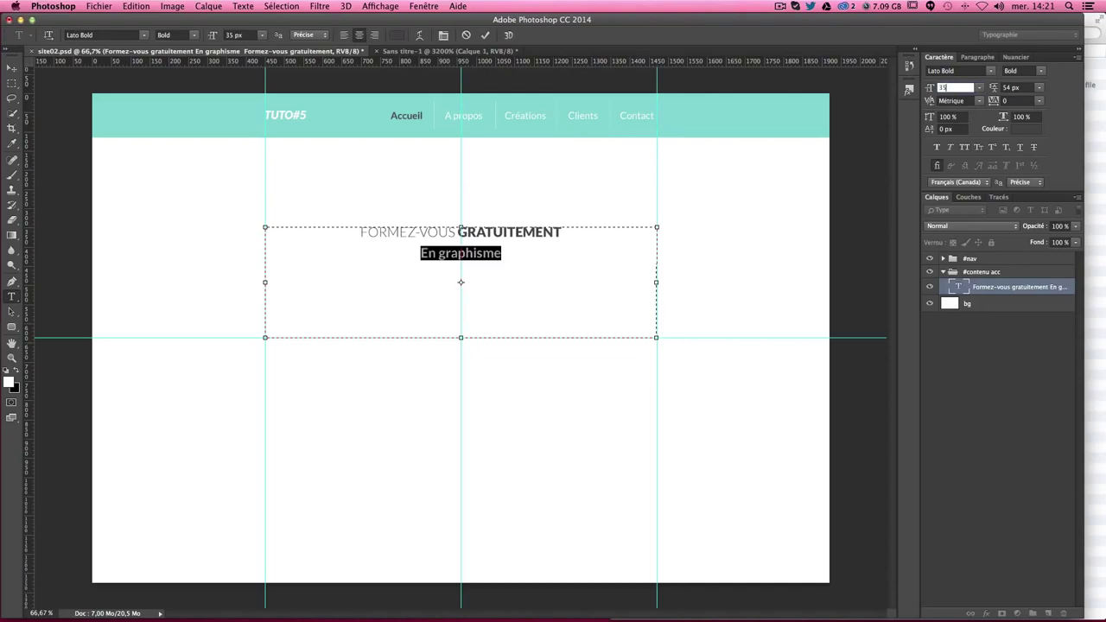
{"action": "left_click_drag", "start_coordinate": [502, 253], "coordinate": [476, 254]}
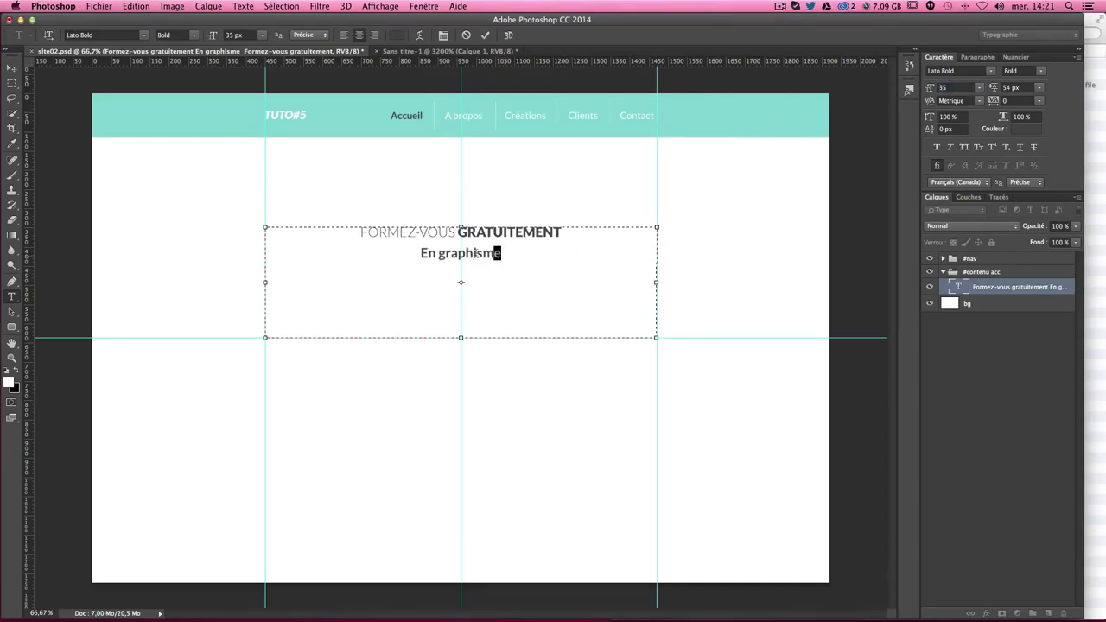
{"action": "left_click", "coordinate": [514, 254]}
{"action": "left_click_drag", "start_coordinate": [505, 253], "coordinate": [402, 249]}
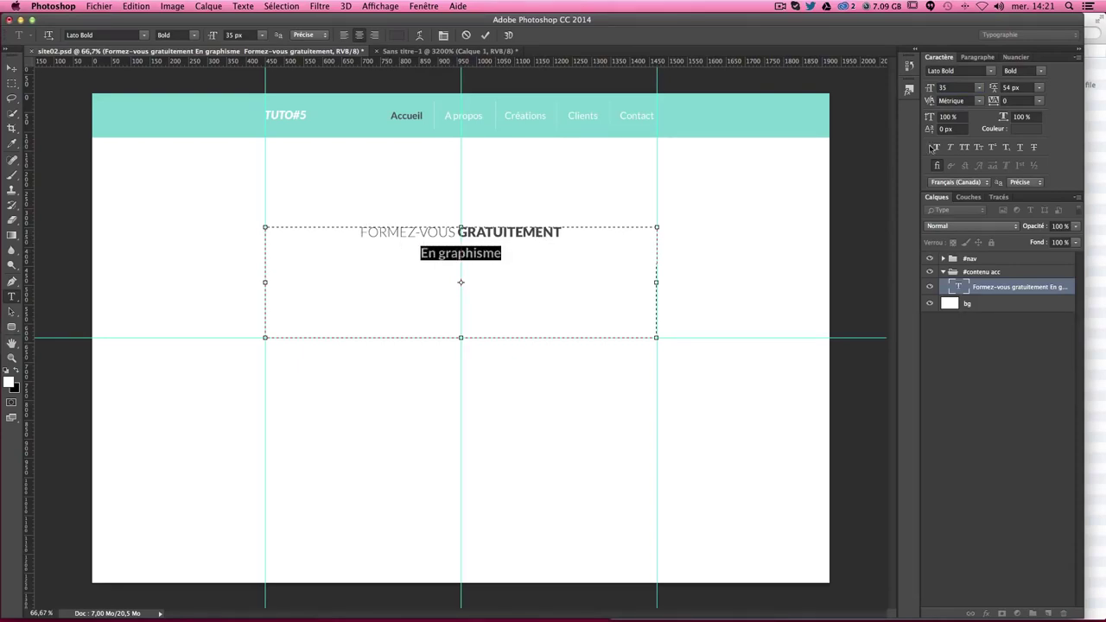
Step: Give En graphisme the light grey text colour #99949b
{"action": "left_click", "coordinate": [1027, 134]}
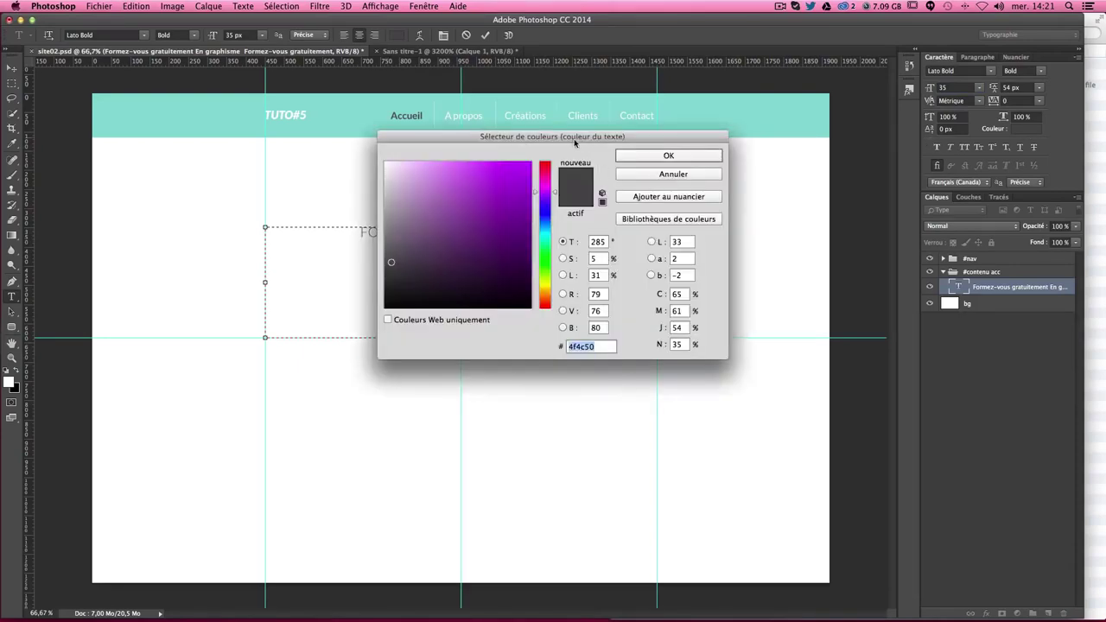
{"action": "left_click_drag", "start_coordinate": [576, 143], "coordinate": [820, 145]}
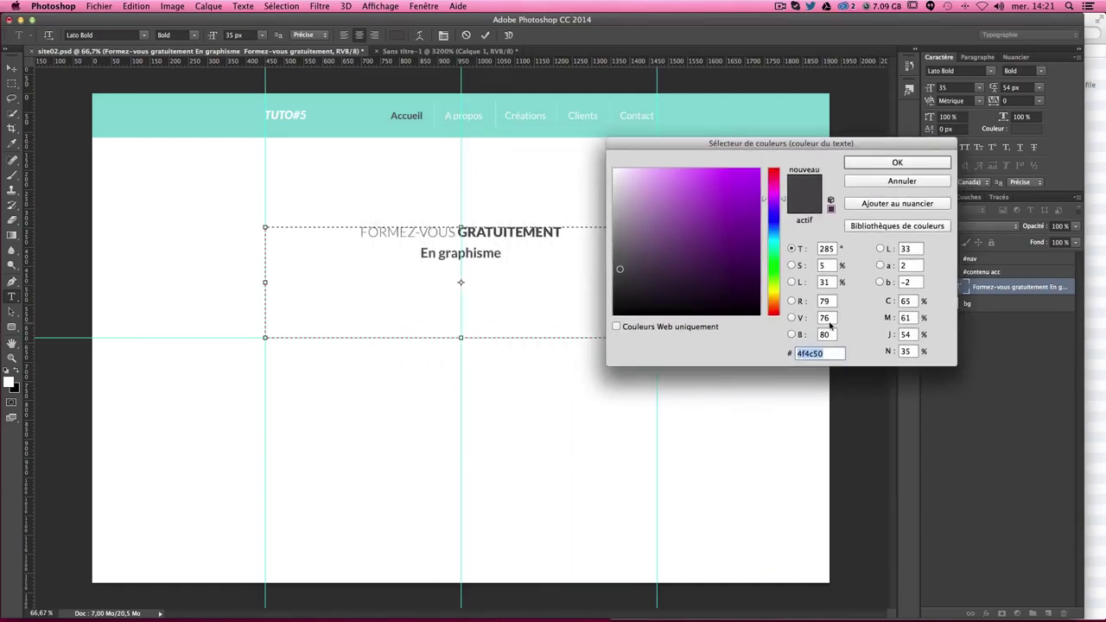
{"action": "type", "text": "99"}
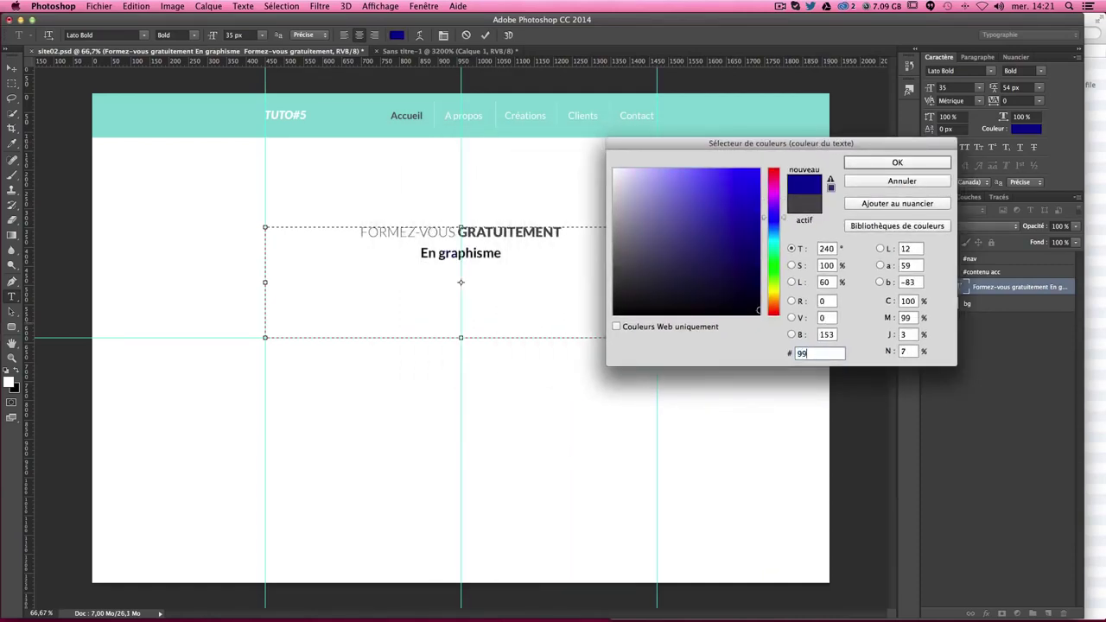
{"action": "type", "text": "949"}
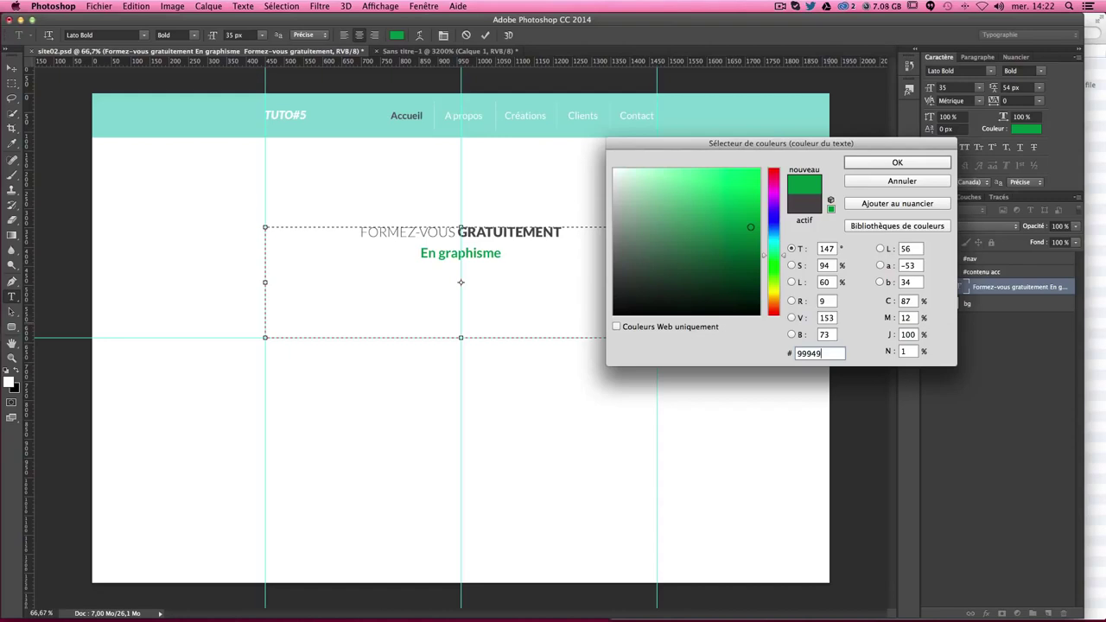
{"action": "type", "text": "b"}
{"action": "left_click", "coordinate": [896, 163]}
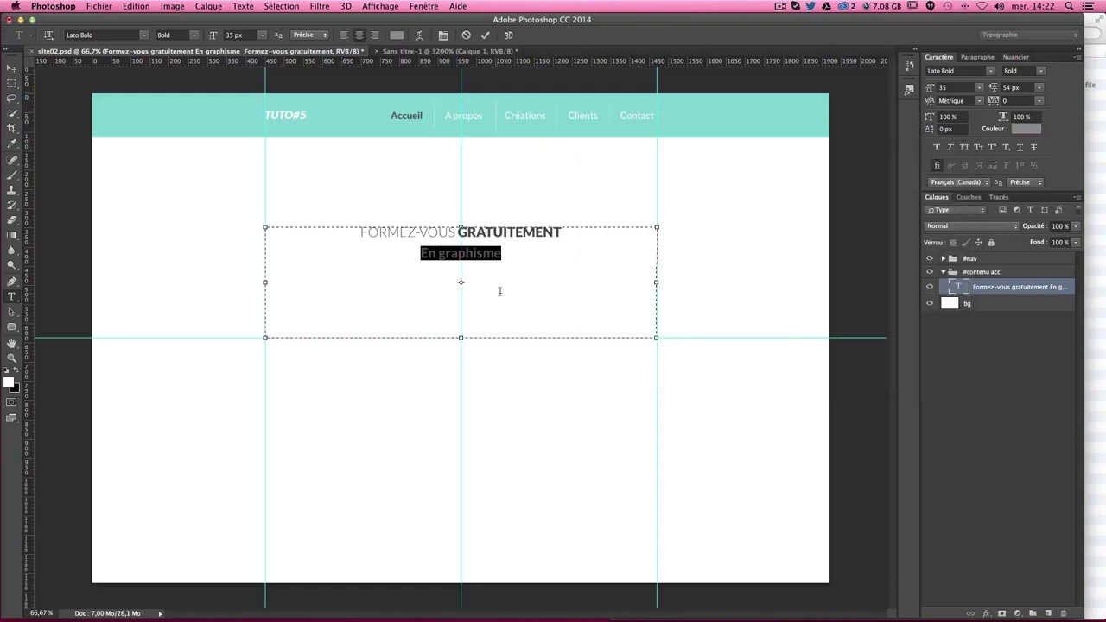
Step: Reduce the En graphisme line's font size to 30 px
{"action": "left_click", "coordinate": [503, 253]}
{"action": "left_click_drag", "start_coordinate": [518, 252], "coordinate": [392, 248]}
{"action": "left_click", "coordinate": [951, 87]}
{"action": "type", "text": "30"}
{"action": "key", "text": "Return"}
Step: Set the subtitle to 45 px leading and retype it as 'Devenez meilleur en graphisme & webdesign'
{"action": "left_click", "coordinate": [559, 253]}
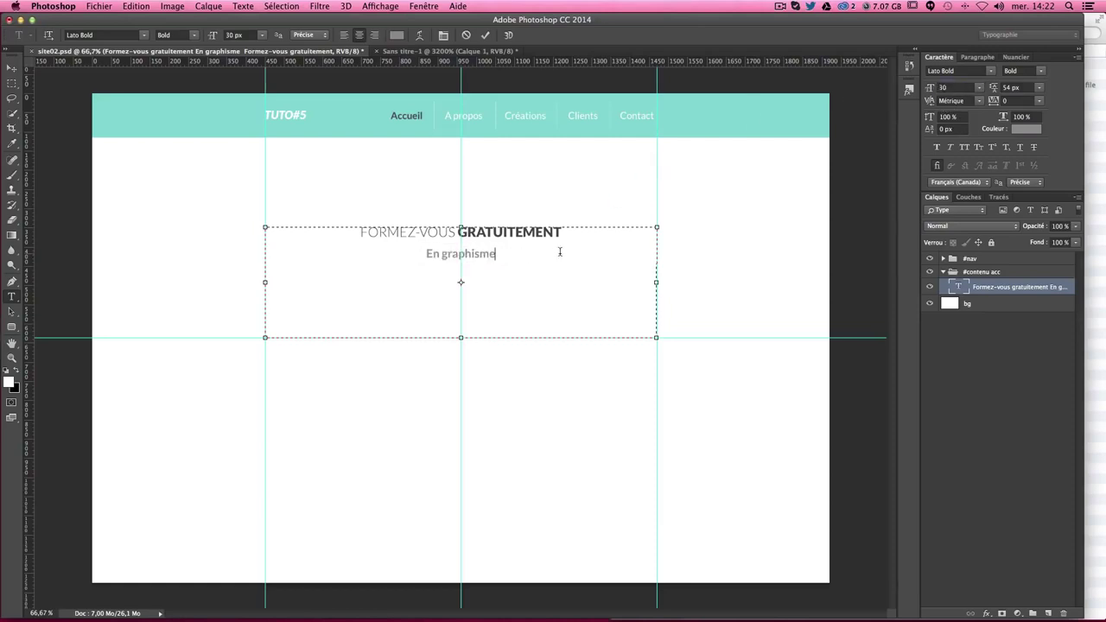
{"action": "triple_click", "coordinate": [425, 254]}
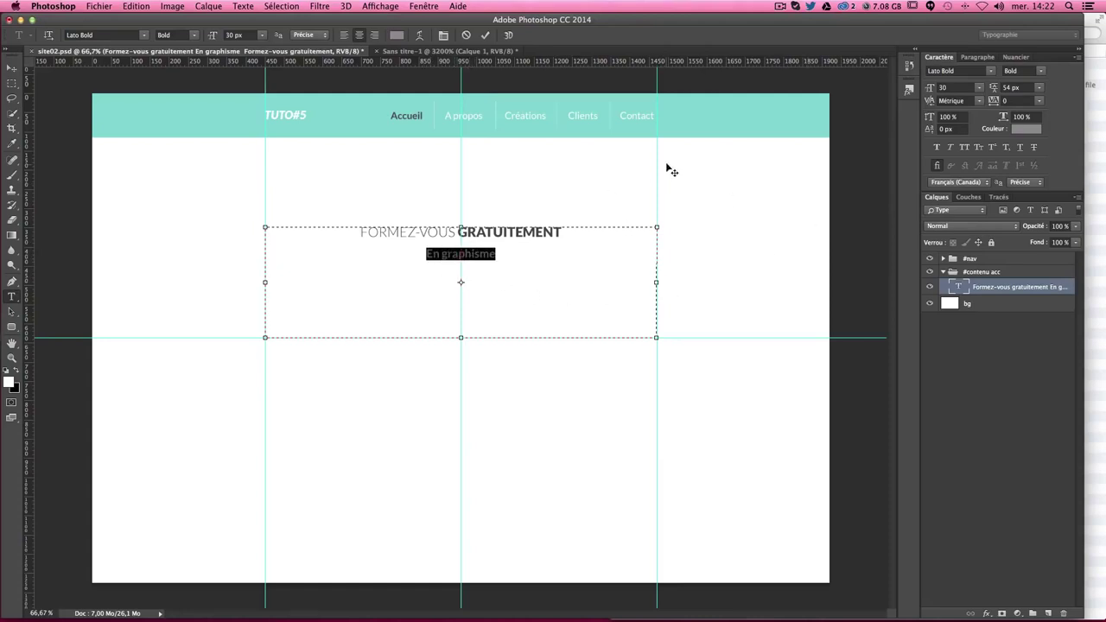
{"action": "key", "text": "Tab"}
{"action": "type", "text": "45"}
{"action": "key", "text": "Return"}
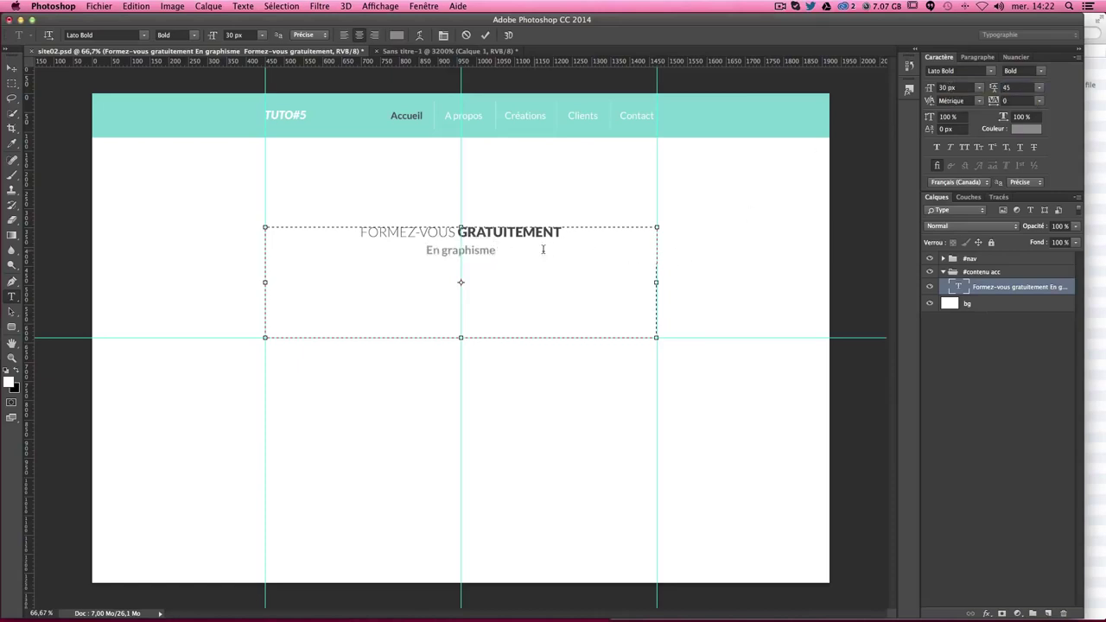
{"action": "left_click_drag", "start_coordinate": [551, 250], "coordinate": [414, 245]}
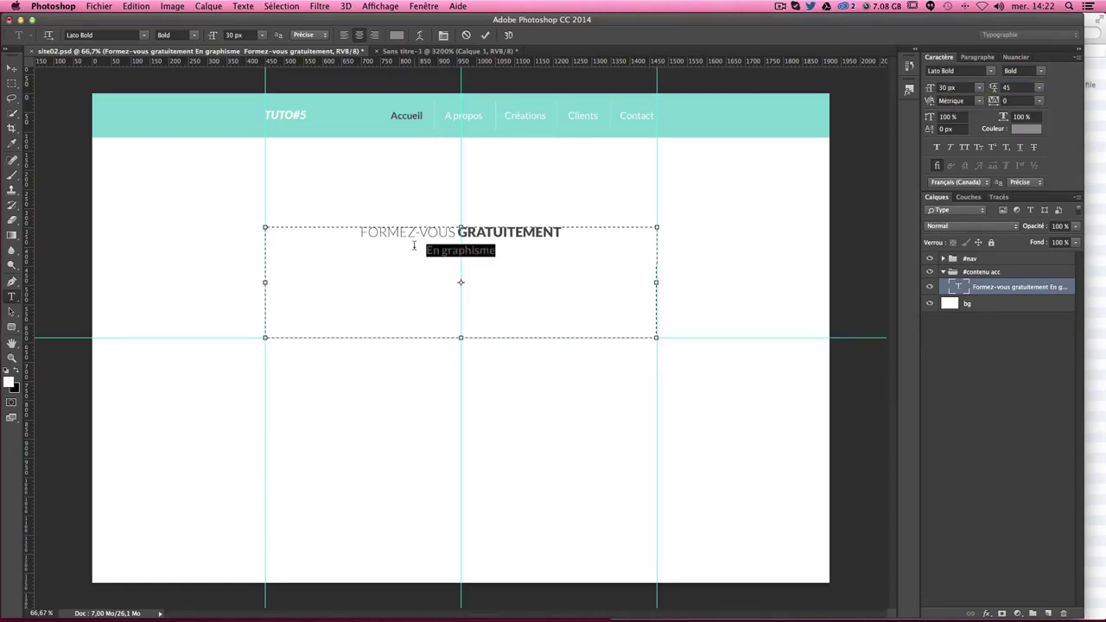
{"action": "type", "text": "De"}
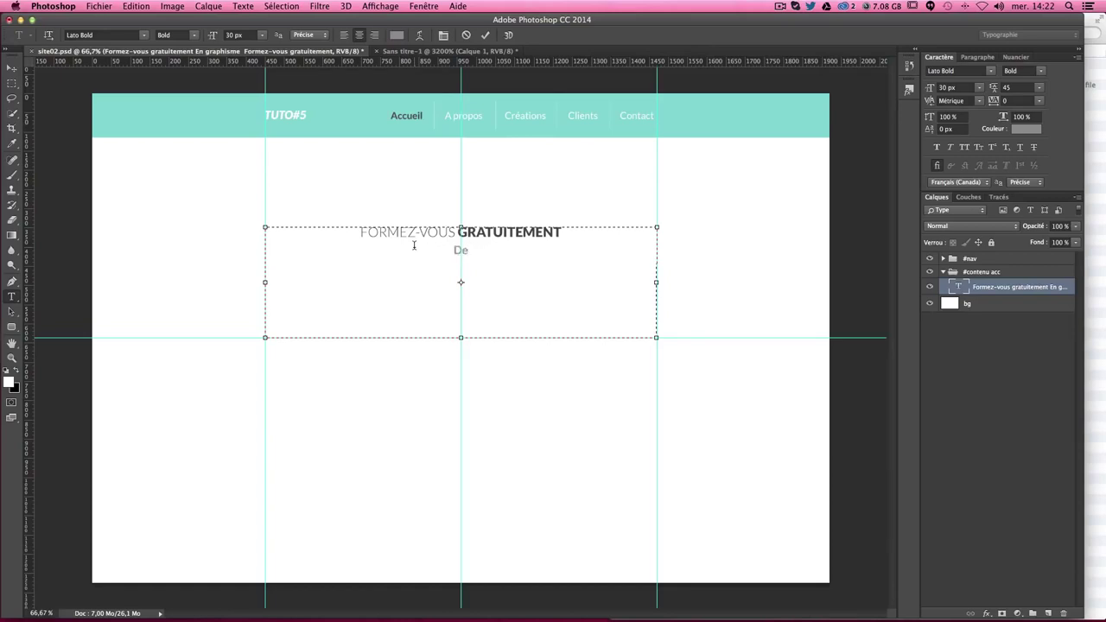
{"action": "type", "text": "vene"}
{"action": "type", "text": "z meille"}
{"action": "type", "text": "ur"}
{"action": "type", "text": " en grap"}
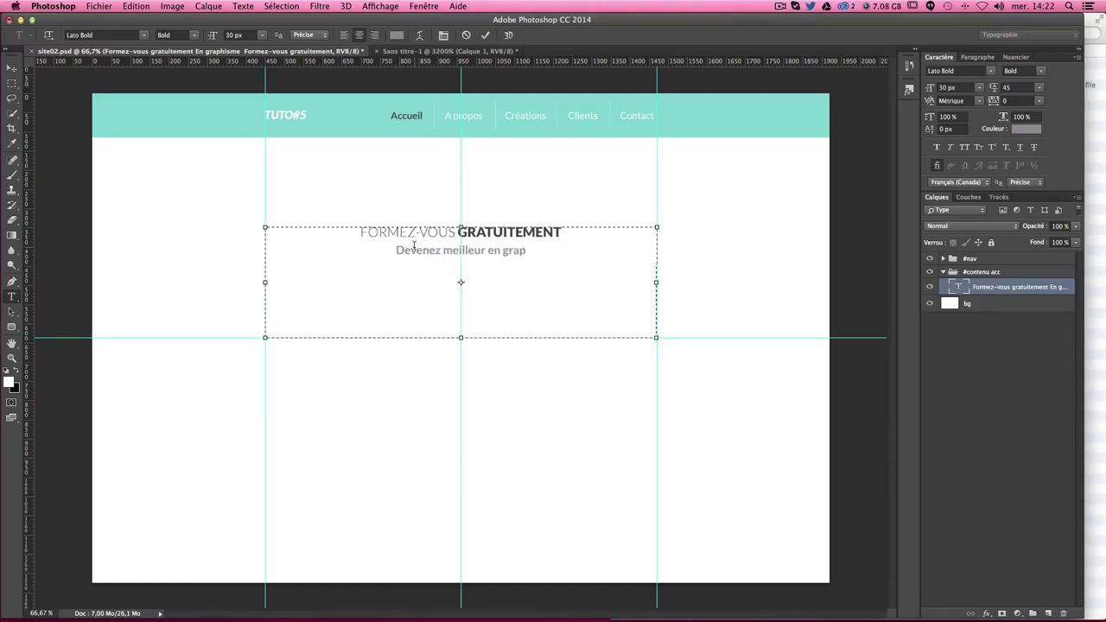
{"action": "type", "text": "hisme "}
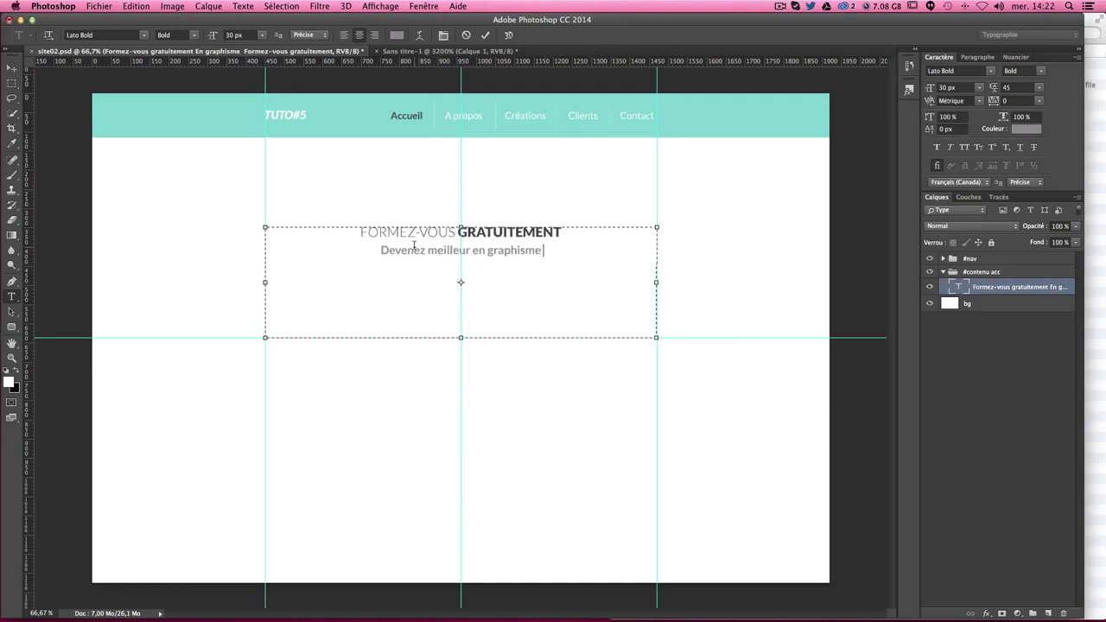
{"action": "type", "text": "& "}
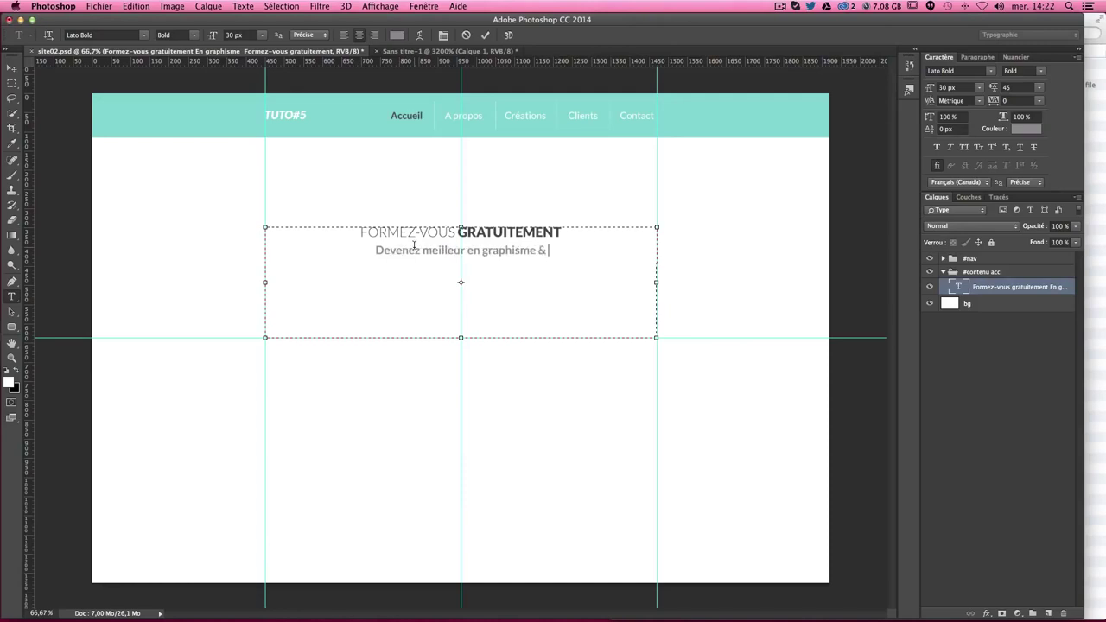
{"action": "type", "text": "webdesign"}
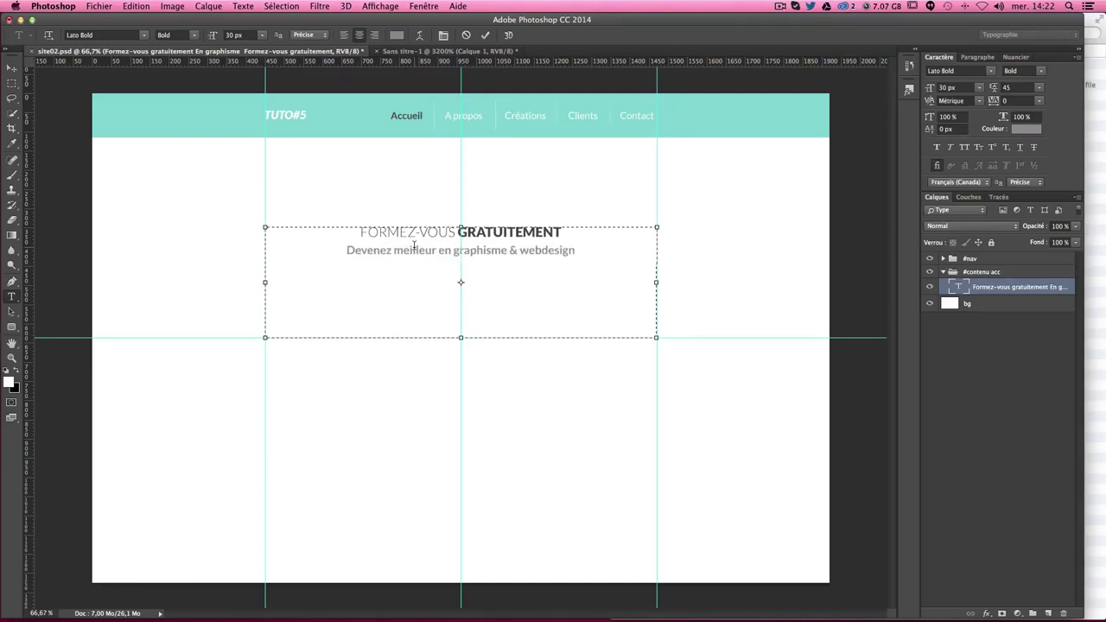
Step: Switch the 'Devenez meilleur en graphisme & webdesign' subtitle to Lato Regular and commit it
{"action": "double_click", "coordinate": [371, 250]}
{"action": "left_click_drag", "start_coordinate": [377, 251], "coordinate": [571, 253]}
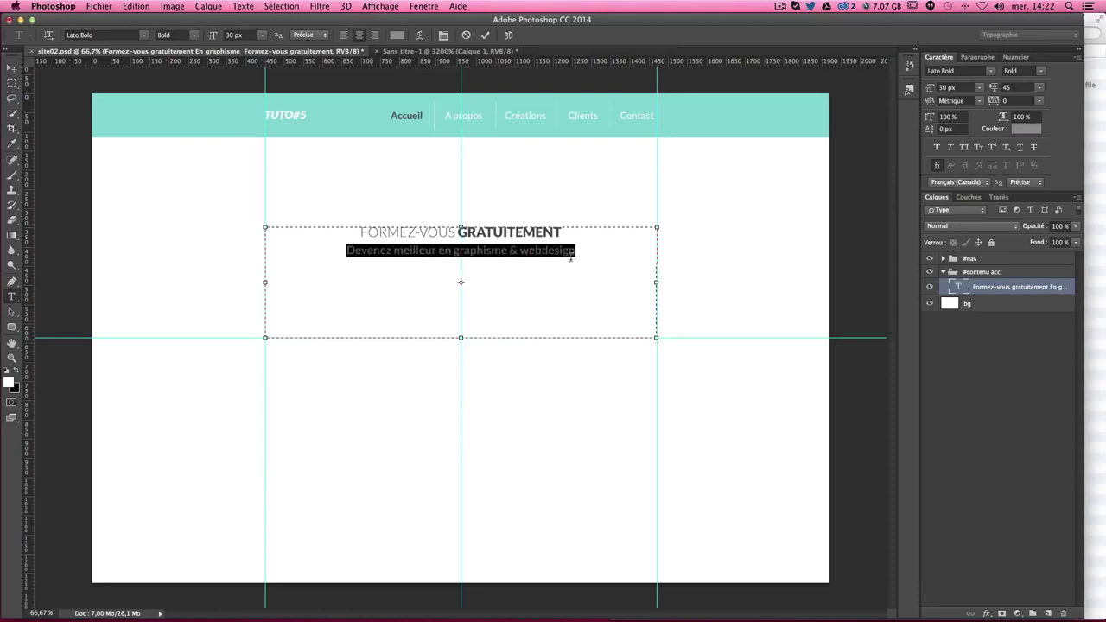
{"action": "left_click", "coordinate": [1043, 71]}
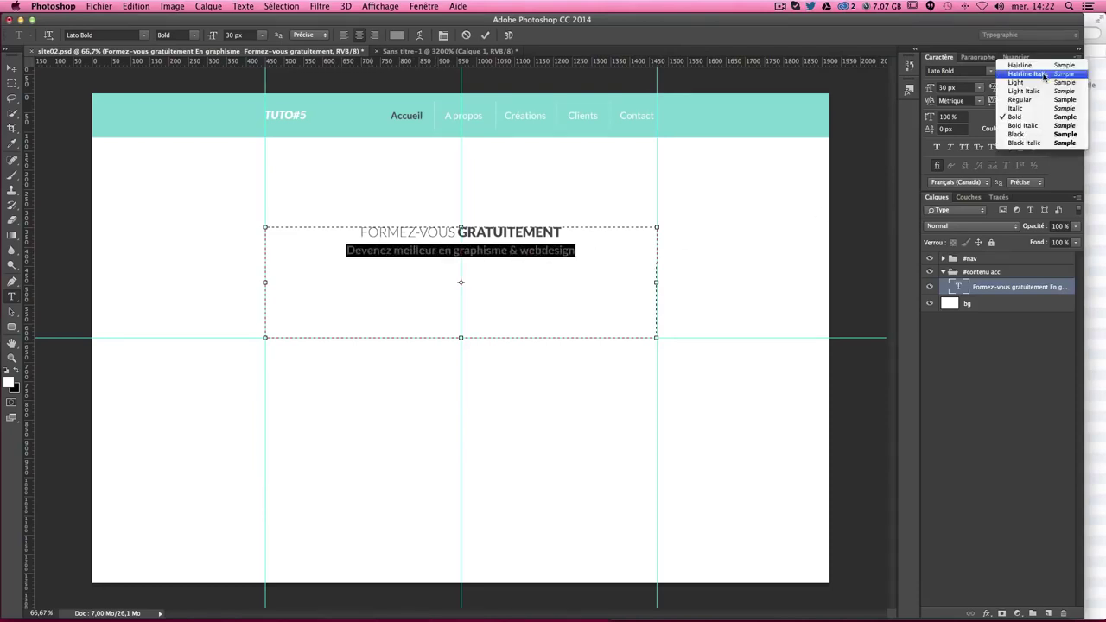
{"action": "left_click", "coordinate": [1033, 100]}
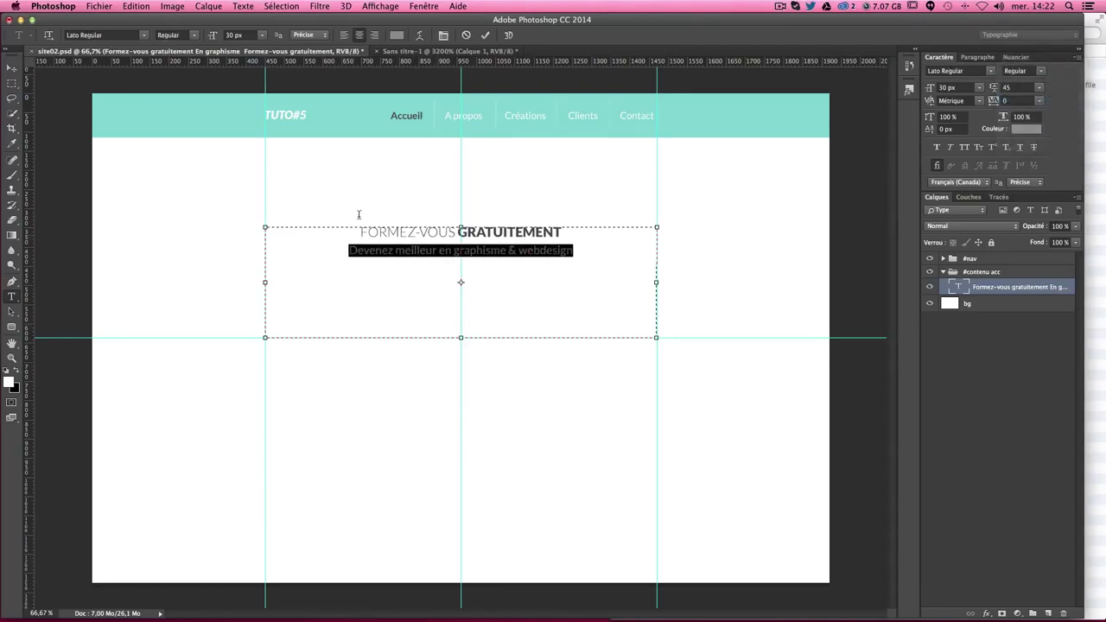
{"action": "left_click", "coordinate": [11, 67]}
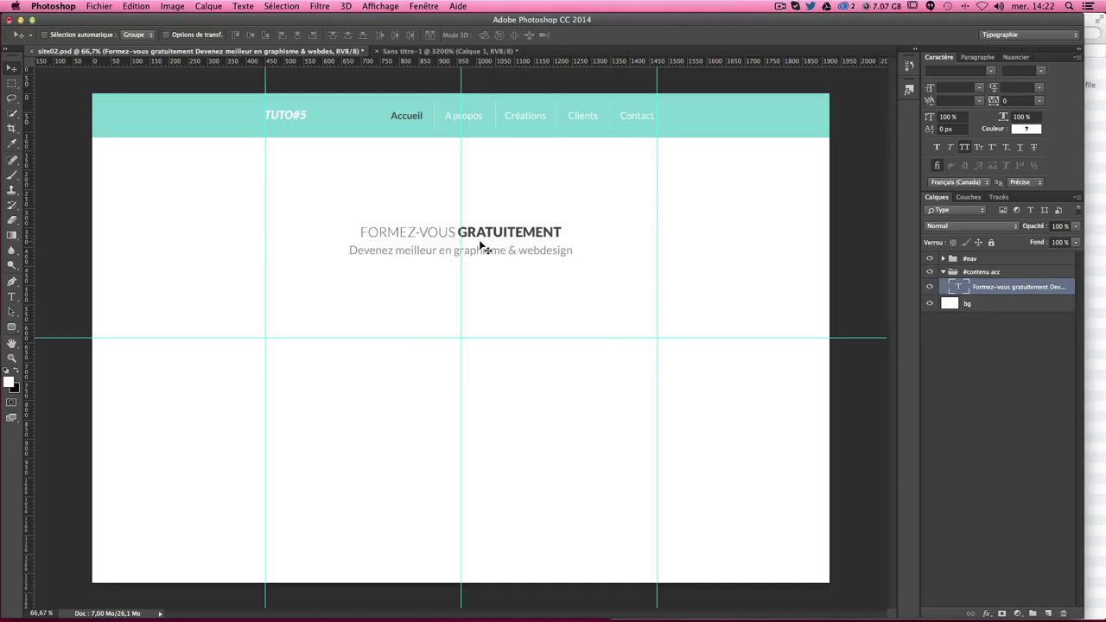
{"action": "left_click", "coordinate": [12, 84]}
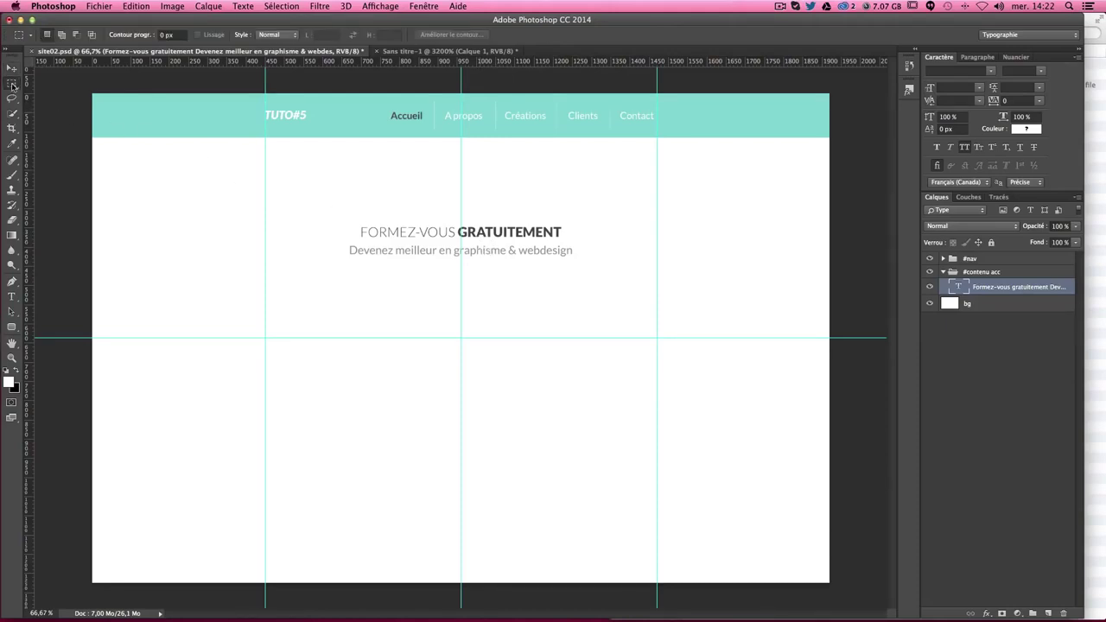
{"action": "left_click_drag", "start_coordinate": [264, 163], "coordinate": [657, 191]}
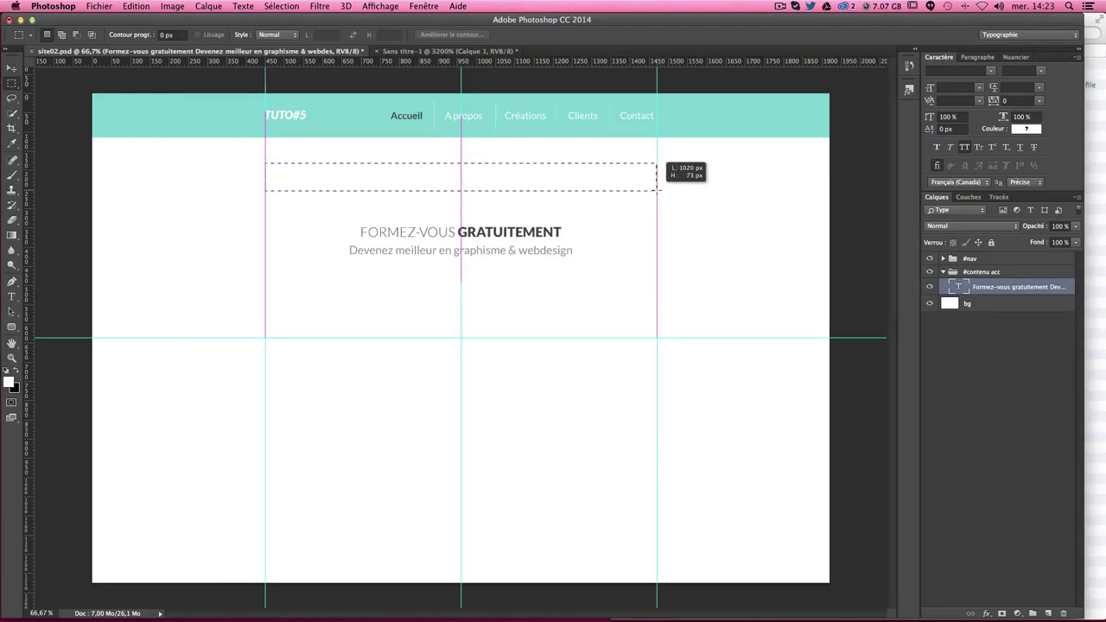
{"action": "left_click_drag", "start_coordinate": [657, 191], "coordinate": [657, 192]}
{"action": "left_click", "coordinate": [716, 198]}
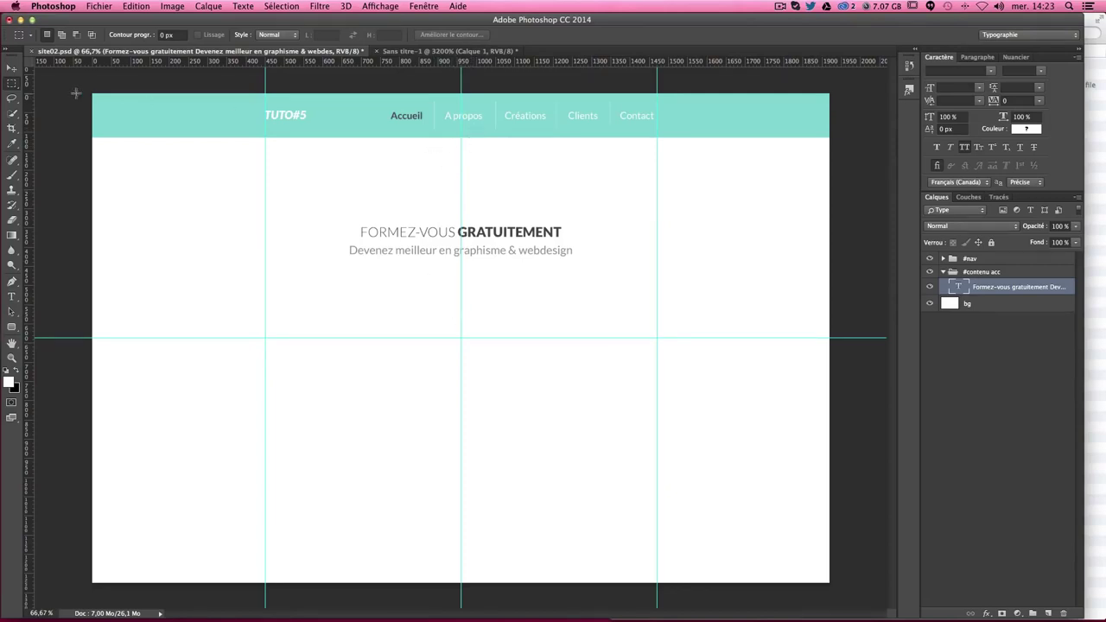
{"action": "left_click", "coordinate": [11, 67]}
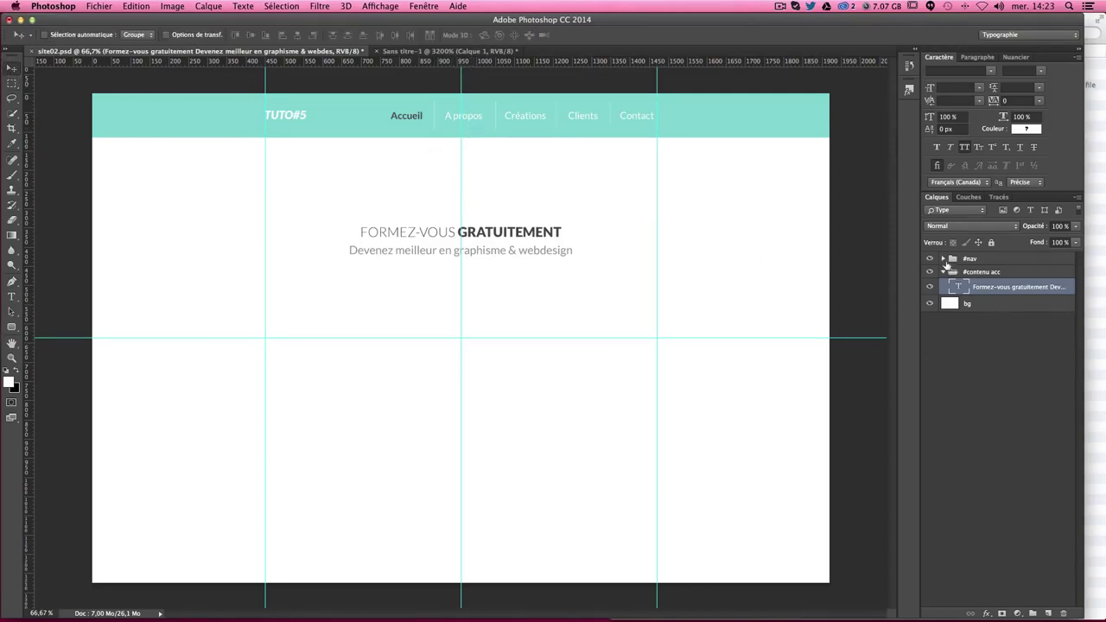
Step: Show bounds on the bg-nav layer and drop a horizontal guide on its 115 px bottom edge
{"action": "left_click", "coordinate": [944, 261]}
{"action": "left_click", "coordinate": [982, 264]}
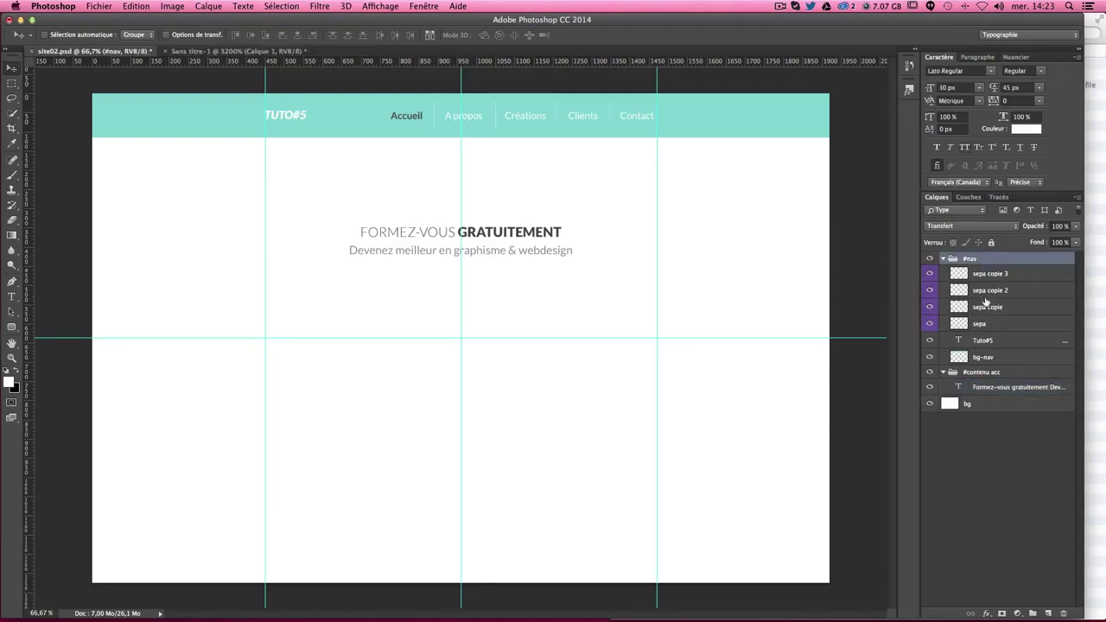
{"action": "left_click", "coordinate": [979, 358]}
{"action": "key", "text": "ctrl+t"}
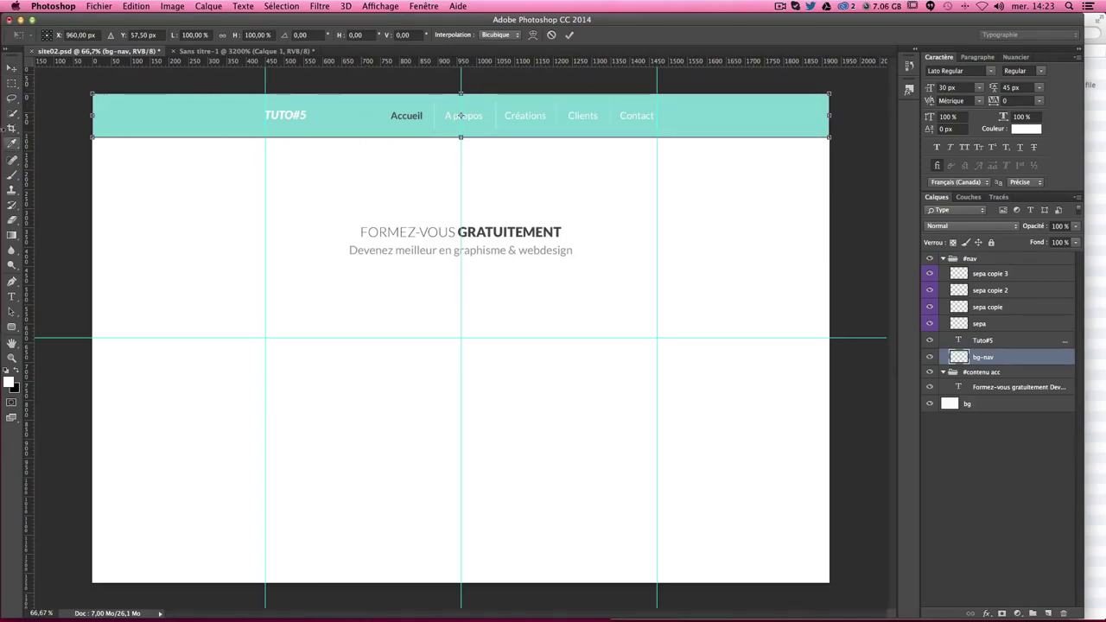
{"action": "left_click_drag", "start_coordinate": [337, 67], "coordinate": [333, 138]}
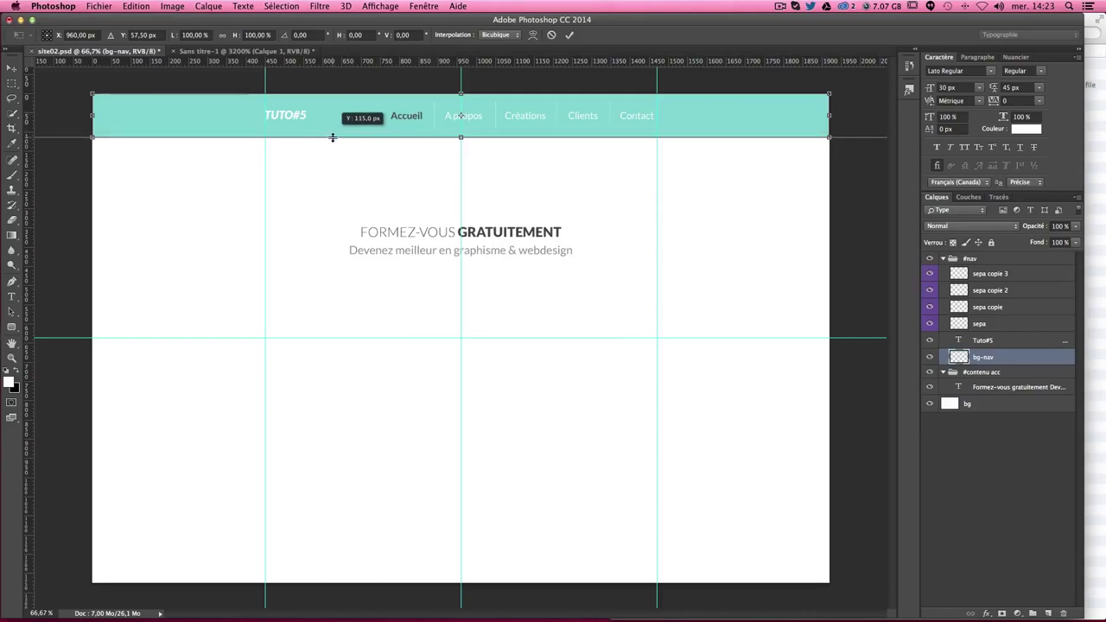
{"action": "left_click_drag", "start_coordinate": [332, 138], "coordinate": [333, 137]}
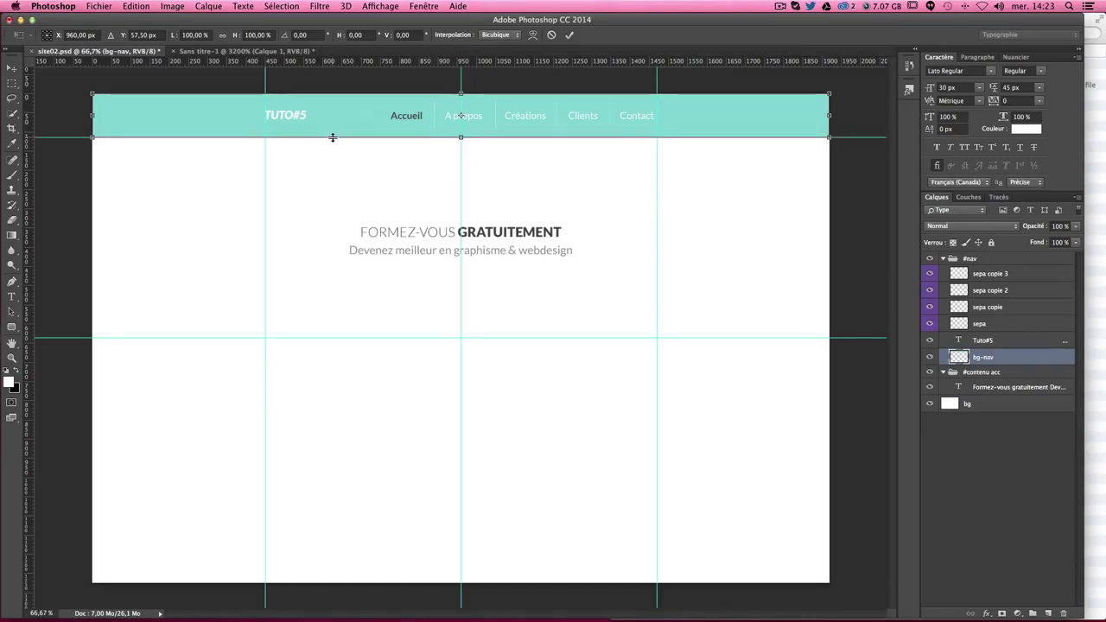
{"action": "key", "text": "Return"}
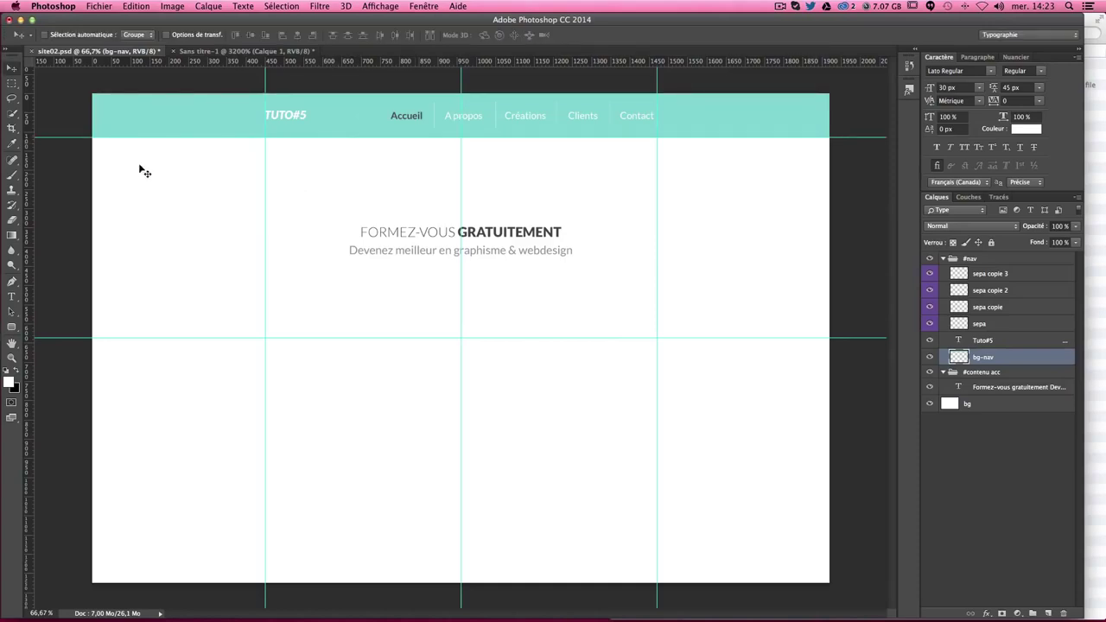
Step: Measure an 80 px marquee box under the nav bar and place a horizontal guide at 195 px
{"action": "left_click", "coordinate": [12, 82]}
{"action": "left_click_drag", "start_coordinate": [281, 137], "coordinate": [312, 169]}
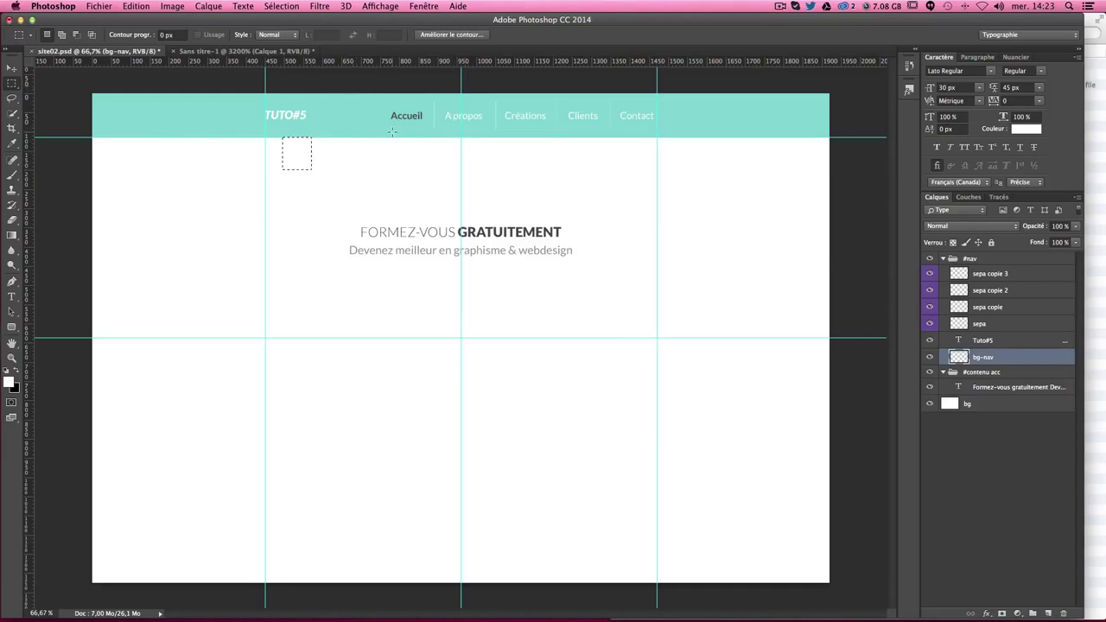
{"action": "left_click", "coordinate": [316, 141]}
{"action": "left_click_drag", "start_coordinate": [267, 138], "coordinate": [279, 148]}
{"action": "left_click", "coordinate": [423, 143]}
{"action": "left_click_drag", "start_coordinate": [383, 137], "coordinate": [380, 143]}
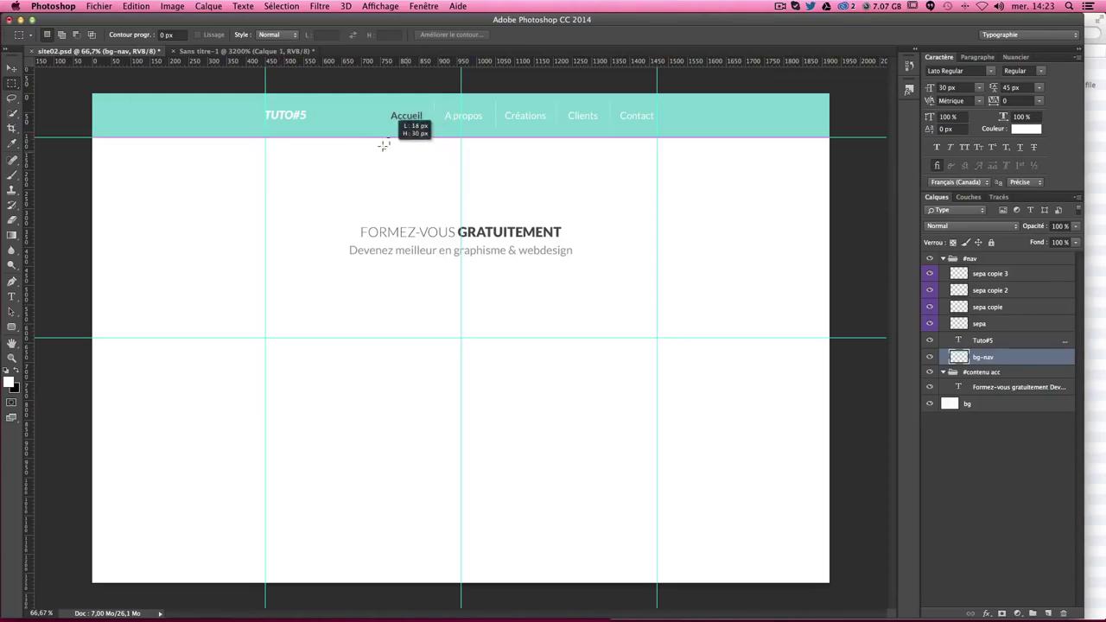
{"action": "left_click", "coordinate": [358, 142]}
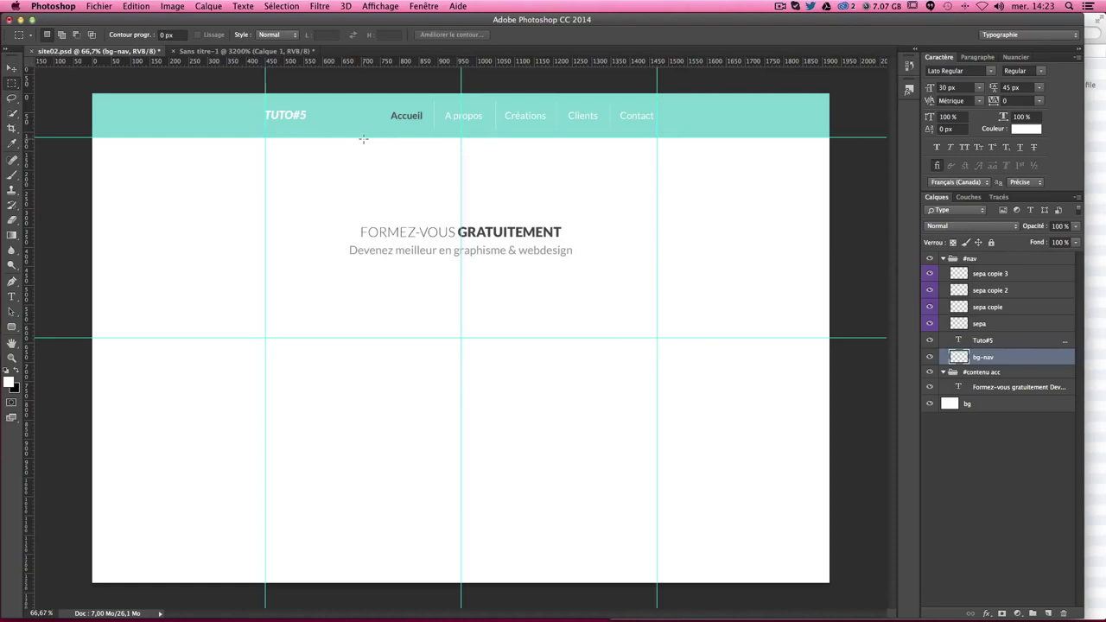
{"action": "left_click_drag", "start_coordinate": [363, 138], "coordinate": [396, 167]}
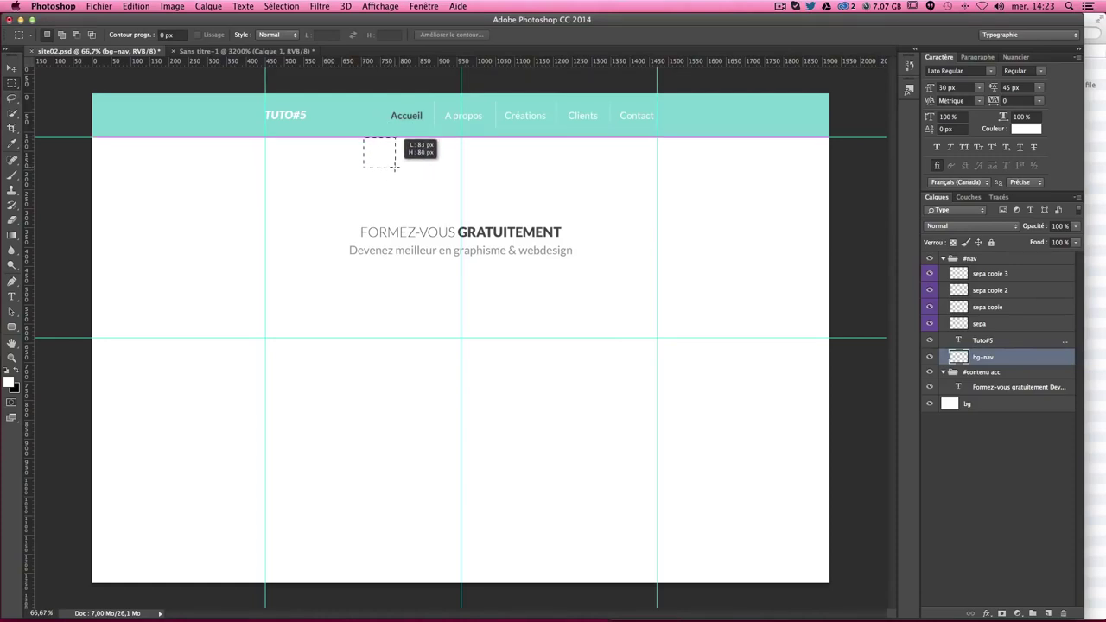
{"action": "left_click_drag", "start_coordinate": [397, 168], "coordinate": [396, 168]}
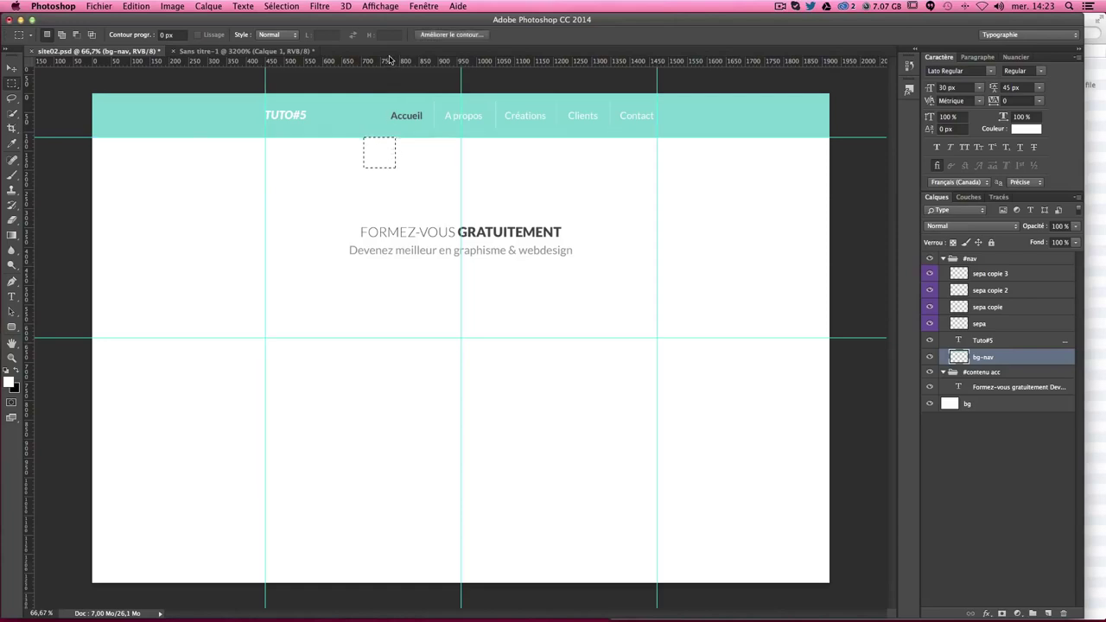
{"action": "left_click_drag", "start_coordinate": [395, 62], "coordinate": [394, 167]}
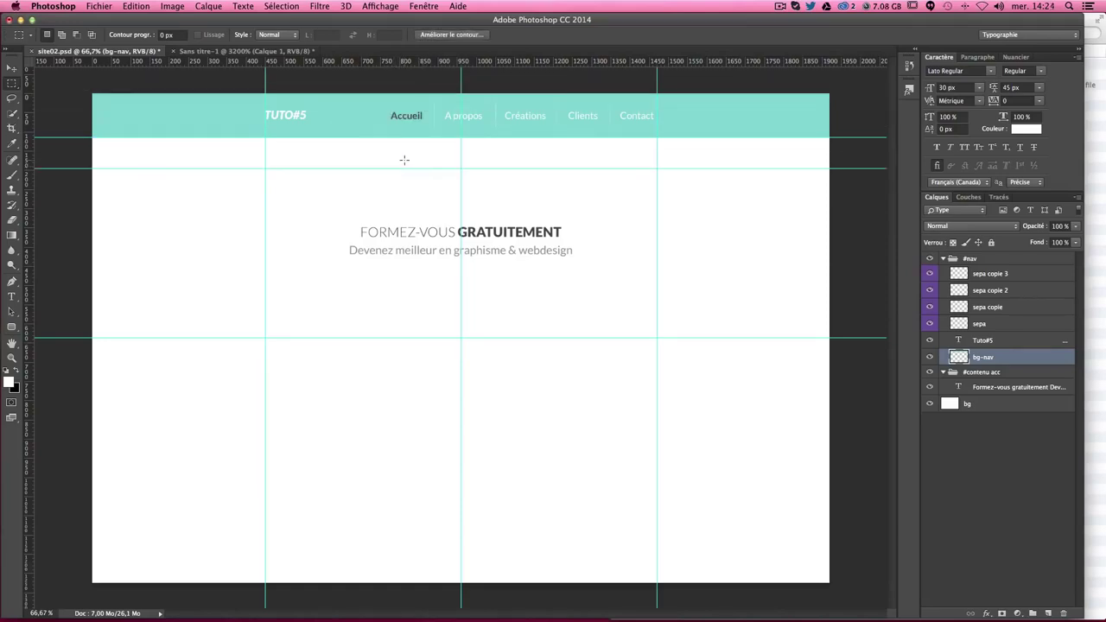
{"action": "key", "text": "ctrl+d"}
Step: Drag the heading text layer up onto the 195 px guide and view at 100% zoom
{"action": "key", "text": "v"}
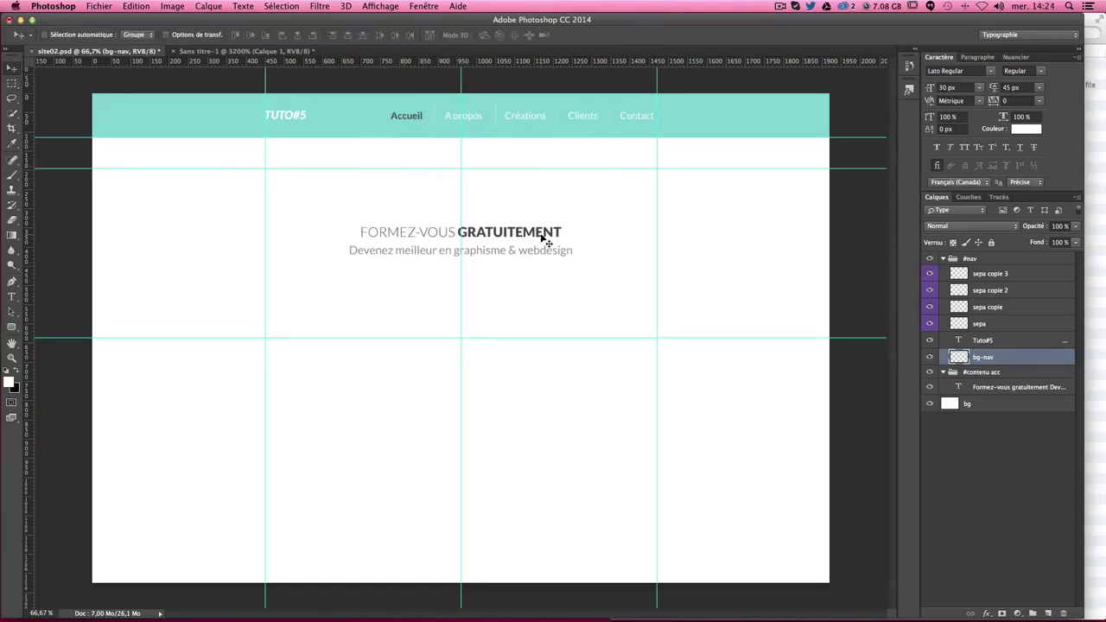
{"action": "right_click", "coordinate": [543, 237]}
{"action": "left_click", "coordinate": [543, 239]}
{"action": "right_click", "coordinate": [515, 235]}
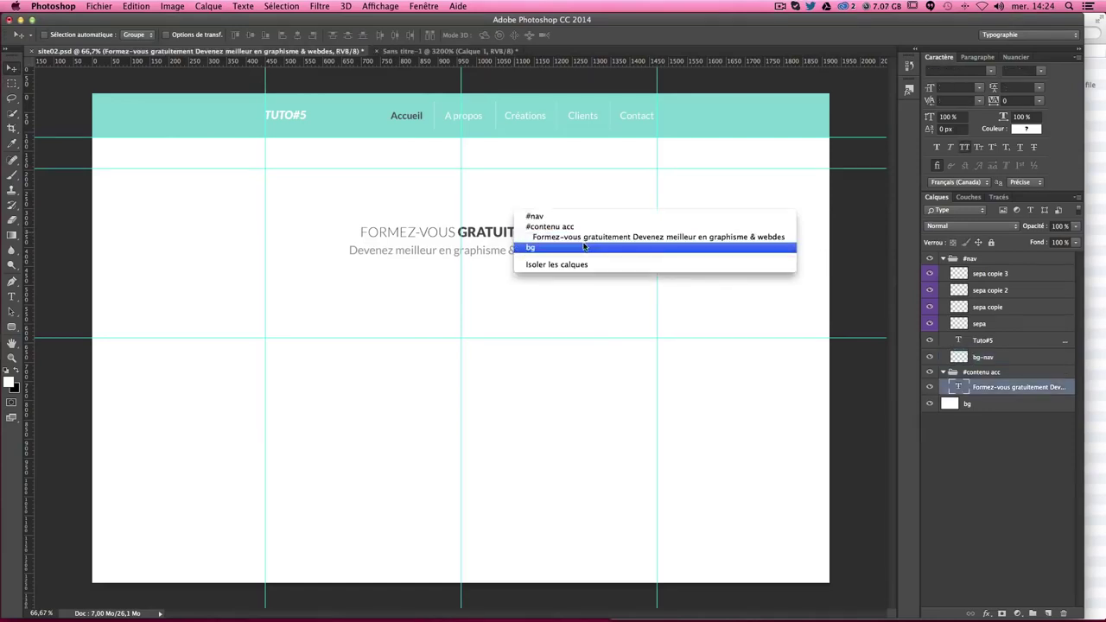
{"action": "left_click", "coordinate": [550, 237]}
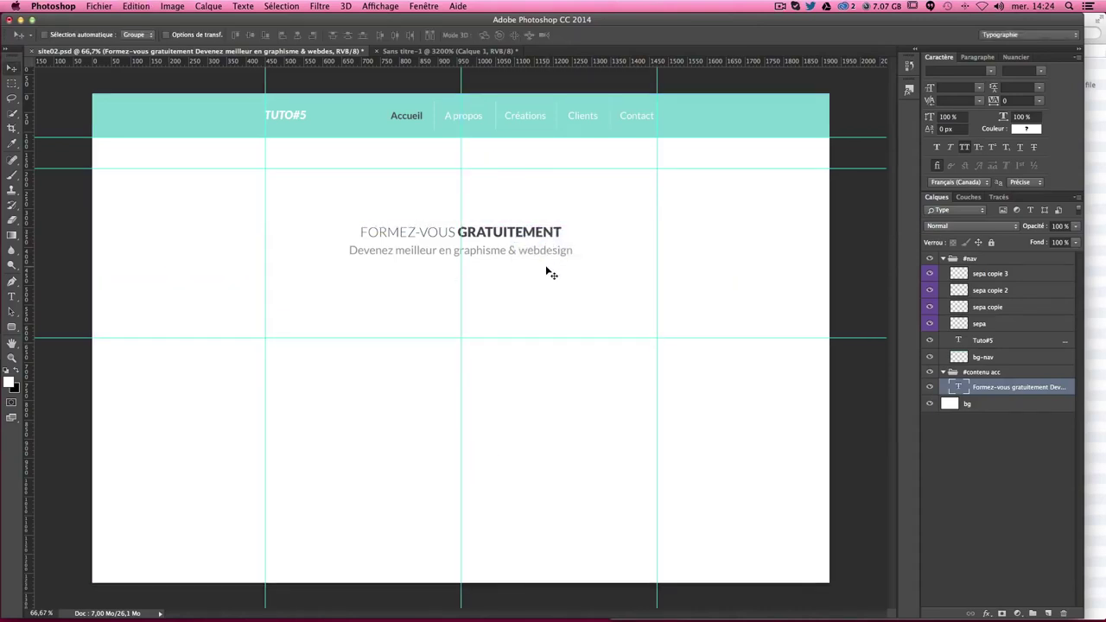
{"action": "left_click_drag", "start_coordinate": [549, 267], "coordinate": [542, 213]}
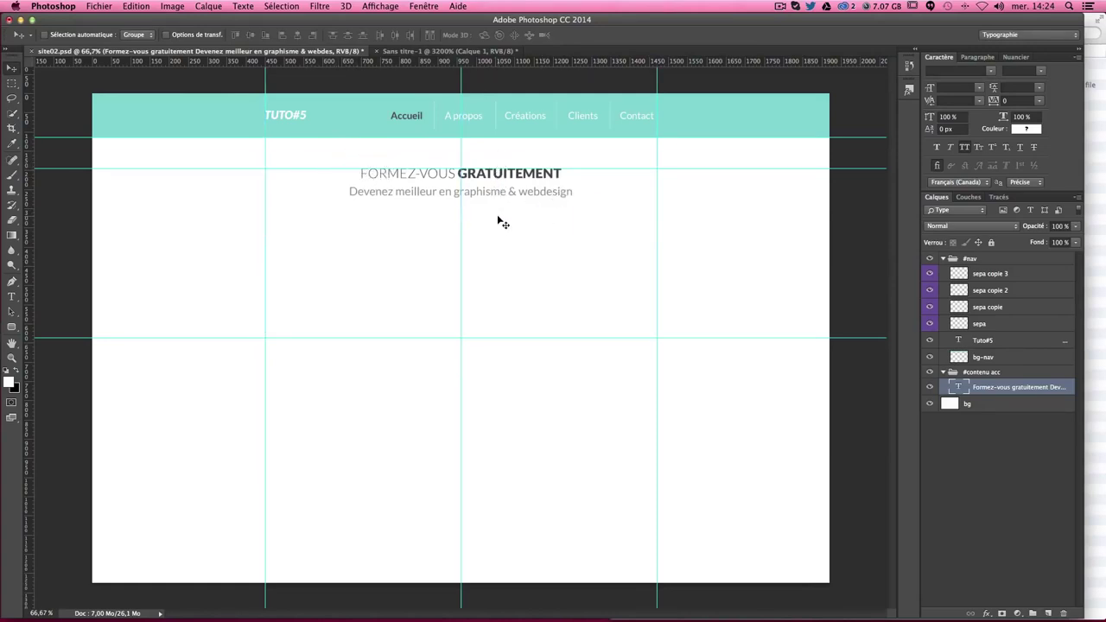
{"action": "left_click", "coordinate": [10, 84]}
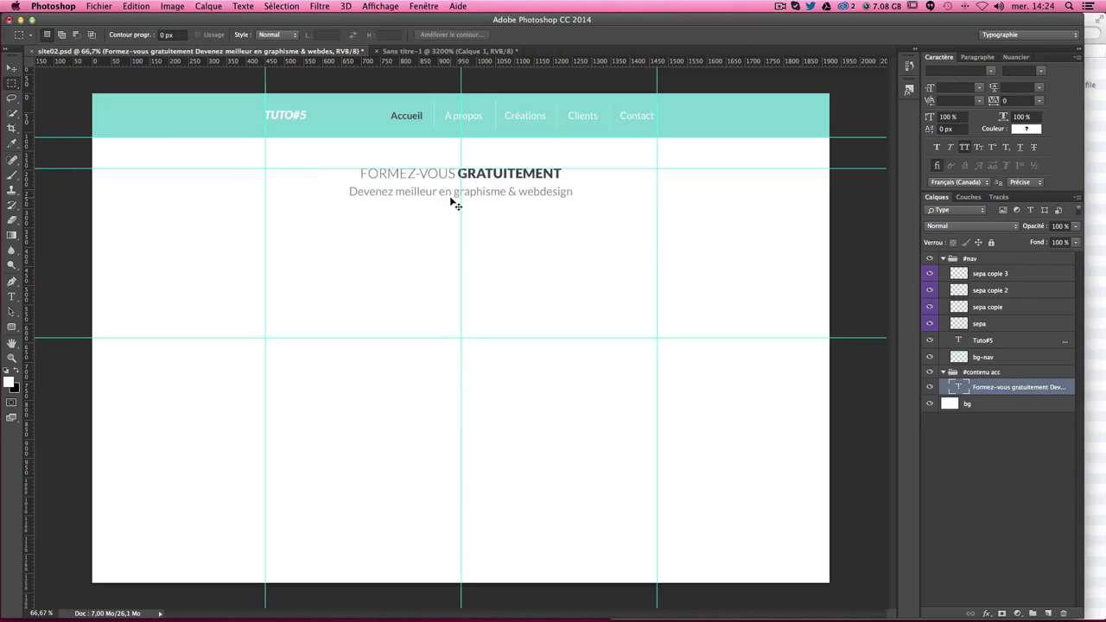
{"action": "key", "text": "super+1"}
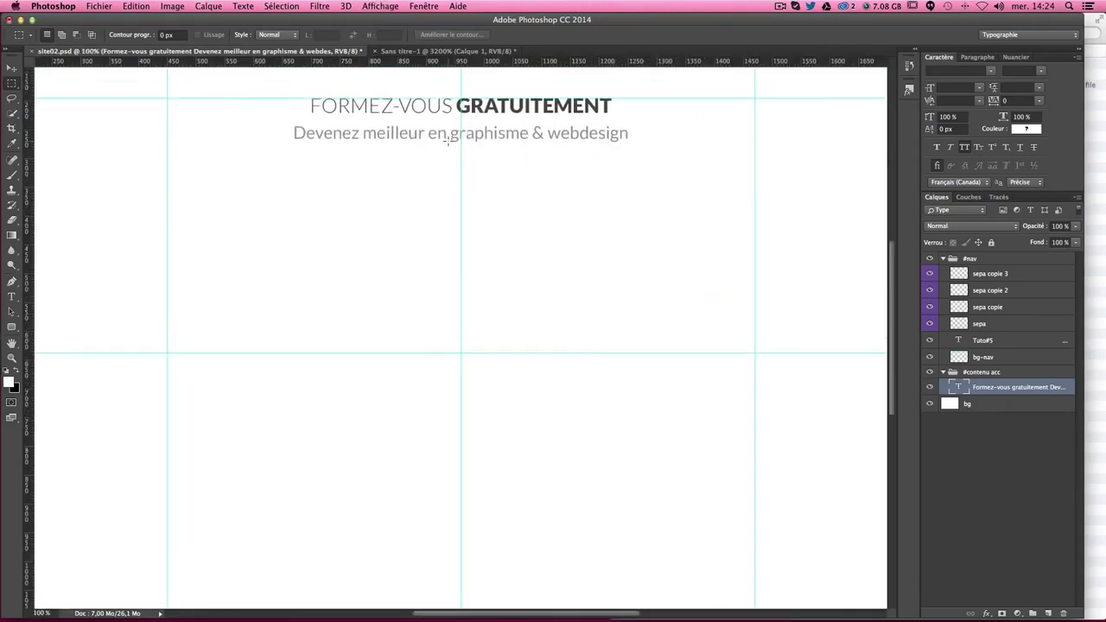
Step: Add a horizontal guide a small measured gap below the subtitle, then zoom out to preview
{"action": "left_click_drag", "start_coordinate": [448, 141], "coordinate": [459, 186]}
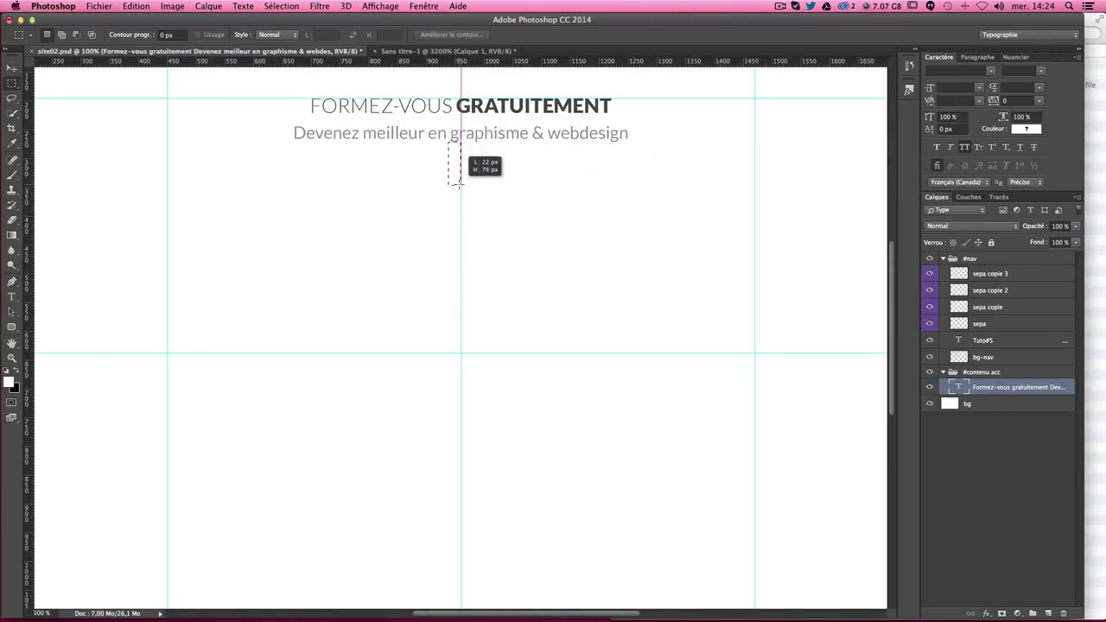
{"action": "left_click_drag", "start_coordinate": [459, 187], "coordinate": [459, 187]}
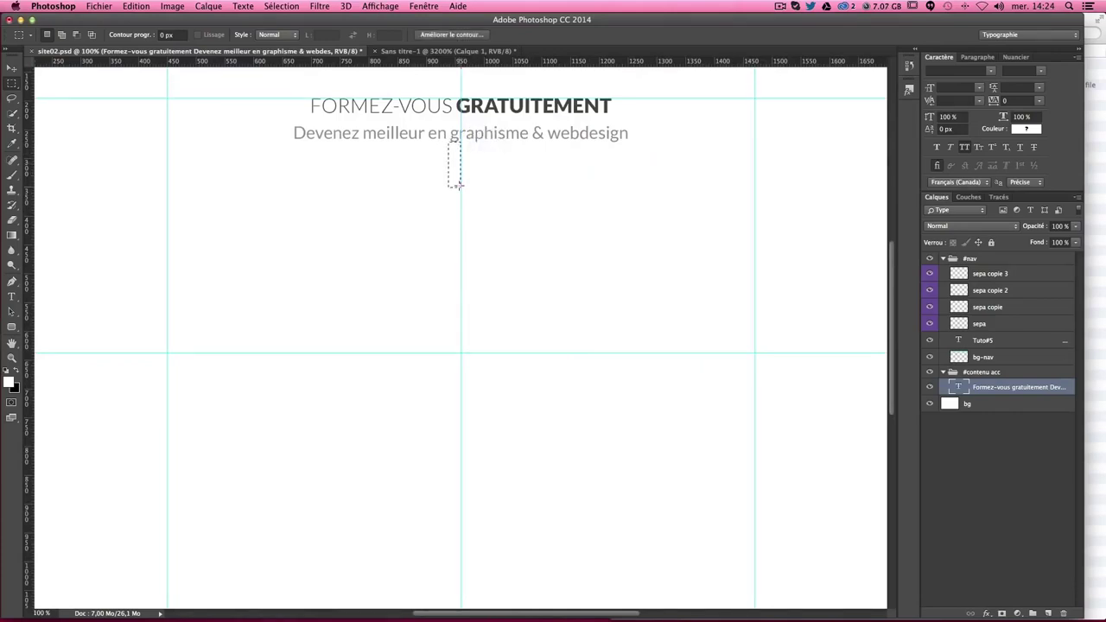
{"action": "left_click_drag", "start_coordinate": [474, 64], "coordinate": [475, 187]}
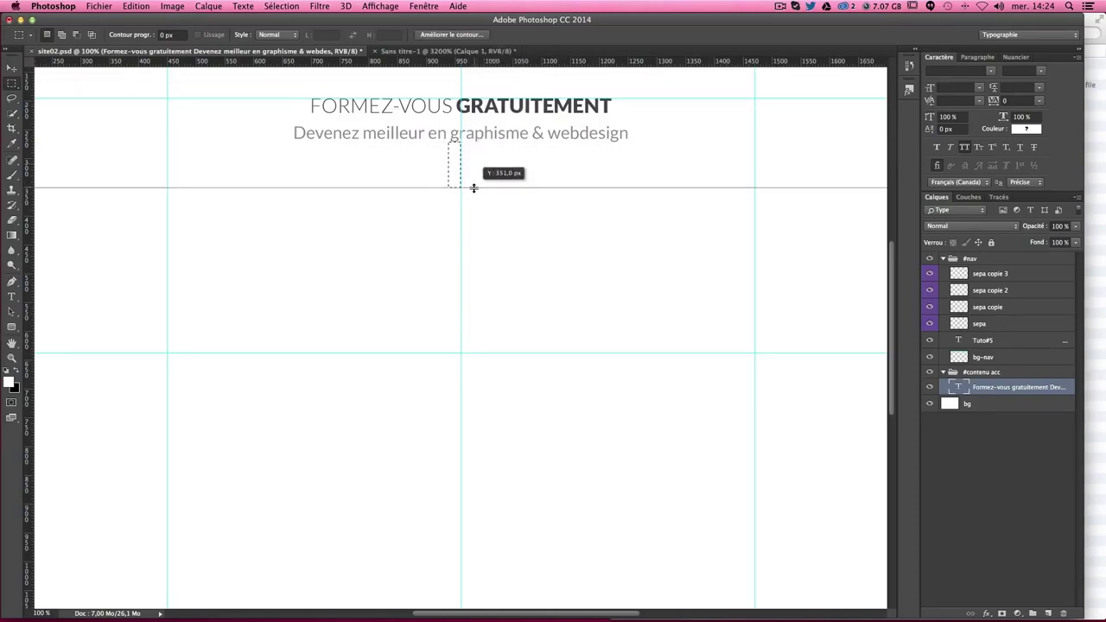
{"action": "key", "text": "ctrl+d"}
{"action": "key", "text": "ctrl+minus"}
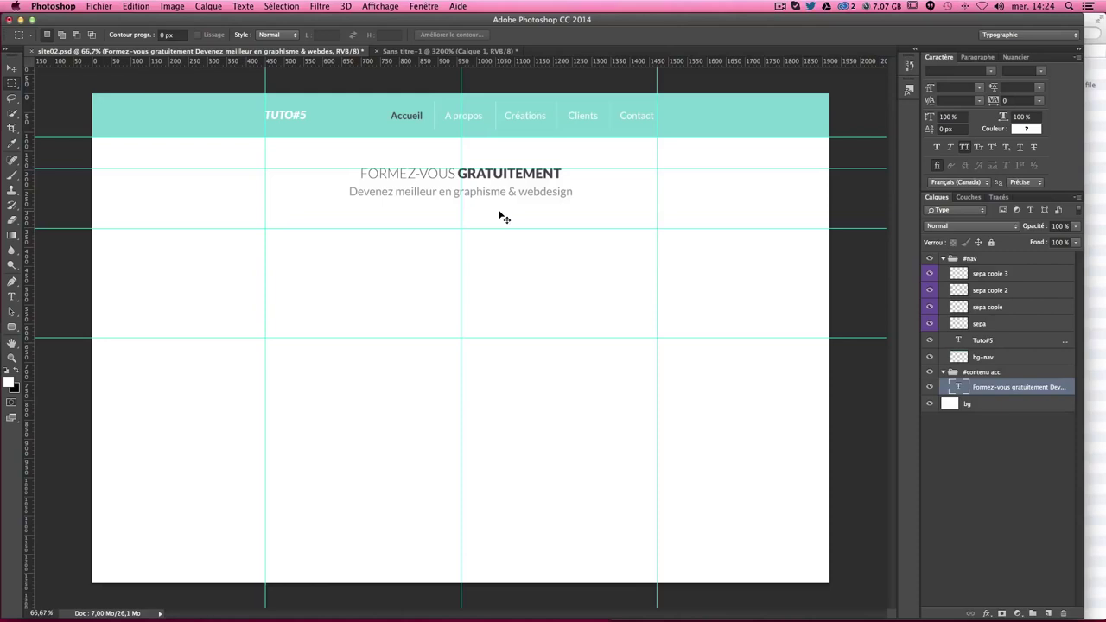
{"action": "key", "text": "ctrl+semicolon"}
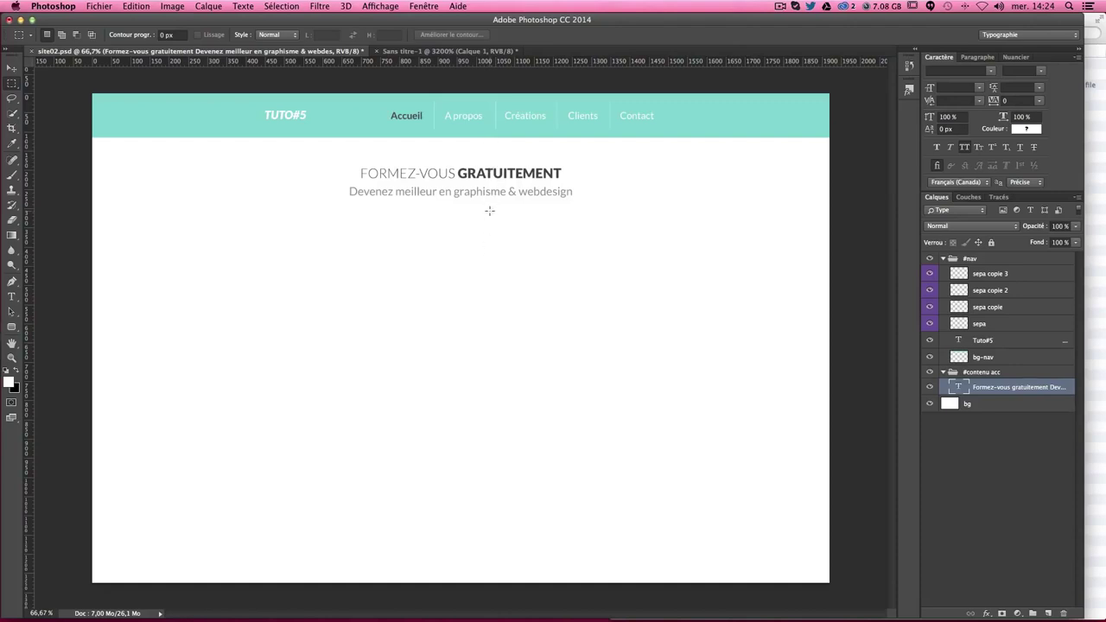
{"action": "key", "text": "ctrl+semicolon"}
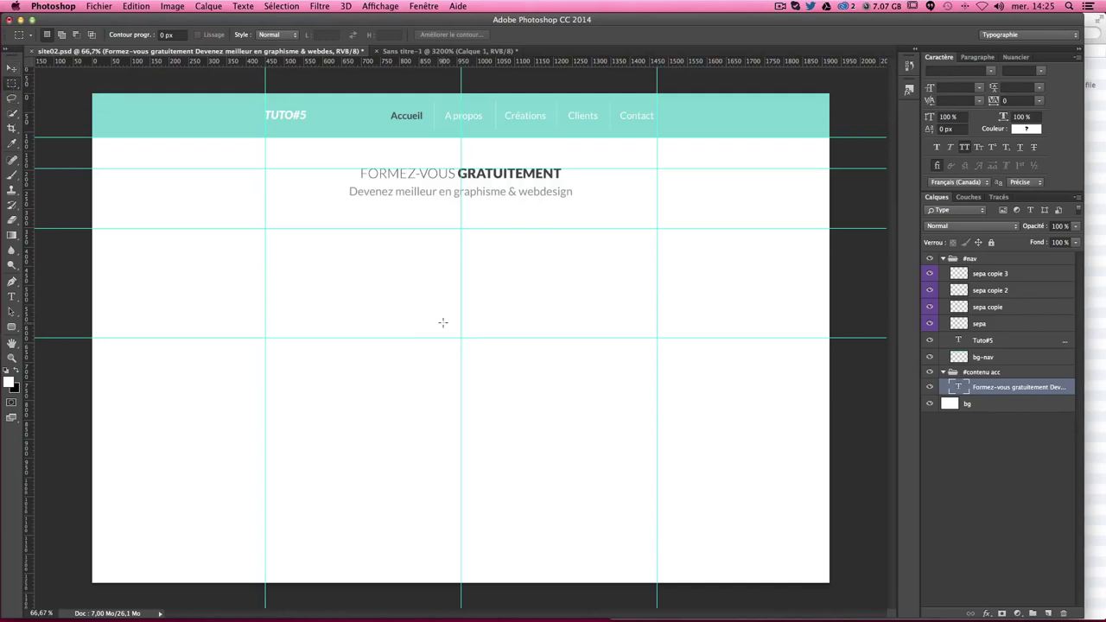
Step: Measure a 255 px half of the left column and add a vertical guide at its edge
{"action": "left_click_drag", "start_coordinate": [449, 259], "coordinate": [469, 269]}
{"action": "left_click", "coordinate": [464, 268]}
{"action": "left_click_drag", "start_coordinate": [265, 228], "coordinate": [469, 262]}
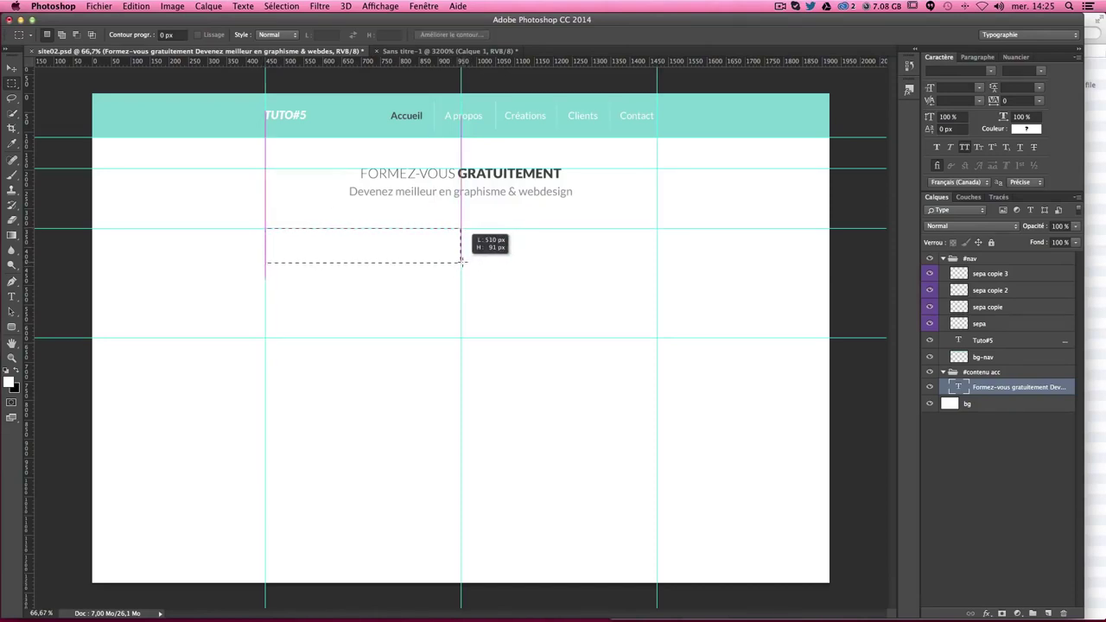
{"action": "left_click_drag", "start_coordinate": [462, 229], "coordinate": [657, 284]}
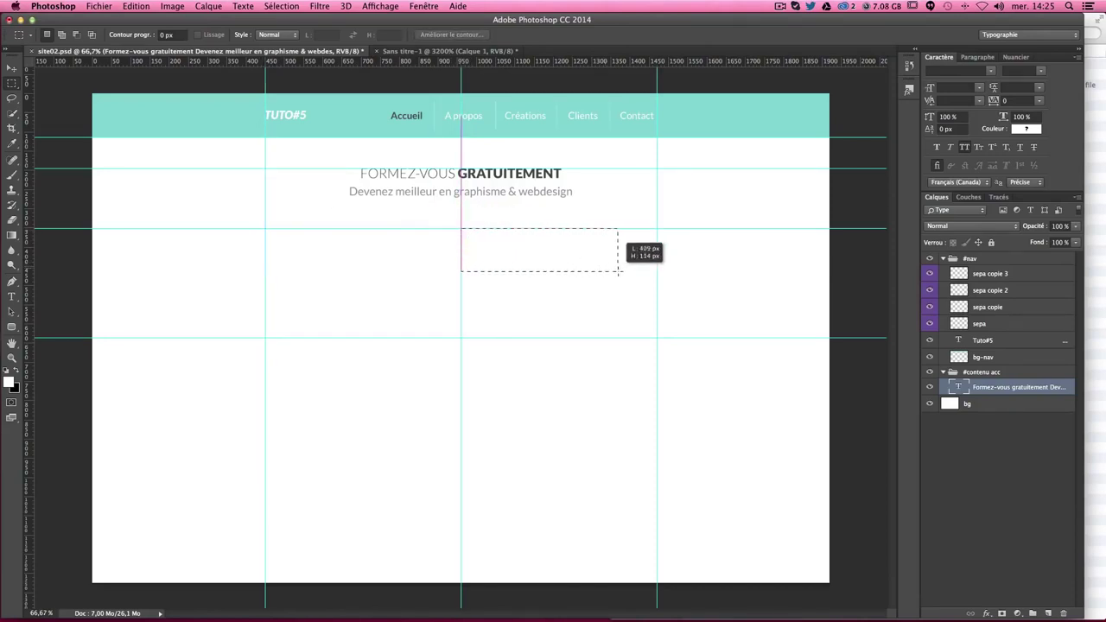
{"action": "left_click", "coordinate": [581, 279]}
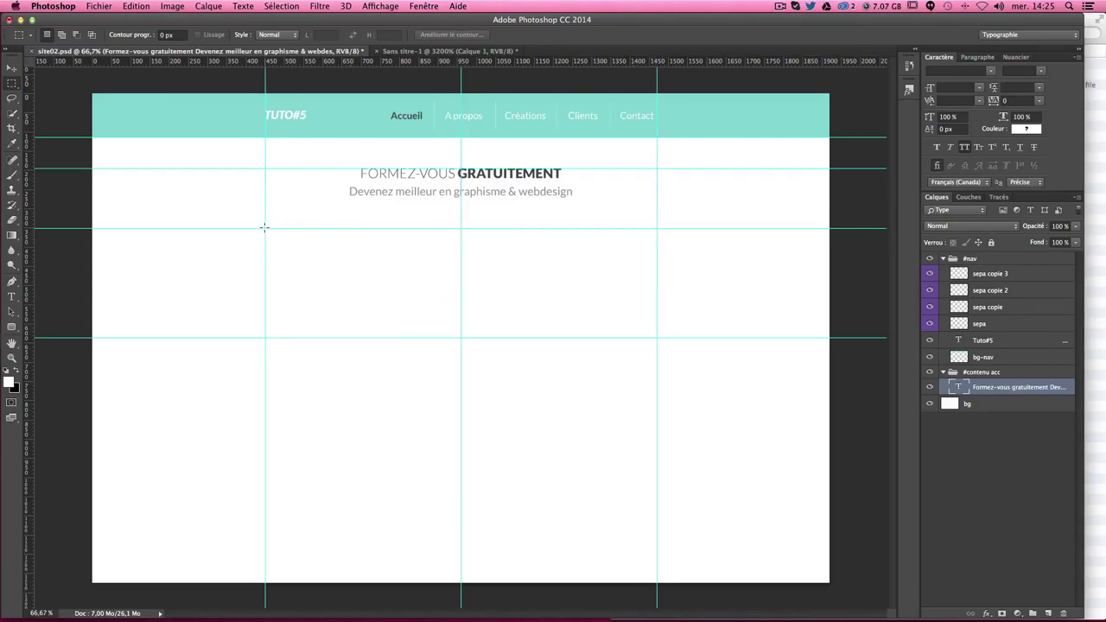
{"action": "left_click_drag", "start_coordinate": [264, 227], "coordinate": [278, 237]}
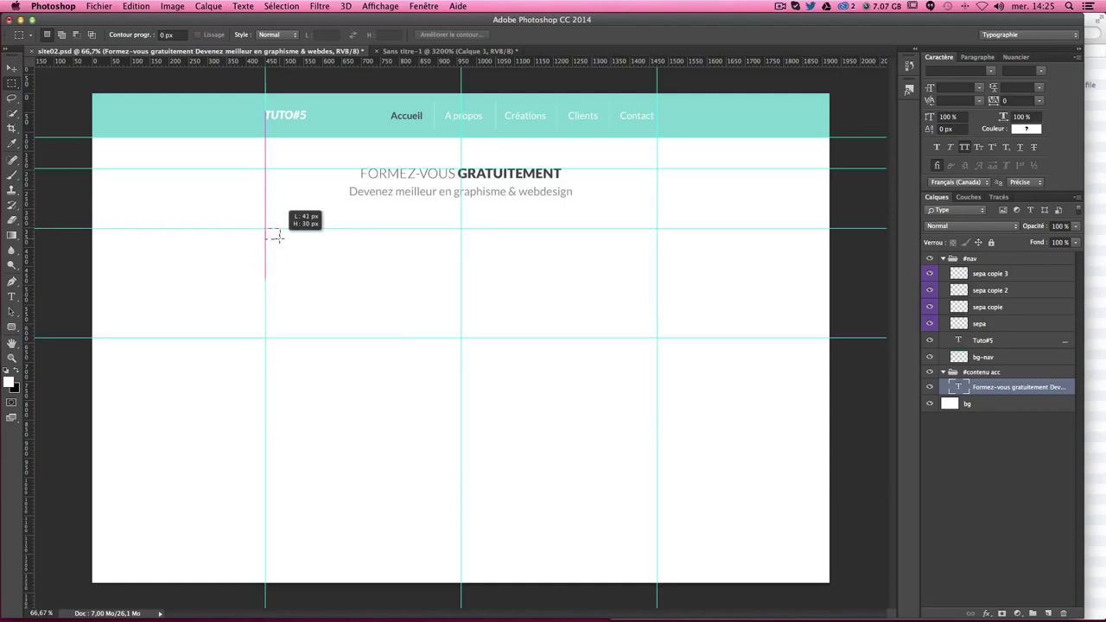
{"action": "left_click_drag", "start_coordinate": [279, 237], "coordinate": [359, 257]}
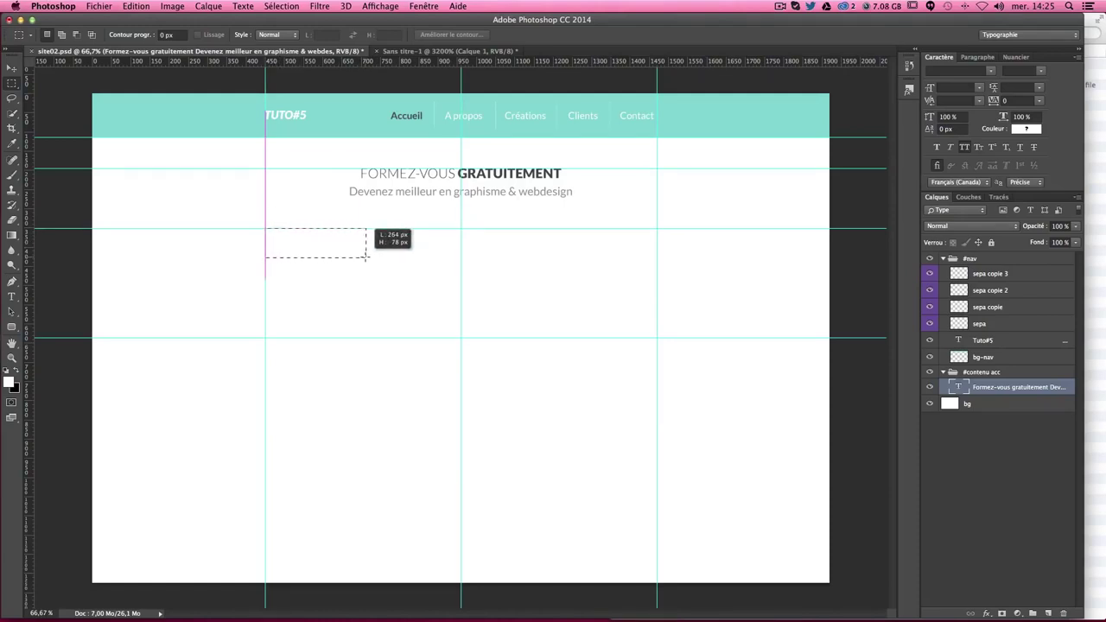
{"action": "left_click_drag", "start_coordinate": [359, 257], "coordinate": [362, 256]}
{"action": "left_click_drag", "start_coordinate": [363, 257], "coordinate": [363, 256]}
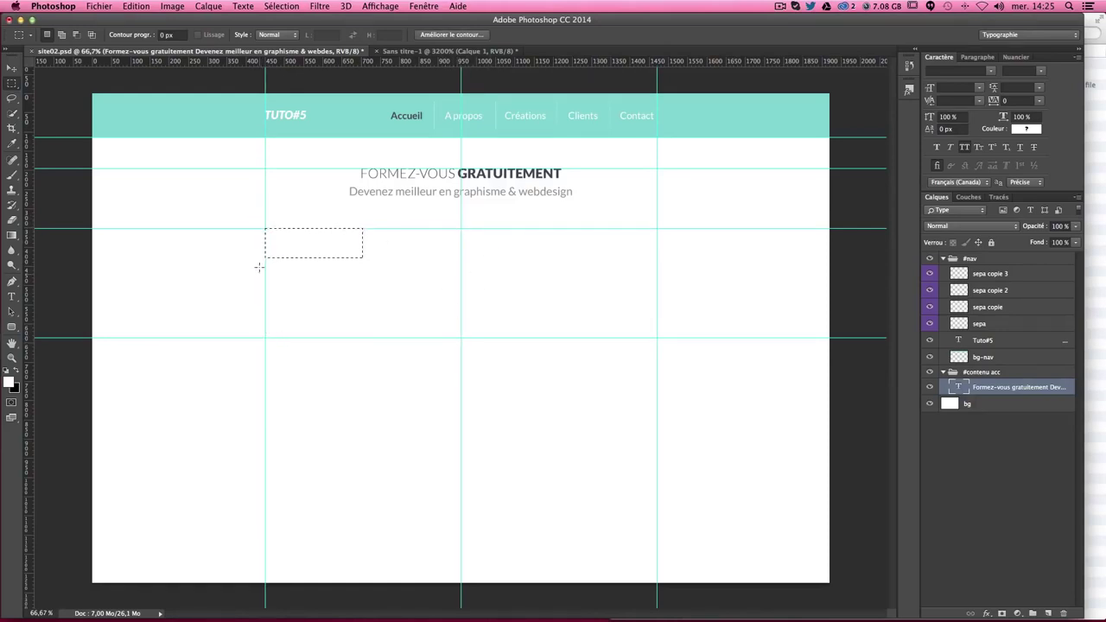
{"action": "left_click_drag", "start_coordinate": [33, 268], "coordinate": [364, 268]}
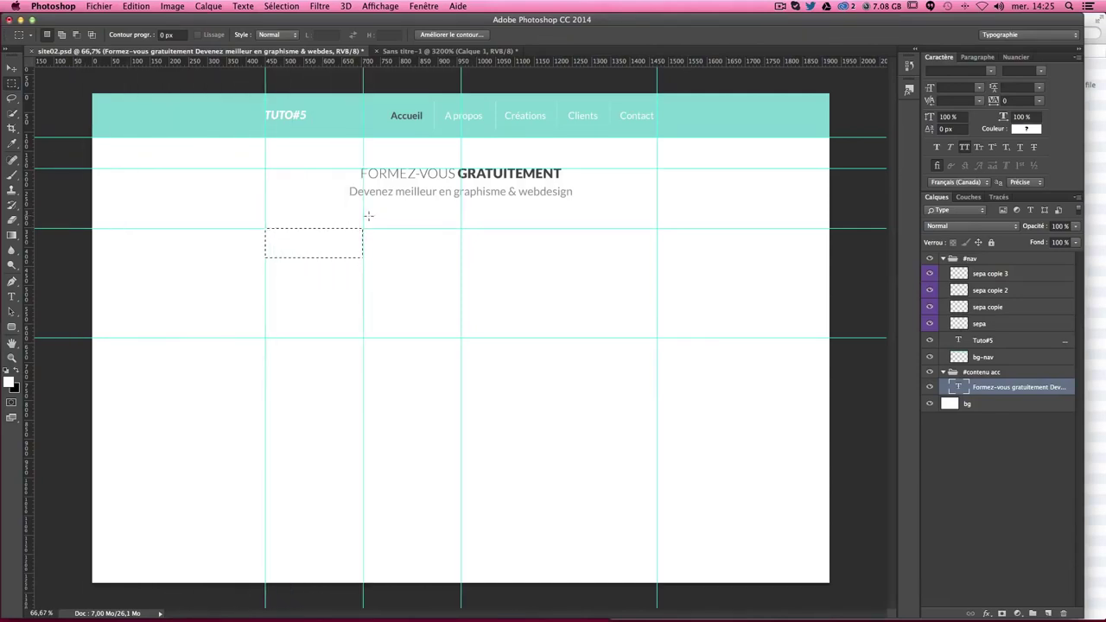
{"action": "left_click", "coordinate": [364, 290]}
Step: Measure 255 px right of the centre guide and add a vertical guide there
{"action": "left_click_drag", "start_coordinate": [264, 260], "coordinate": [462, 308]}
{"action": "left_click", "coordinate": [460, 230]}
{"action": "left_click_drag", "start_coordinate": [461, 227], "coordinate": [563, 267]}
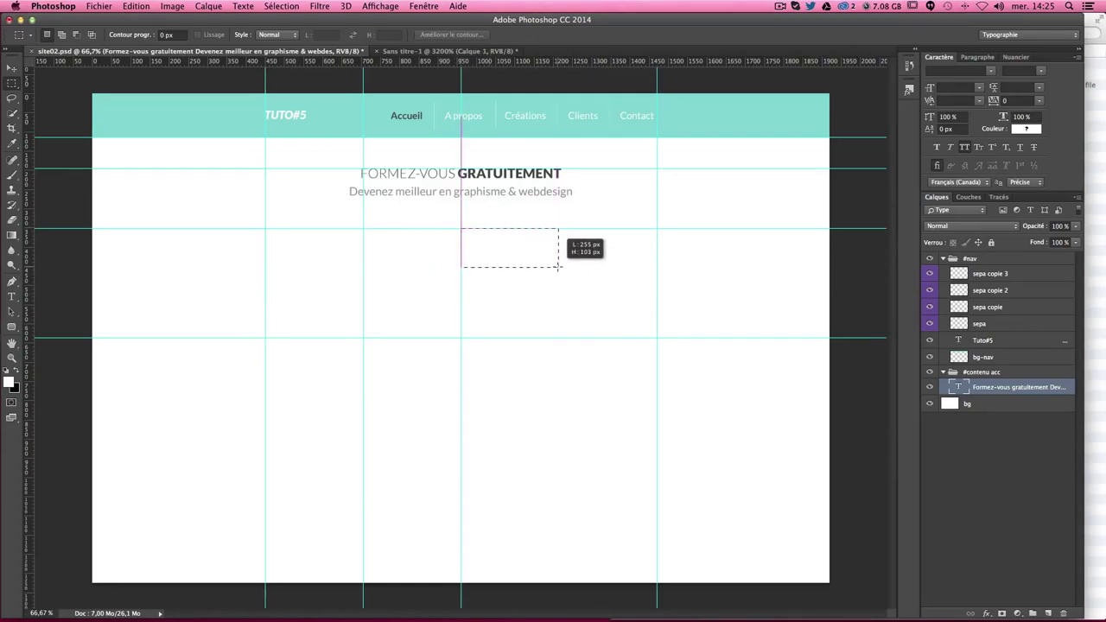
{"action": "left_click_drag", "start_coordinate": [562, 267], "coordinate": [560, 267]}
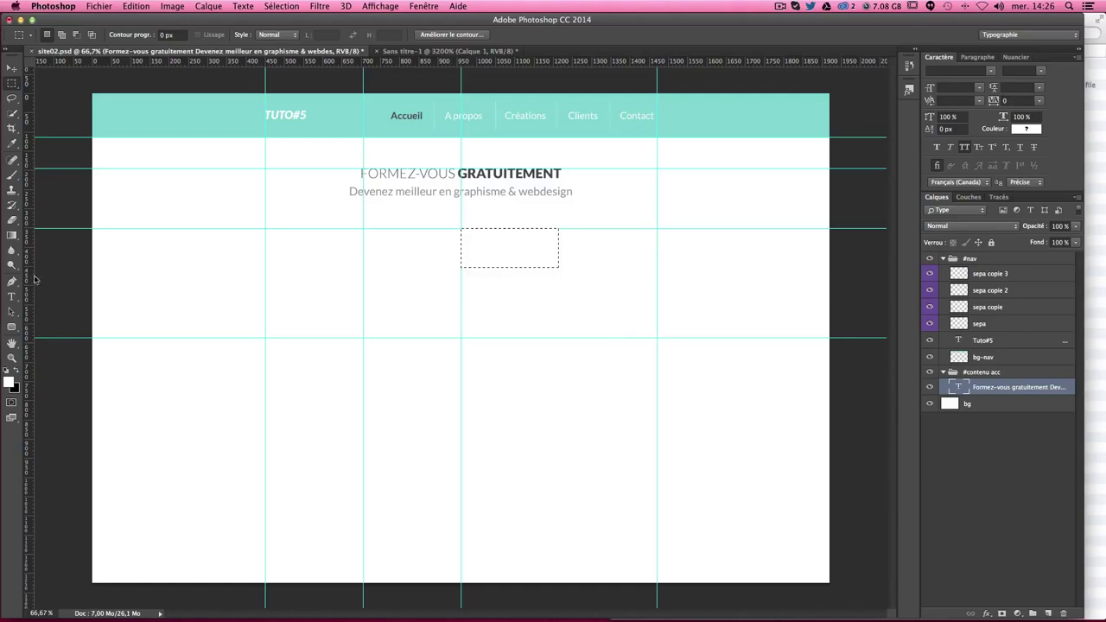
{"action": "mouse_move", "coordinate": [30, 281]}
{"action": "left_mouse_down"}
{"action": "mouse_move", "coordinate": [499, 287]}
{"action": "mouse_move", "coordinate": [559, 273]}
{"action": "left_mouse_up"}
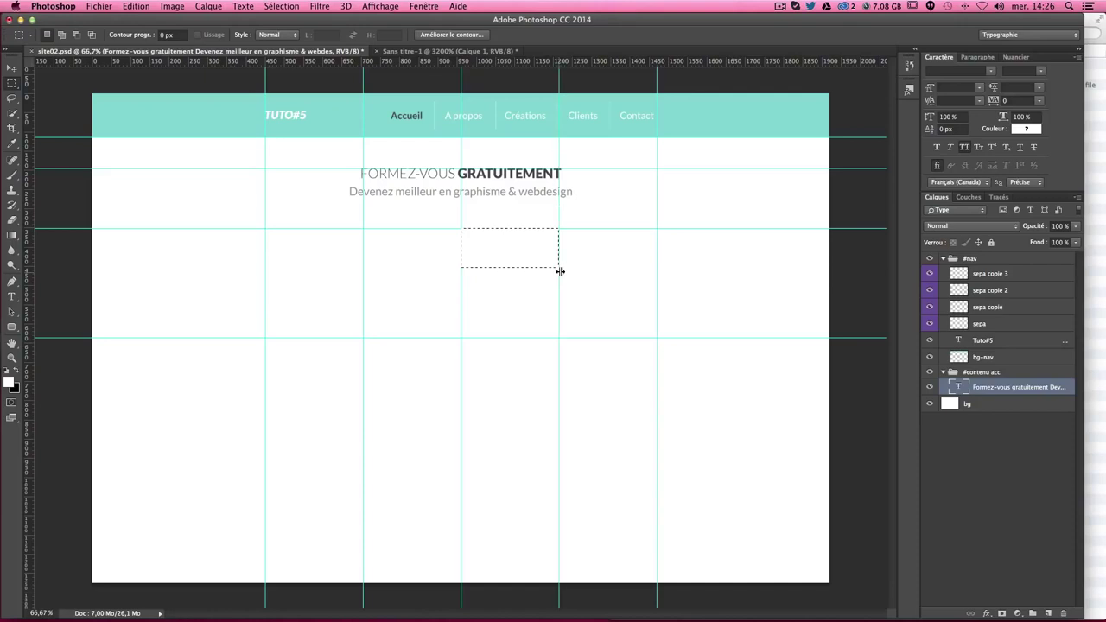
{"action": "left_click", "coordinate": [556, 219]}
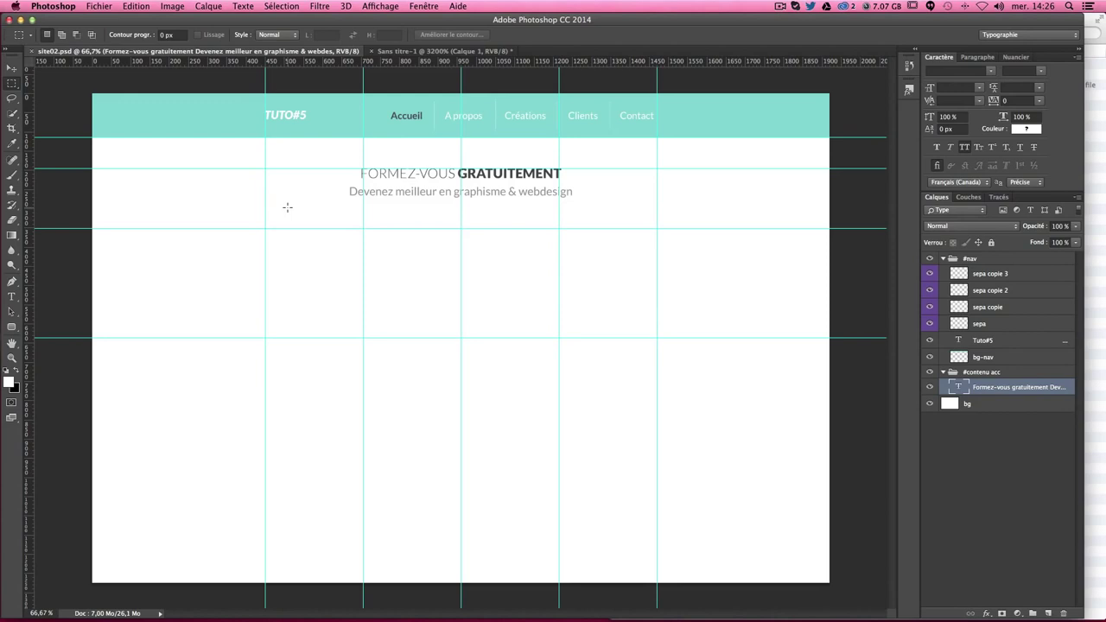
Step: Place icon1.png through icon4.png from Finder's images folder into the mockup as four layers
{"action": "left_click", "coordinate": [1094, 173]}
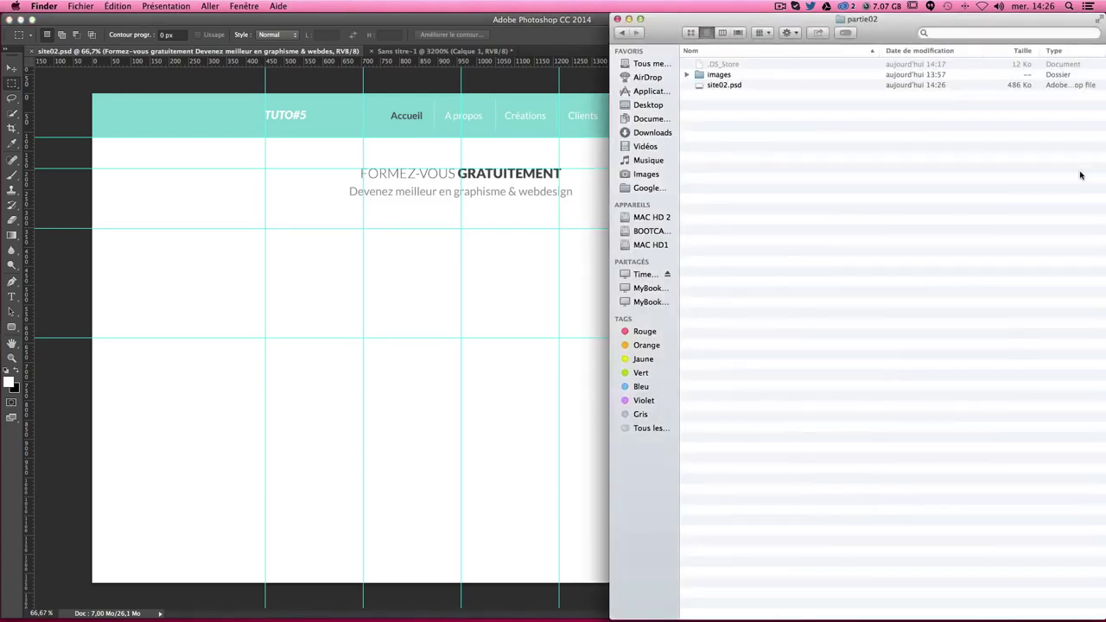
{"action": "left_click", "coordinate": [688, 75]}
{"action": "left_click", "coordinate": [709, 76]}
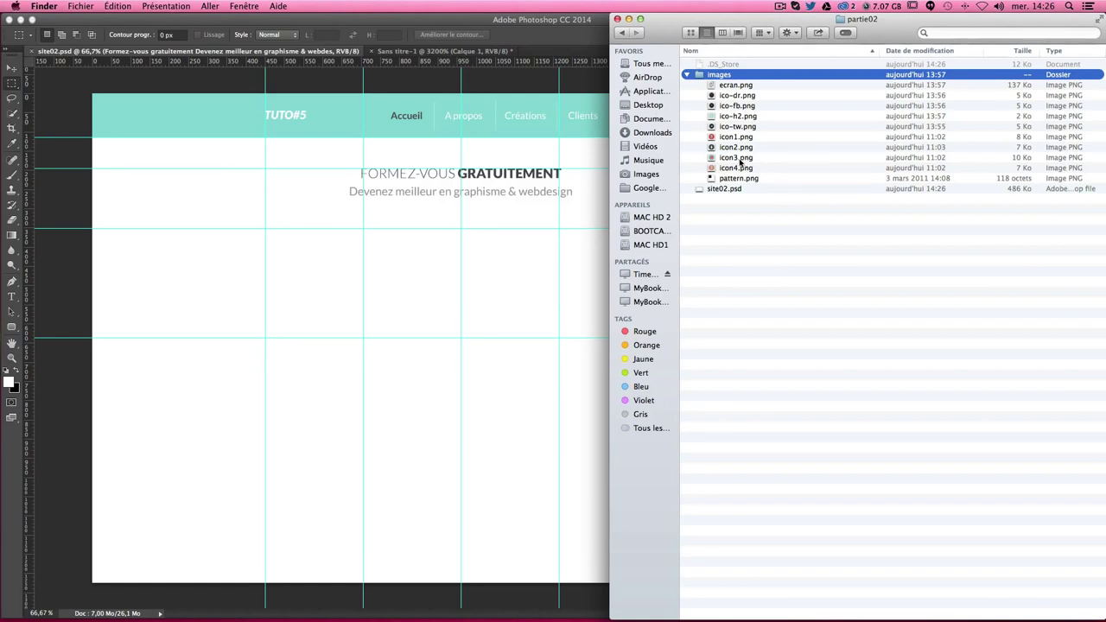
{"action": "left_click", "coordinate": [751, 169]}
{"action": "left_click", "coordinate": [732, 140]}
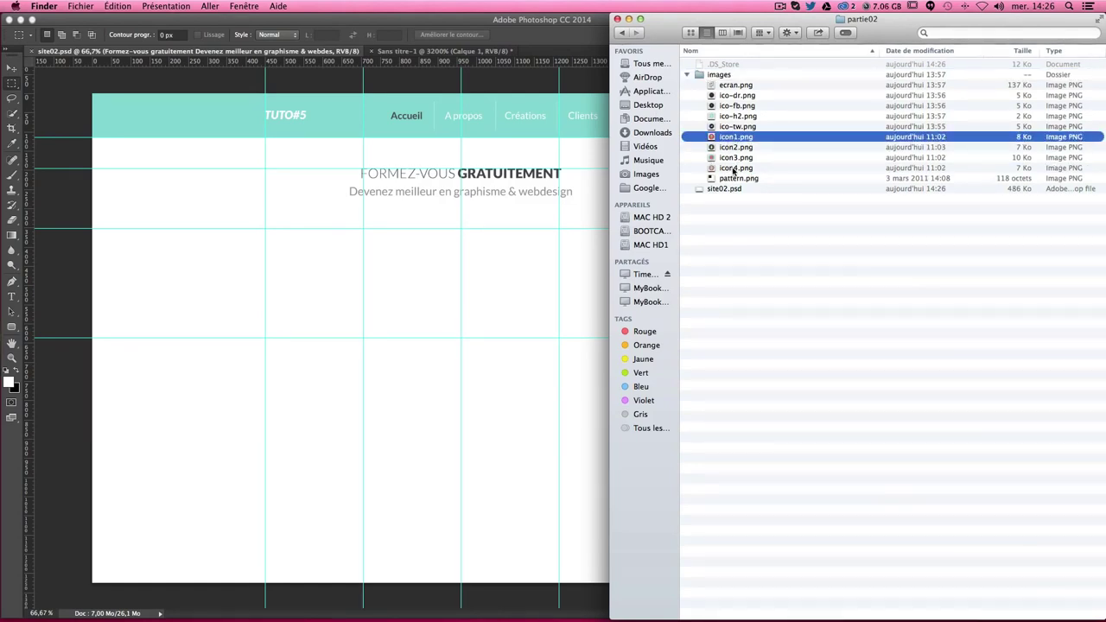
{"action": "left_click", "coordinate": [733, 169], "text": "shift"}
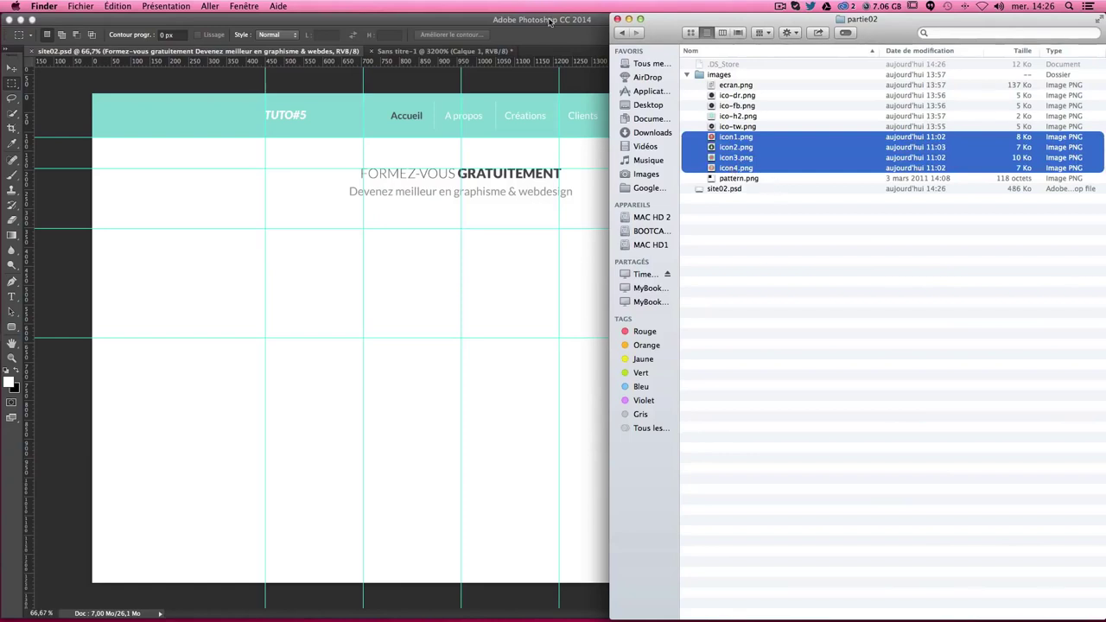
{"action": "left_click_drag", "start_coordinate": [726, 142], "coordinate": [297, 245]}
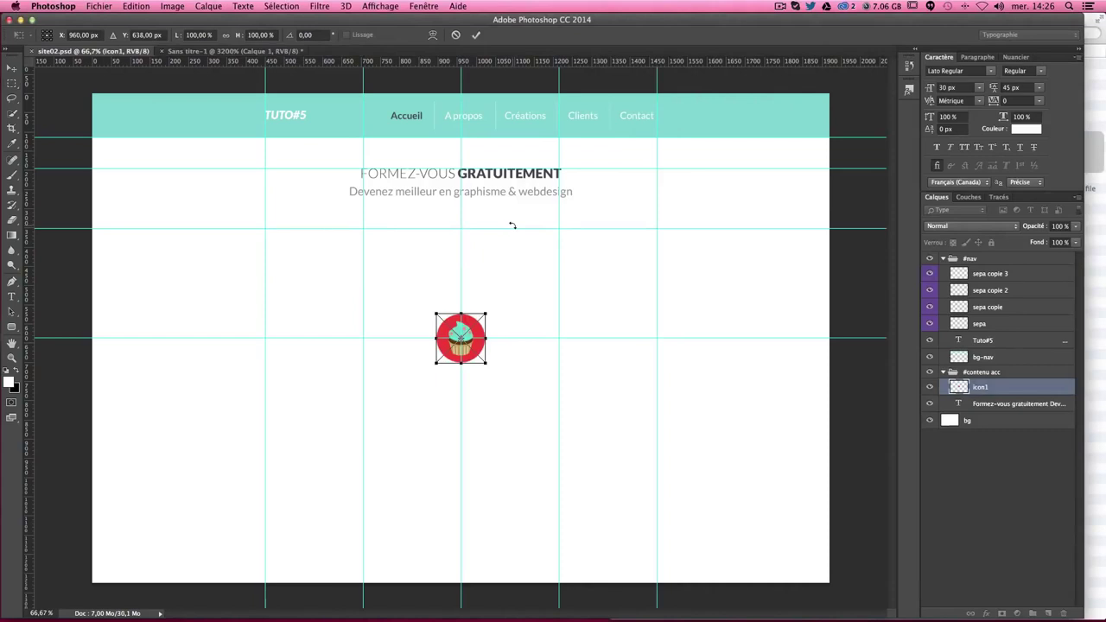
{"action": "key", "text": "Return"}
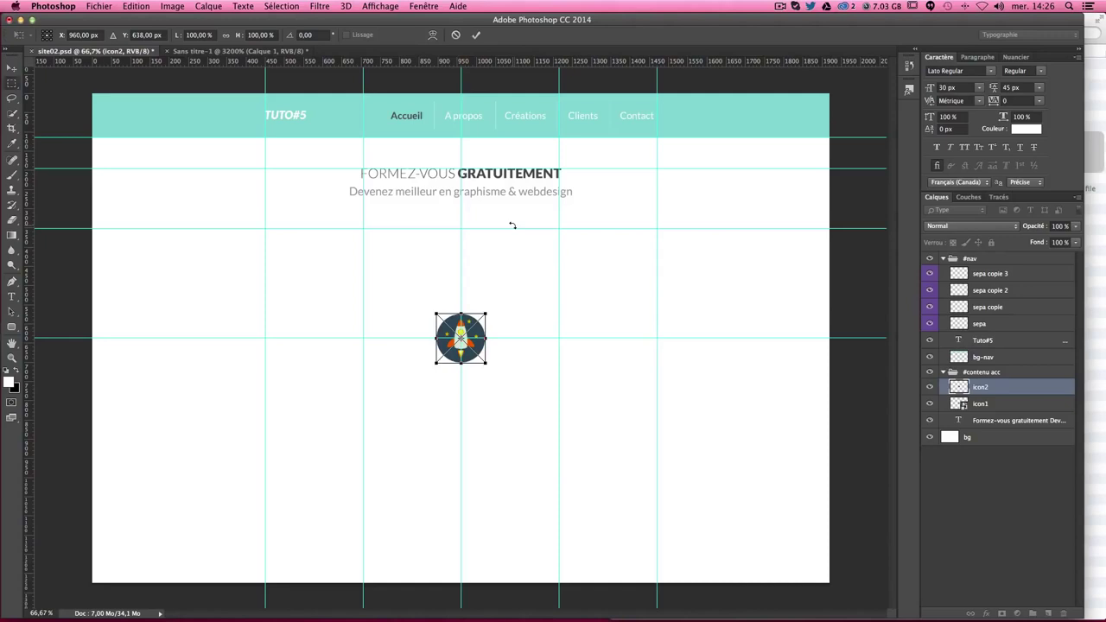
{"action": "key", "text": "Return"}
{"action": "key", "text": "Return"}
{"action": "key", "text": "Return"}
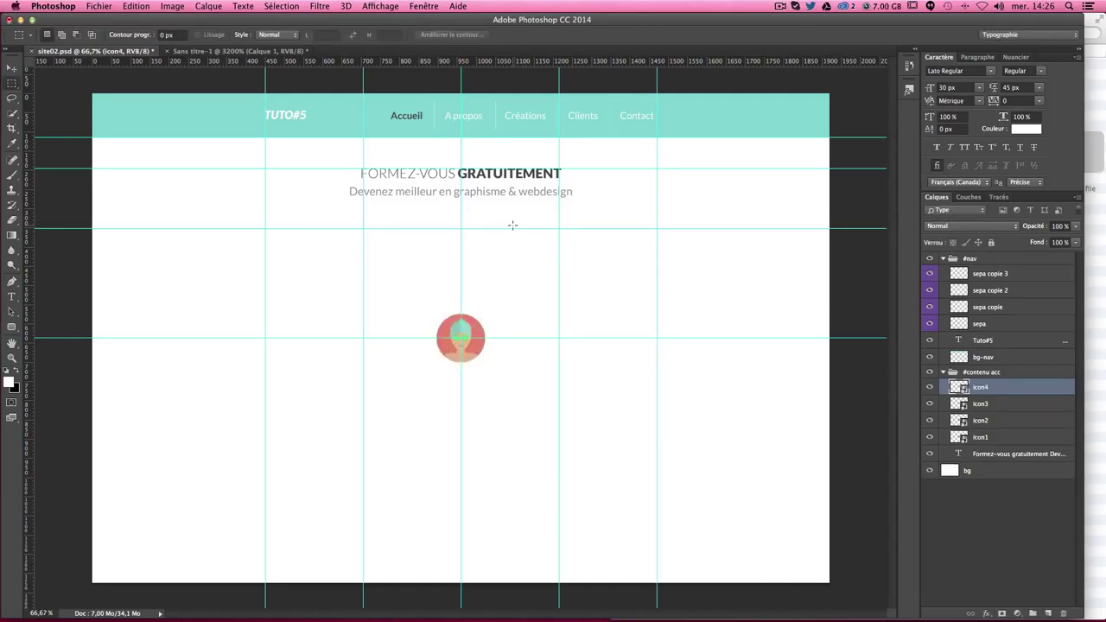
Step: Collapse the #nav group and select all four icon layers in #contenu acc
{"action": "left_click", "coordinate": [982, 374]}
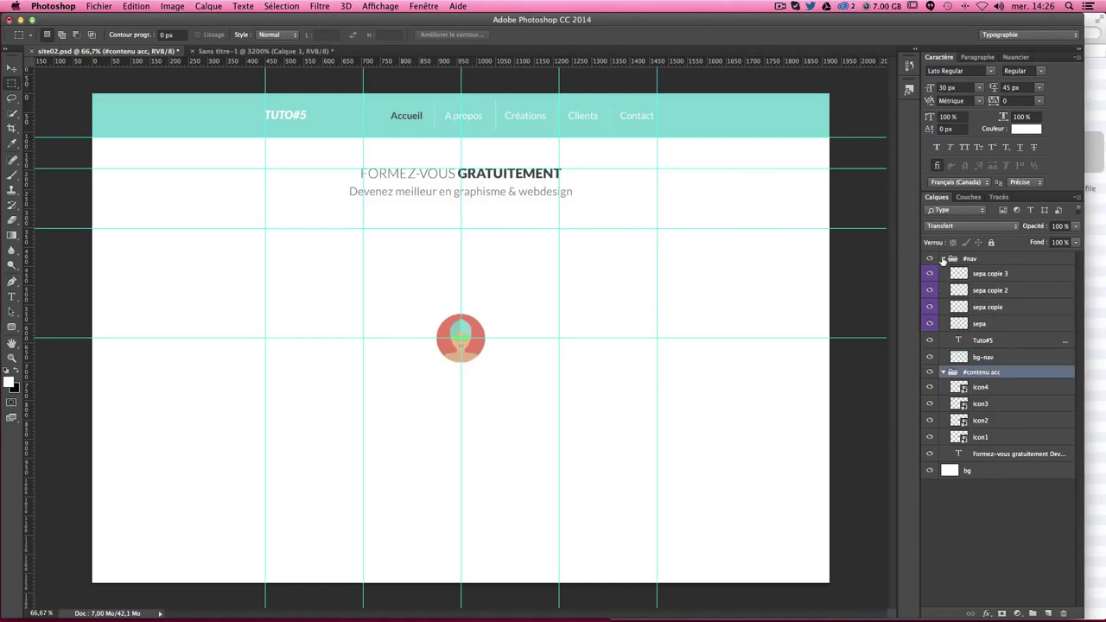
{"action": "left_click", "coordinate": [943, 258]}
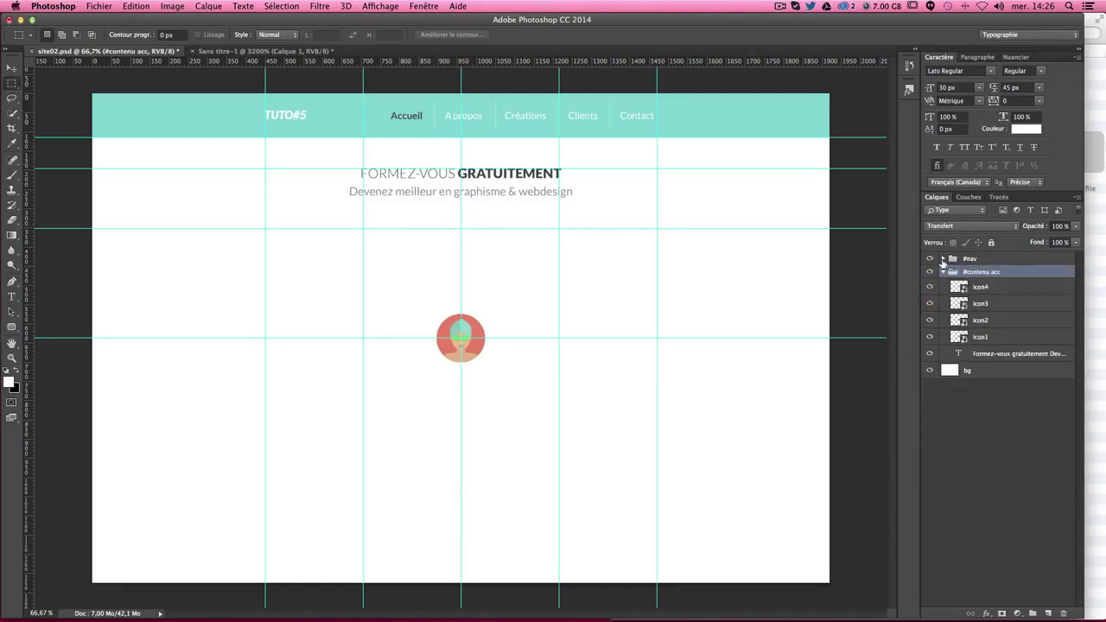
{"action": "left_click", "coordinate": [1019, 288]}
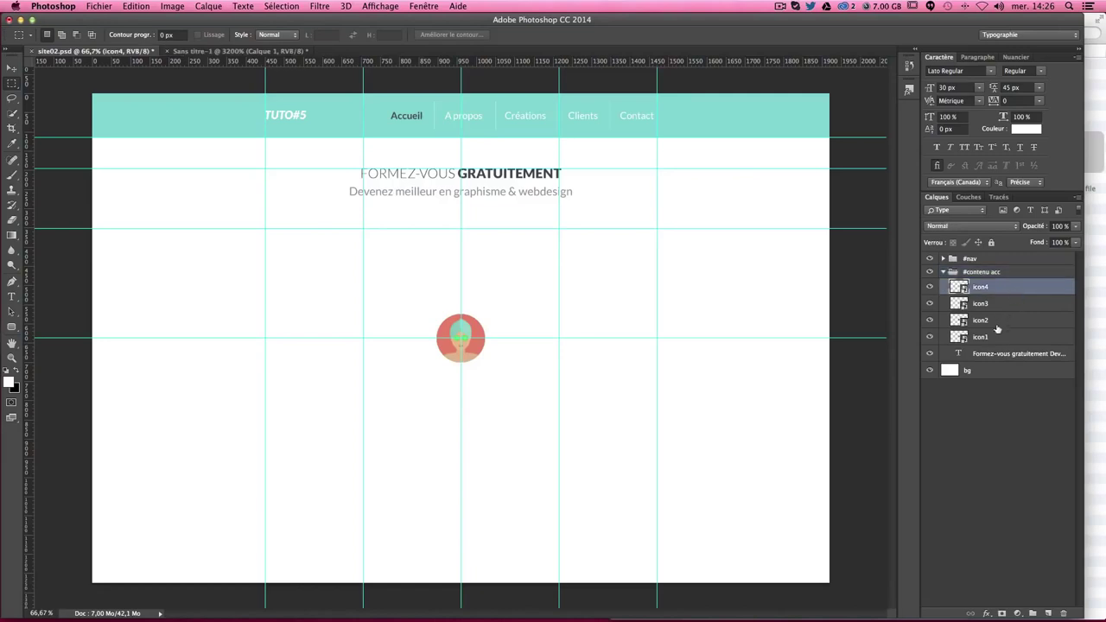
{"action": "left_click", "coordinate": [997, 306]}
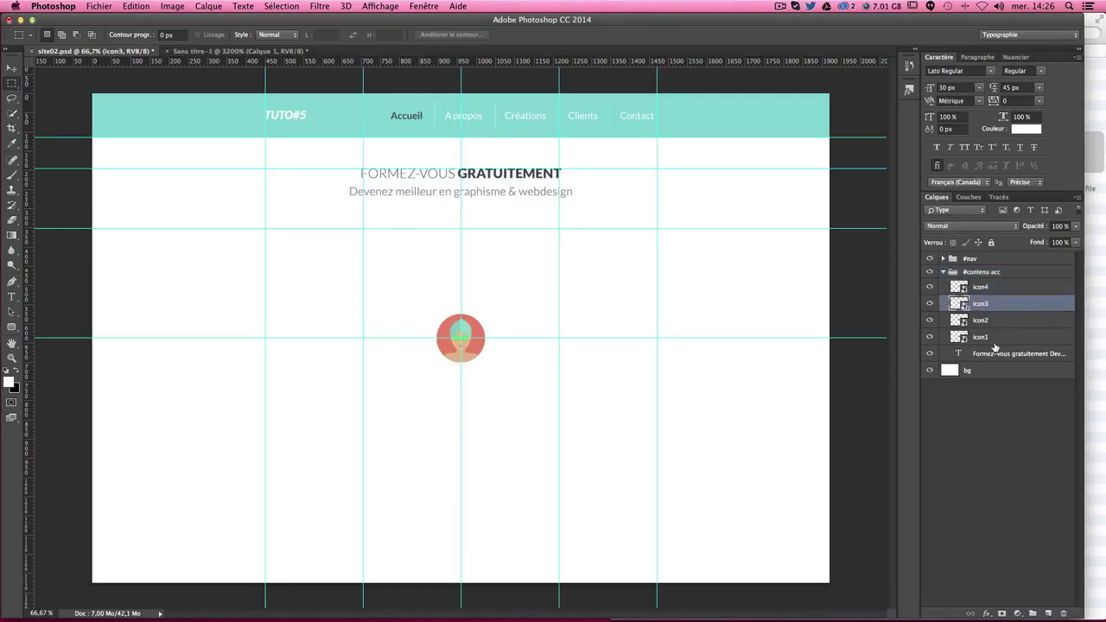
{"action": "left_click", "coordinate": [992, 290], "text": "shift"}
{"action": "left_click", "coordinate": [993, 338], "text": "shift"}
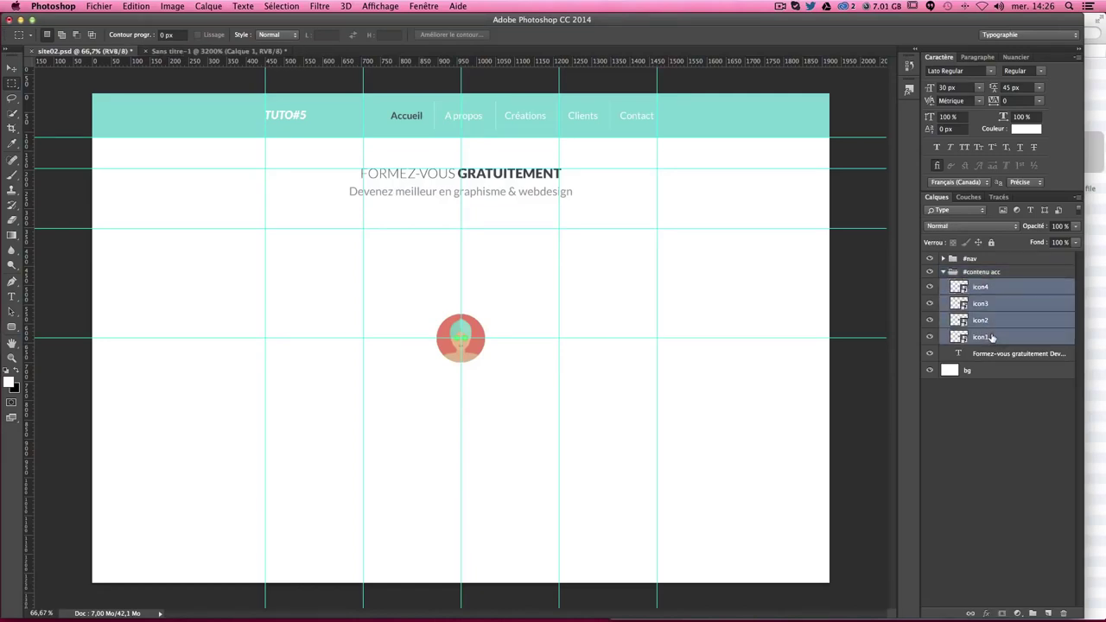
Step: Move the icons into the left column below the heading, then toggle guides off and back on
{"action": "key", "text": "v"}
{"action": "mouse_move", "coordinate": [517, 312]}
{"action": "left_mouse_down"}
{"action": "mouse_move", "coordinate": [366, 255]}
{"action": "mouse_move", "coordinate": [358, 265]}
{"action": "left_mouse_up"}
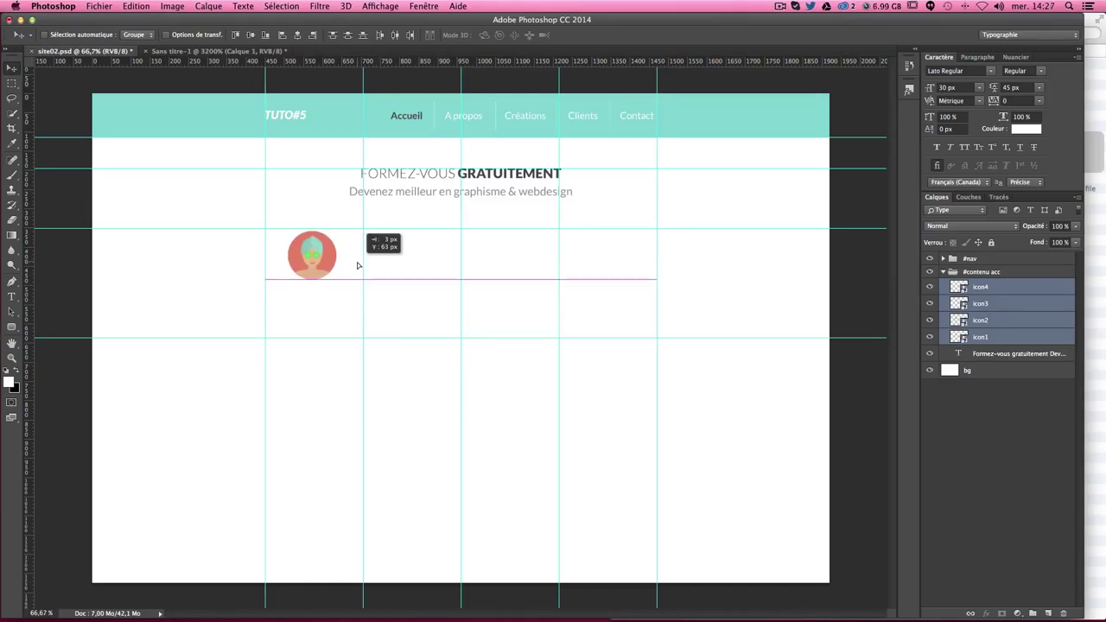
{"action": "left_click_drag", "start_coordinate": [358, 265], "coordinate": [362, 265]}
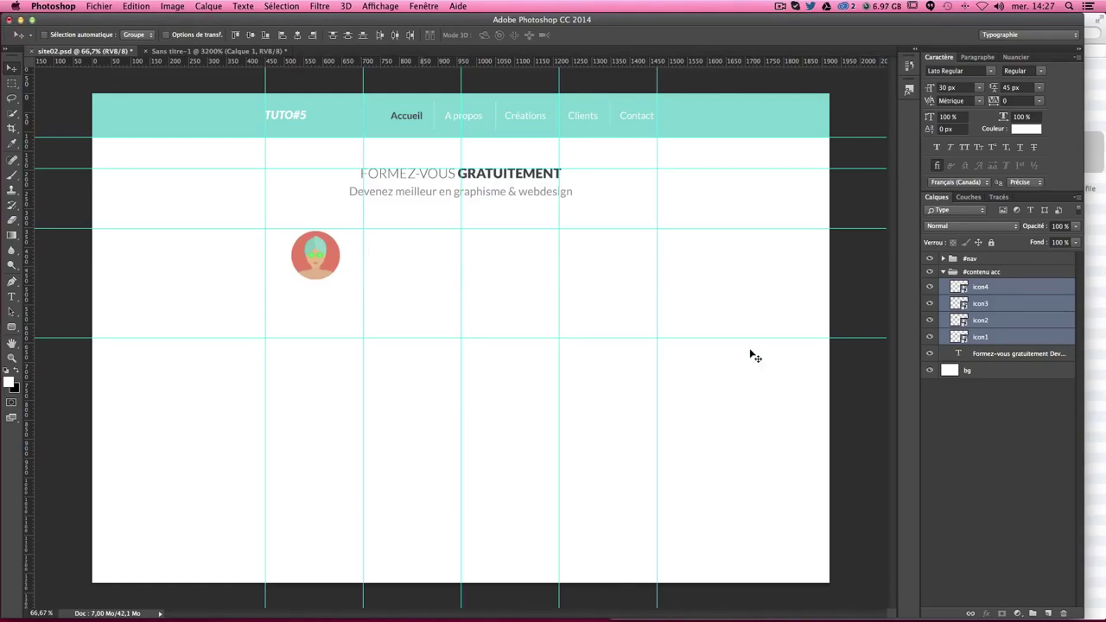
{"action": "left_click", "coordinate": [975, 426]}
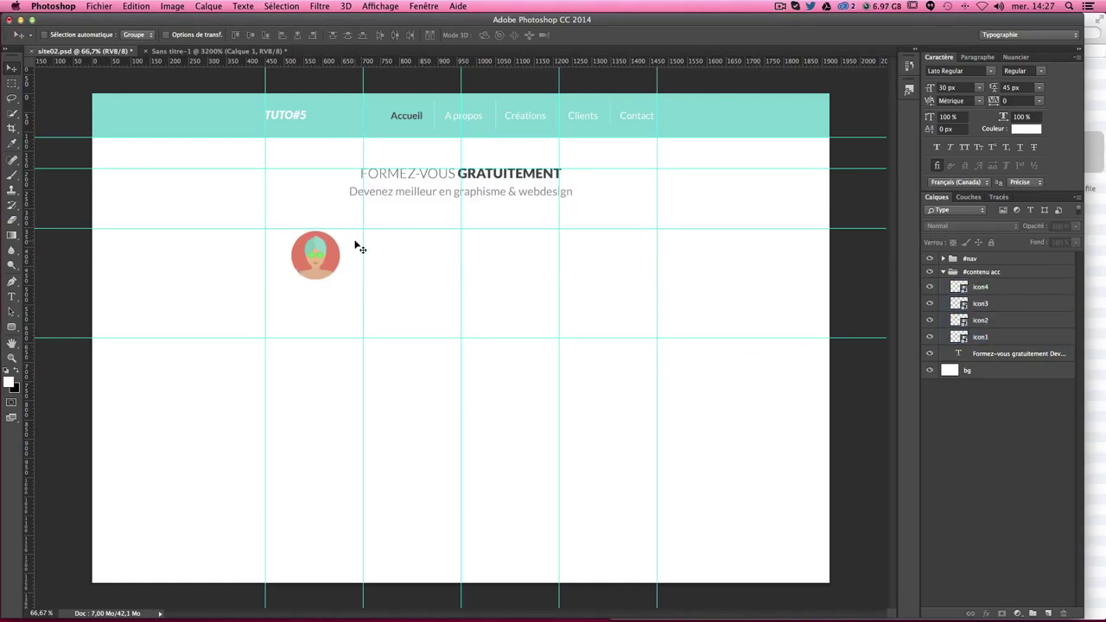
{"action": "key", "text": "super+semicolon"}
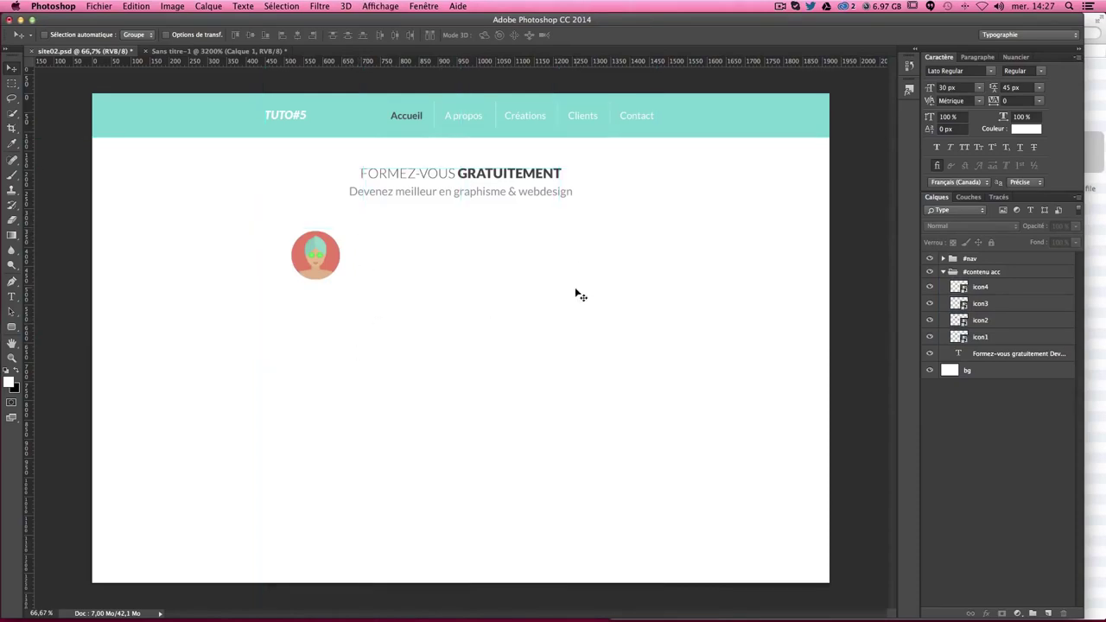
{"action": "key", "text": "super+semicolon"}
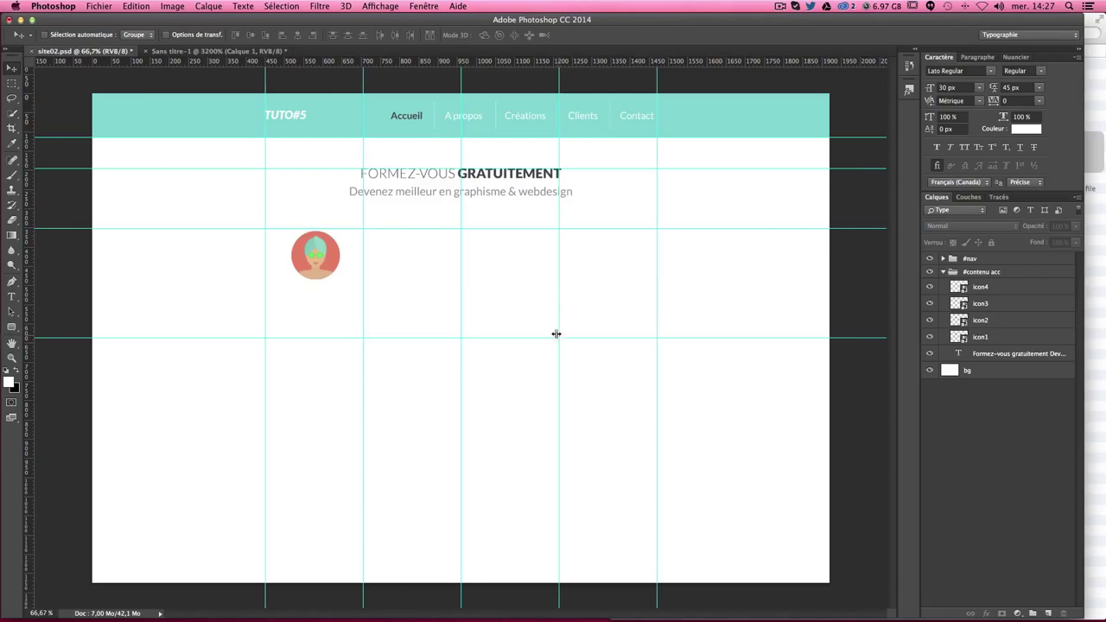
Step: Add a new layer above icon4 and name it lis
{"action": "left_click", "coordinate": [1007, 290]}
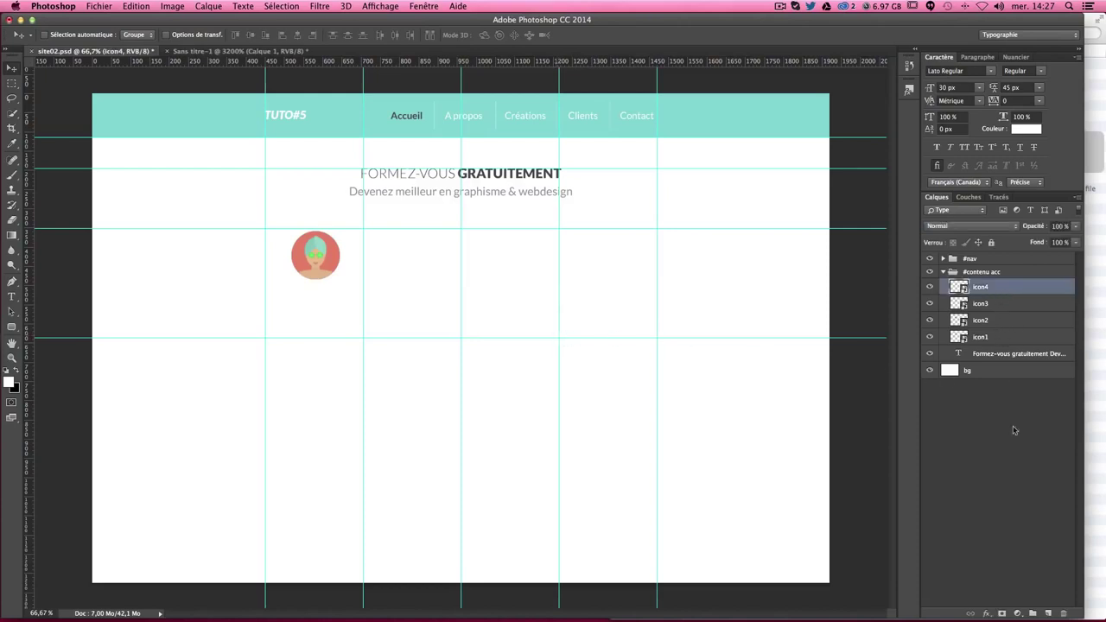
{"action": "left_click", "coordinate": [1048, 613]}
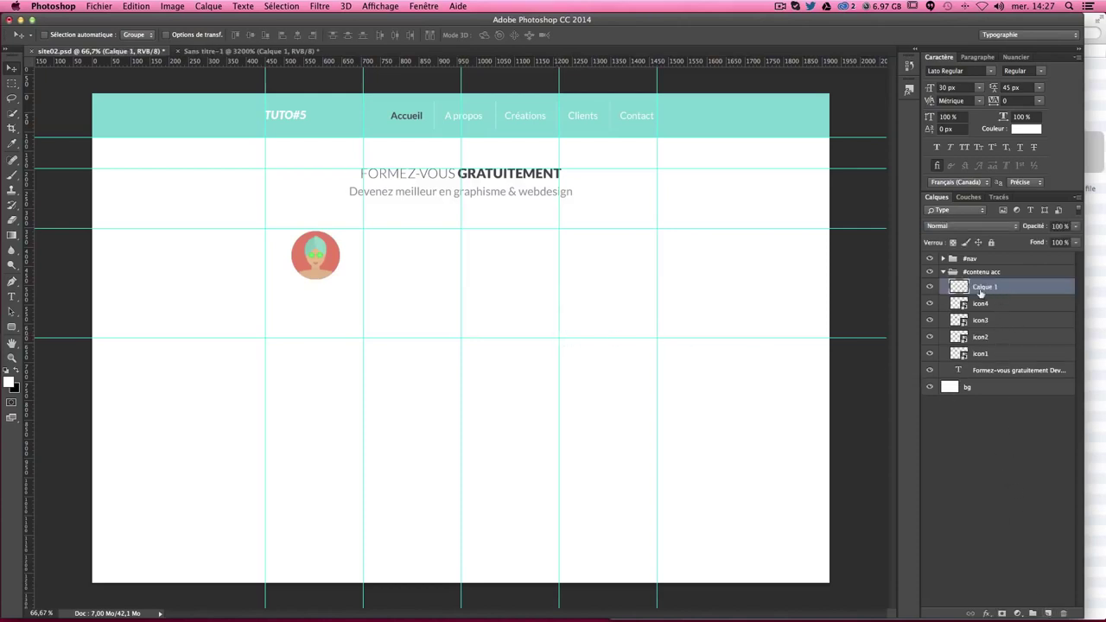
{"action": "double_click", "coordinate": [982, 287]}
{"action": "key", "text": "BackSpace"}
{"action": "type", "text": "lis"}
{"action": "key", "text": "Return"}
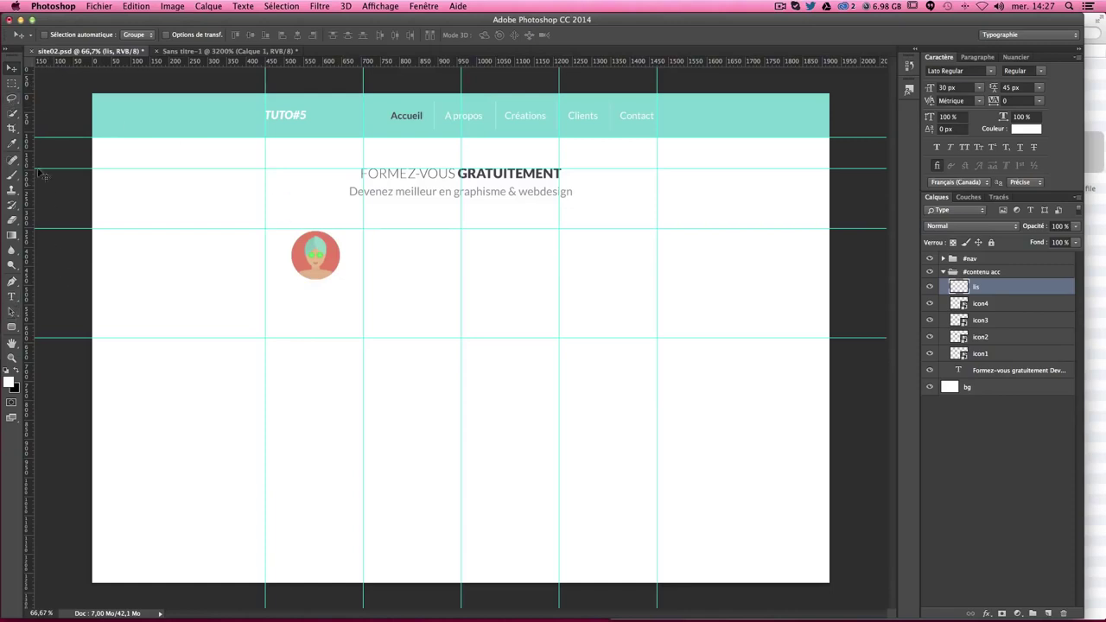
Step: Fill a tall marquee strip beside the icon with the heading's dark grey
{"action": "left_click", "coordinate": [12, 83]}
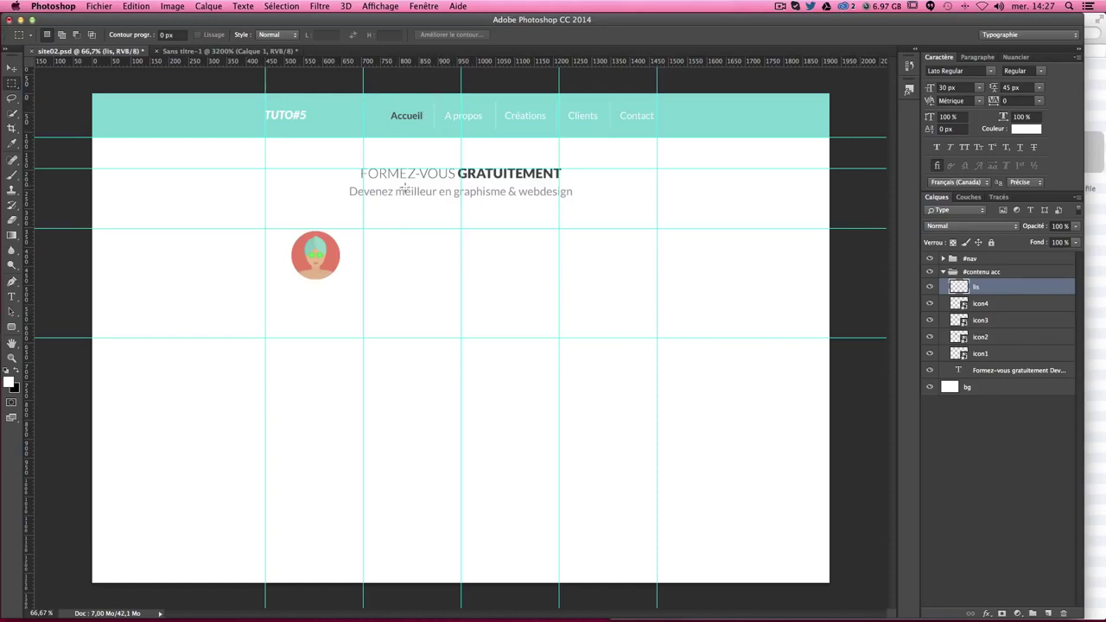
{"action": "left_click_drag", "start_coordinate": [401, 226], "coordinate": [402, 341]}
{"action": "left_click", "coordinate": [12, 384]}
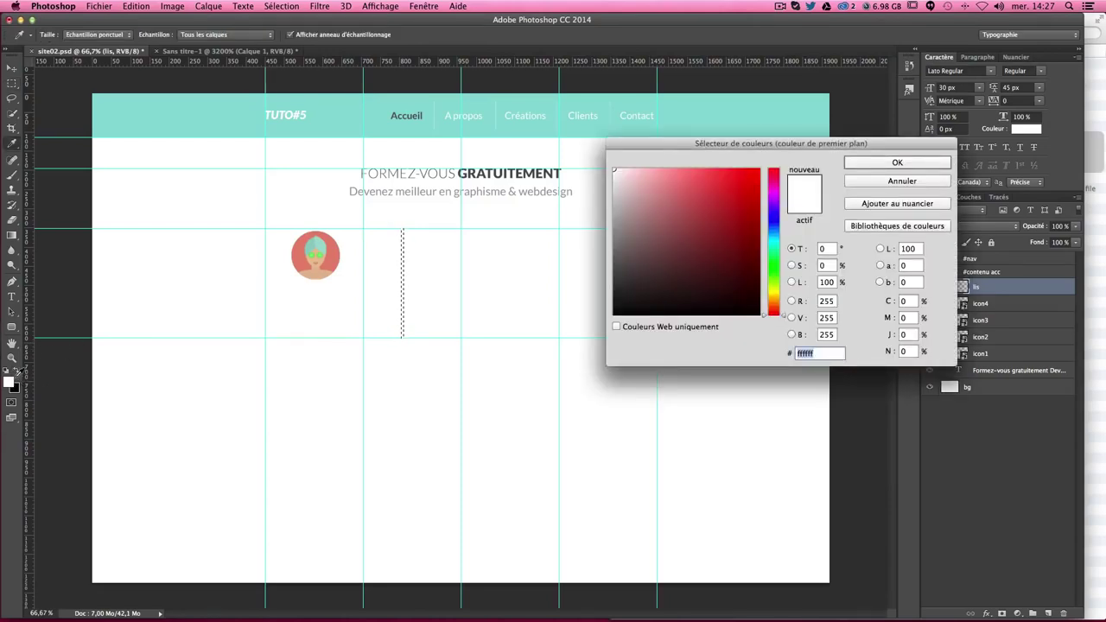
{"action": "key", "text": "Return"}
{"action": "left_click", "coordinate": [8, 382]}
{"action": "left_click", "coordinate": [476, 177]}
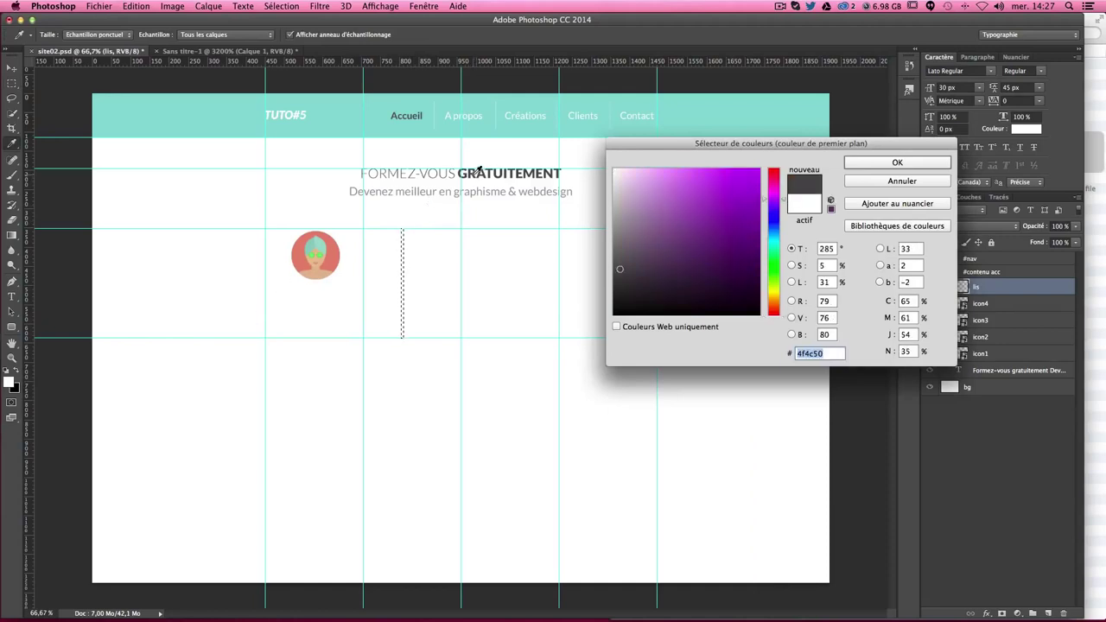
{"action": "key", "text": "Return"}
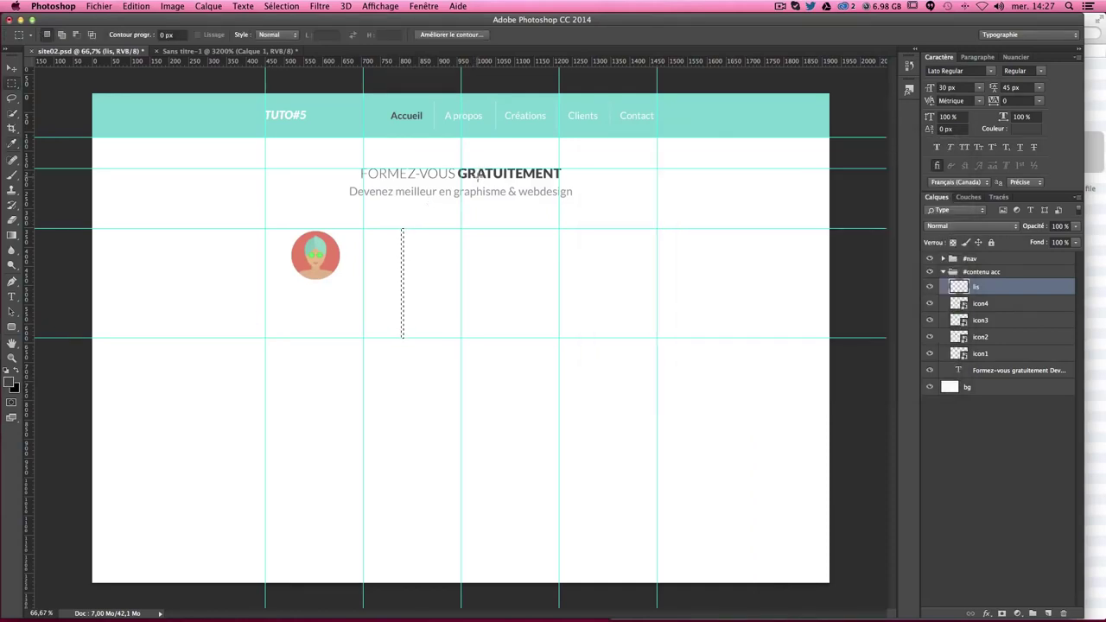
{"action": "key", "text": "m"}
{"action": "key", "text": "shift+F5"}
{"action": "key", "text": "Return"}
{"action": "left_click", "coordinate": [427, 253]}
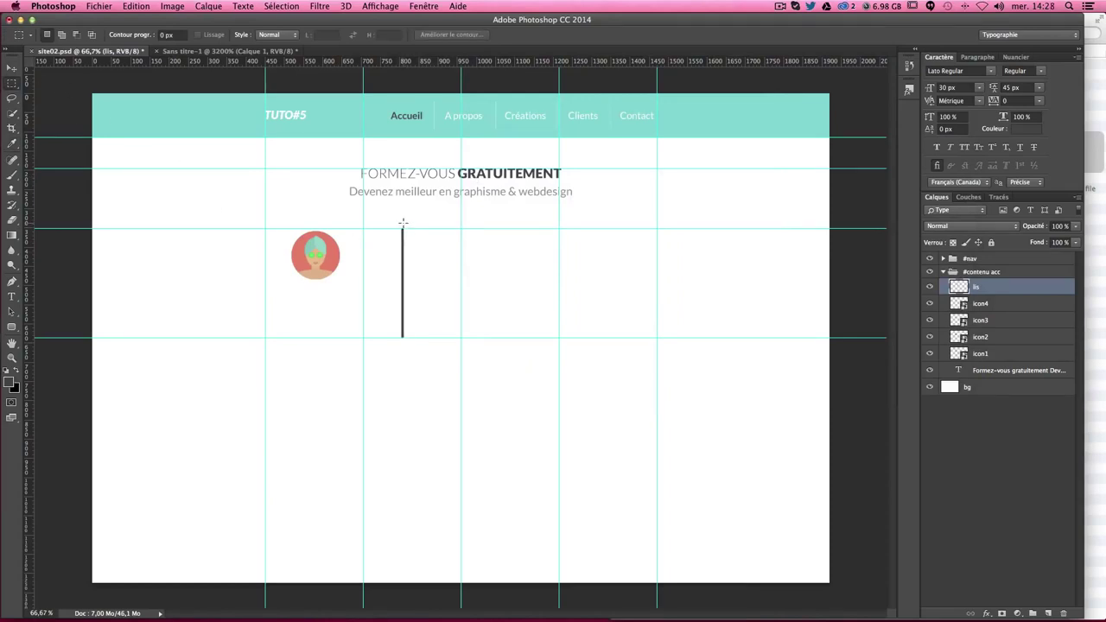
Step: Zoom in and trim the grey bar down to a thin vertical line
{"action": "key", "text": "super+plus"}
{"action": "key", "text": "super+plus"}
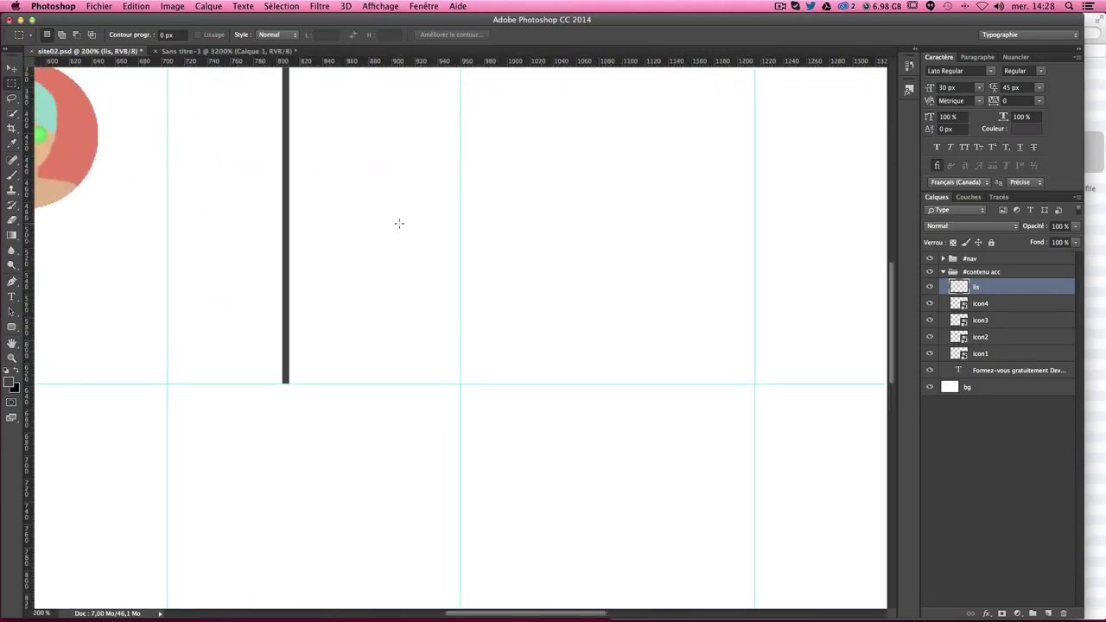
{"action": "scroll", "coordinate": [369, 194], "scroll_direction": "up", "scroll_amount": 3}
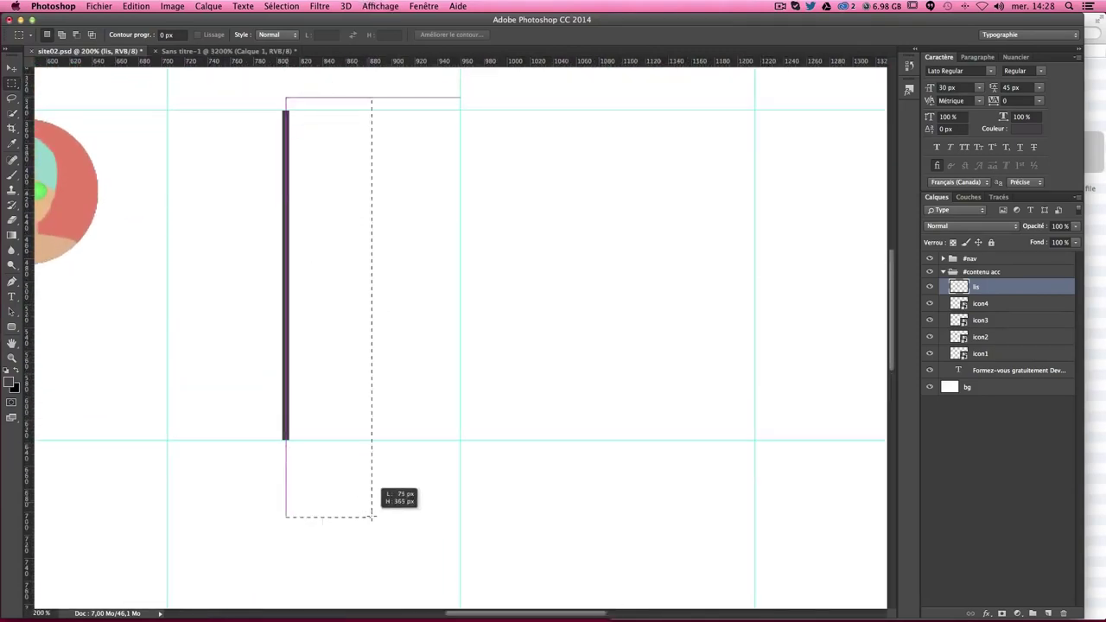
{"action": "left_click_drag", "start_coordinate": [286, 97], "coordinate": [372, 517]}
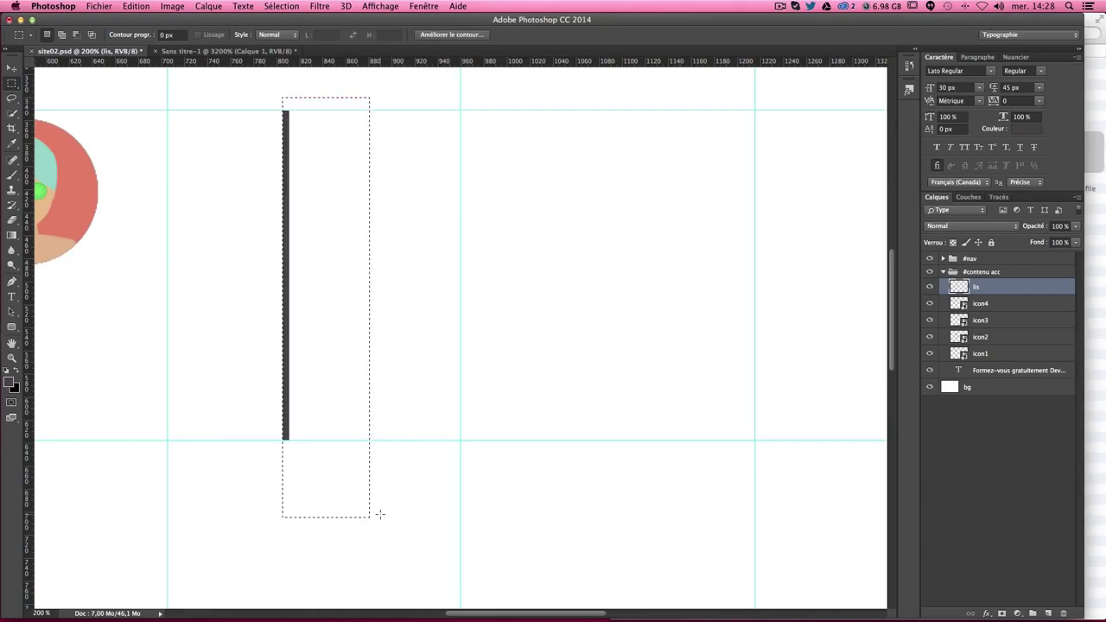
{"action": "key", "text": "Delete"}
{"action": "key", "text": "Left"}
{"action": "key", "text": "Left"}
{"action": "key", "text": "Left"}
{"action": "left_click", "coordinate": [380, 427]}
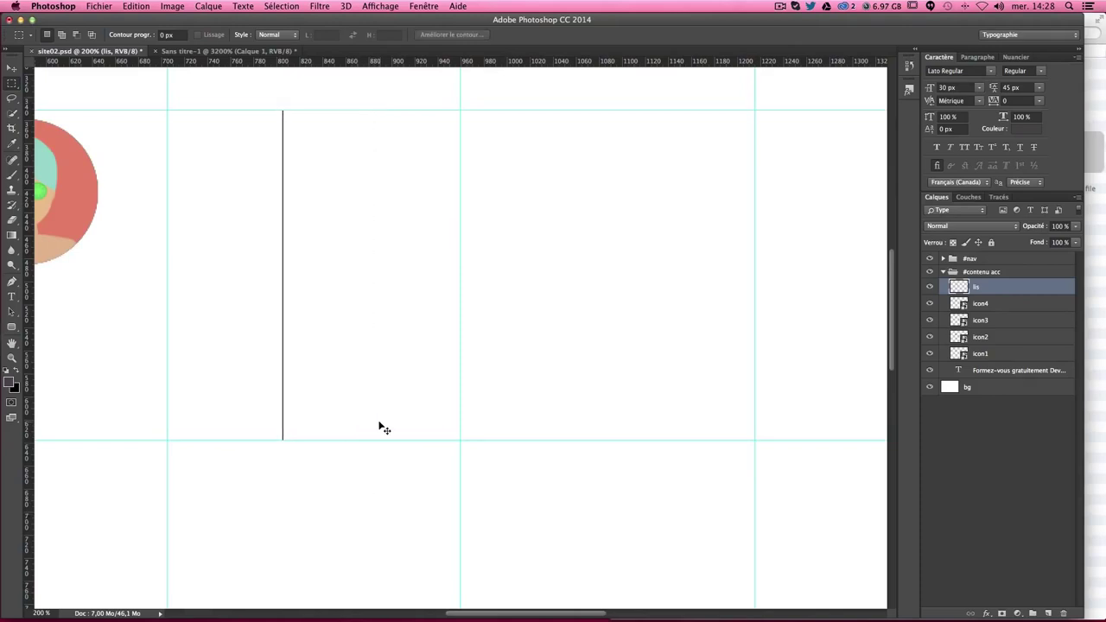
{"action": "key", "text": "super+minus"}
{"action": "key", "text": "super+minus"}
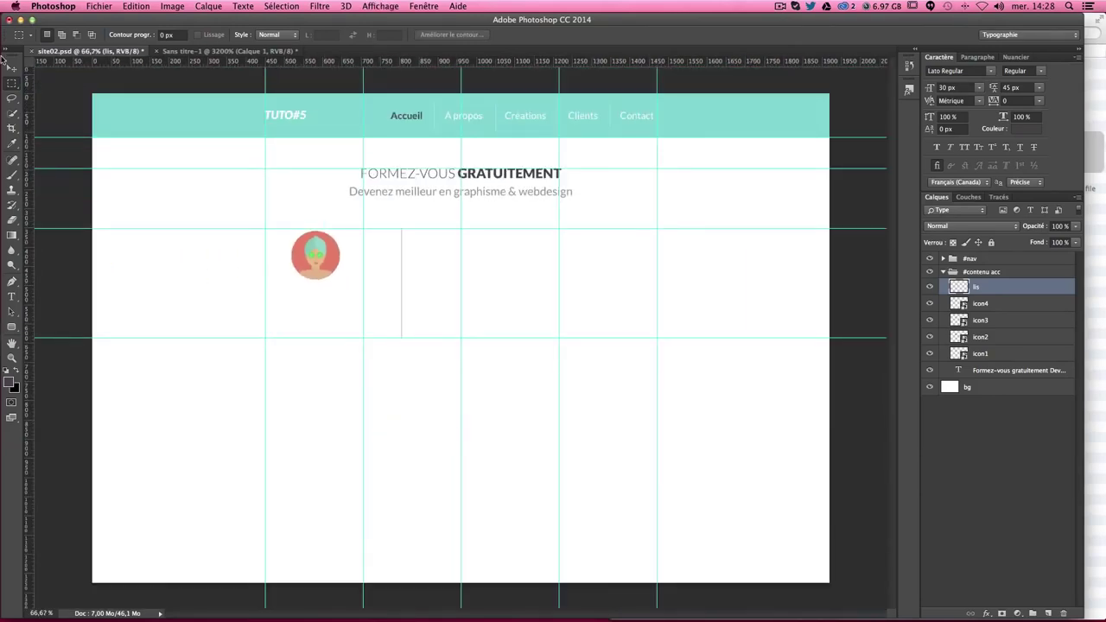
Step: Move the separator line left onto the column guide, checking it with guides hidden and shown
{"action": "key", "text": "super+plus"}
{"action": "left_click", "coordinate": [12, 68]}
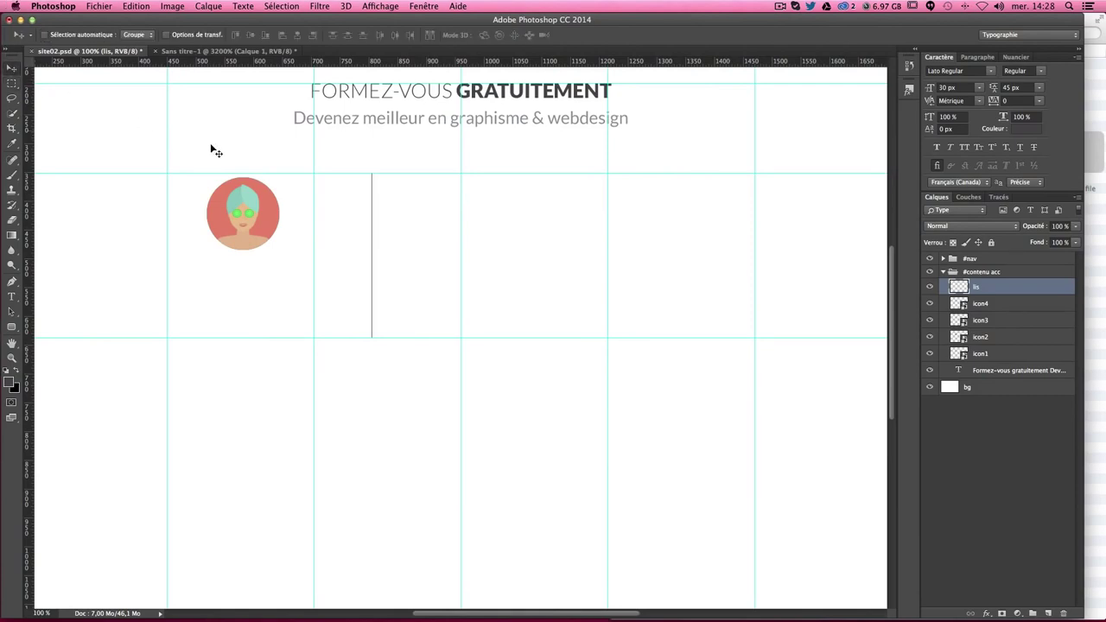
{"action": "left_click_drag", "start_coordinate": [402, 231], "coordinate": [341, 224]}
{"action": "key", "text": "ctrl+semicolon"}
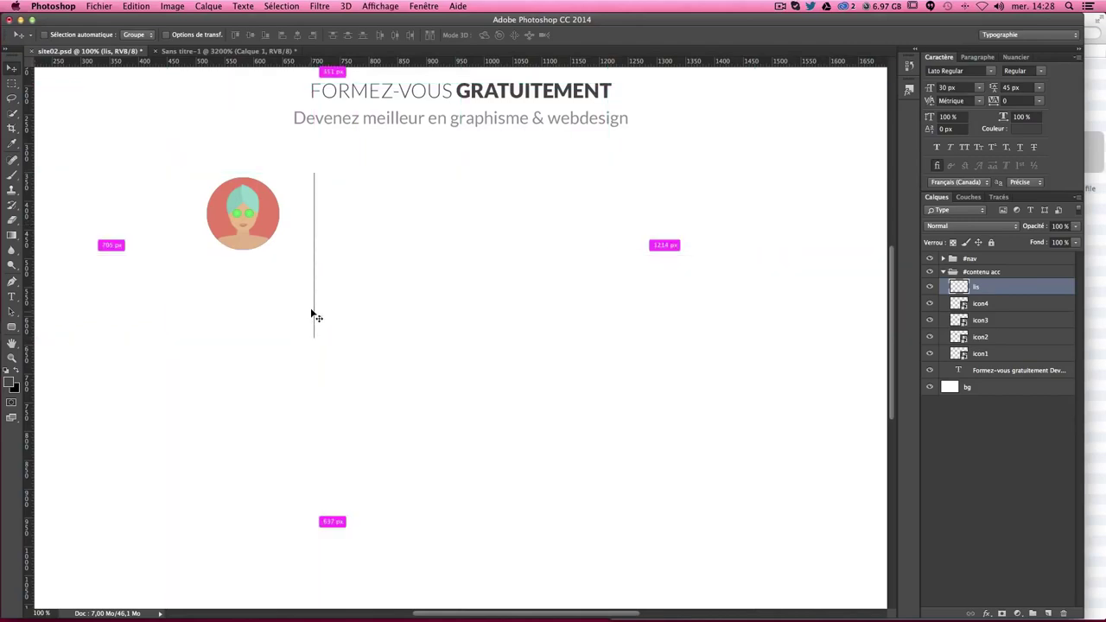
{"action": "key", "text": "ctrl+semicolon"}
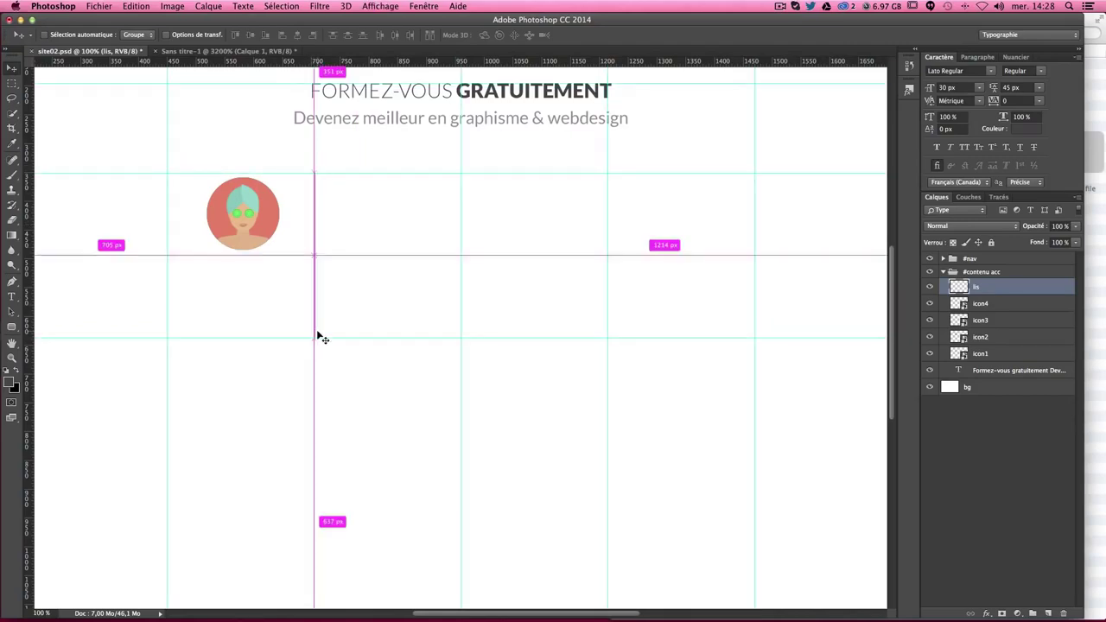
{"action": "key", "text": "ctrl+semicolon"}
{"action": "key", "text": "ctrl+semicolon"}
{"action": "key", "text": "ctrl+semicolon"}
{"action": "key", "text": "ctrl+semicolon"}
{"action": "key", "text": "ctrl+semicolon"}
{"action": "key", "text": "ctrl+semicolon"}
{"action": "key", "text": "ctrl+semicolon"}
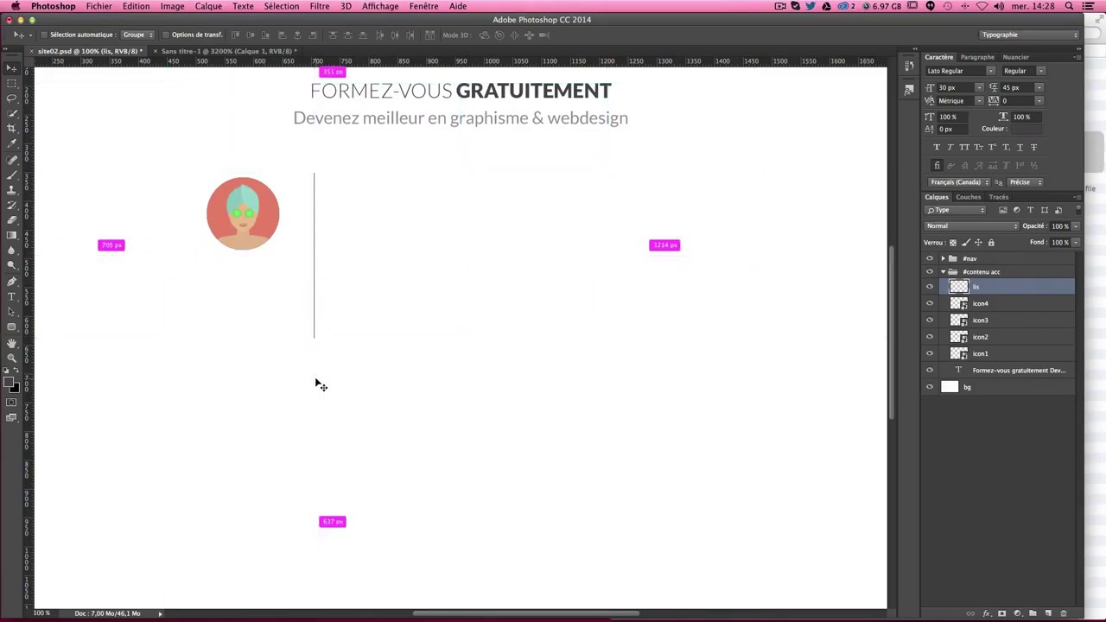
{"action": "key", "text": "ctrl+semicolon"}
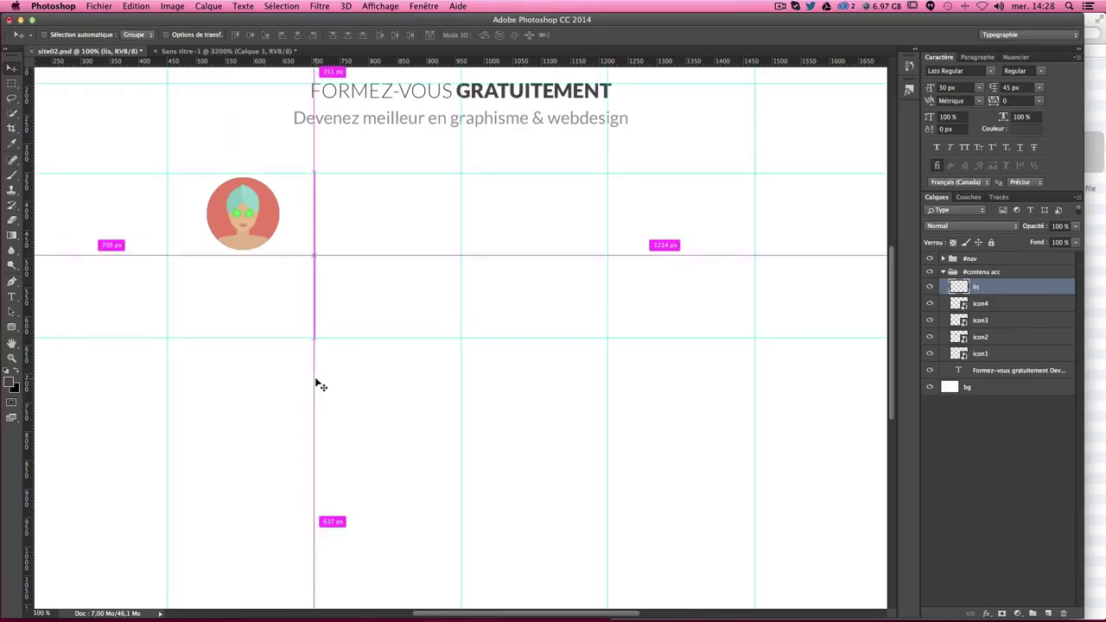
{"action": "key", "text": "ctrl+semicolon"}
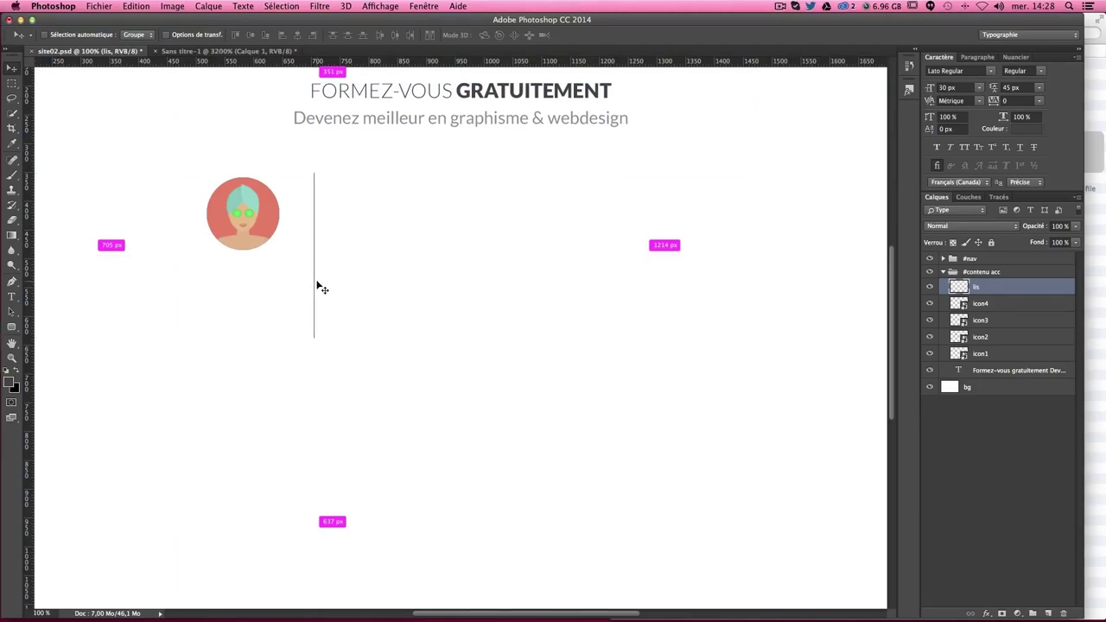
{"action": "key", "text": "ctrl+semicolon"}
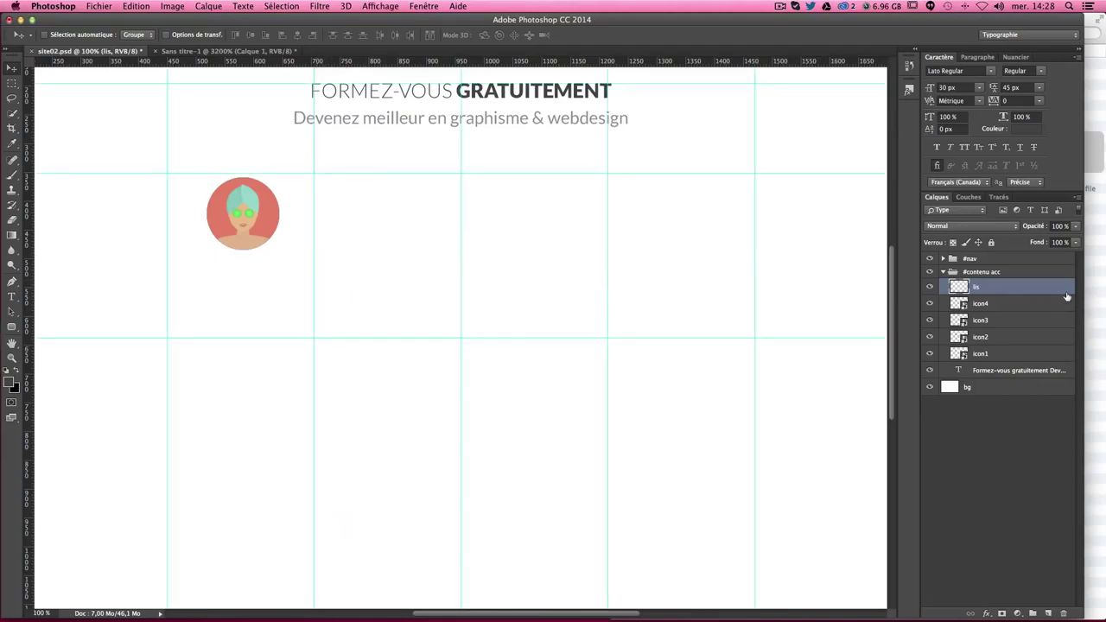
Step: Tag the lis layer violet and duplicate the line onto the next column guide
{"action": "right_click", "coordinate": [932, 288]}
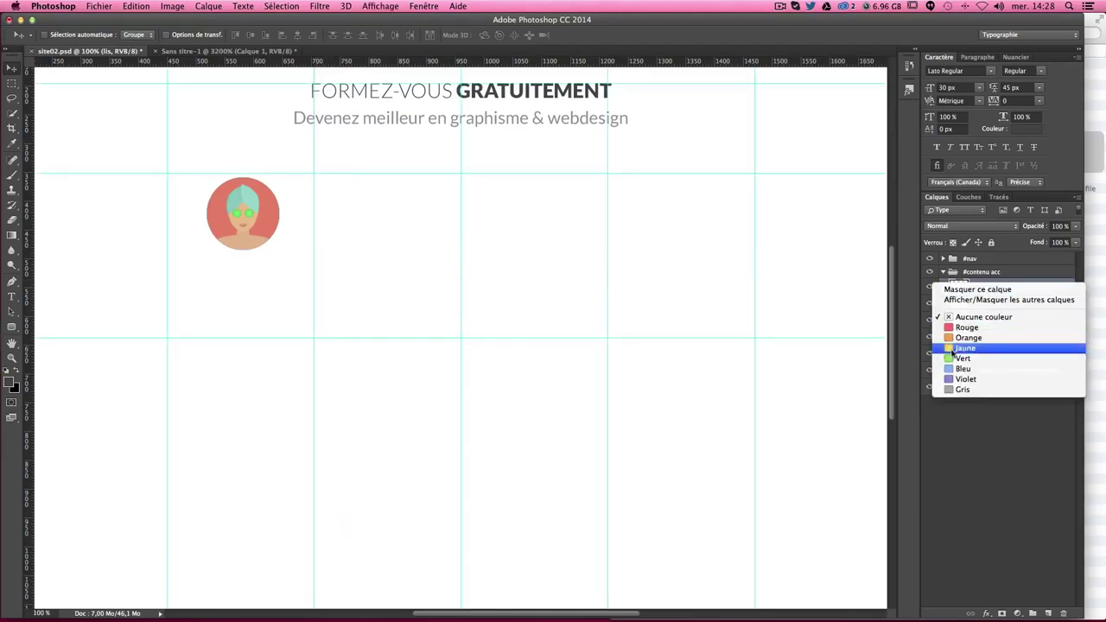
{"action": "left_click", "coordinate": [961, 388]}
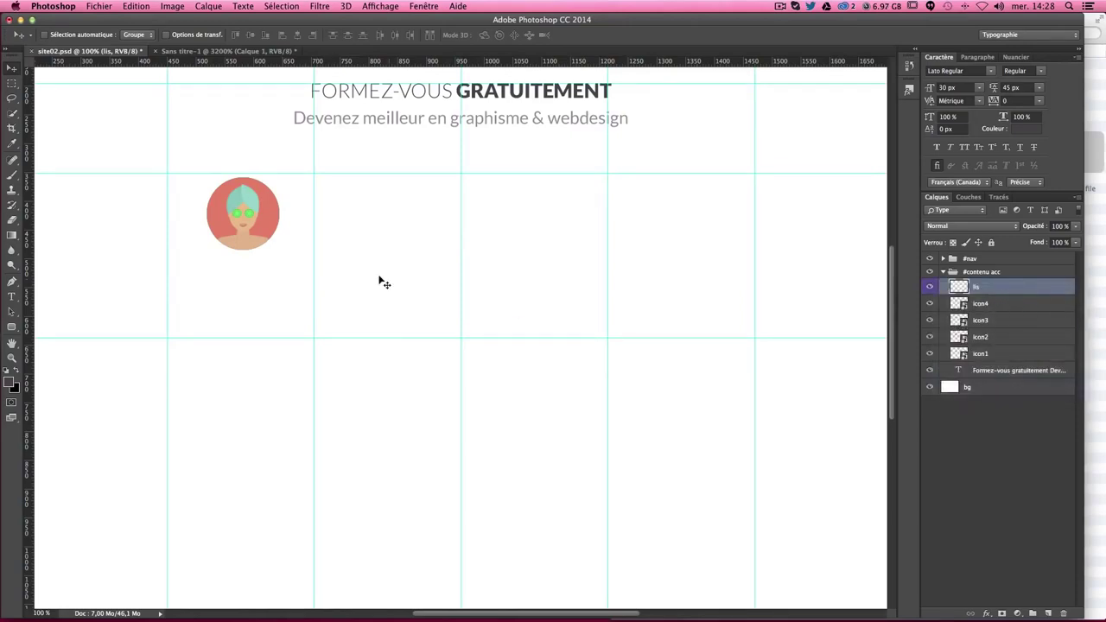
{"action": "left_click_drag", "start_coordinate": [334, 263], "coordinate": [500, 276]}
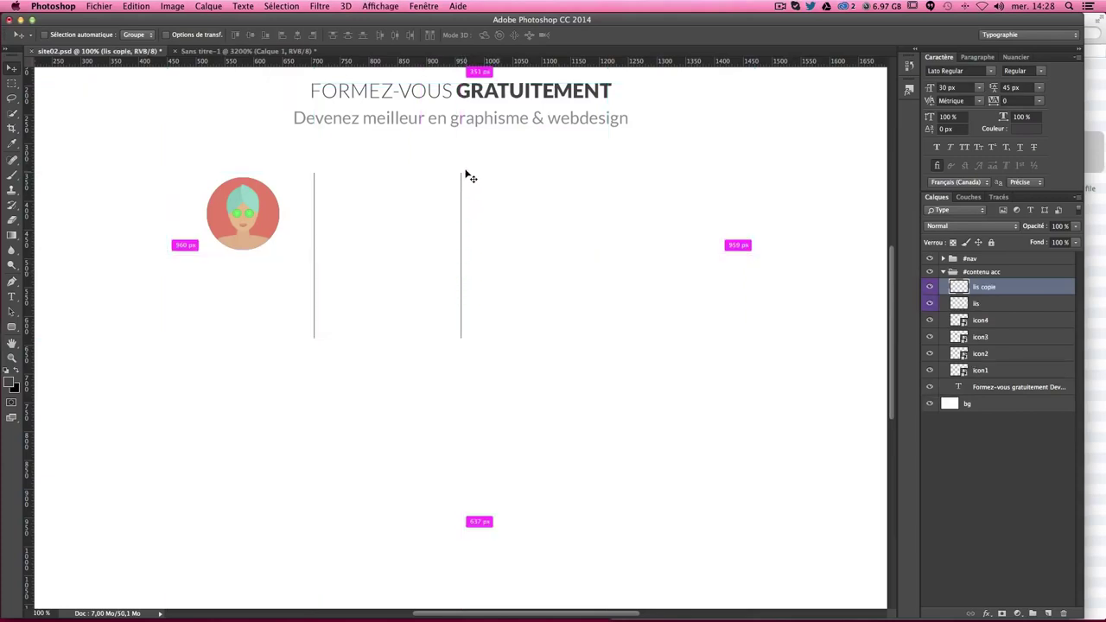
{"action": "left_click_drag", "start_coordinate": [464, 298], "coordinate": [461, 299]}
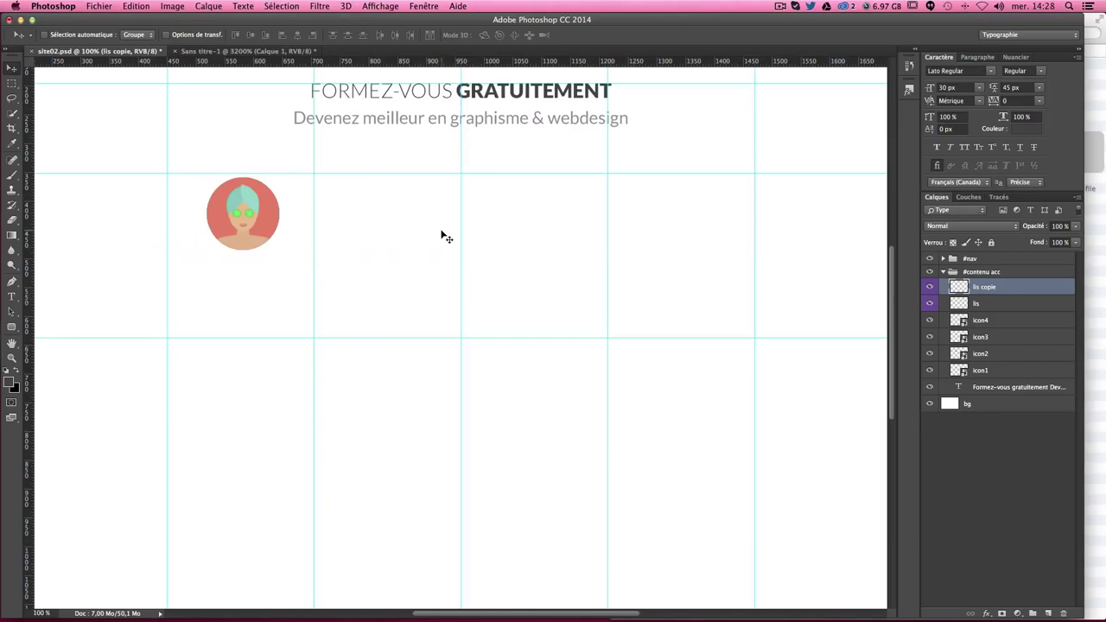
{"action": "left_click_drag", "start_coordinate": [436, 242], "coordinate": [587, 248]}
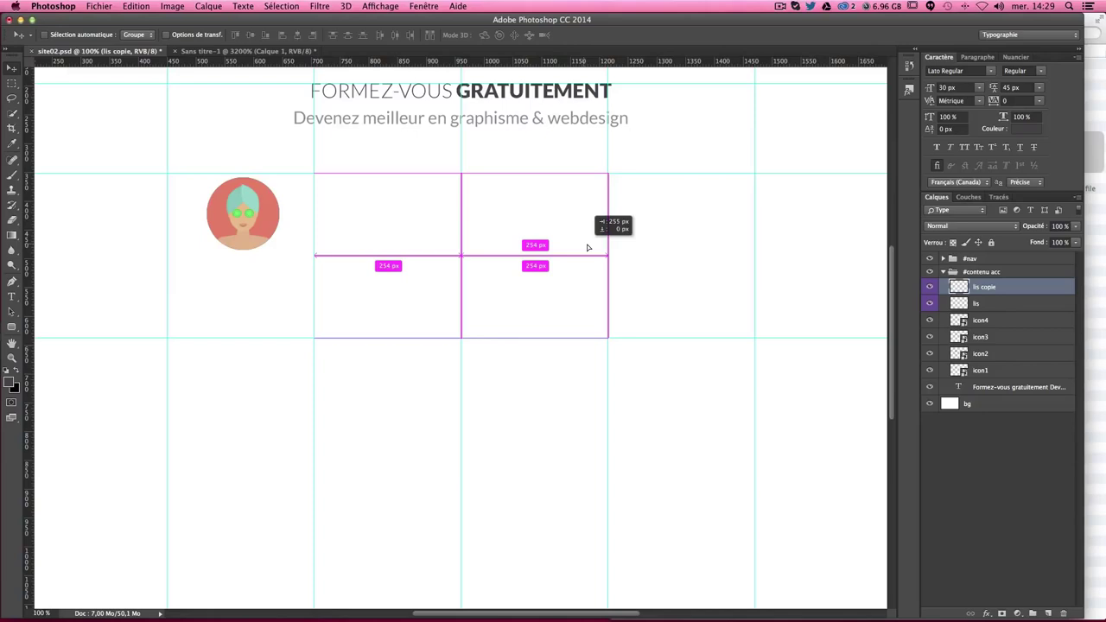
Step: Duplicate the divider line into a third column as 'lis copie 2', checking it with guides toggled
{"action": "left_click_drag", "start_coordinate": [587, 248], "coordinate": [640, 254]}
{"action": "key", "text": "ctrl"}
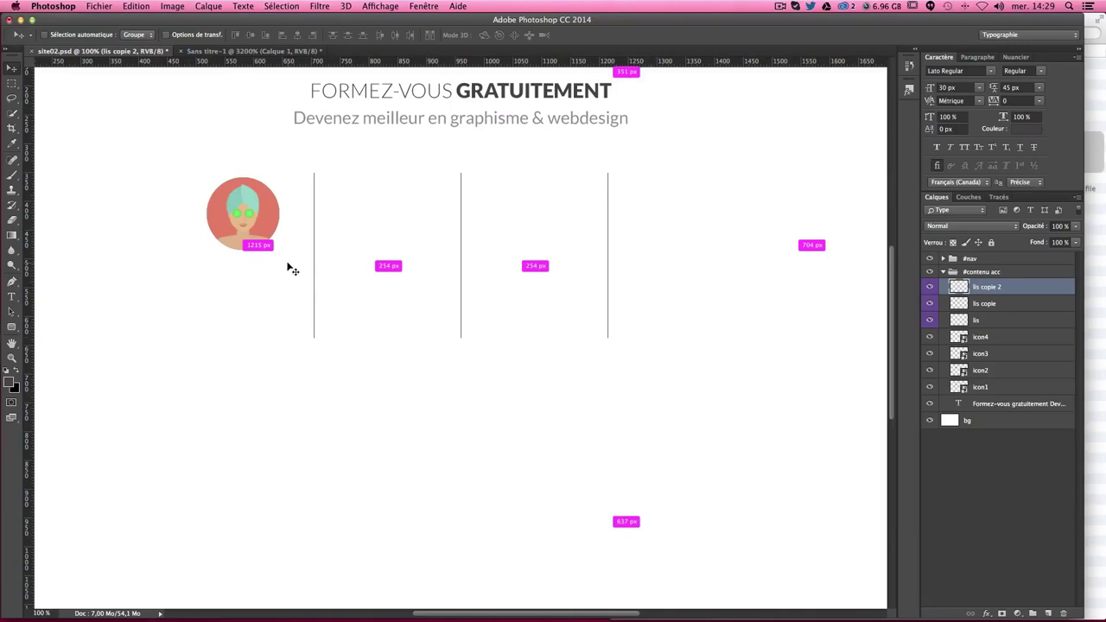
{"action": "key", "text": "ctrl+semicolon"}
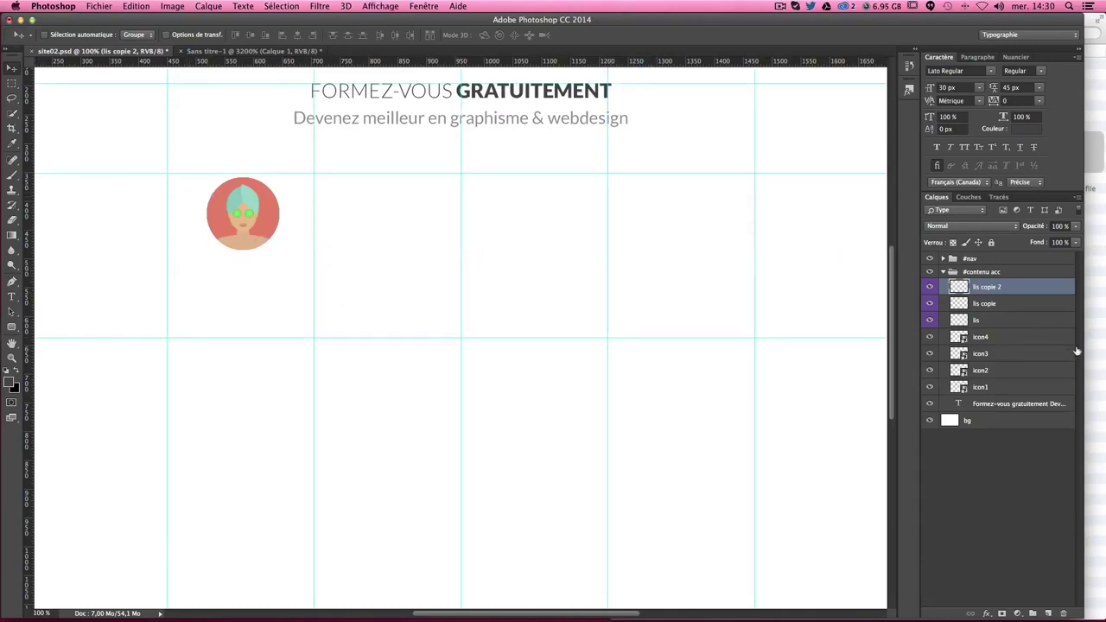
Step: Select the icon1–icon4 layers together and move the stacked icons down slightly
{"action": "left_click", "coordinate": [1002, 347]}
{"action": "left_click", "coordinate": [999, 388], "text": "shift"}
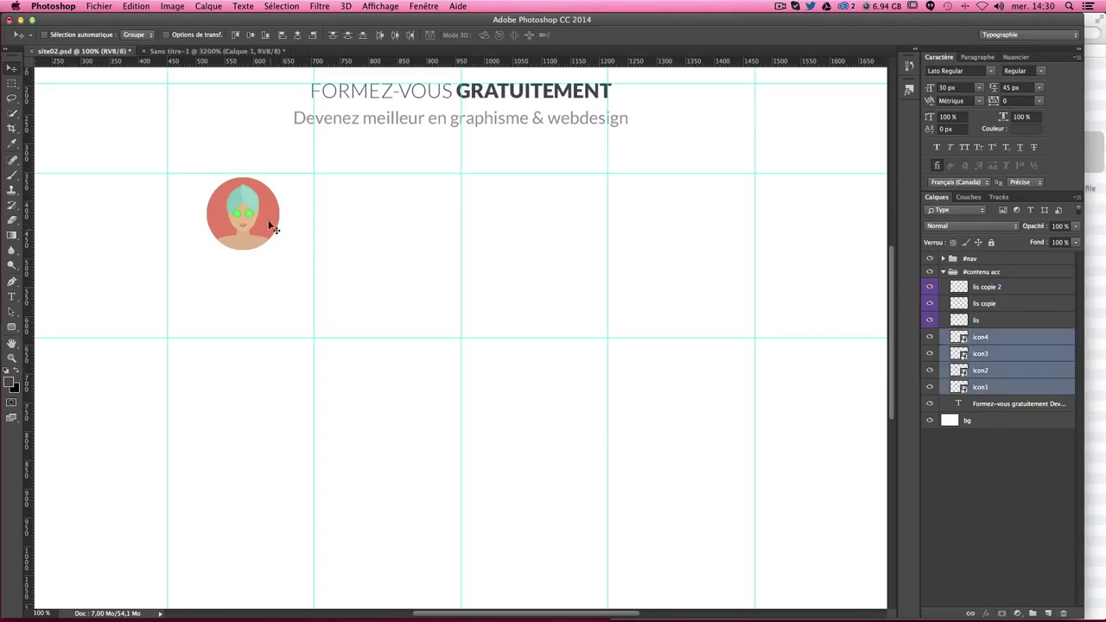
{"action": "left_click_drag", "start_coordinate": [270, 225], "coordinate": [269, 261]}
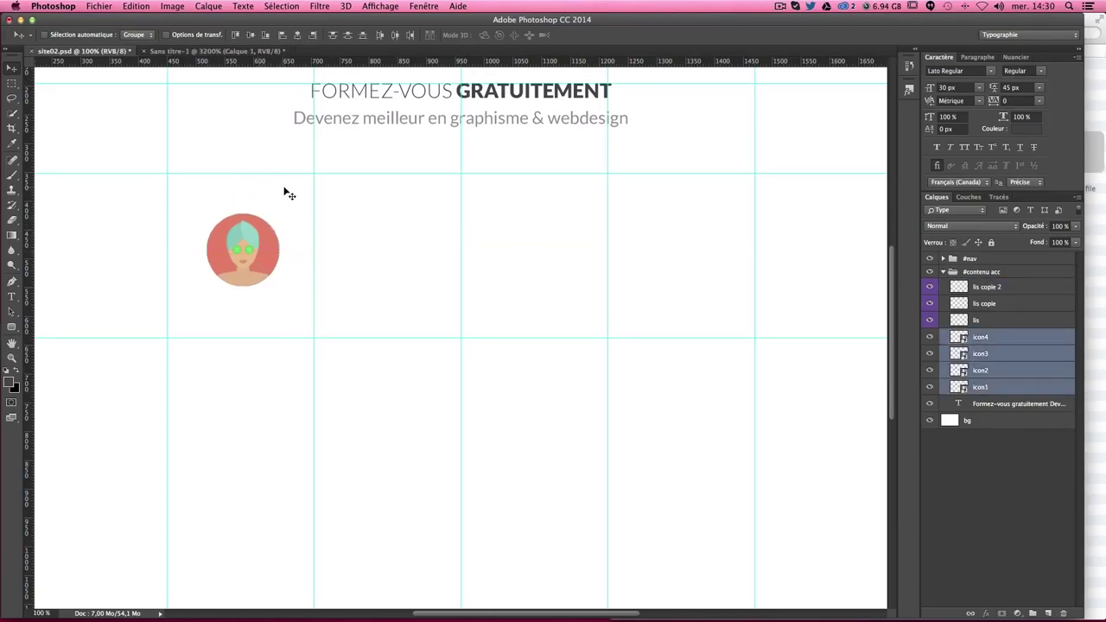
Step: Measure 15 px with a marquee and place a horizontal guide 15 px below the icon section's top
{"action": "left_click", "coordinate": [12, 84]}
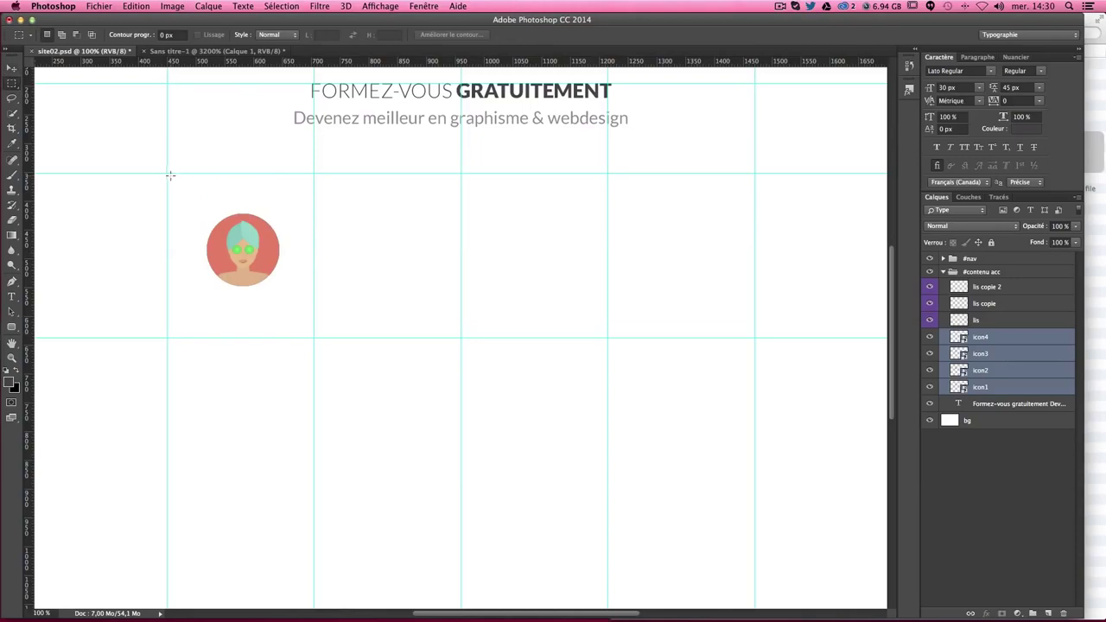
{"action": "left_click_drag", "start_coordinate": [166, 173], "coordinate": [183, 181]}
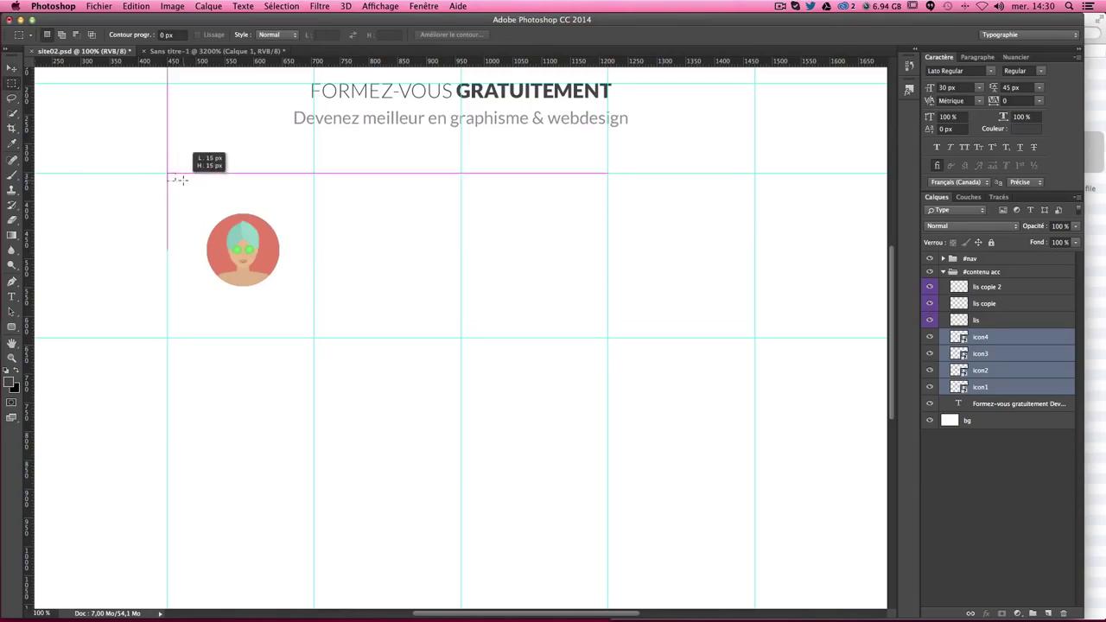
{"action": "left_click_drag", "start_coordinate": [180, 182], "coordinate": [180, 181]}
{"action": "left_click_drag", "start_coordinate": [288, 61], "coordinate": [288, 181]}
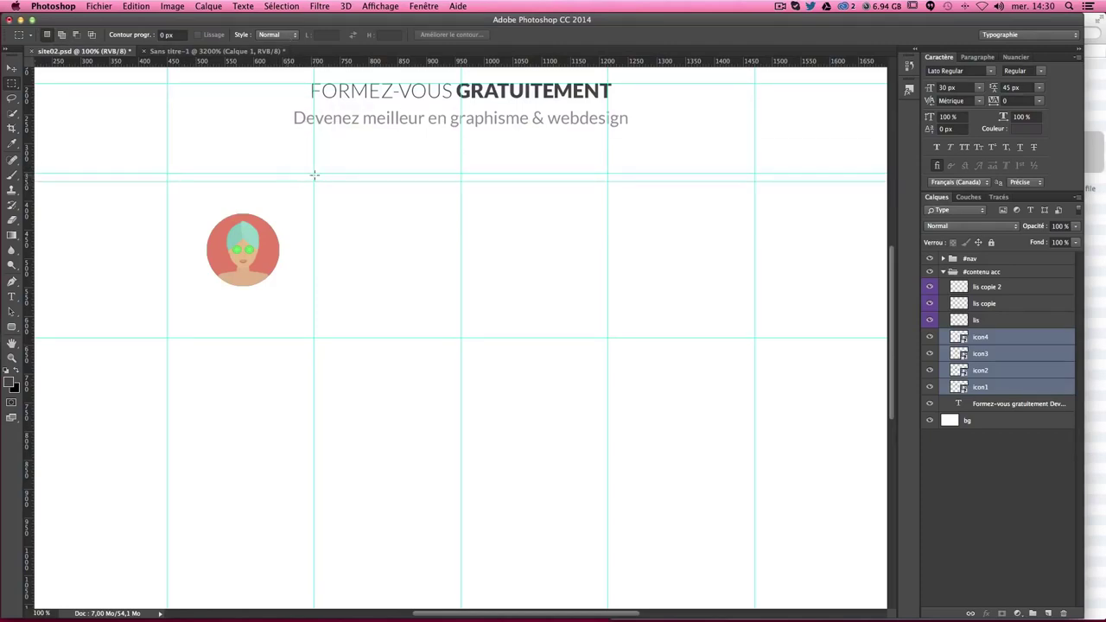
{"action": "key", "text": "ctrl+semicolon"}
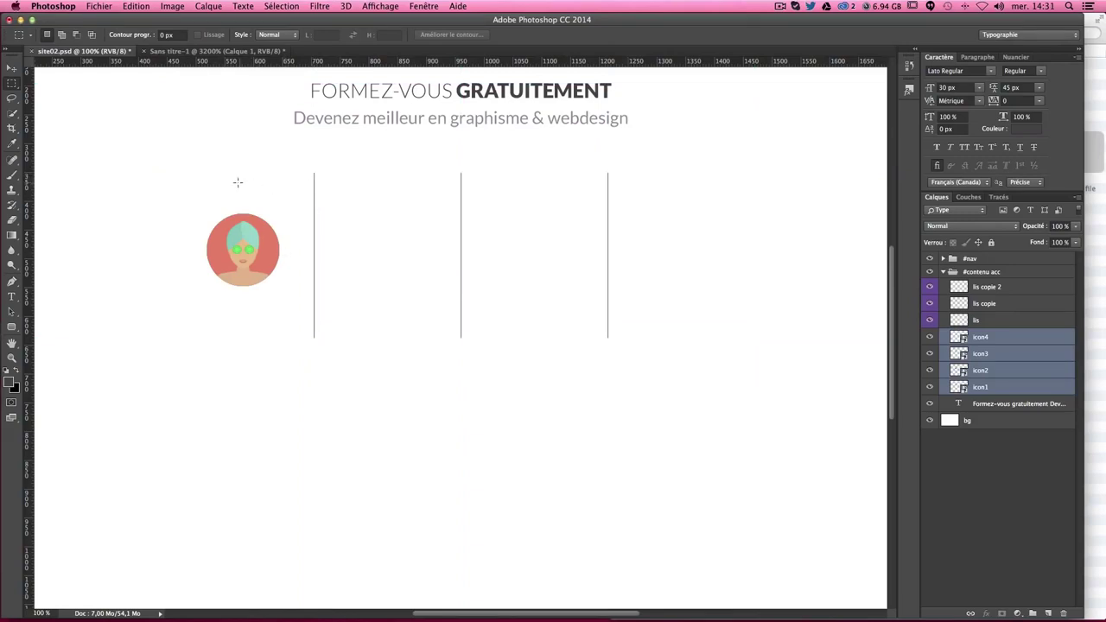
{"action": "key", "text": "ctrl+semicolon"}
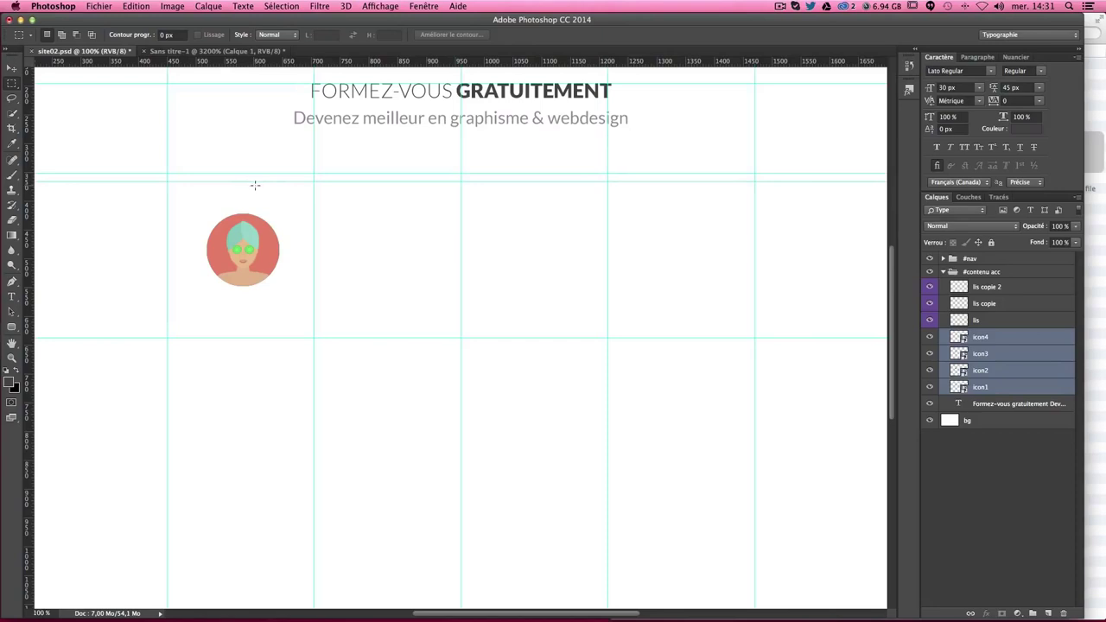
{"action": "key", "text": "ctrl+semicolon"}
{"action": "key", "text": "ctrl+semicolon"}
{"action": "key", "text": "ctrl+semicolon"}
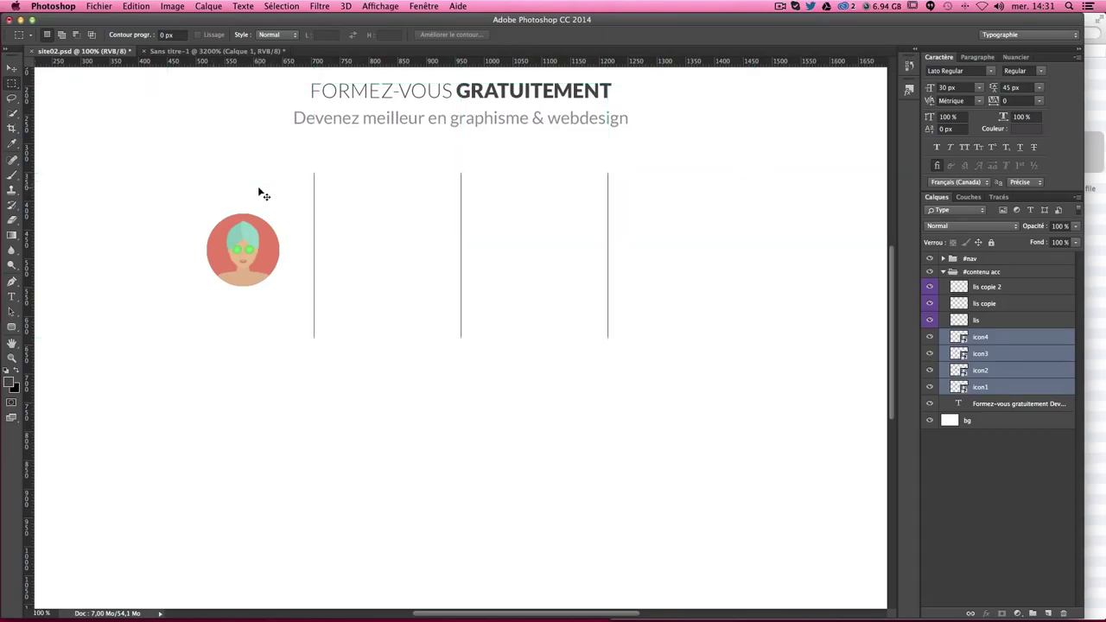
{"action": "key", "text": "ctrl+semicolon"}
{"action": "left_click", "coordinate": [12, 68]}
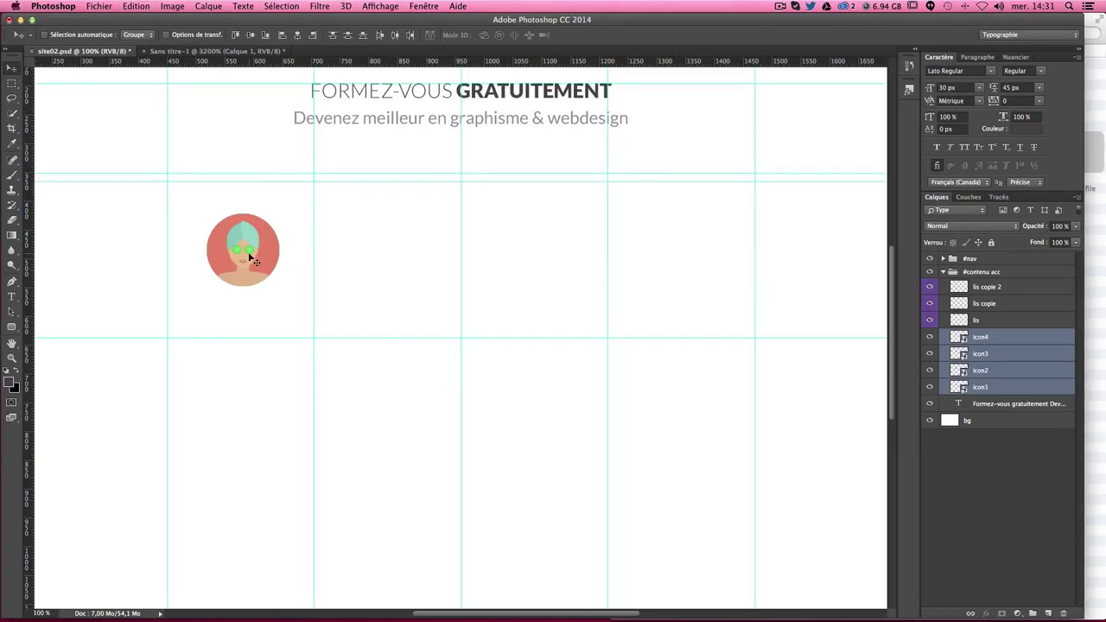
Step: Align the stacked icons to the guide and move all but the cupcake into the second column
{"action": "mouse_move", "coordinate": [249, 258]}
{"action": "left_mouse_down"}
{"action": "mouse_move", "coordinate": [259, 262]}
{"action": "mouse_move", "coordinate": [260, 234]}
{"action": "left_mouse_up"}
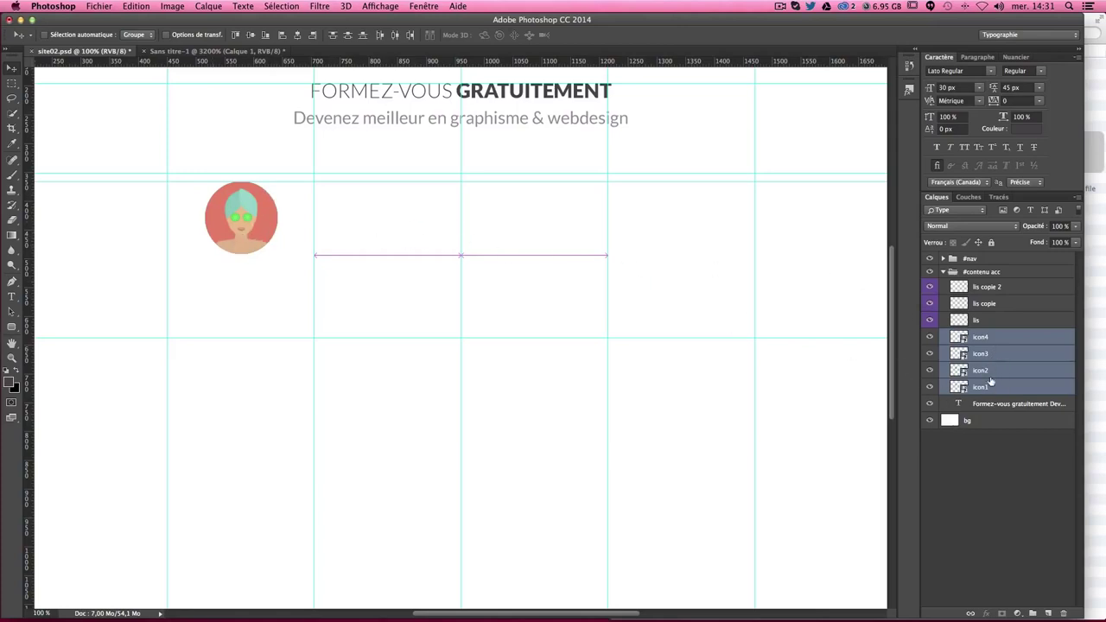
{"action": "key", "text": "super"}
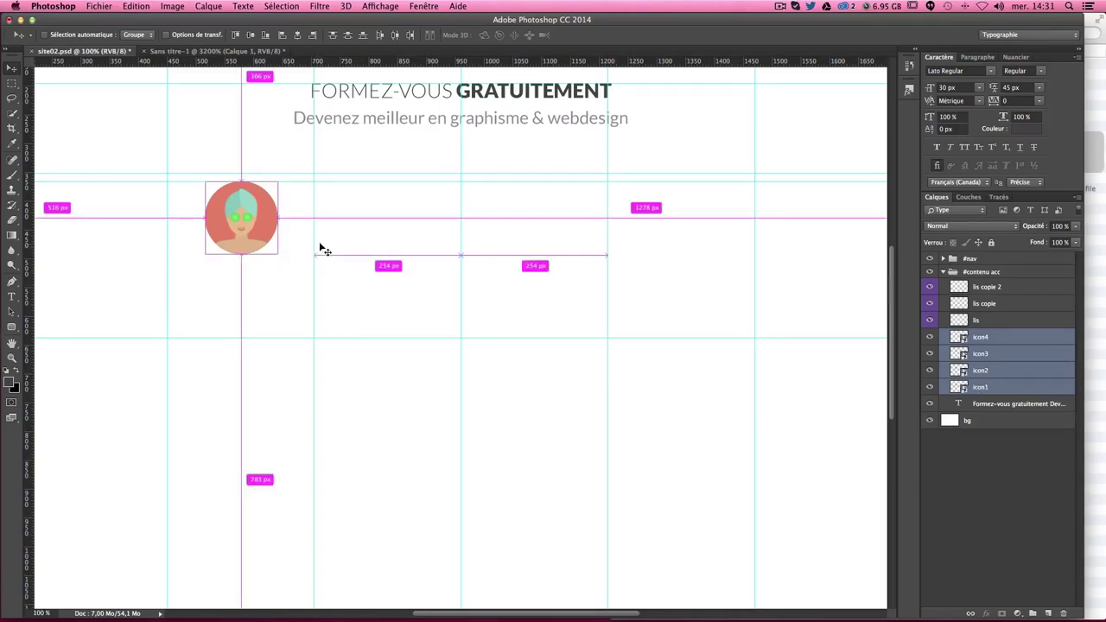
{"action": "left_click", "coordinate": [983, 389], "text": "super"}
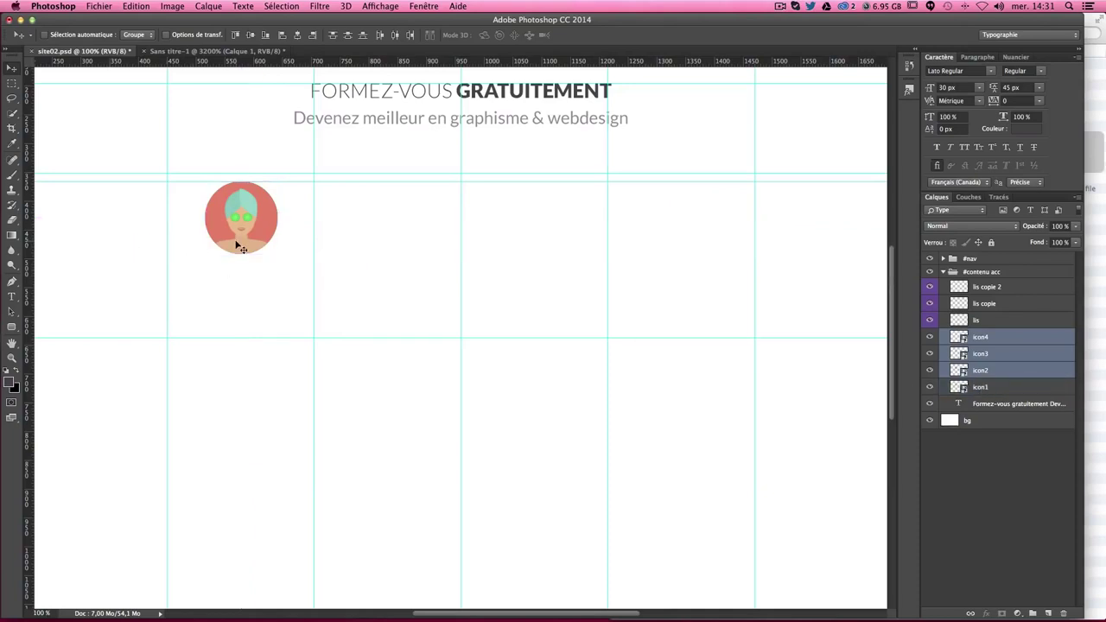
{"action": "left_click_drag", "start_coordinate": [237, 244], "coordinate": [387, 255]}
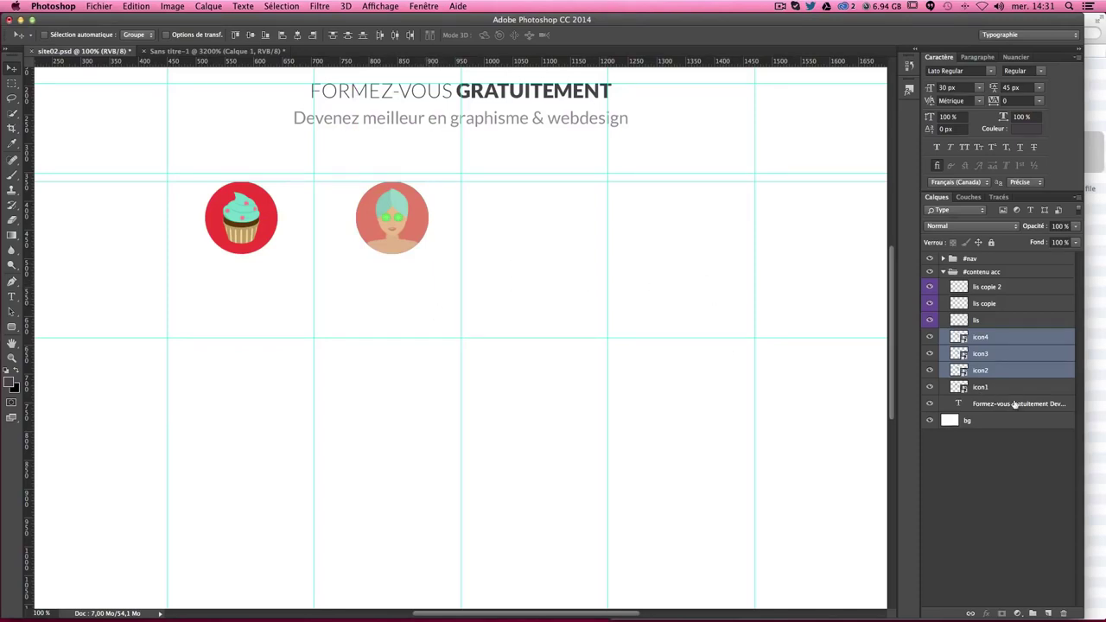
Step: Leave the rocket in column two, the lollipop in column three, and the avatar in column four
{"action": "key", "text": "super"}
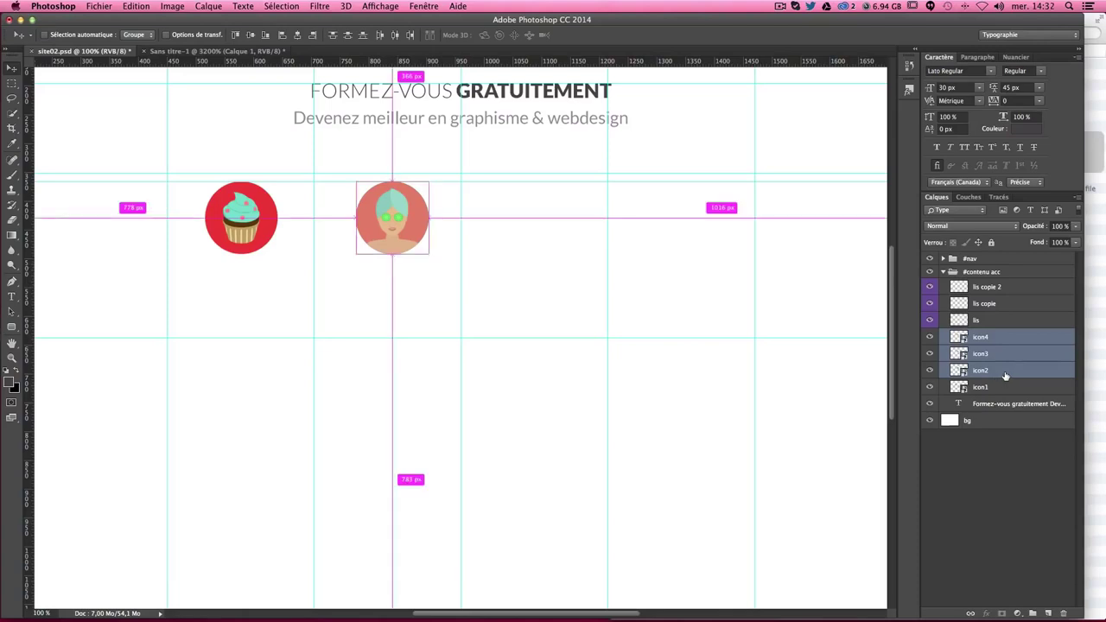
{"action": "left_click", "coordinate": [1005, 375], "text": "super"}
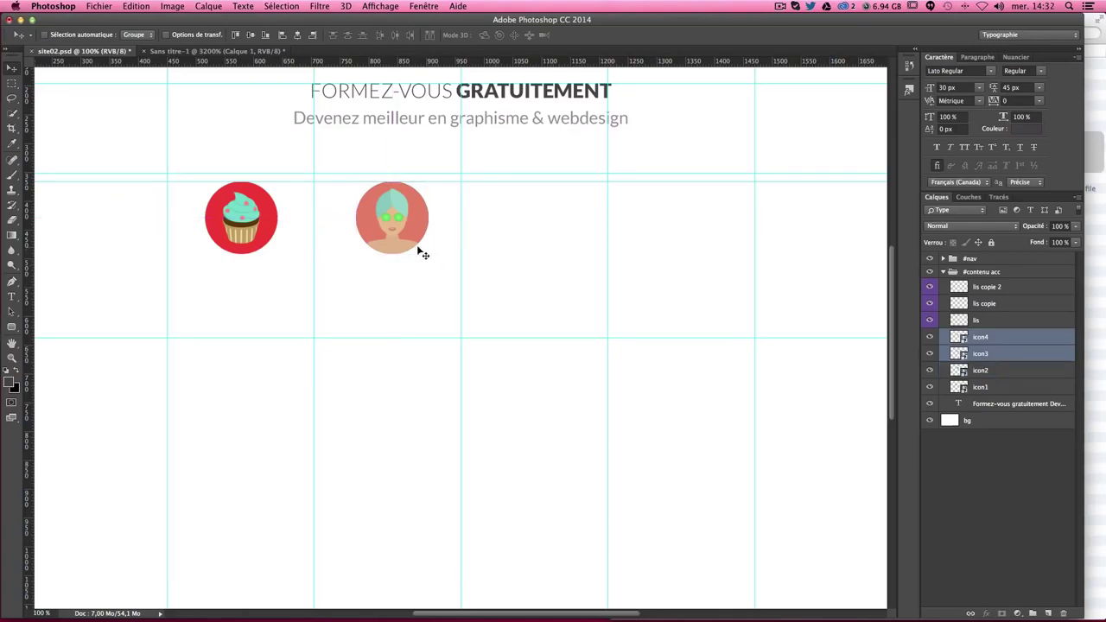
{"action": "left_click_drag", "start_coordinate": [419, 249], "coordinate": [553, 250]}
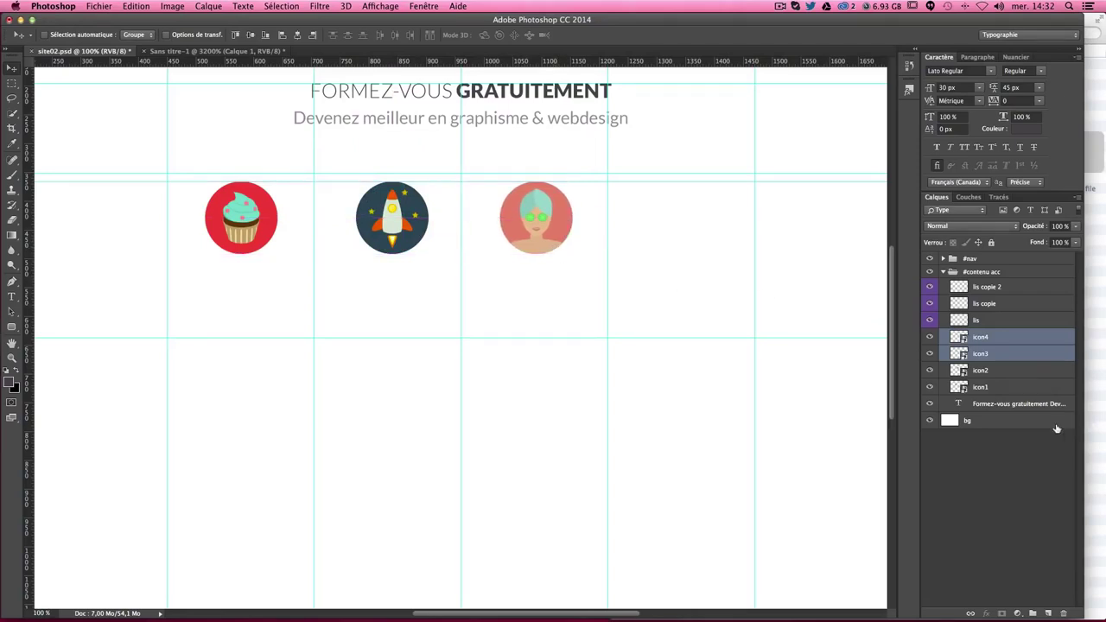
{"action": "left_click", "coordinate": [999, 354], "text": "super"}
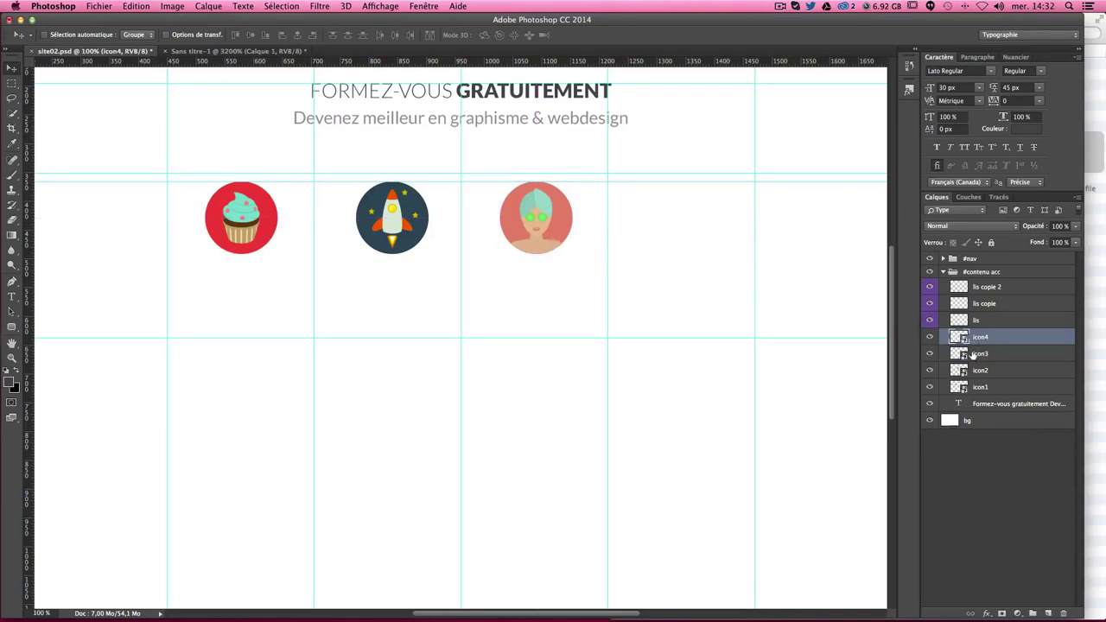
{"action": "left_click_drag", "start_coordinate": [542, 257], "coordinate": [691, 259]}
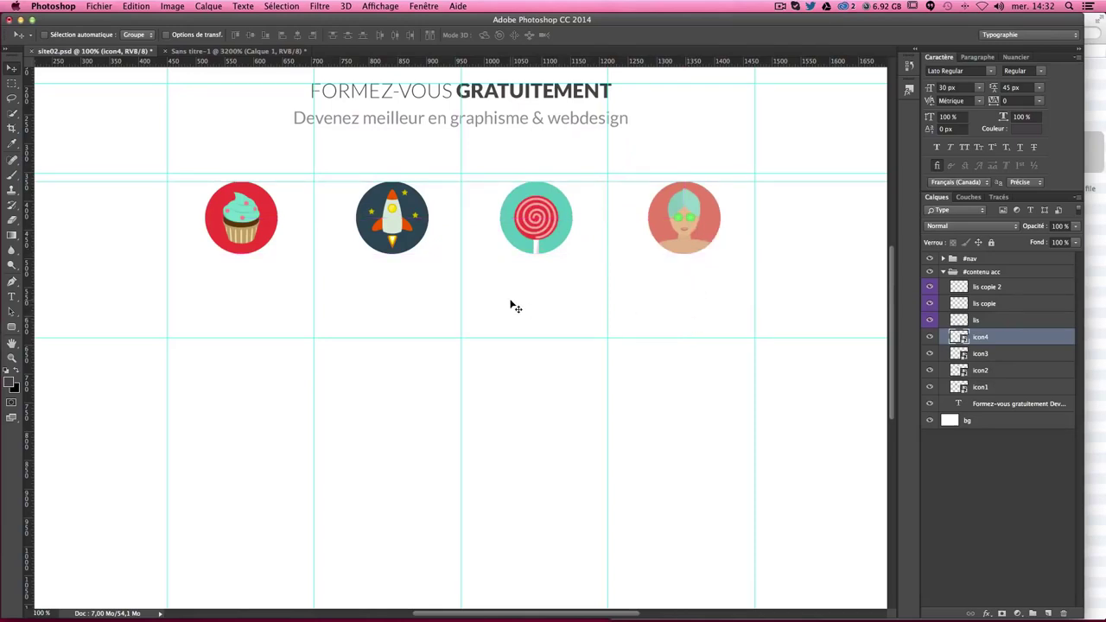
{"action": "key", "text": "super"}
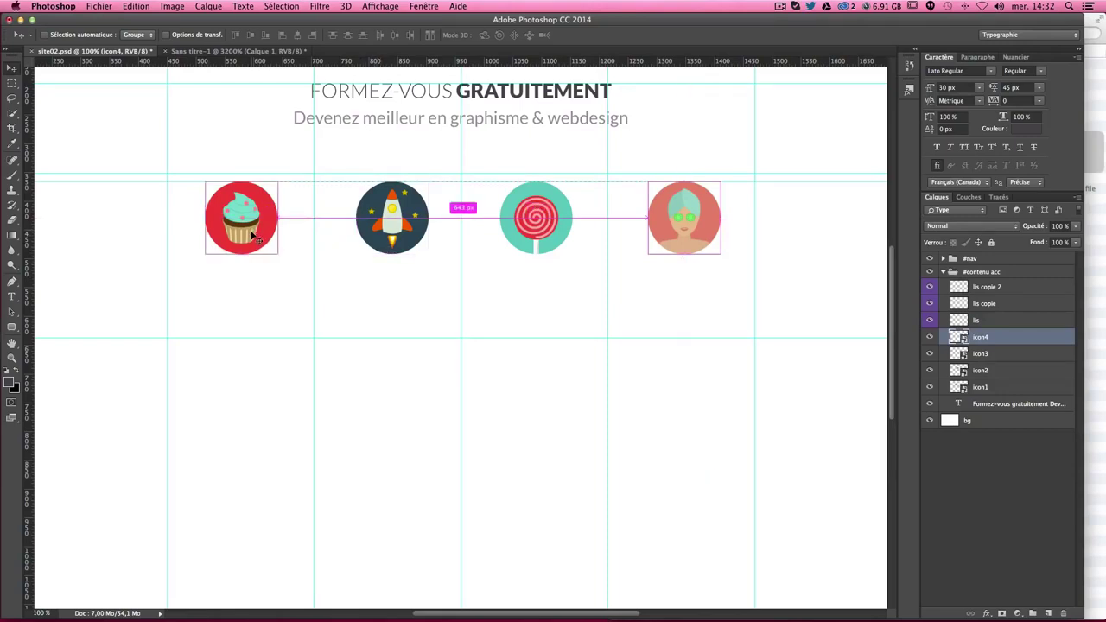
Step: Nudge the rocket icon two pixels and the lollipop icon one pixel left to centre them
{"action": "left_click", "coordinate": [683, 220], "text": "ctrl"}
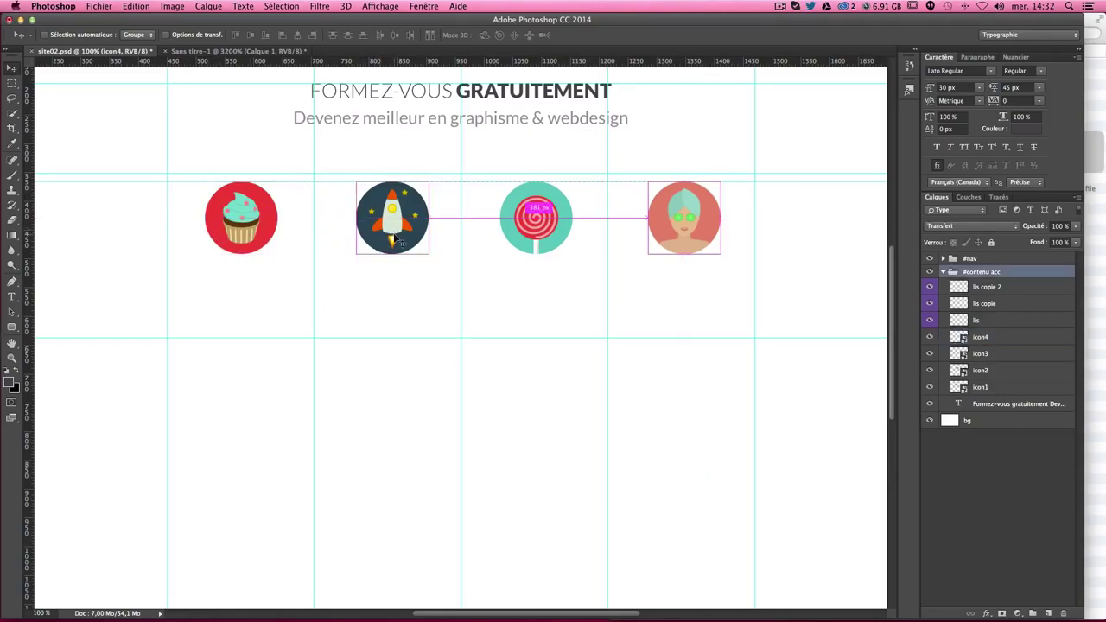
{"action": "left_click", "coordinate": [990, 354]}
{"action": "left_click", "coordinate": [1008, 372]}
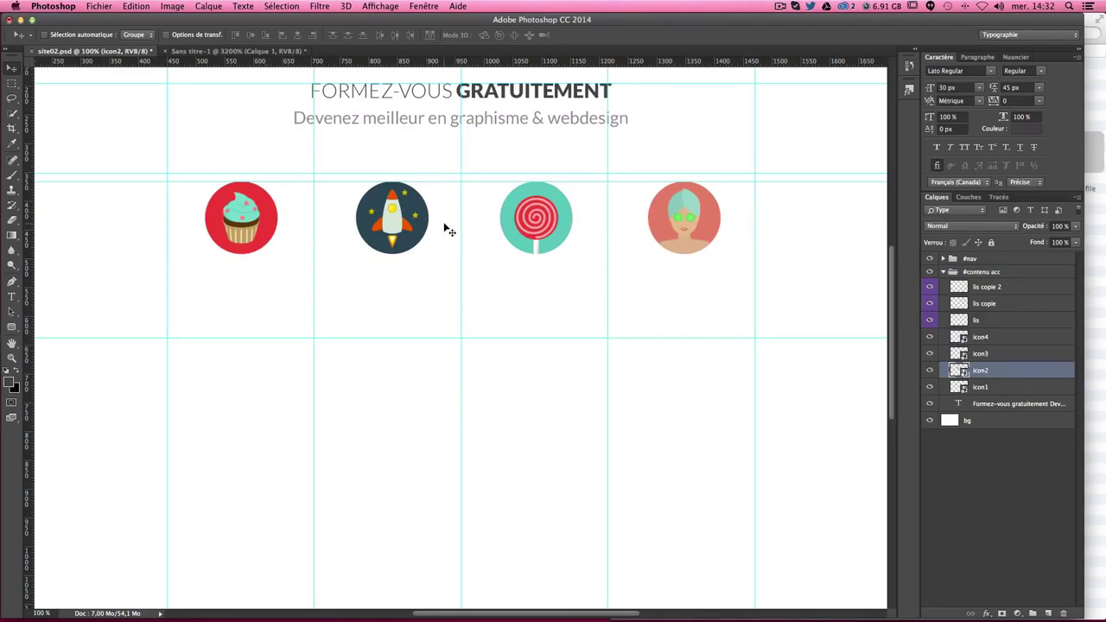
{"action": "key", "text": "Left"}
{"action": "key", "text": "Left"}
{"action": "key", "text": "Left"}
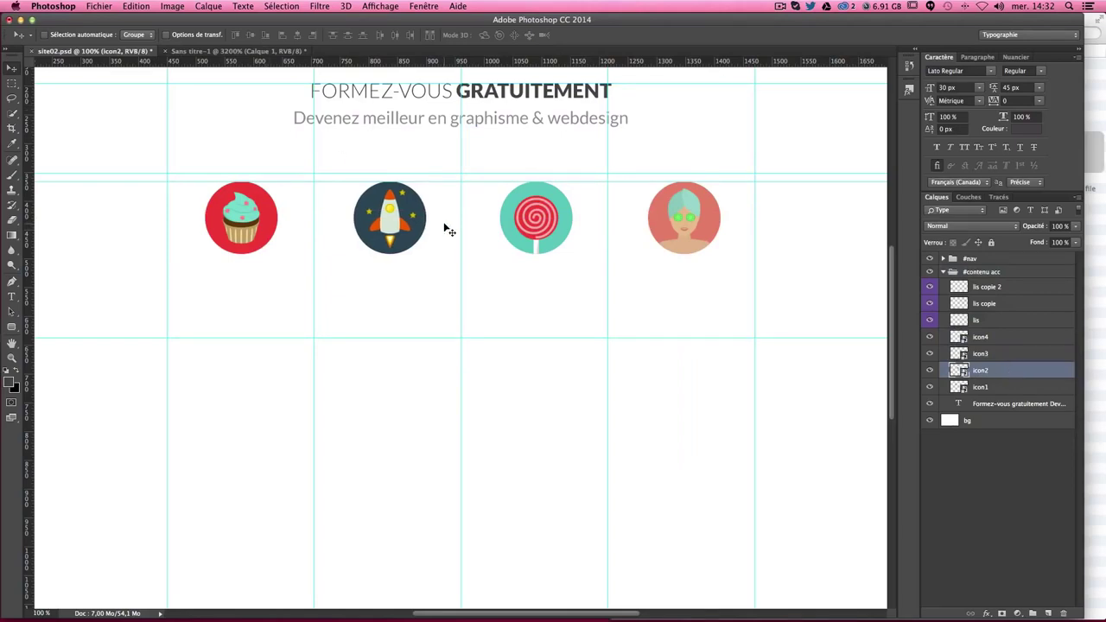
{"action": "key", "text": "Left"}
{"action": "left_click", "coordinate": [991, 356]}
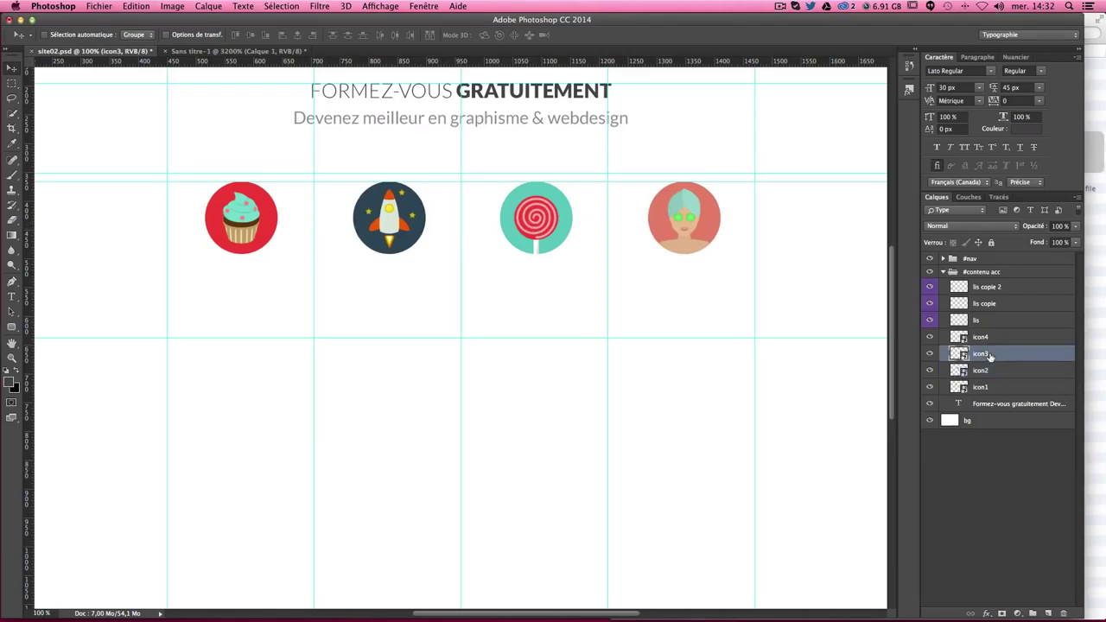
{"action": "key", "text": "Left"}
Step: Check the avatar icon's spacing and select all three divider line layers
{"action": "left_click", "coordinate": [991, 343]}
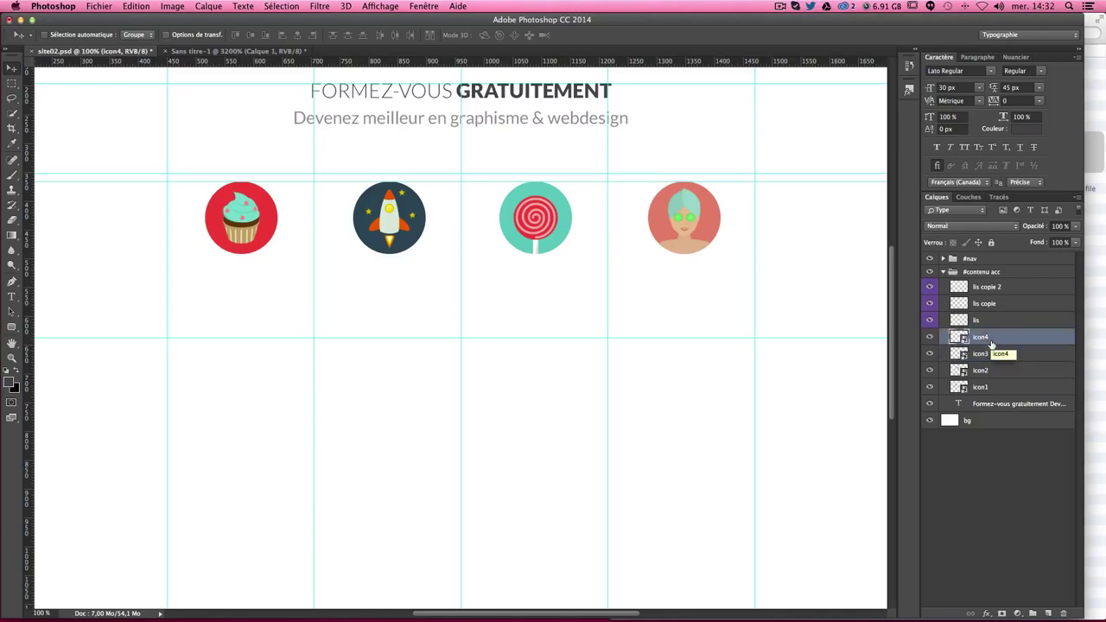
{"action": "key", "text": "super+semicolon"}
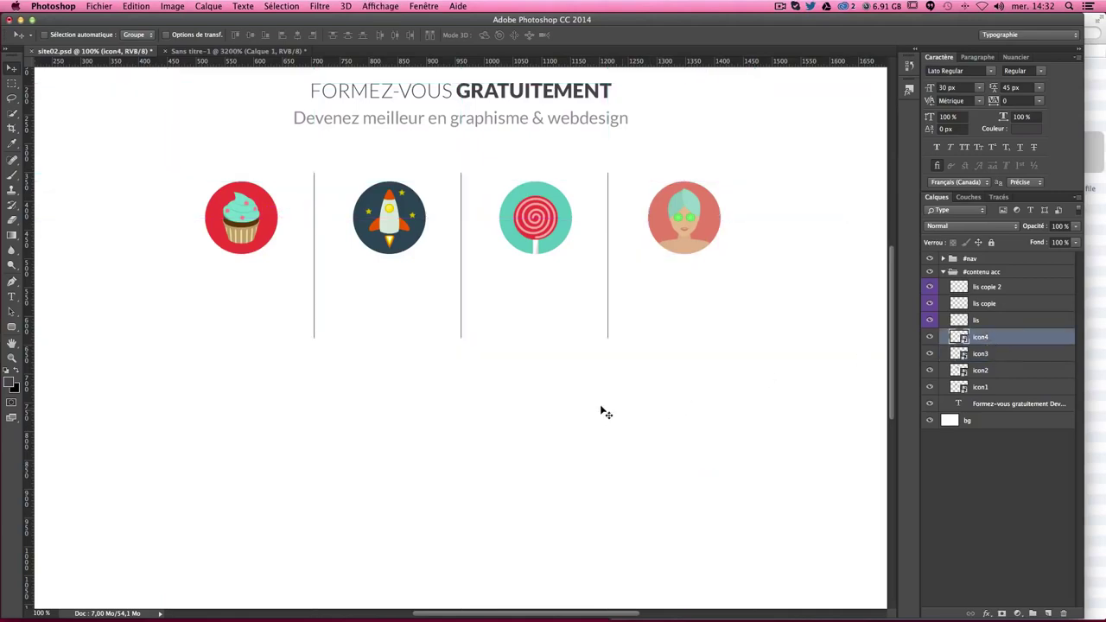
{"action": "left_click", "coordinate": [975, 322]}
{"action": "left_click", "coordinate": [982, 290], "text": "shift"}
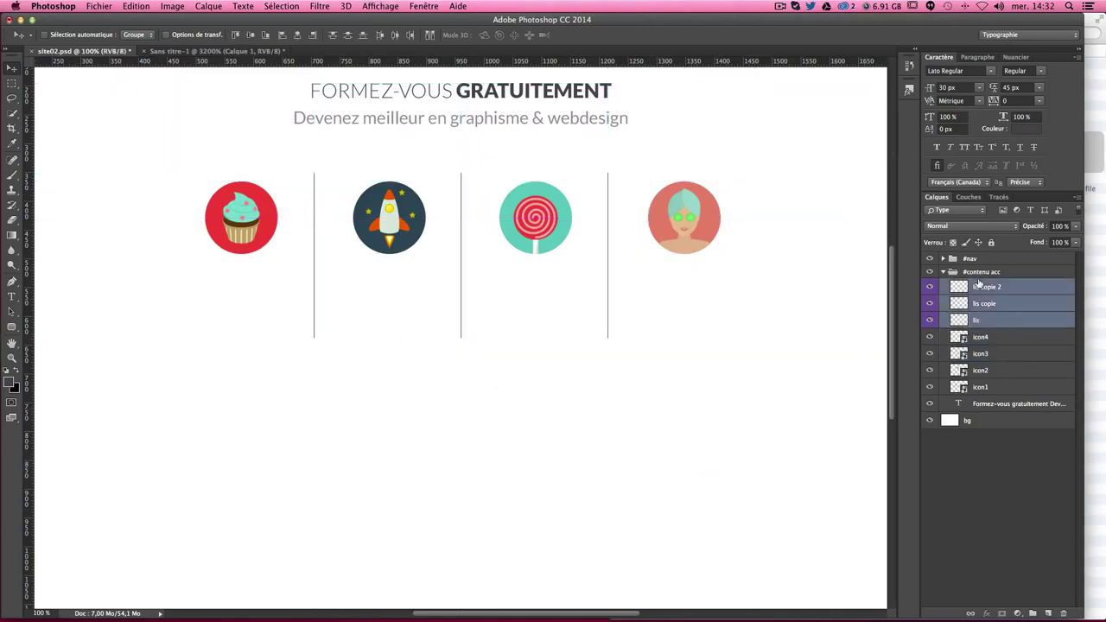
Step: Set the three divider line layers' opacity to 50% and show the column guides
{"action": "left_click", "coordinate": [1062, 226]}
{"action": "type", "text": "50"}
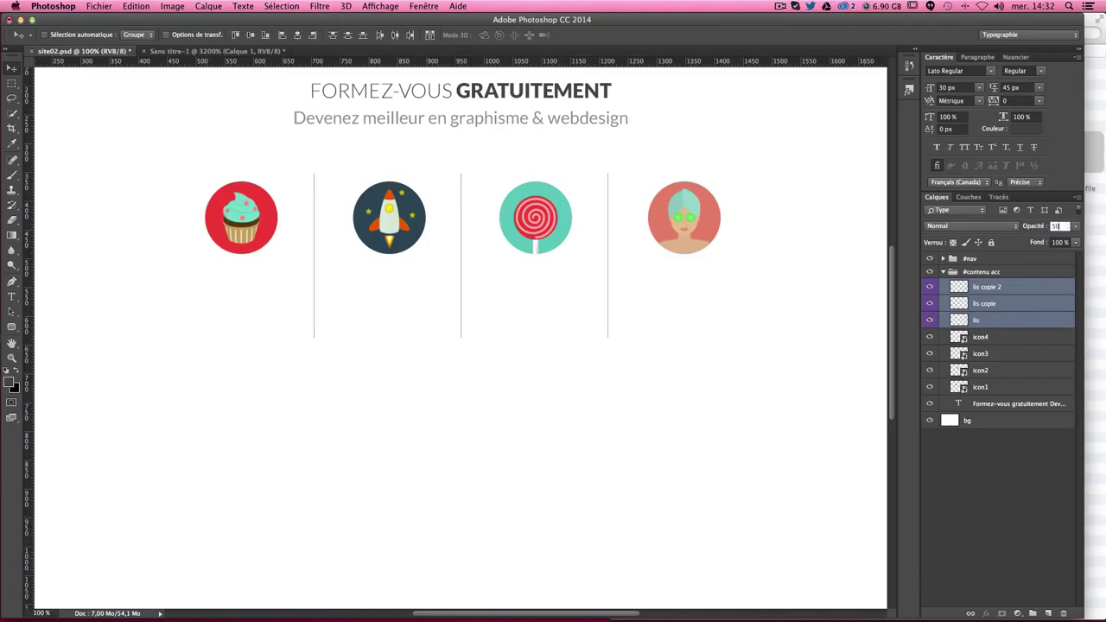
{"action": "type", "text": "20"}
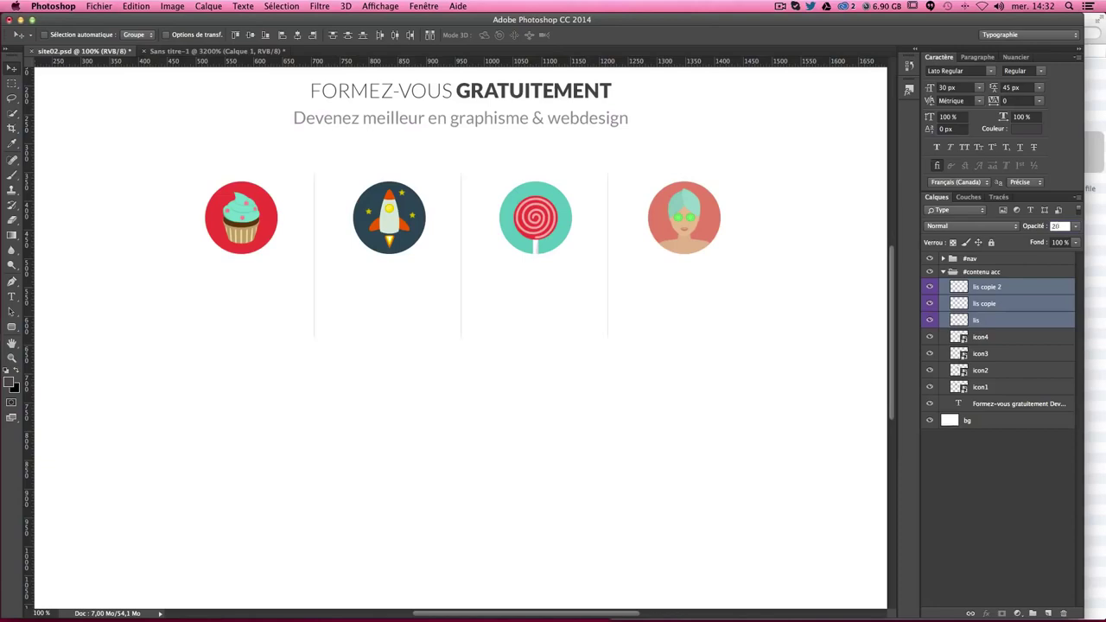
{"action": "key", "text": "BackSpace"}
{"action": "type", "text": "40"}
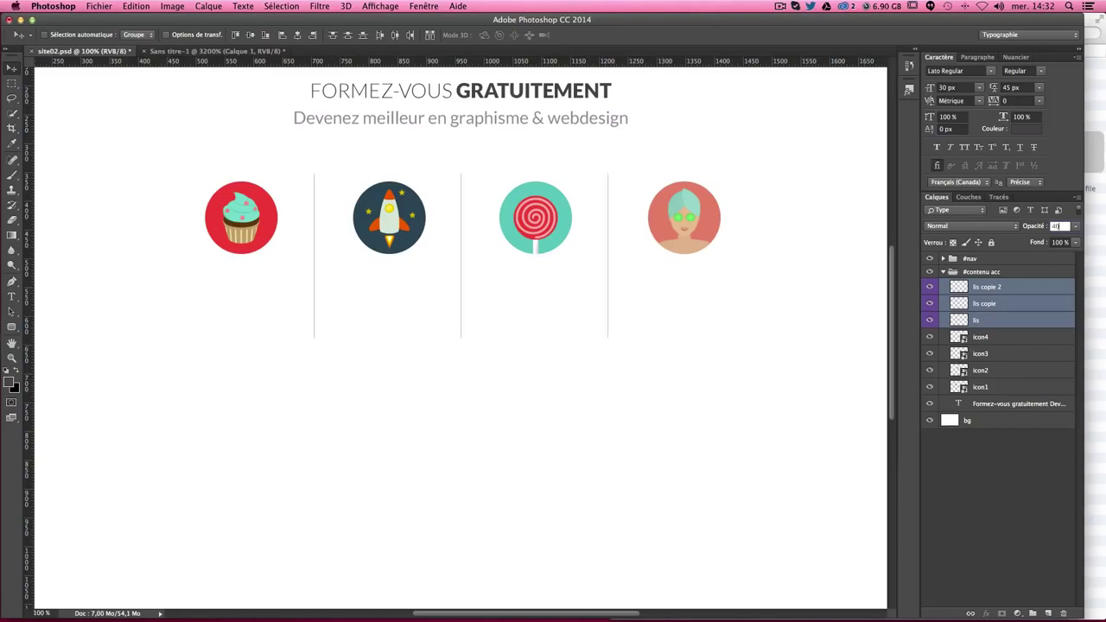
{"action": "type", "text": "50"}
{"action": "key", "text": "Return"}
{"action": "scroll", "coordinate": [751, 304], "scroll_direction": "up", "scroll_amount": 5}
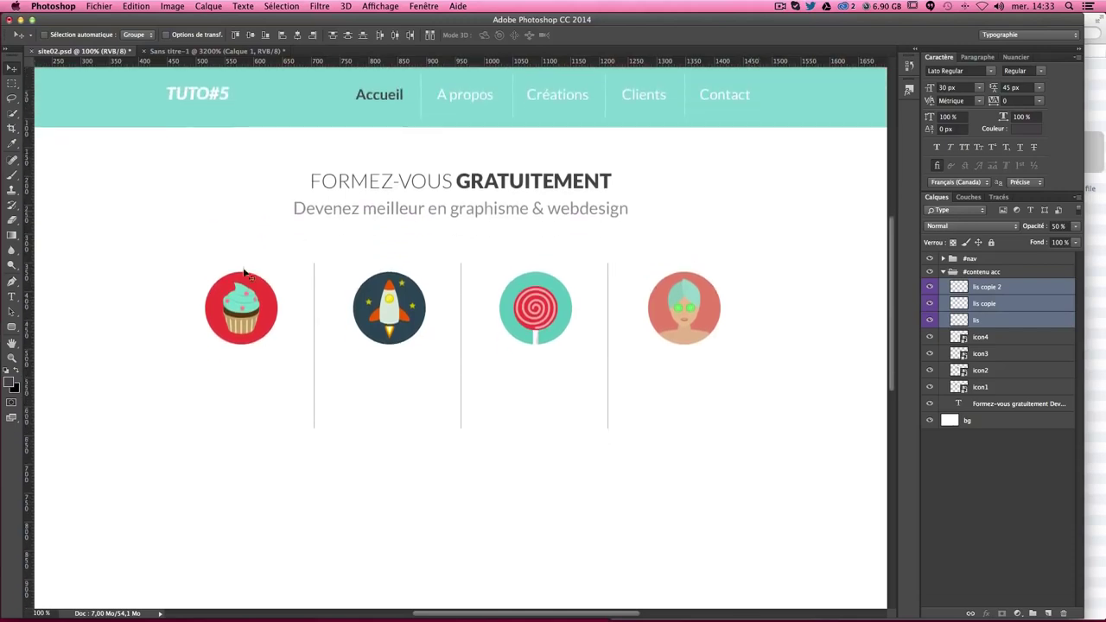
{"action": "key", "text": "ctrl+semicolon"}
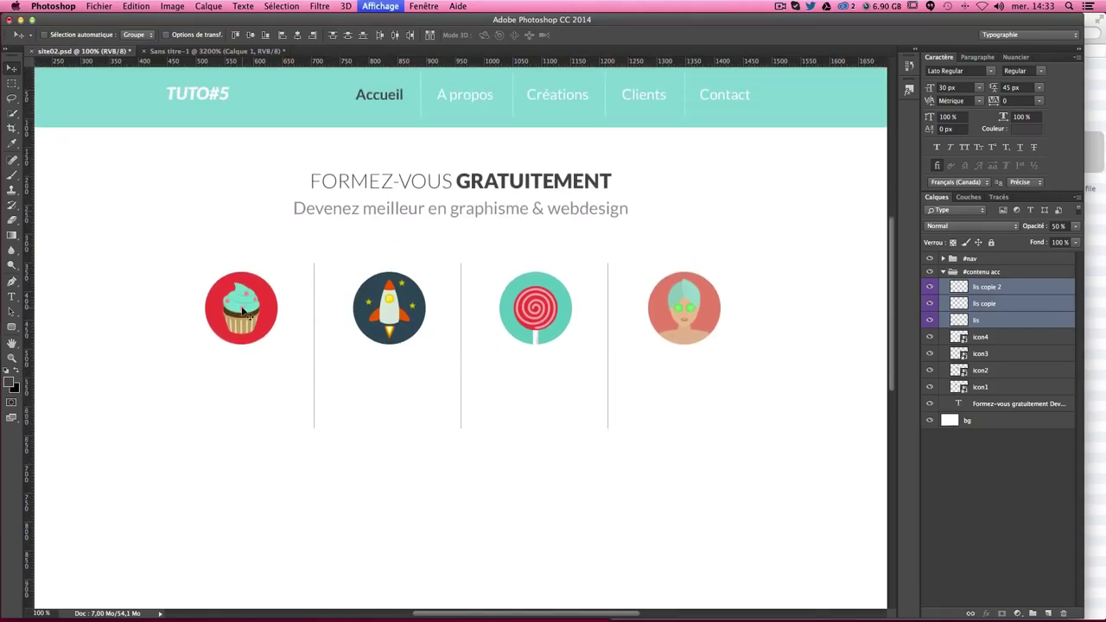
Step: Draw a text box under the cupcake icon and type 'Titre #1'
{"action": "left_click", "coordinate": [994, 286]}
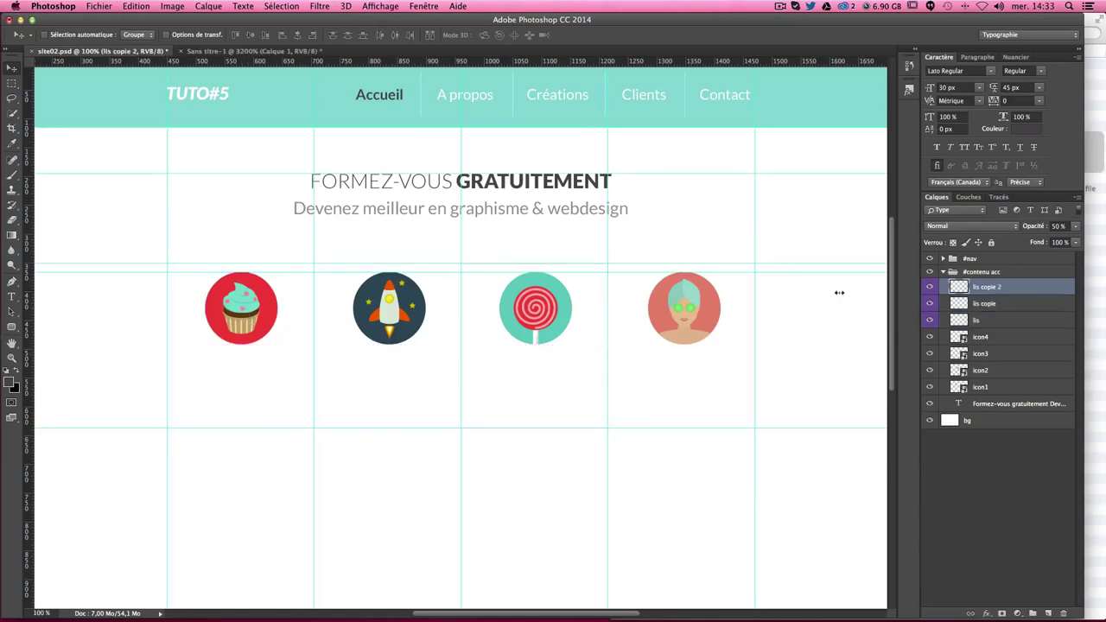
{"action": "left_click", "coordinate": [12, 301]}
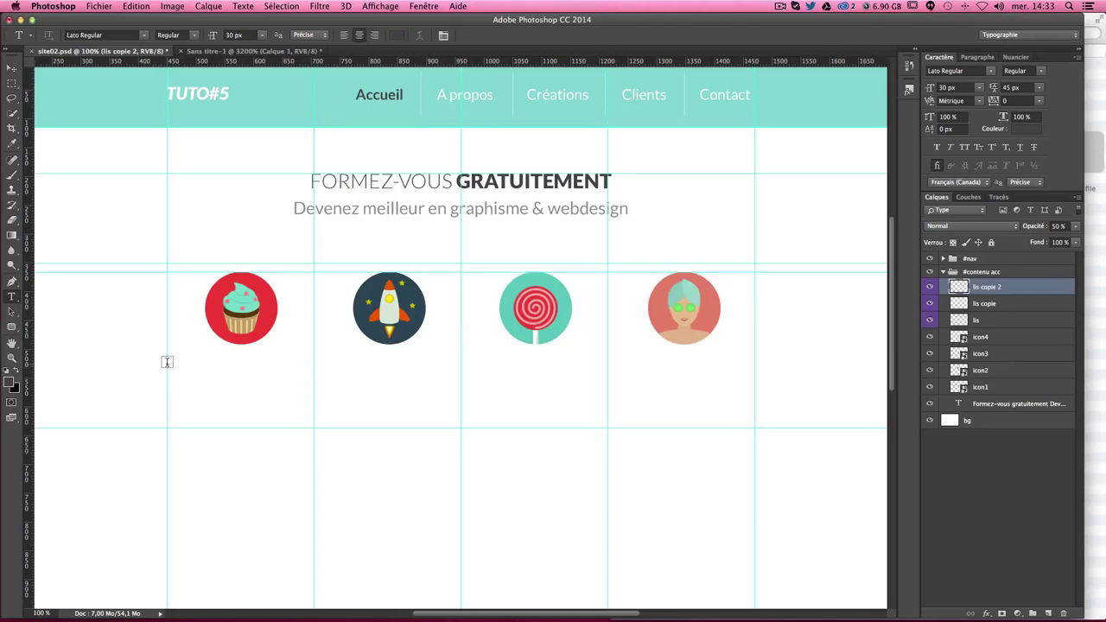
{"action": "mouse_move", "coordinate": [168, 359]}
{"action": "left_mouse_down"}
{"action": "mouse_move", "coordinate": [313, 391]}
{"action": "mouse_move", "coordinate": [314, 427]}
{"action": "left_mouse_up"}
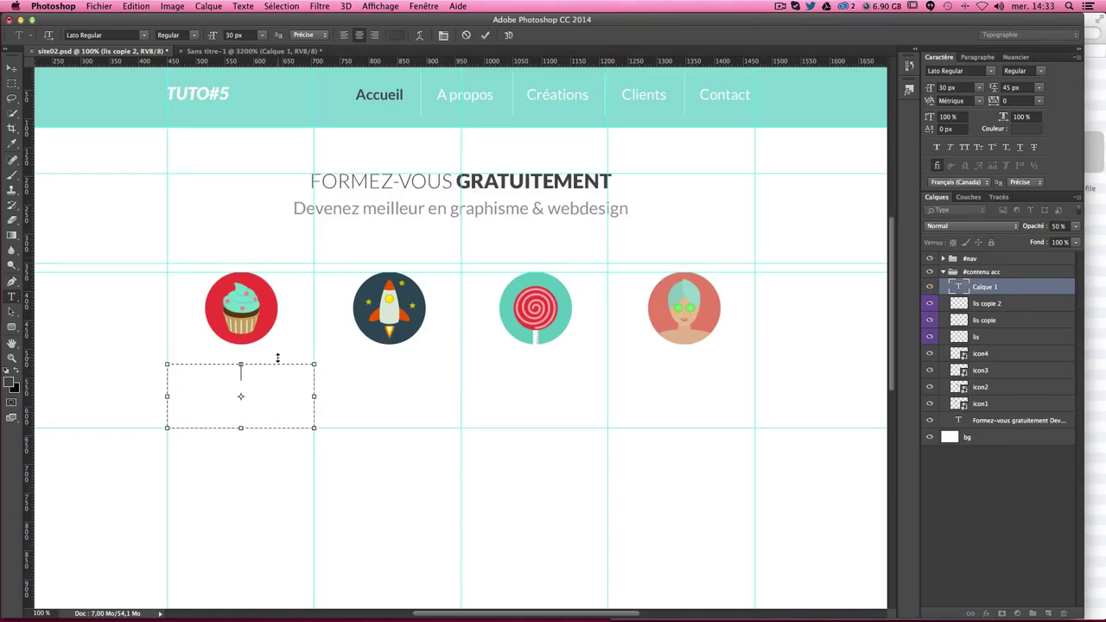
{"action": "type", "text": "Titre"}
{"action": "type", "text": " #"}
{"action": "type", "text": "1"}
Step: Style the 'Titre #1' heading at 20 px in Lato Black
{"action": "left_click_drag", "start_coordinate": [211, 372], "coordinate": [273, 372]}
{"action": "left_click", "coordinate": [951, 88]}
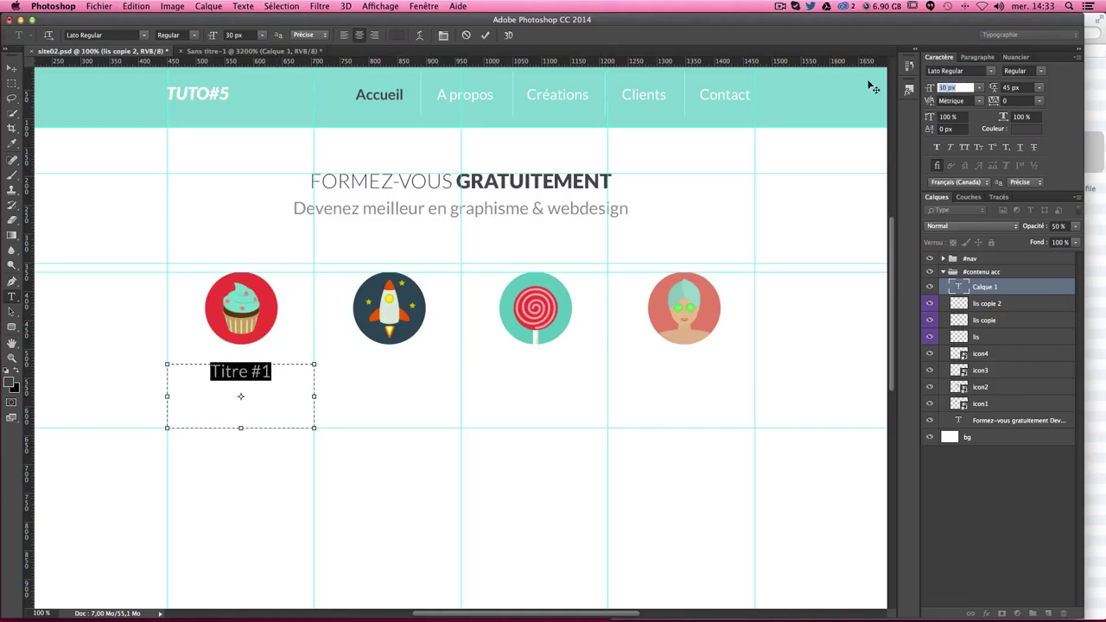
{"action": "type", "text": "20"}
{"action": "key", "text": "Return"}
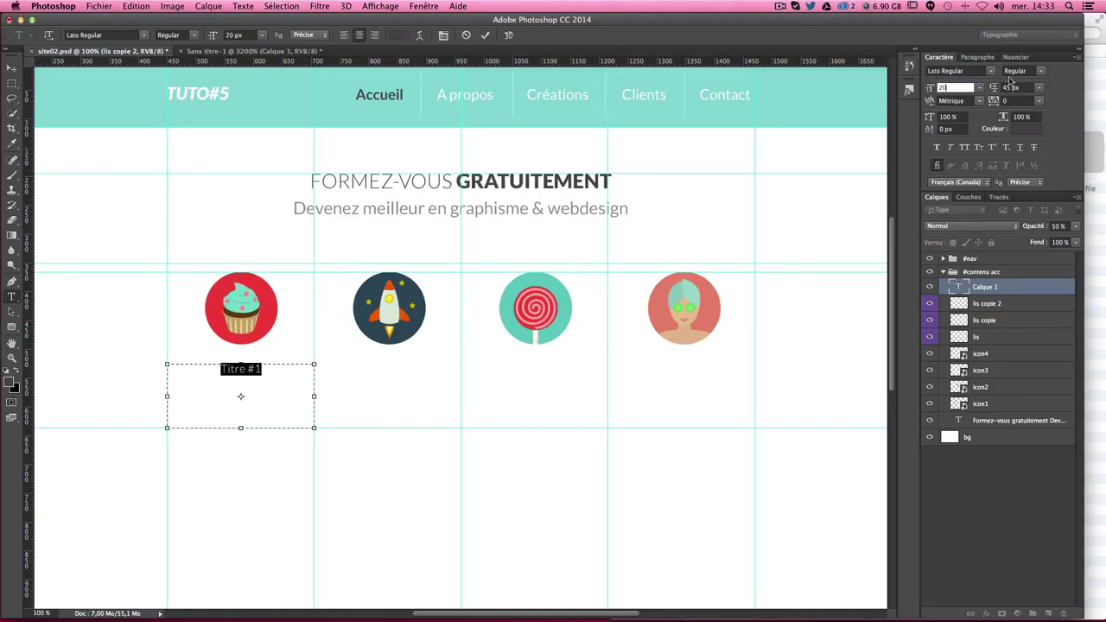
{"action": "left_click", "coordinate": [1037, 72]}
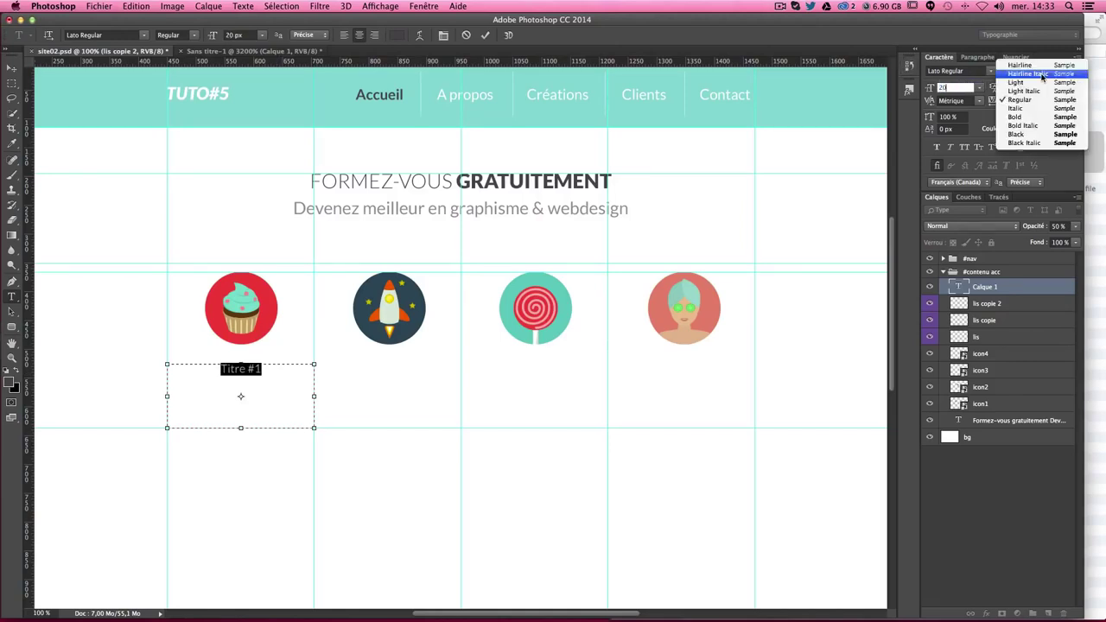
{"action": "left_click", "coordinate": [1021, 135]}
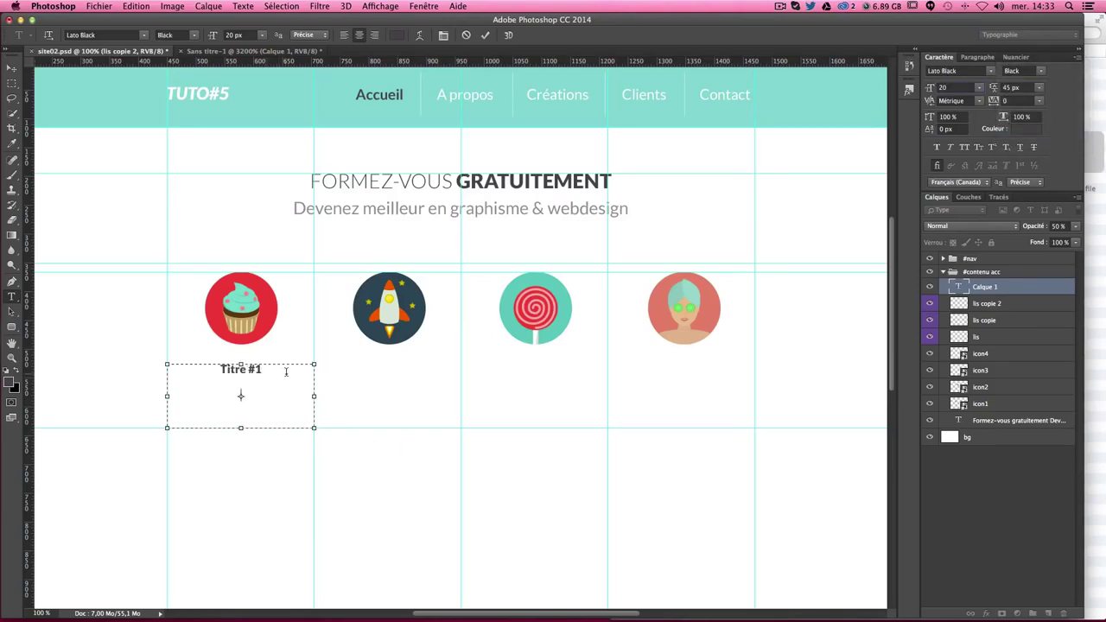
{"action": "left_click", "coordinate": [358, 575]}
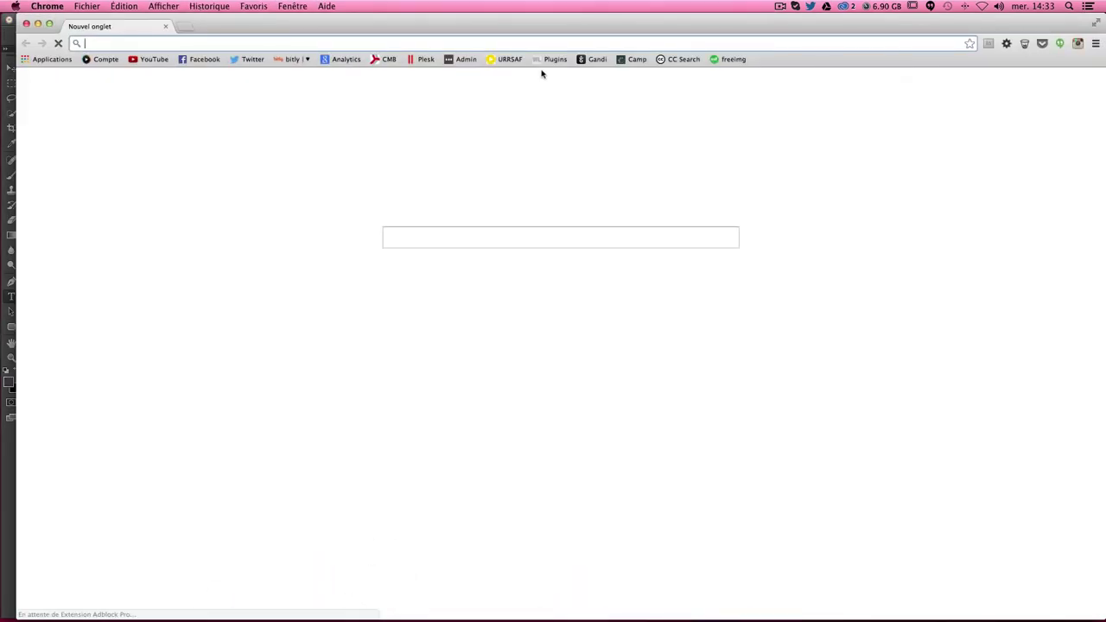
Step: Search 'lorem ipsum' and generate Lorem Ipsum paragraphs on fr.lipsum.com
{"action": "type", "text": "lo"}
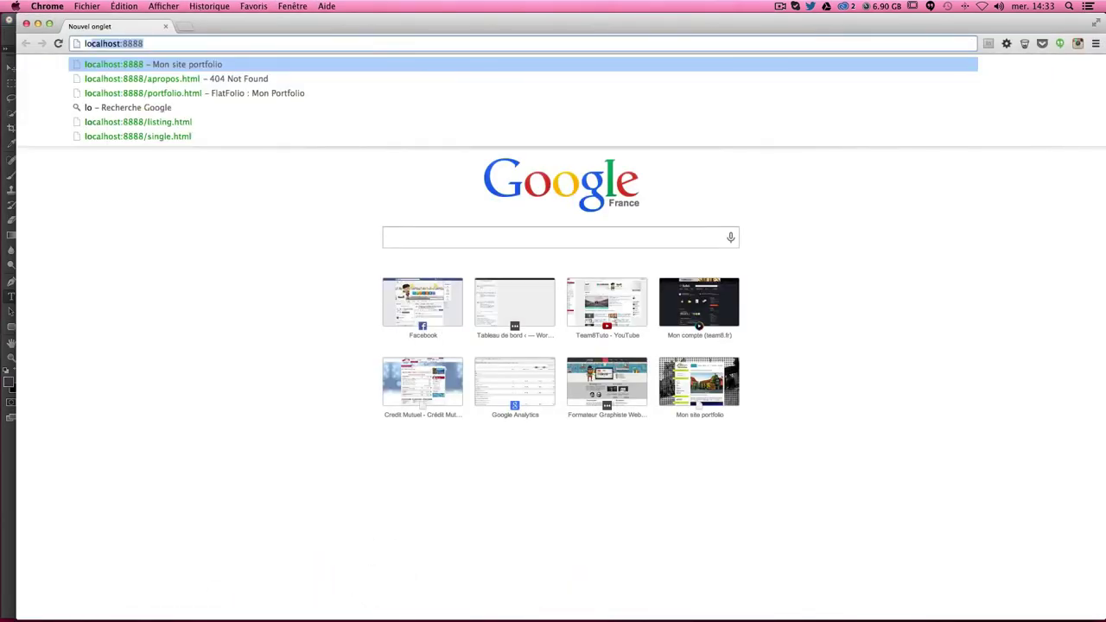
{"action": "type", "text": "re"}
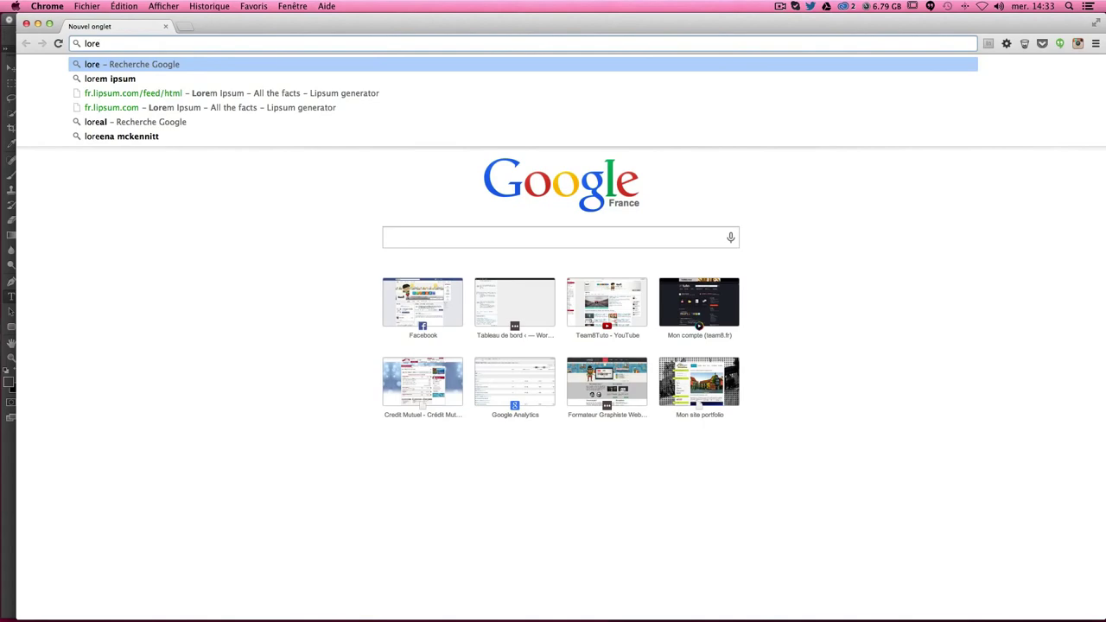
{"action": "key", "text": "Down"}
{"action": "key", "text": "Return"}
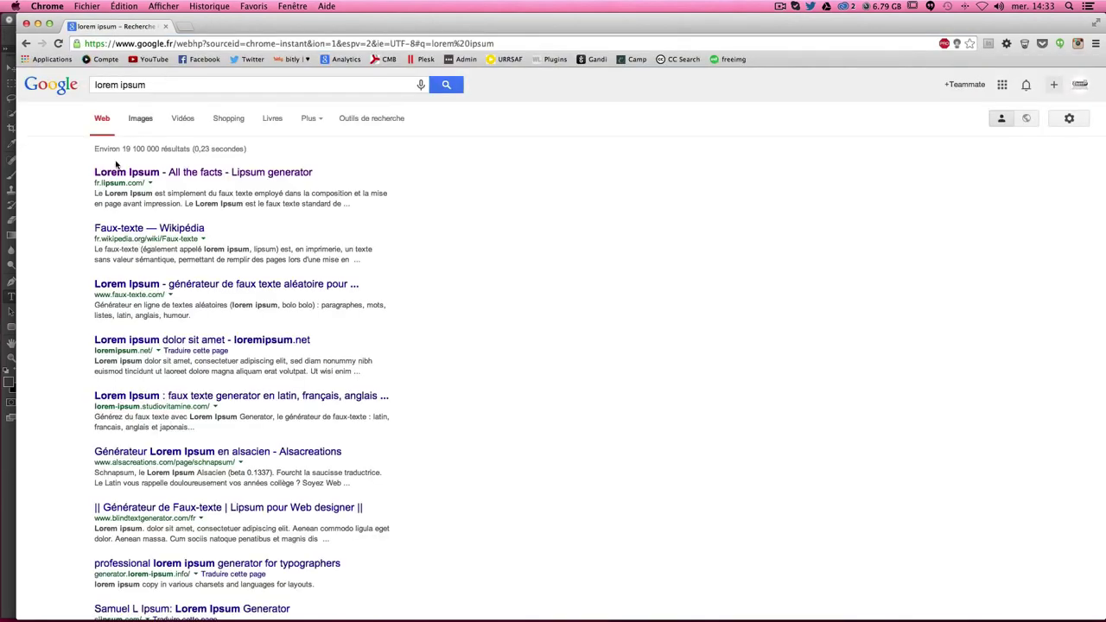
{"action": "left_click", "coordinate": [157, 172]}
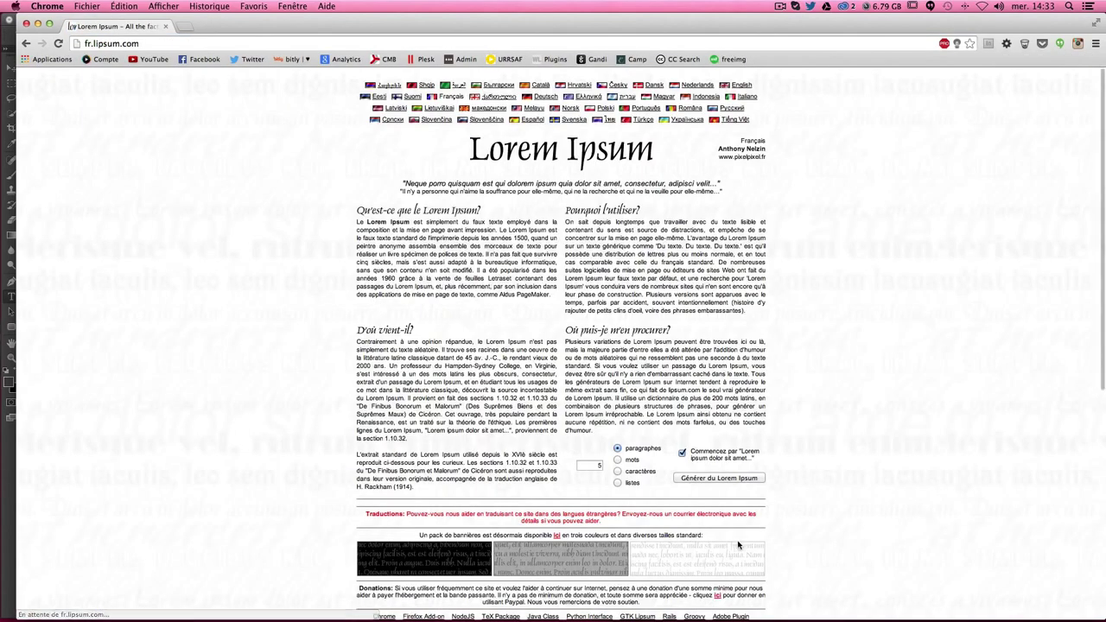
{"action": "left_click", "coordinate": [719, 478]}
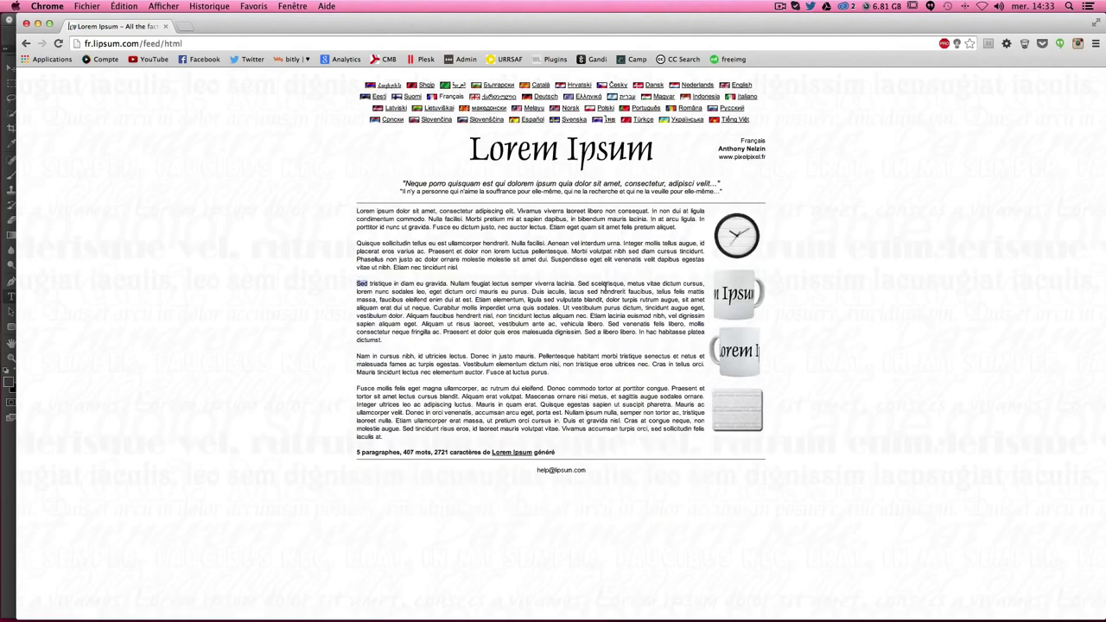
Step: Select the sentence from 'Sed tristique' to 'lacinia' and go back to Photoshop
{"action": "left_click", "coordinate": [461, 283]}
{"action": "left_click_drag", "start_coordinate": [357, 283], "coordinate": [577, 283]}
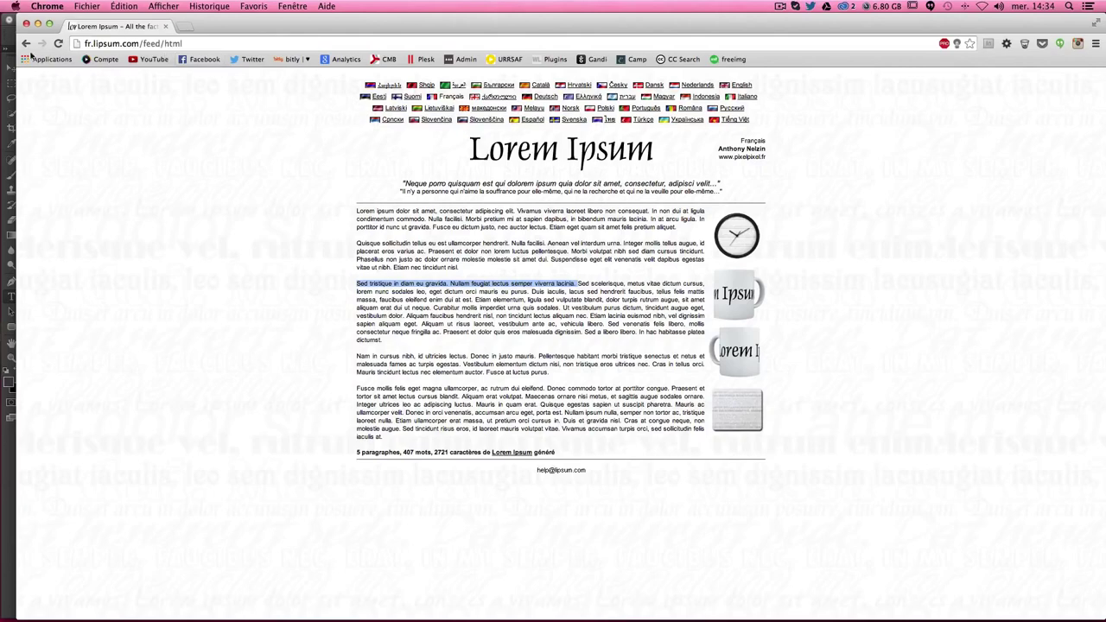
{"action": "left_click", "coordinate": [11, 566]}
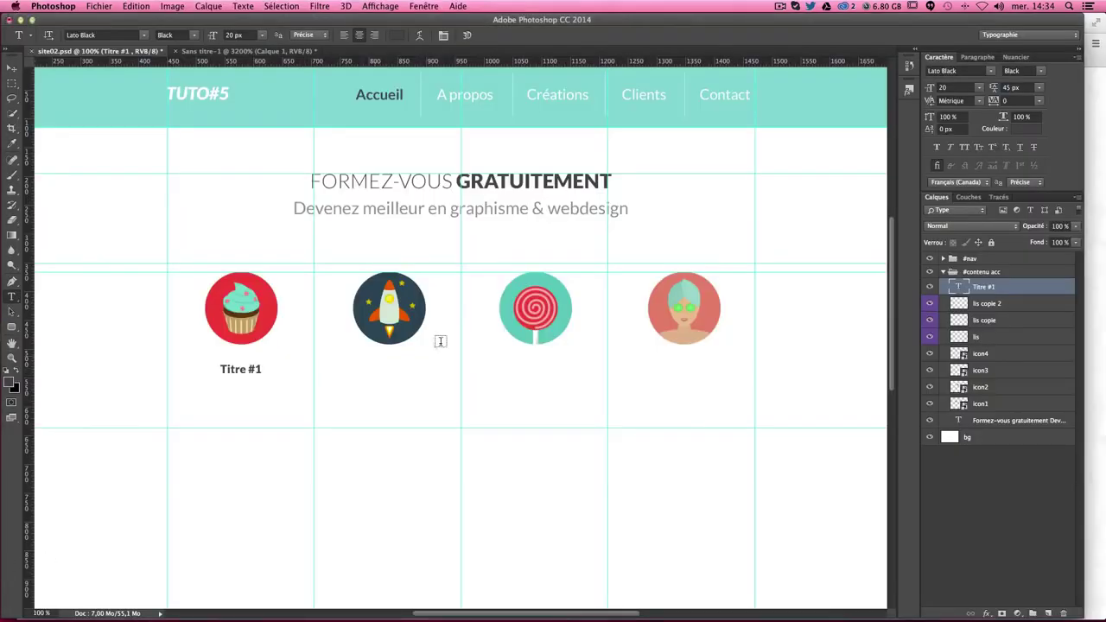
Step: Paste the Sed tristique sentence under 'Titre #1' and enlarge the text box to fit it
{"action": "double_click", "coordinate": [959, 287]}
{"action": "left_click", "coordinate": [195, 383]}
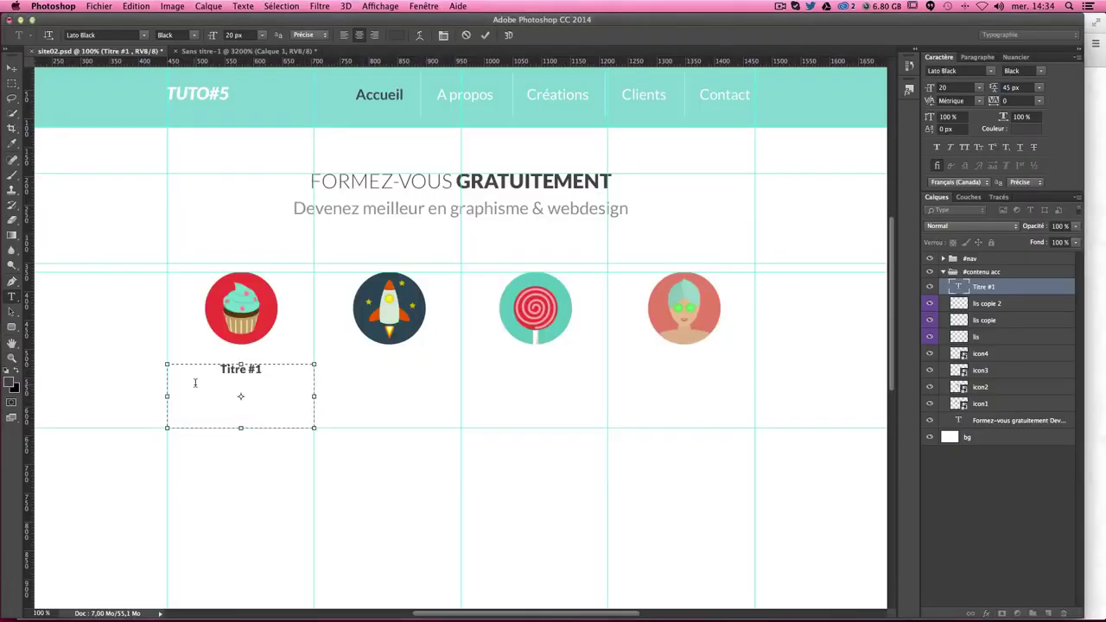
{"action": "key", "text": "super+v"}
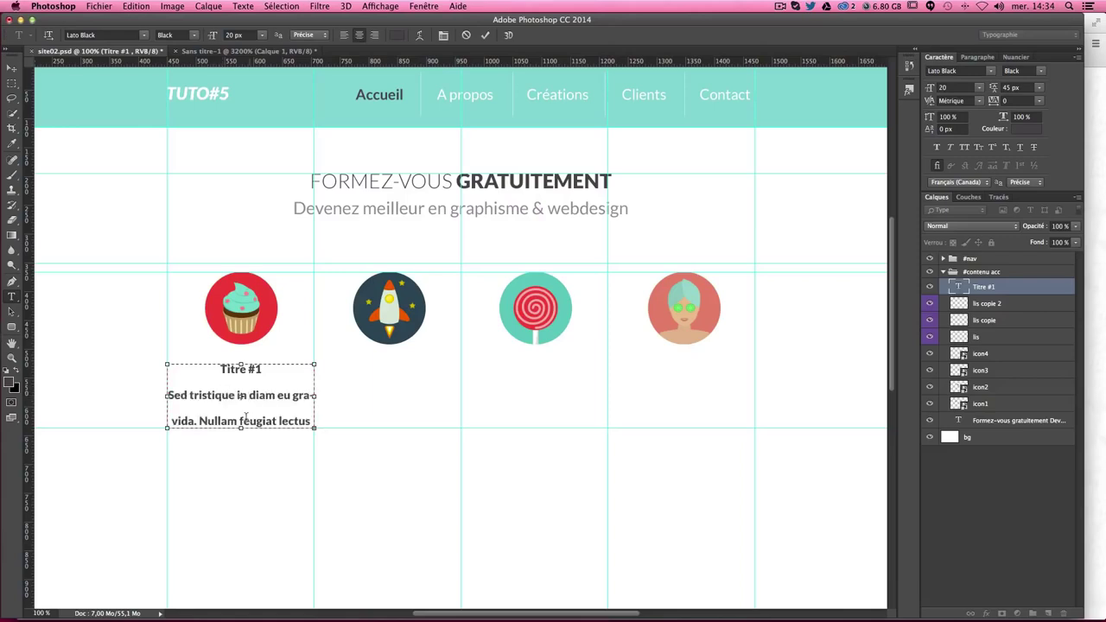
{"action": "left_click_drag", "start_coordinate": [241, 428], "coordinate": [241, 554]}
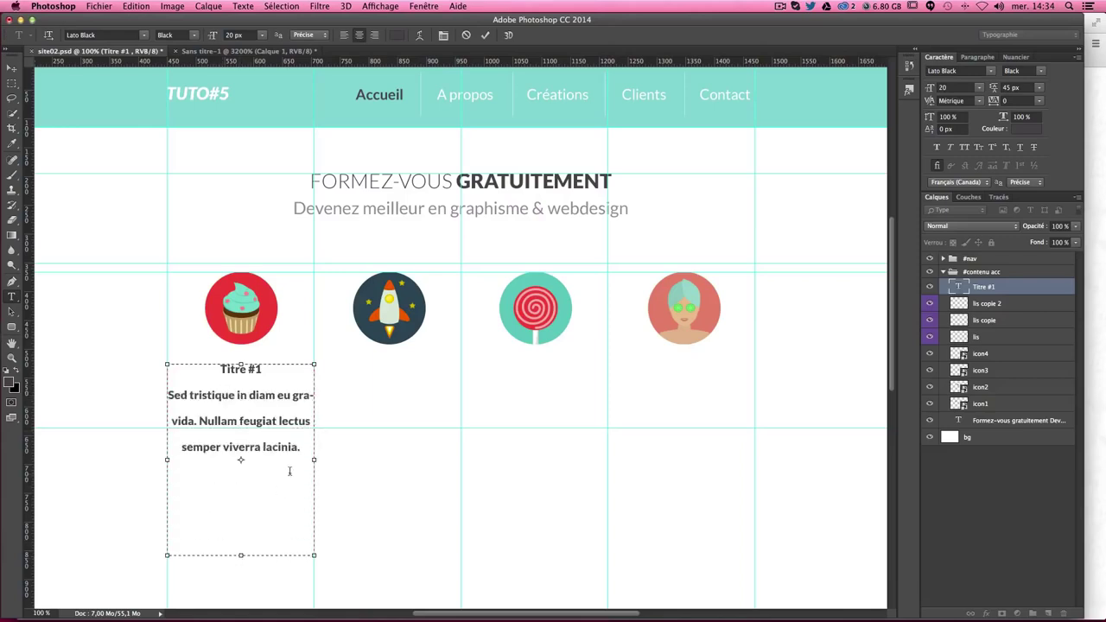
Step: Set the pasted body text to 16 px with 20 px leading
{"action": "left_click_drag", "start_coordinate": [302, 447], "coordinate": [154, 397]}
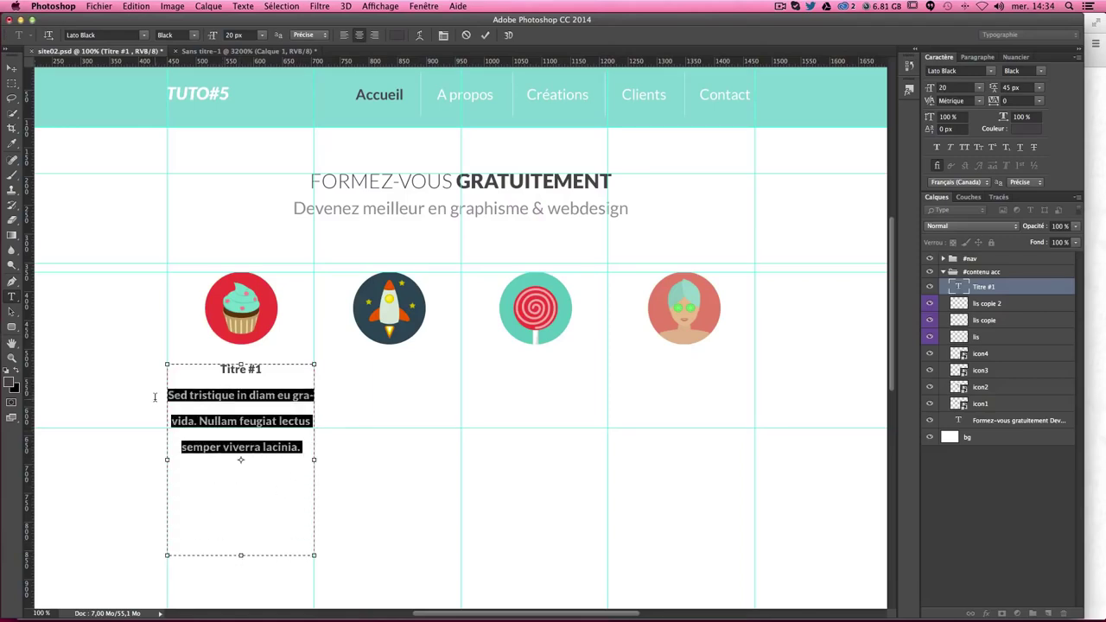
{"action": "left_click", "coordinate": [958, 88]}
{"action": "type", "text": "16"}
{"action": "key", "text": "Return"}
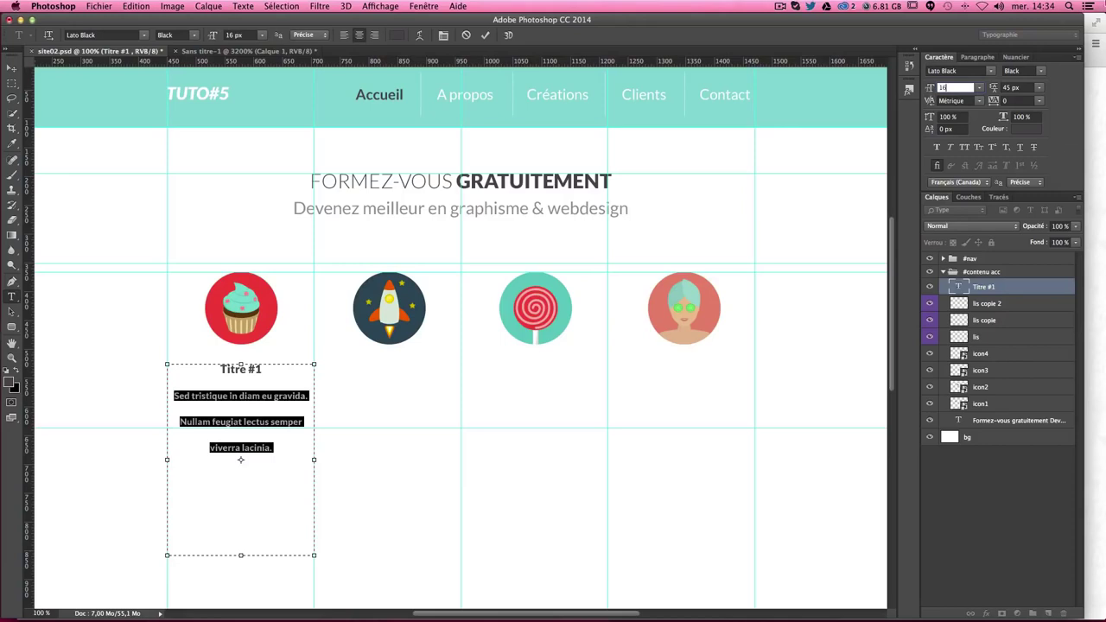
{"action": "key", "text": "Tab"}
{"action": "type", "text": "20"}
{"action": "key", "text": "Return"}
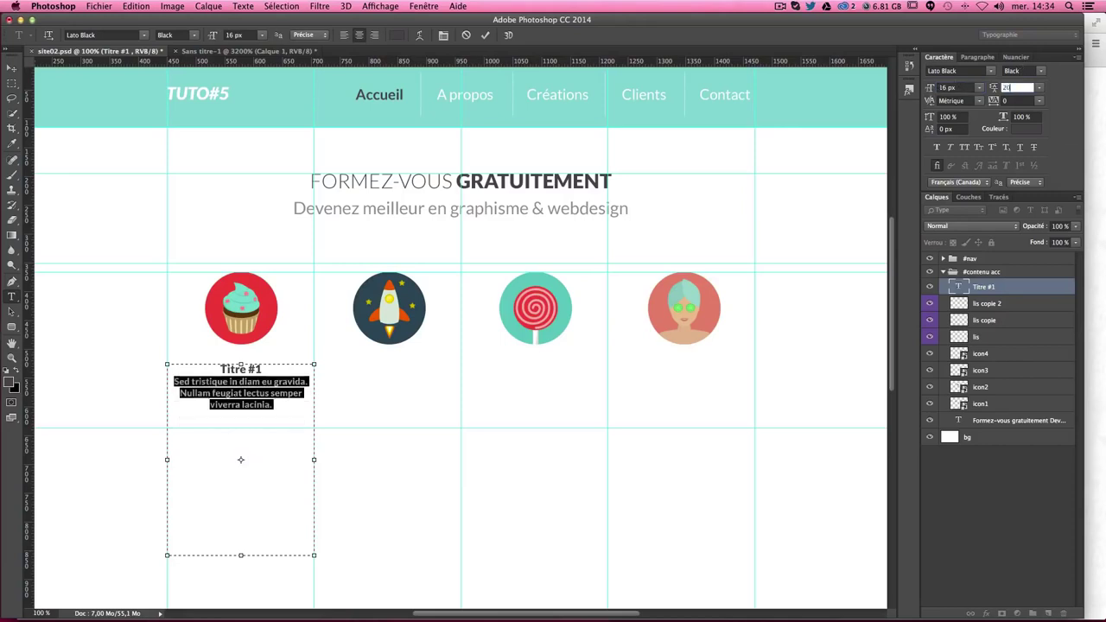
{"action": "mouse_move", "coordinate": [273, 404]}
{"action": "left_mouse_down"}
{"action": "mouse_move", "coordinate": [171, 383]}
{"action": "mouse_move", "coordinate": [190, 381]}
{"action": "left_mouse_up"}
{"action": "left_click", "coordinate": [1020, 71]}
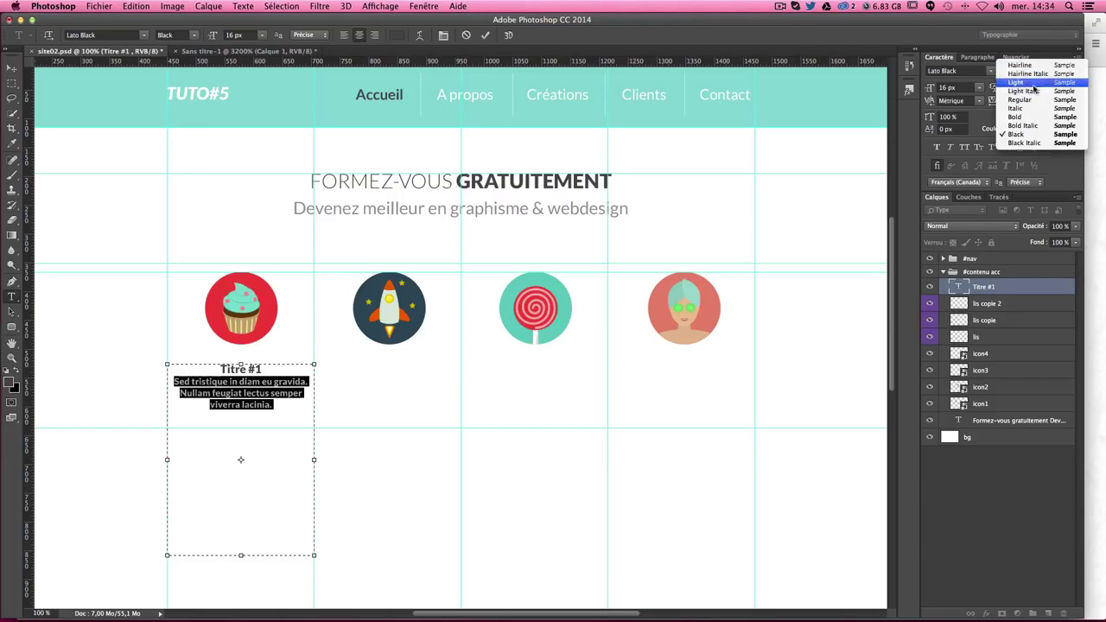
Step: Make the body Lato Regular, delete 'viverra lacinia.', start Nullam on a new line, and shrink the box
{"action": "left_click", "coordinate": [1027, 99]}
{"action": "left_click", "coordinate": [247, 393]}
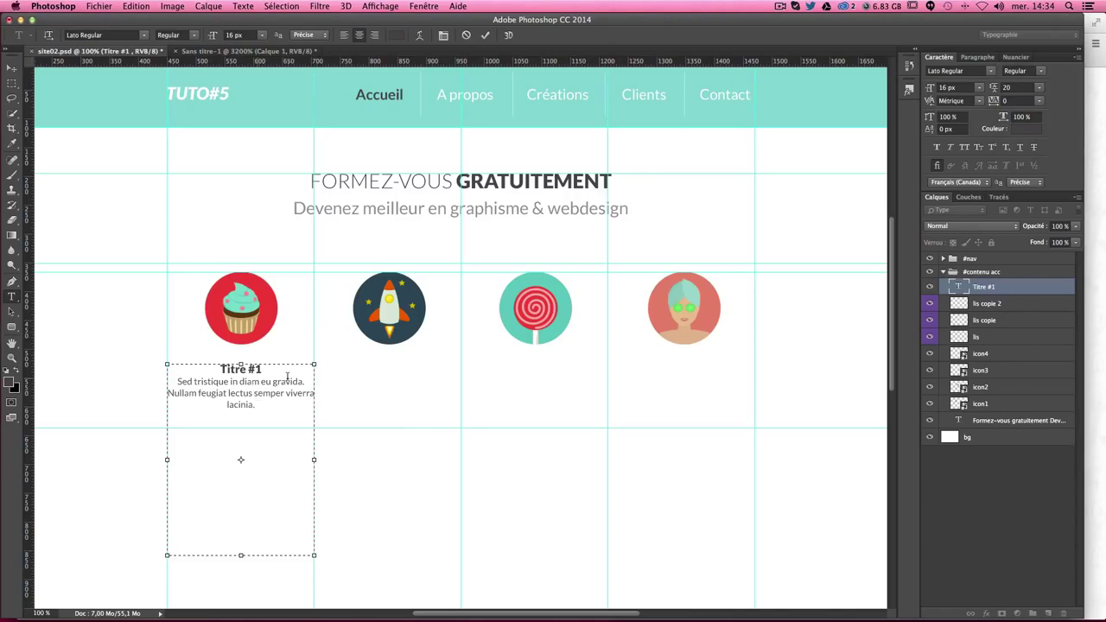
{"action": "left_click_drag", "start_coordinate": [286, 393], "coordinate": [301, 417]}
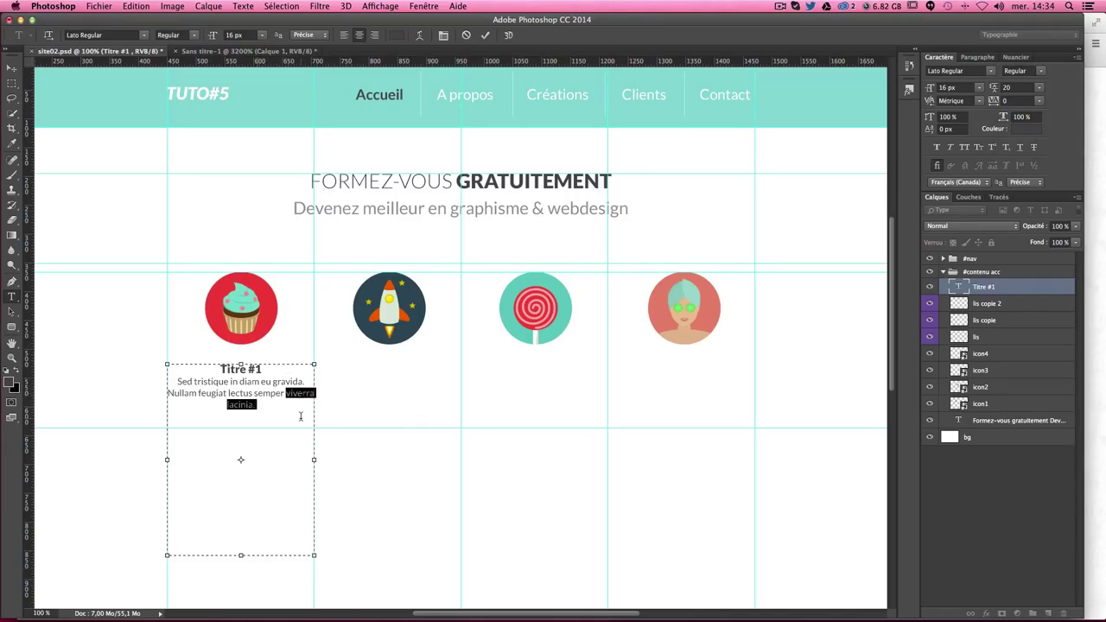
{"action": "key", "text": "BackSpace"}
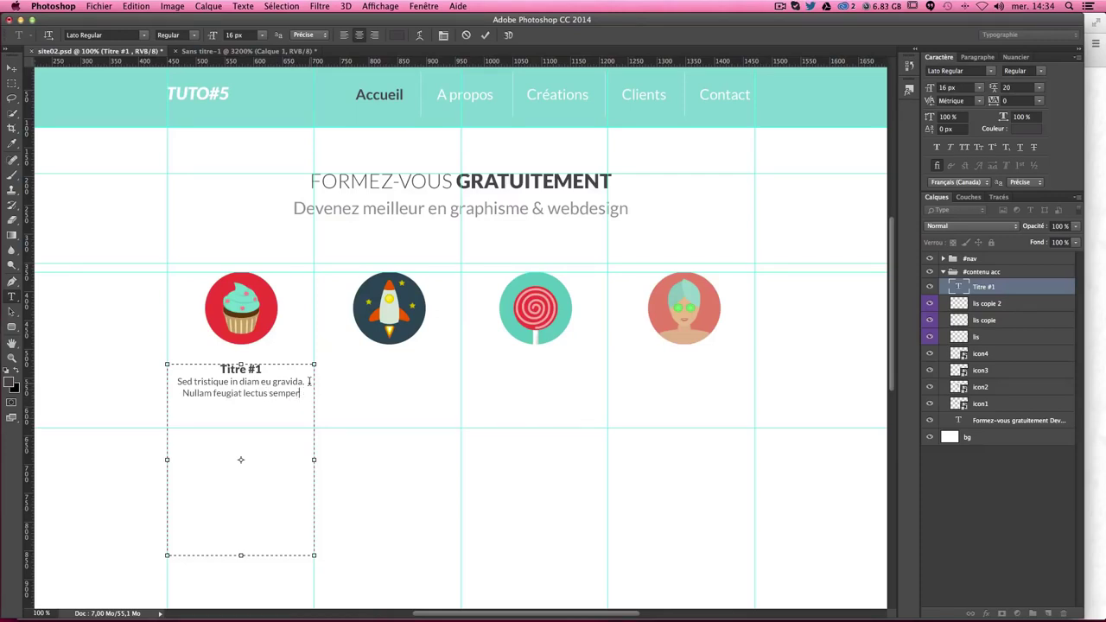
{"action": "key", "text": "BackSpace"}
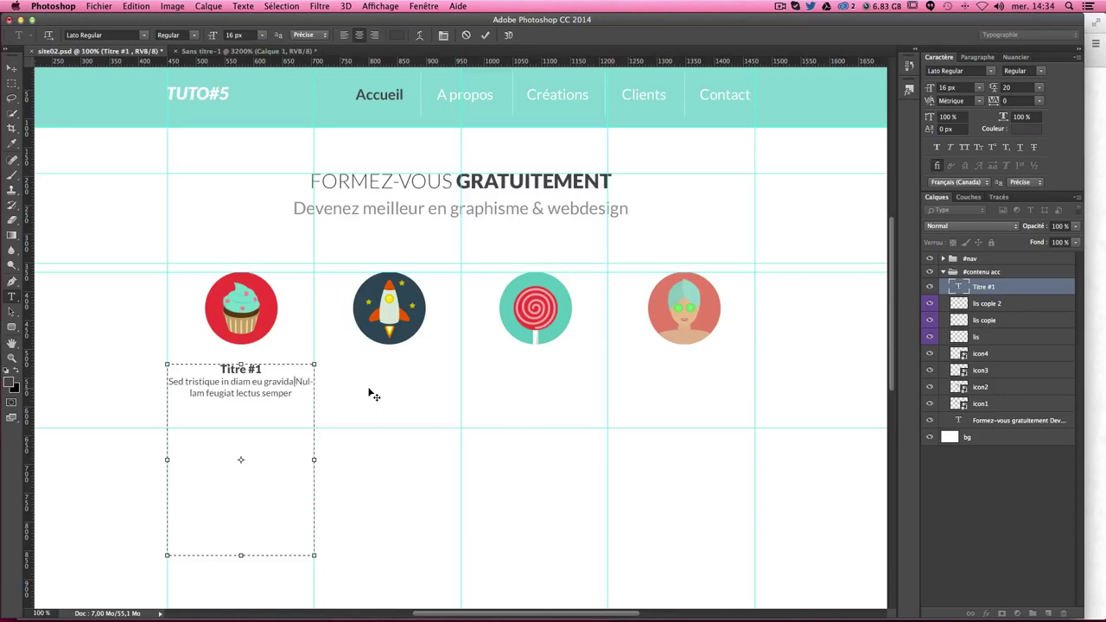
{"action": "key", "text": "Return"}
{"action": "left_click", "coordinate": [221, 397]}
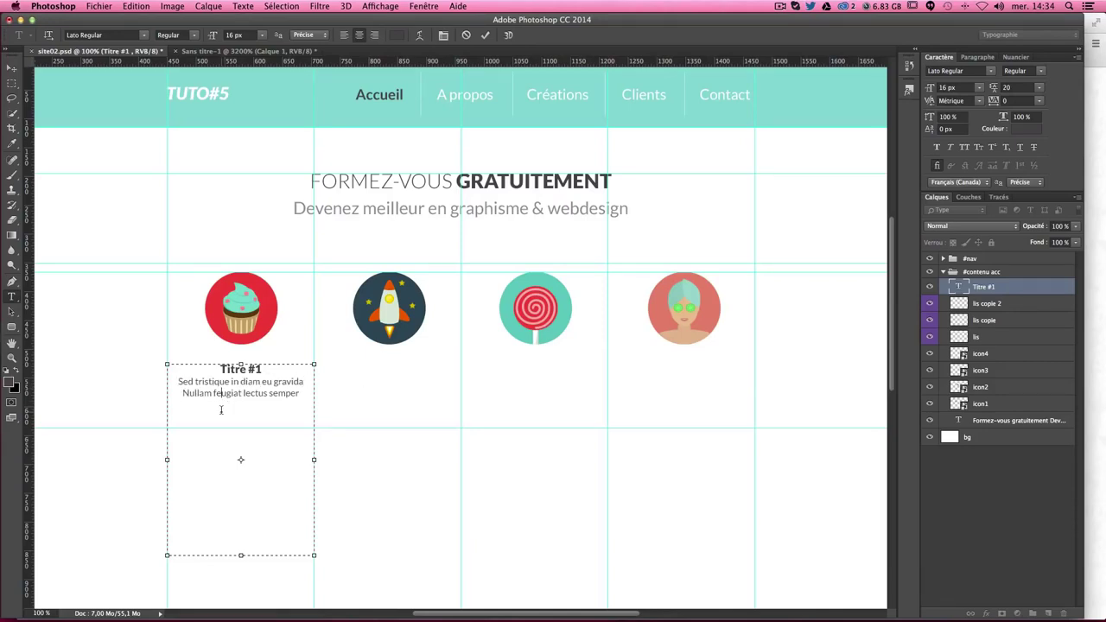
{"action": "mouse_move", "coordinate": [242, 558]}
{"action": "left_mouse_down"}
{"action": "mouse_move", "coordinate": [251, 411]}
{"action": "mouse_move", "coordinate": [251, 423]}
{"action": "left_mouse_up"}
Step: Give the paragraph's first line 30 px leading and commit the text edits
{"action": "left_click_drag", "start_coordinate": [178, 381], "coordinate": [261, 381]}
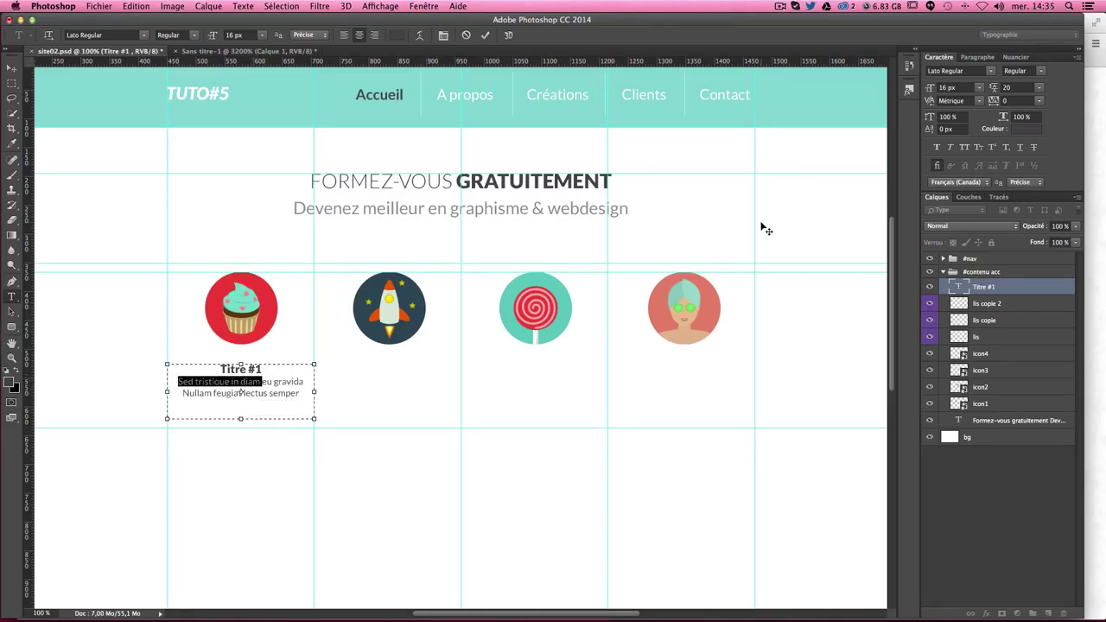
{"action": "left_click", "coordinate": [1015, 87]}
{"action": "type", "text": "30"}
{"action": "key", "text": "Return"}
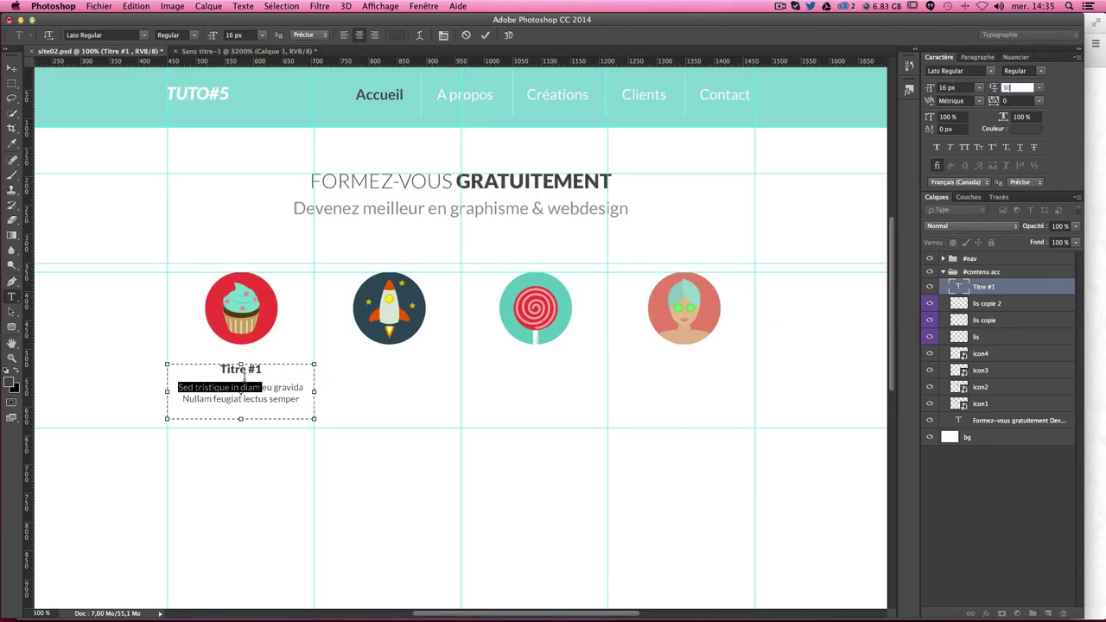
{"action": "left_click", "coordinate": [244, 369]}
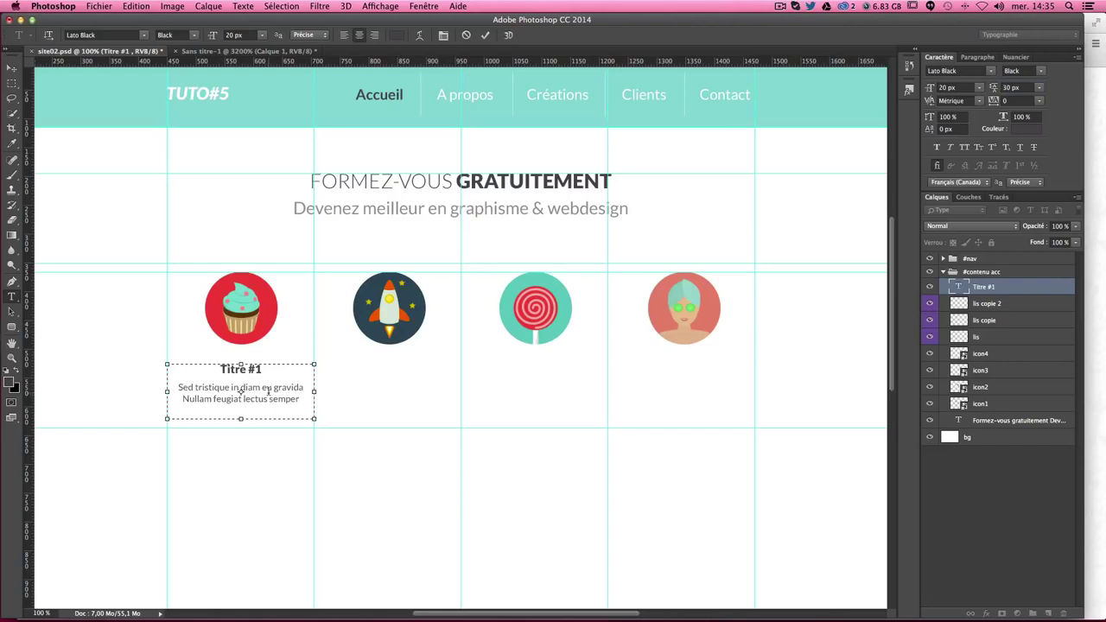
{"action": "left_click", "coordinate": [11, 67]}
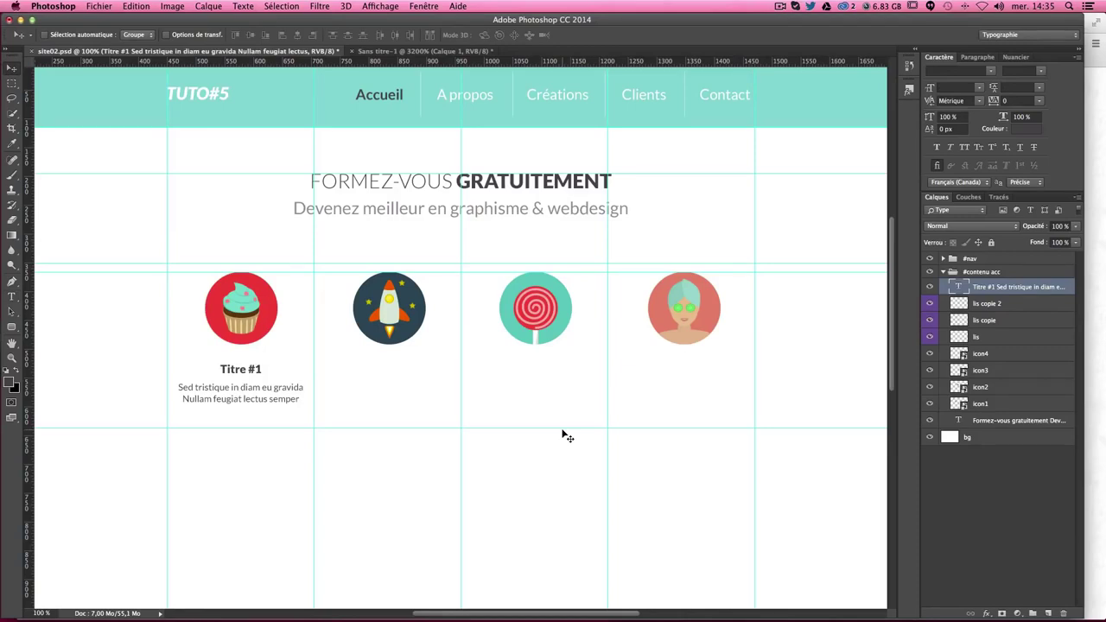
Step: Look up the subheading's text colour in the Character panel's colour picker
{"action": "left_click", "coordinate": [12, 296]}
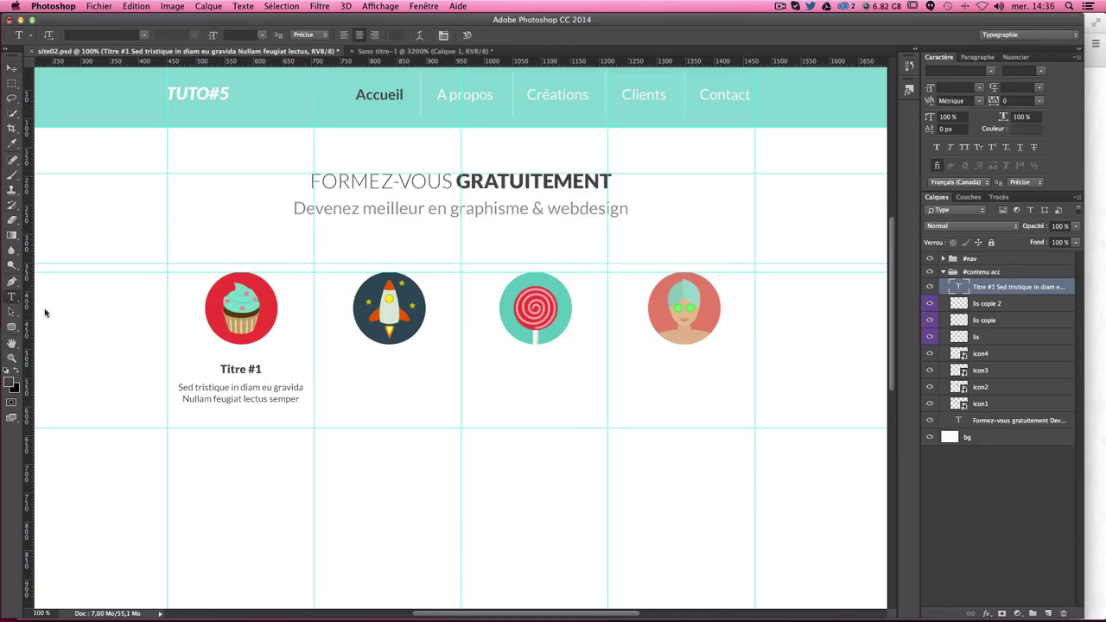
{"action": "left_click", "coordinate": [200, 383]}
{"action": "left_click", "coordinate": [301, 399]}
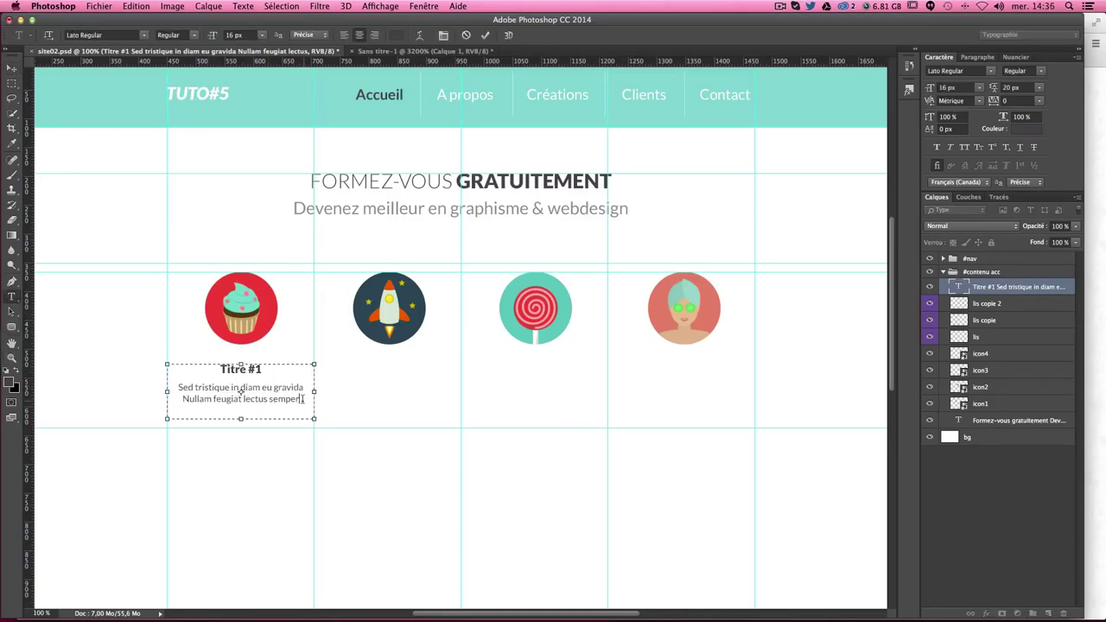
{"action": "left_click", "coordinate": [331, 229]}
{"action": "double_click", "coordinate": [330, 208]}
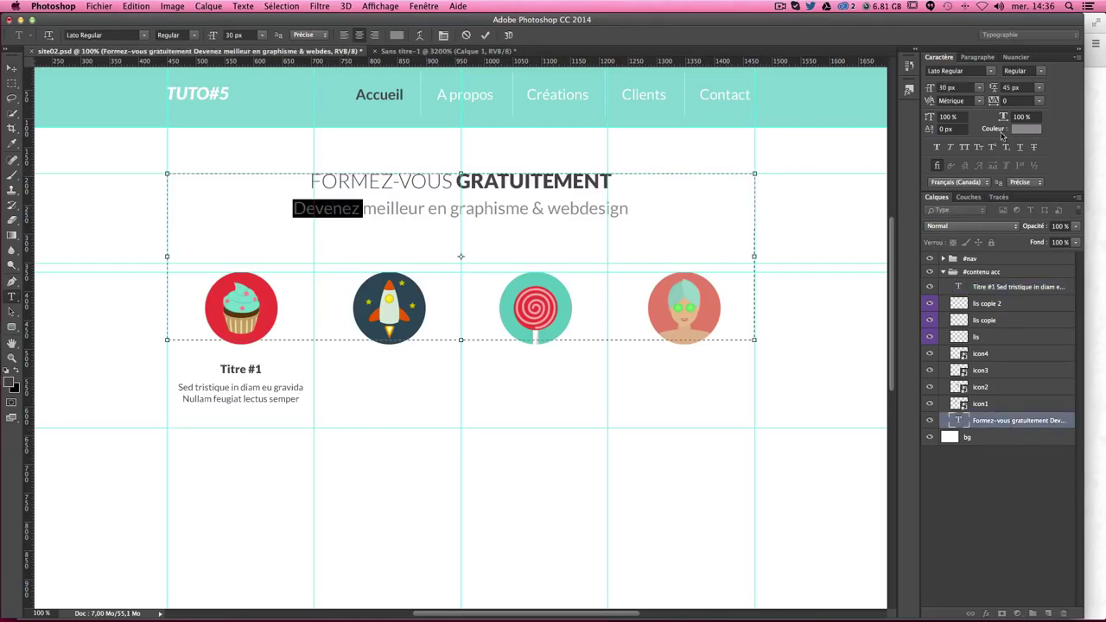
{"action": "left_click", "coordinate": [1025, 130]}
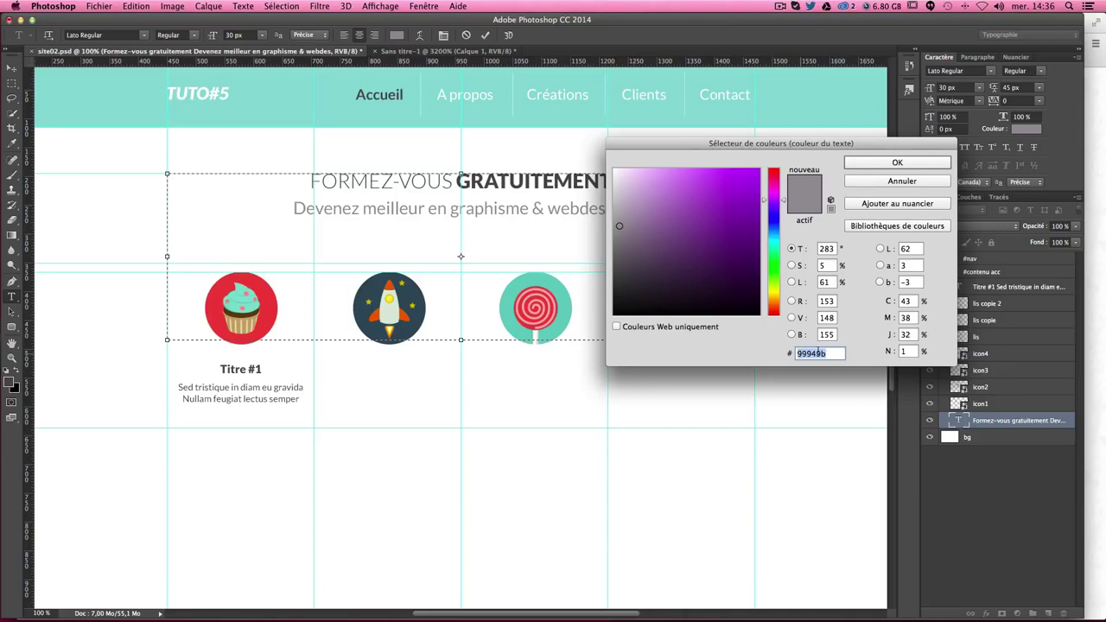
{"action": "key", "text": "Return"}
{"action": "left_click", "coordinate": [198, 388]}
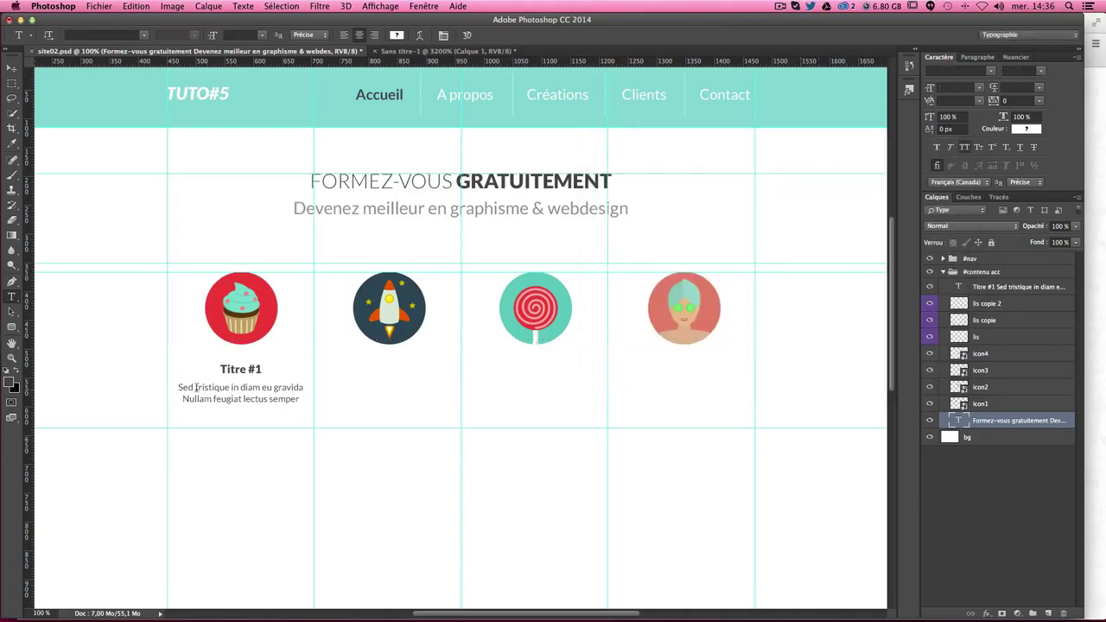
Step: Colour both paragraph lines #99949b and commit the edit
{"action": "left_click_drag", "start_coordinate": [178, 388], "coordinate": [300, 401]}
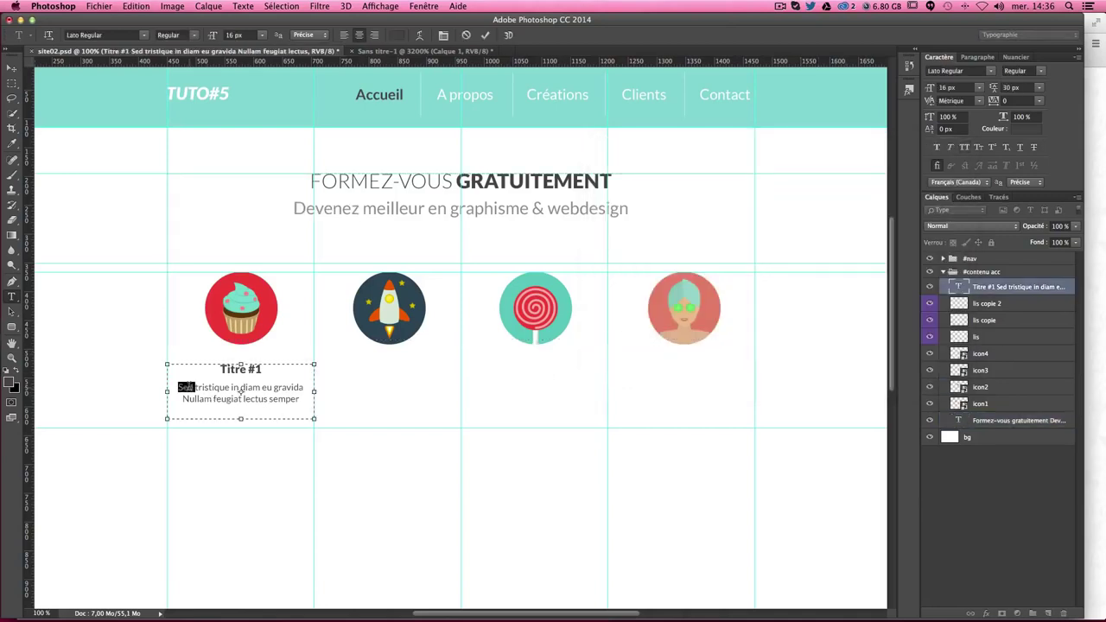
{"action": "left_click", "coordinate": [1026, 130]}
{"action": "type", "text": "99949b"}
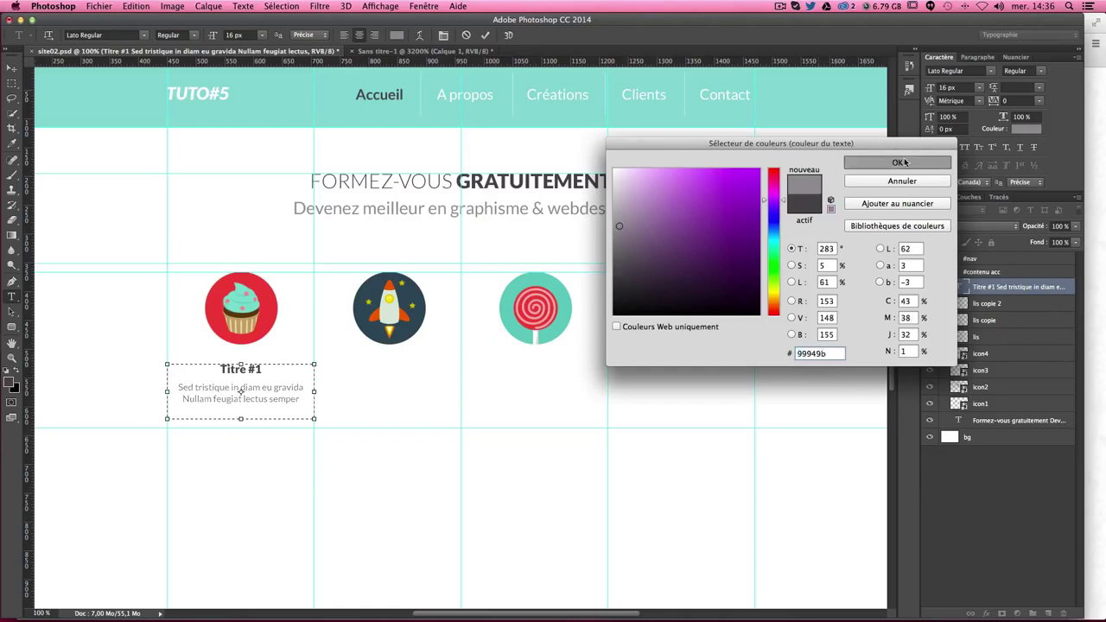
{"action": "left_click", "coordinate": [901, 162]}
{"action": "left_click", "coordinate": [11, 68]}
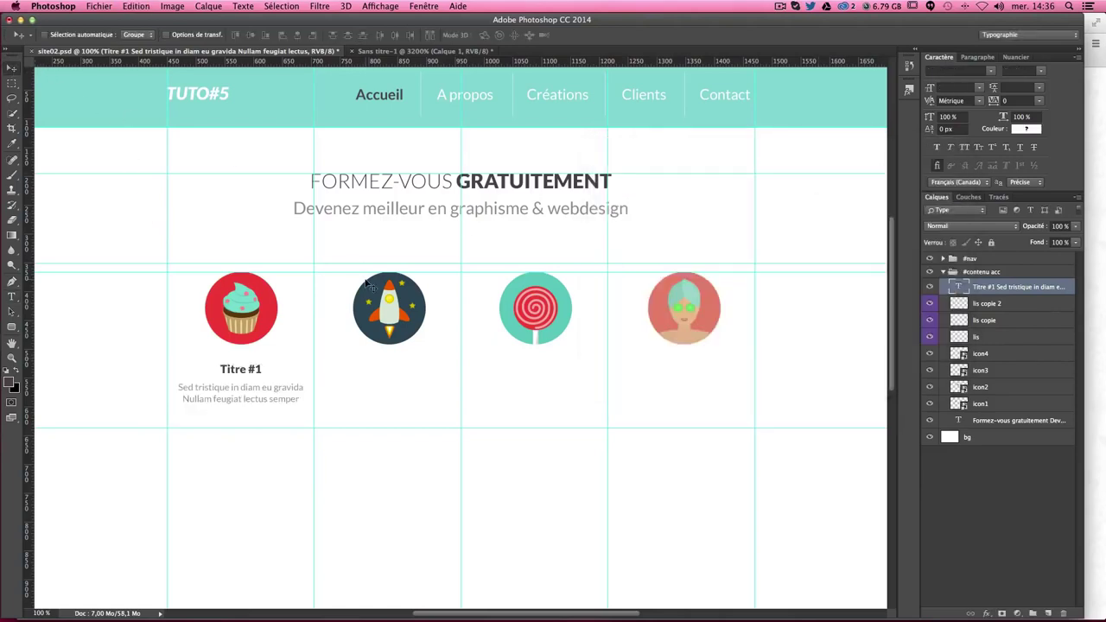
{"action": "key", "text": "ctrl"}
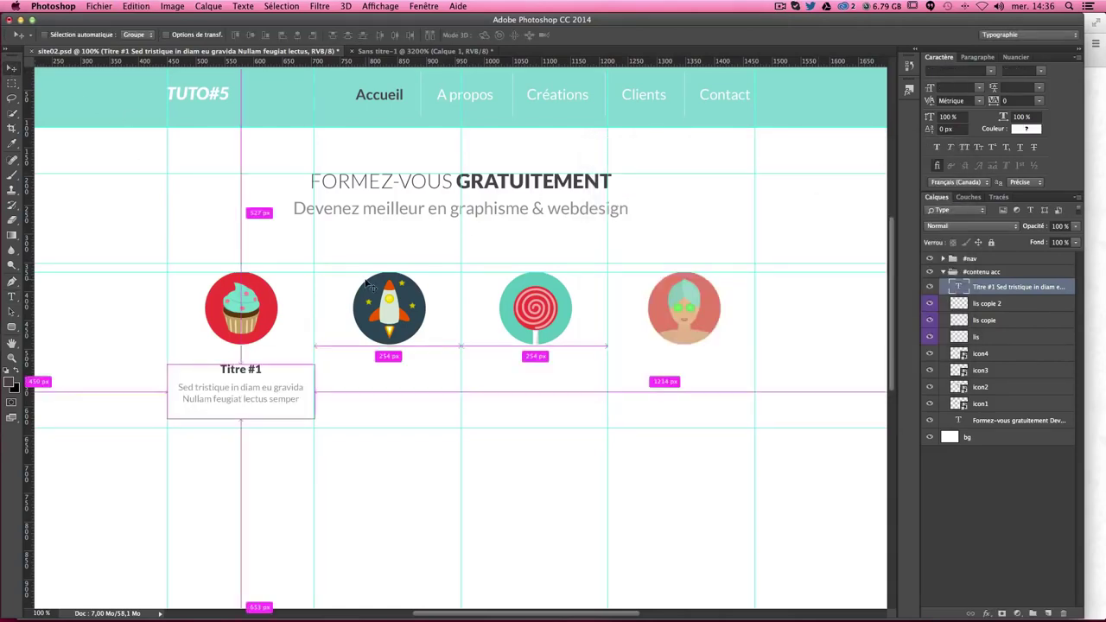
Step: Drag the Titre #1 heading and paragraph down about 16 px, checking the spacing against the guides
{"action": "key", "text": "ctrl+semicolon"}
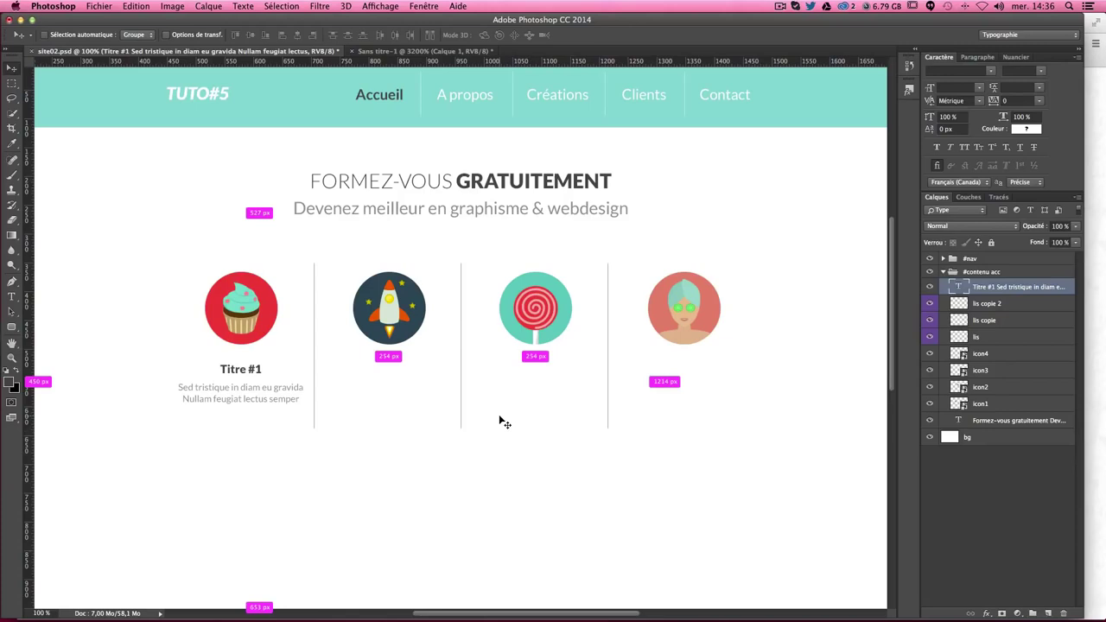
{"action": "key", "text": "ctrl+semicolon"}
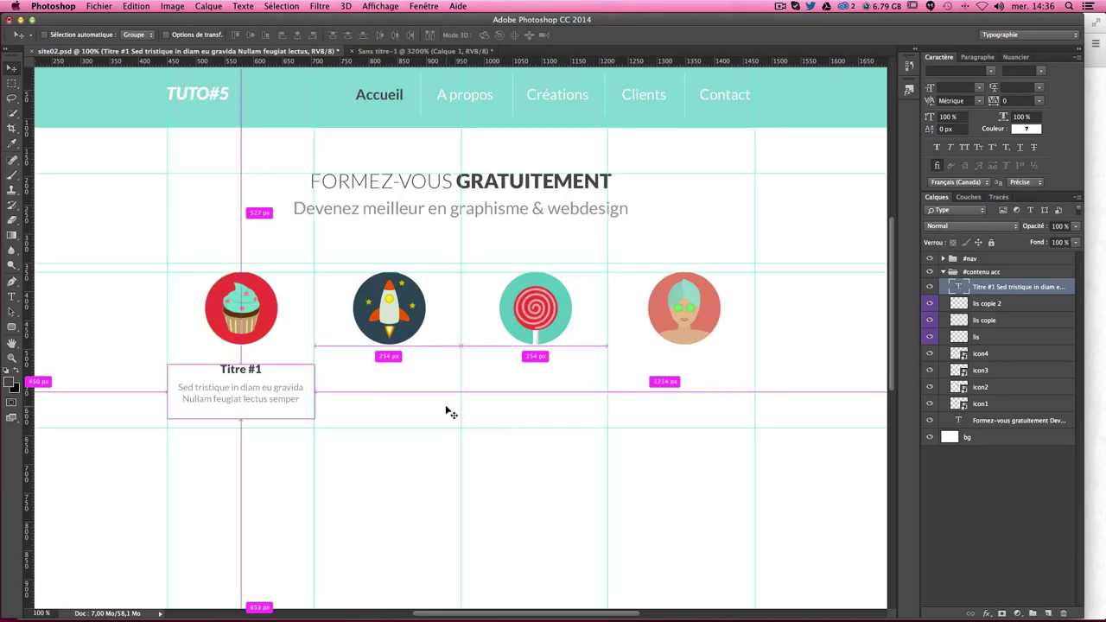
{"action": "key", "text": "ctrl+semicolon"}
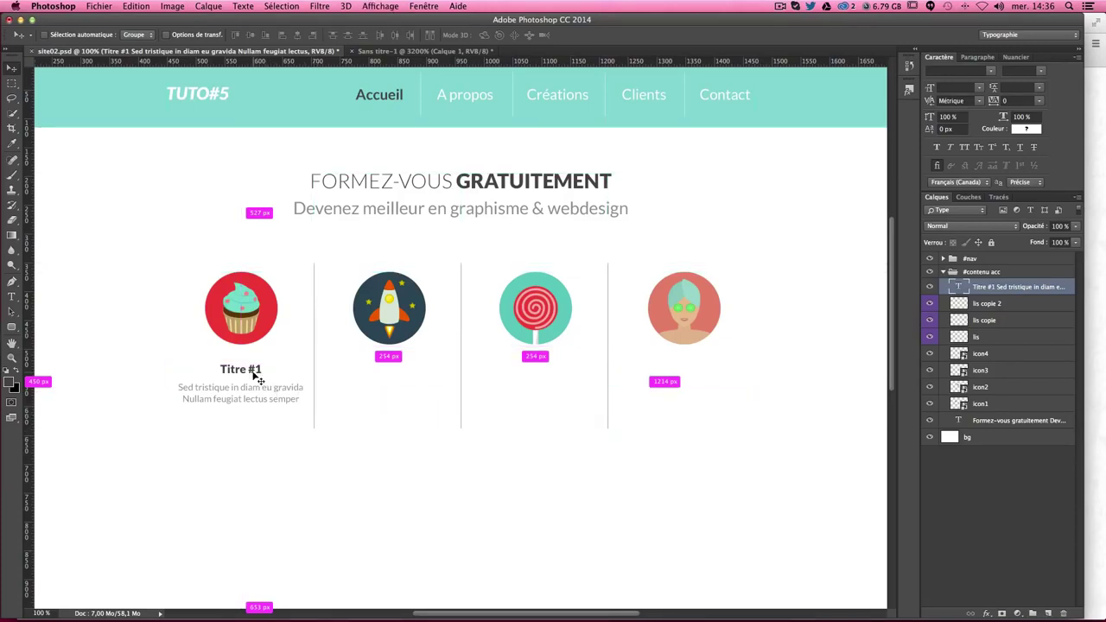
{"action": "left_click_drag", "start_coordinate": [253, 374], "coordinate": [252, 382]}
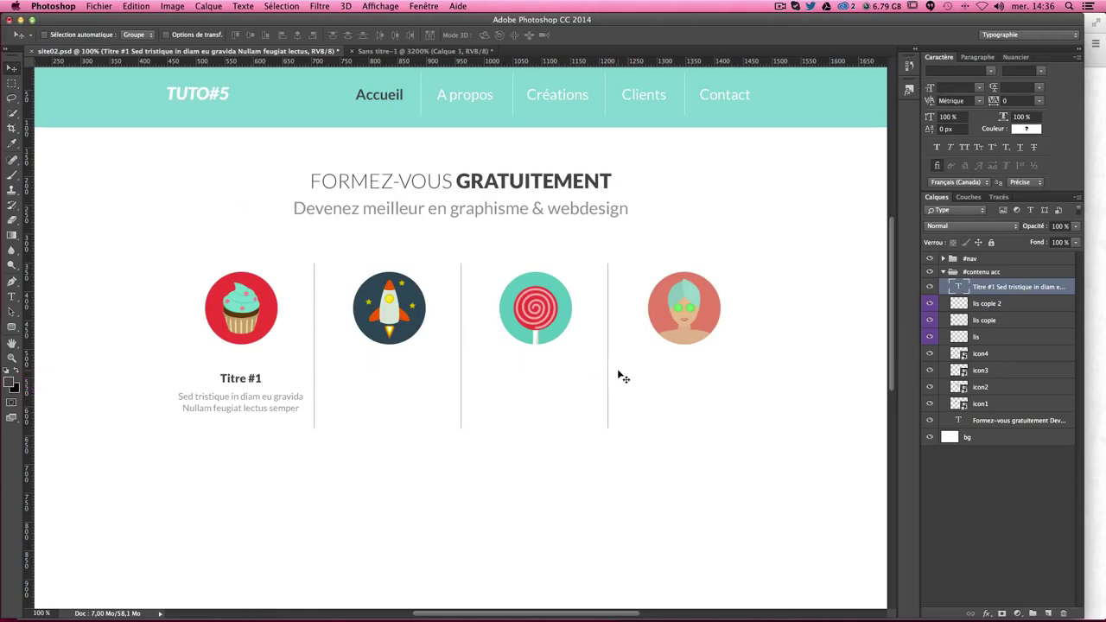
{"action": "key", "text": "ctrl+h"}
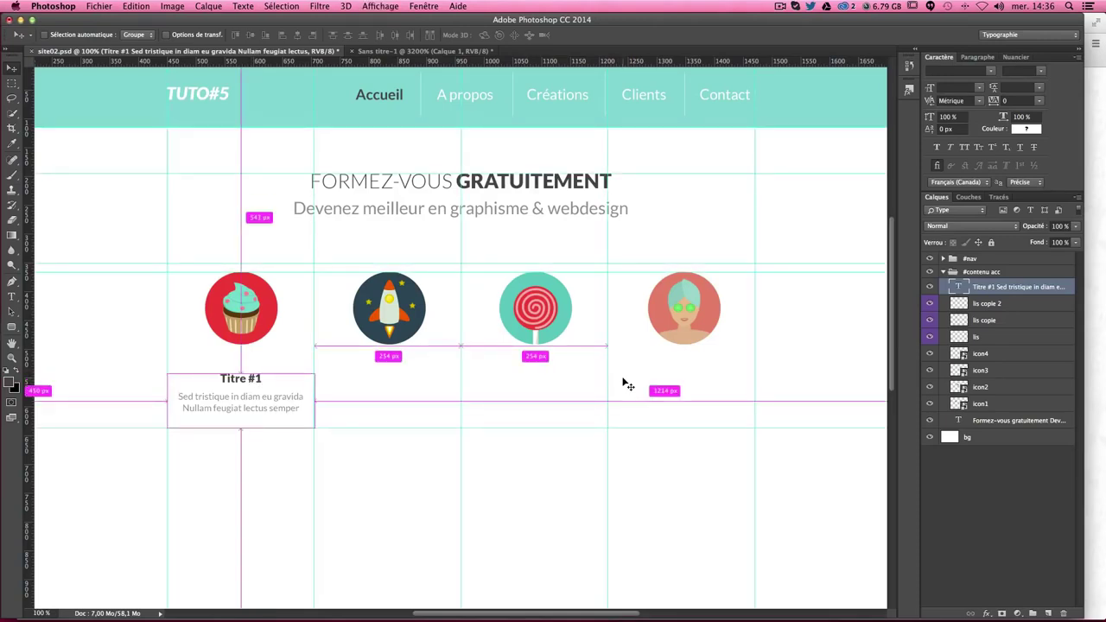
{"action": "key", "text": "ctrl+h"}
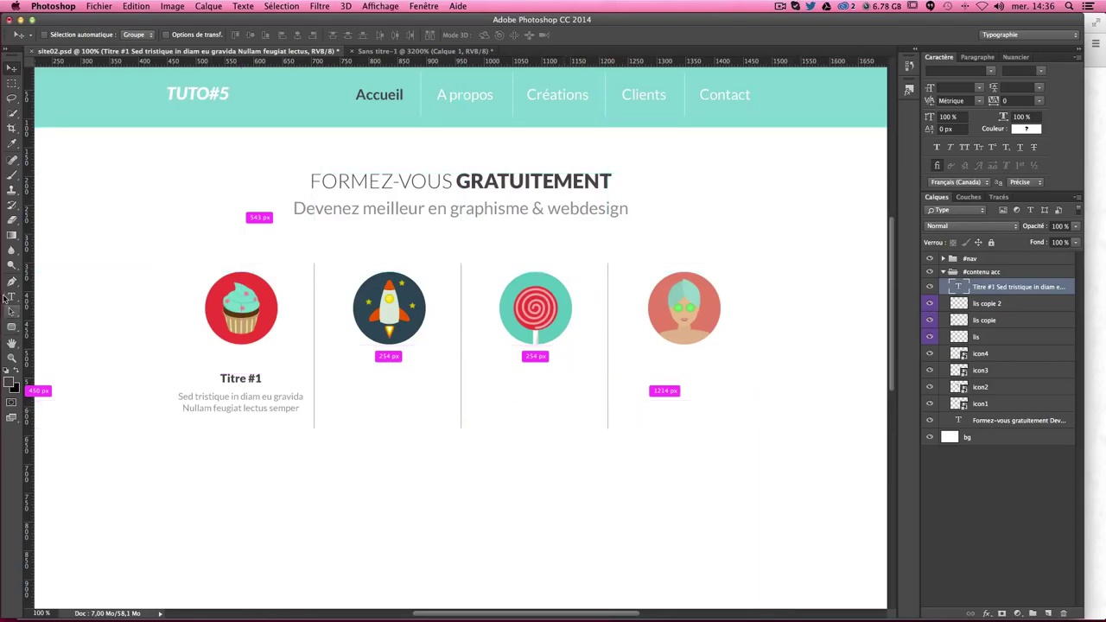
{"action": "left_click", "coordinate": [11, 296]}
{"action": "left_click", "coordinate": [251, 378]}
Step: Colour the '#1' in the Titre #1 heading red #ef4644, sampled from the cupcake circle
{"action": "double_click", "coordinate": [253, 378]}
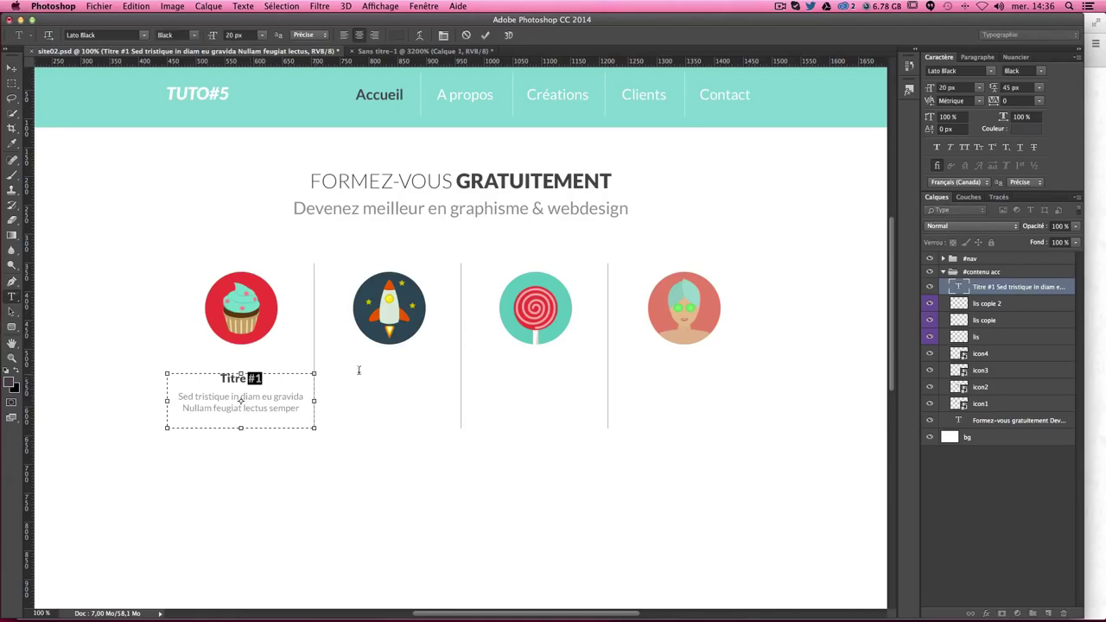
{"action": "left_click", "coordinate": [1027, 129]}
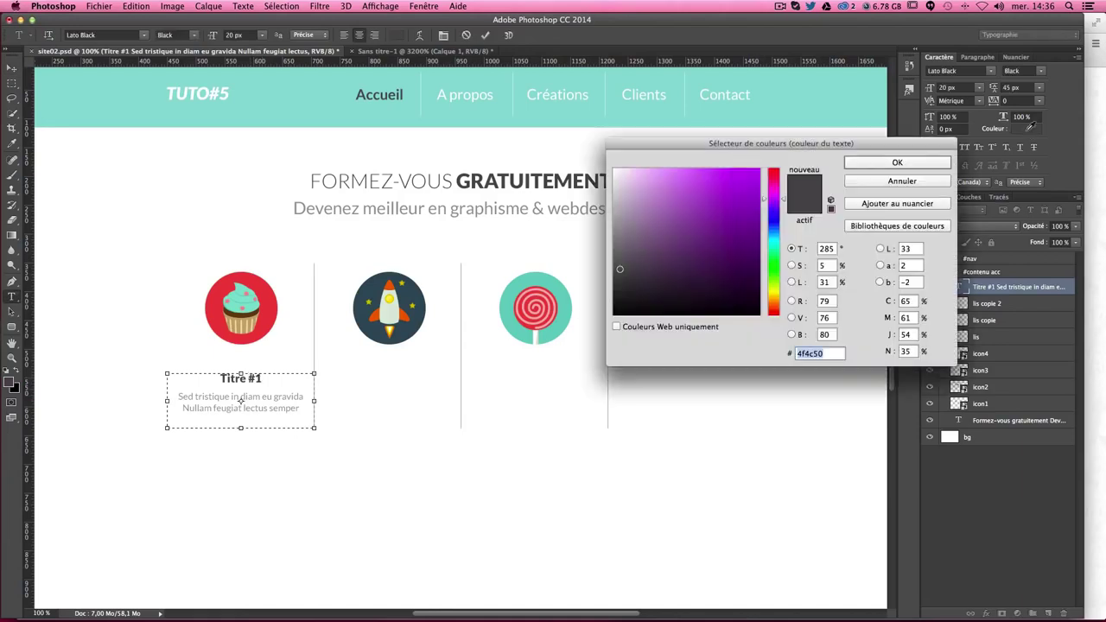
{"action": "left_click", "coordinate": [277, 316]}
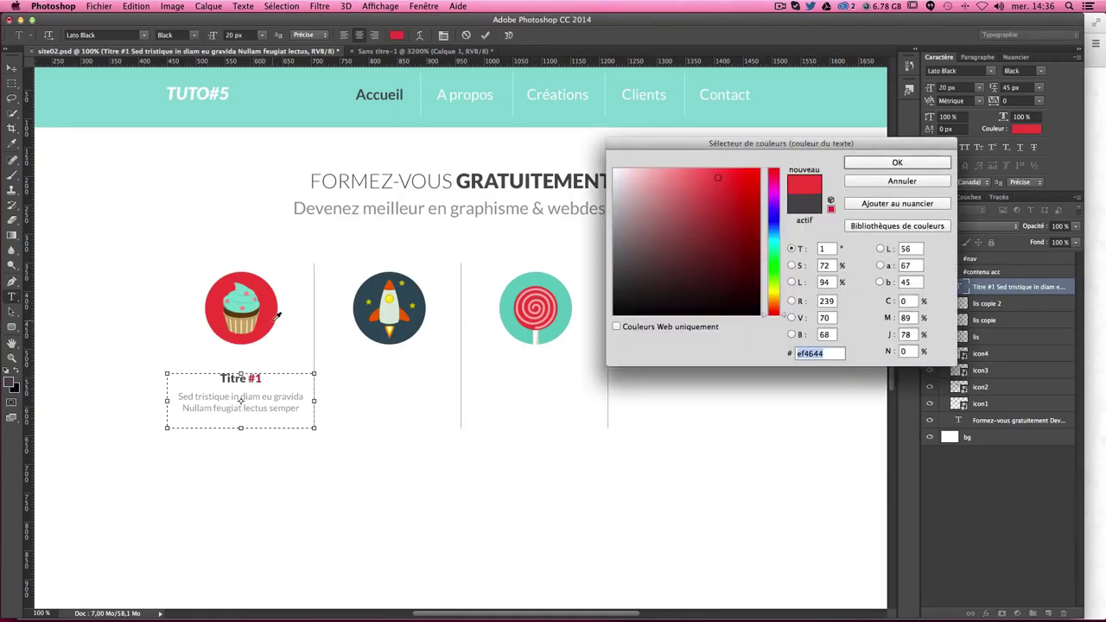
{"action": "key", "text": "Return"}
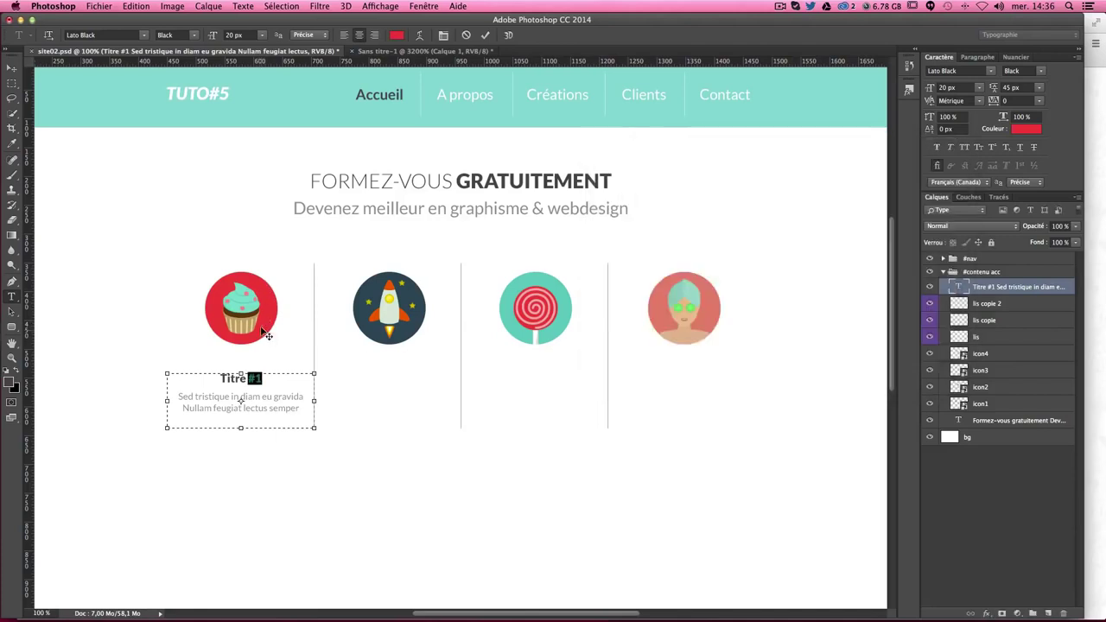
{"action": "left_click", "coordinate": [11, 69]}
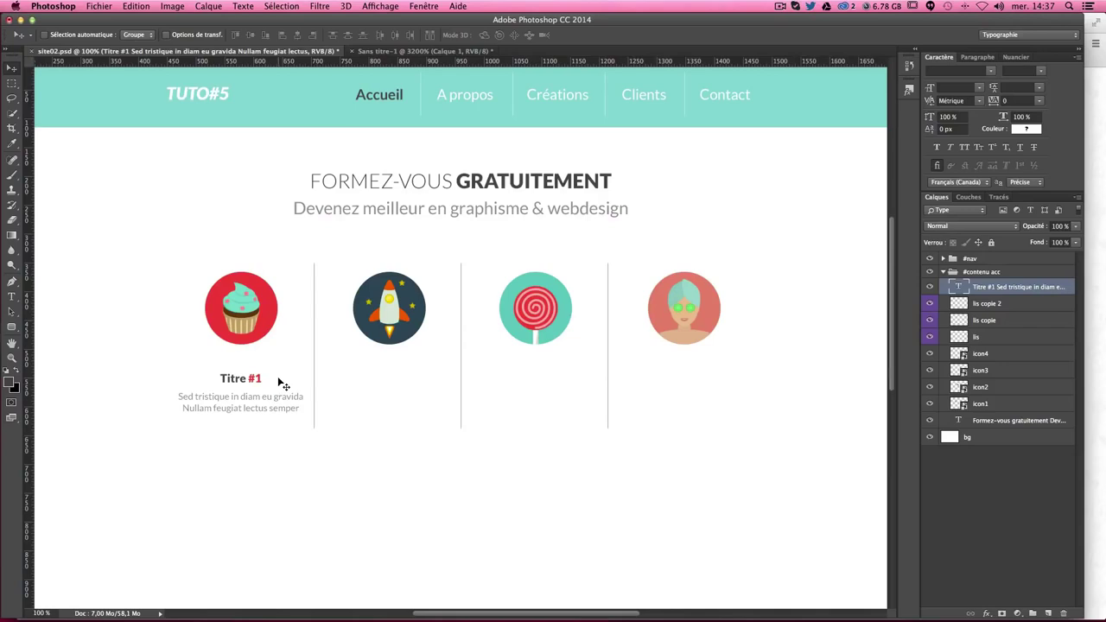
{"action": "key", "text": "super+semicolon"}
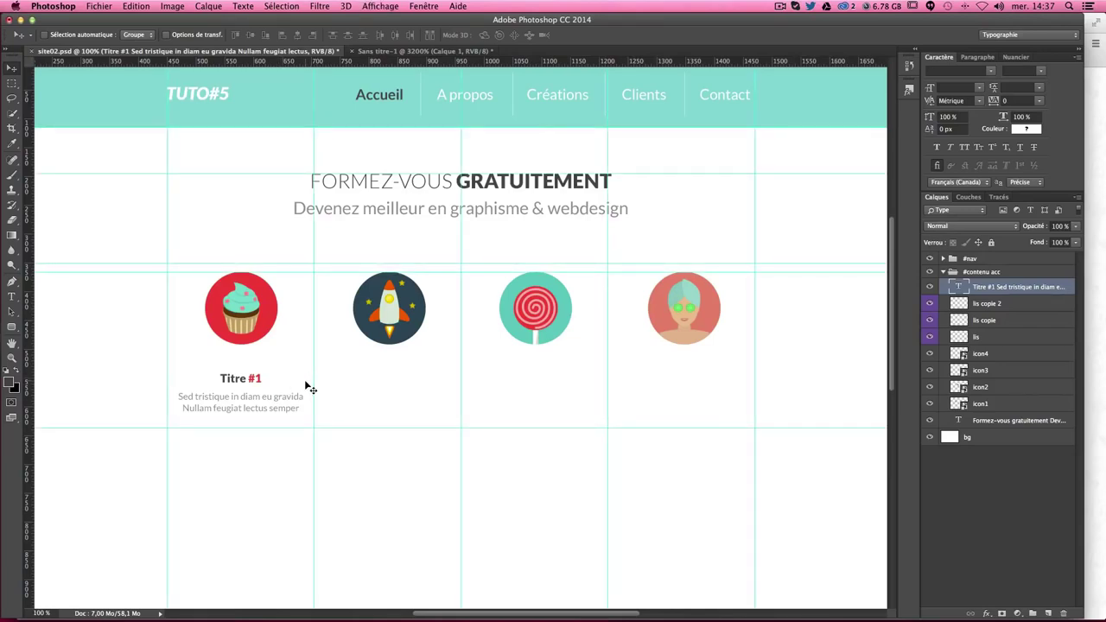
{"action": "left_click_drag", "start_coordinate": [268, 395], "coordinate": [416, 397]}
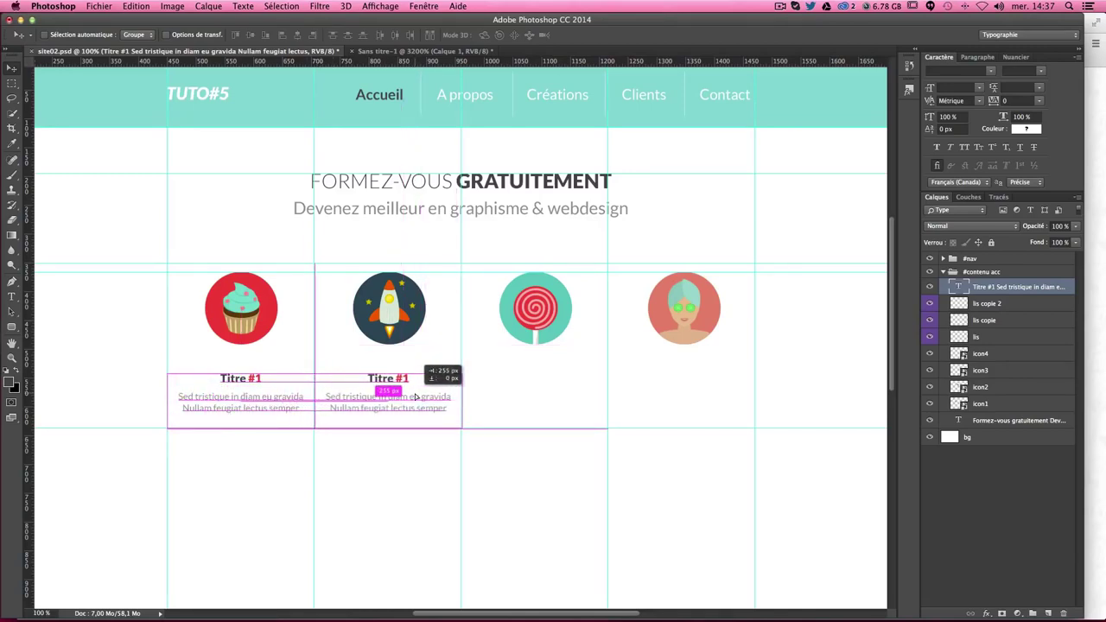
{"action": "left_click_drag", "start_coordinate": [416, 396], "coordinate": [415, 397]}
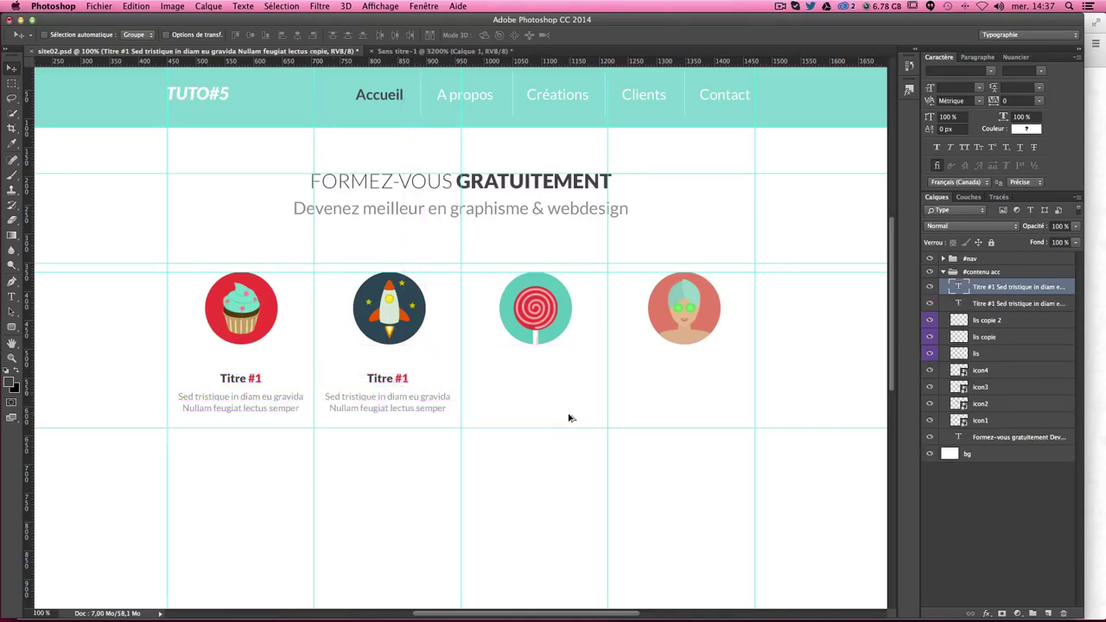
{"action": "key", "text": "ctrl+z"}
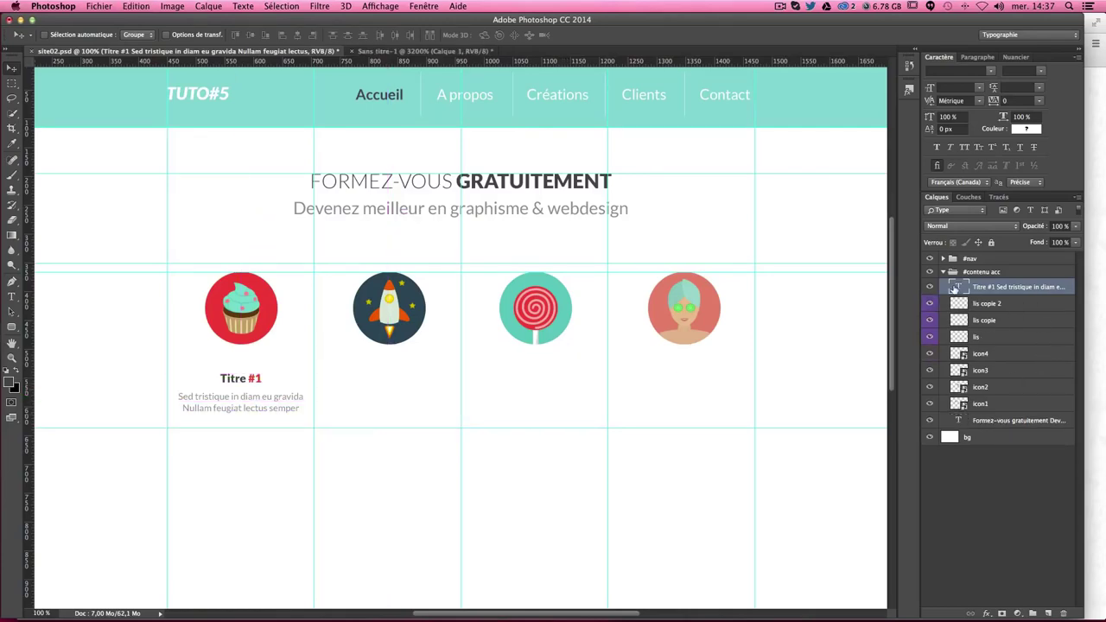
Step: Zoom in and centre the view on the Titre #1 text block
{"action": "double_click", "coordinate": [955, 287]}
{"action": "key", "text": "ctrl+Return"}
{"action": "key", "text": "ctrl+plus"}
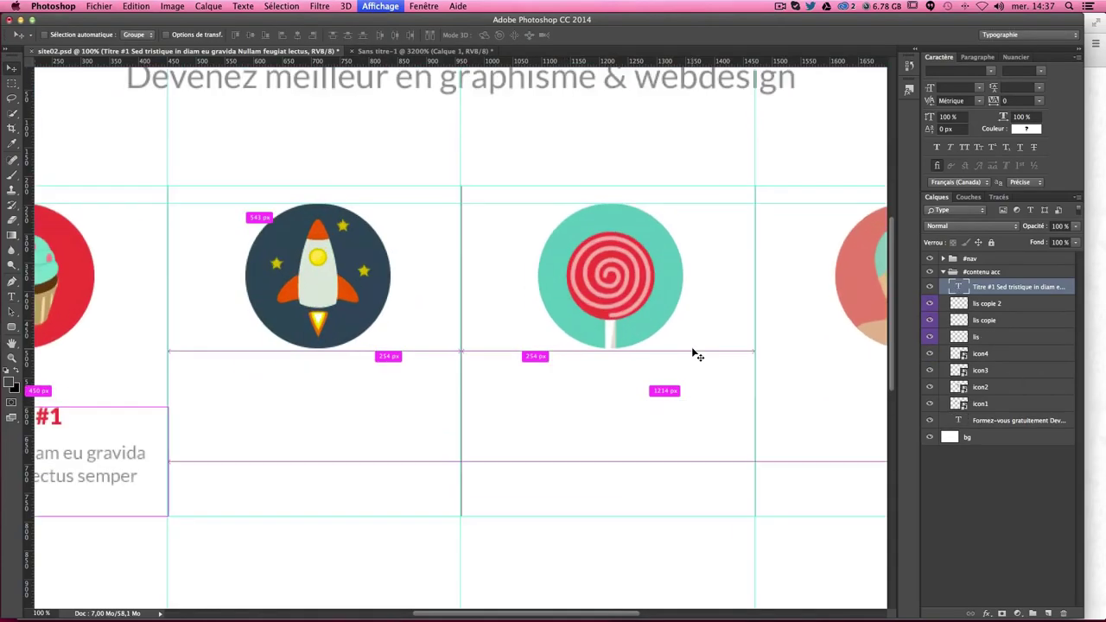
{"action": "key", "text": "ctrl+plus"}
{"action": "key", "text": "ctrl+plus"}
{"action": "scroll", "coordinate": [595, 363], "scroll_direction": "left", "scroll_amount": 5}
{"action": "scroll", "coordinate": [591, 373], "scroll_direction": "left", "scroll_amount": 10}
{"action": "key", "text": "ctrl+r"}
{"action": "scroll", "coordinate": [764, 346], "scroll_direction": "down", "scroll_amount": 3}
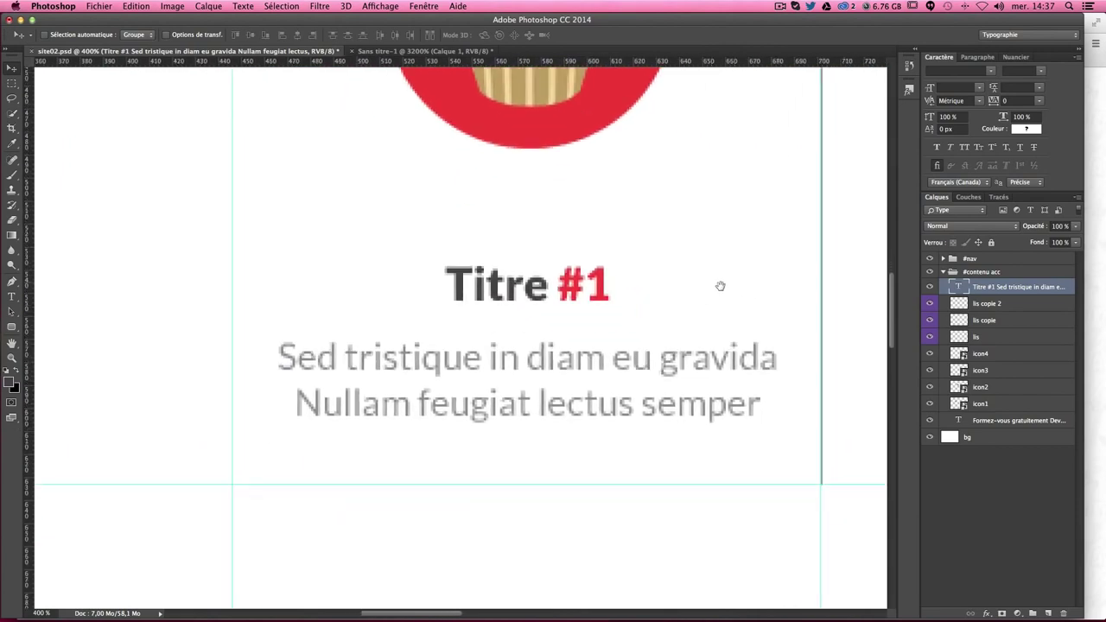
Step: Widen the Titre #1 text box to 255 px and return the view to 100%
{"action": "double_click", "coordinate": [949, 292]}
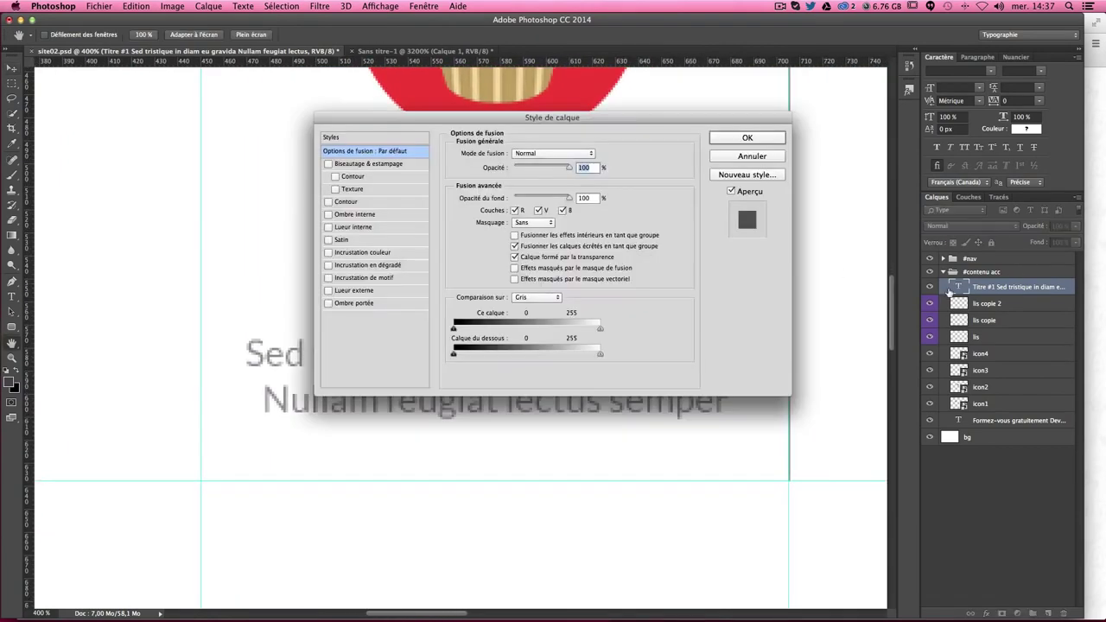
{"action": "key", "text": "Escape"}
{"action": "double_click", "coordinate": [954, 287]}
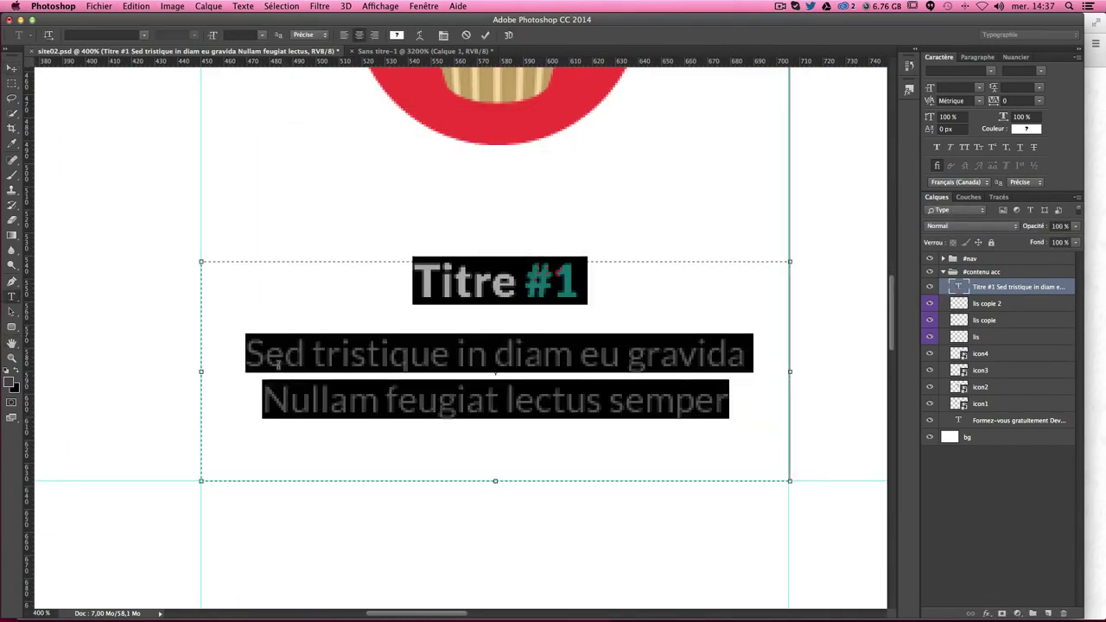
{"action": "left_click_drag", "start_coordinate": [202, 374], "coordinate": [202, 374]}
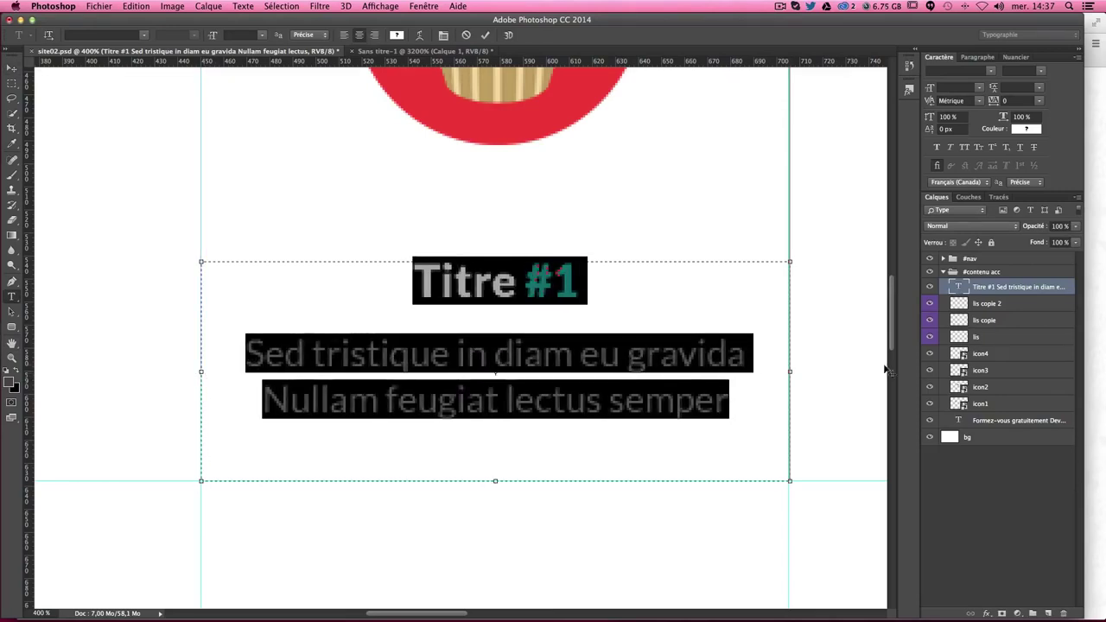
{"action": "left_click_drag", "start_coordinate": [788, 370], "coordinate": [789, 370]}
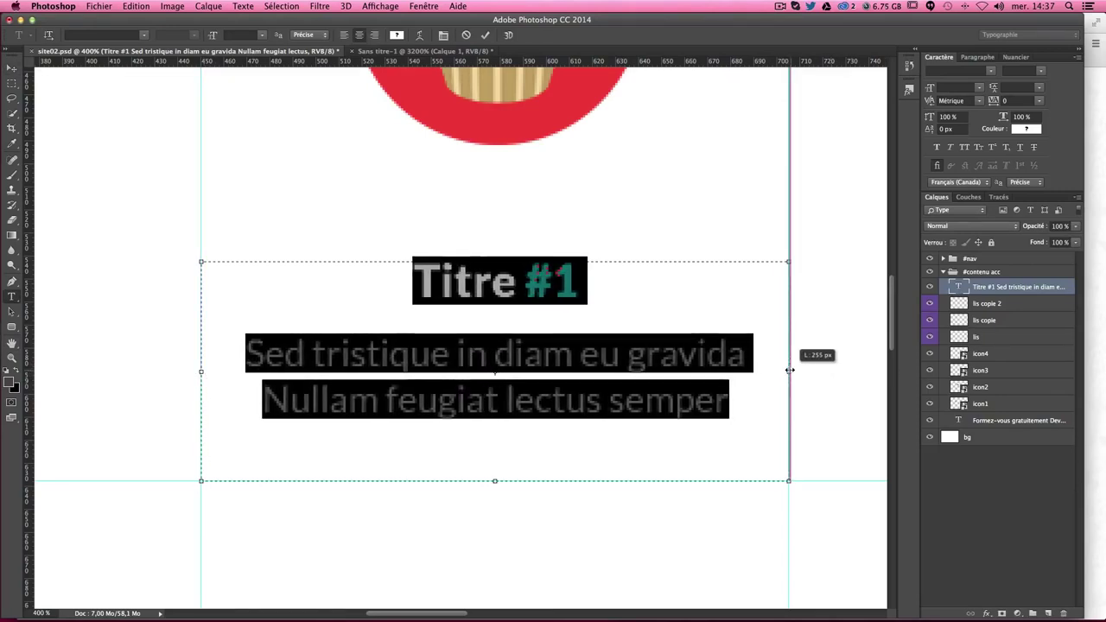
{"action": "key", "text": "ctrl+Return"}
{"action": "key", "text": "v"}
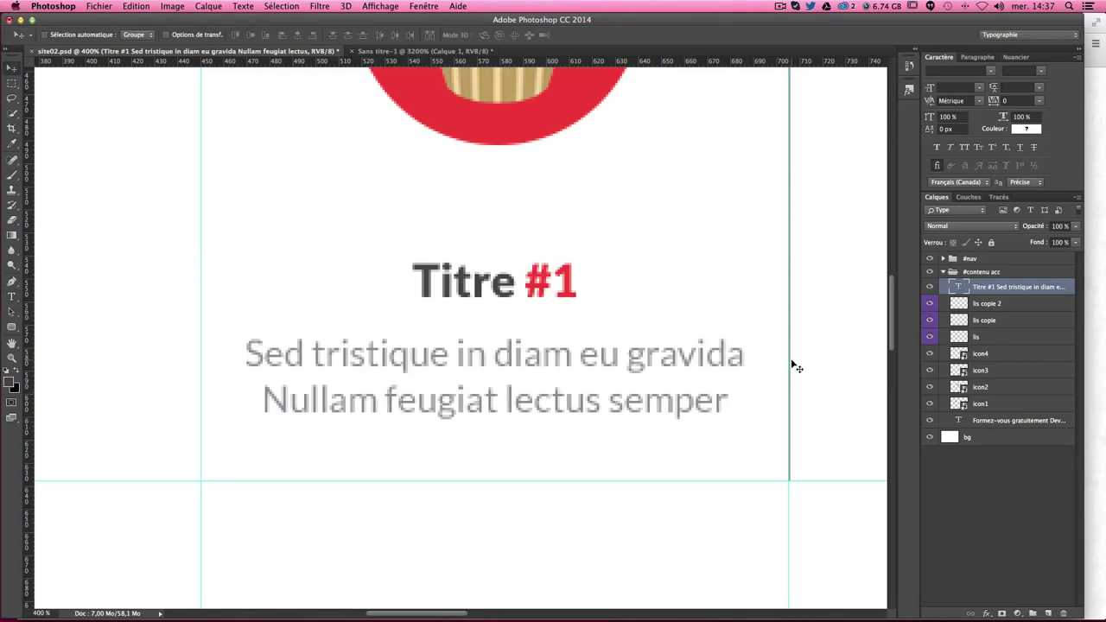
{"action": "key", "text": "ctrl+minus"}
{"action": "key", "text": "ctrl+minus"}
{"action": "key", "text": "ctrl+minus"}
{"action": "key", "text": "ctrl+minus"}
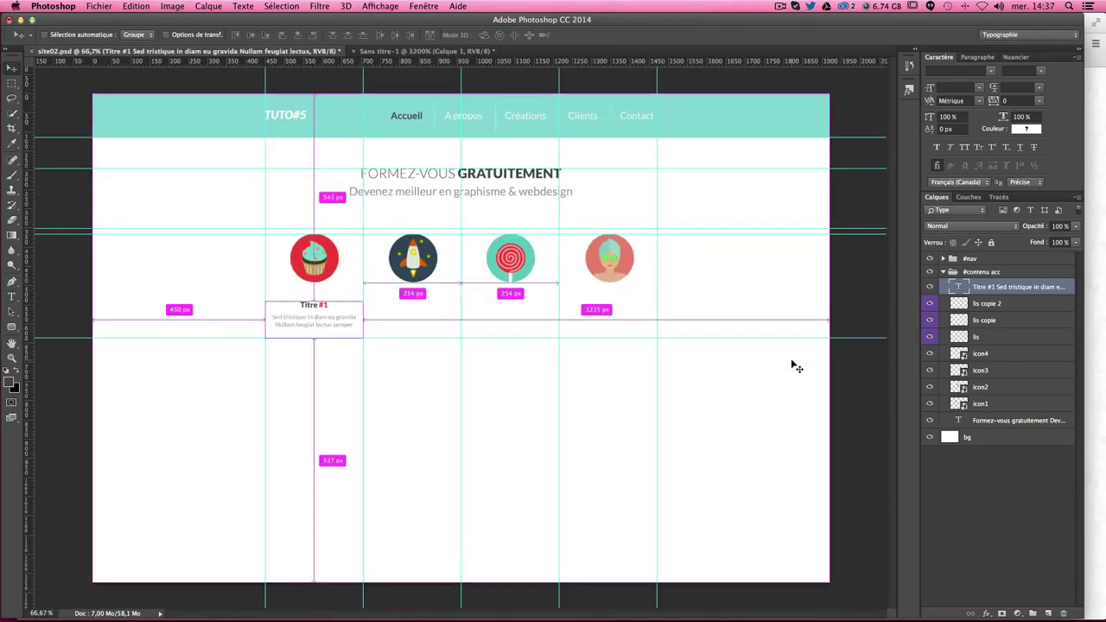
{"action": "key", "text": "ctrl+1"}
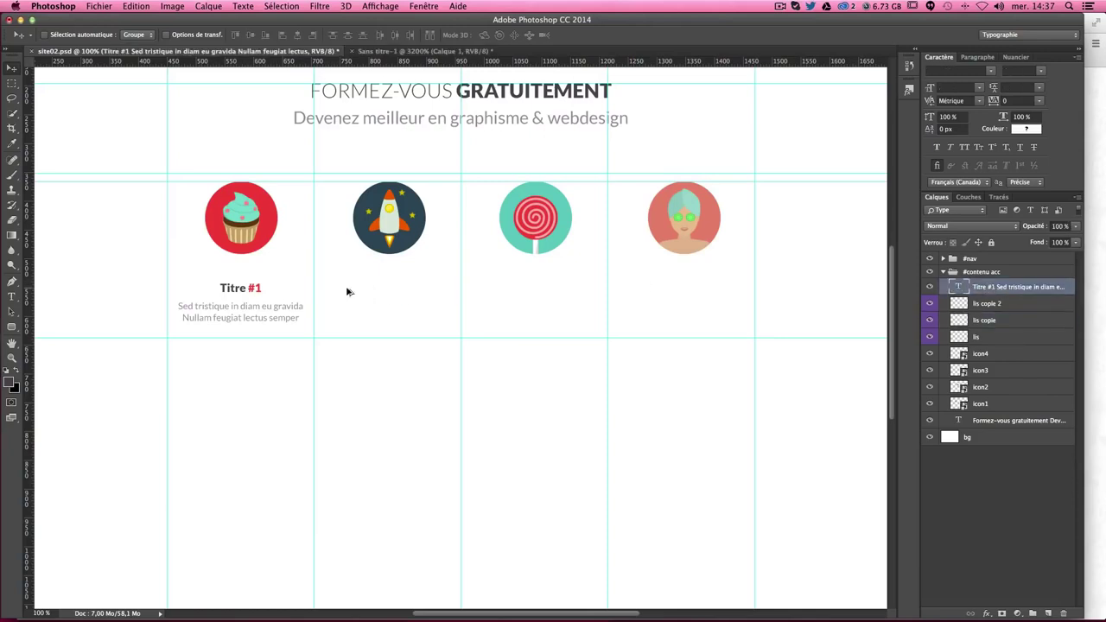
Step: Alt-drag copies of the Titre #1 block into the second, third and fourth columns
{"action": "left_click_drag", "start_coordinate": [377, 293], "coordinate": [494, 296]}
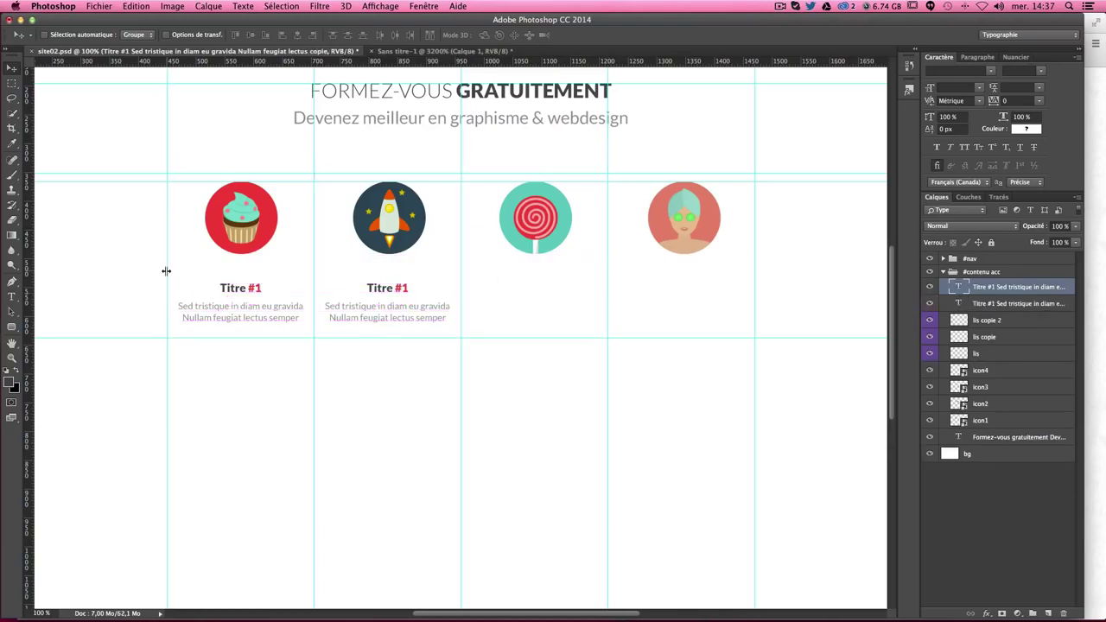
{"action": "left_click_drag", "start_coordinate": [407, 309], "coordinate": [550, 307]}
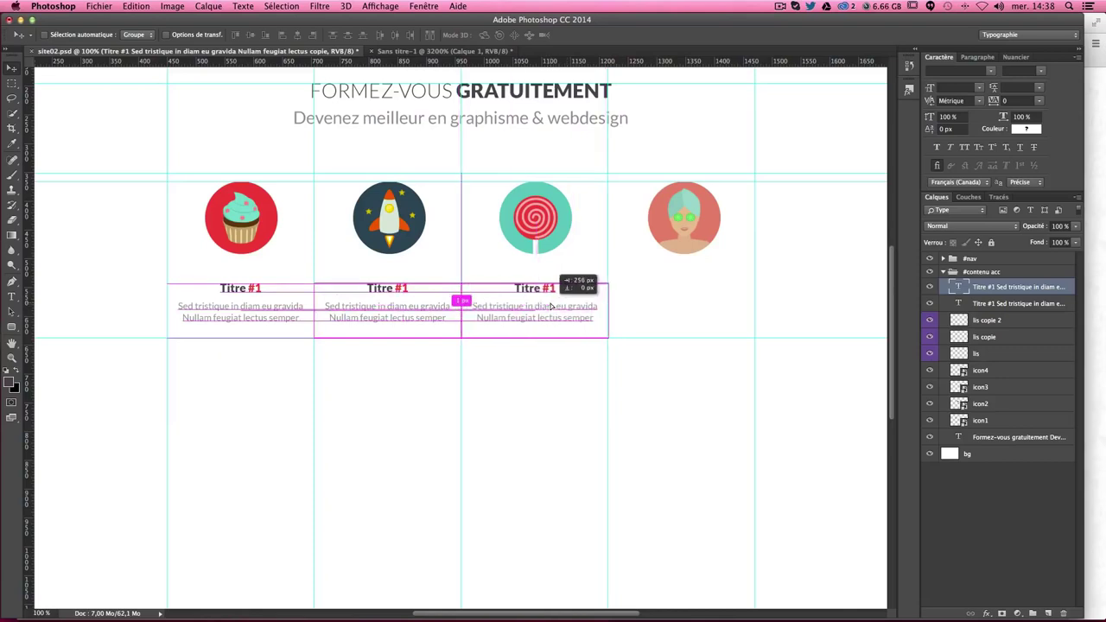
{"action": "left_click_drag", "start_coordinate": [550, 307], "coordinate": [645, 308]}
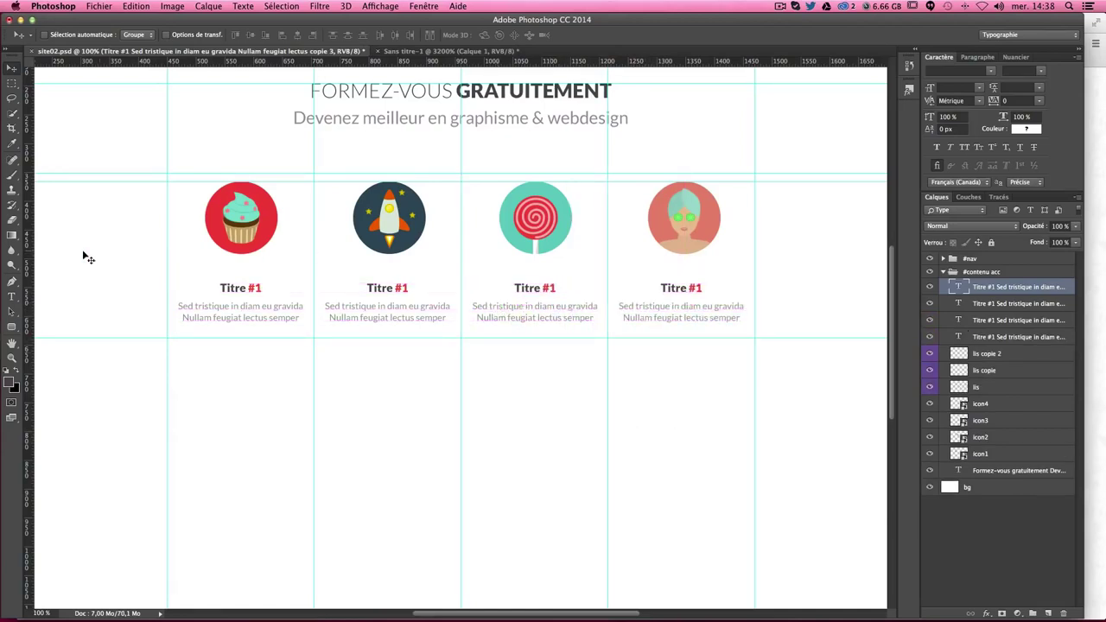
Step: Colour the second title's number with the rocket icon's dark blue
{"action": "left_click", "coordinate": [11, 296]}
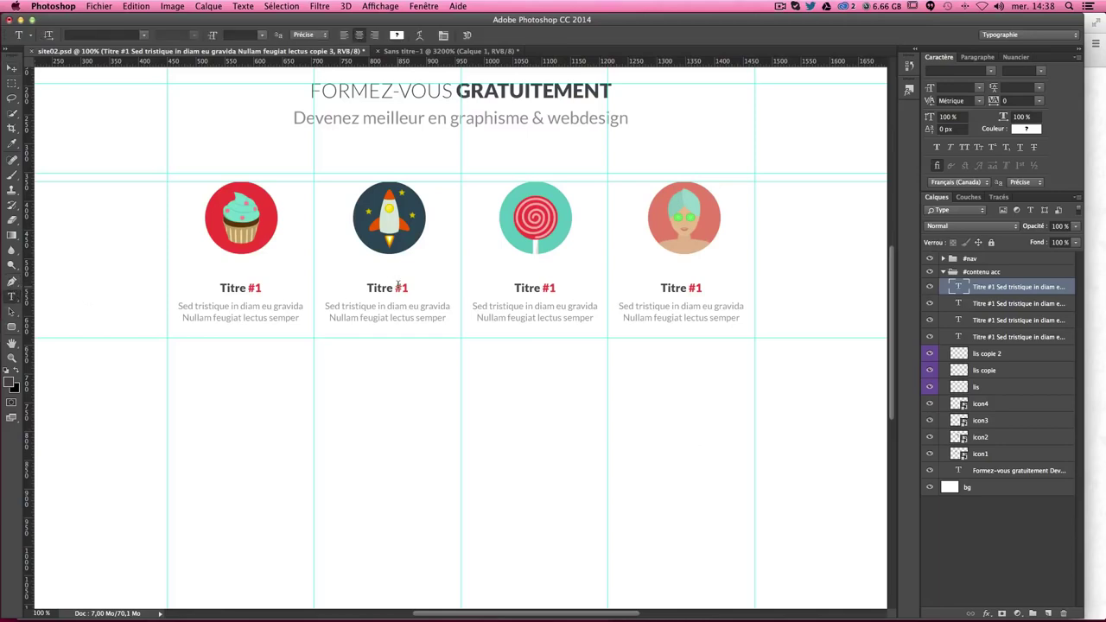
{"action": "left_click_drag", "start_coordinate": [400, 288], "coordinate": [409, 288]}
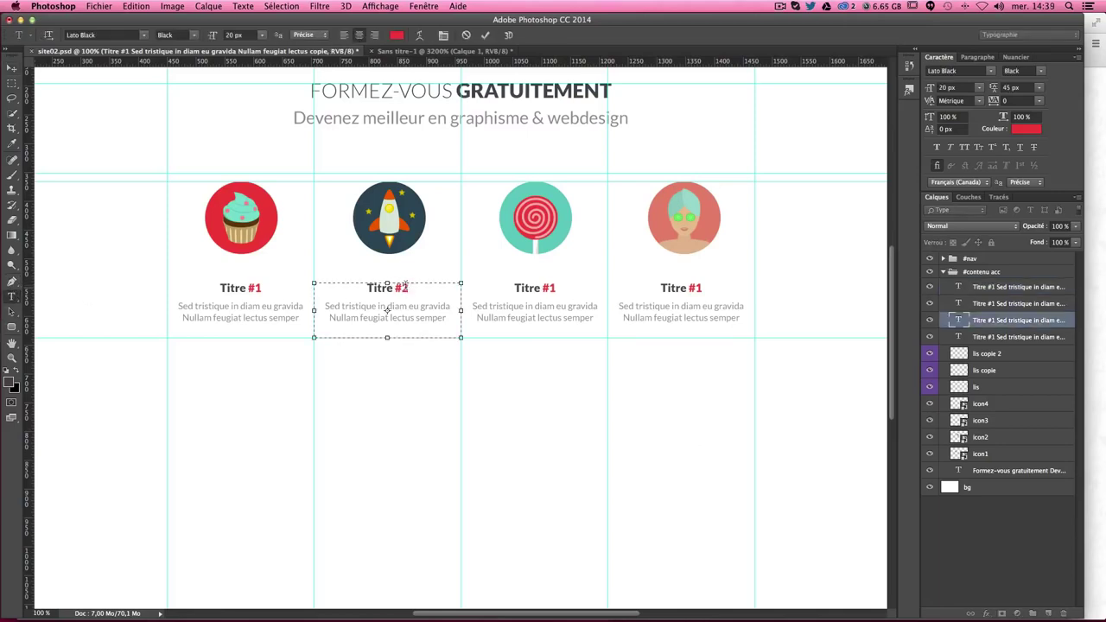
{"action": "key", "text": "shift+Left"}
{"action": "key", "text": "shift+Left"}
{"action": "left_click", "coordinate": [1022, 130]}
{"action": "left_click", "coordinate": [419, 198]}
{"action": "key", "text": "Return"}
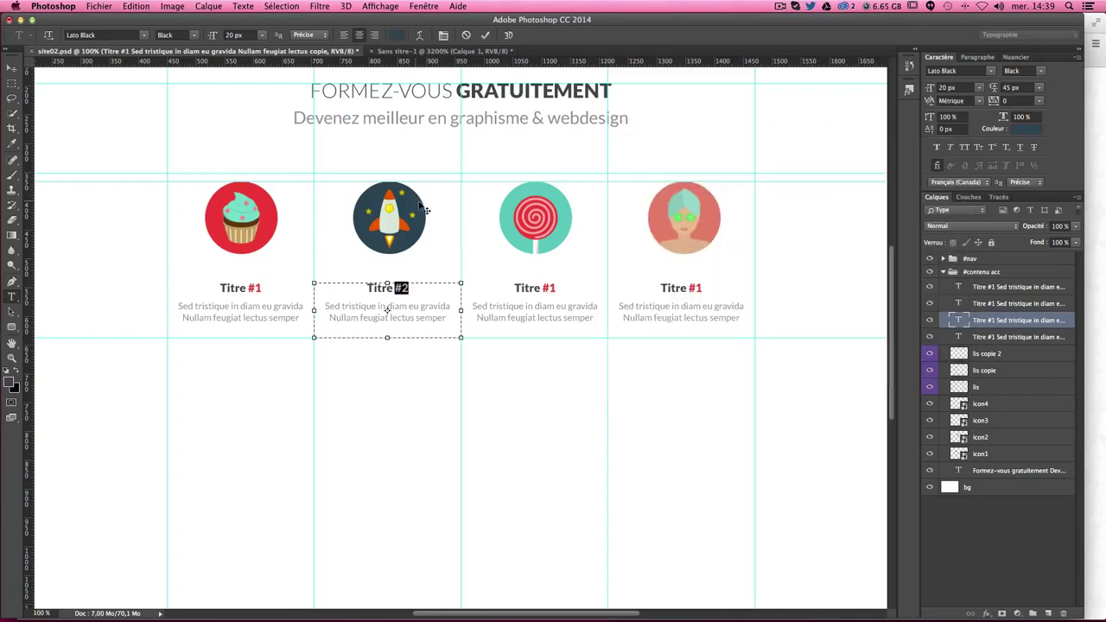
{"action": "left_click", "coordinate": [12, 296]}
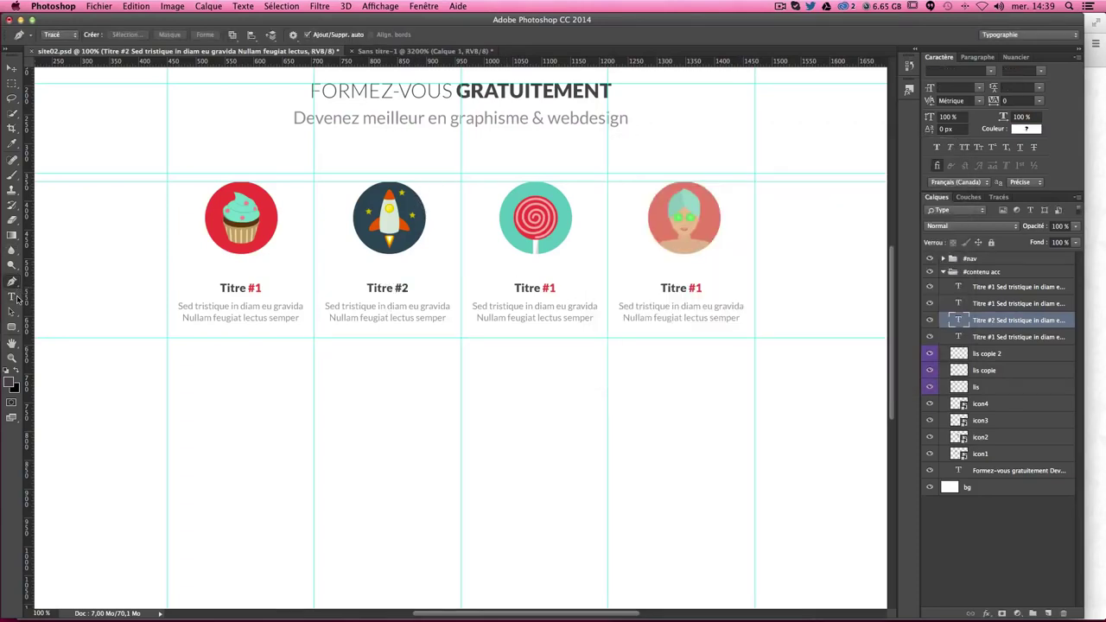
Step: Change the third title to Titre #3, its number in the lollipop icon's teal
{"action": "double_click", "coordinate": [546, 287]}
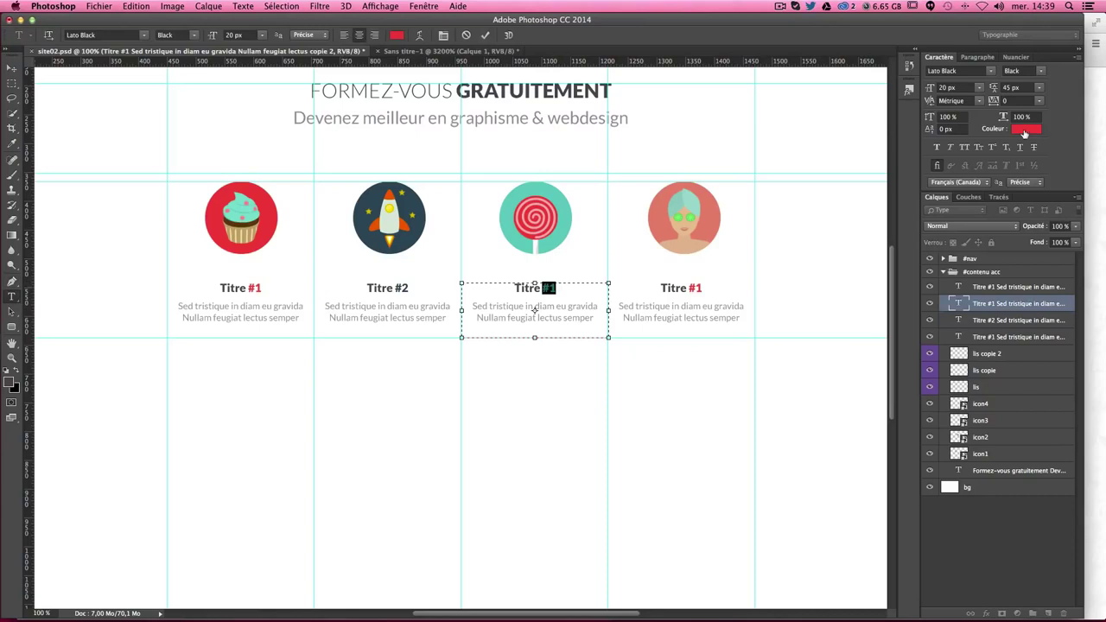
{"action": "left_click", "coordinate": [1024, 130]}
{"action": "left_click", "coordinate": [566, 222]}
{"action": "key", "text": "Return"}
{"action": "left_click_drag", "start_coordinate": [550, 286], "coordinate": [557, 287]}
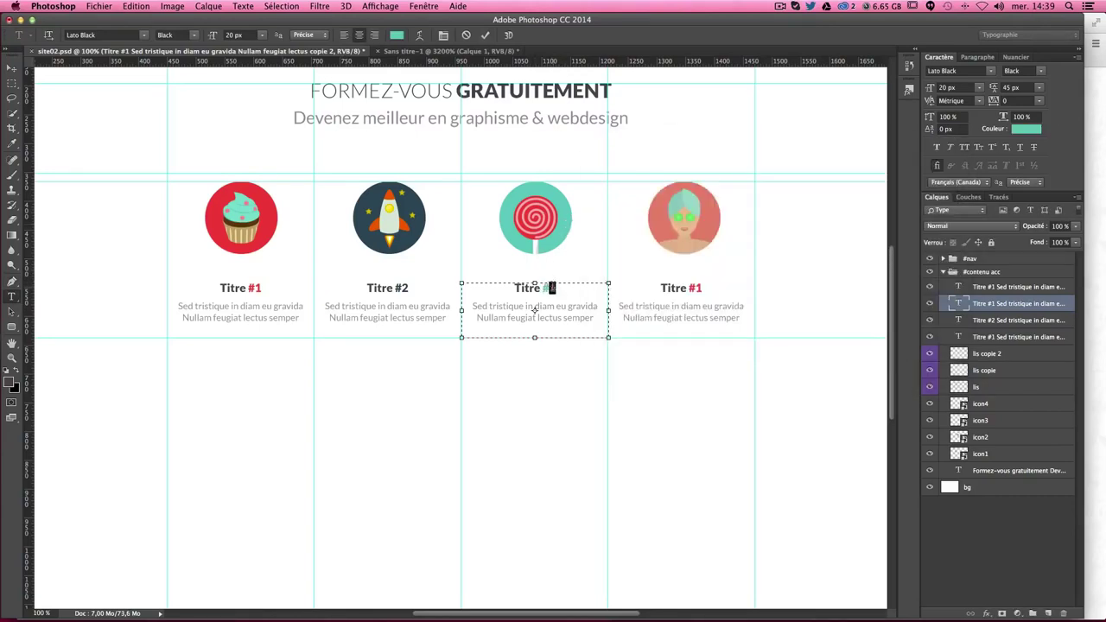
{"action": "type", "text": "3"}
{"action": "key", "text": "ctrl+Return"}
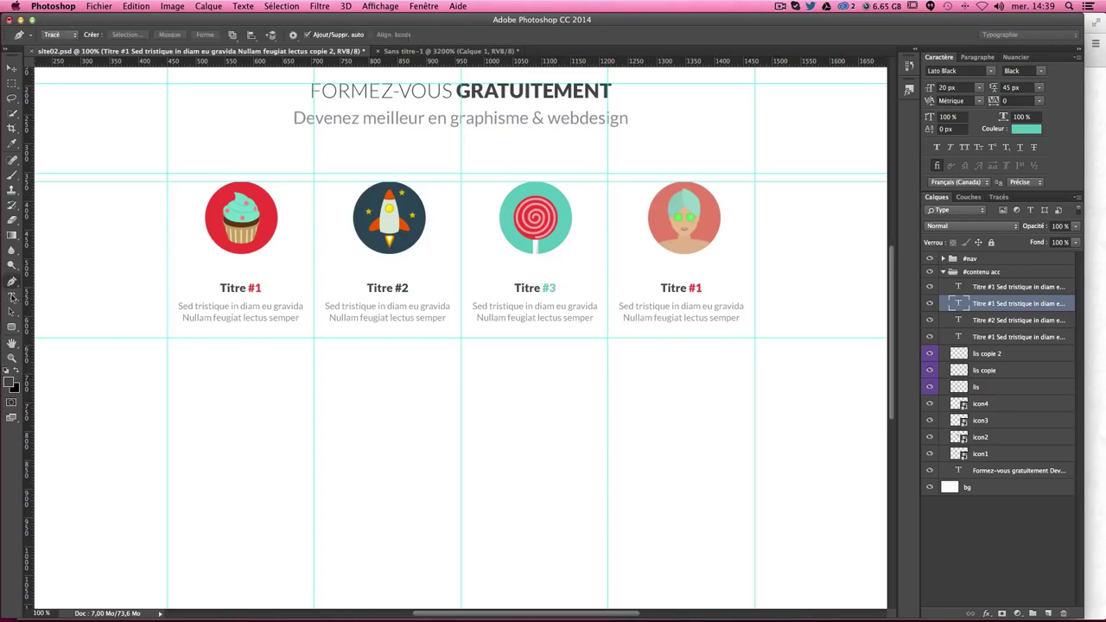
Step: Change the fourth title to Titre #4, its number in the portrait icon's salmon tone
{"action": "double_click", "coordinate": [691, 288]}
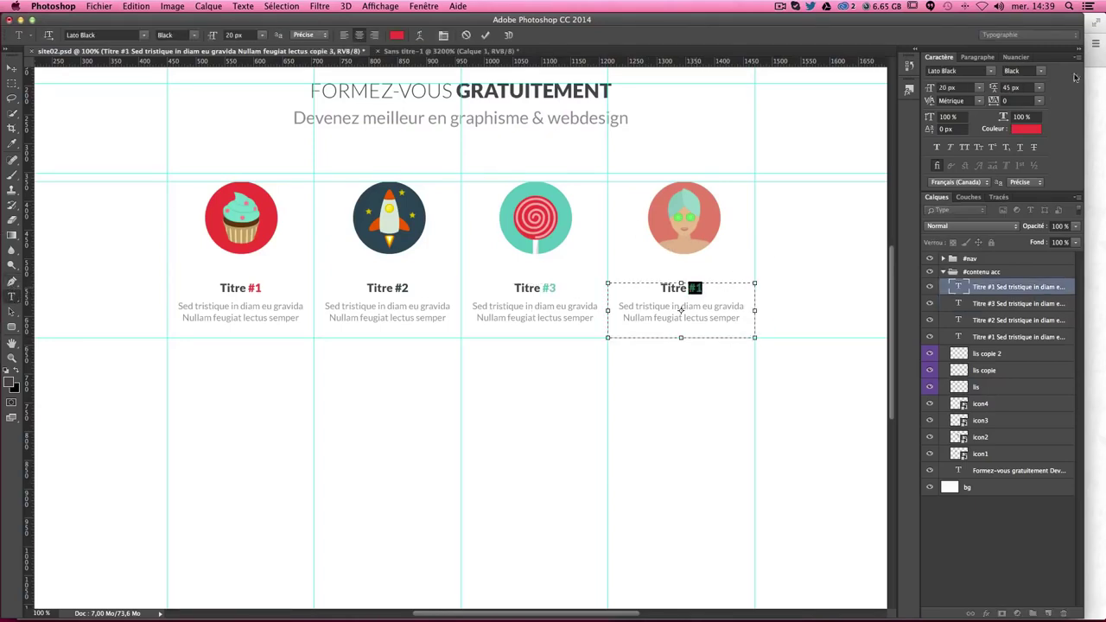
{"action": "left_click", "coordinate": [1025, 129]}
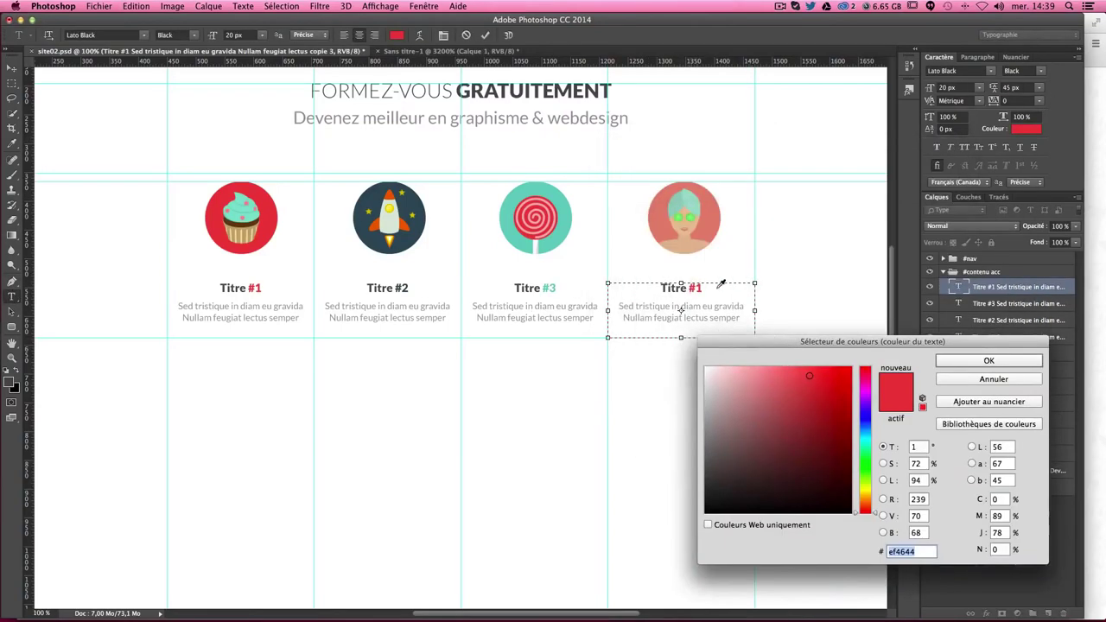
{"action": "left_click", "coordinate": [713, 229]}
{"action": "key", "text": "Return"}
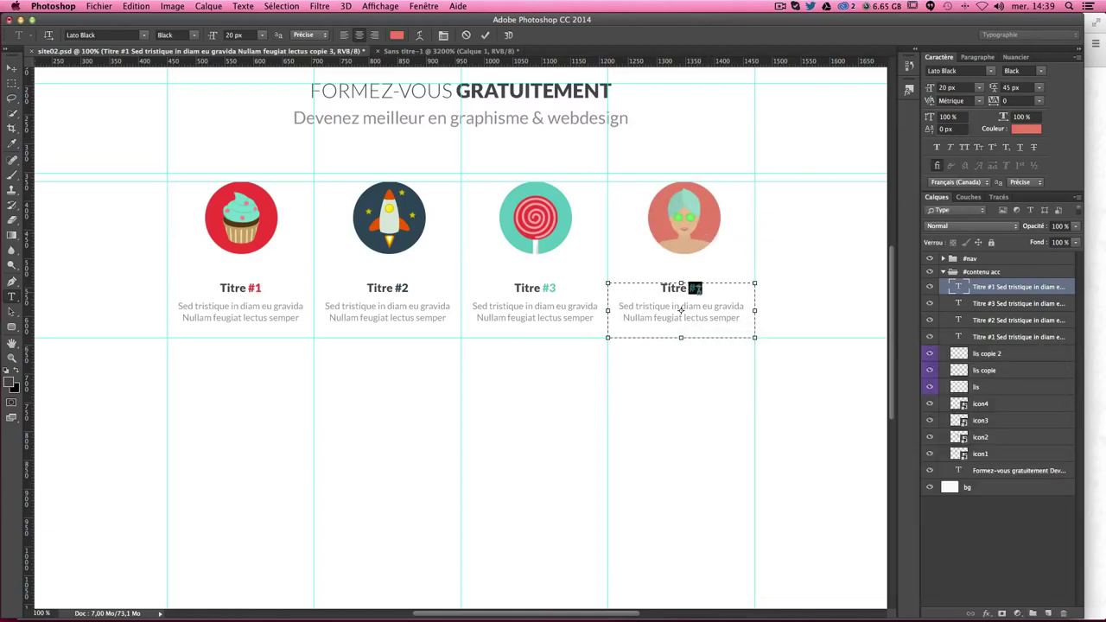
{"action": "left_click", "coordinate": [725, 283]}
{"action": "key", "text": "shift+Left"}
{"action": "type", "text": "4"}
{"action": "left_click", "coordinate": [11, 68]}
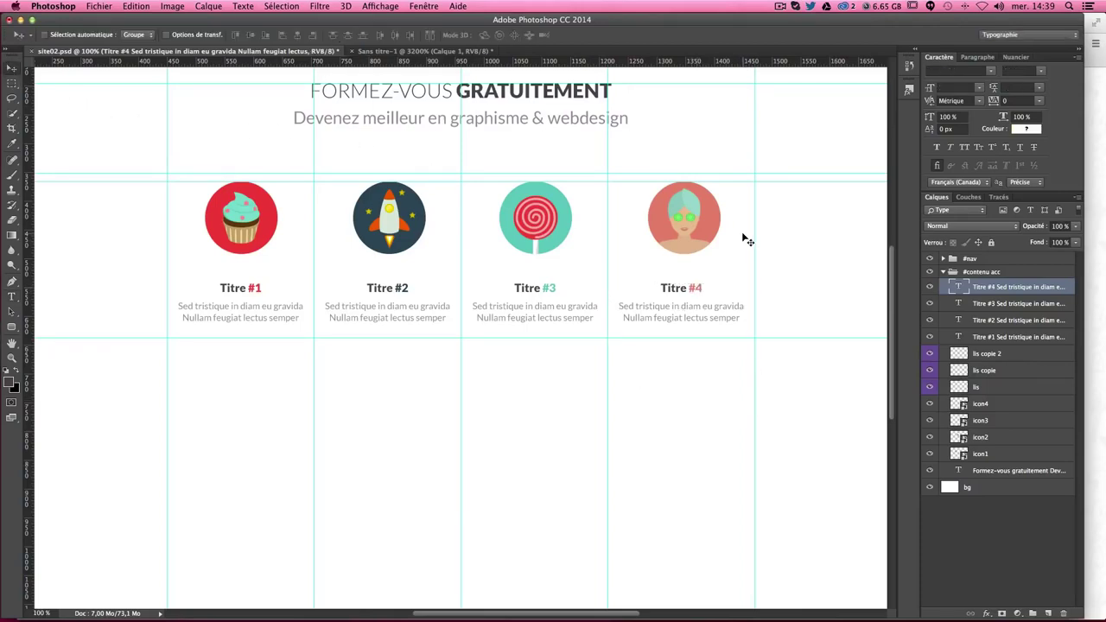
{"action": "left_click", "coordinate": [999, 354]}
Step: Select the four icon layers, icon1 through icon4, and check the layout with guides
{"action": "left_click", "coordinate": [987, 404]}
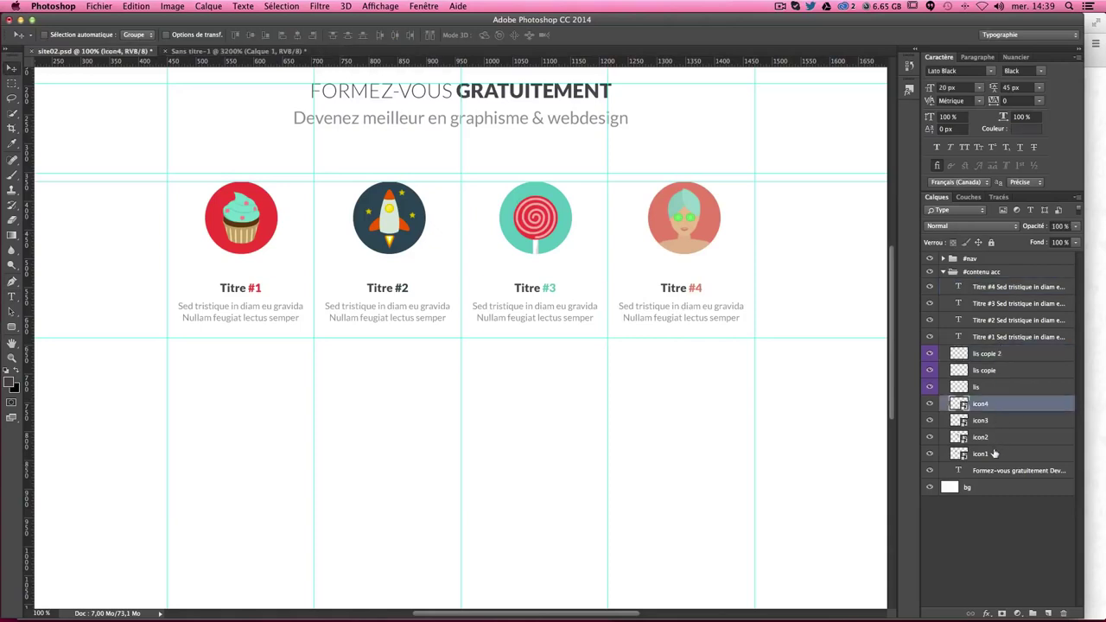
{"action": "left_click", "coordinate": [994, 453], "text": "shift"}
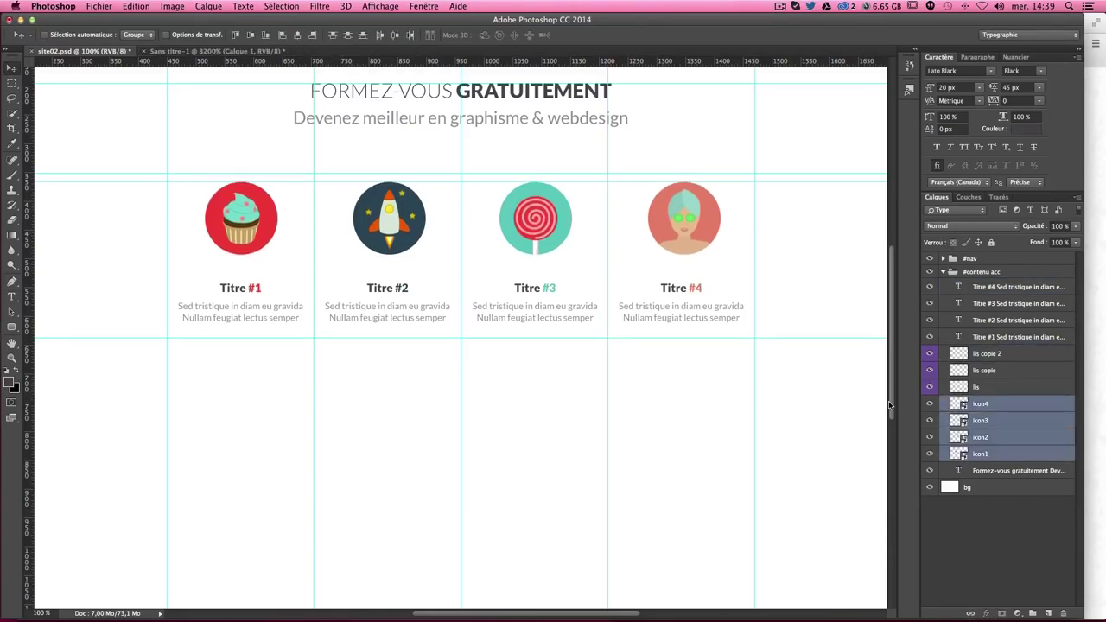
{"action": "key", "text": "super+minus"}
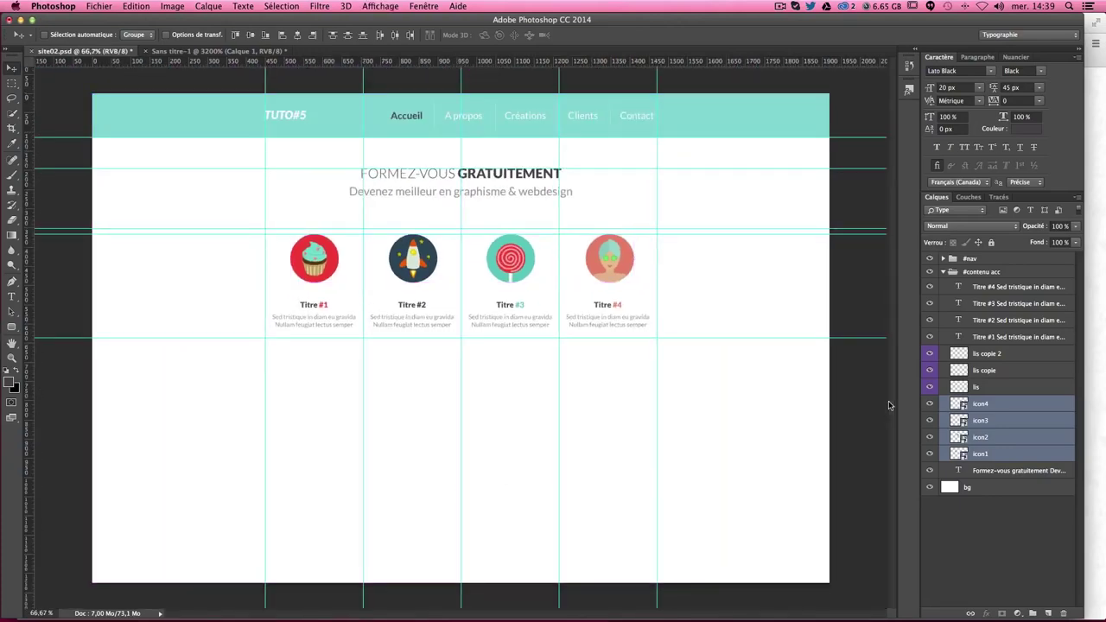
{"action": "key", "text": "super+plus"}
{"action": "key", "text": "super+plus"}
{"action": "key", "text": "super+minus"}
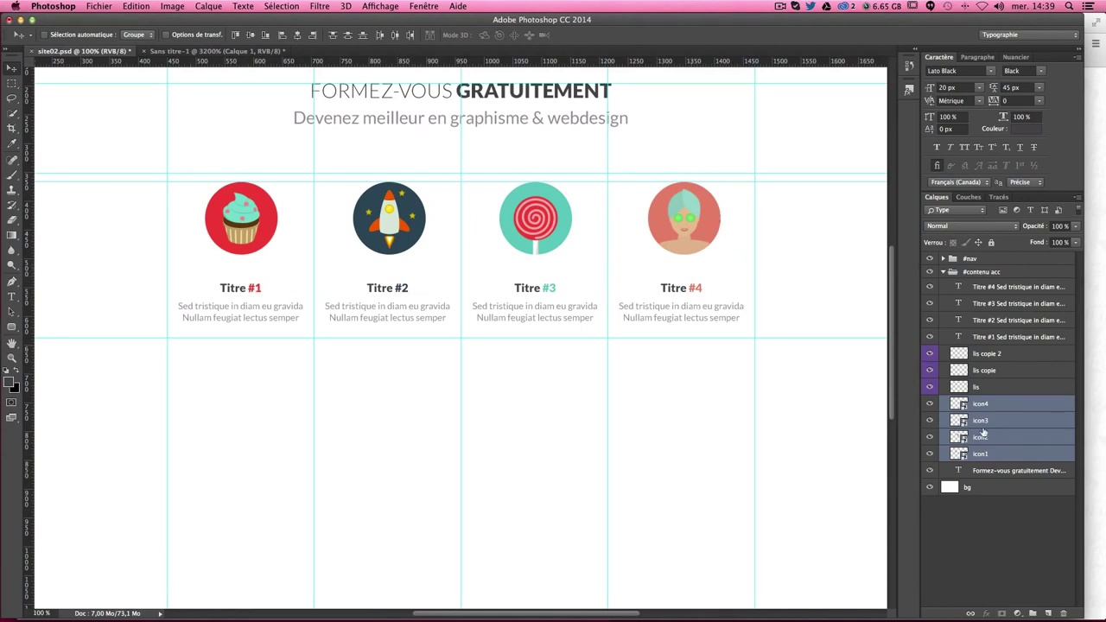
{"action": "key", "text": "super+semicolon"}
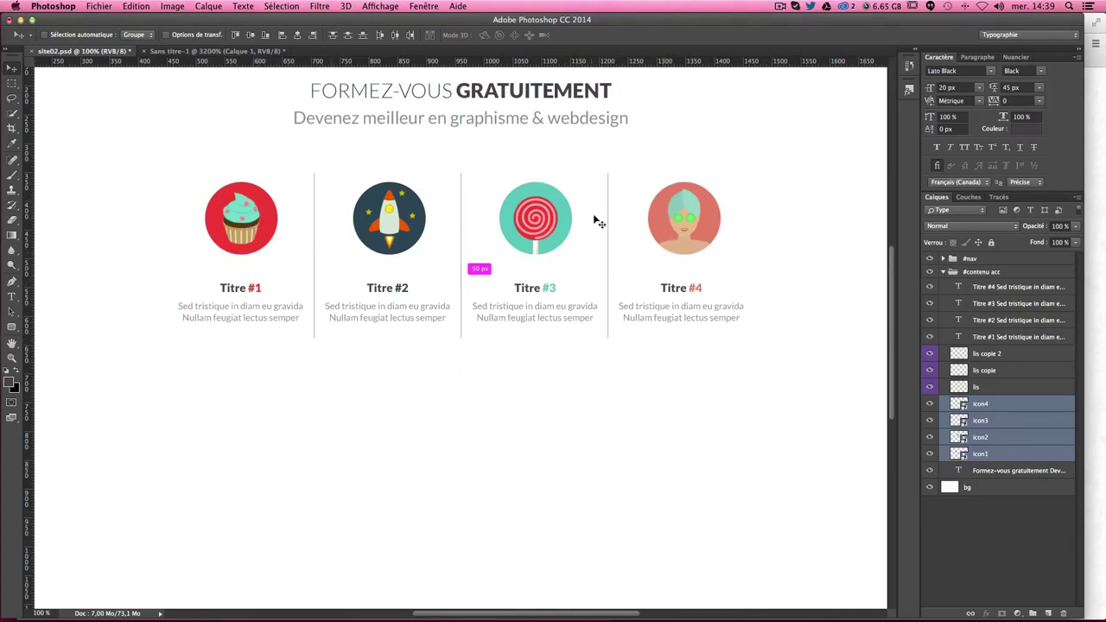
{"action": "key", "text": "super+semicolon"}
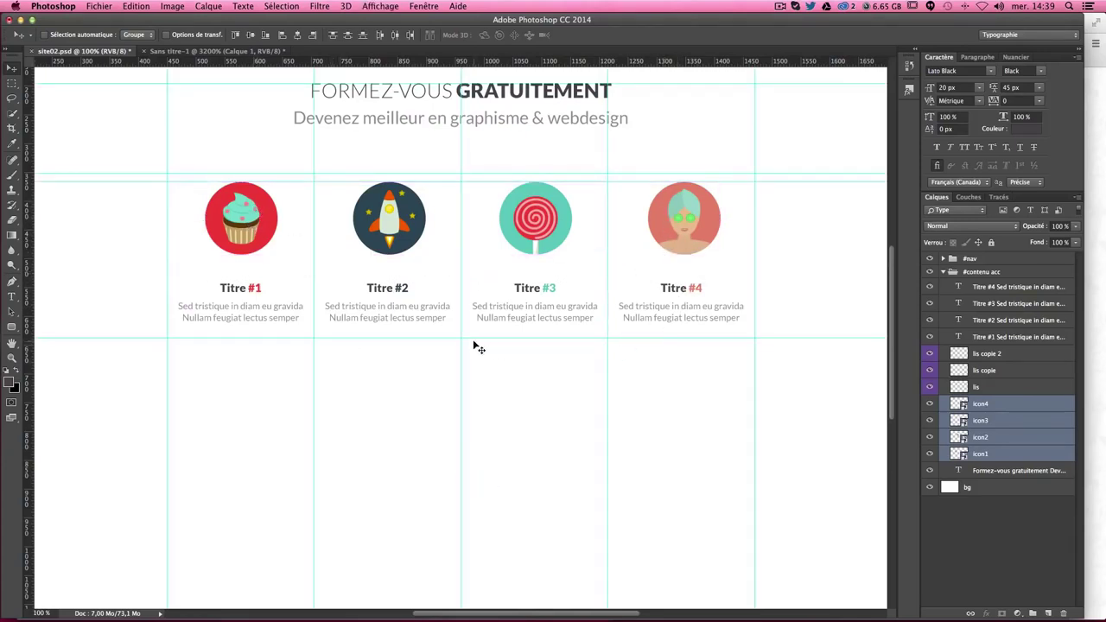
Step: Place a horizontal guide at y 381 px and move the four icons down about 10 px
{"action": "left_click", "coordinate": [12, 83]}
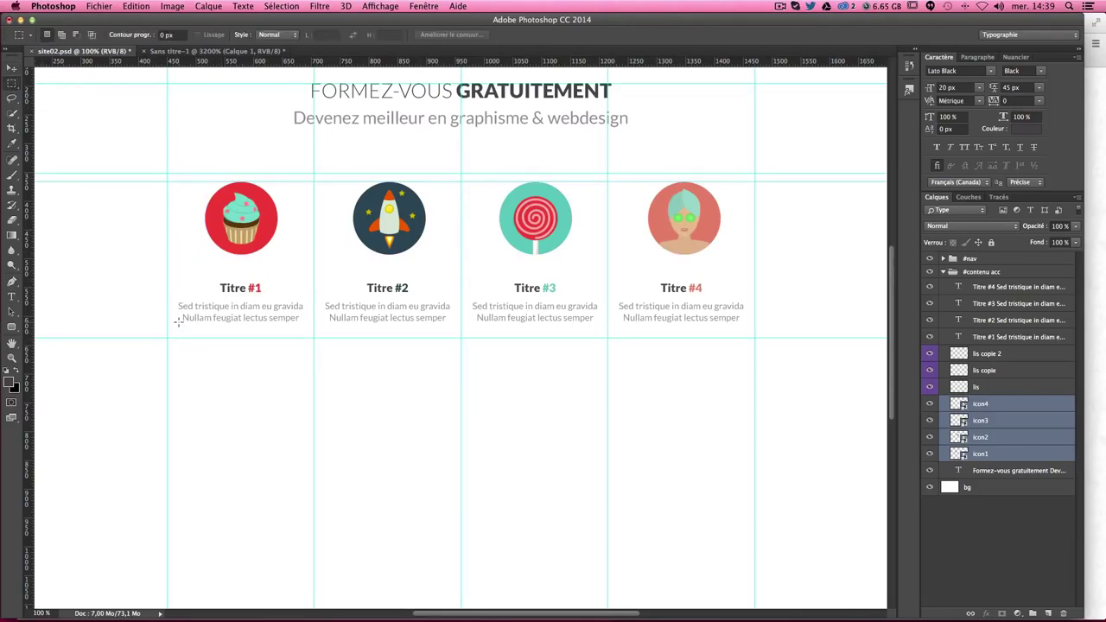
{"action": "left_click_drag", "start_coordinate": [176, 320], "coordinate": [213, 329]}
{"action": "key", "text": "super+d"}
{"action": "left_click_drag", "start_coordinate": [168, 174], "coordinate": [184, 188]}
{"action": "left_click_drag", "start_coordinate": [111, 62], "coordinate": [130, 191]}
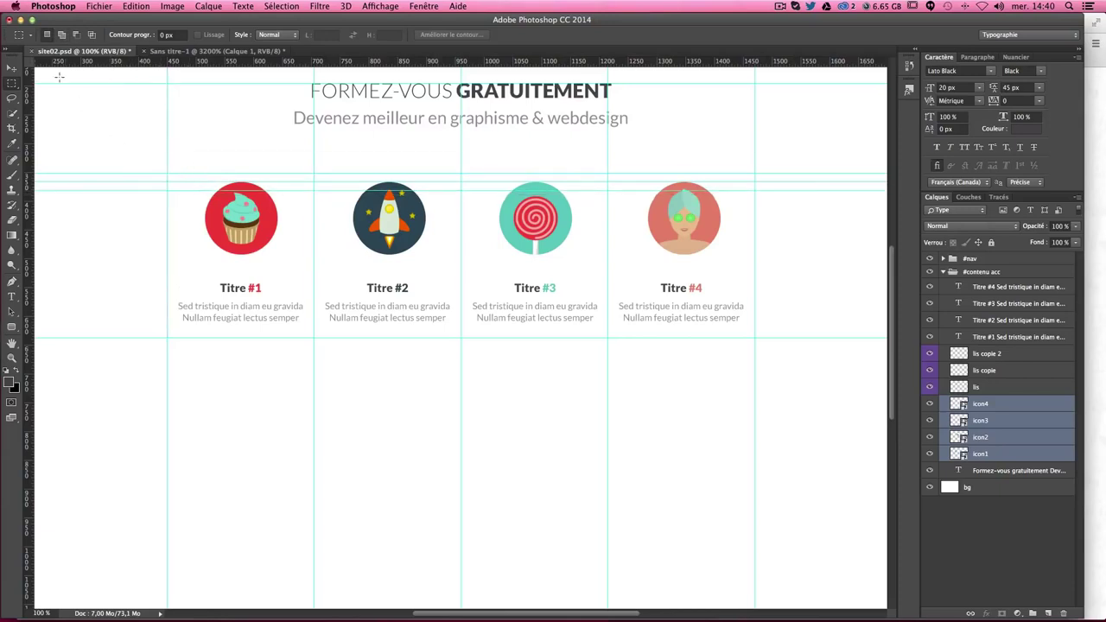
{"action": "left_click", "coordinate": [12, 67]}
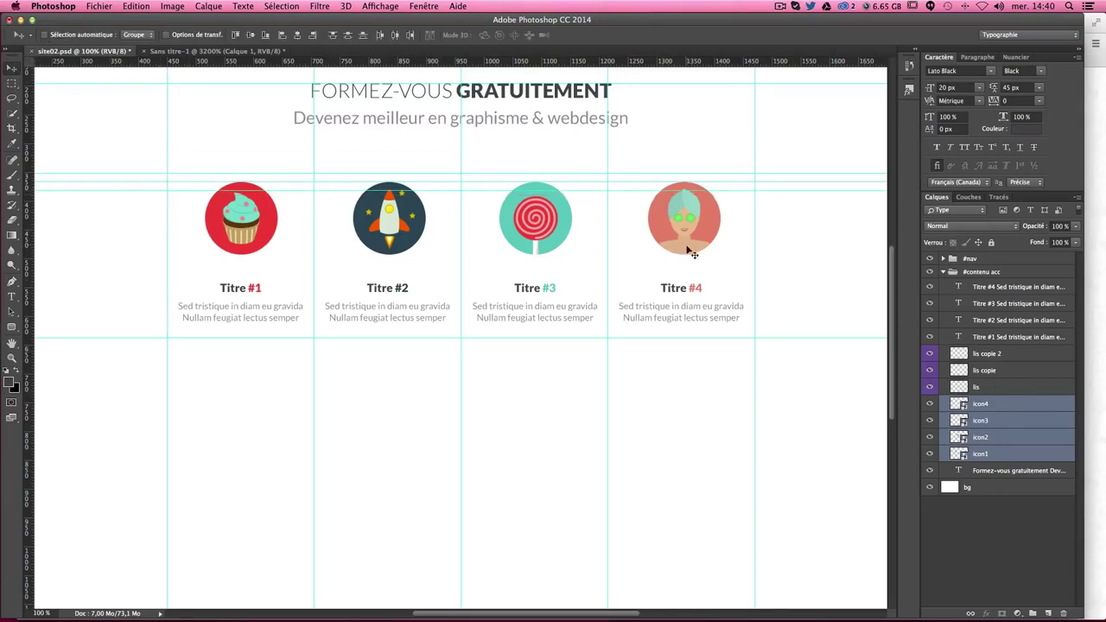
{"action": "left_click_drag", "start_coordinate": [688, 250], "coordinate": [683, 245]}
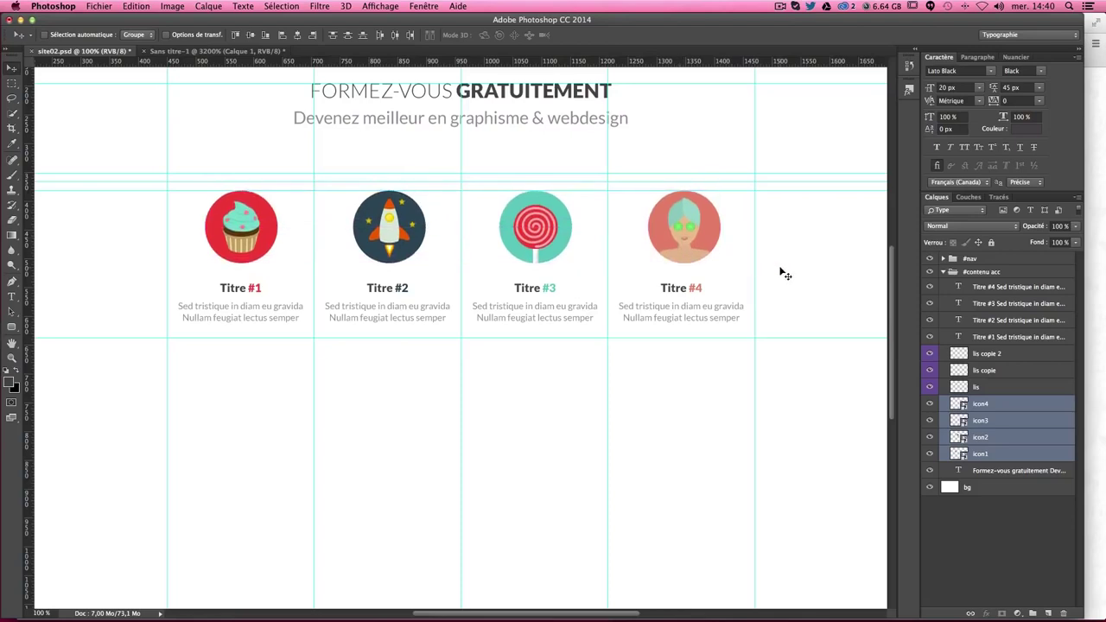
{"action": "key", "text": "ctrl+semicolon"}
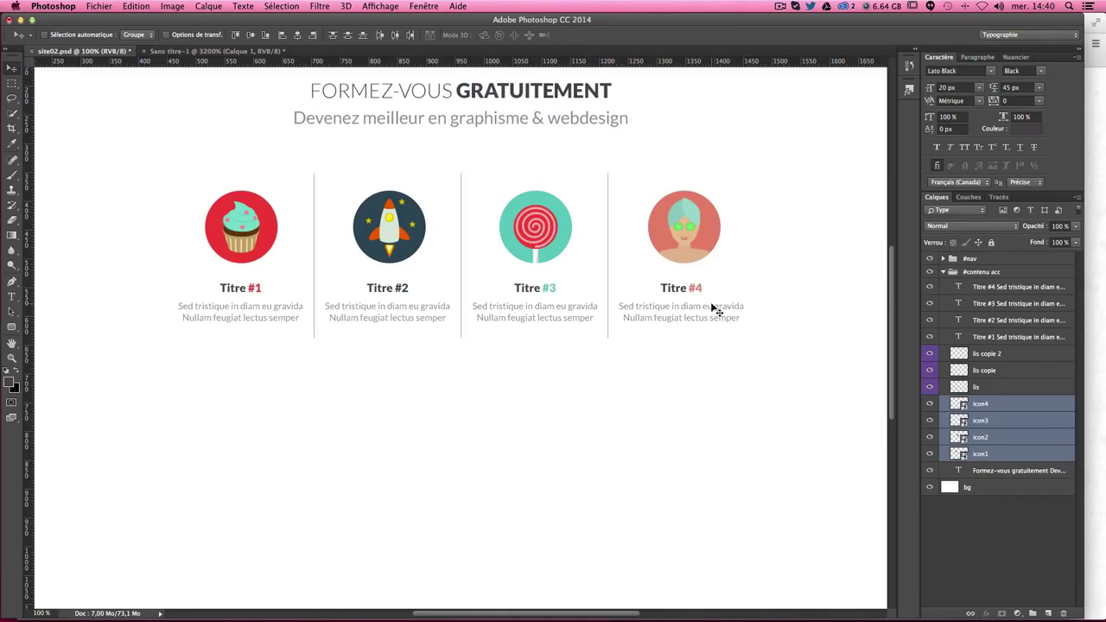
Step: Measure an 80 px square below the icons and place a horizontal guide at y 693 px
{"action": "key", "text": "ctrl+semicolon"}
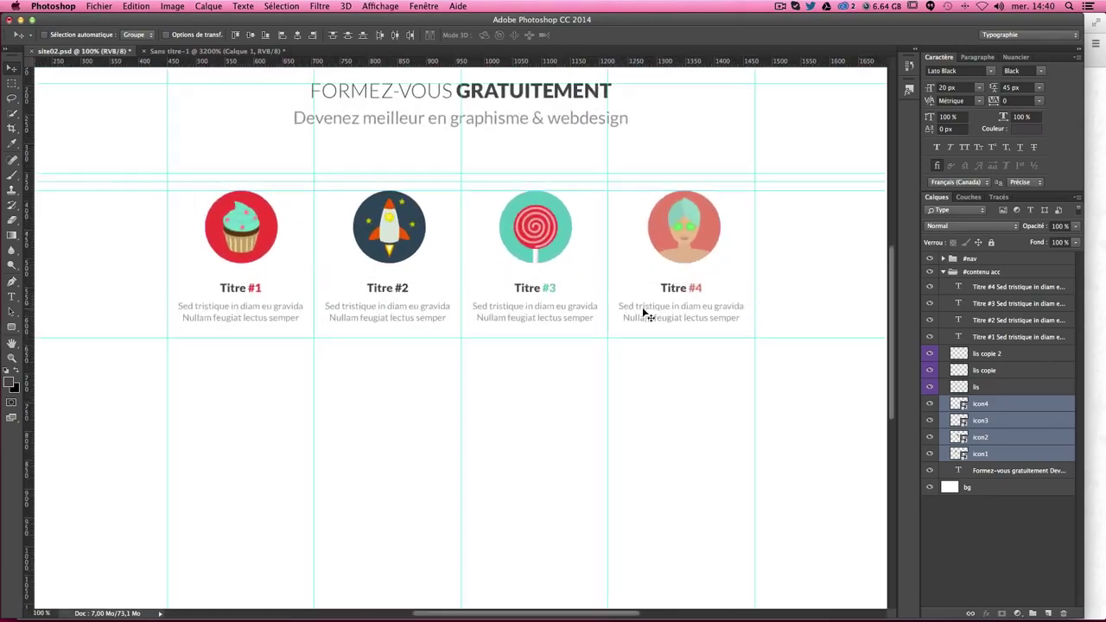
{"action": "left_click", "coordinate": [12, 83]}
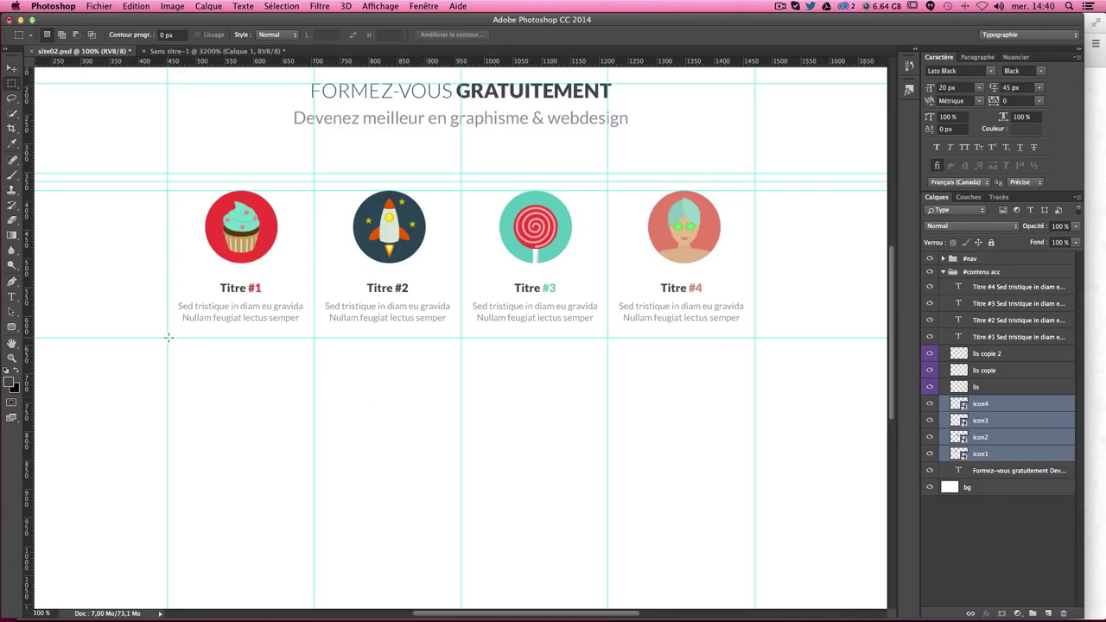
{"action": "left_click_drag", "start_coordinate": [165, 338], "coordinate": [282, 382]}
{"action": "left_click_drag", "start_coordinate": [244, 61], "coordinate": [271, 383]}
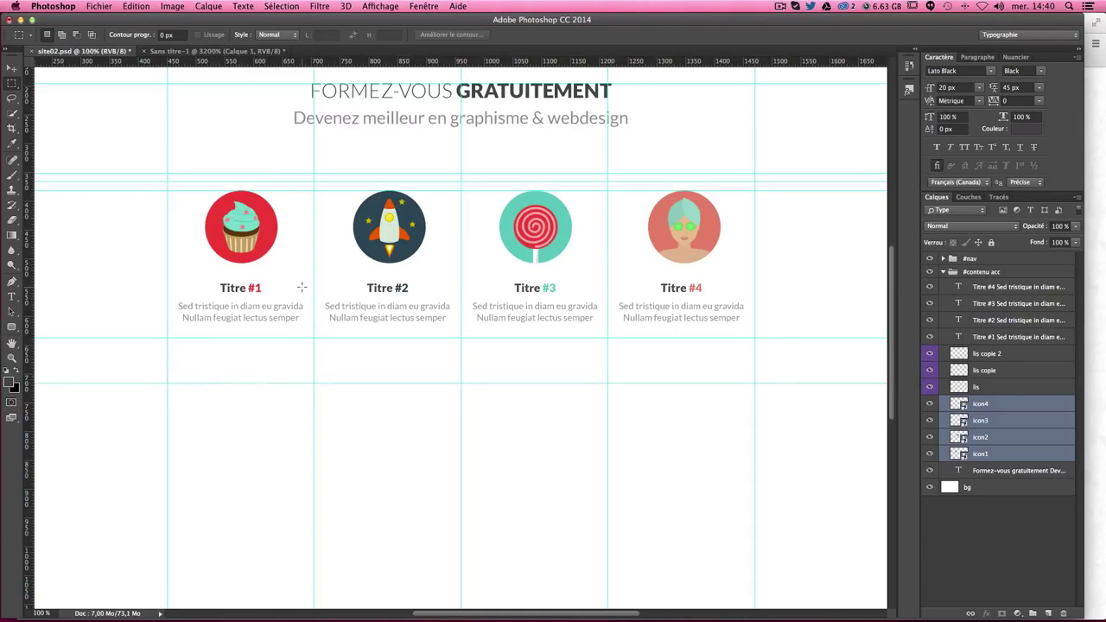
{"action": "scroll", "coordinate": [302, 287], "scroll_direction": "down", "scroll_amount": 2}
{"action": "scroll", "coordinate": [302, 287], "scroll_direction": "down", "scroll_amount": 1}
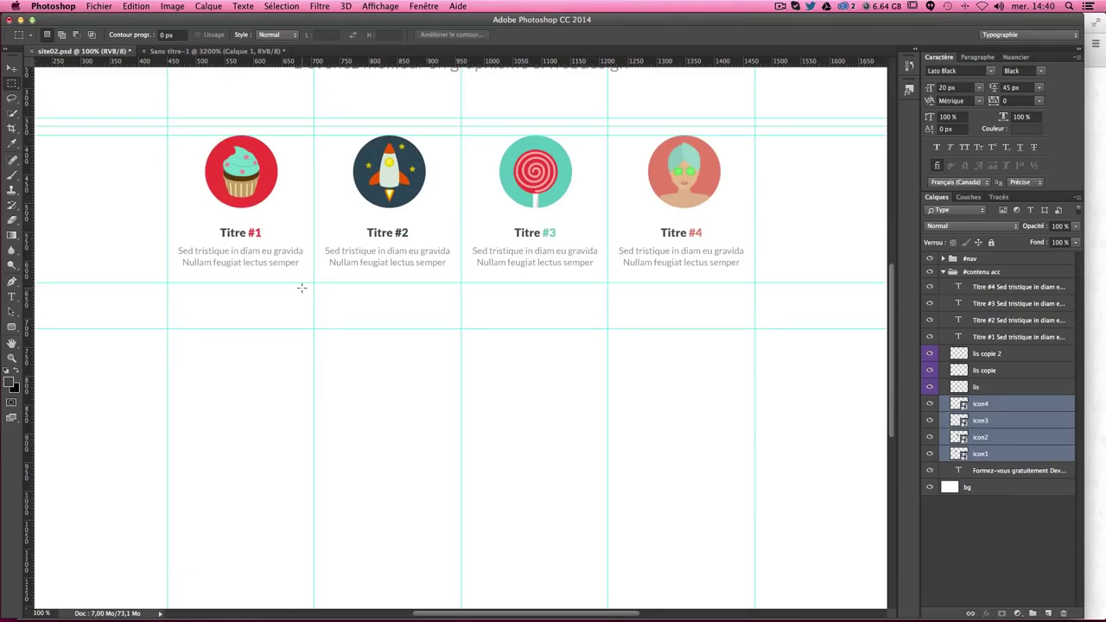
{"action": "scroll", "coordinate": [302, 287], "scroll_direction": "down", "scroll_amount": 1}
{"action": "scroll", "coordinate": [302, 287], "scroll_direction": "down", "scroll_amount": 1}
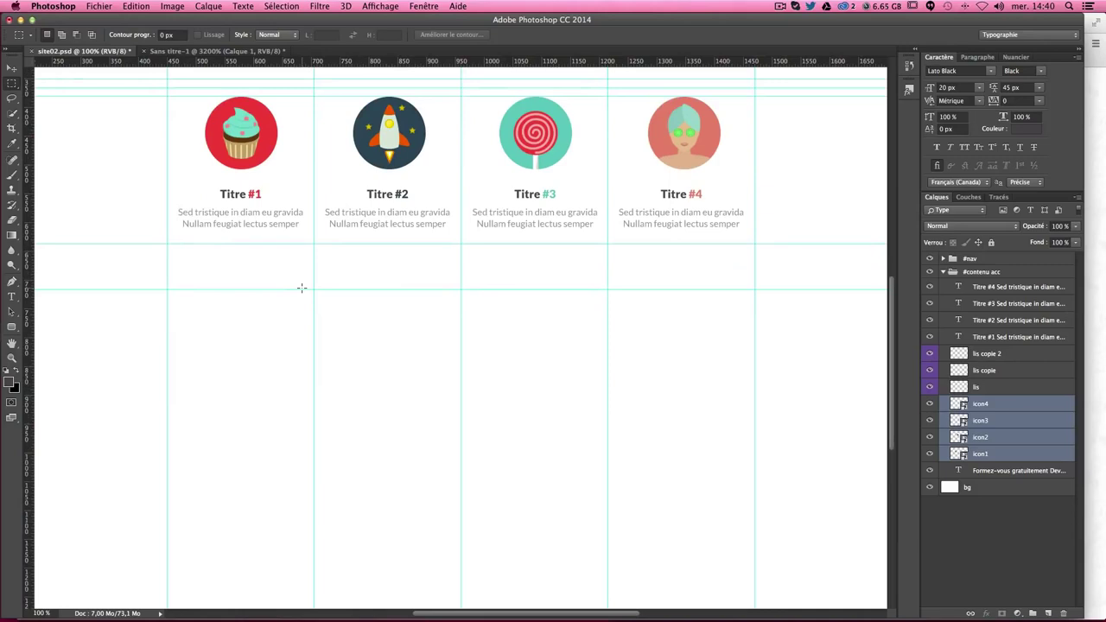
{"action": "key", "text": "ctrl+minus"}
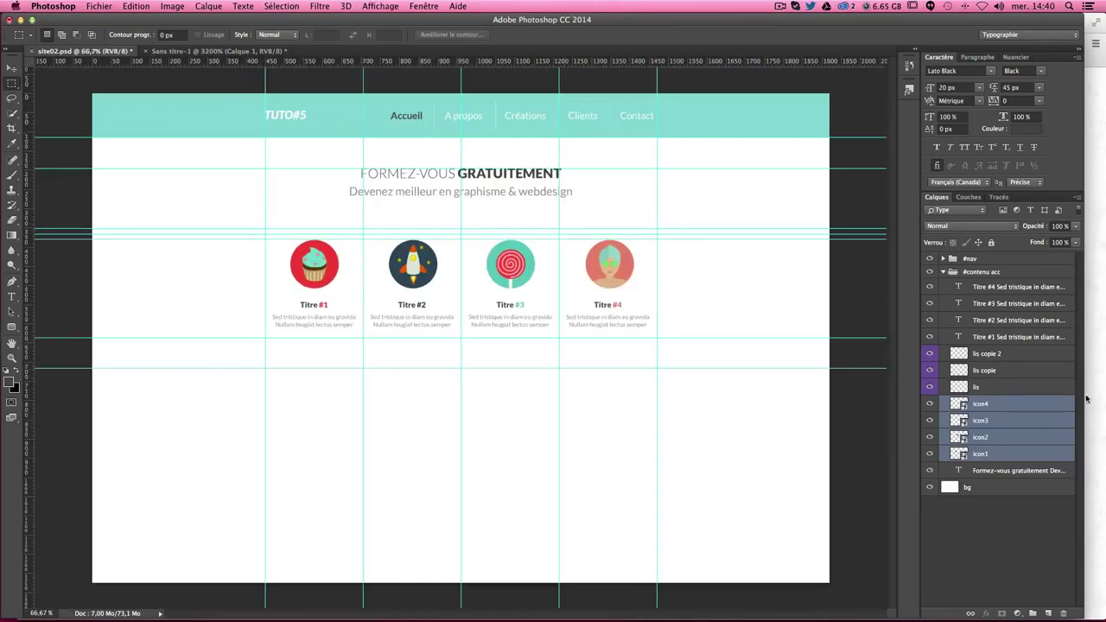
Step: Collapse #contenu acc and create a new layer group named #contenu acc2
{"action": "left_click", "coordinate": [944, 272]}
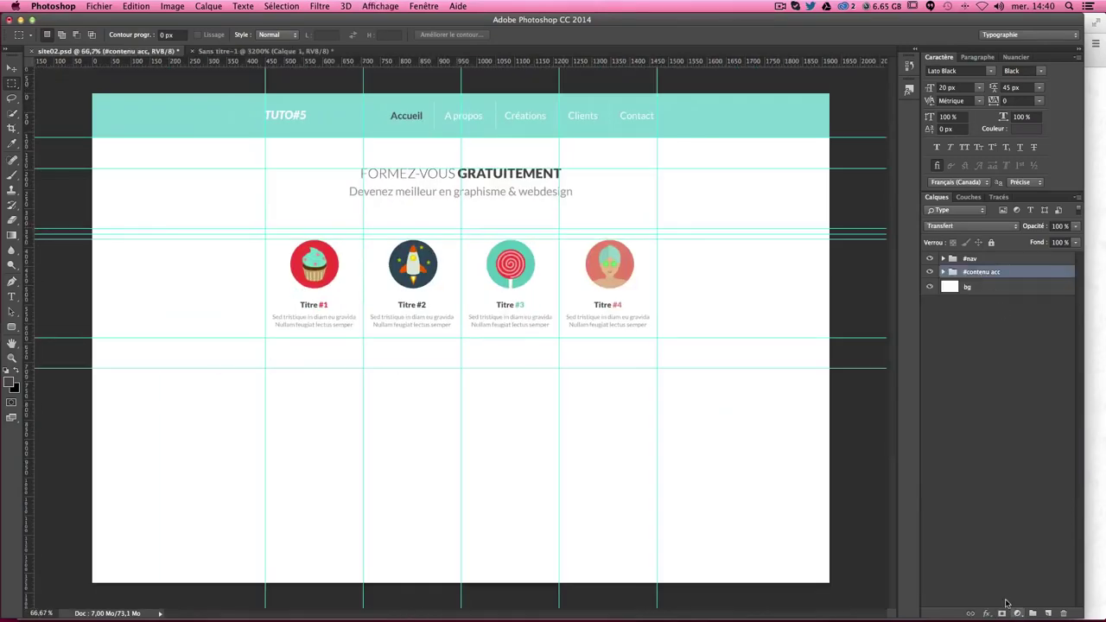
{"action": "left_click", "coordinate": [1032, 613]}
{"action": "double_click", "coordinate": [977, 272]}
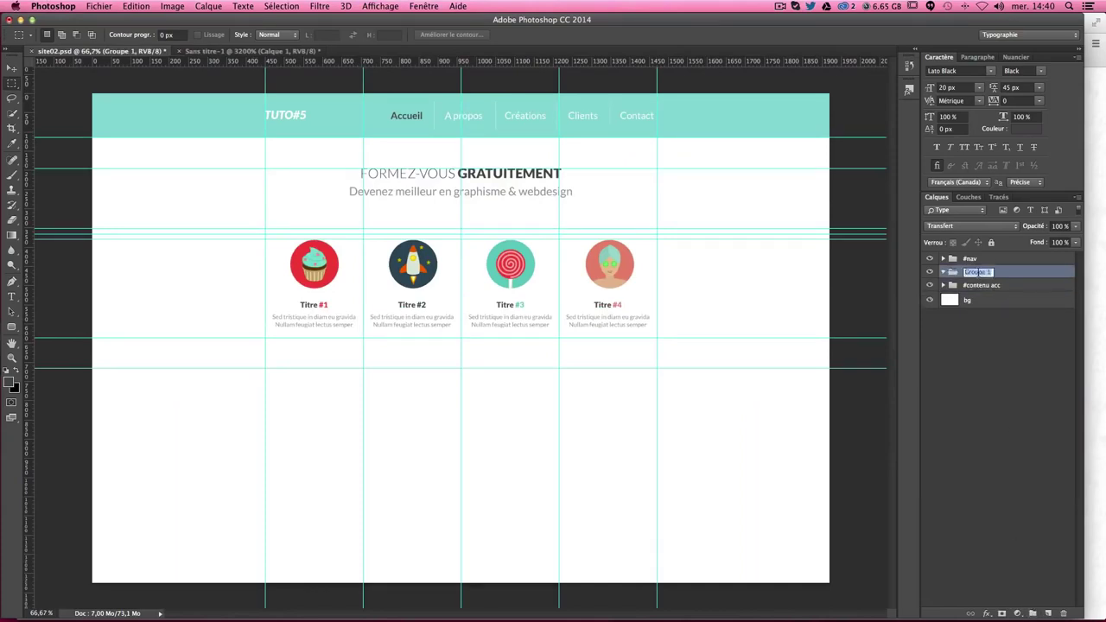
{"action": "type", "text": "#contenu acc"}
{"action": "type", "text": "2"}
{"action": "key", "text": "Return"}
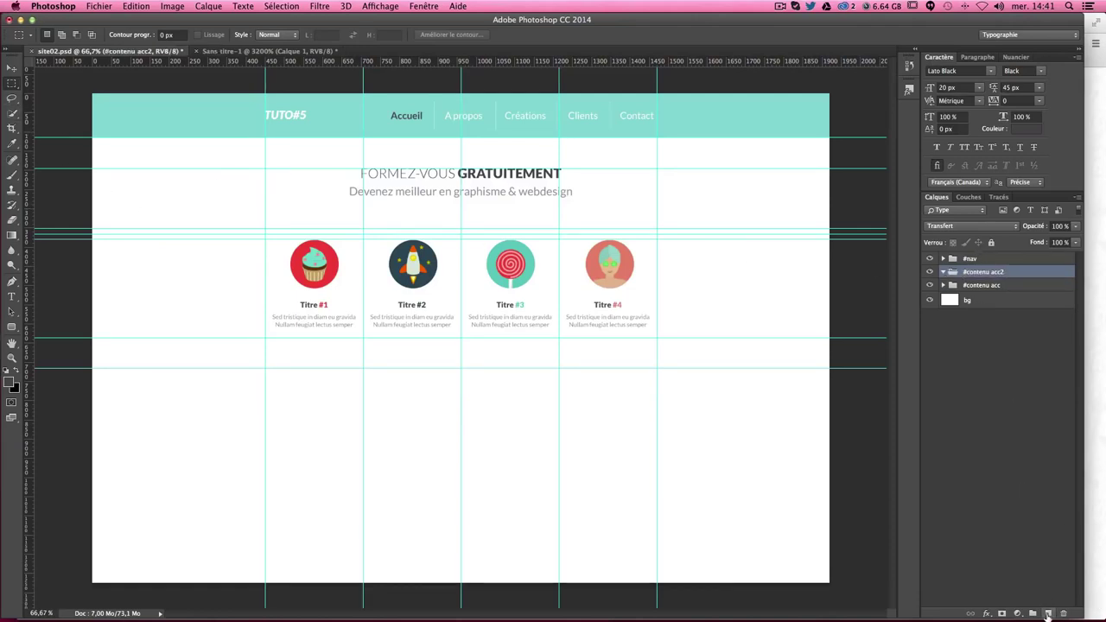
Step: Add an empty layer named bg and select the full-width area below the guide
{"action": "left_click", "coordinate": [1049, 613]}
{"action": "double_click", "coordinate": [986, 289]}
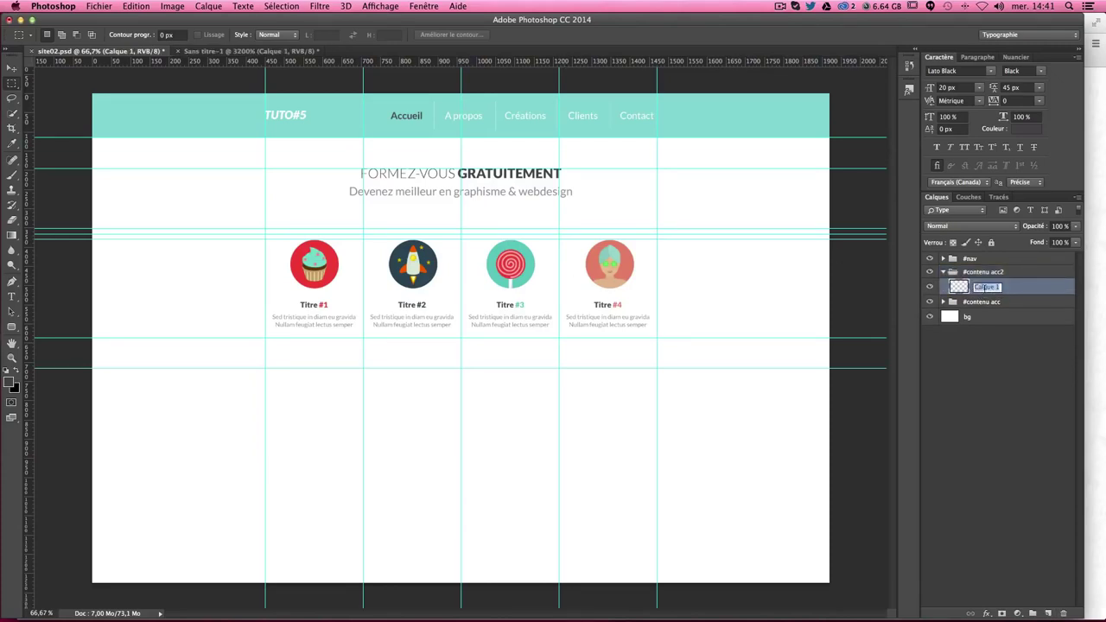
{"action": "type", "text": "bg"}
{"action": "key", "text": "Return"}
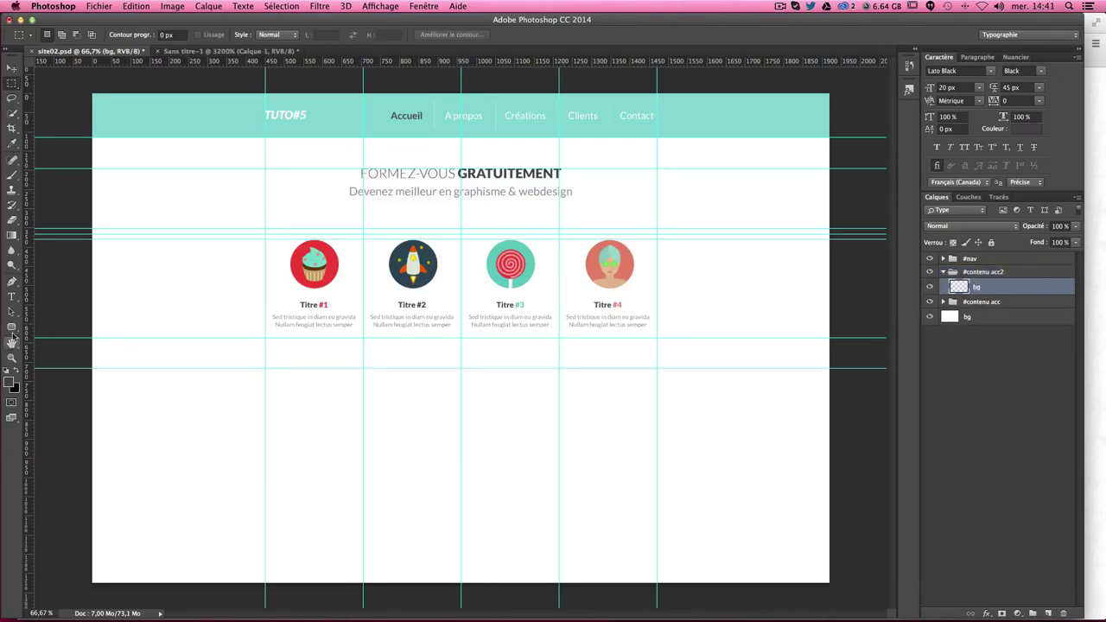
{"action": "left_click_drag", "start_coordinate": [190, 386], "coordinate": [852, 596]}
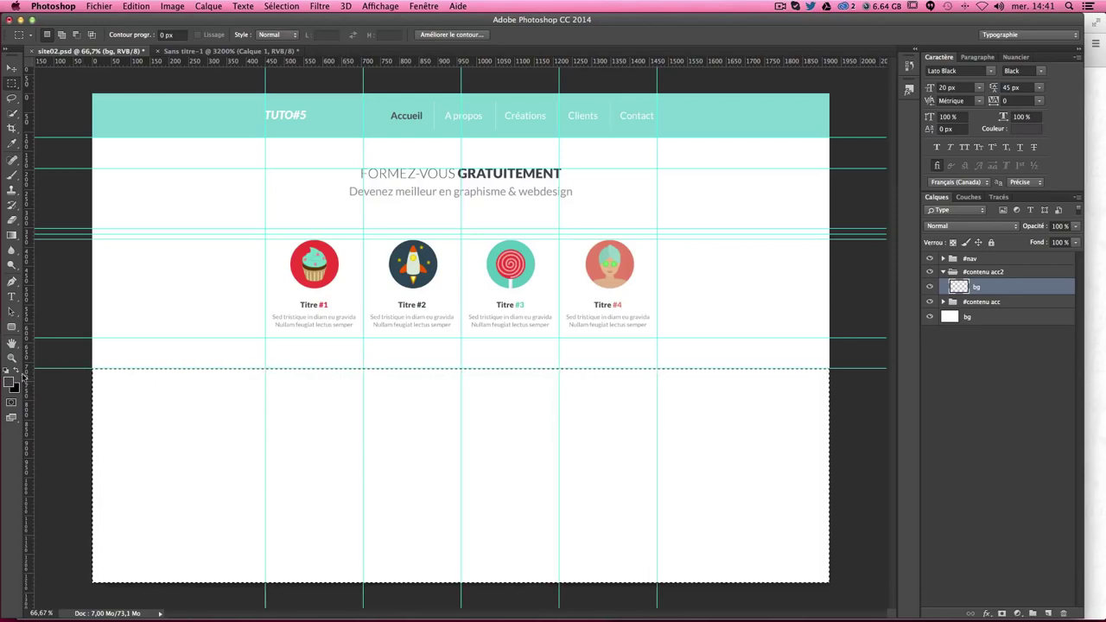
Step: Fill the selection on the bg layer with light grey f1f1f1 and deselect
{"action": "left_click", "coordinate": [13, 382]}
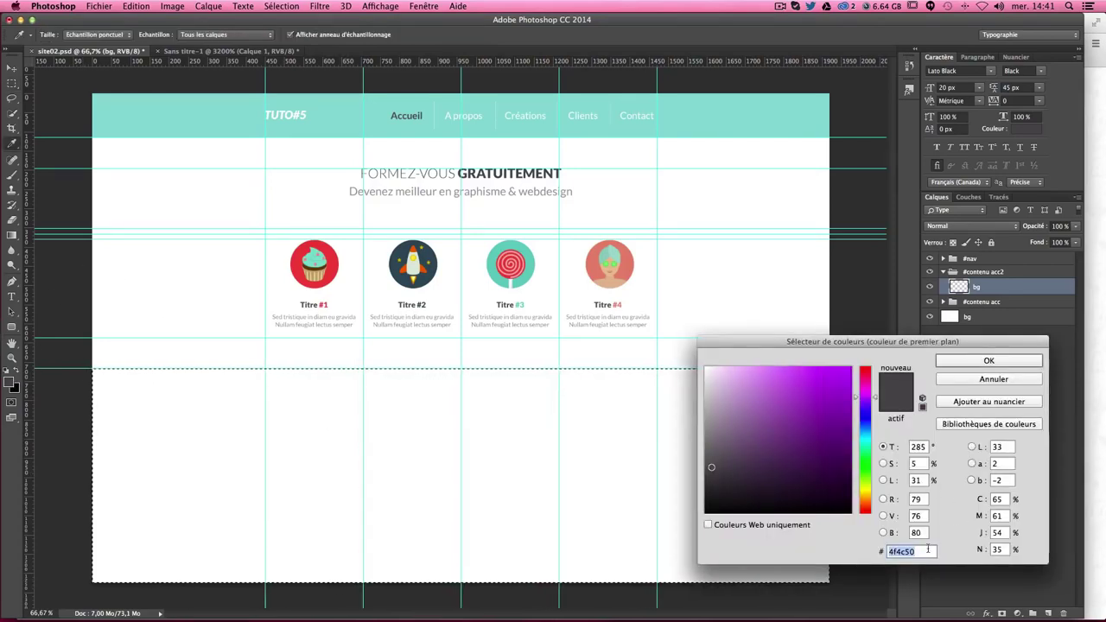
{"action": "type", "text": "f1"}
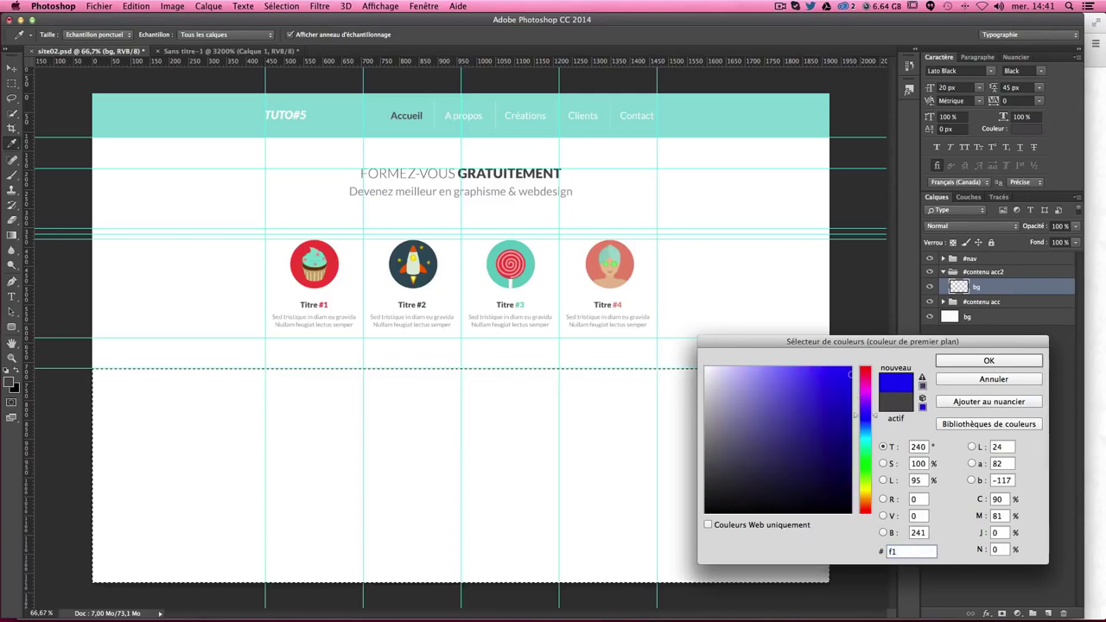
{"action": "type", "text": "f1f1"}
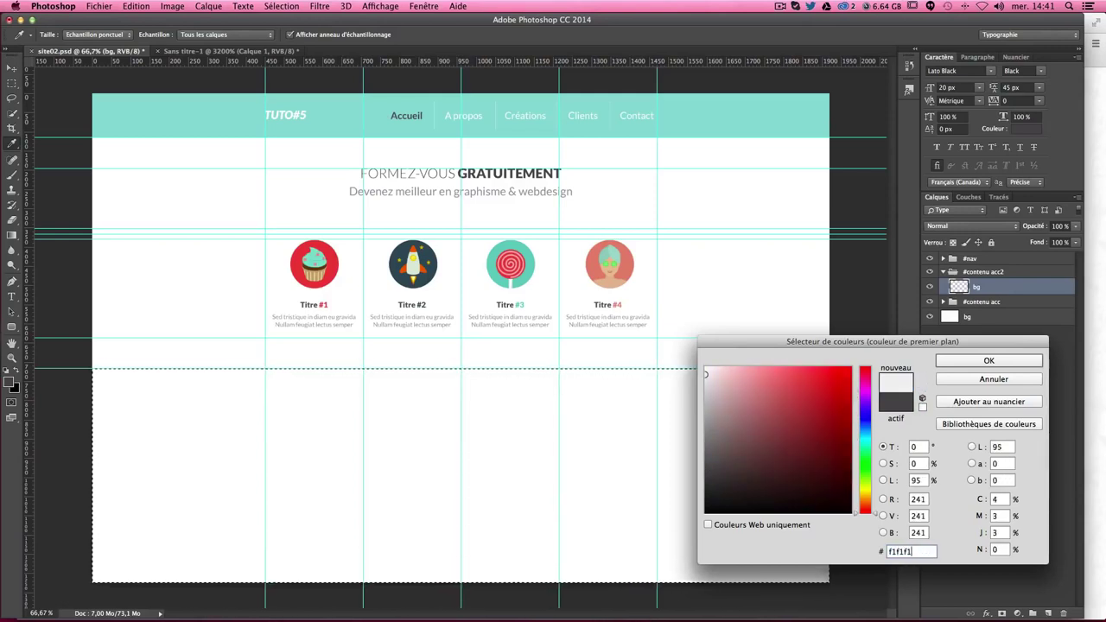
{"action": "key", "text": "Return"}
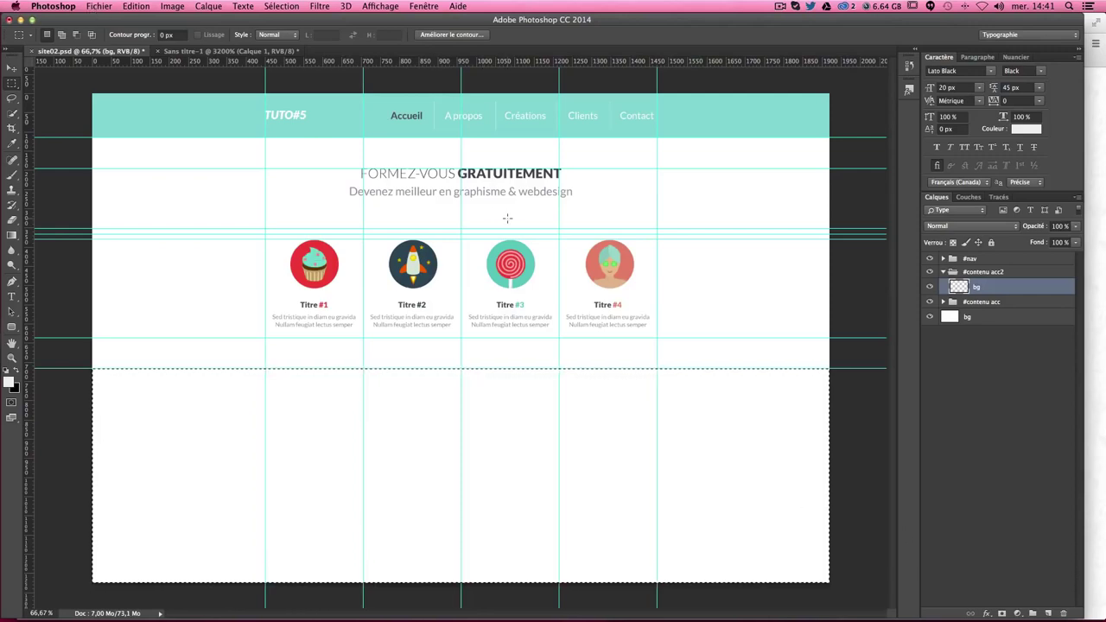
{"action": "key", "text": "shift+BackSpace"}
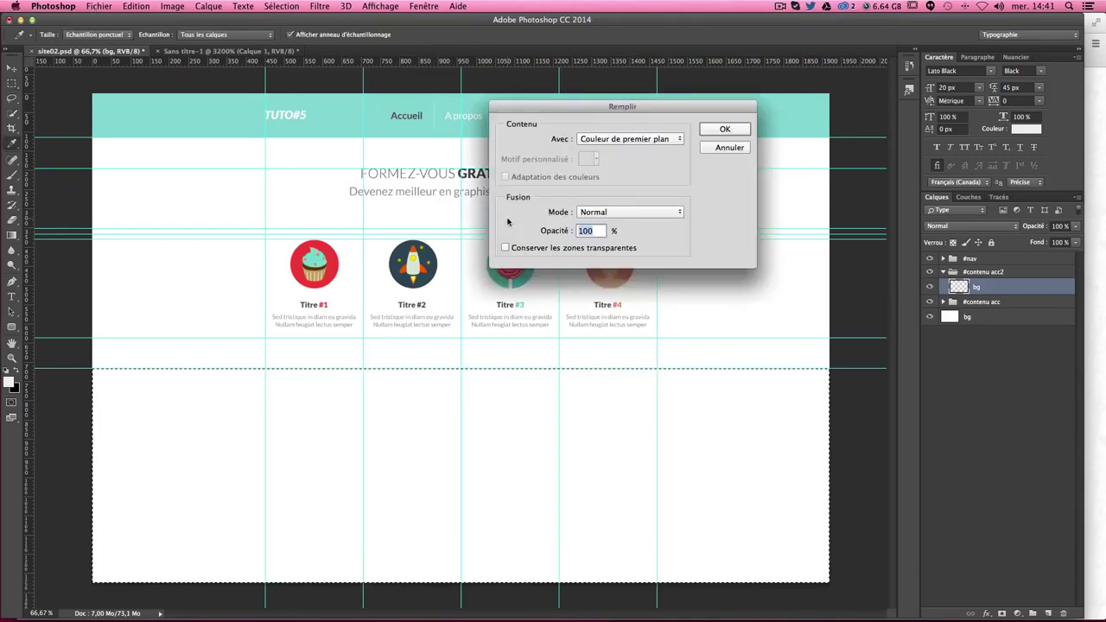
{"action": "left_click", "coordinate": [587, 143]}
{"action": "left_click", "coordinate": [622, 140]}
{"action": "left_click", "coordinate": [726, 130]}
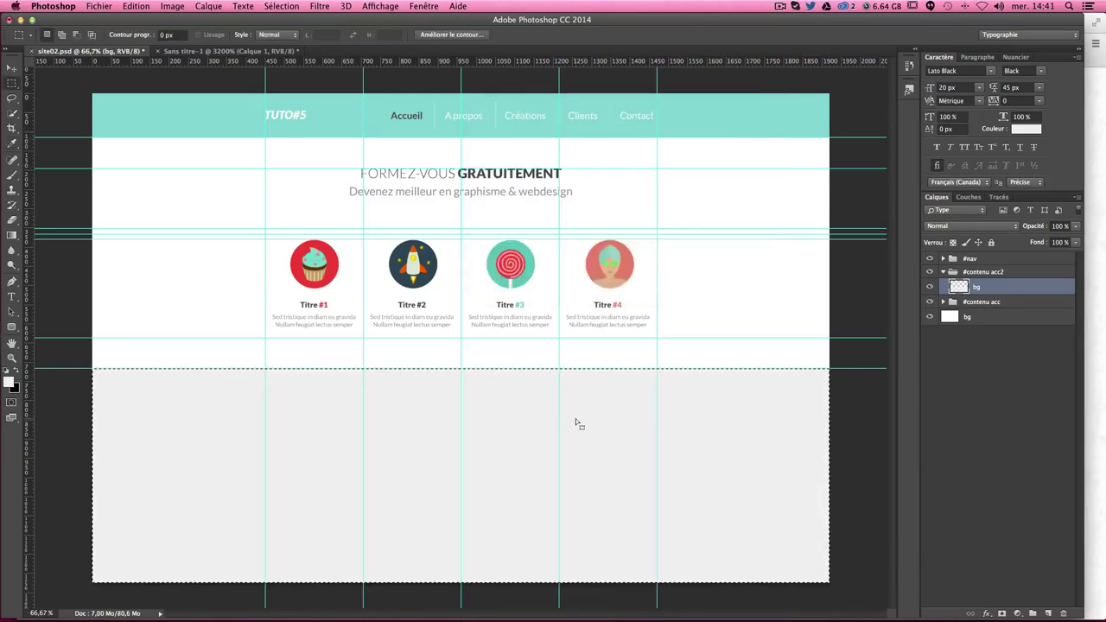
{"action": "key", "text": "ctrl+d"}
Step: Toggle the guides to check the new grey section, then switch to the Move tool
{"action": "key", "text": "ctrl+semicolon"}
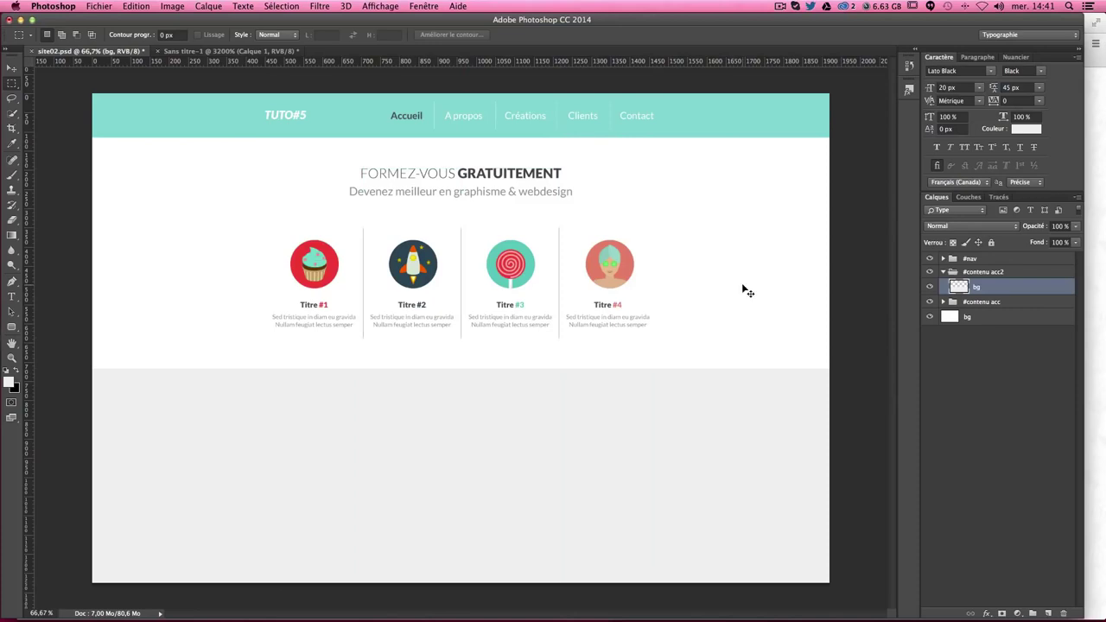
{"action": "key", "text": "ctrl+semicolon"}
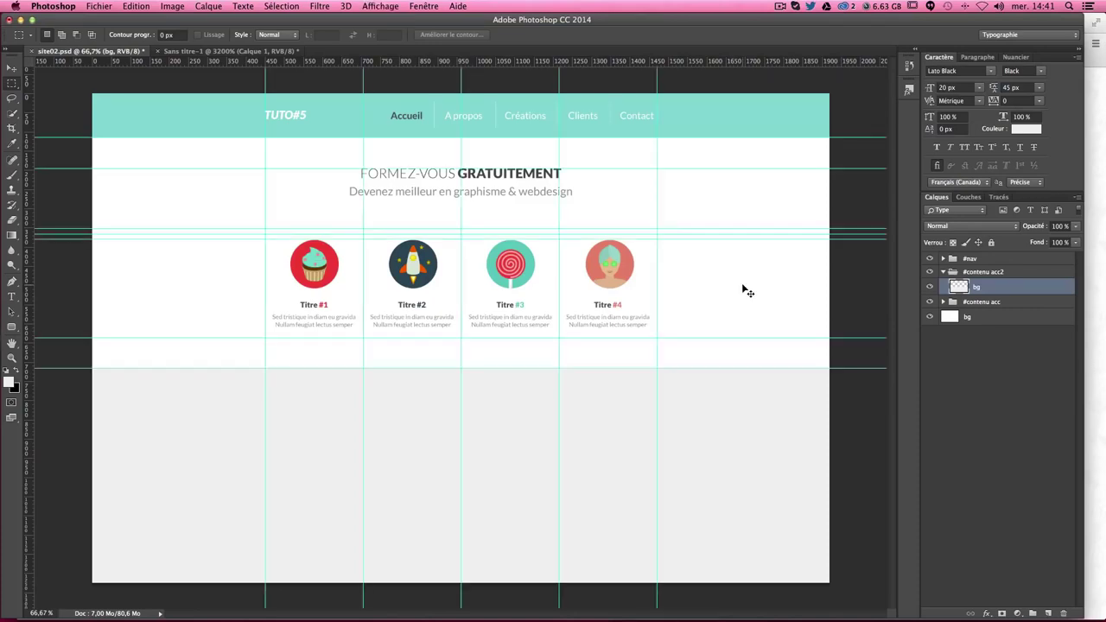
{"action": "key", "text": "ctrl+semicolon"}
{"action": "key", "text": "ctrl+semicolon"}
{"action": "left_click", "coordinate": [11, 75]}
{"action": "left_click", "coordinate": [981, 350]}
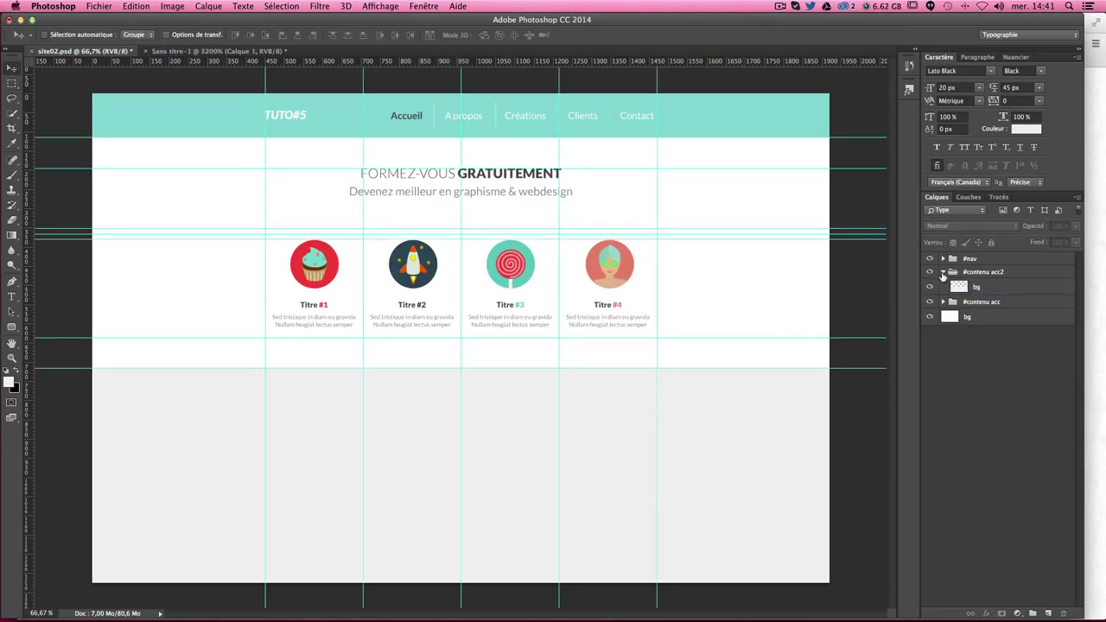
Step: Duplicate the FORMEZ-VOUS GRATUITEMENT heading into #contenu acc2 above bg, moved down into the grey section
{"action": "left_click", "coordinate": [943, 302]}
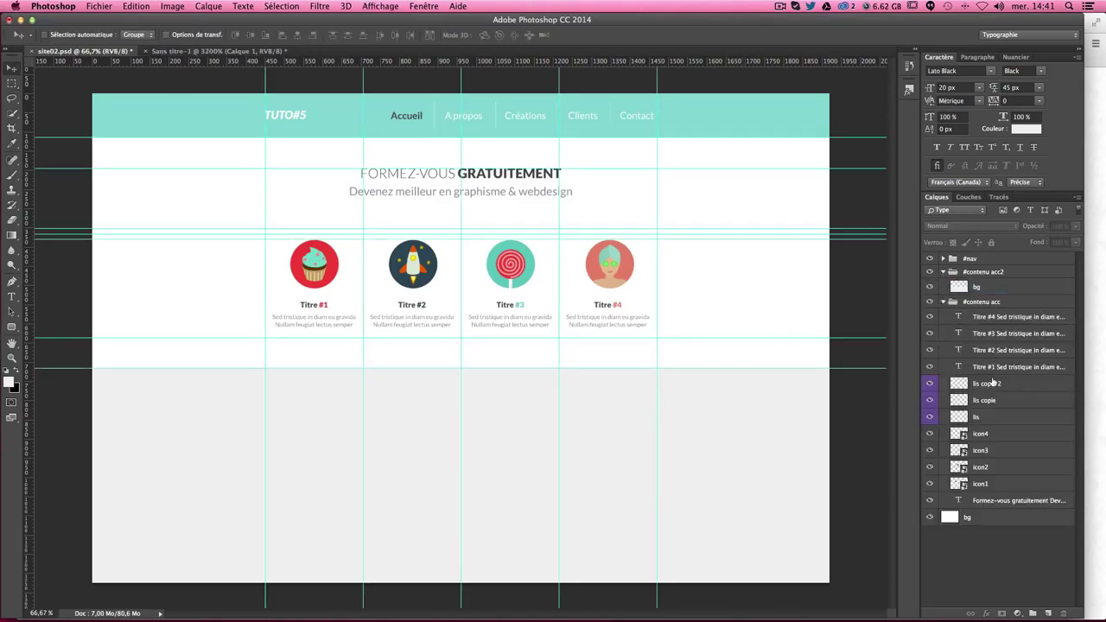
{"action": "left_click", "coordinate": [993, 500]}
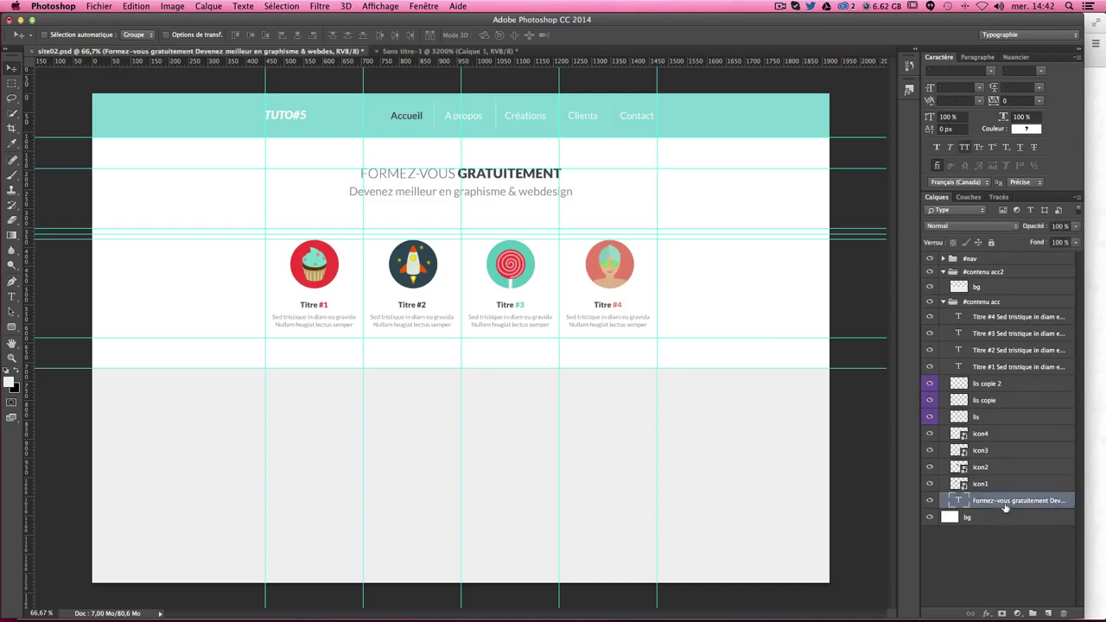
{"action": "left_click_drag", "start_coordinate": [1006, 507], "coordinate": [1048, 611]}
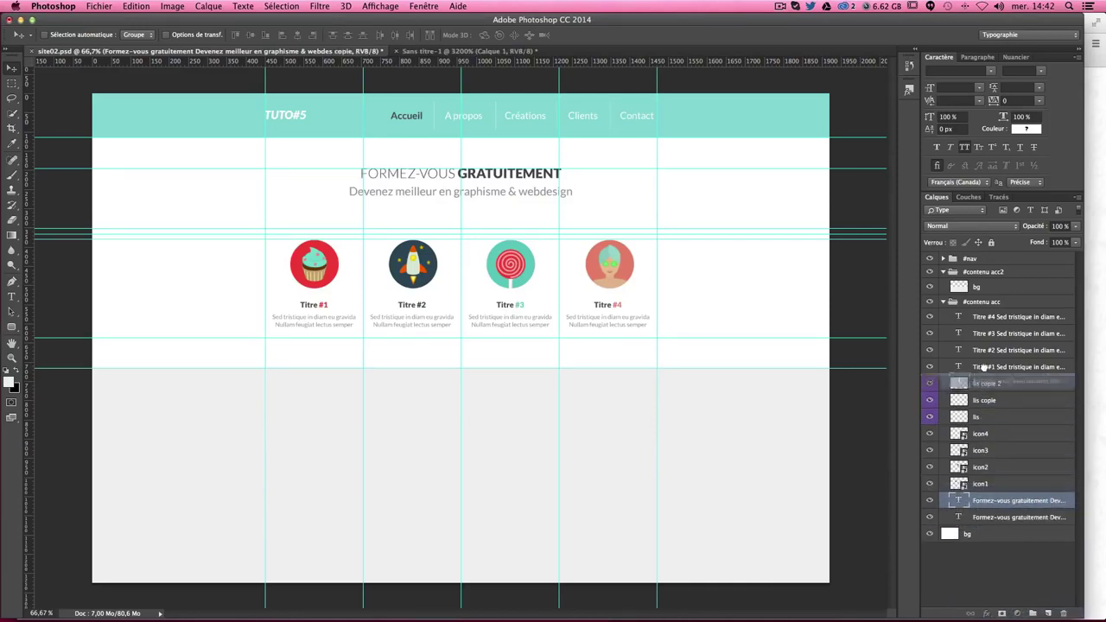
{"action": "left_click_drag", "start_coordinate": [981, 303], "coordinate": [985, 296]}
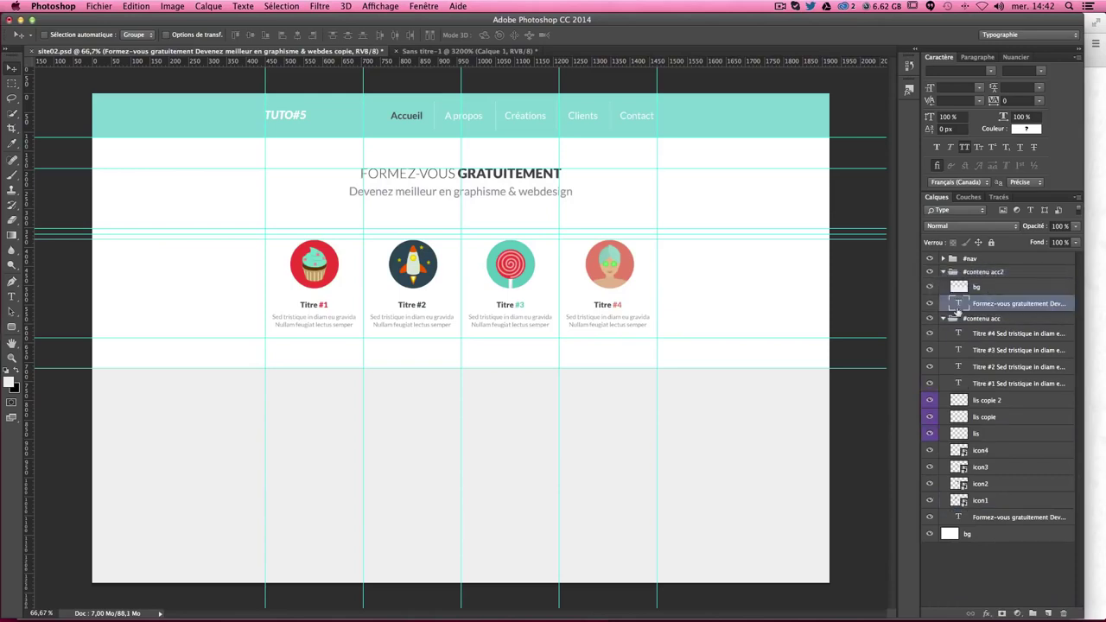
{"action": "mouse_move", "coordinate": [524, 192]}
{"action": "left_mouse_down"}
{"action": "mouse_move", "coordinate": [531, 383]}
{"action": "mouse_move", "coordinate": [521, 426]}
{"action": "left_mouse_up"}
{"action": "left_click_drag", "start_coordinate": [974, 304], "coordinate": [975, 283]}
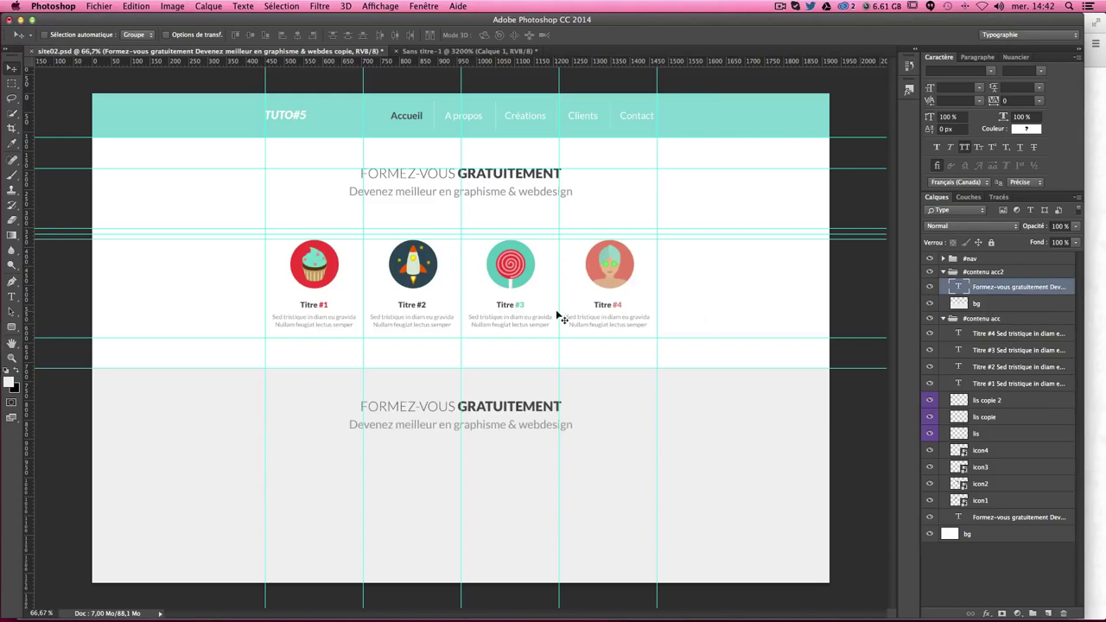
Step: Mark an icon-sized square in the grey section and add a horizontal guide at its bottom edge
{"action": "left_click", "coordinate": [11, 83]}
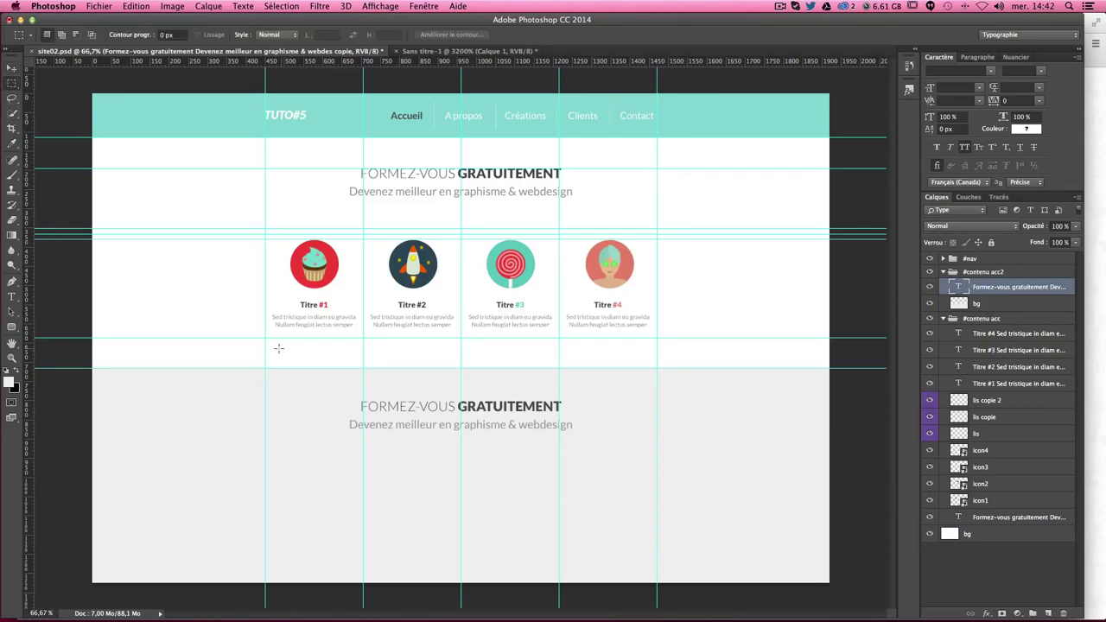
{"action": "left_click_drag", "start_coordinate": [264, 367], "coordinate": [315, 398]}
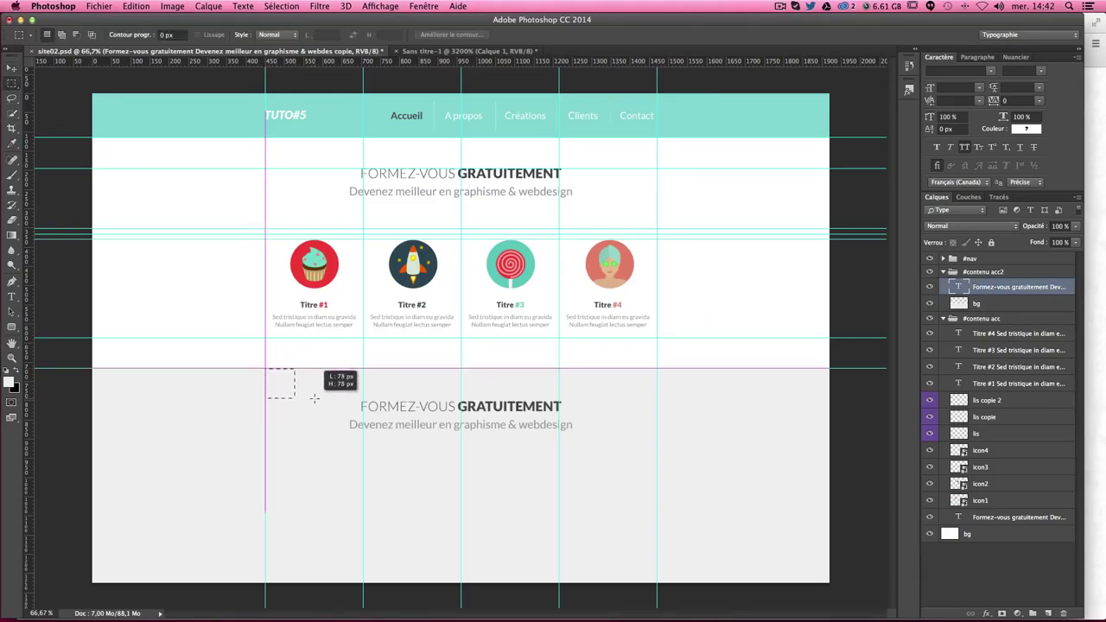
{"action": "left_click_drag", "start_coordinate": [316, 398], "coordinate": [316, 398]}
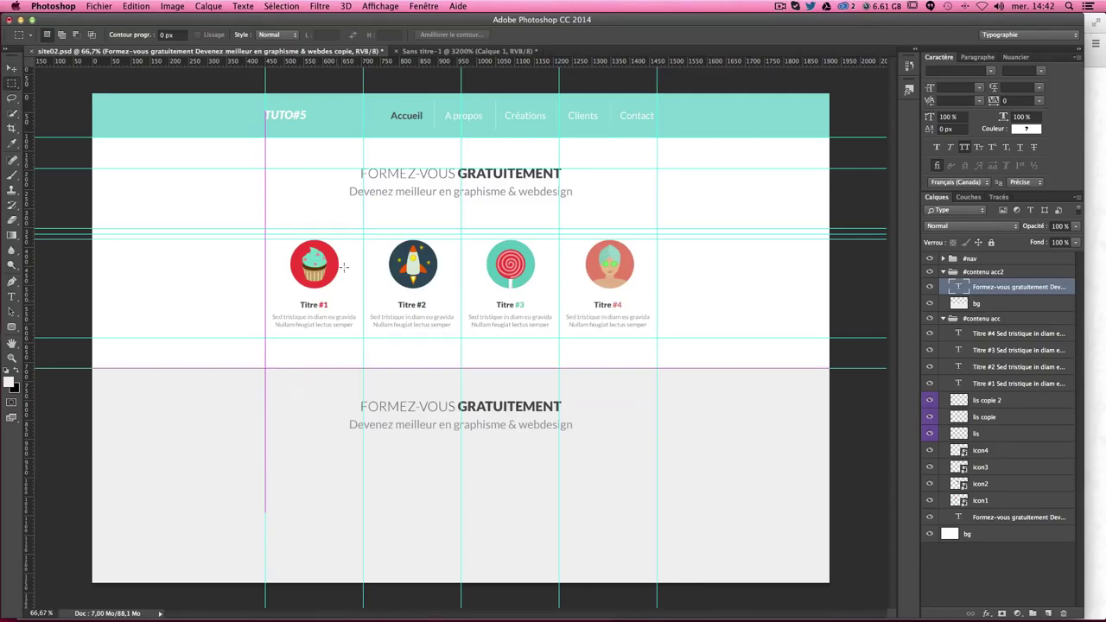
{"action": "left_click_drag", "start_coordinate": [344, 60], "coordinate": [383, 400]}
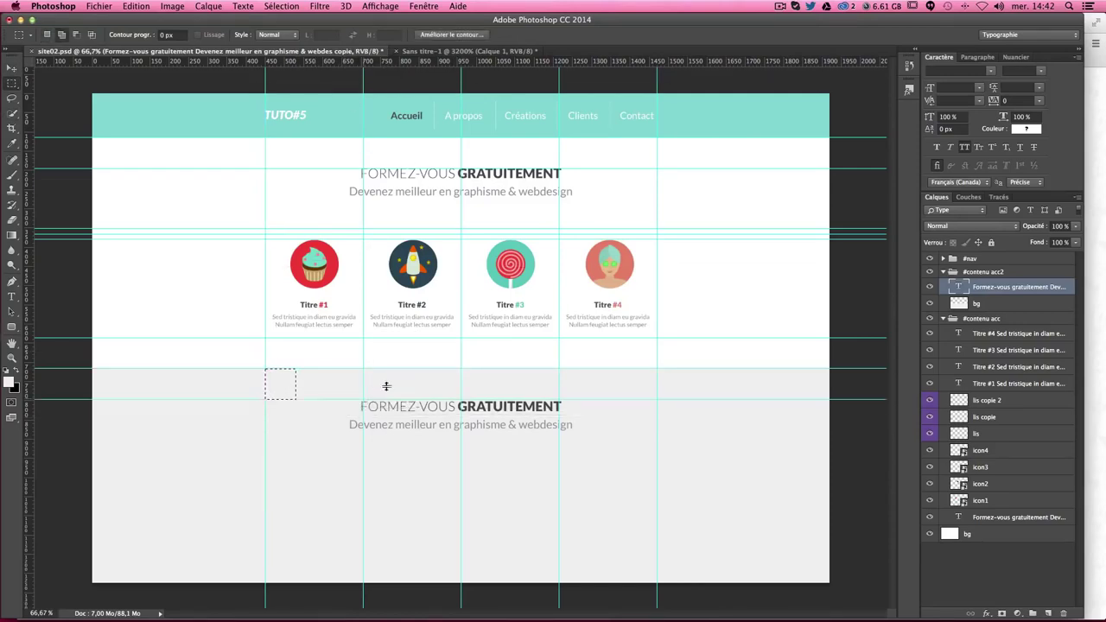
{"action": "left_click", "coordinate": [390, 389]}
Step: Nudge the copied grey-section heading slightly upward
{"action": "key", "text": "v"}
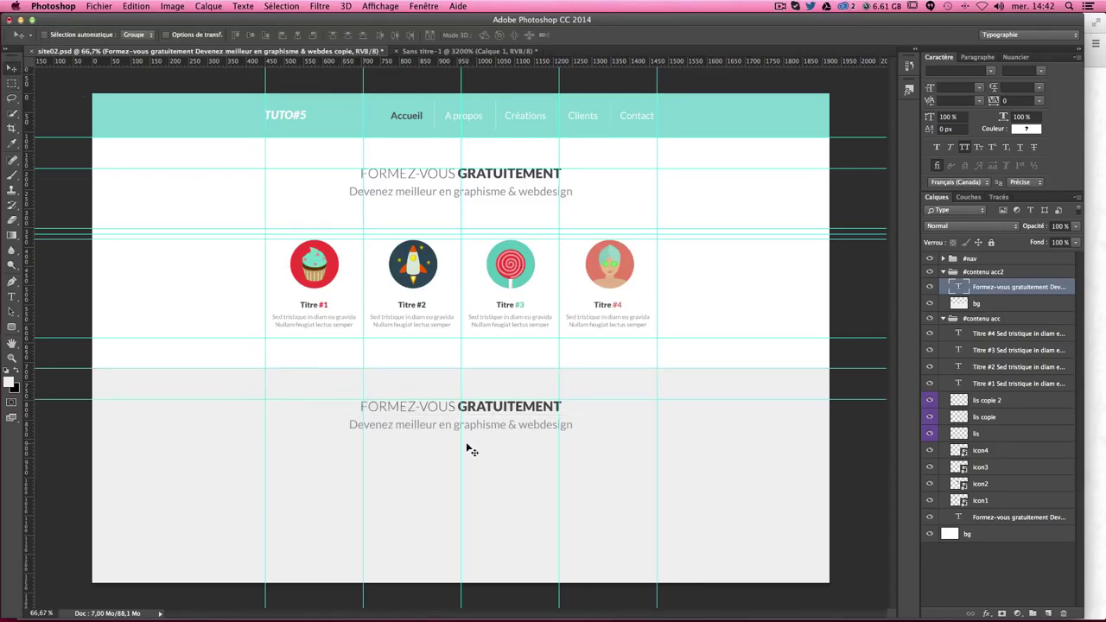
{"action": "left_click_drag", "start_coordinate": [522, 446], "coordinate": [518, 447]}
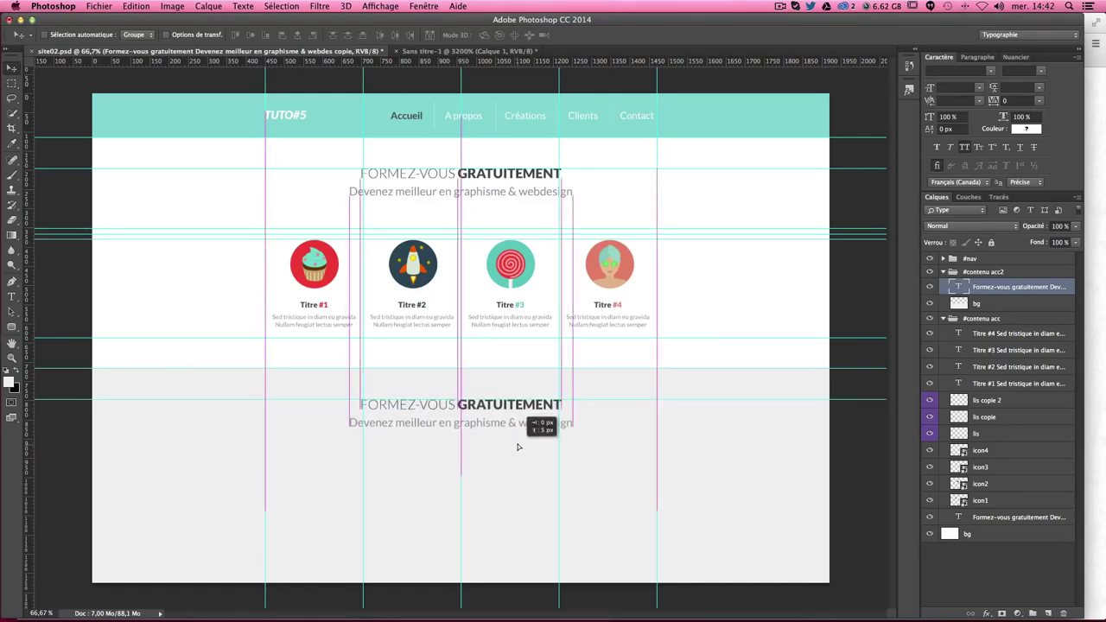
{"action": "left_click_drag", "start_coordinate": [519, 447], "coordinate": [518, 447]}
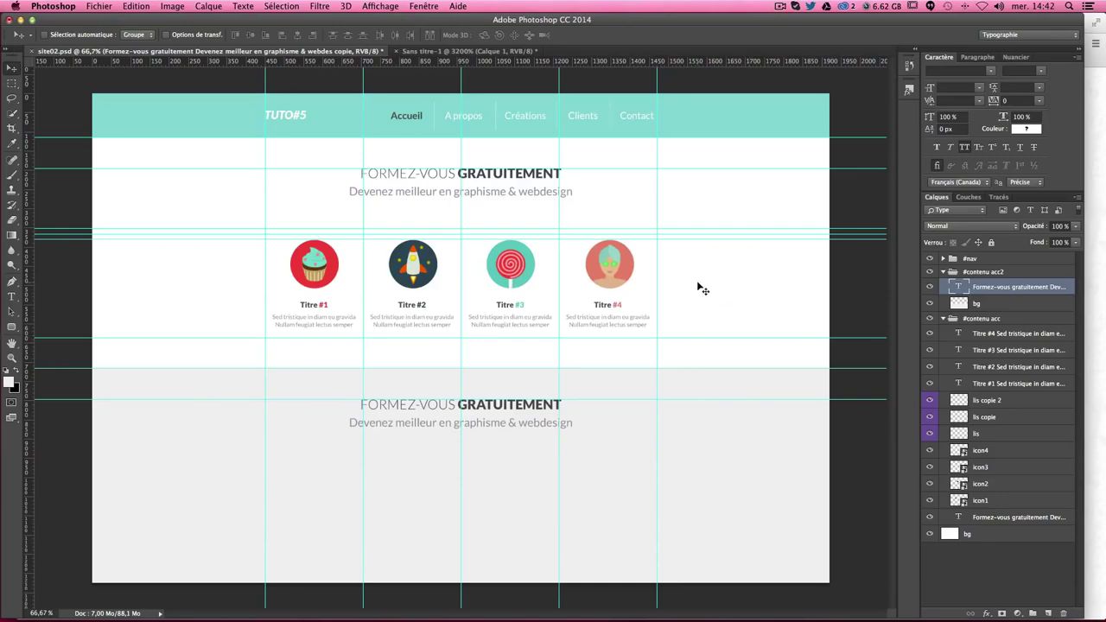
Step: At actual size, add a horizontal guide at the bottom of an 80 px icon square
{"action": "left_click", "coordinate": [12, 83]}
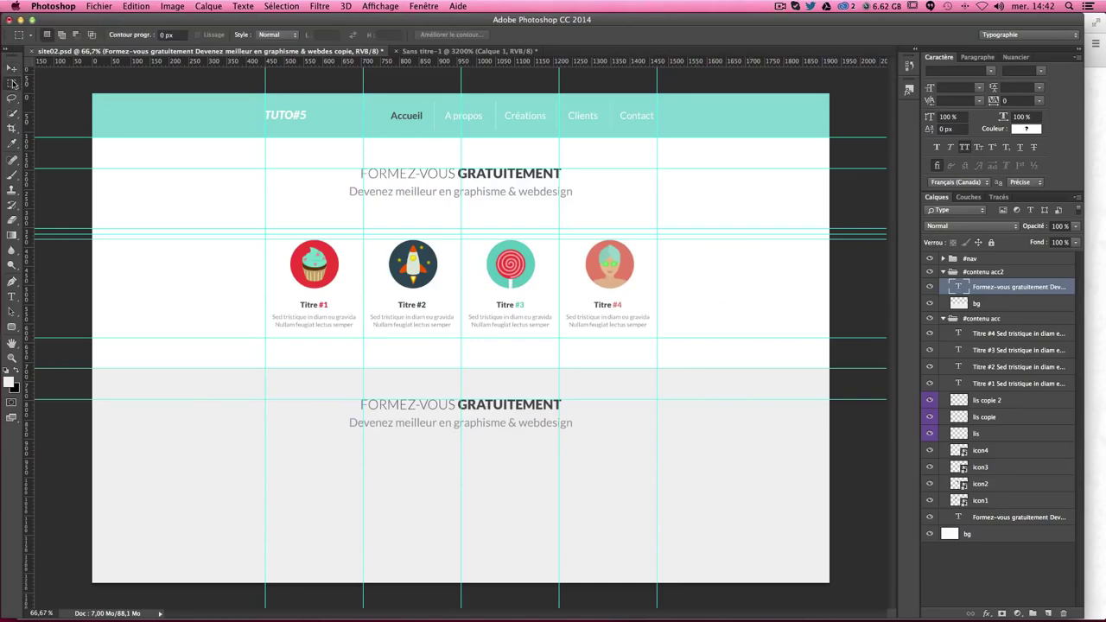
{"action": "key", "text": "ctrl+1"}
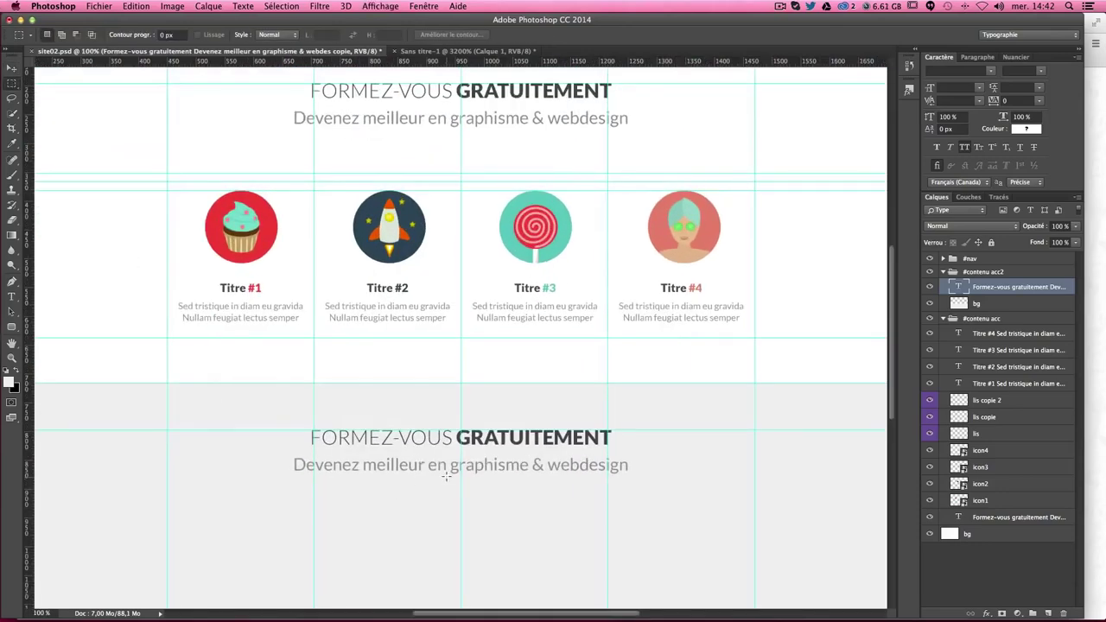
{"action": "mouse_move", "coordinate": [450, 474]}
{"action": "left_mouse_down"}
{"action": "mouse_move", "coordinate": [500, 528]}
{"action": "mouse_move", "coordinate": [501, 518]}
{"action": "left_mouse_up"}
{"action": "left_click_drag", "start_coordinate": [460, 60], "coordinate": [548, 519]}
{"action": "left_click", "coordinate": [460, 497]}
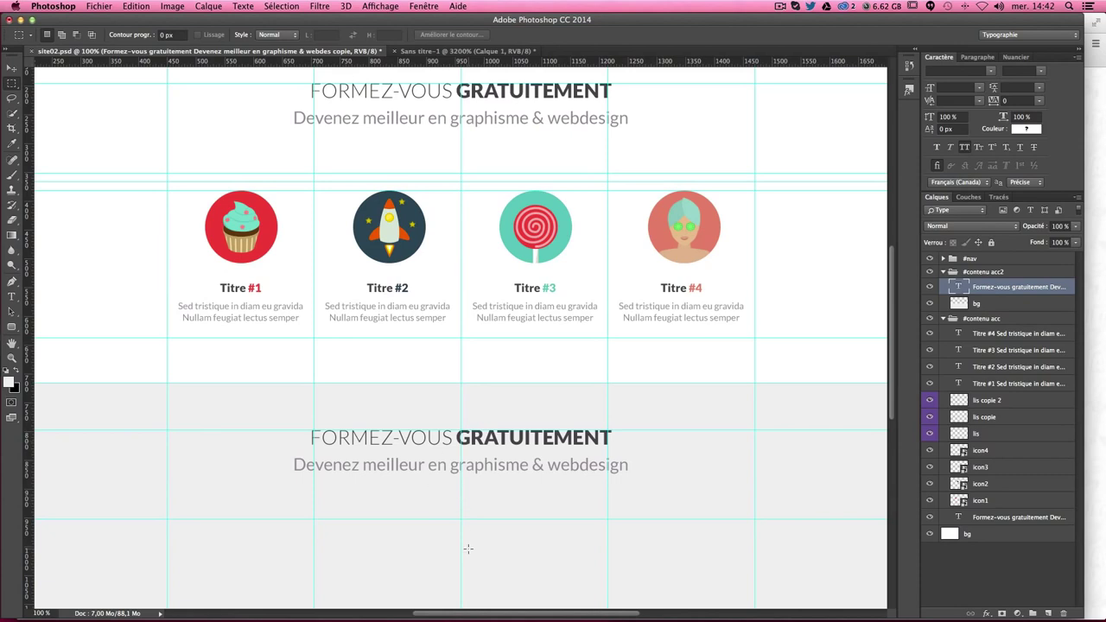
{"action": "scroll", "coordinate": [448, 509], "scroll_direction": "down", "scroll_amount": 2}
{"action": "scroll", "coordinate": [448, 510], "scroll_direction": "down", "scroll_amount": 2}
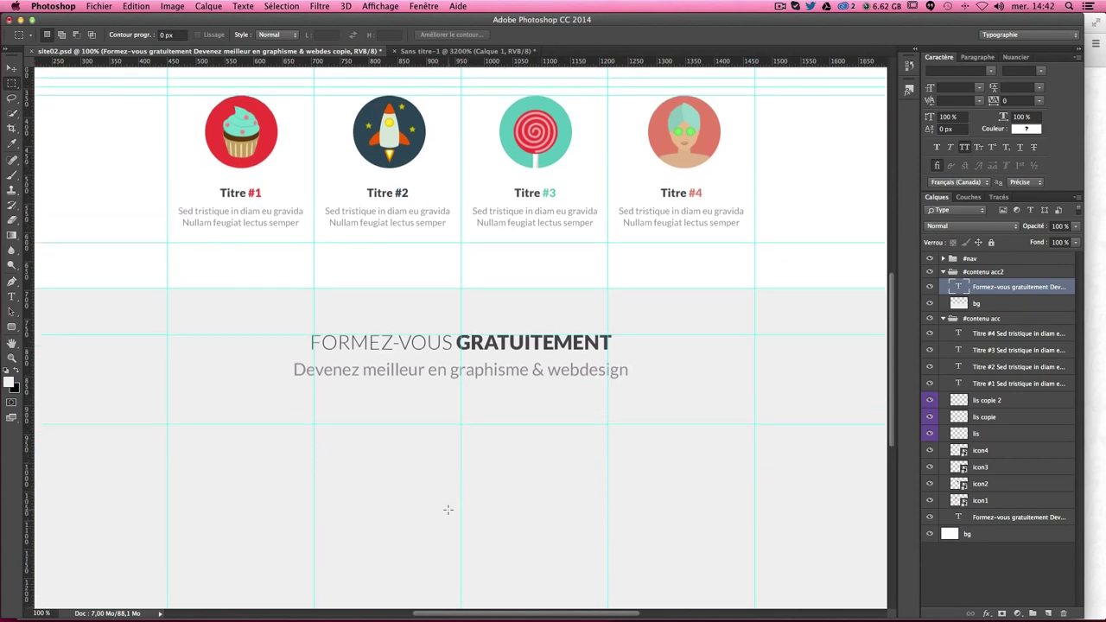
{"action": "scroll", "coordinate": [448, 510], "scroll_direction": "down", "scroll_amount": 2}
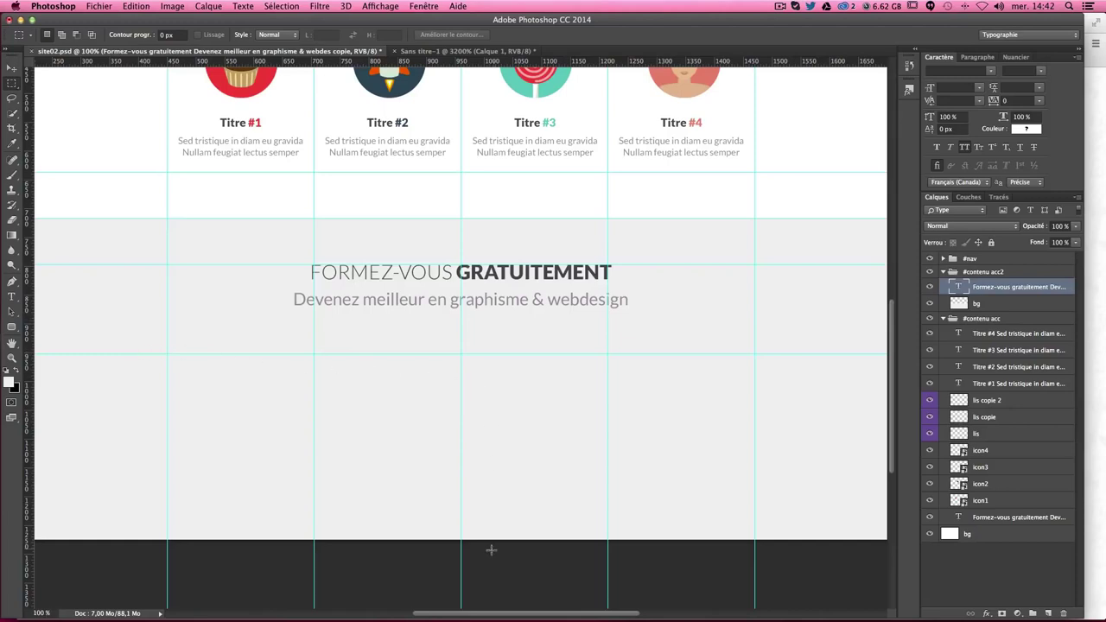
Step: Draw a tall empty paragraph text box in the grey section below the subheading
{"action": "left_click", "coordinate": [10, 299]}
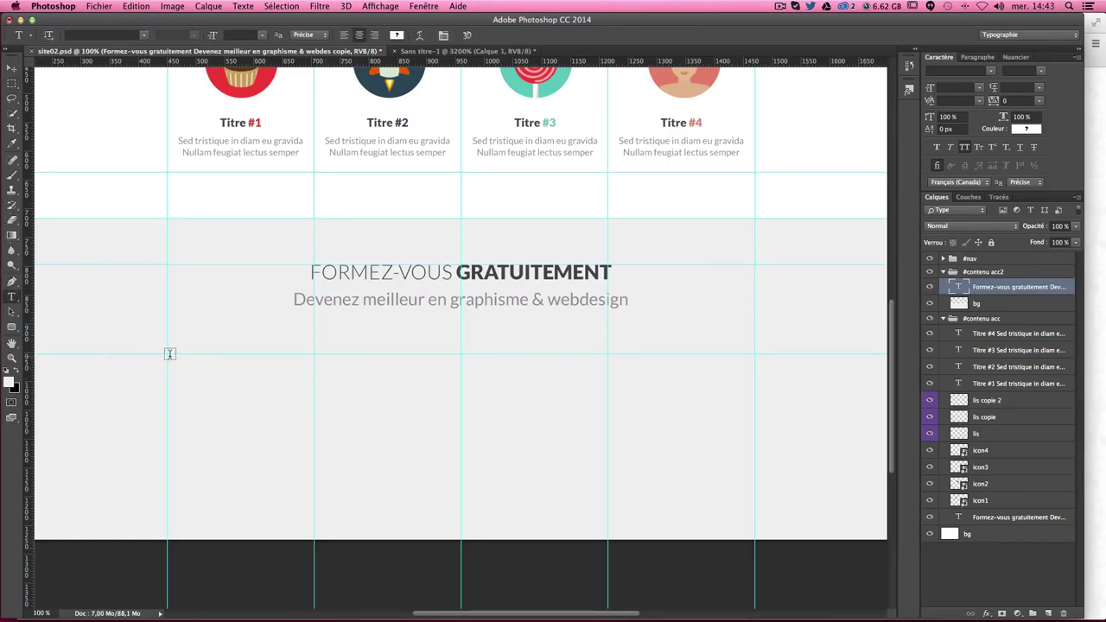
{"action": "mouse_move", "coordinate": [167, 354]}
{"action": "left_mouse_down"}
{"action": "mouse_move", "coordinate": [439, 469]}
{"action": "mouse_move", "coordinate": [520, 482]}
{"action": "left_mouse_up"}
{"action": "left_click_drag", "start_coordinate": [343, 481], "coordinate": [344, 539]}
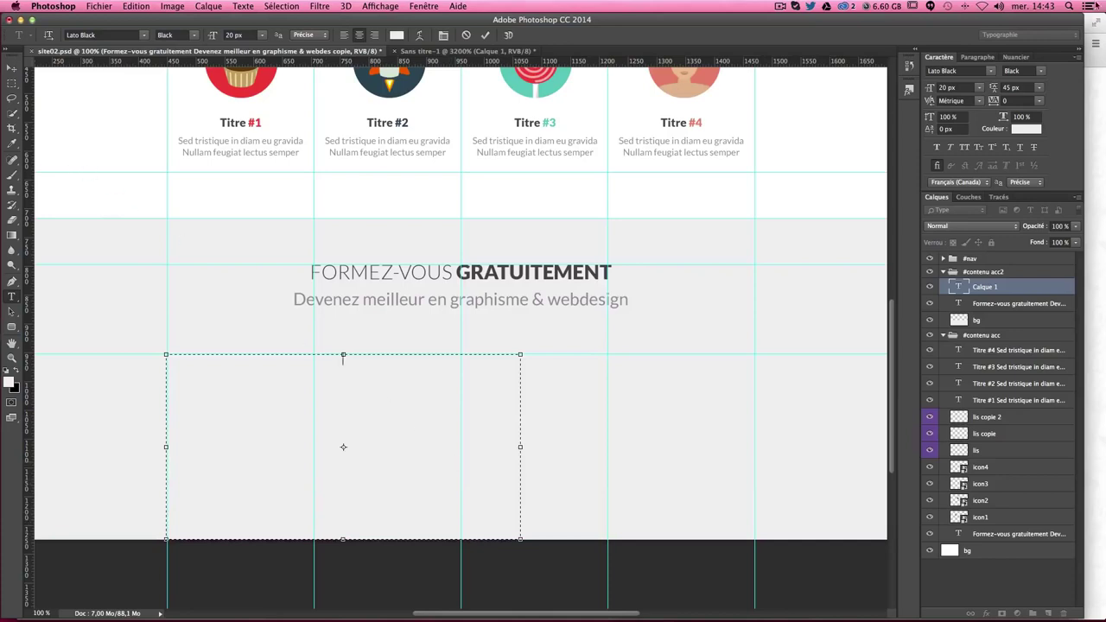
{"action": "left_click", "coordinate": [976, 58]}
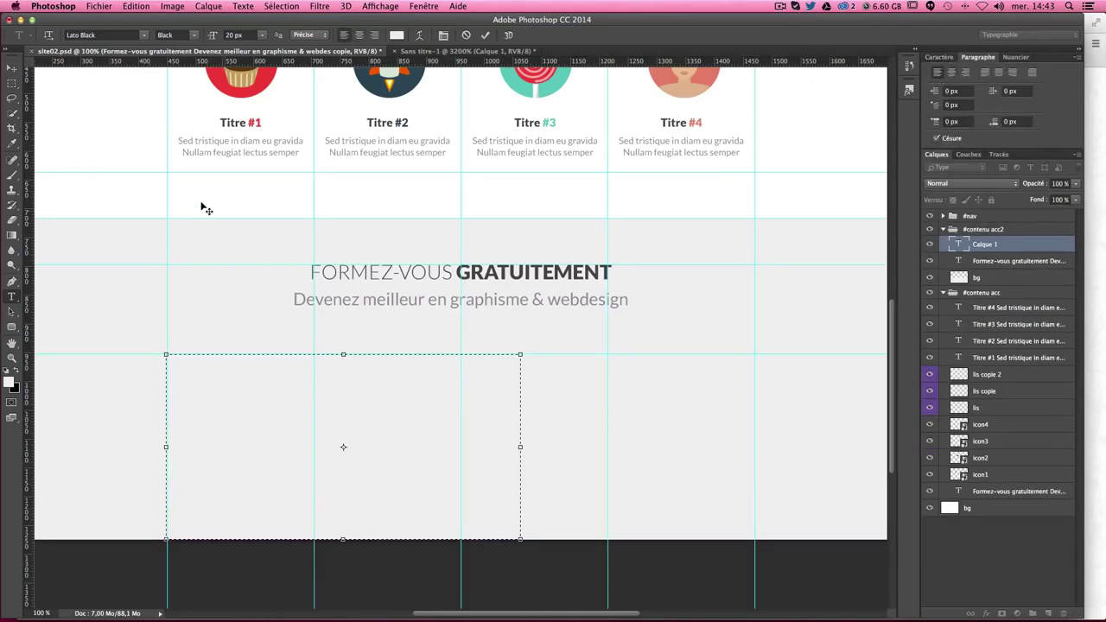
{"action": "key", "text": "super+plus"}
{"action": "key", "text": "super+plus"}
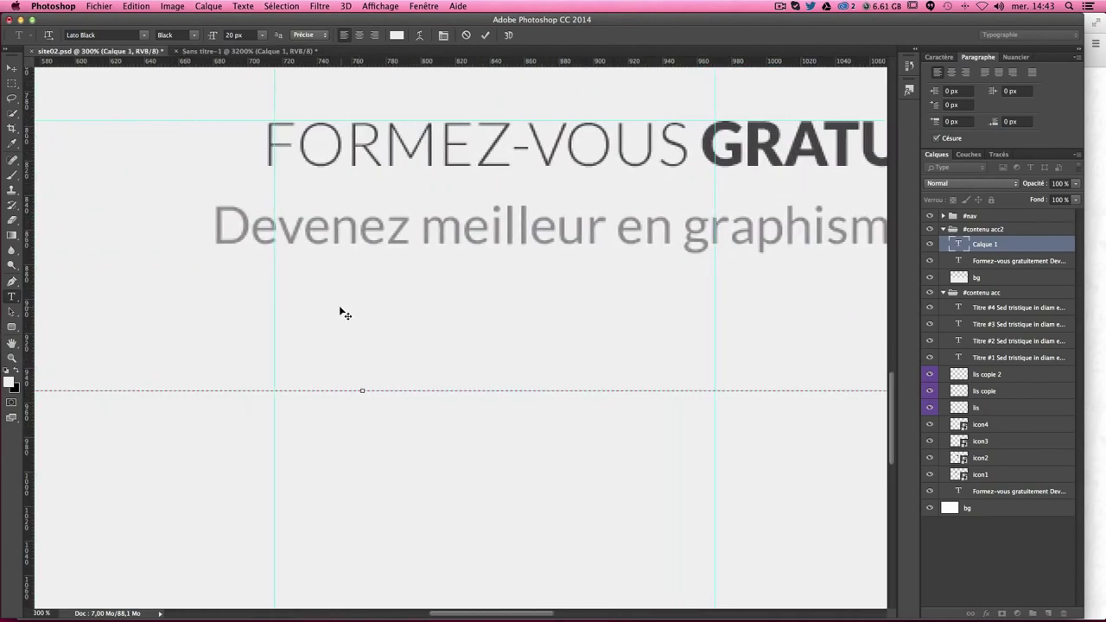
{"action": "scroll", "coordinate": [341, 313], "scroll_direction": "left", "scroll_amount": 5}
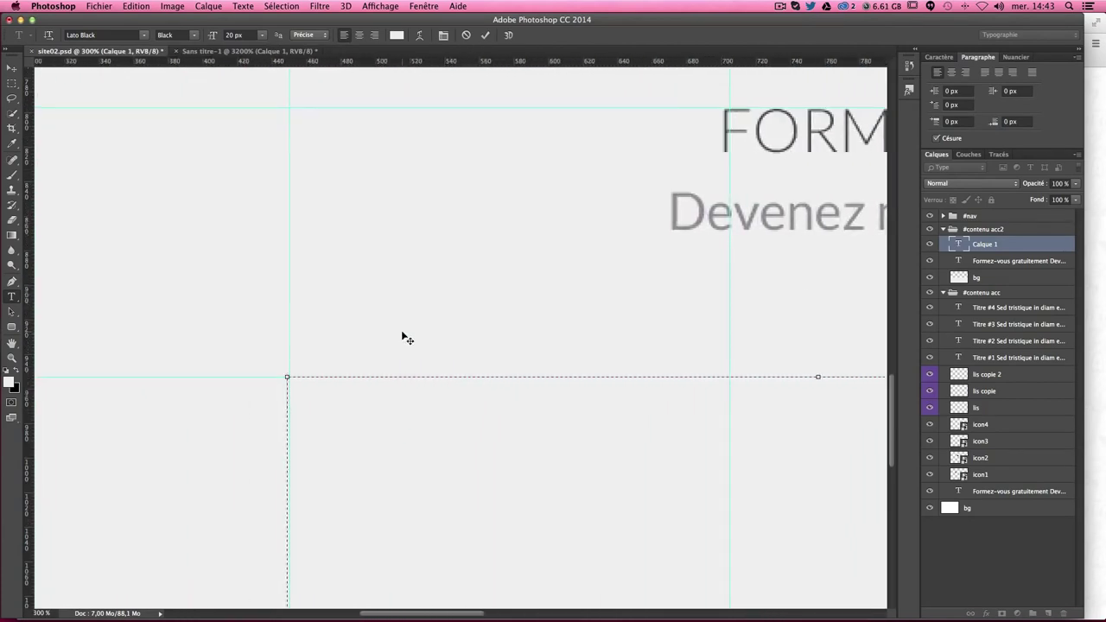
{"action": "scroll", "coordinate": [380, 311], "scroll_direction": "down", "scroll_amount": 4}
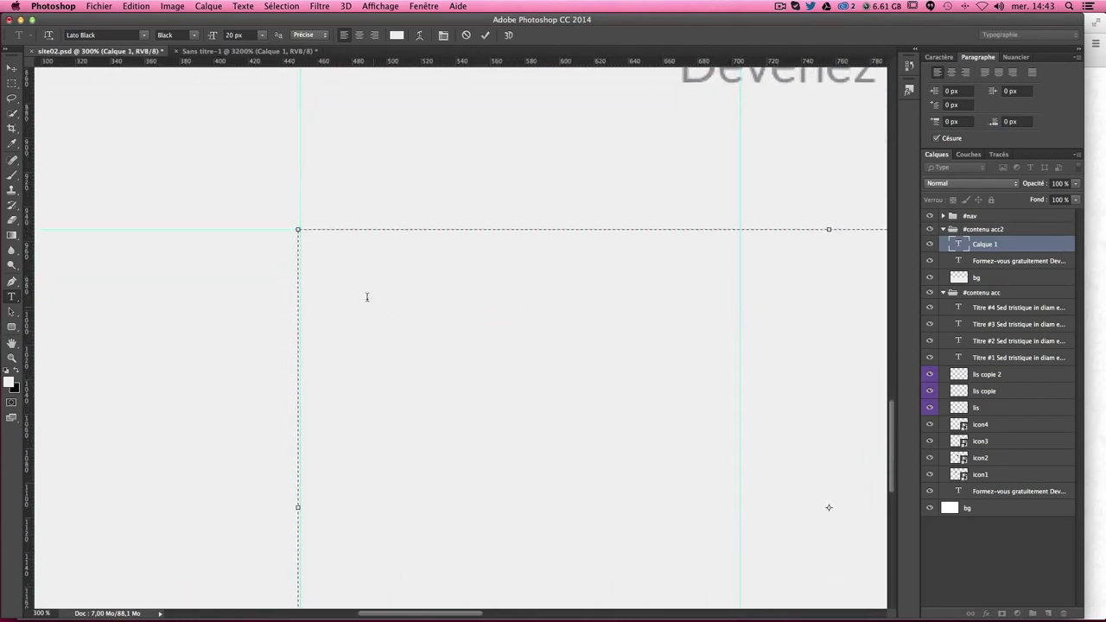
{"action": "left_click", "coordinate": [14, 71]}
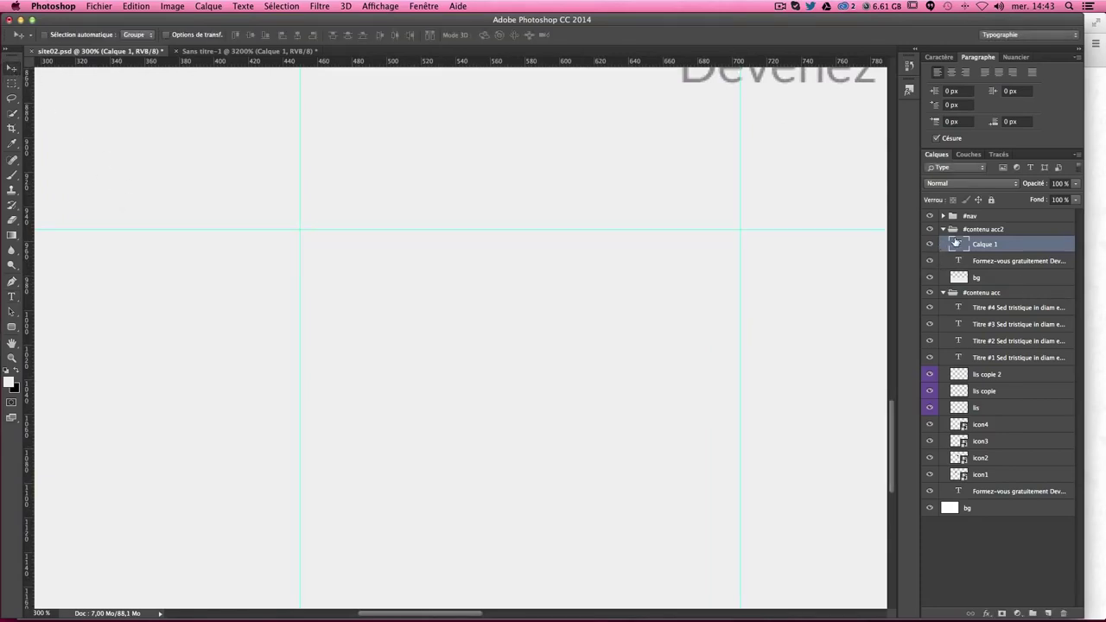
Step: Nudge the text box right and down so it lines up with the guides
{"action": "key", "text": "ctrl+t"}
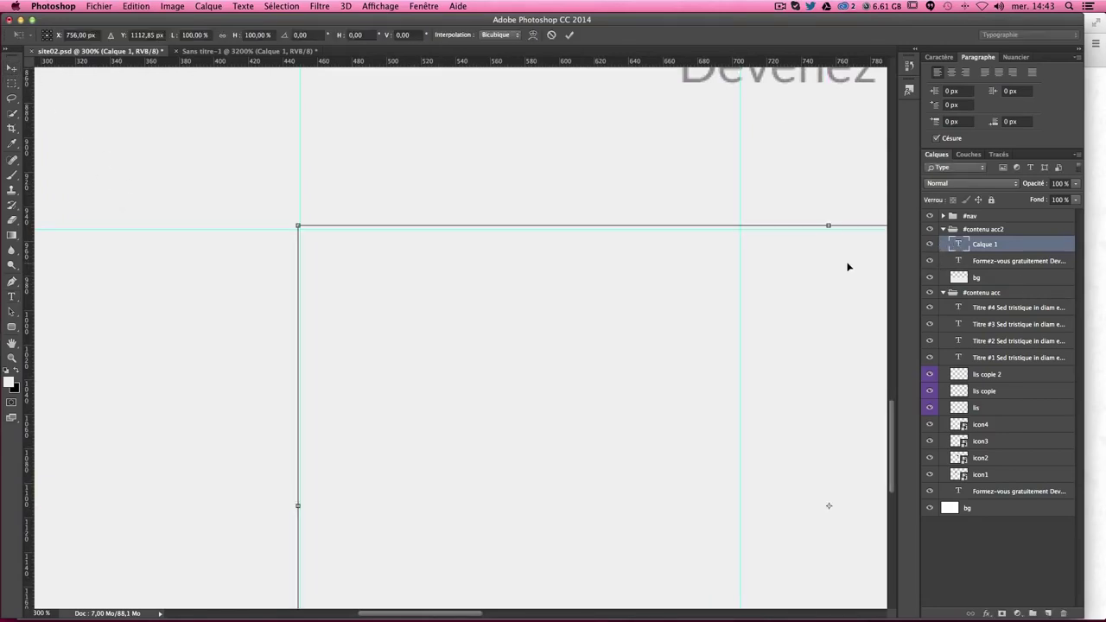
{"action": "key", "text": "Right"}
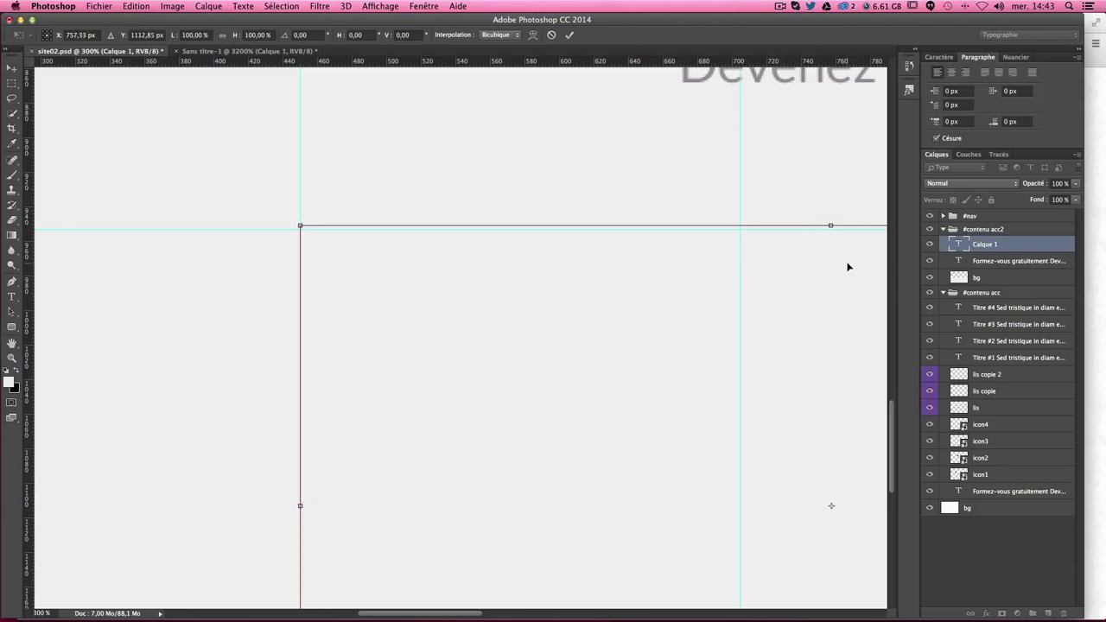
{"action": "key", "text": "Down"}
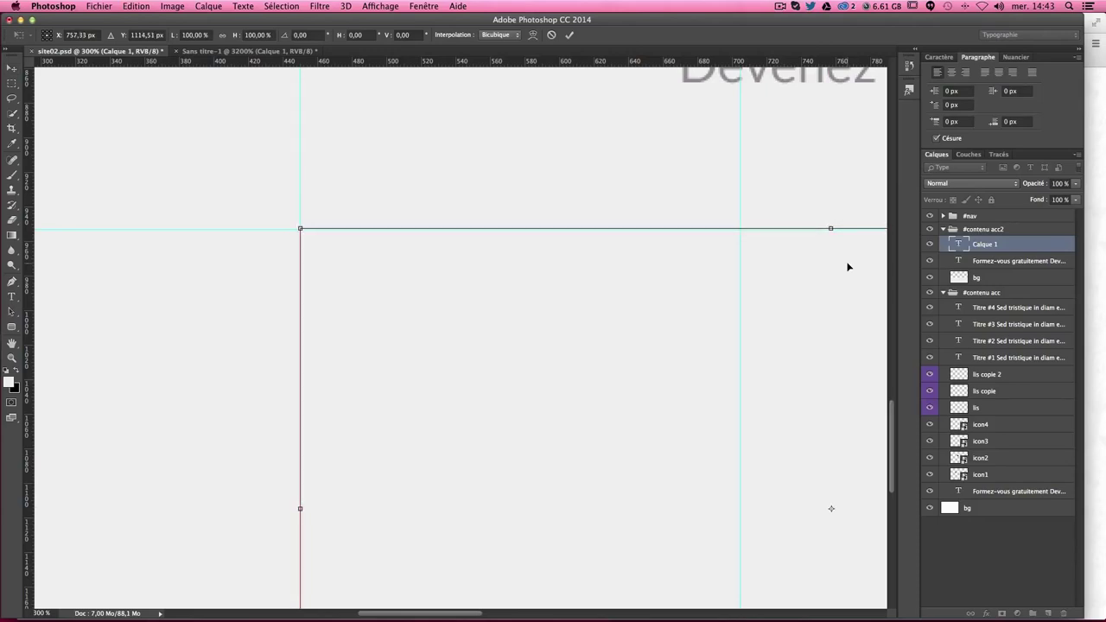
{"action": "key", "text": "Down"}
{"action": "key", "text": "Return"}
{"action": "key", "text": "ctrl+minus"}
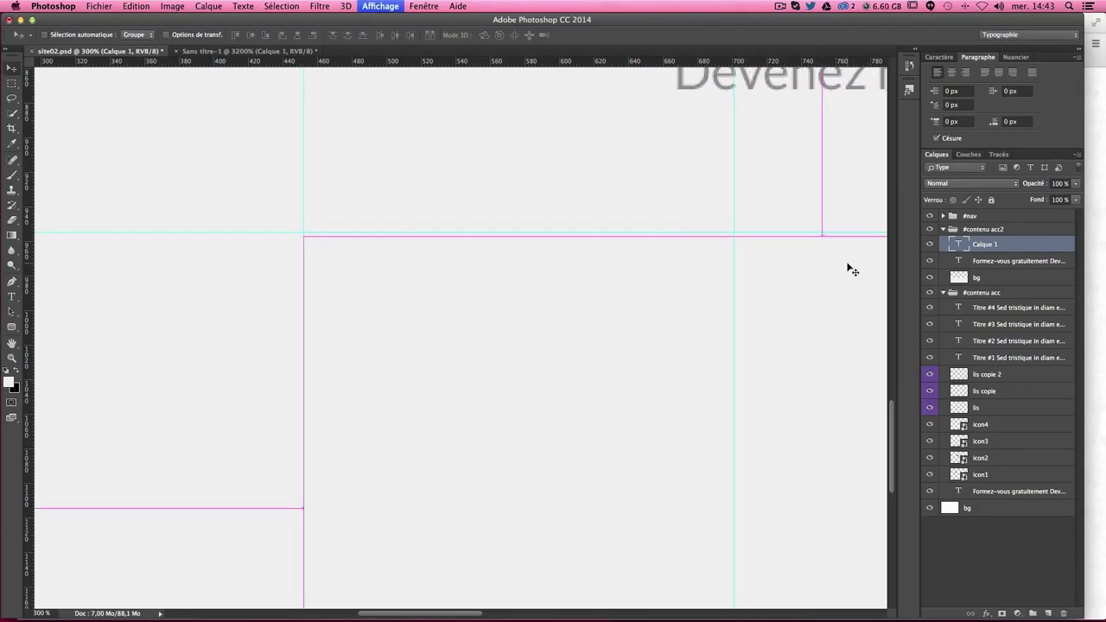
{"action": "key", "text": "ctrl+minus"}
{"action": "key", "text": "ctrl+minus"}
{"action": "key", "text": "ctrl+minus"}
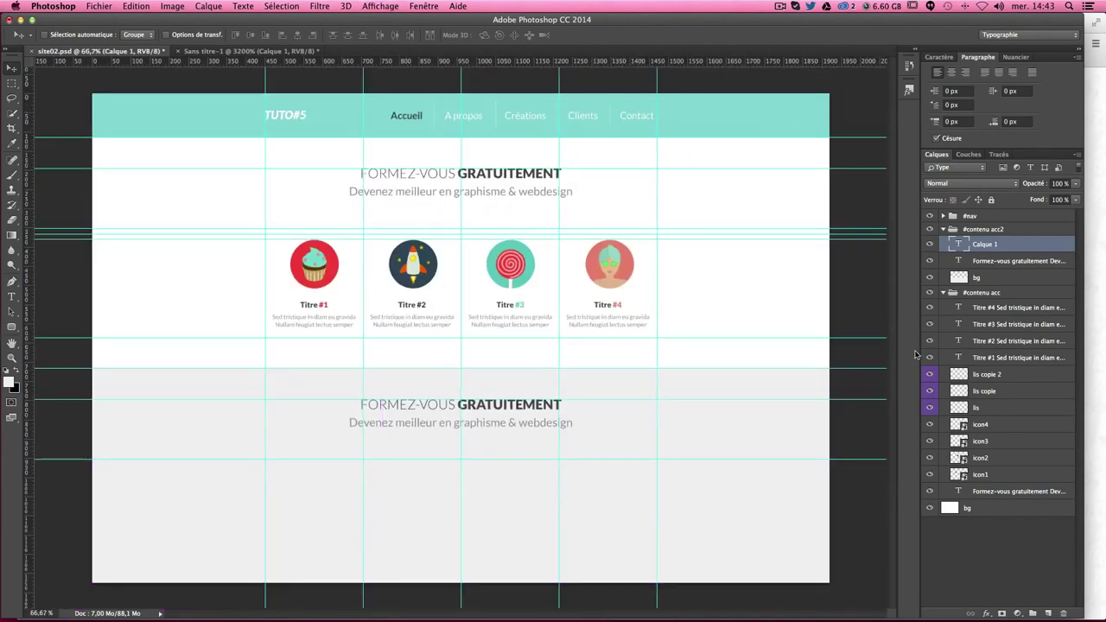
{"action": "key", "text": "ctrl+plus"}
{"action": "scroll", "coordinate": [839, 423], "scroll_direction": "down", "scroll_amount": 3}
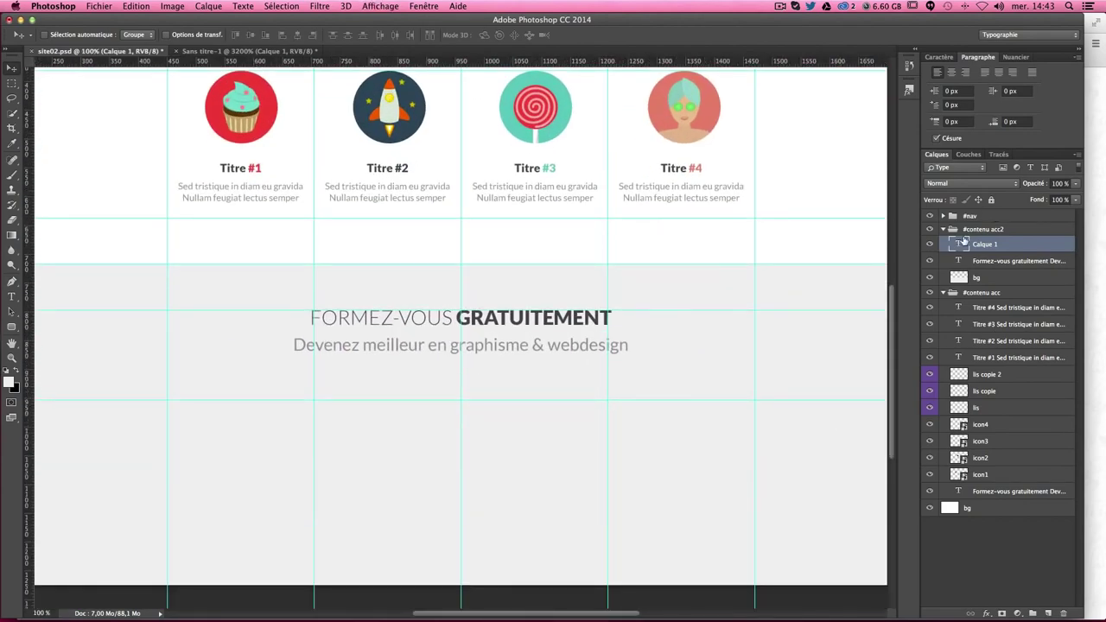
Step: Align the text box's top edge with the guide, then bring up Chrome's Lorem Ipsum page
{"action": "double_click", "coordinate": [959, 246]}
{"action": "scroll", "coordinate": [389, 494], "scroll_direction": "down", "scroll_amount": 2}
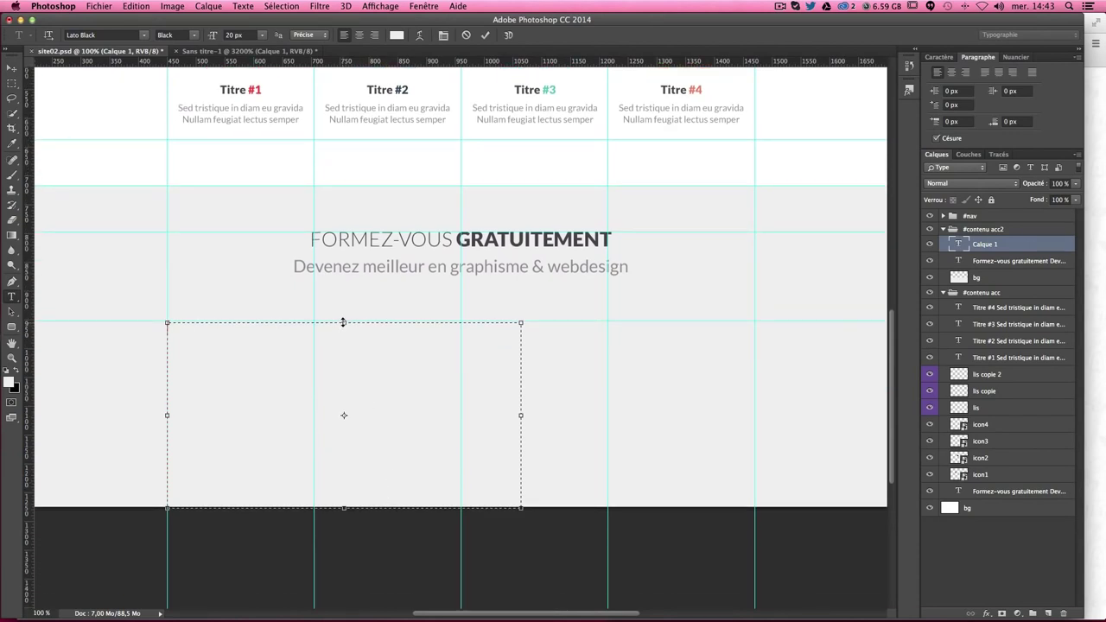
{"action": "left_click_drag", "start_coordinate": [343, 322], "coordinate": [343, 321]}
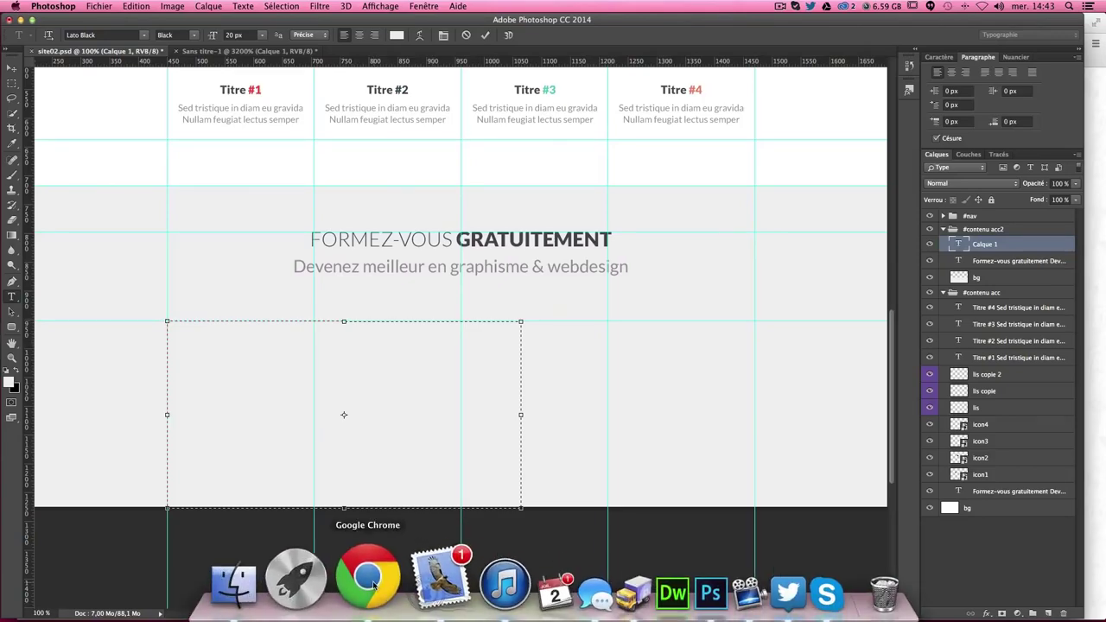
{"action": "left_click", "coordinate": [358, 576]}
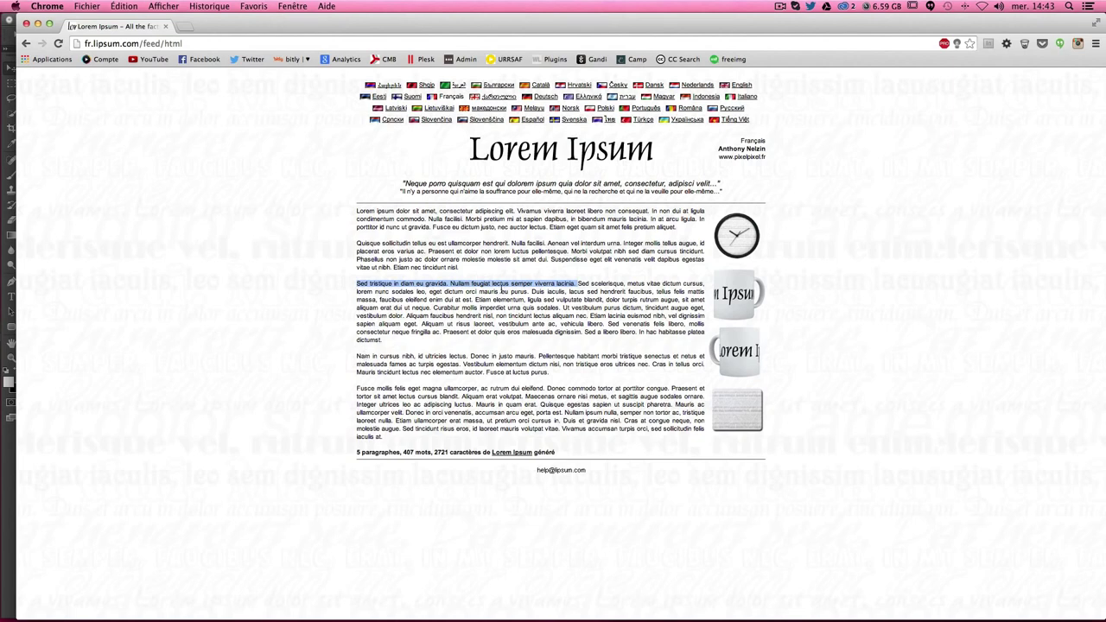
Step: Copy 'Sed tristique in diam eu gravida' from lipsum.com and return to Photoshop
{"action": "double_click", "coordinate": [365, 356]}
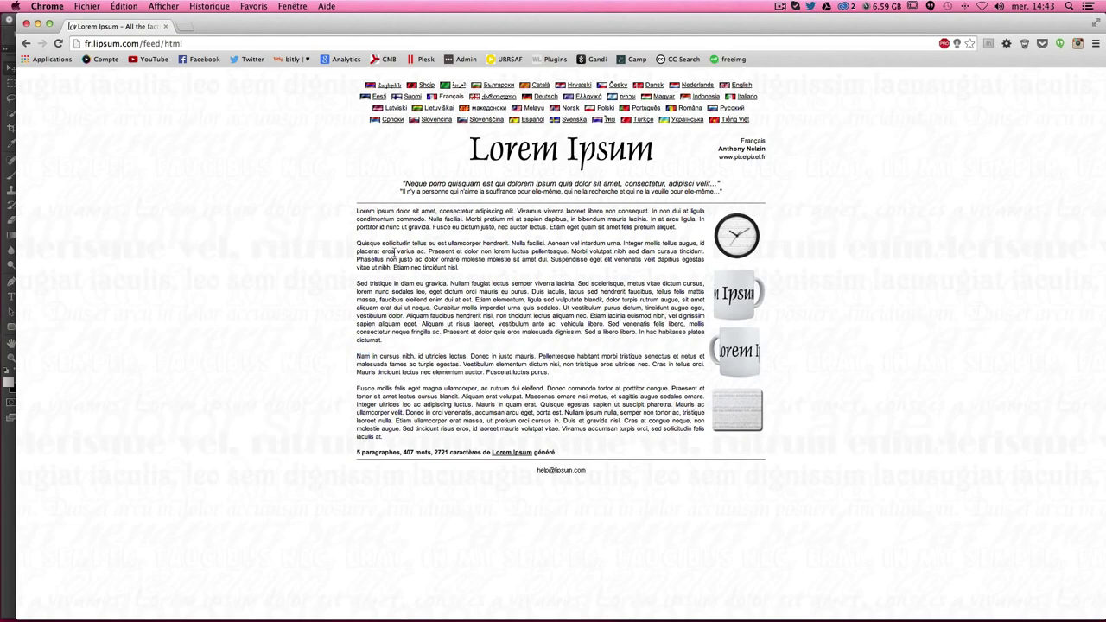
{"action": "left_click_drag", "start_coordinate": [357, 244], "coordinate": [450, 250]}
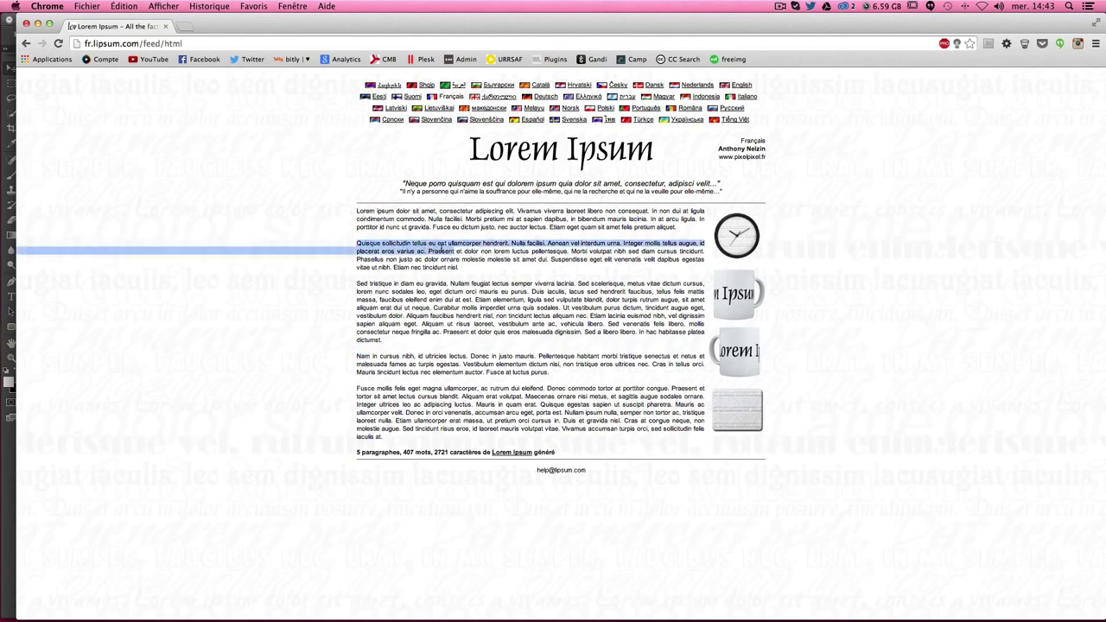
{"action": "left_click_drag", "start_coordinate": [358, 283], "coordinate": [447, 286]}
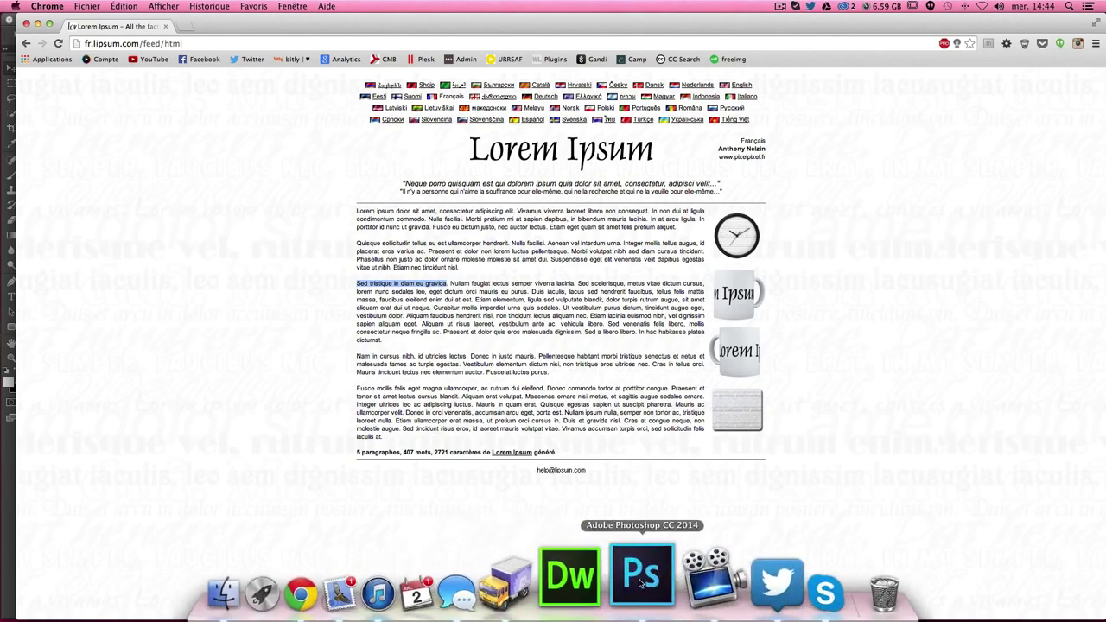
{"action": "left_click", "coordinate": [664, 574]}
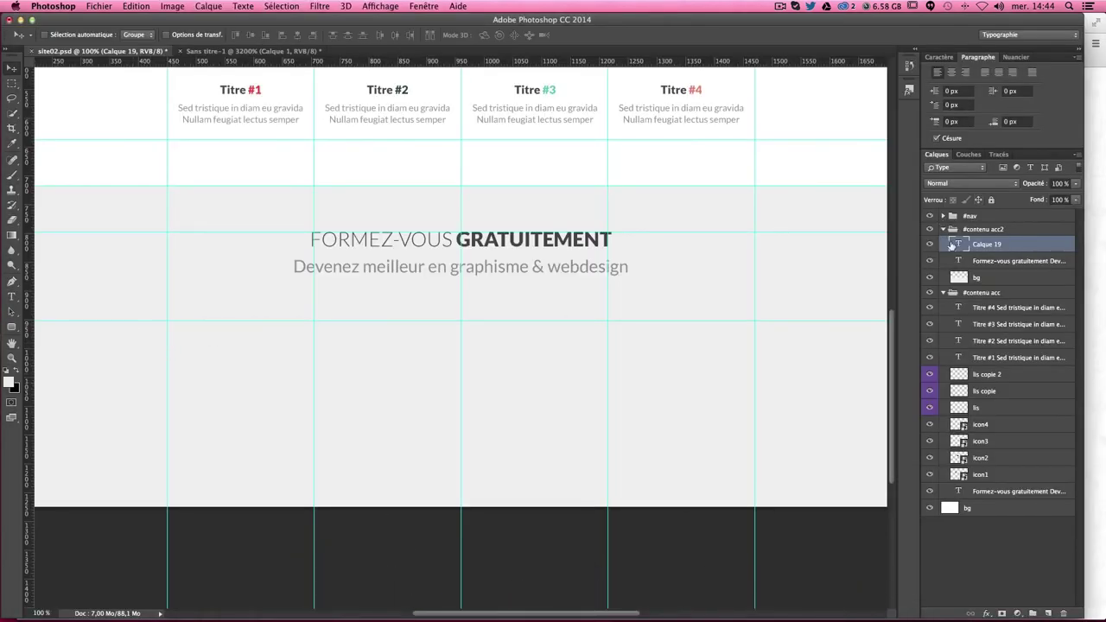
Step: Paste the heading into the text box and color it GRATUITEMENT's dark grey
{"action": "double_click", "coordinate": [954, 245]}
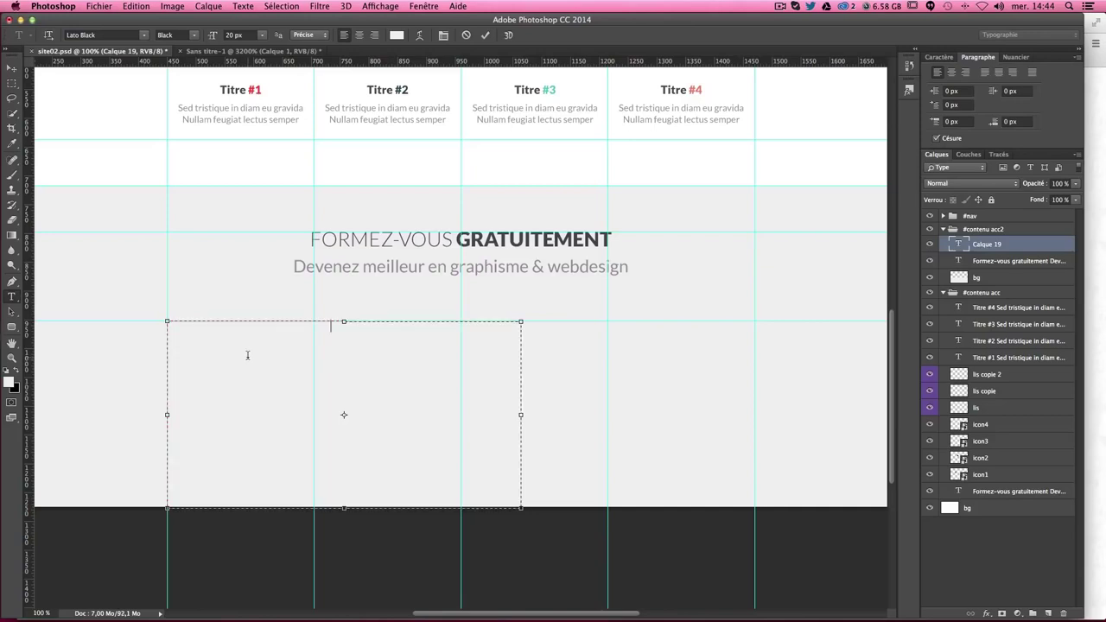
{"action": "key", "text": "ctrl+a"}
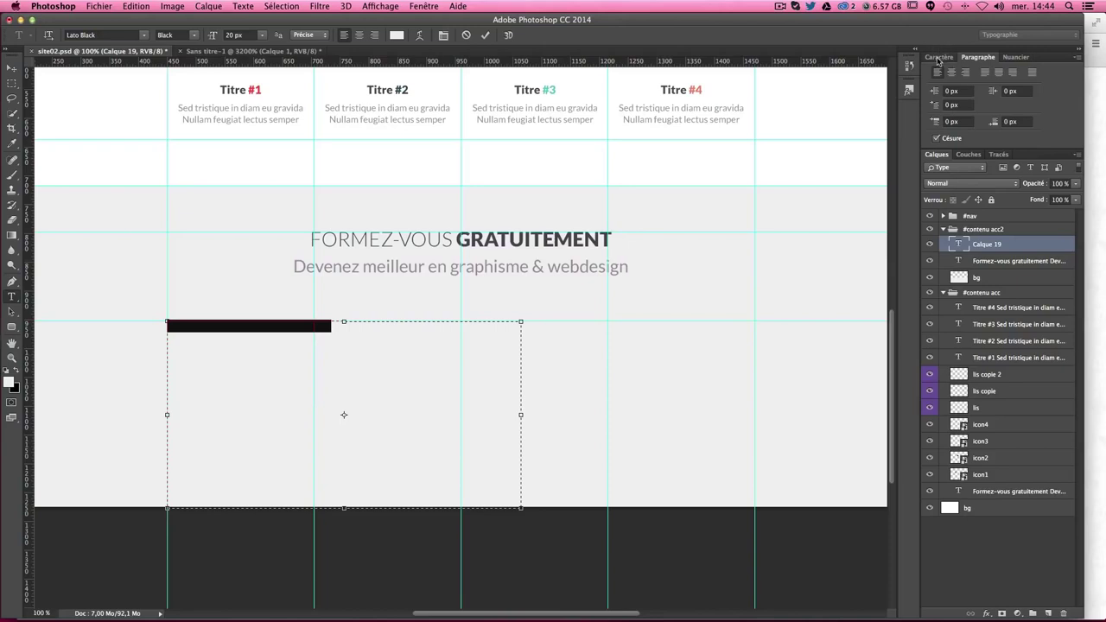
{"action": "left_click", "coordinate": [939, 58]}
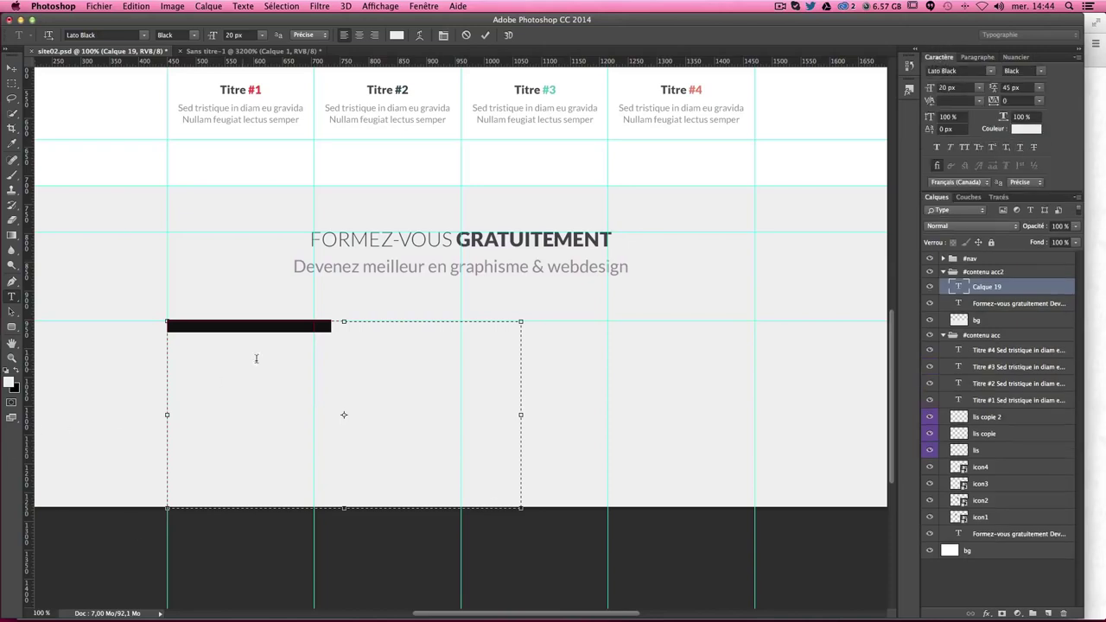
{"action": "left_click", "coordinate": [1034, 130]}
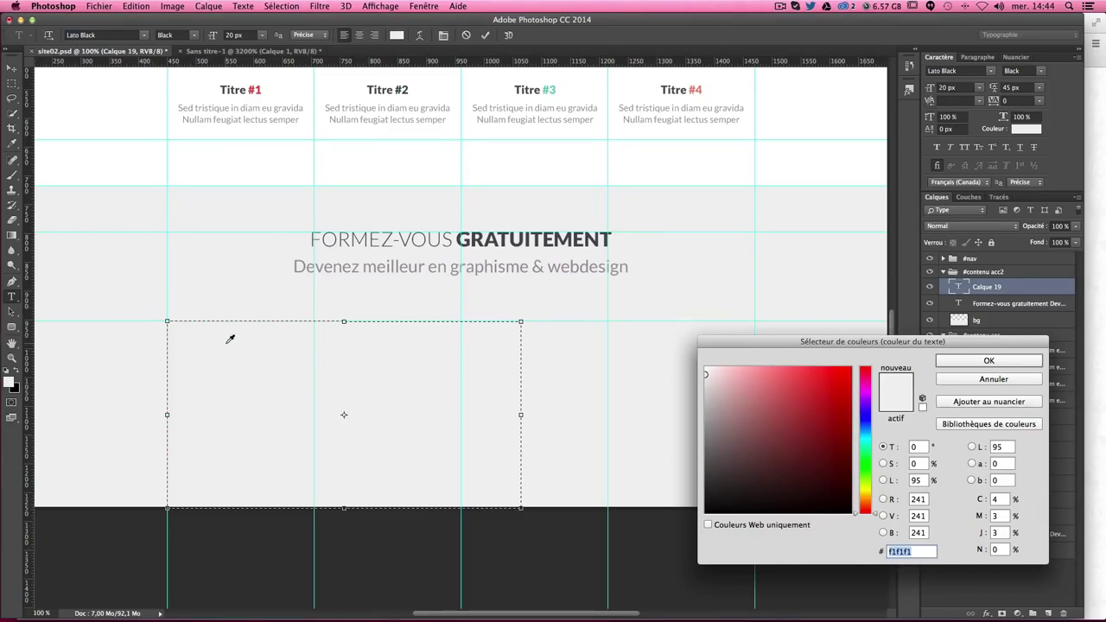
{"action": "left_click", "coordinate": [301, 258]}
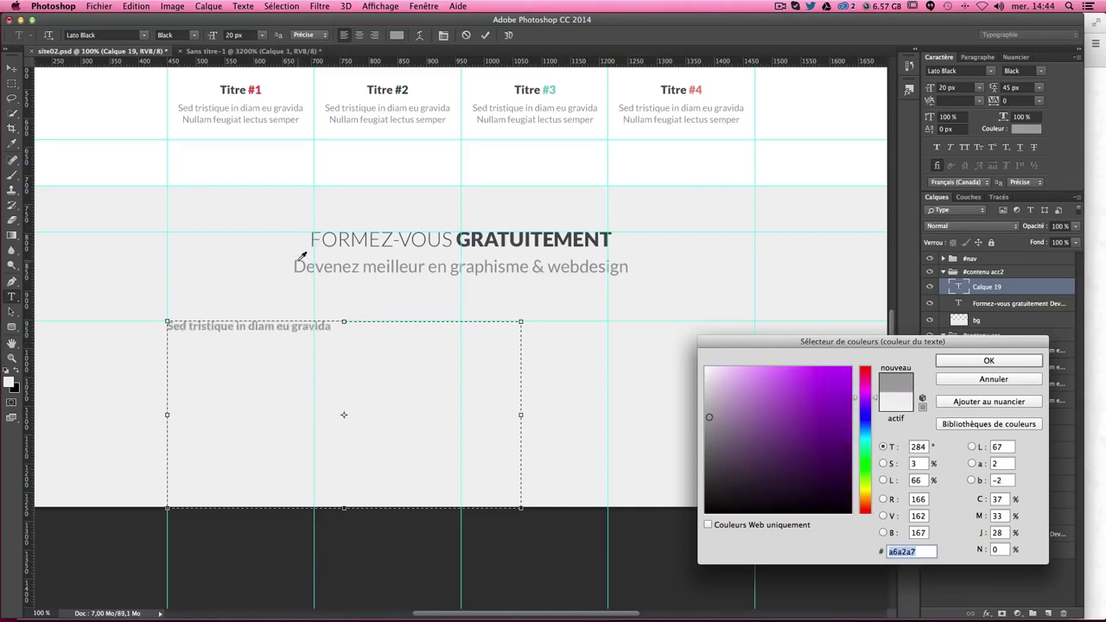
{"action": "left_click", "coordinate": [460, 244]}
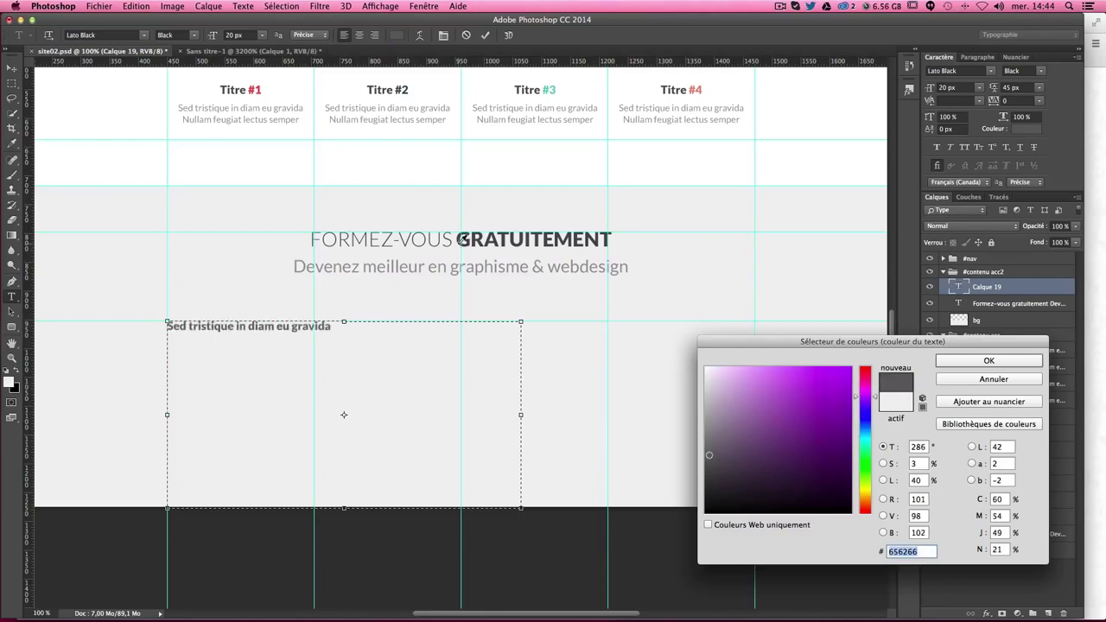
{"action": "key", "text": "Return"}
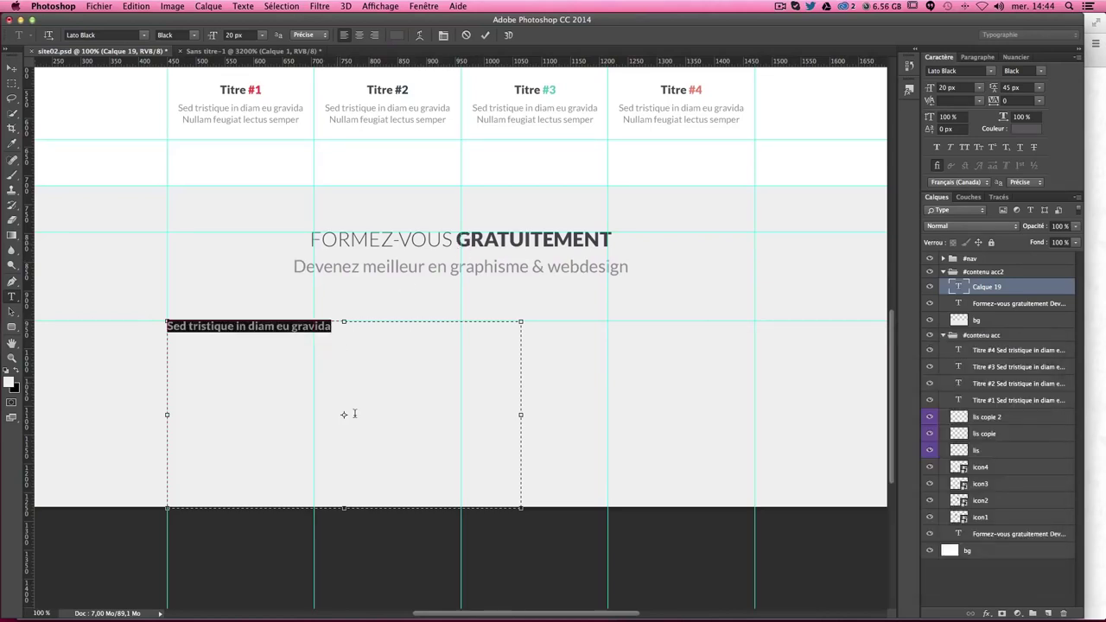
Step: Fetch a paragraph from Chrome and place the text cursor after the heading
{"action": "left_click", "coordinate": [367, 591]}
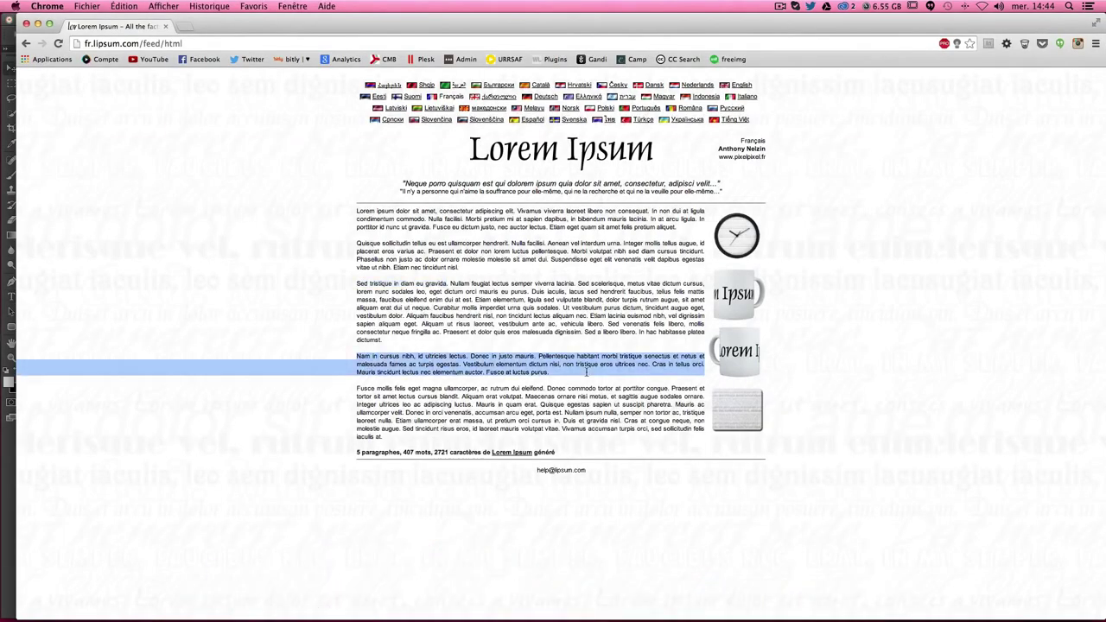
{"action": "mouse_move", "coordinate": [647, 618]}
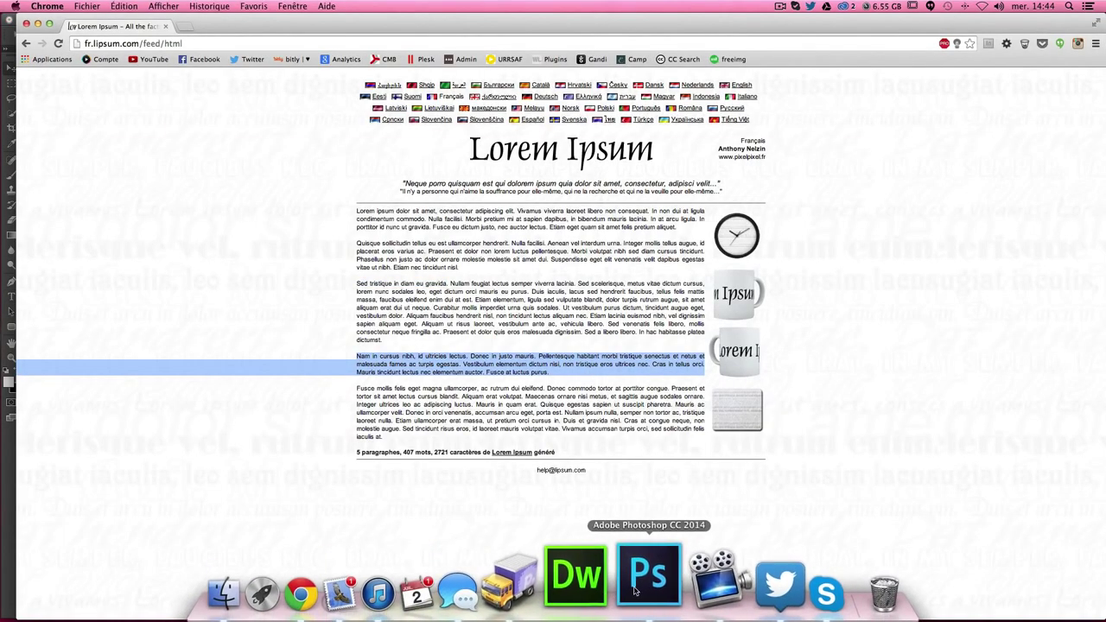
{"action": "left_click", "coordinate": [647, 589]}
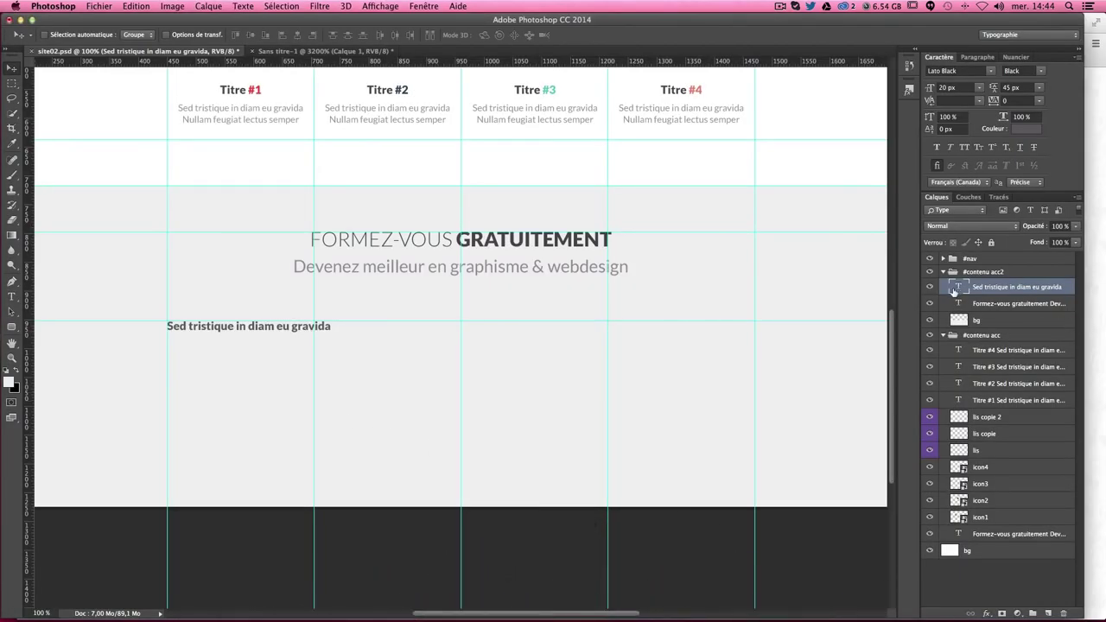
{"action": "double_click", "coordinate": [957, 287]}
{"action": "left_click", "coordinate": [370, 331]}
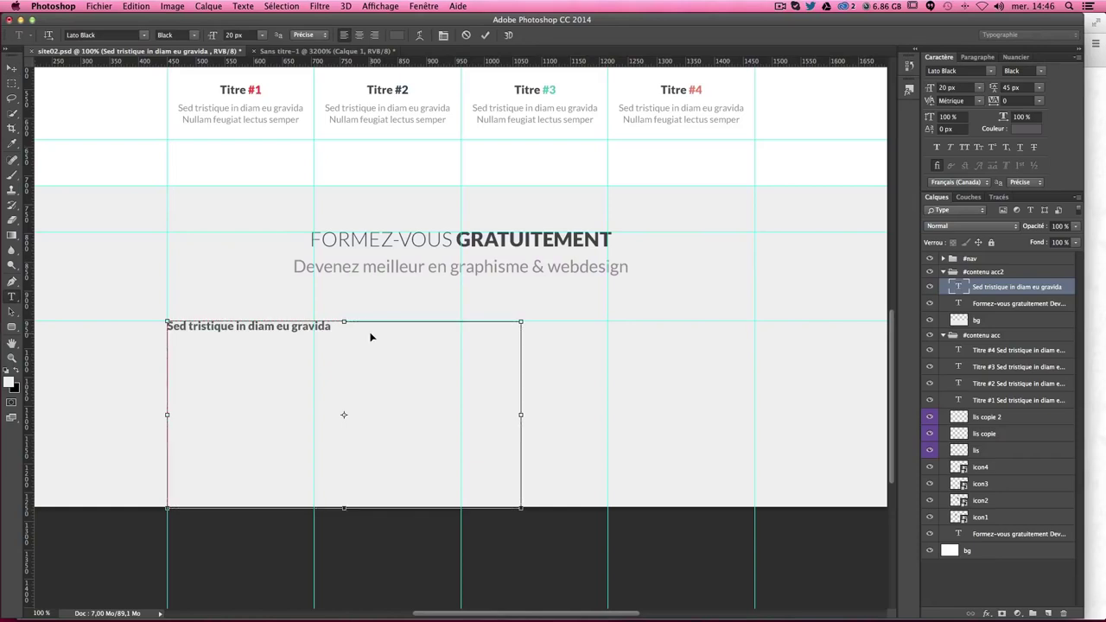
Step: Paste the Nam in cursus paragraph and set it to 15 px Regular with 20 px leading
{"action": "type", "text": "Nam in cursus nibh, id ultricies lectus. Donec in justo mauris. Pellentesque habitant morbi tristique senectus et netus et malesuada fames ac turpis egestas. Vestibulum elementum dictum nisi, non tristique eros ultrices nec. Cras in tellus orci. Mauris tincidunt lectus nec elementum auctor. Fusce at luctus purus."}
{"action": "left_click_drag", "start_coordinate": [424, 457], "coordinate": [129, 350]}
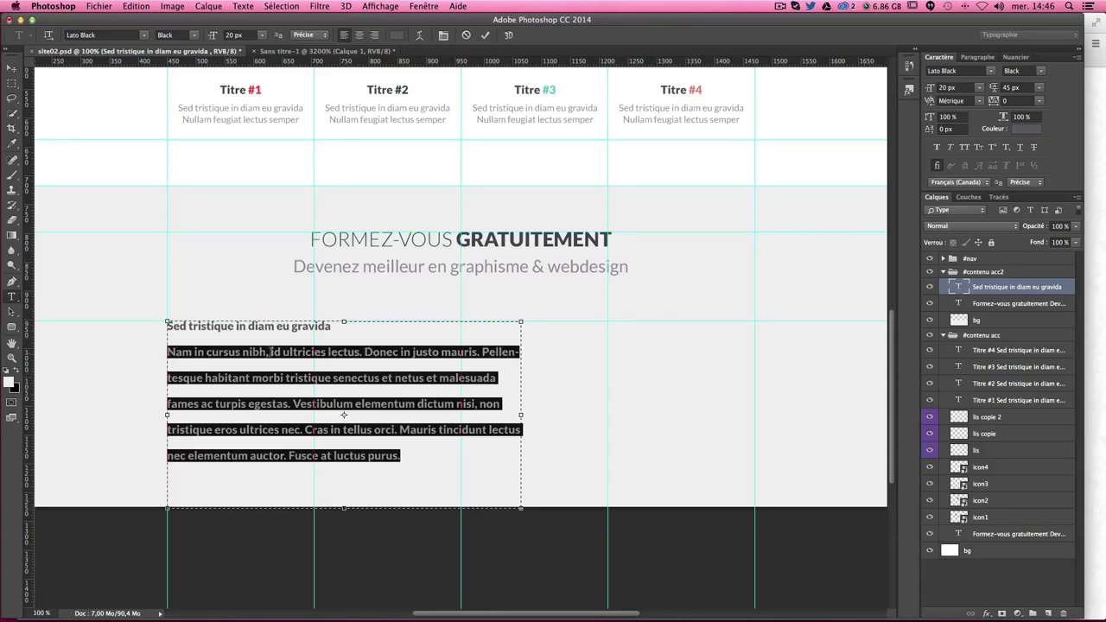
{"action": "left_click", "coordinate": [961, 88]}
{"action": "type", "text": "15"}
{"action": "key", "text": "Return"}
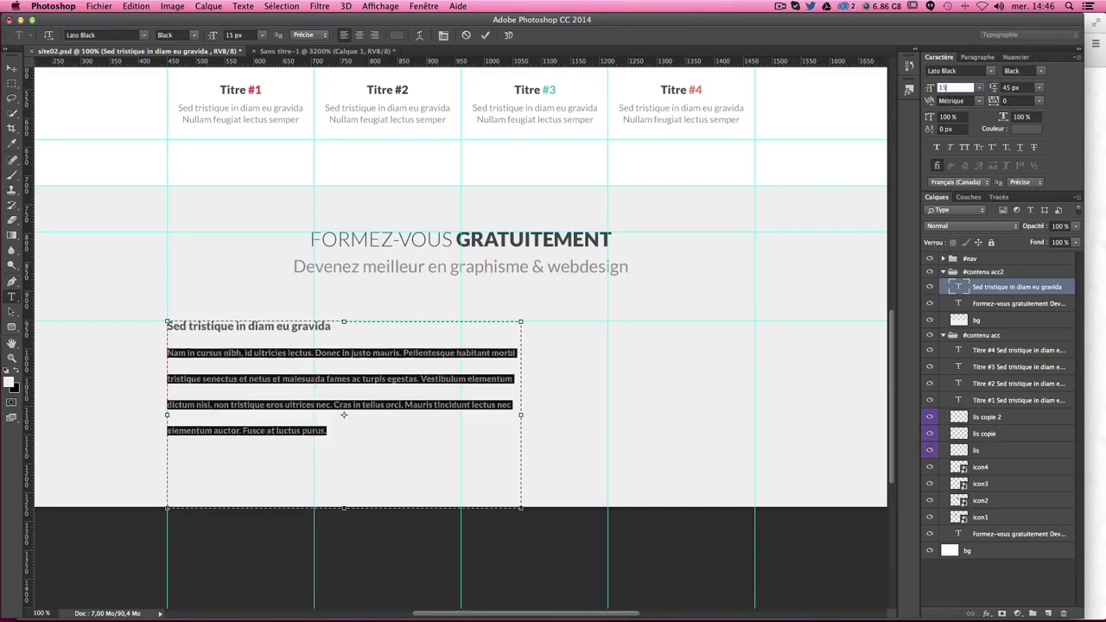
{"action": "left_click", "coordinate": [1041, 70]}
{"action": "left_click", "coordinate": [1024, 110]}
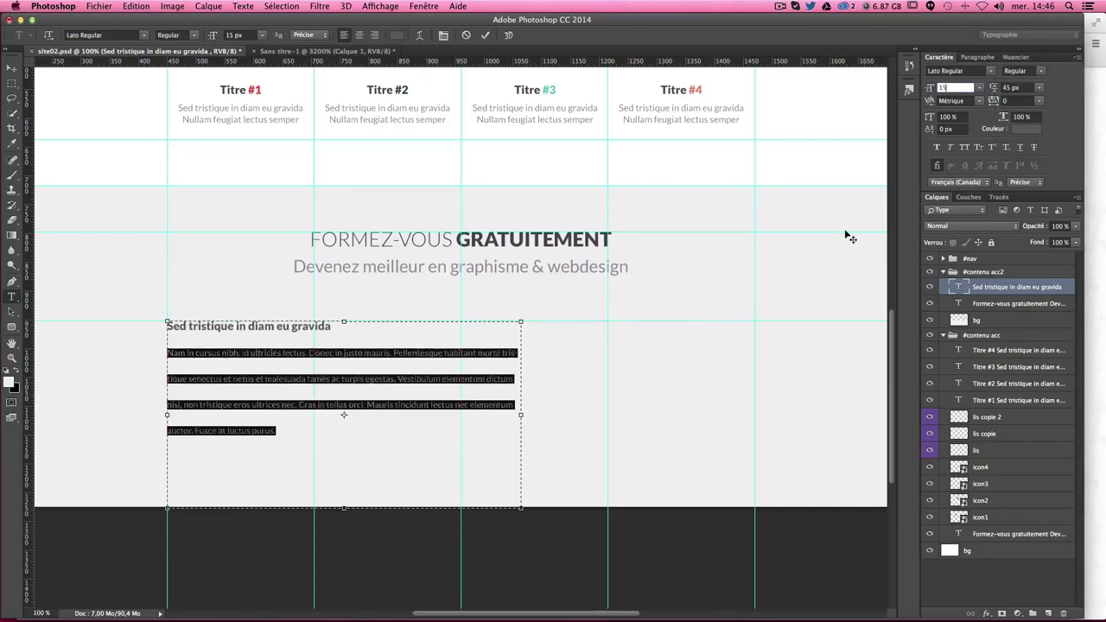
{"action": "left_click", "coordinate": [1015, 87]}
{"action": "type", "text": "20"}
{"action": "key", "text": "Return"}
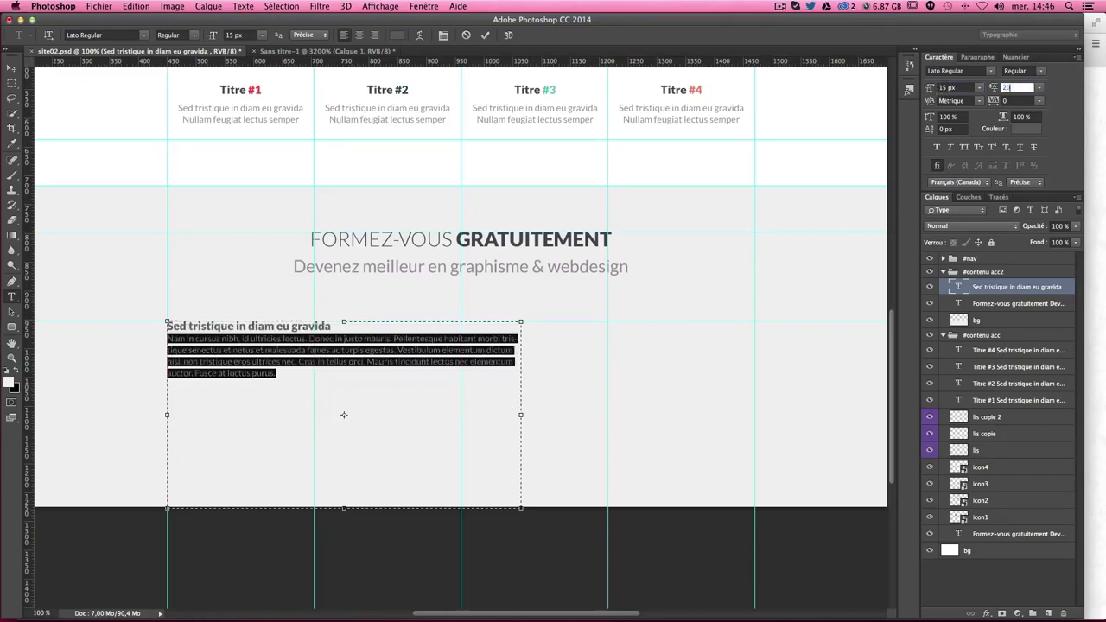
Step: Reselect the whole paragraph and check its text colour without changing it
{"action": "left_click", "coordinate": [334, 362]}
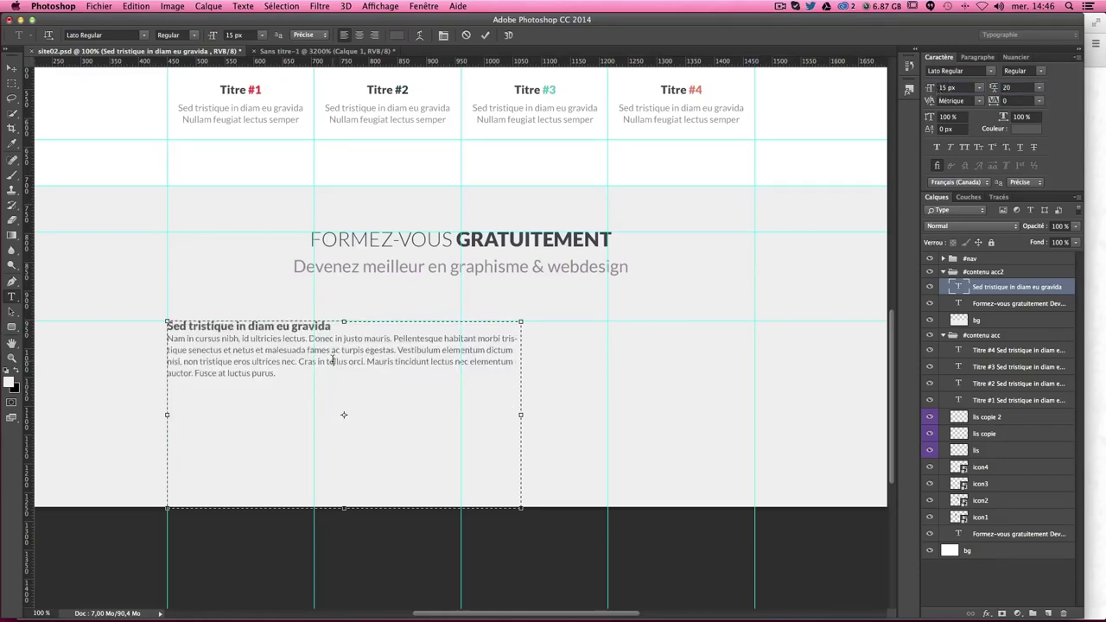
{"action": "left_click_drag", "start_coordinate": [276, 373], "coordinate": [153, 340]}
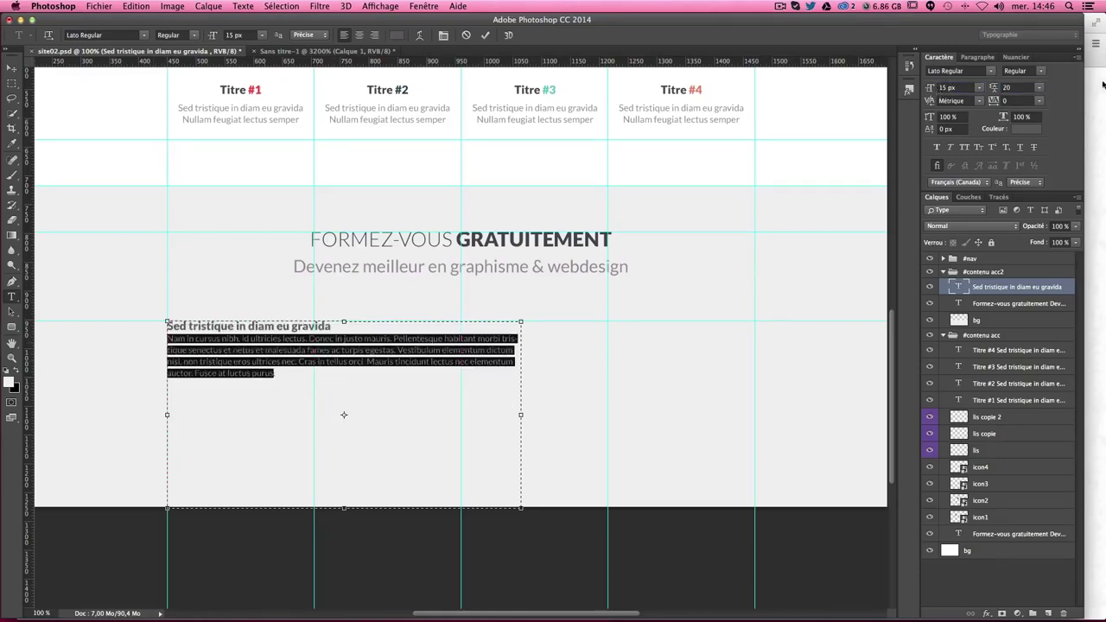
{"action": "left_click", "coordinate": [1027, 128]}
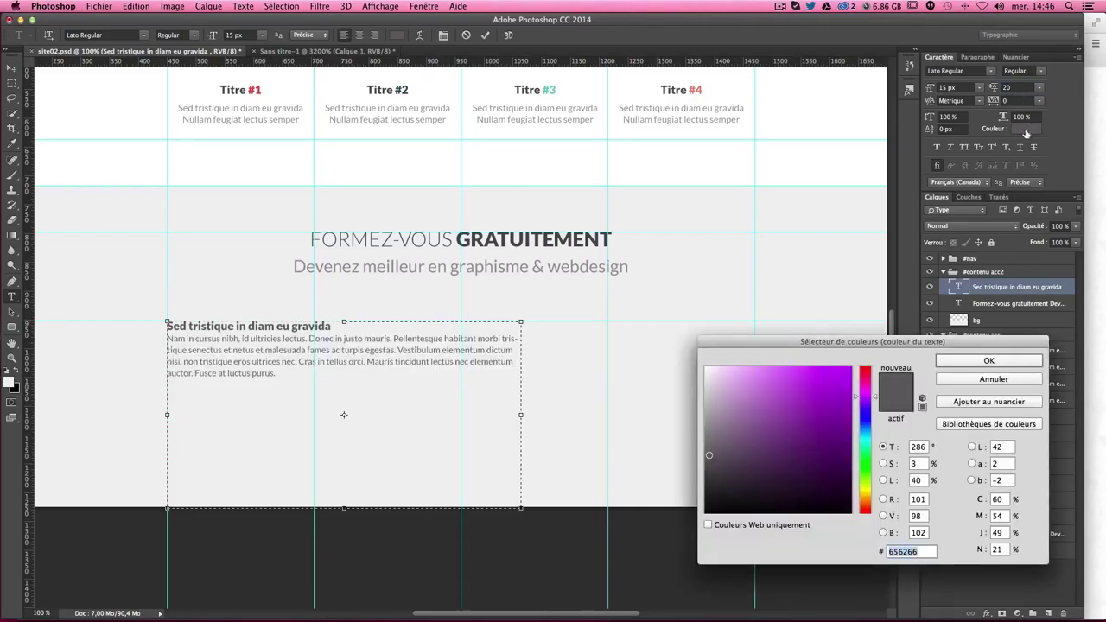
{"action": "key", "text": "Return"}
{"action": "left_click", "coordinate": [279, 375]}
Step: Give the paragraph's first line 30 px leading for extra space above
{"action": "double_click", "coordinate": [176, 342]}
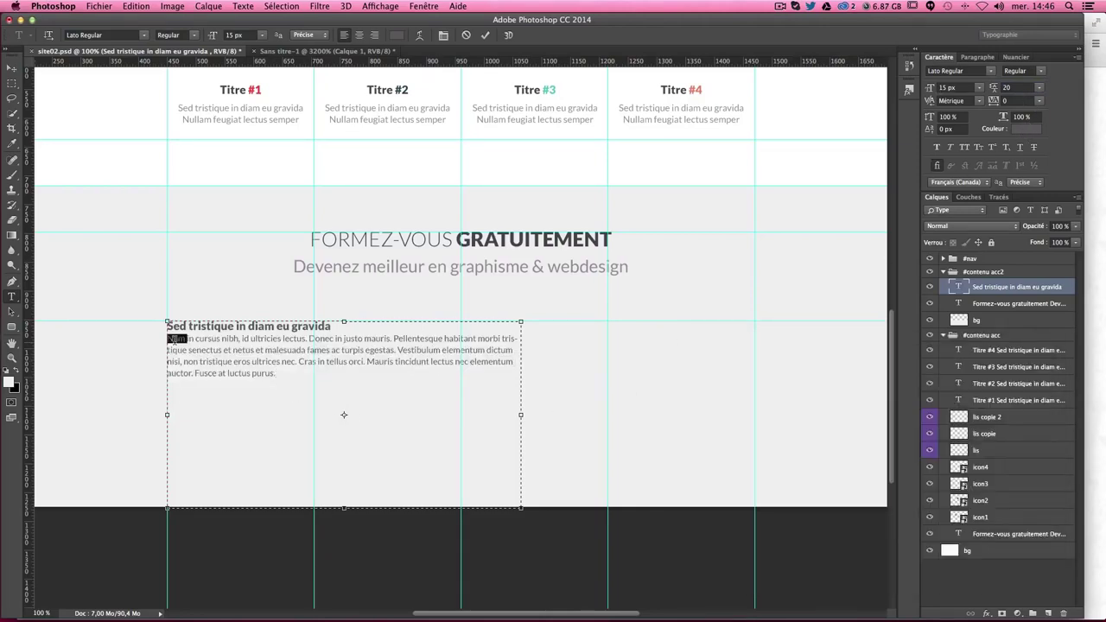
{"action": "left_click_drag", "start_coordinate": [177, 340], "coordinate": [206, 341]}
{"action": "left_click", "coordinate": [1019, 87]}
{"action": "type", "text": "30"}
{"action": "key", "text": "Return"}
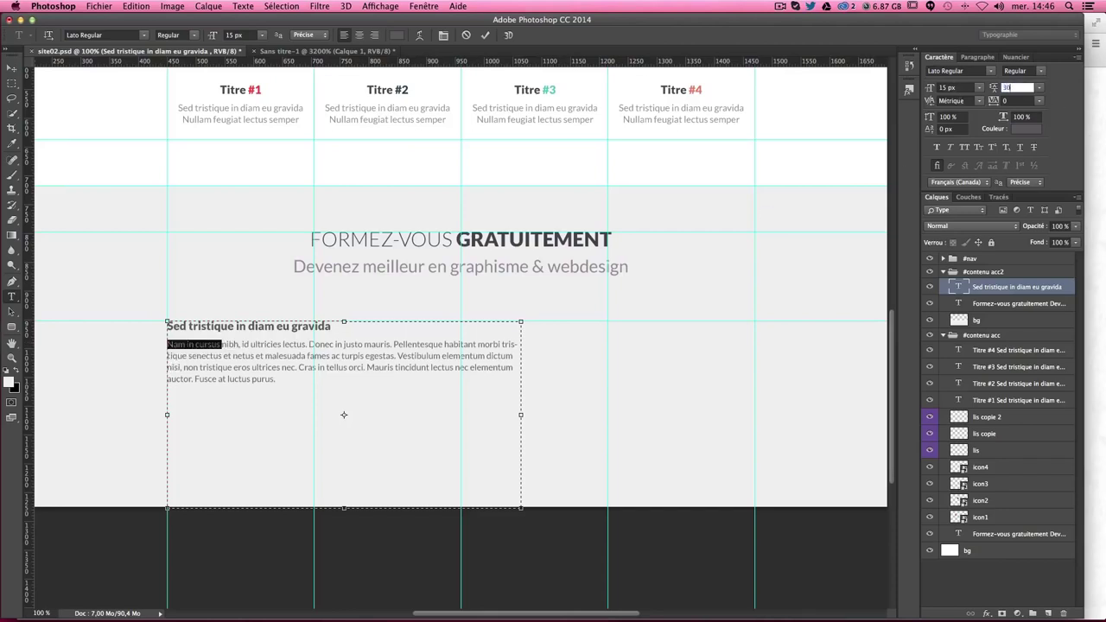
{"action": "left_click", "coordinate": [226, 370]}
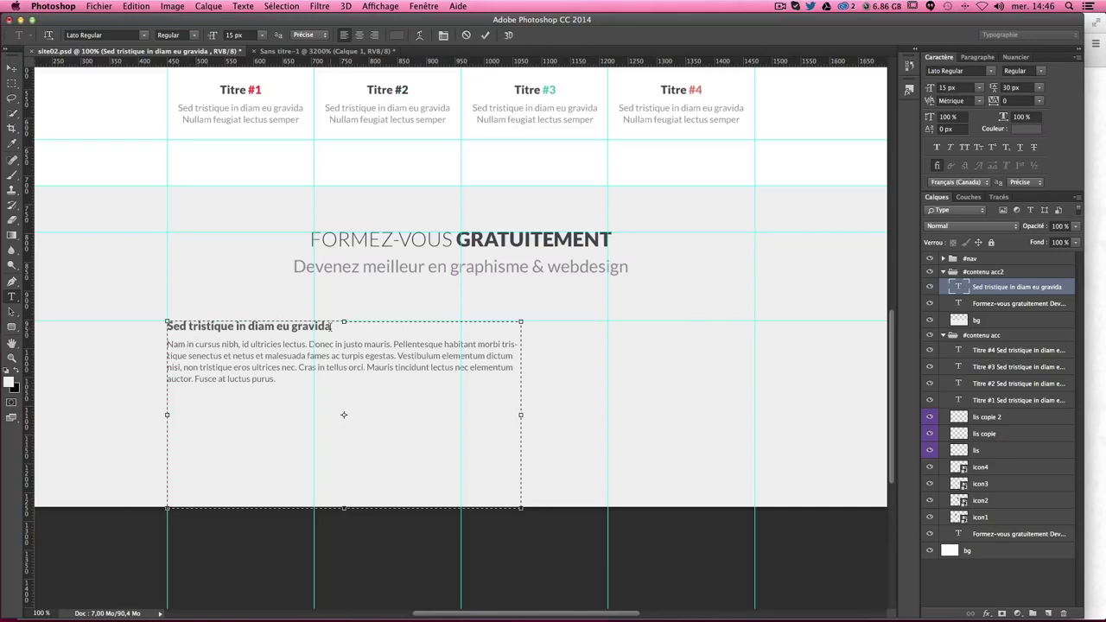
{"action": "left_click_drag", "start_coordinate": [331, 326], "coordinate": [139, 324]}
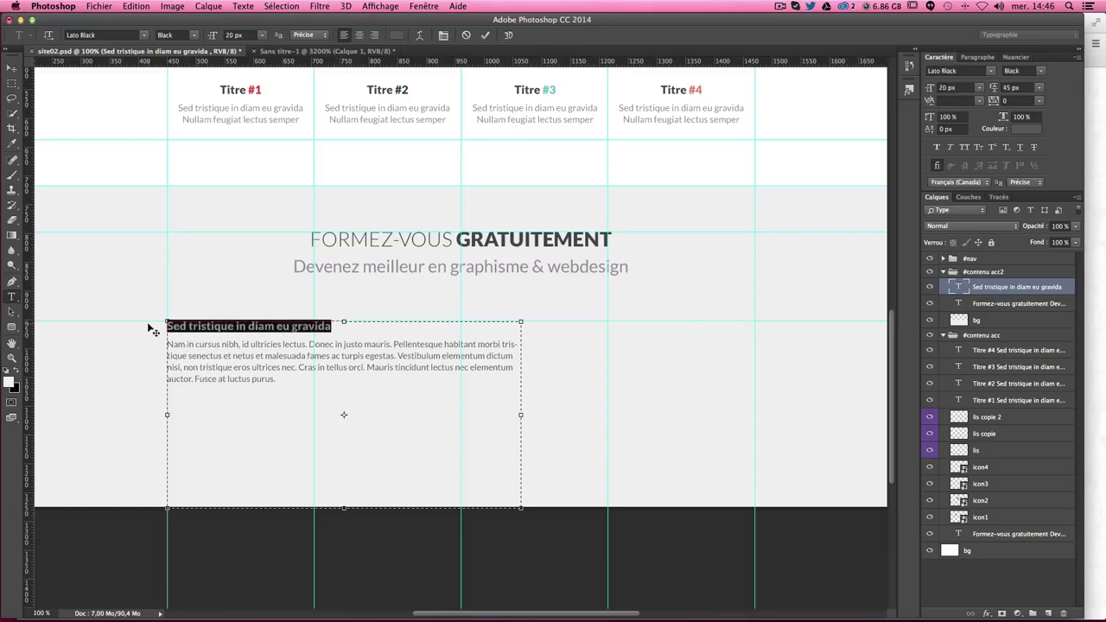
Step: Set the grey-section heading to 25 px
{"action": "left_click", "coordinate": [947, 88]}
{"action": "type", "text": "25"}
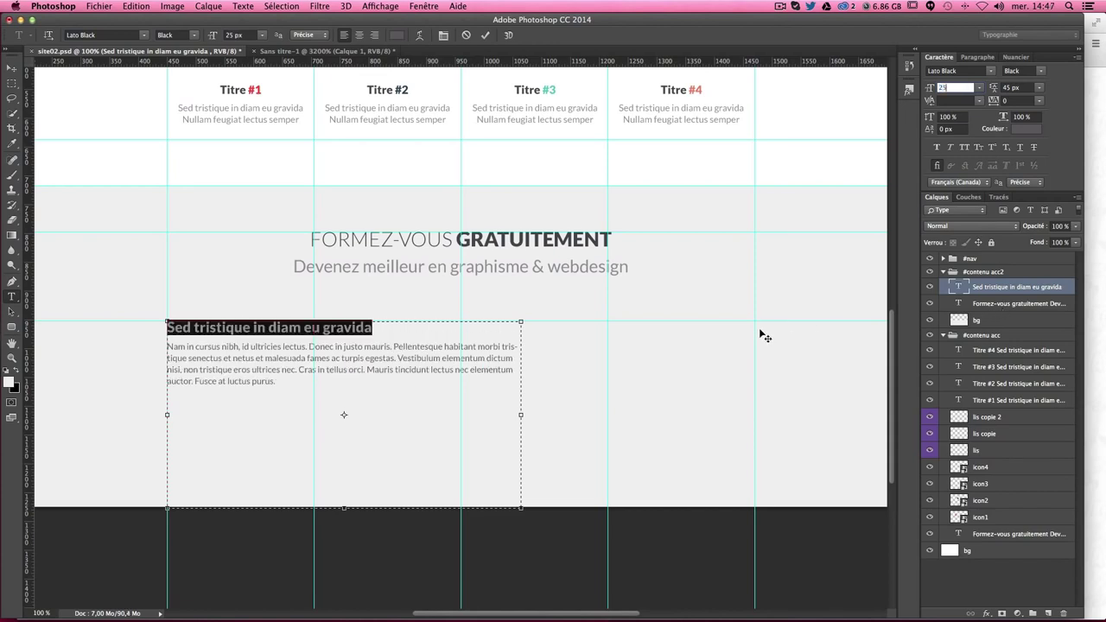
{"action": "scroll", "coordinate": [763, 334], "scroll_direction": "up", "scroll_amount": 3}
{"action": "scroll", "coordinate": [763, 333], "scroll_direction": "up", "scroll_amount": 5}
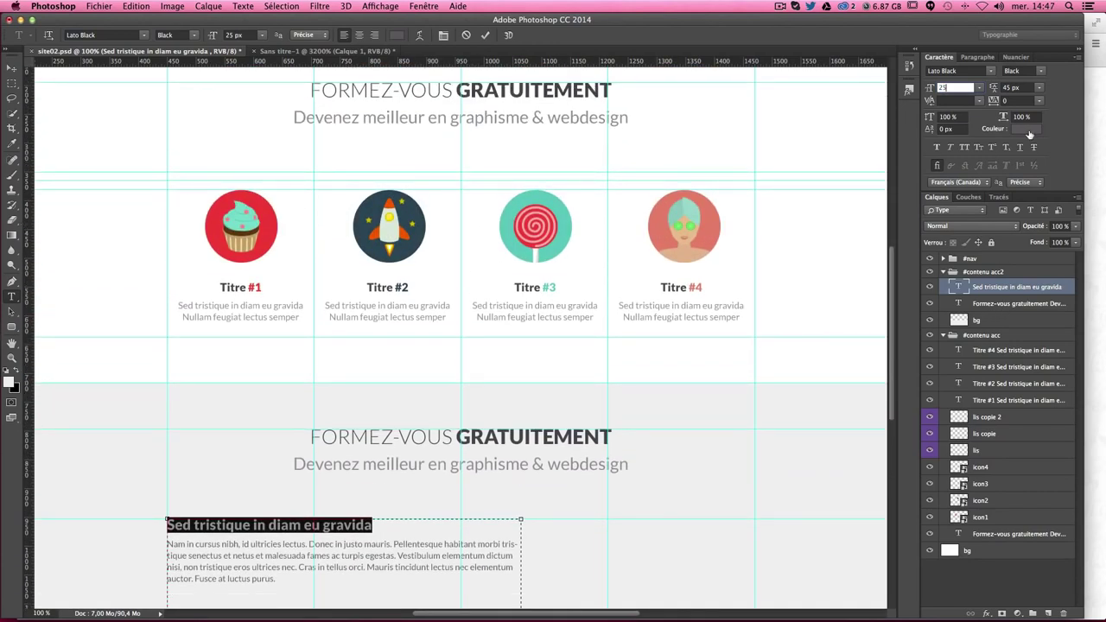
Step: Color the heading teal #6ccbc1, sampled from the lollipop icon, and commit
{"action": "left_click", "coordinate": [1028, 129]}
{"action": "left_click", "coordinate": [556, 199]}
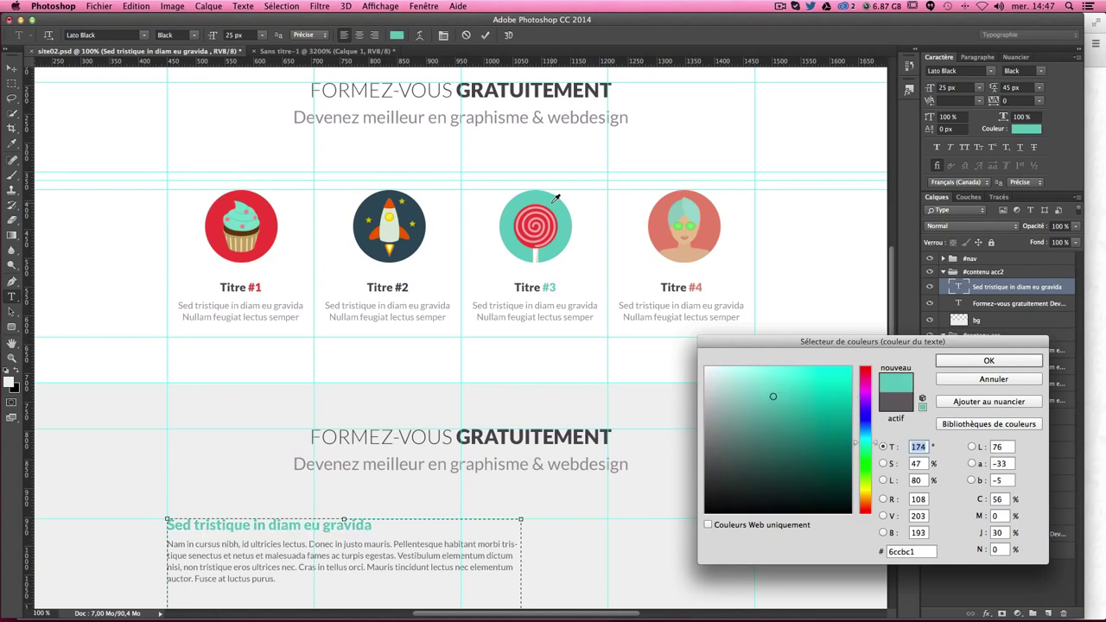
{"action": "scroll", "coordinate": [588, 203], "scroll_direction": "up", "scroll_amount": 3}
{"action": "scroll", "coordinate": [608, 204], "scroll_direction": "up", "scroll_amount": 2}
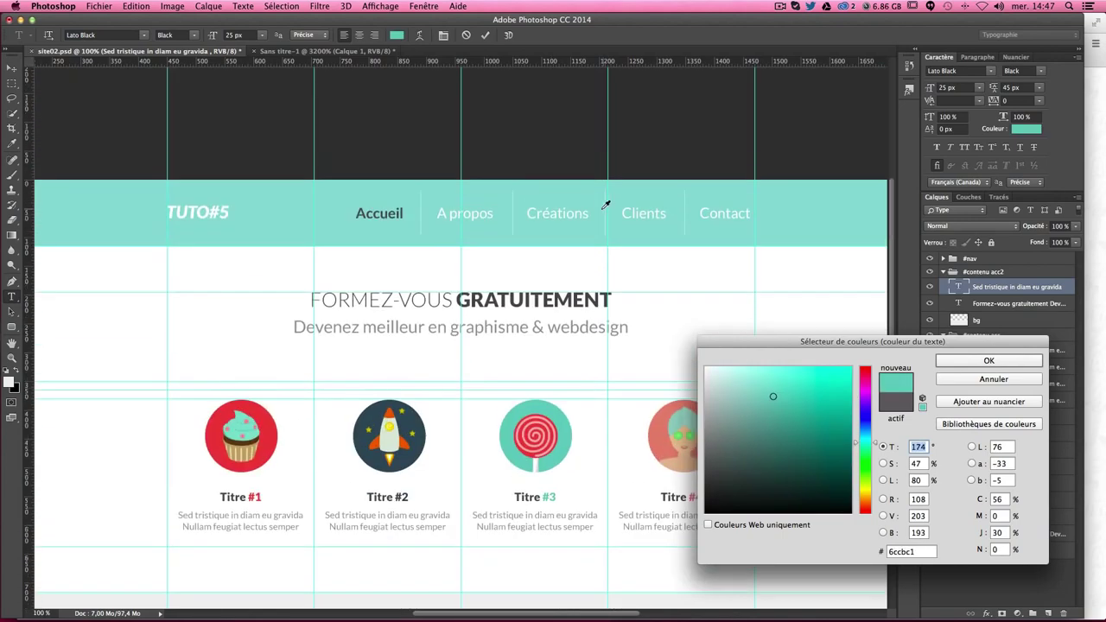
{"action": "scroll", "coordinate": [608, 205], "scroll_direction": "down", "scroll_amount": 6}
{"action": "scroll", "coordinate": [610, 211], "scroll_direction": "down", "scroll_amount": 2}
{"action": "scroll", "coordinate": [610, 211], "scroll_direction": "down", "scroll_amount": 2}
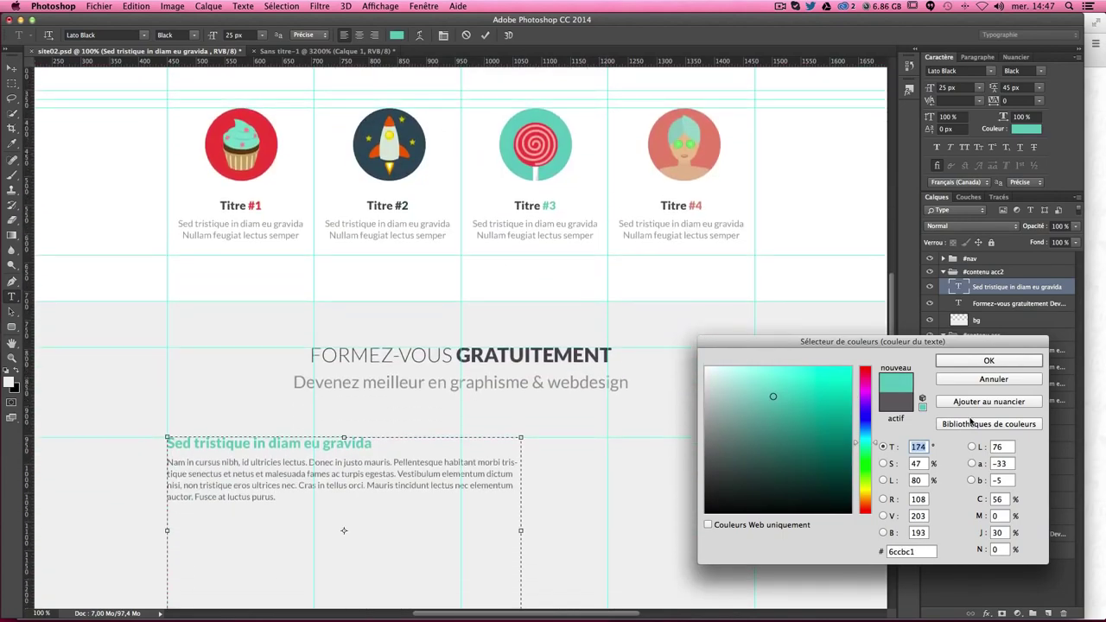
{"action": "left_click", "coordinate": [971, 362]}
{"action": "scroll", "coordinate": [623, 424], "scroll_direction": "down", "scroll_amount": 5}
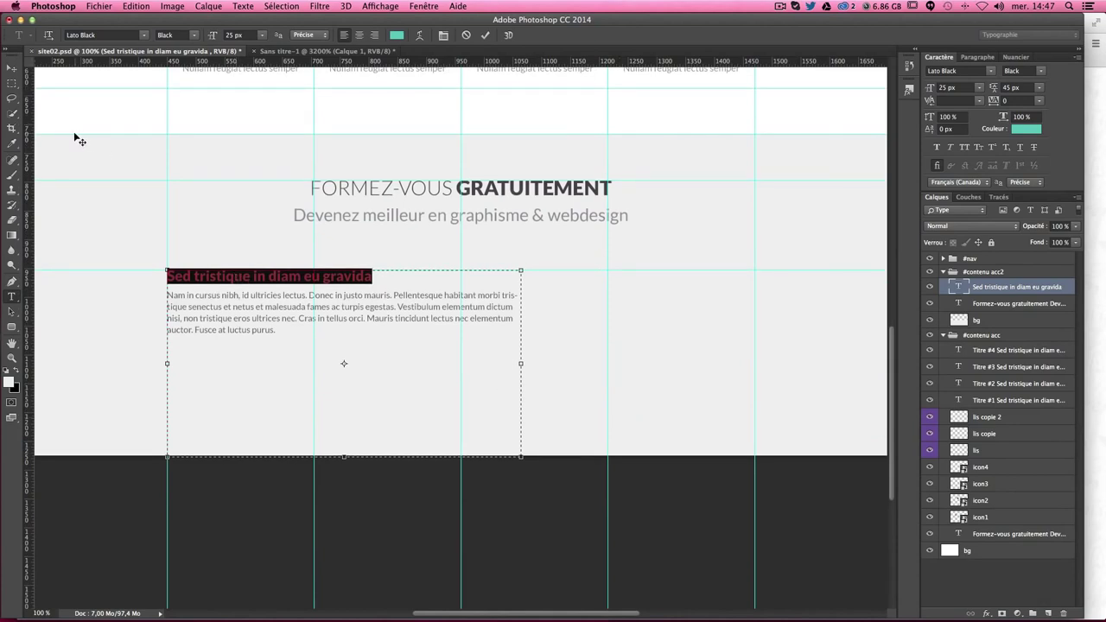
{"action": "left_click", "coordinate": [12, 67]}
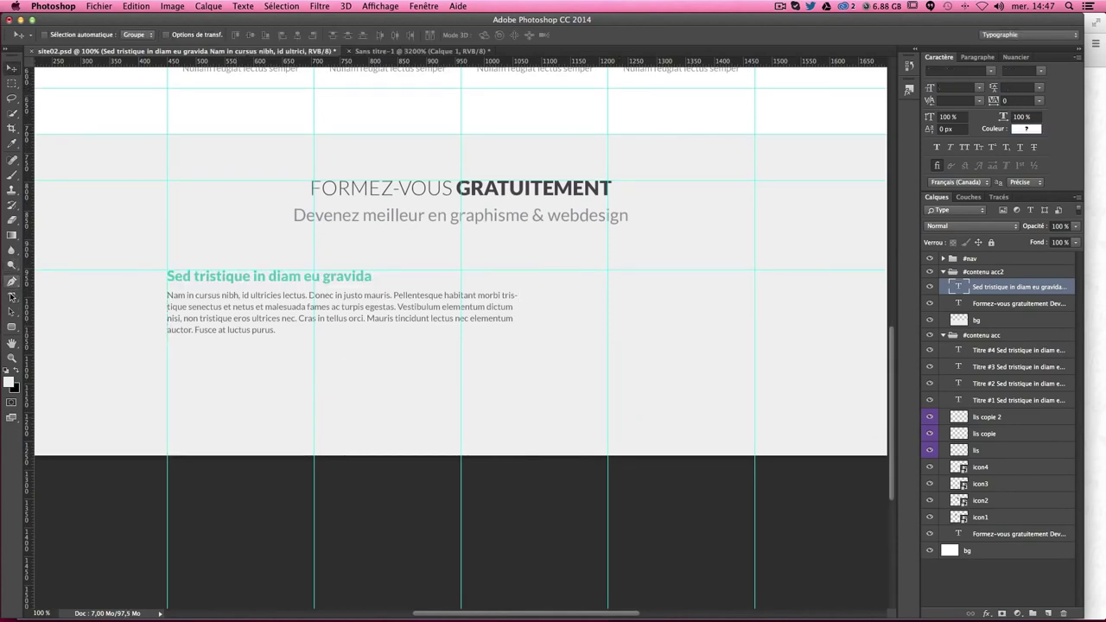
Step: Trim the paragraph so it ends with a period after 'ultrices nec.'
{"action": "left_click", "coordinate": [12, 296]}
{"action": "left_click_drag", "start_coordinate": [276, 330], "coordinate": [292, 318]}
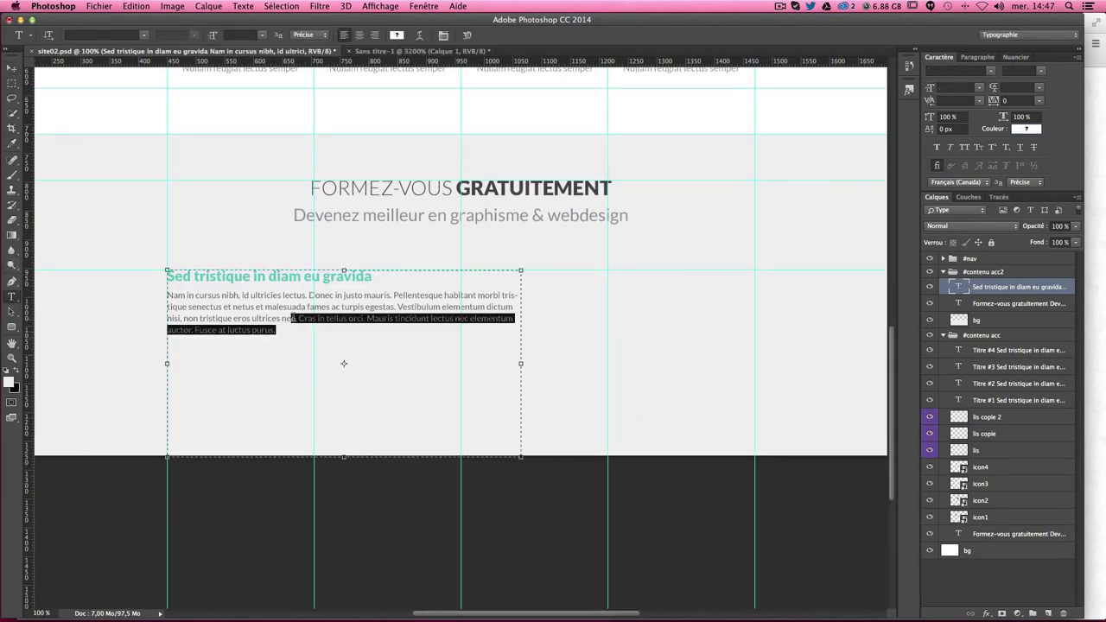
{"action": "key", "text": "BackSpace"}
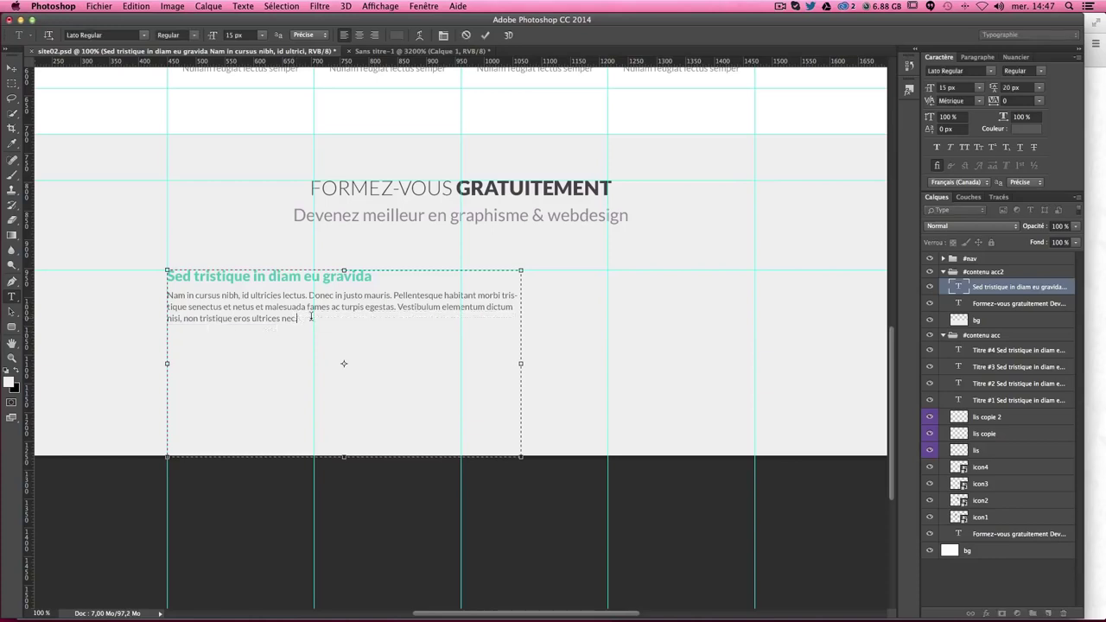
{"action": "type", "text": "."}
Step: Shift the subheading right with leading spaces, commit, and switch to Chrome
{"action": "double_click", "coordinate": [172, 276]}
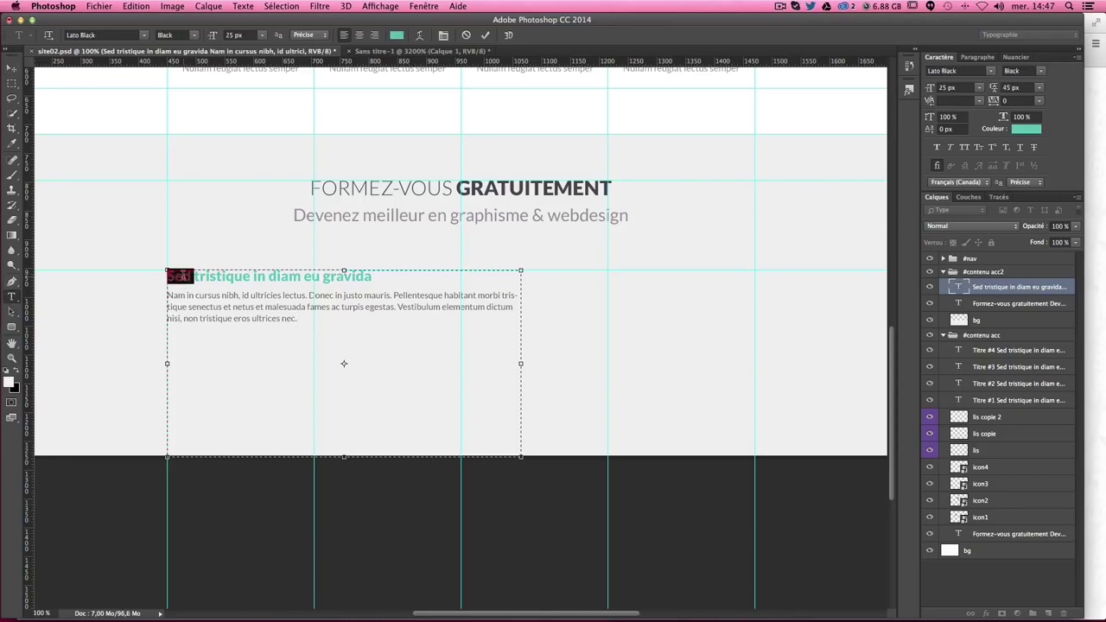
{"action": "left_click", "coordinate": [183, 274]}
{"action": "key", "text": "alt+Right"}
{"action": "key", "text": "alt+Right"}
{"action": "key", "text": "alt+Right"}
{"action": "key", "text": "alt+Right"}
{"action": "key", "text": "alt+Right"}
{"action": "key", "text": "alt+Right"}
{"action": "key", "text": "alt+Right"}
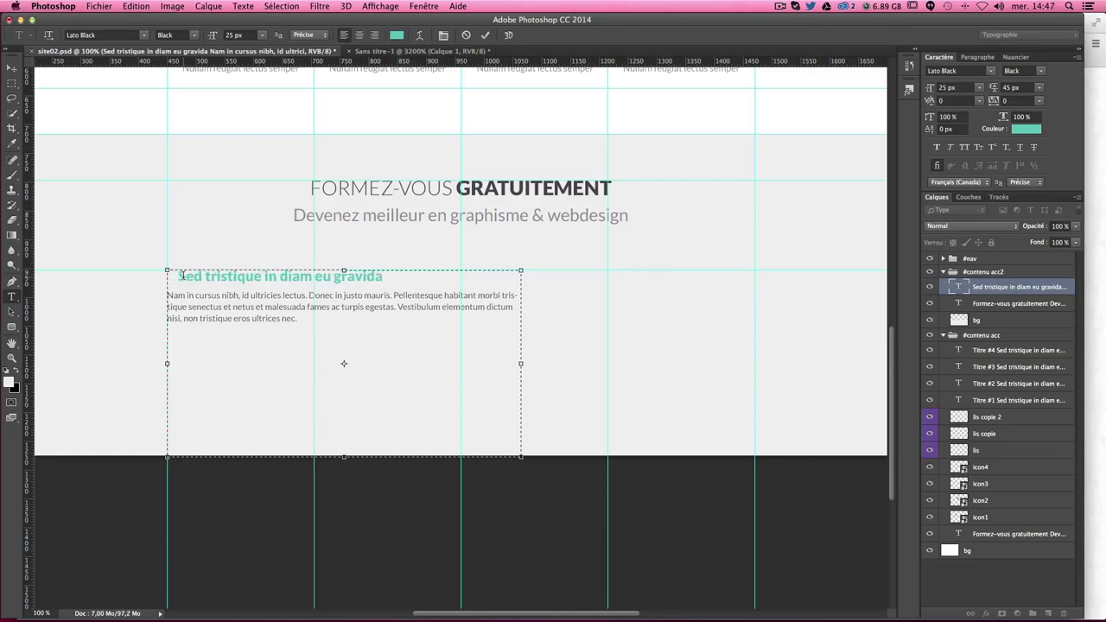
{"action": "key", "text": "alt+Right"}
{"action": "key", "text": "alt+Right"}
{"action": "key", "text": "alt+Right"}
{"action": "key", "text": "alt+Right"}
{"action": "key", "text": "alt+Right"}
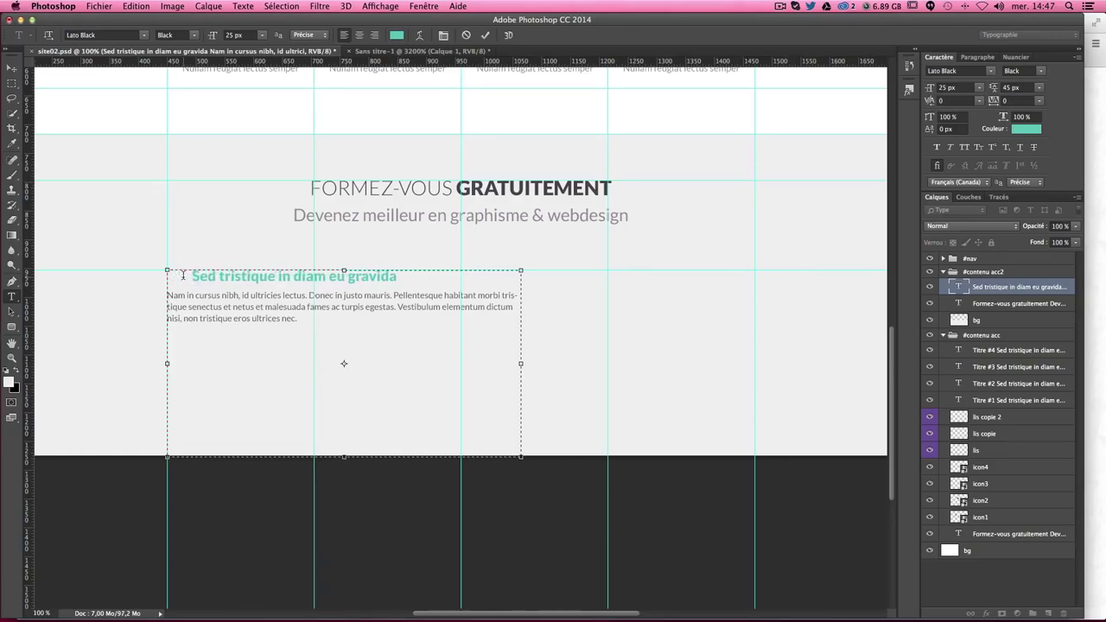
{"action": "key", "text": "alt+Right"}
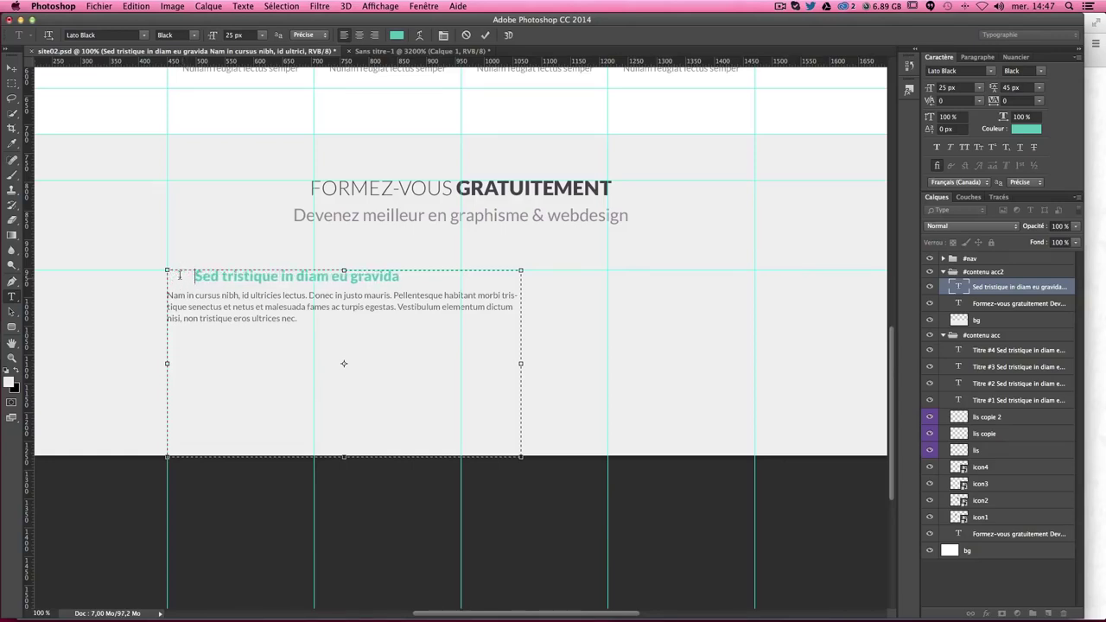
{"action": "left_click", "coordinate": [11, 67]}
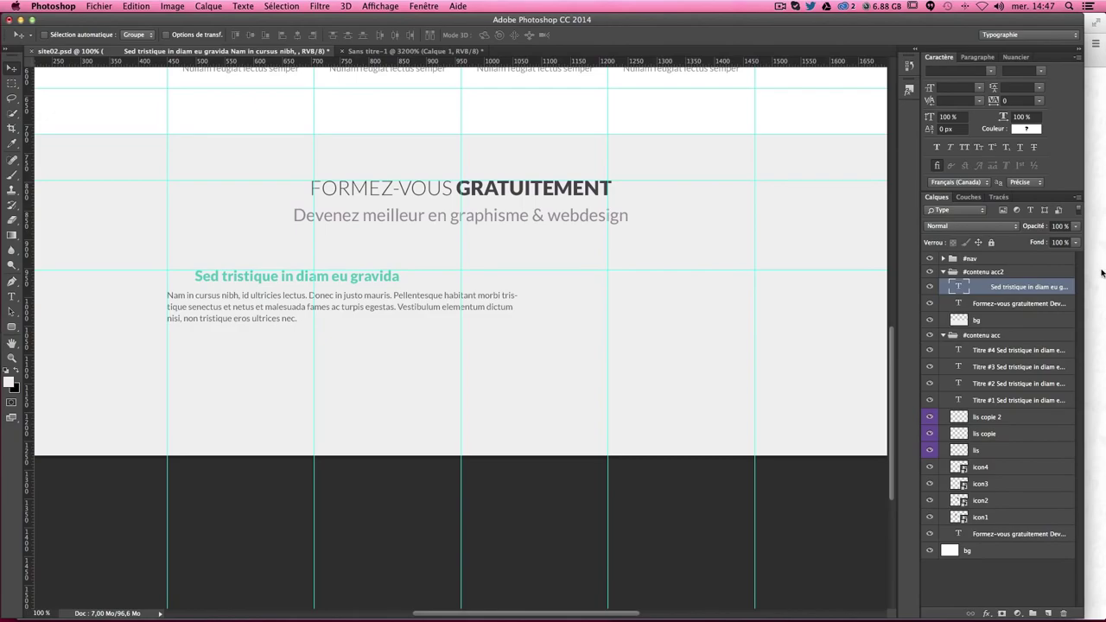
{"action": "key", "text": "super+Tab"}
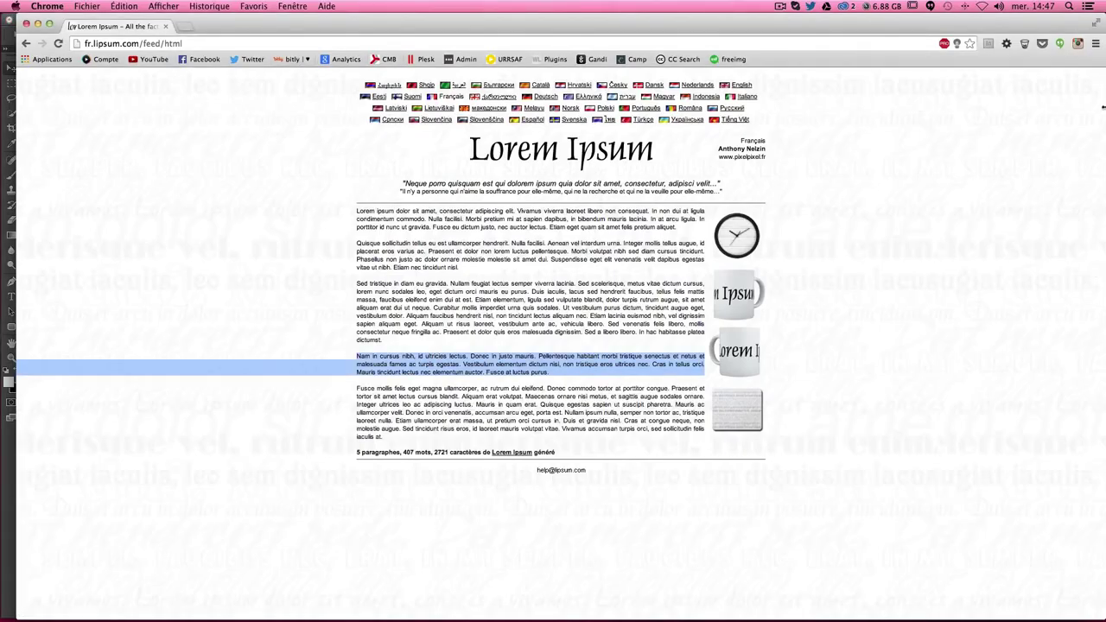
Step: Drag ico-h2.png from the partie02 images folder onto the site02.psd canvas
{"action": "left_click", "coordinate": [1079, 108]}
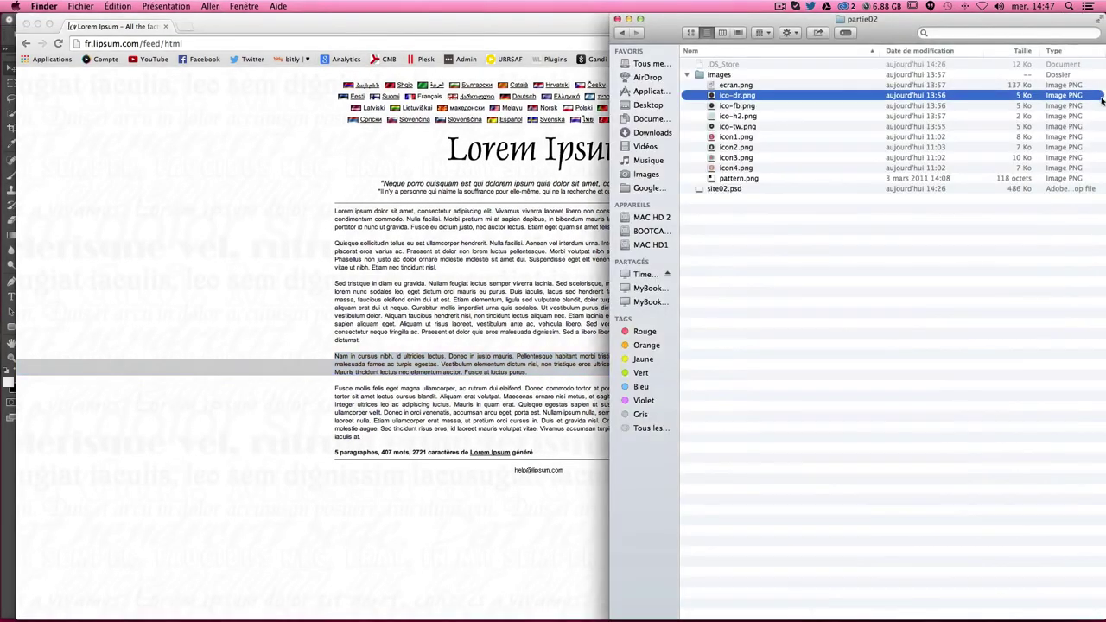
{"action": "left_click", "coordinate": [2, 163]}
{"action": "left_click", "coordinate": [1103, 192]}
{"action": "left_click", "coordinate": [1011, 188]}
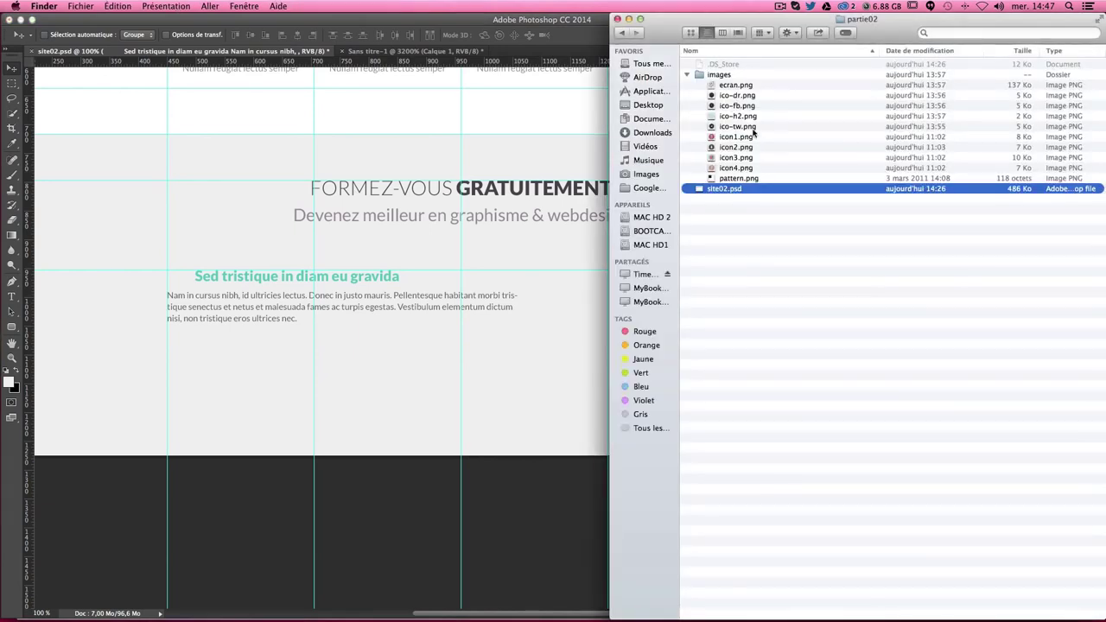
{"action": "left_click", "coordinate": [718, 117]}
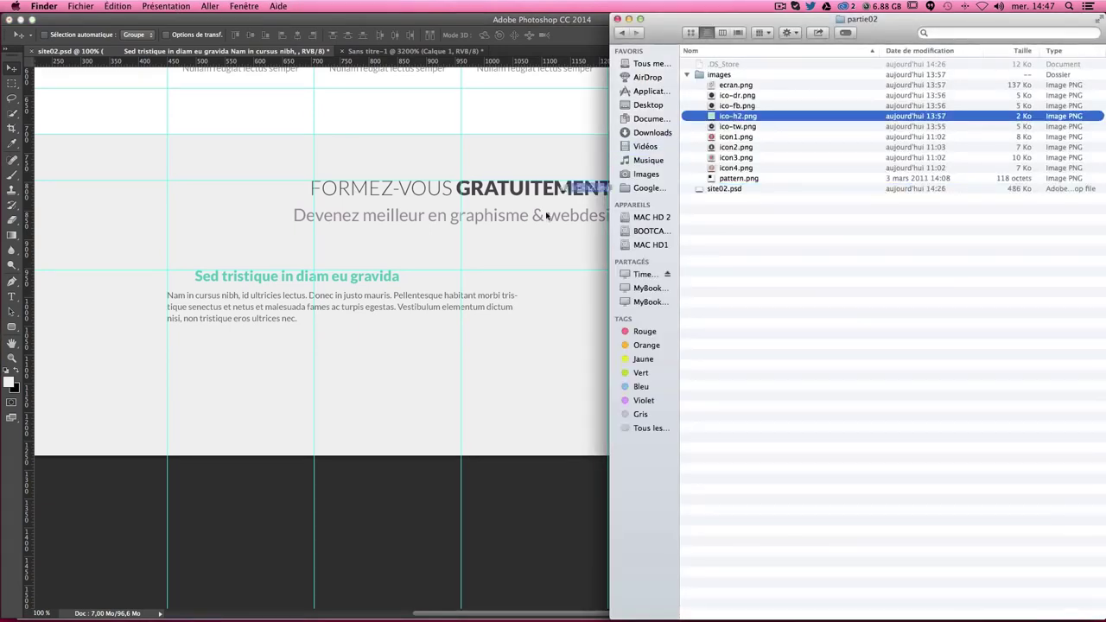
{"action": "left_click_drag", "start_coordinate": [724, 121], "coordinate": [177, 292]}
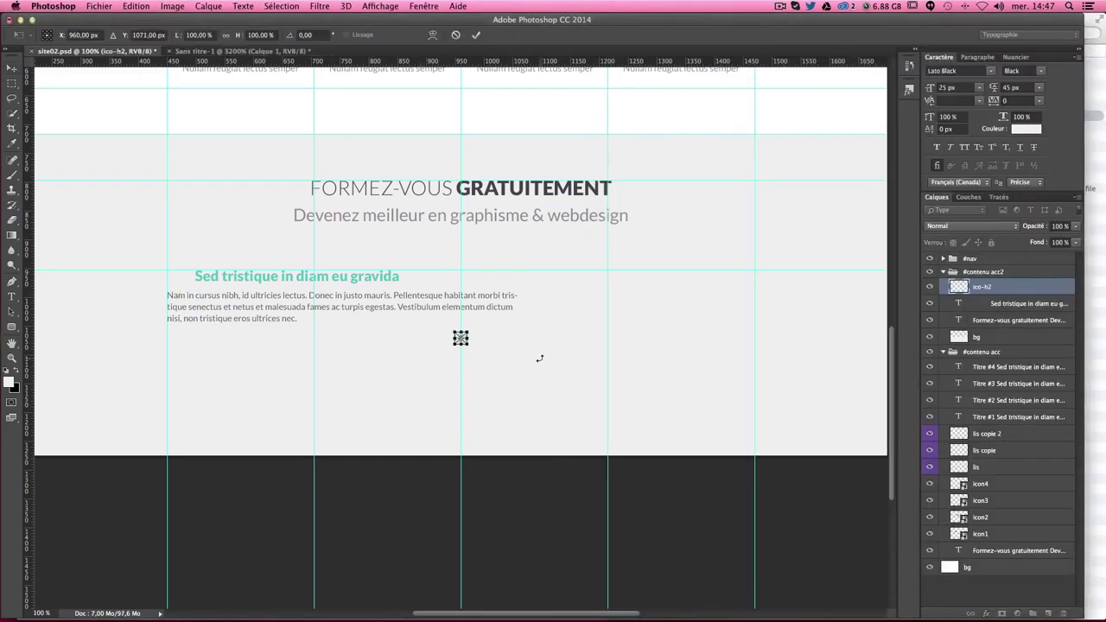
Step: Move the ico-h2 icon beside the teal heading and delete one space to tighten the gap
{"action": "key", "text": "Return"}
{"action": "mouse_move", "coordinate": [559, 370]}
{"action": "left_mouse_down"}
{"action": "mouse_move", "coordinate": [277, 311]}
{"action": "mouse_move", "coordinate": [244, 335]}
{"action": "left_mouse_up"}
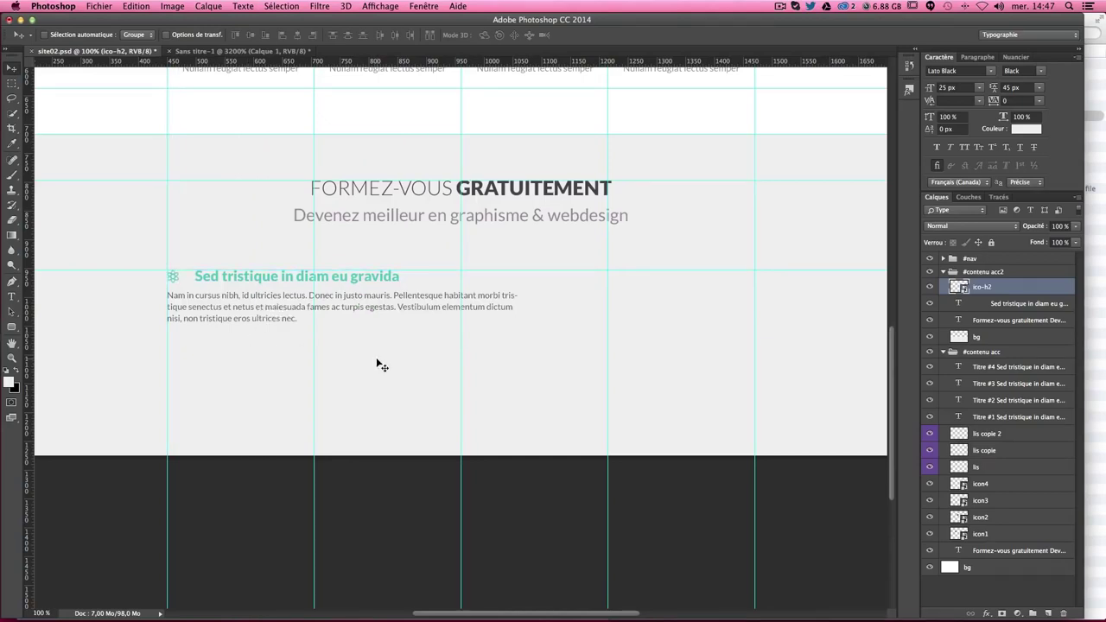
{"action": "left_click", "coordinate": [11, 297]}
{"action": "left_click", "coordinate": [199, 274]}
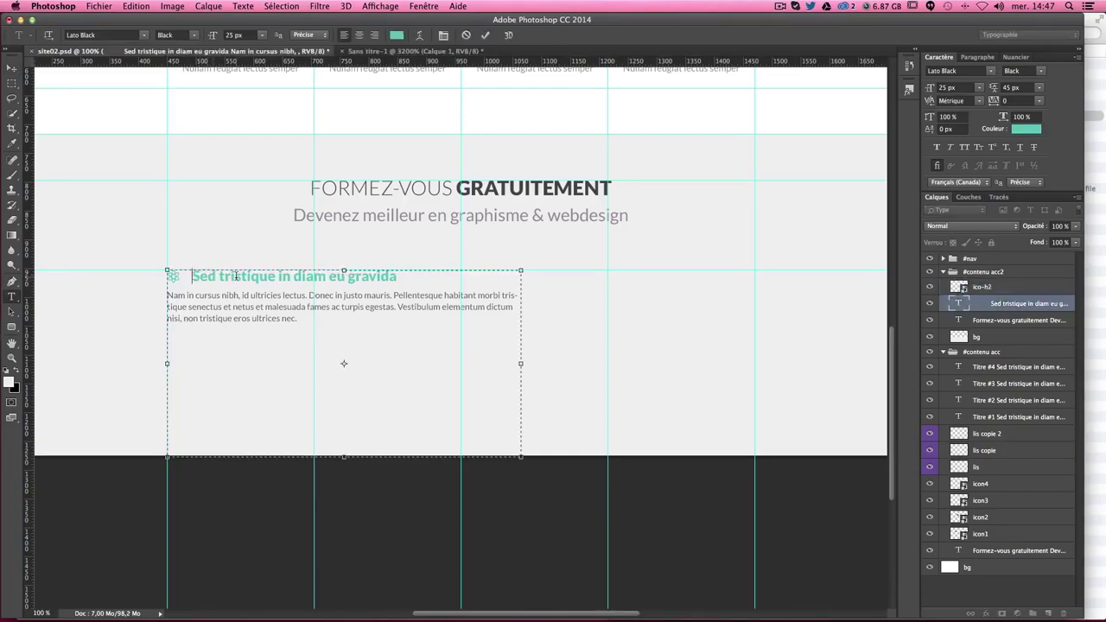
{"action": "key", "text": "BackSpace"}
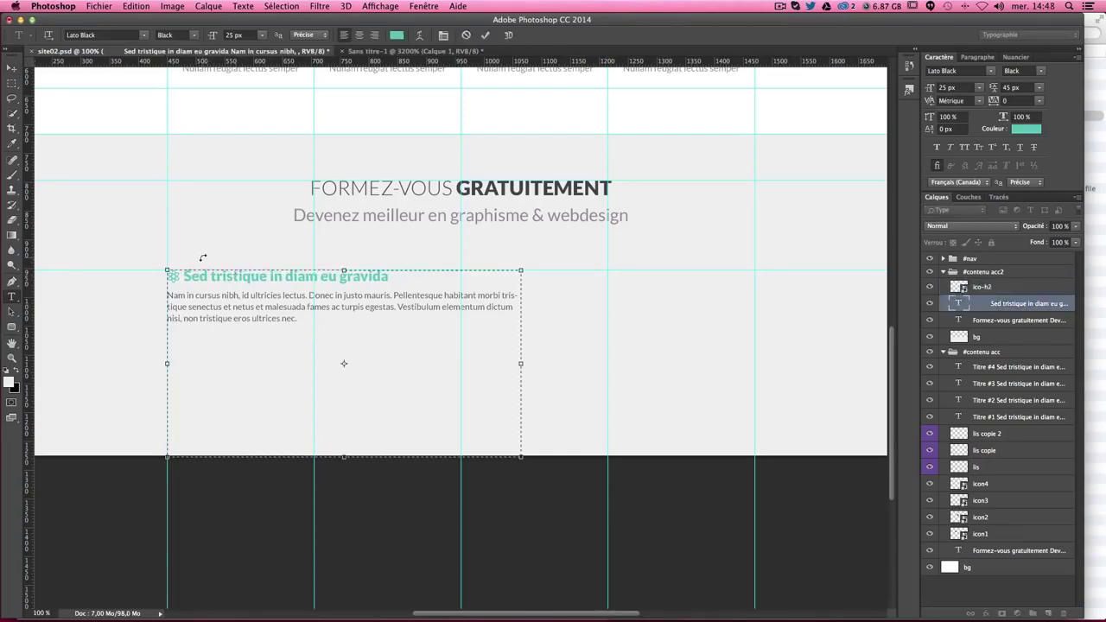
{"action": "left_click", "coordinate": [11, 67]}
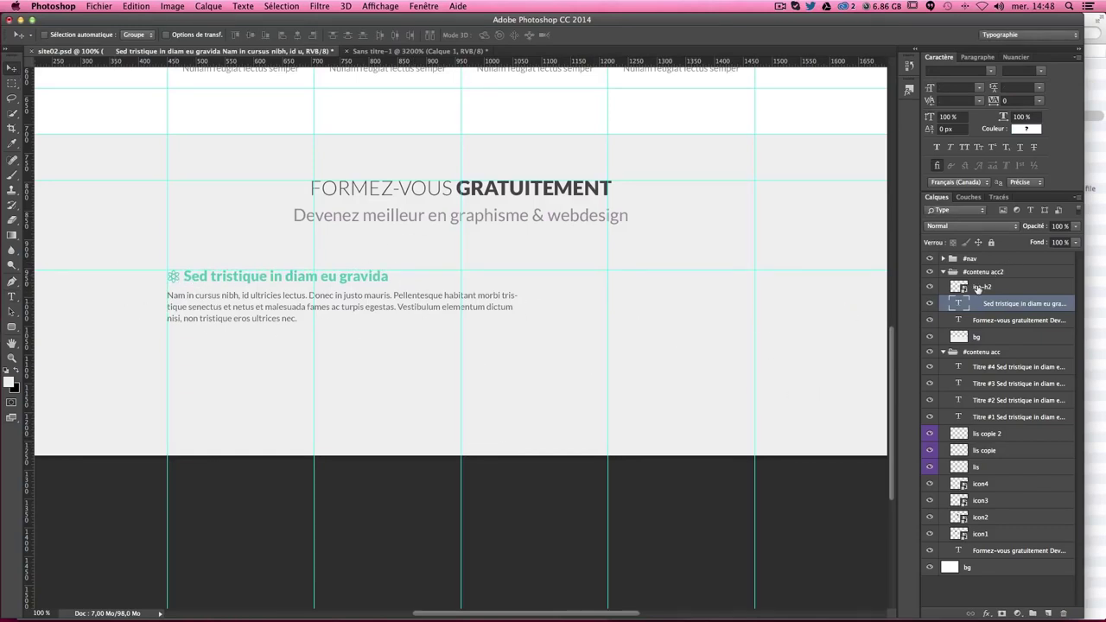
{"action": "double_click", "coordinate": [1007, 290]}
{"action": "left_click_drag", "start_coordinate": [546, 144], "coordinate": [734, 247]}
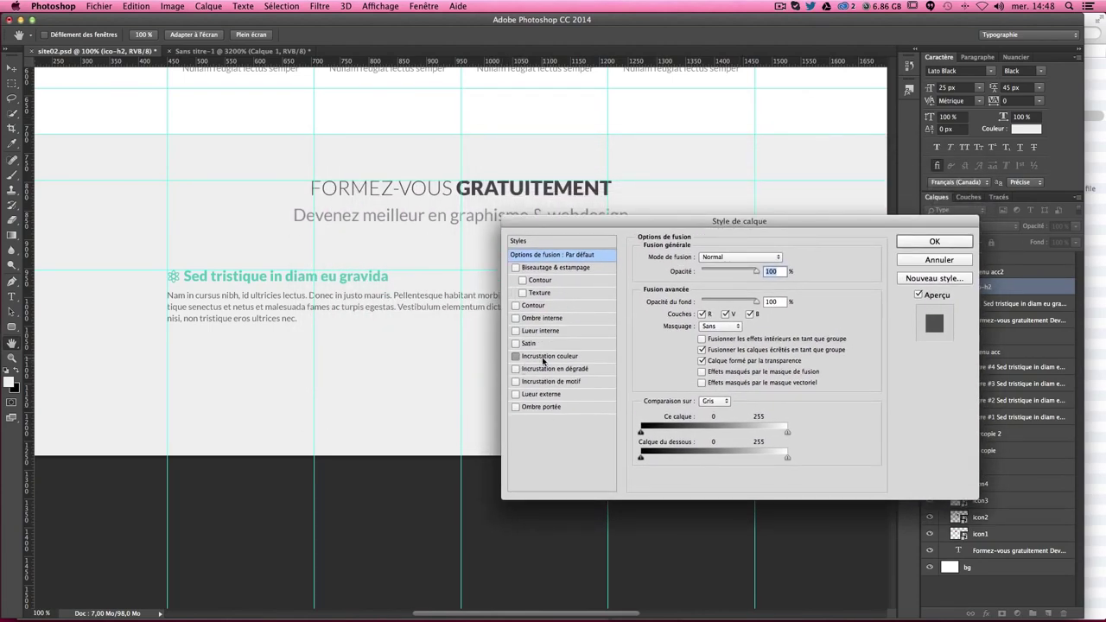
{"action": "left_click", "coordinate": [544, 356]}
{"action": "left_click", "coordinate": [784, 258]}
{"action": "scroll", "coordinate": [359, 268], "scroll_direction": "up", "scroll_amount": 5}
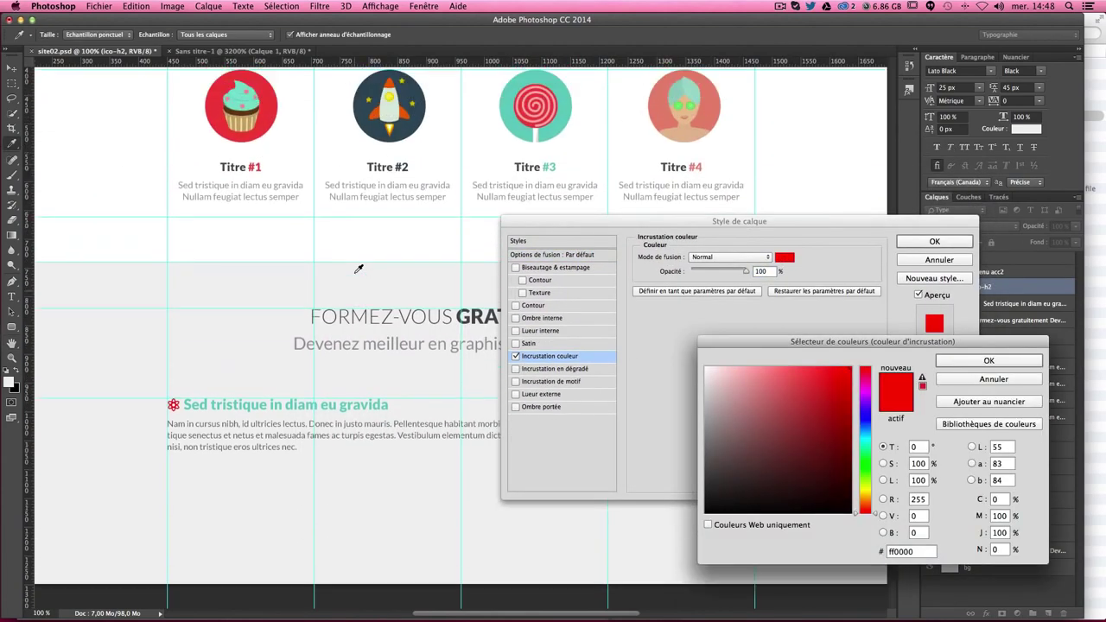
{"action": "left_click", "coordinate": [281, 112]}
{"action": "left_click_drag", "start_coordinate": [427, 97], "coordinate": [338, 337]}
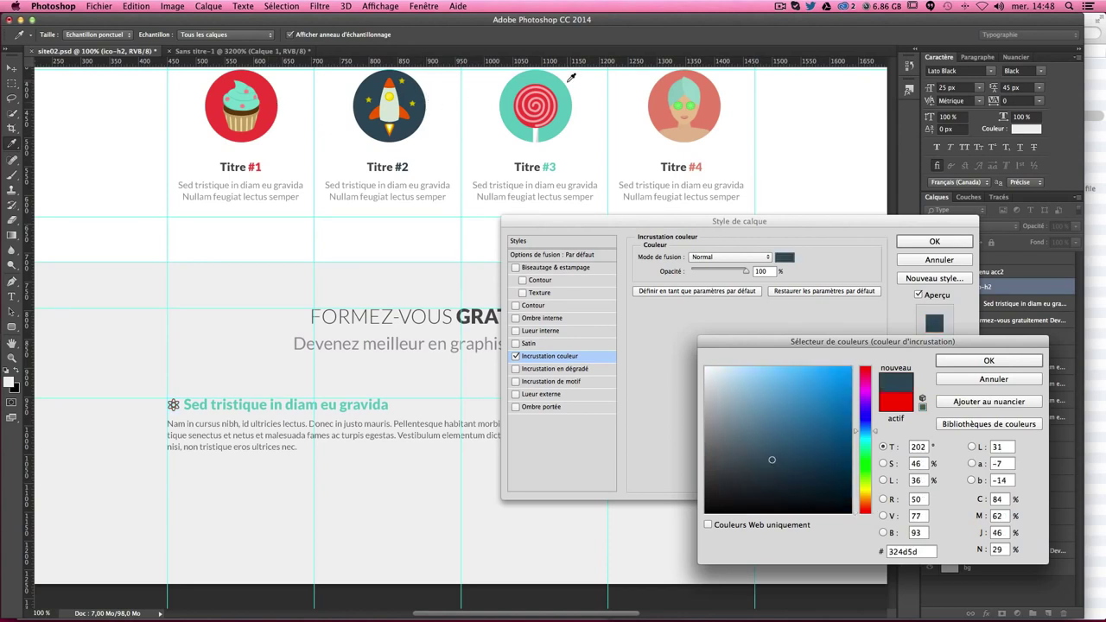
{"action": "key", "text": "Return"}
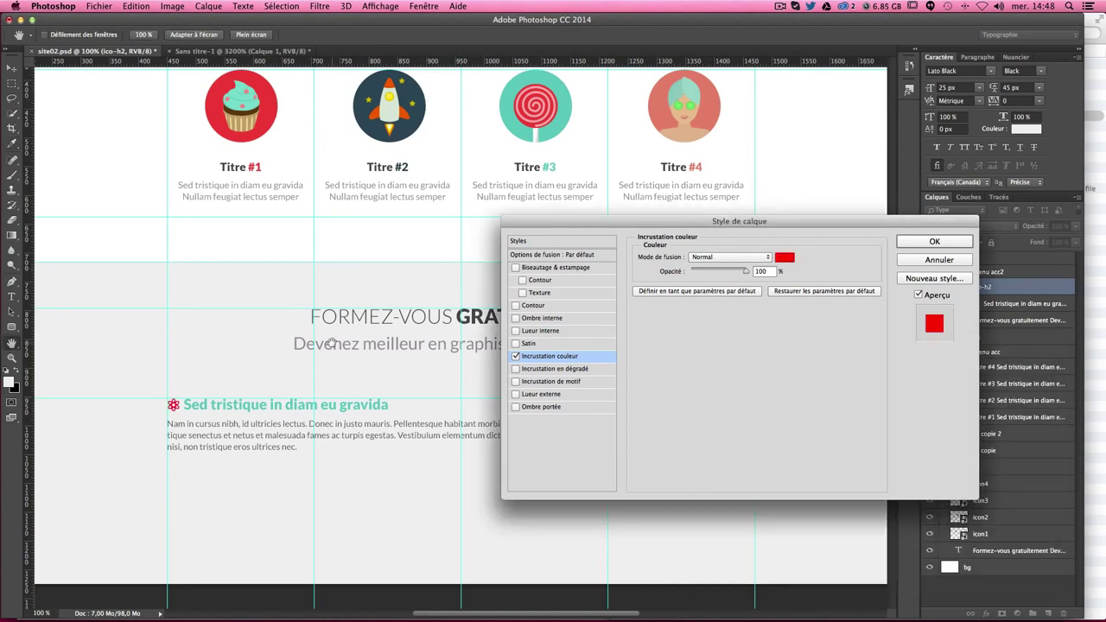
{"action": "key", "text": "Return"}
{"action": "scroll", "coordinate": [363, 372], "scroll_direction": "down", "scroll_amount": 1}
{"action": "scroll", "coordinate": [380, 399], "scroll_direction": "down", "scroll_amount": 2}
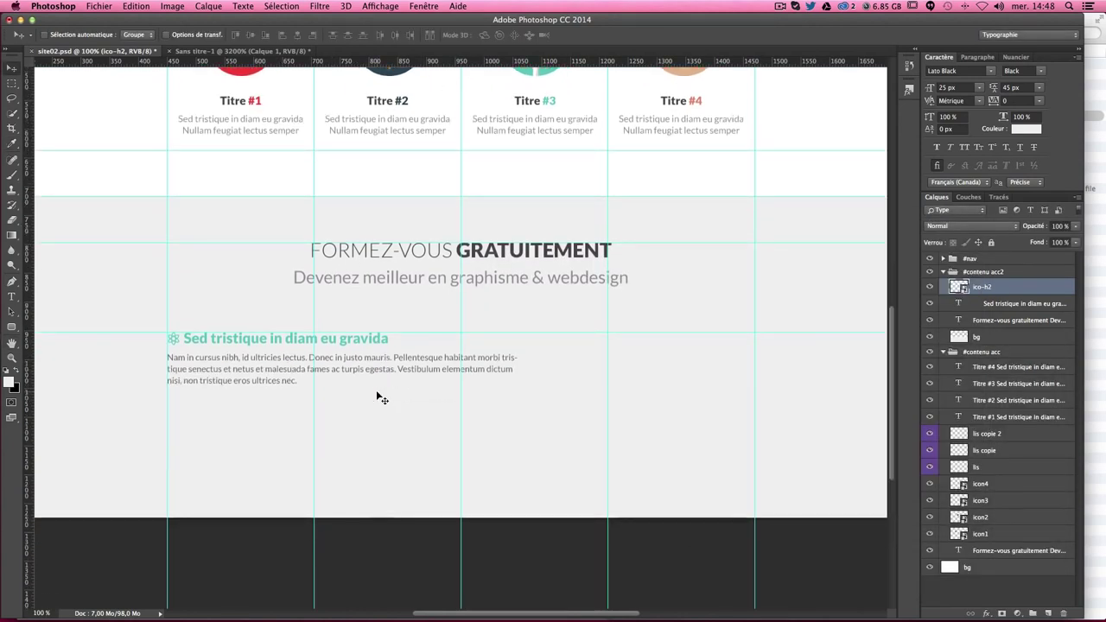
{"action": "key", "text": "t"}
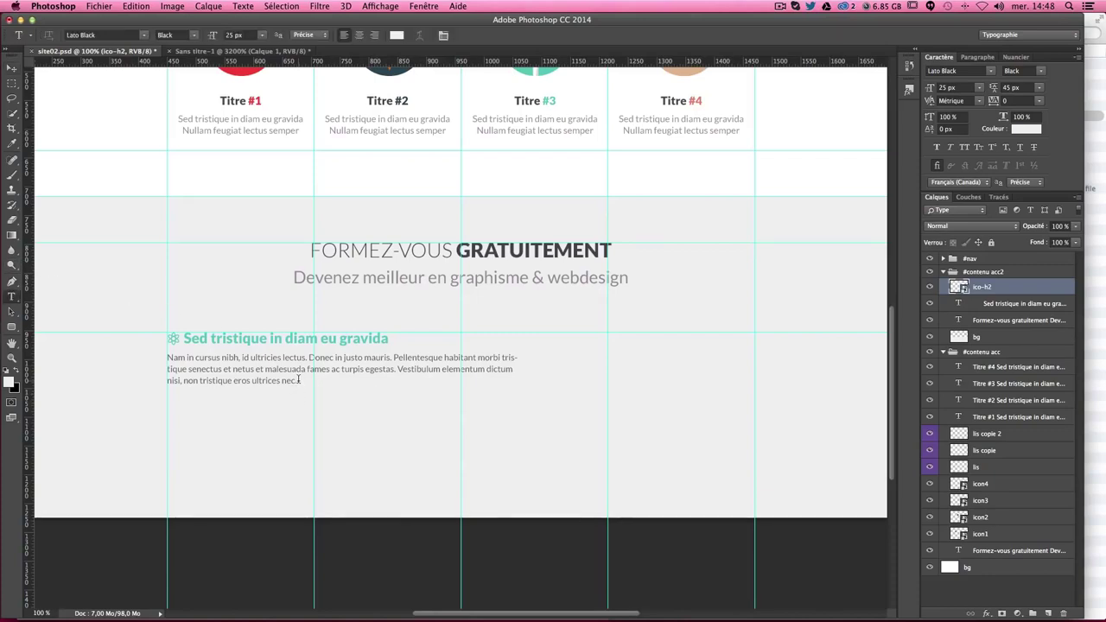
Step: Type a slightly indented 'Lire la suite' line beneath the paragraph and commit
{"action": "left_click", "coordinate": [331, 384]}
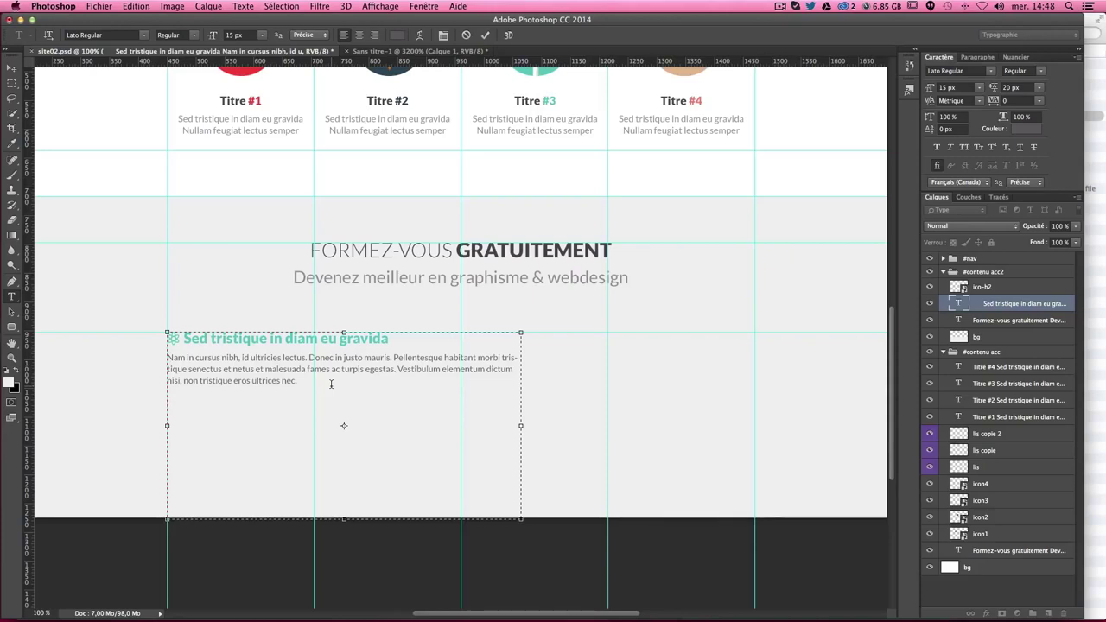
{"action": "type", "text": "Lire"}
{"action": "type", "text": " la suite"}
{"action": "key", "text": "Home"}
{"action": "left_click", "coordinate": [12, 68]}
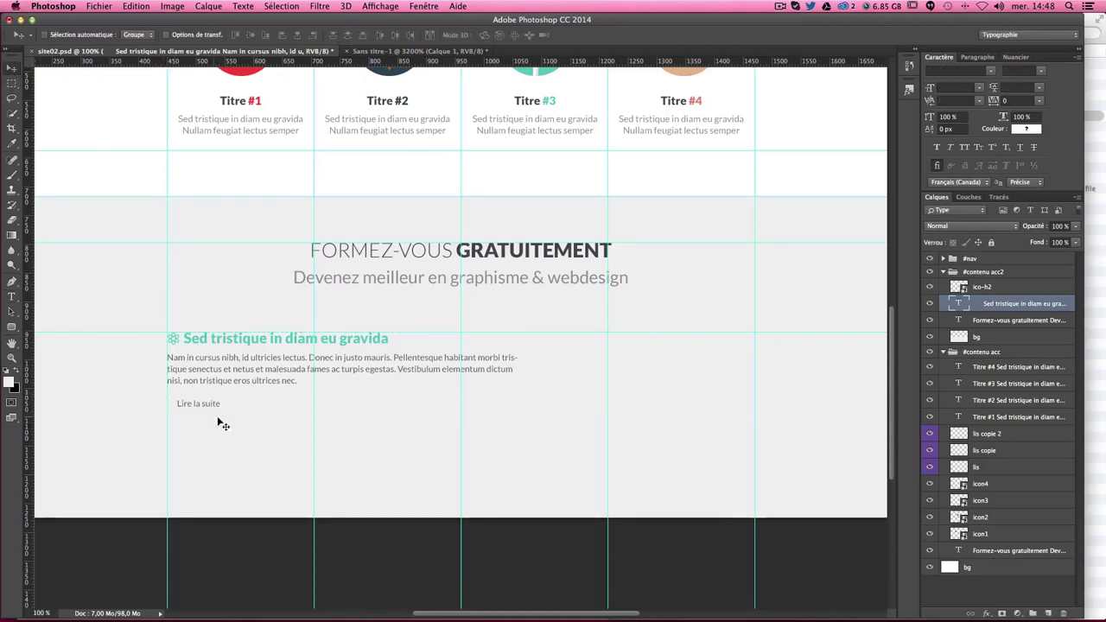
Step: Draw a 115 × 30 px rounded rectangle around the 'Lire la suite' line
{"action": "left_click", "coordinate": [995, 321]}
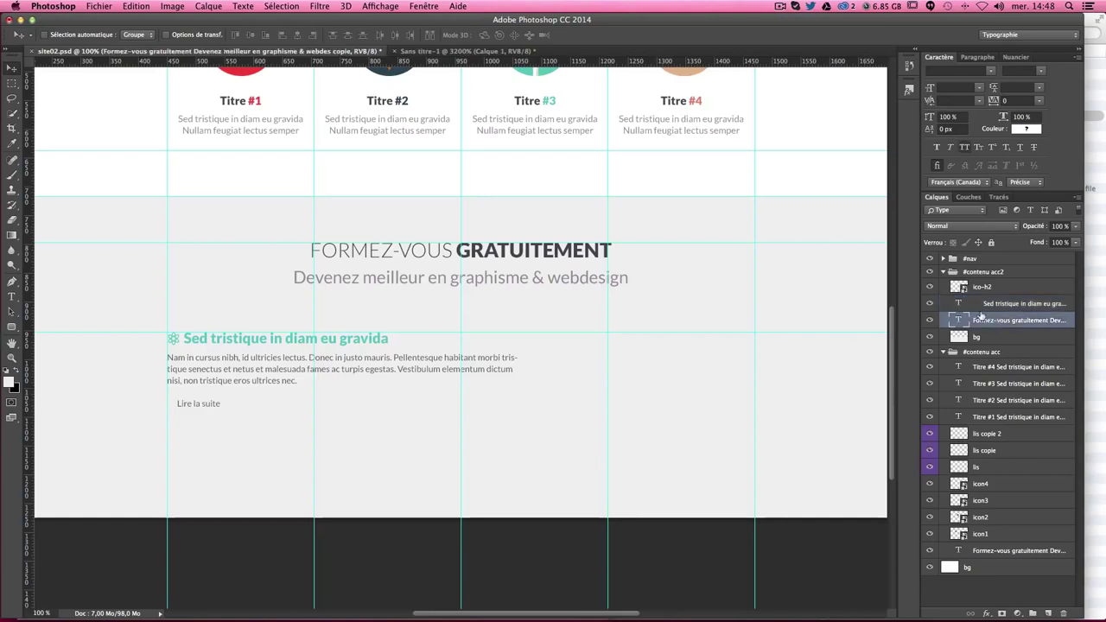
{"action": "left_click", "coordinate": [11, 327]}
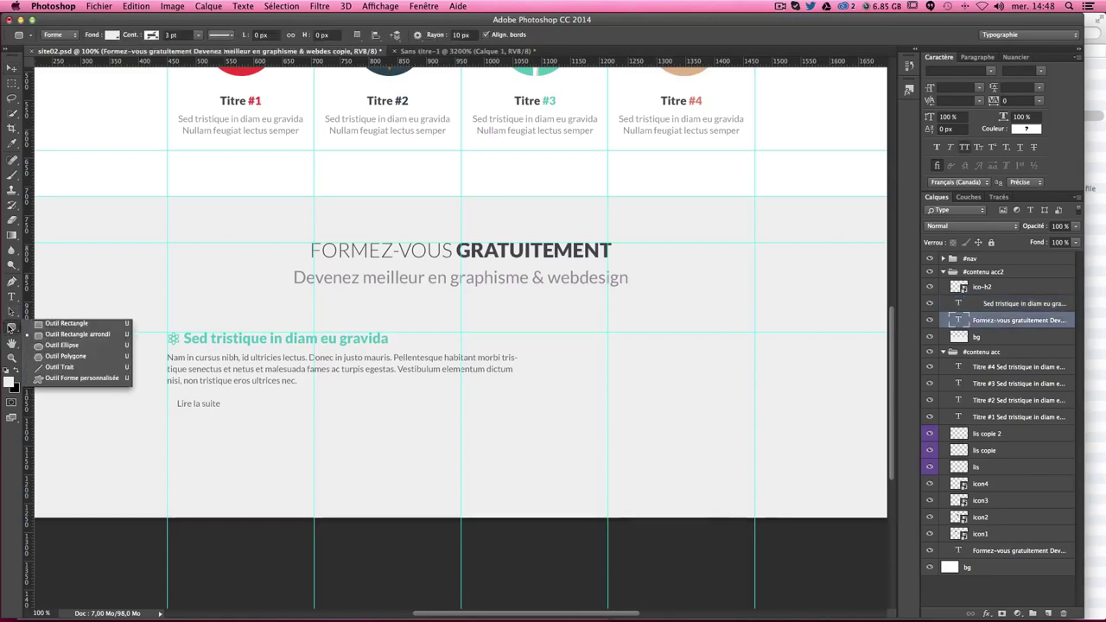
{"action": "left_click", "coordinate": [69, 334]}
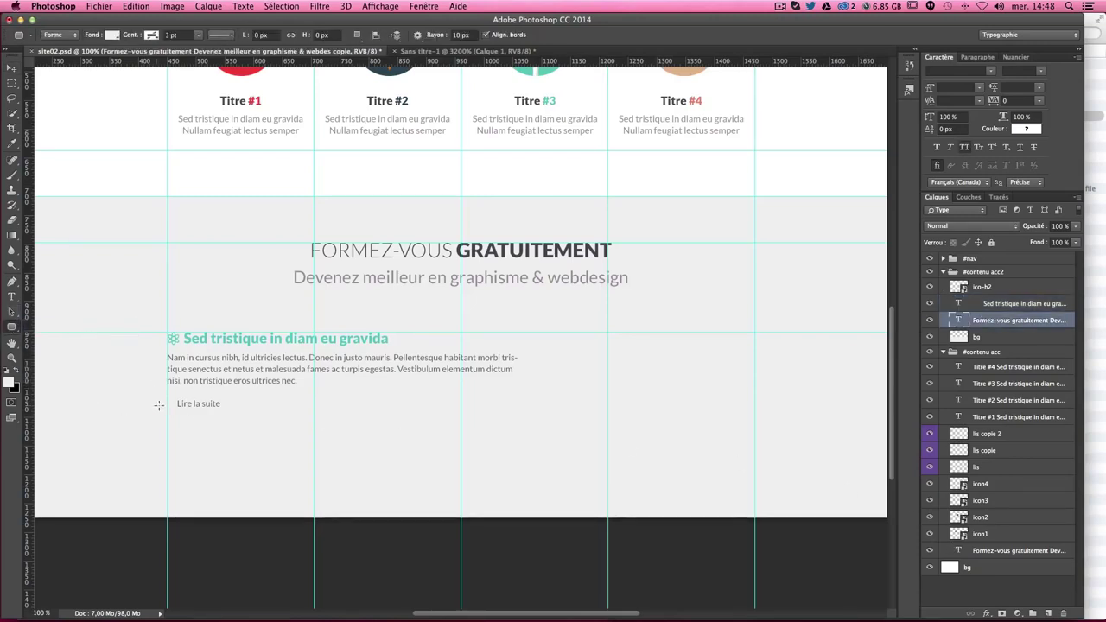
{"action": "left_click_drag", "start_coordinate": [166, 395], "coordinate": [234, 413]}
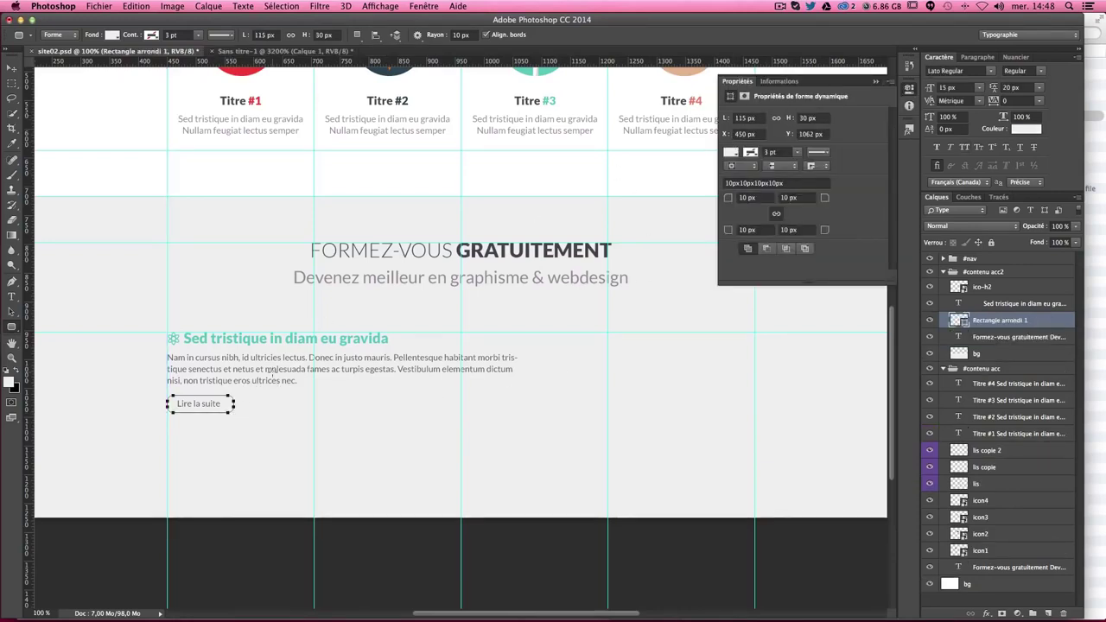
{"action": "left_click", "coordinate": [745, 118]}
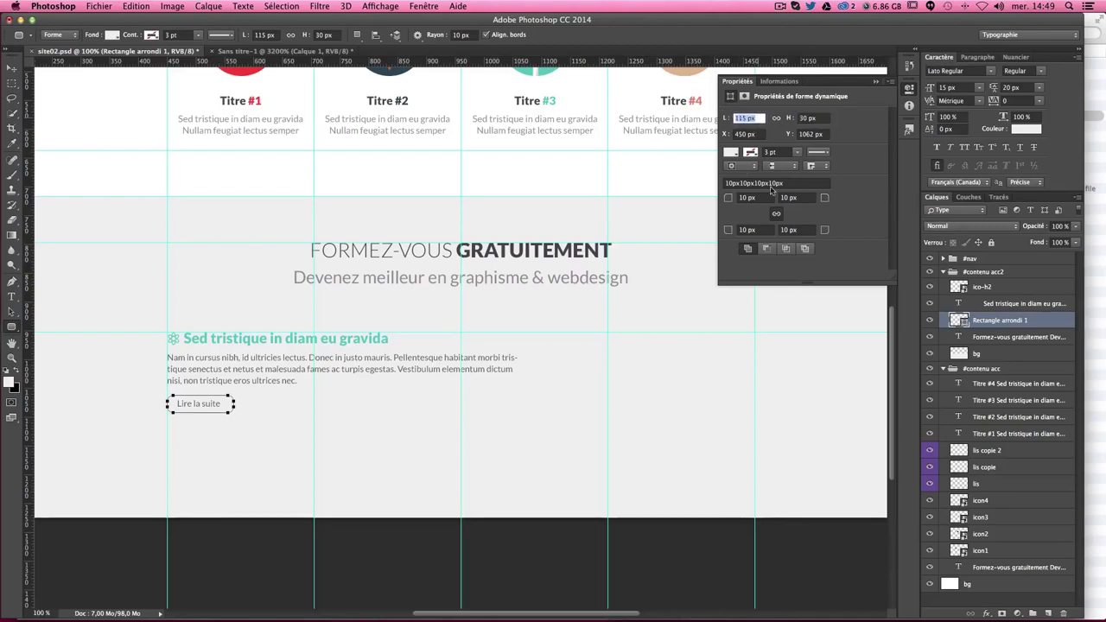
Step: Fill the rounded rectangle with the cupcake circle's red (#ef4644) and close the Properties panel
{"action": "left_click", "coordinate": [731, 153]}
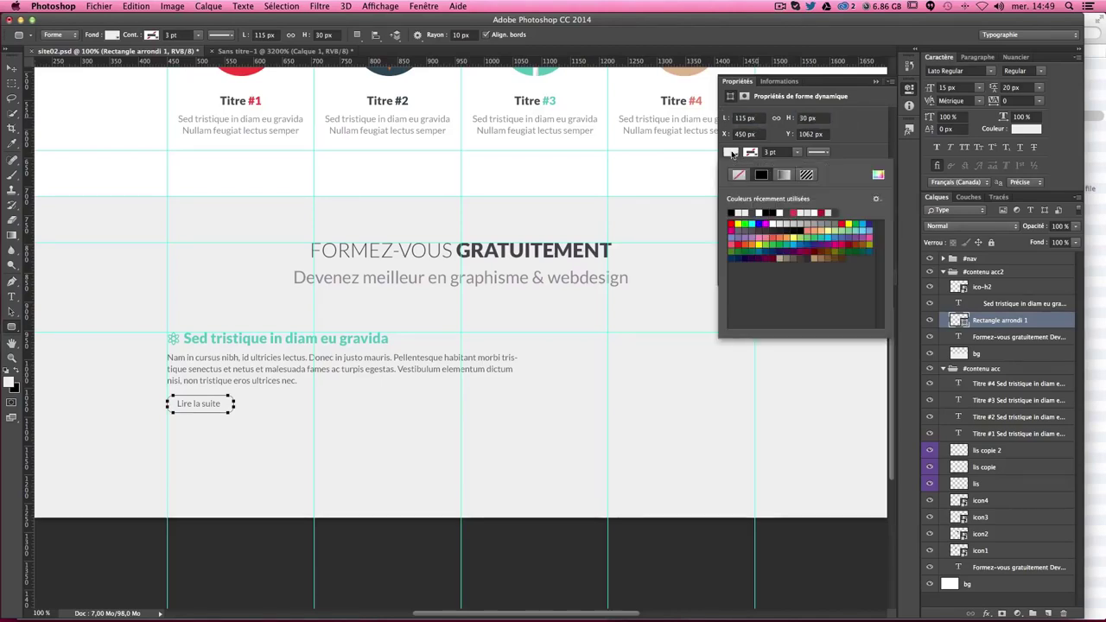
{"action": "scroll", "coordinate": [550, 279], "scroll_direction": "up", "scroll_amount": 3}
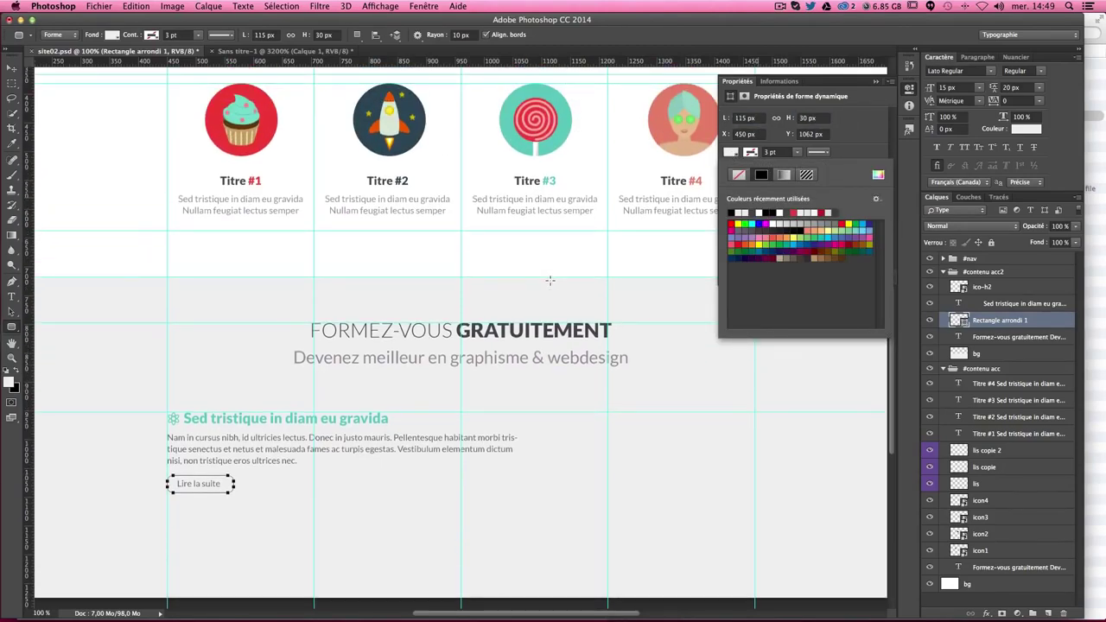
{"action": "left_click", "coordinate": [739, 174]}
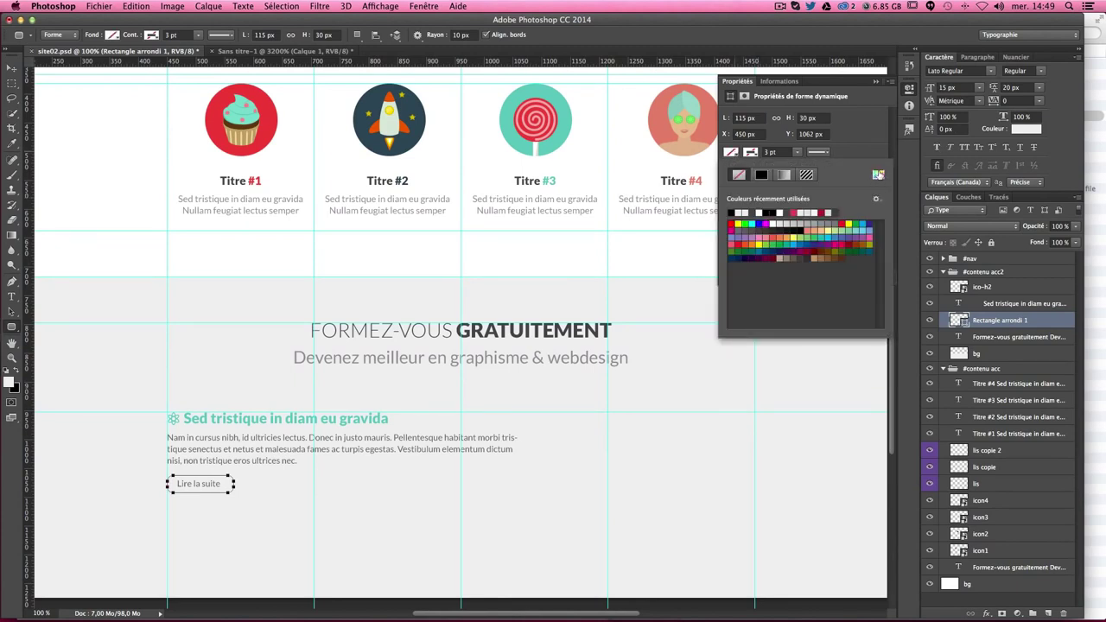
{"action": "left_click", "coordinate": [878, 176]}
{"action": "left_click", "coordinate": [221, 137]}
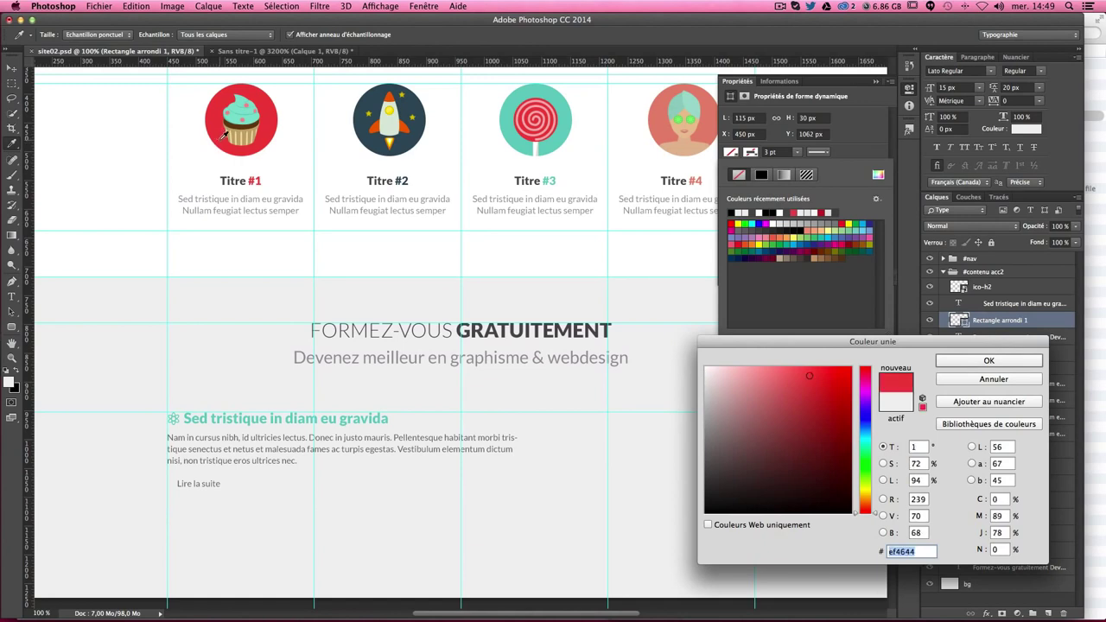
{"action": "key", "text": "Return"}
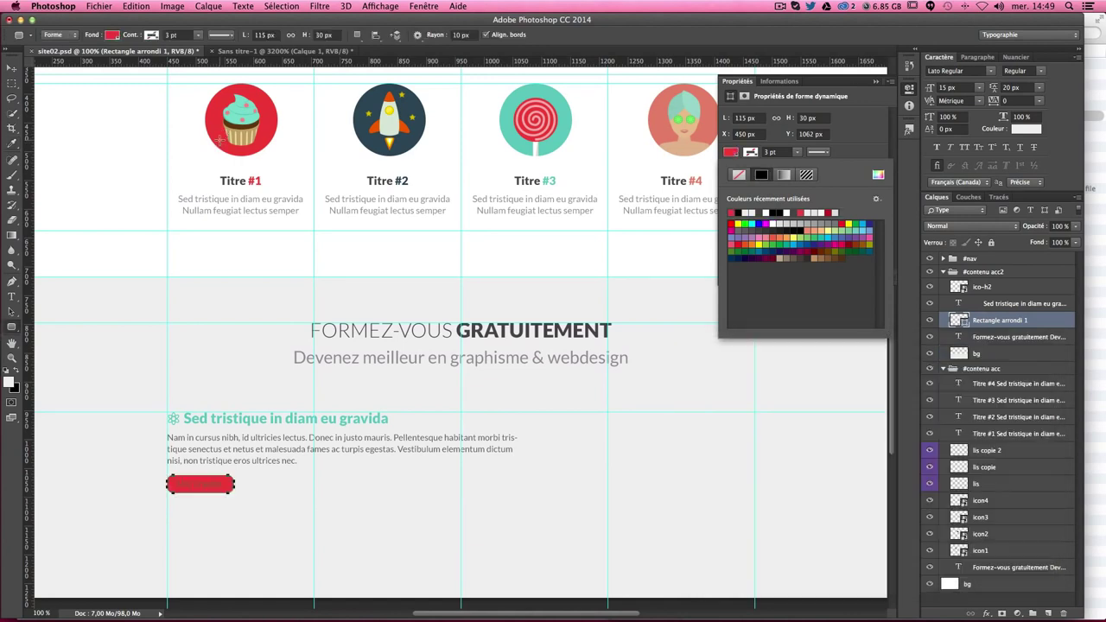
{"action": "left_click", "coordinate": [891, 80]}
{"action": "left_click", "coordinate": [911, 107]}
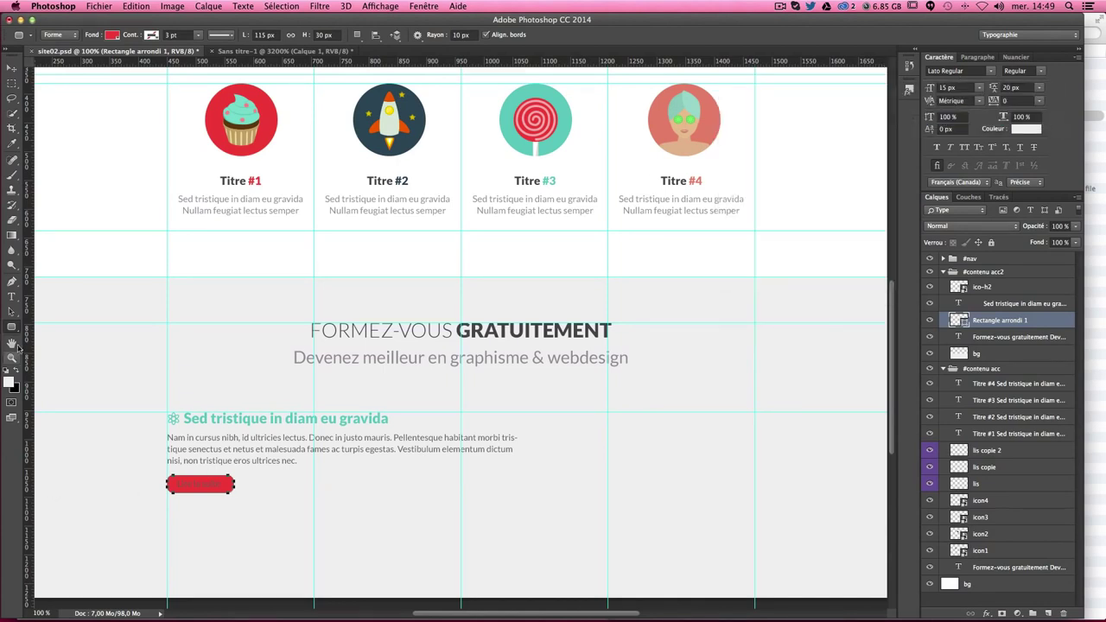
{"action": "left_click", "coordinate": [11, 297]}
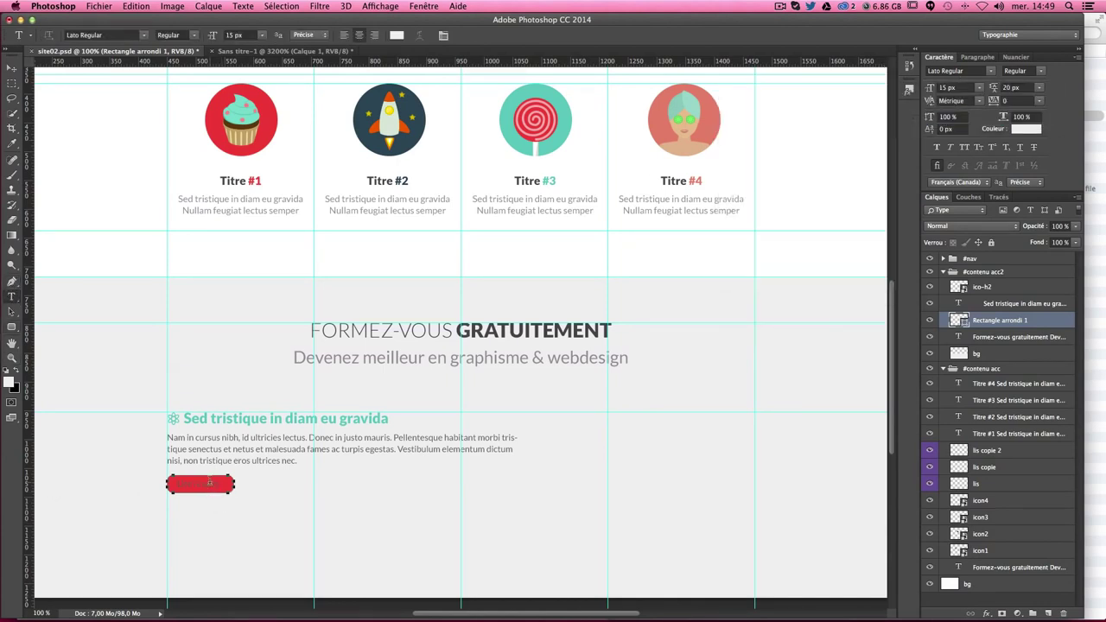
{"action": "left_click", "coordinate": [991, 383]}
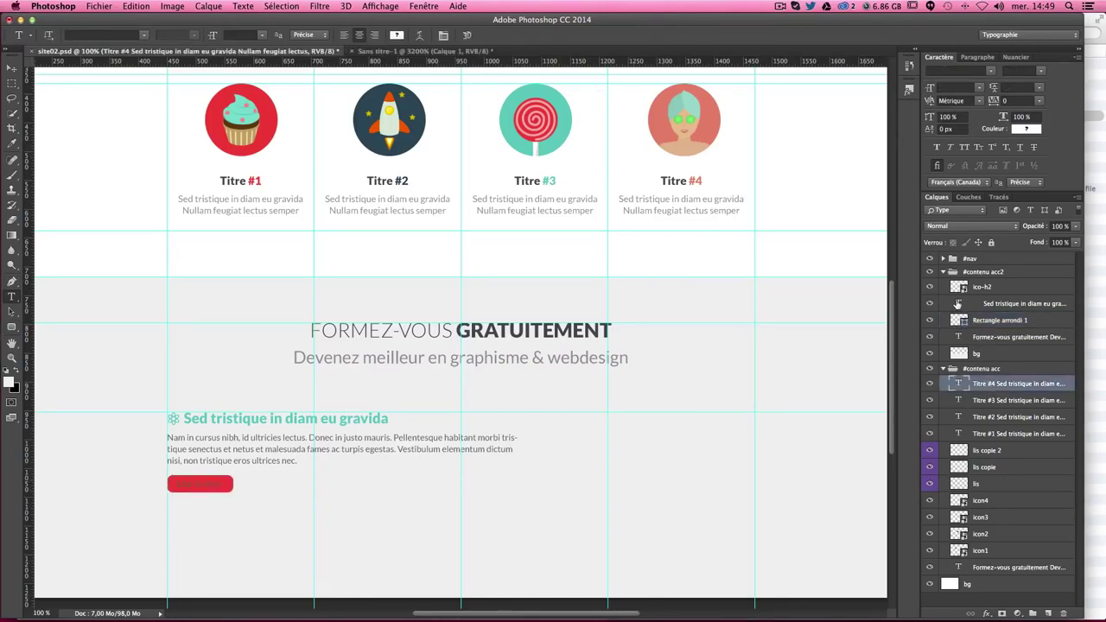
Step: Make the 'Lire la suite' label white (#ffffff) in Lato Bold
{"action": "double_click", "coordinate": [957, 304]}
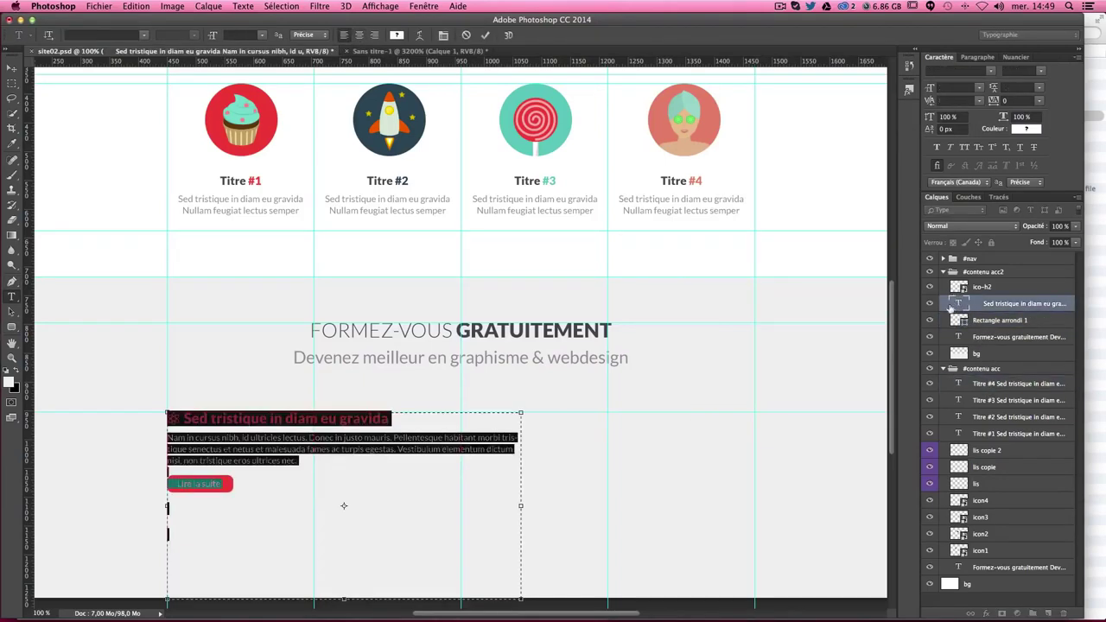
{"action": "left_click", "coordinate": [197, 483]}
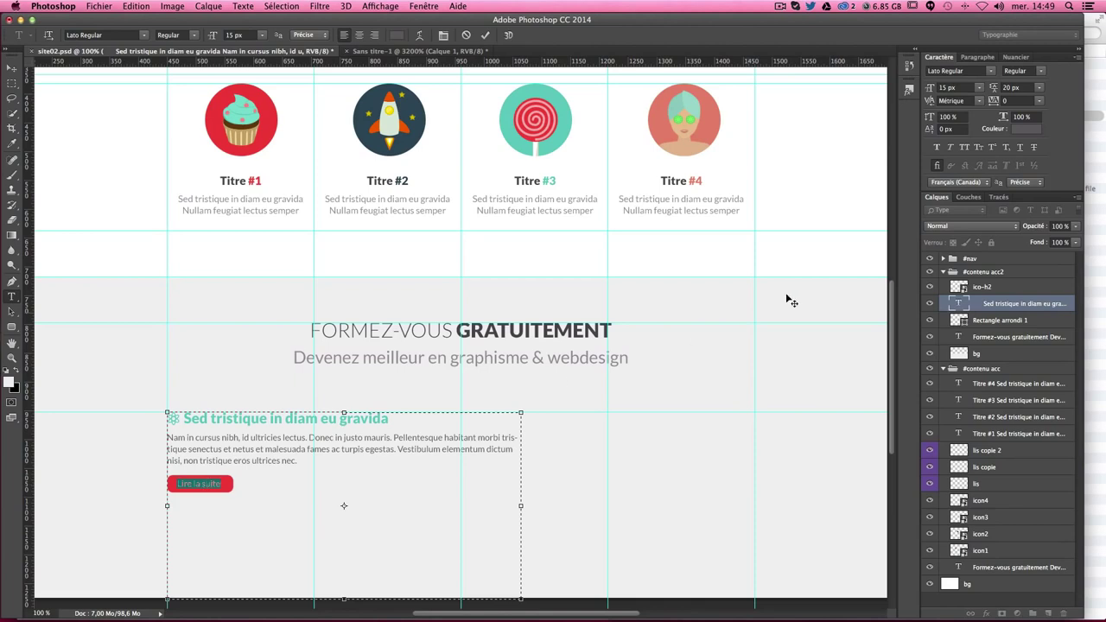
{"action": "left_click", "coordinate": [1027, 129]}
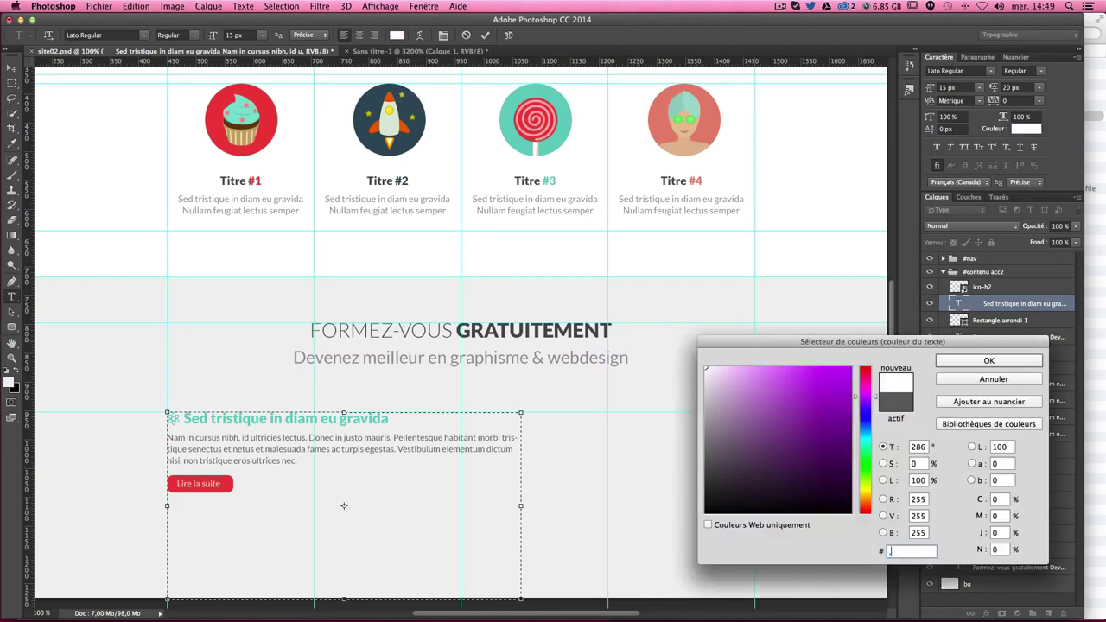
{"action": "type", "text": "ffffff"}
{"action": "key", "text": "Return"}
{"action": "key", "text": "Return"}
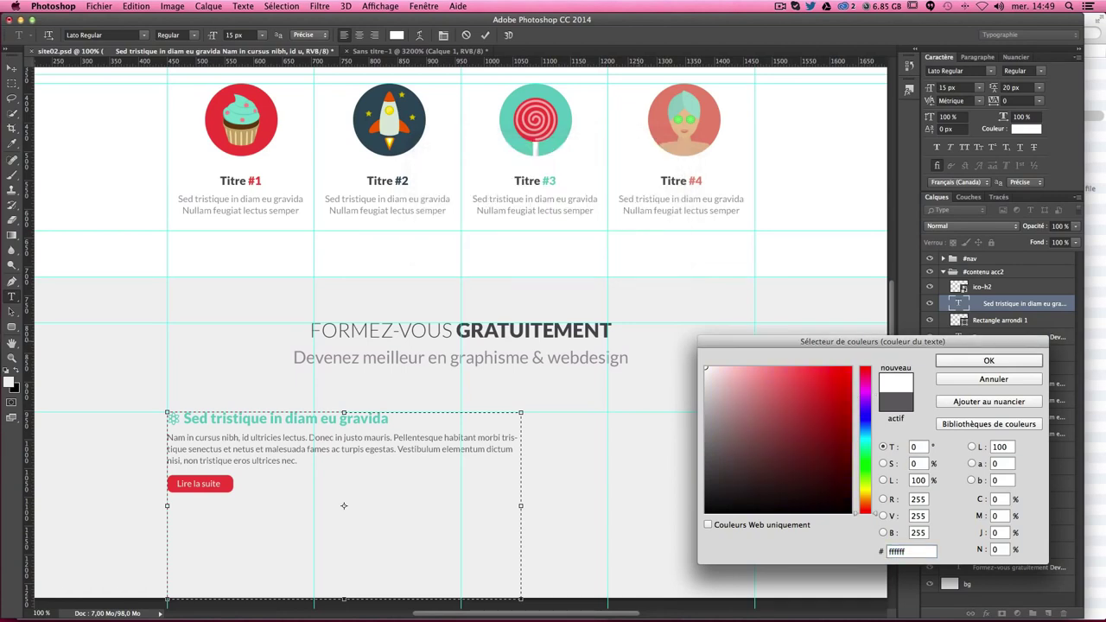
{"action": "key", "text": "Return"}
{"action": "left_click", "coordinate": [1041, 73]}
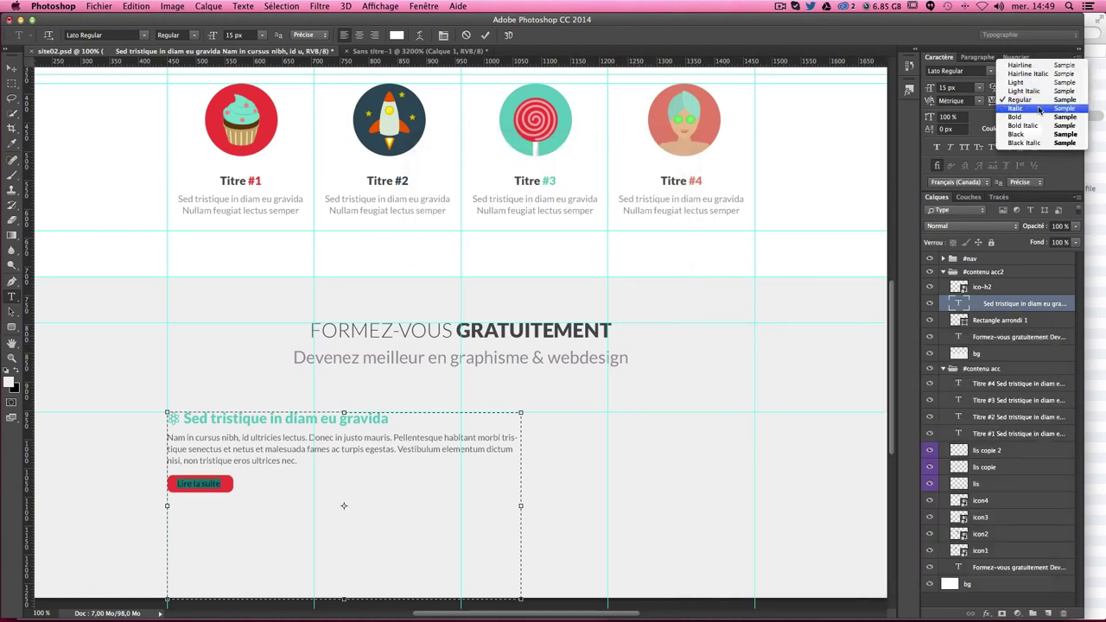
{"action": "left_click", "coordinate": [1037, 117]}
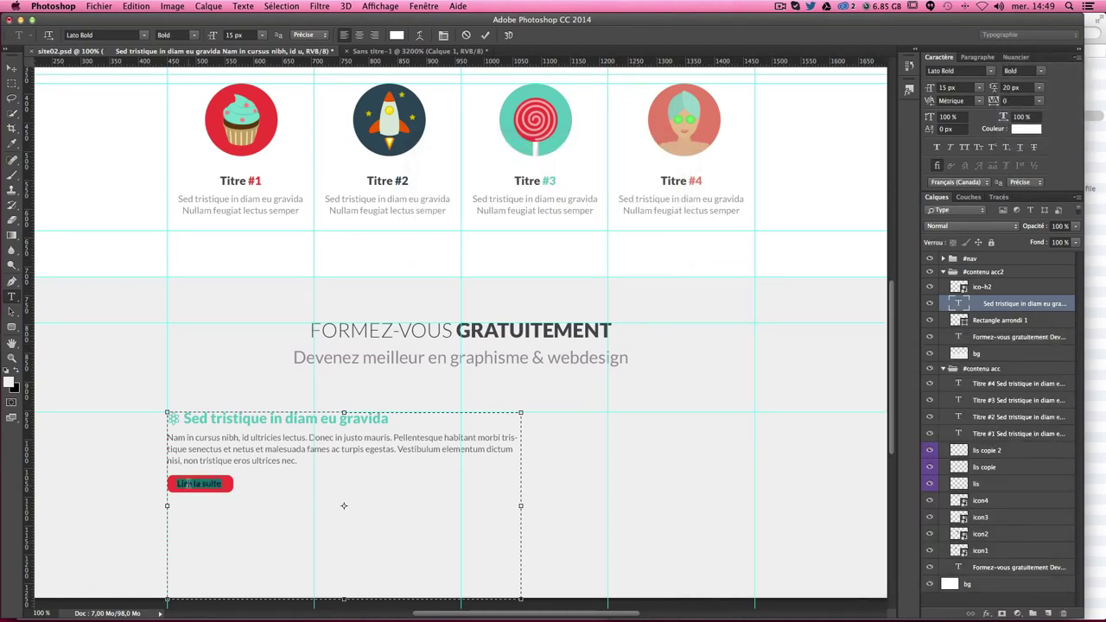
{"action": "left_click", "coordinate": [12, 67]}
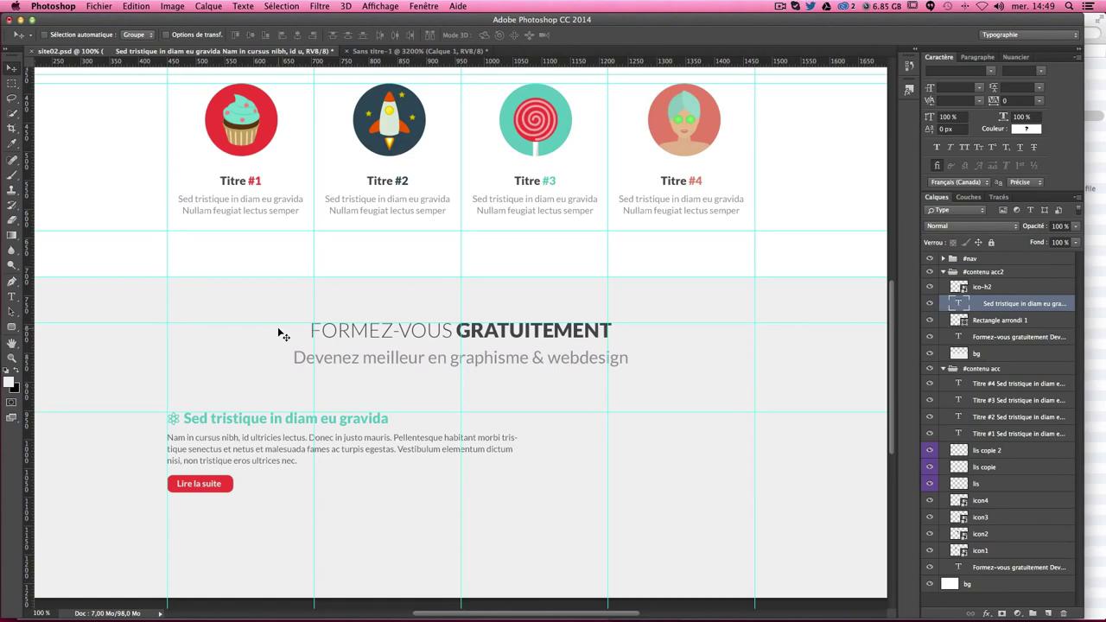
Step: Scroll up and down the mockup to review the finished grey section
{"action": "scroll", "coordinate": [449, 401], "scroll_direction": "down", "scroll_amount": 2}
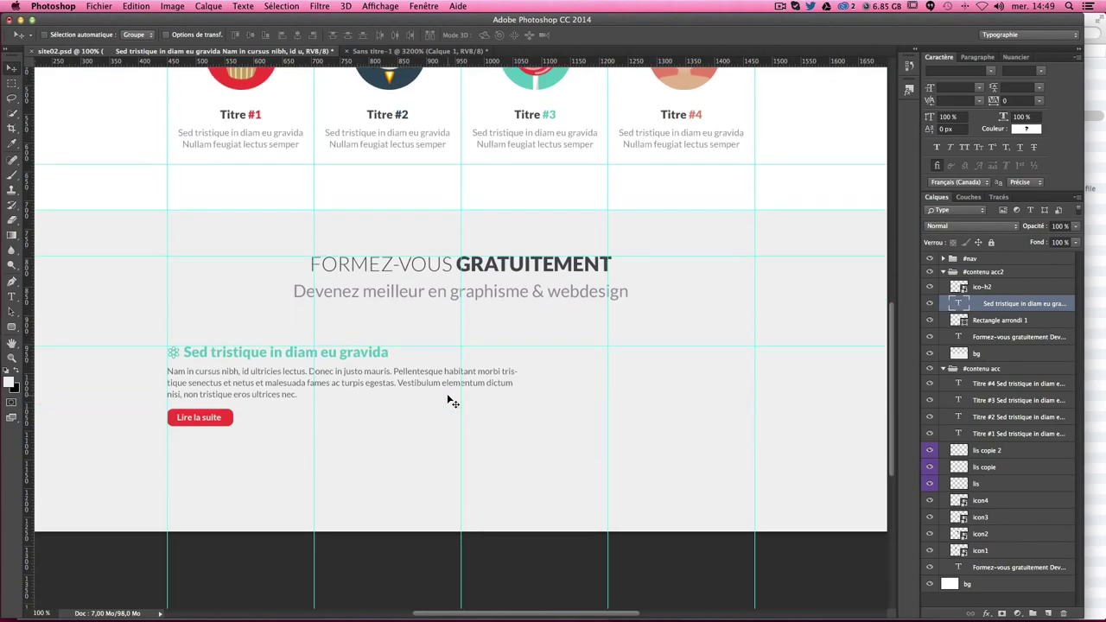
{"action": "scroll", "coordinate": [580, 440], "scroll_direction": "up", "scroll_amount": 3}
{"action": "scroll", "coordinate": [580, 440], "scroll_direction": "up", "scroll_amount": 5}
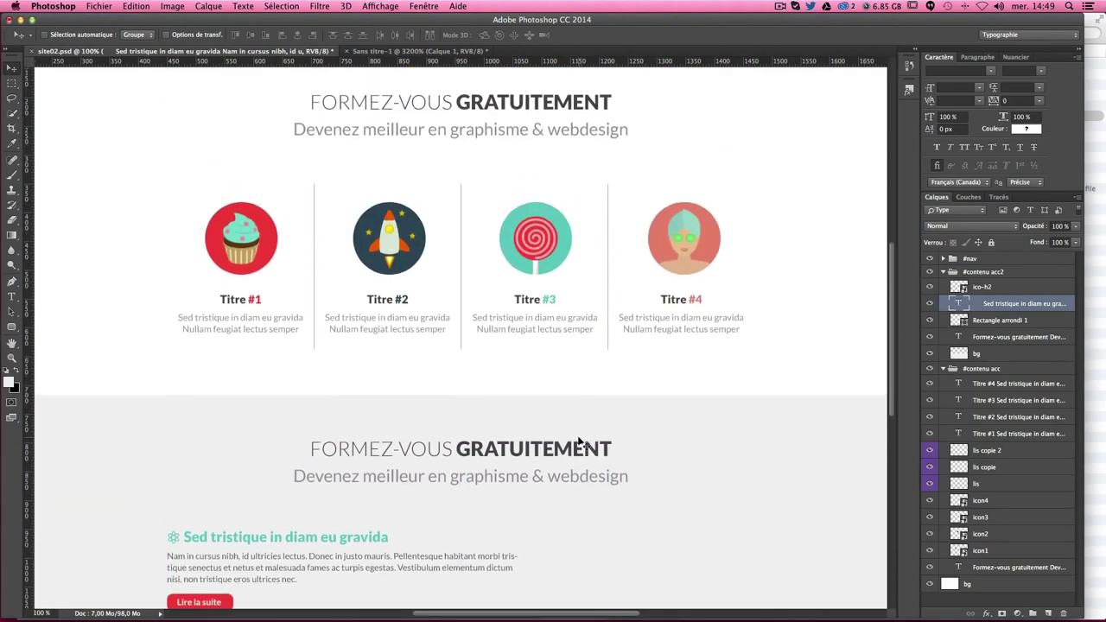
{"action": "scroll", "coordinate": [583, 444], "scroll_direction": "up", "scroll_amount": 3}
{"action": "scroll", "coordinate": [583, 444], "scroll_direction": "down", "scroll_amount": 5}
{"action": "scroll", "coordinate": [583, 444], "scroll_direction": "down", "scroll_amount": 2}
{"action": "scroll", "coordinate": [583, 444], "scroll_direction": "up", "scroll_amount": 3}
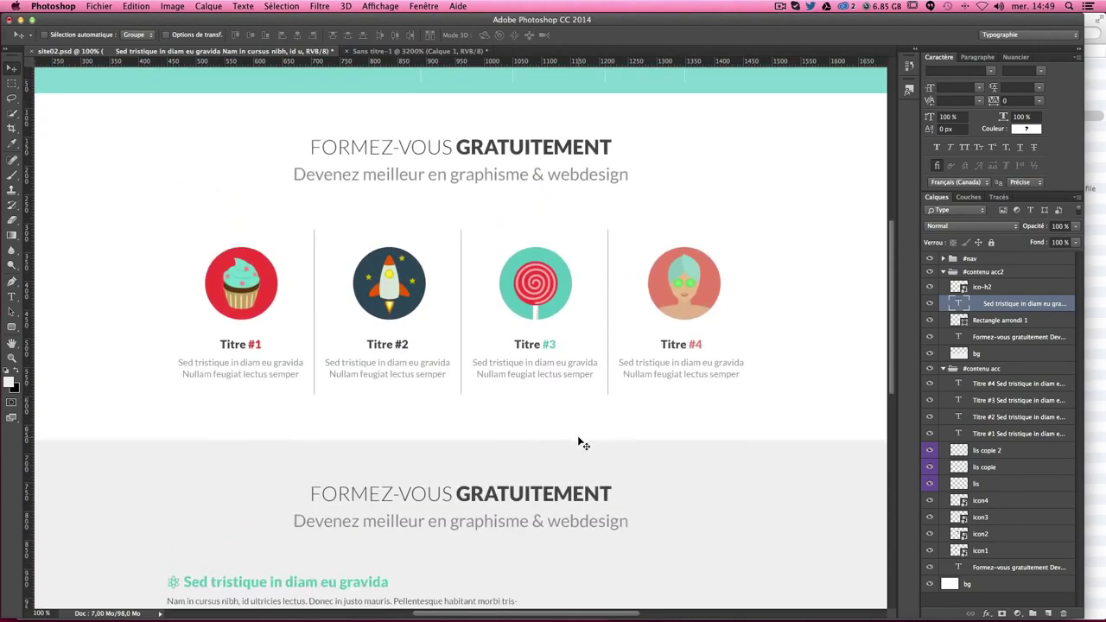
{"action": "scroll", "coordinate": [583, 445], "scroll_direction": "down", "scroll_amount": 5}
{"action": "scroll", "coordinate": [584, 444], "scroll_direction": "down", "scroll_amount": 3}
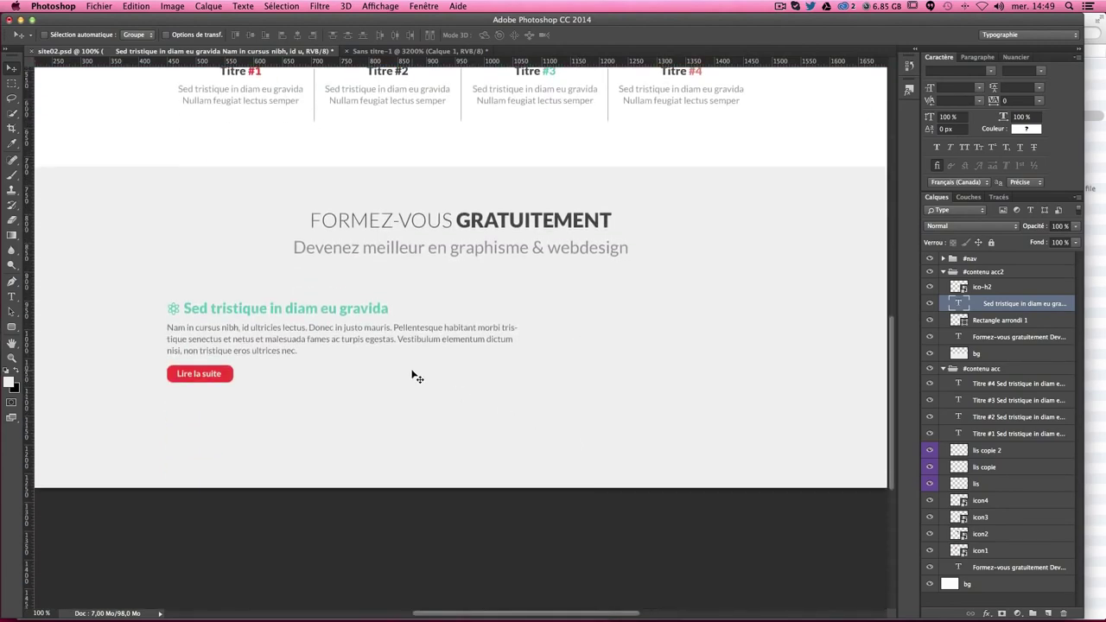
Step: Select all of the subheading and paragraph text in its text layer
{"action": "left_click", "coordinate": [12, 297]}
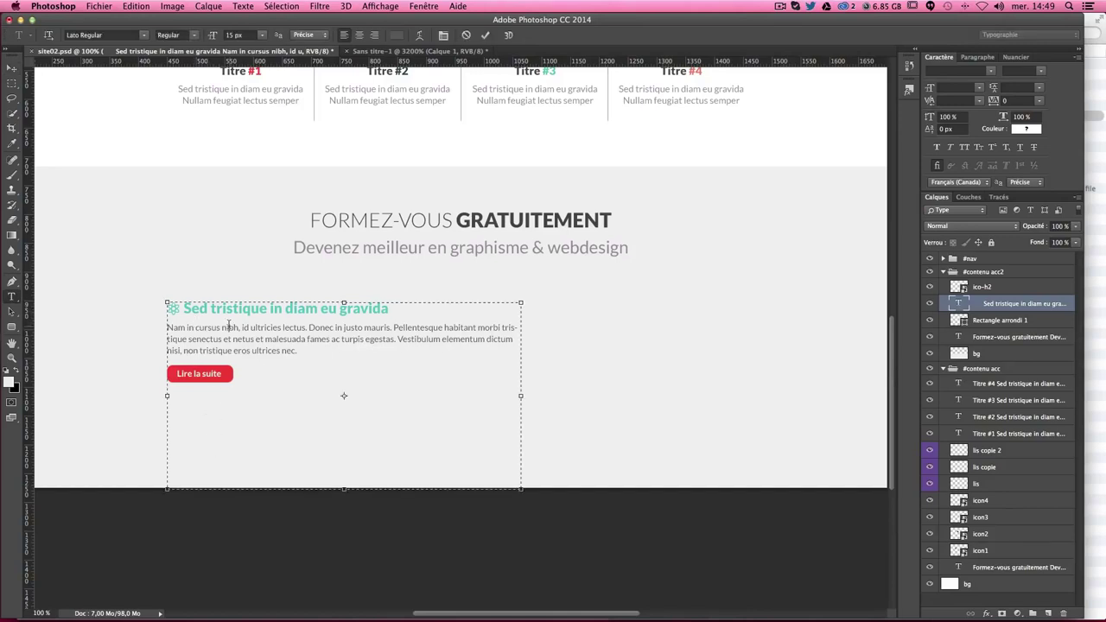
{"action": "left_click", "coordinate": [232, 332]}
{"action": "left_click_drag", "start_coordinate": [305, 359], "coordinate": [257, 351]}
{"action": "key", "text": "ctrl+a"}
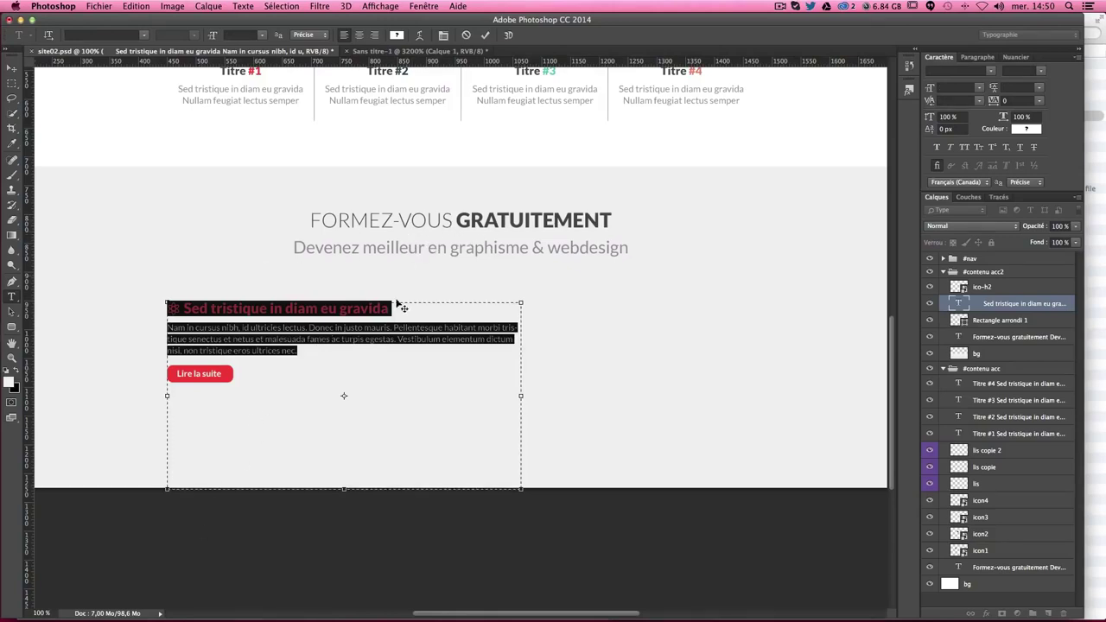
Step: Replace the heading FORMEZ-VOUS GRATUITEMENT with NOS COURS
{"action": "key", "text": "Escape"}
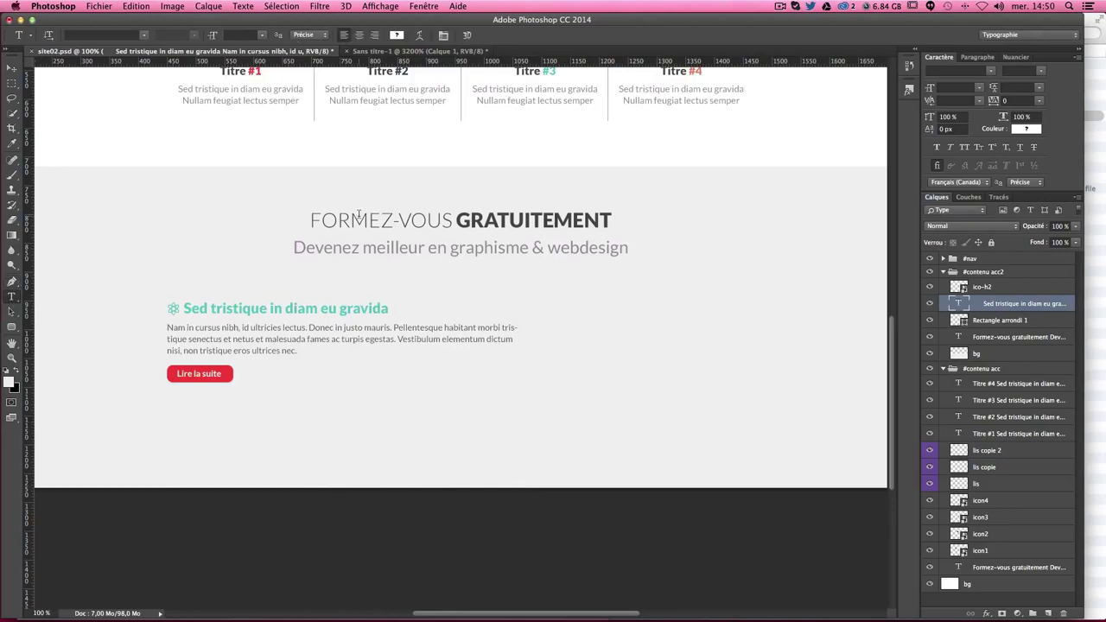
{"action": "double_click", "coordinate": [360, 216]}
{"action": "left_click", "coordinate": [491, 216], "text": "shift"}
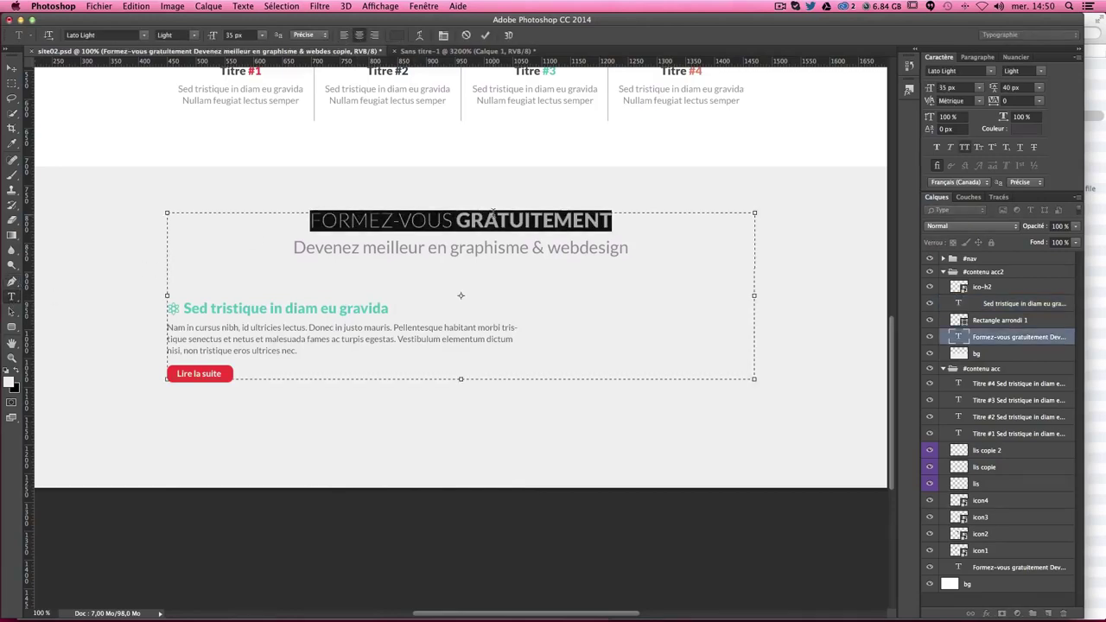
{"action": "left_click_drag", "start_coordinate": [462, 220], "coordinate": [308, 220]}
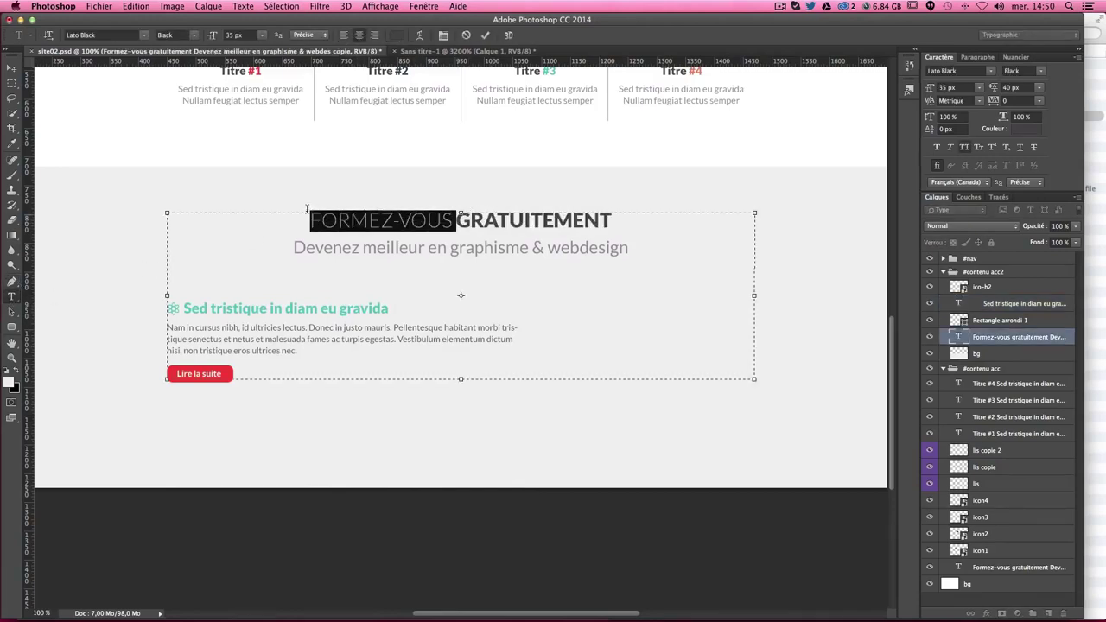
{"action": "key", "text": "BackSpace"}
{"action": "double_click", "coordinate": [413, 222]}
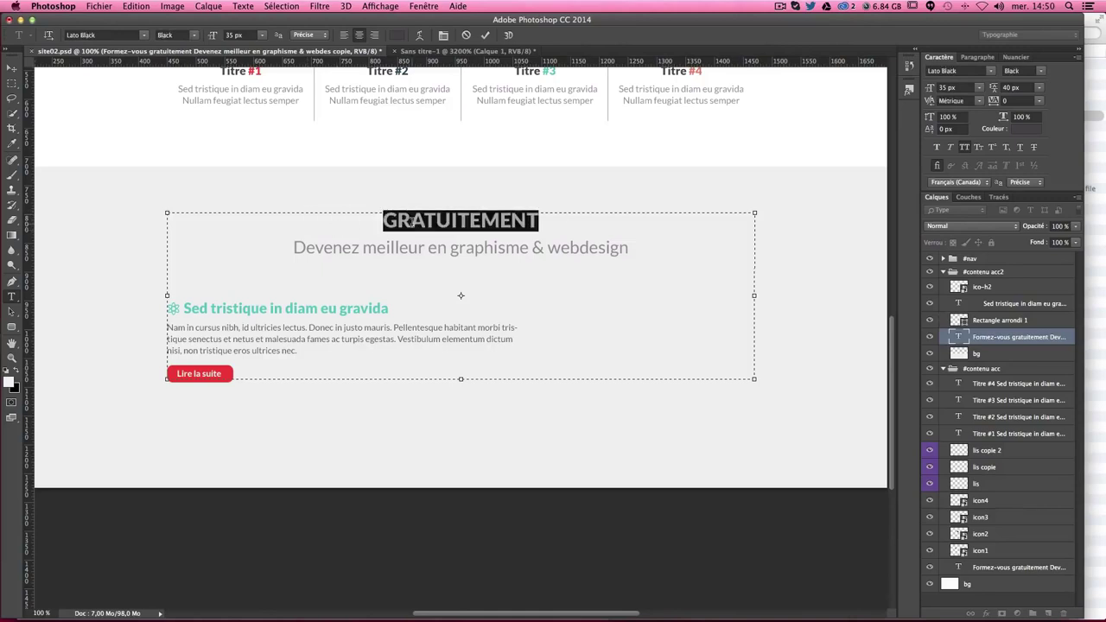
{"action": "type", "text": "NO"}
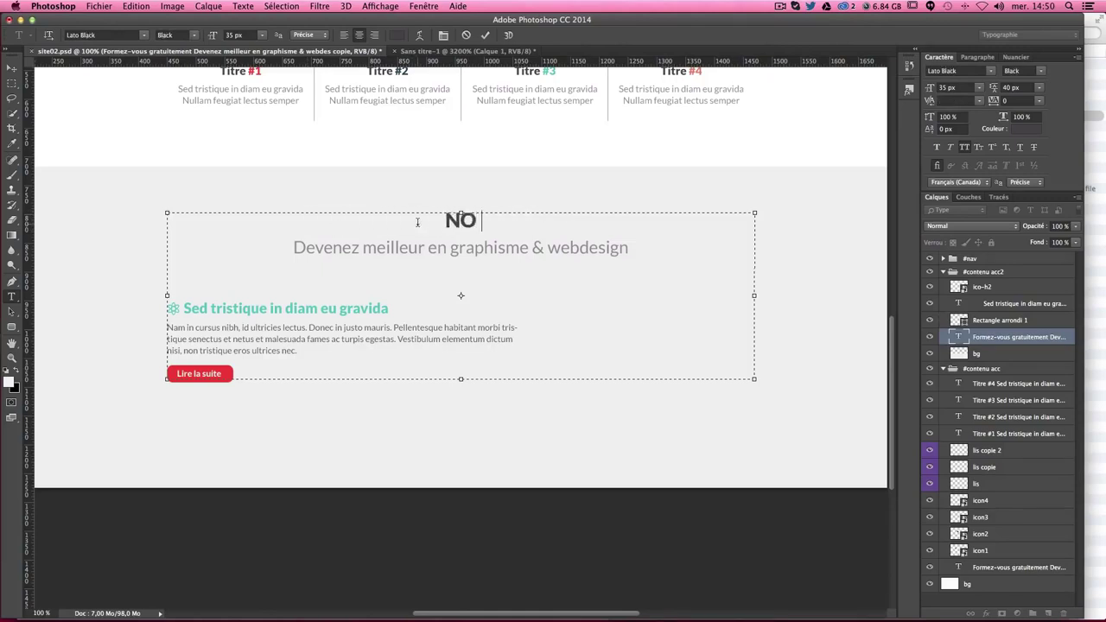
{"action": "type", "text": "S COURSS"}
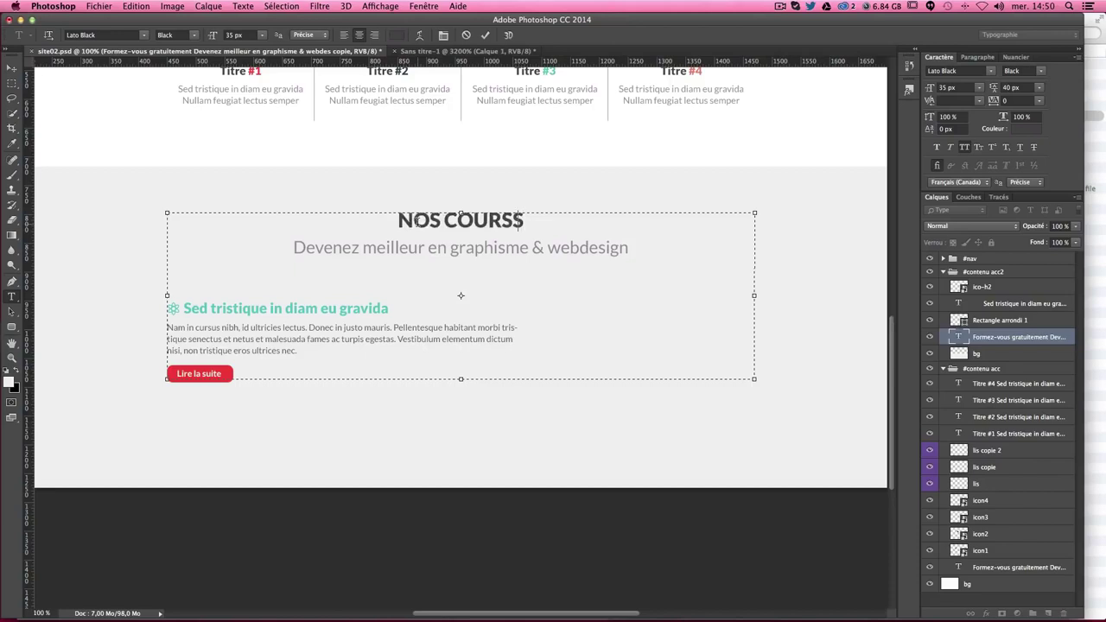
{"action": "key", "text": "BackSpace"}
{"action": "key", "text": "super+Return"}
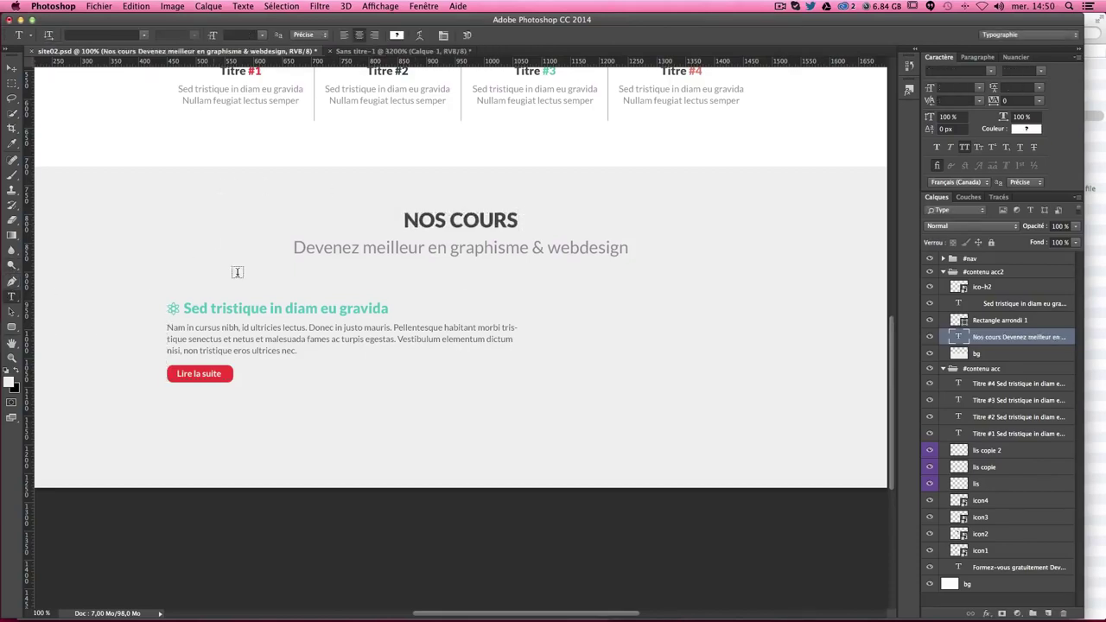
Step: Change the subtitle to 'Dirigés par une équipe professionnelle'
{"action": "left_click_drag", "start_coordinate": [293, 248], "coordinate": [629, 248]}
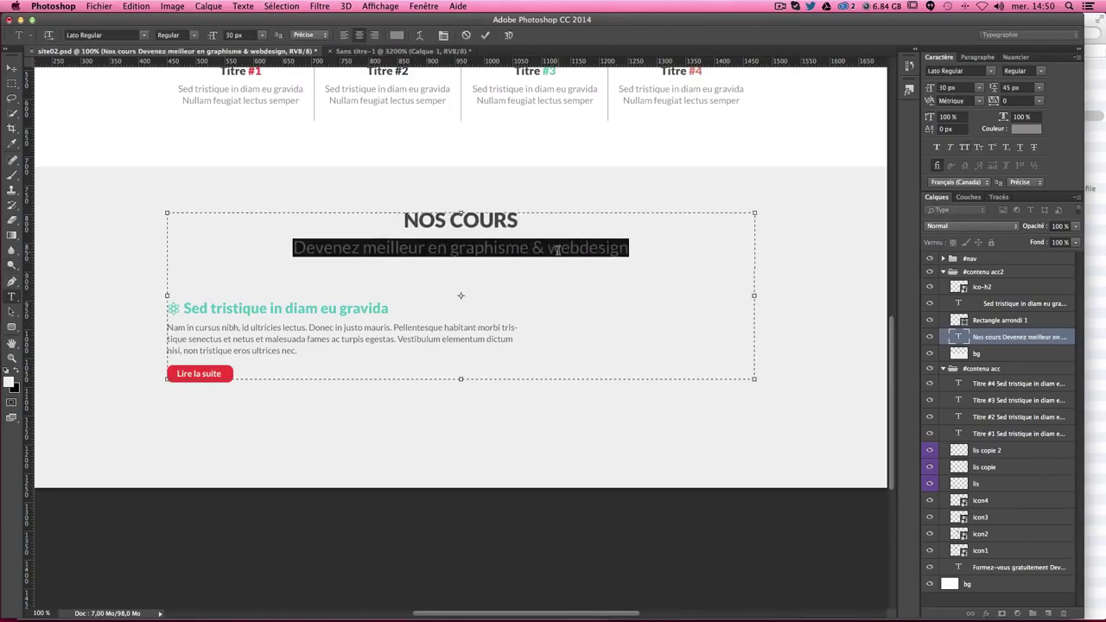
{"action": "type", "text": "D"}
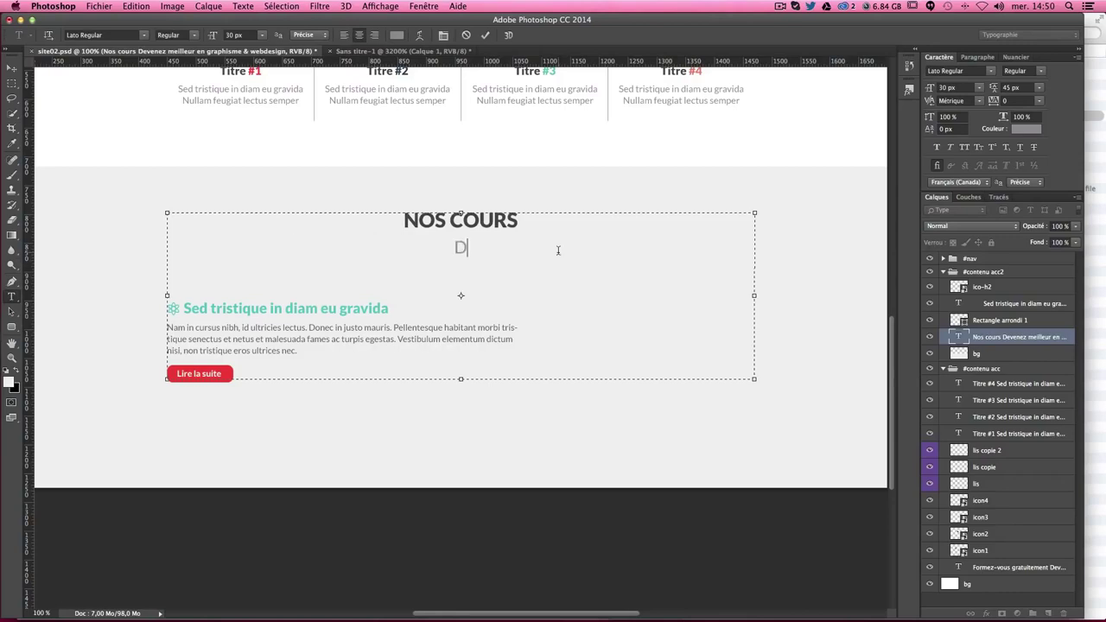
{"action": "type", "text": "irigé"}
{"action": "type", "text": "s par une"}
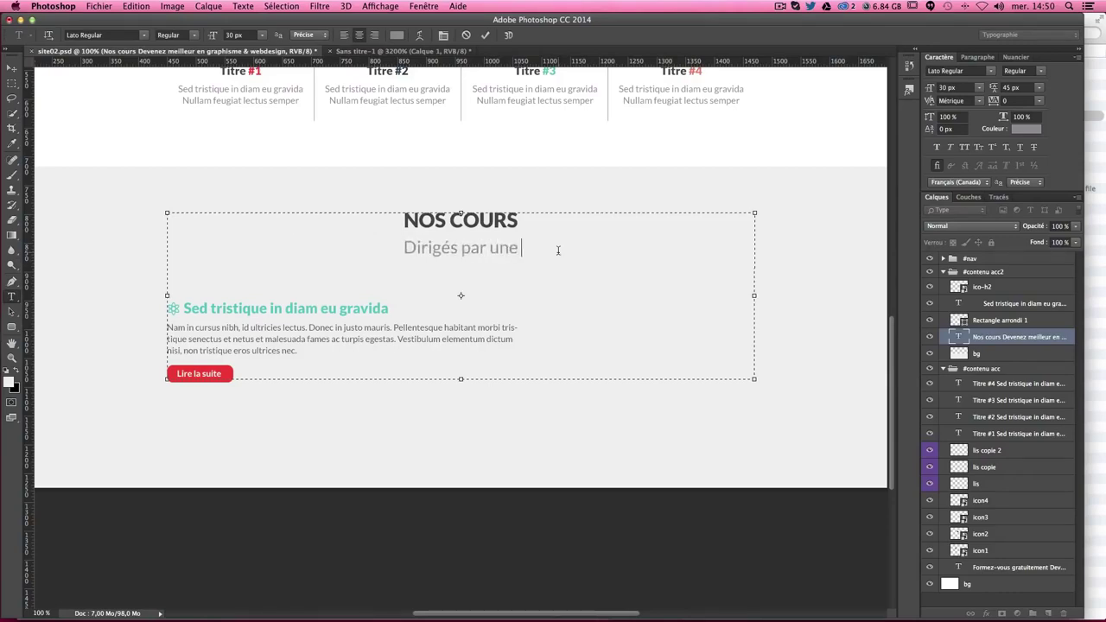
{"action": "type", "text": " équip"}
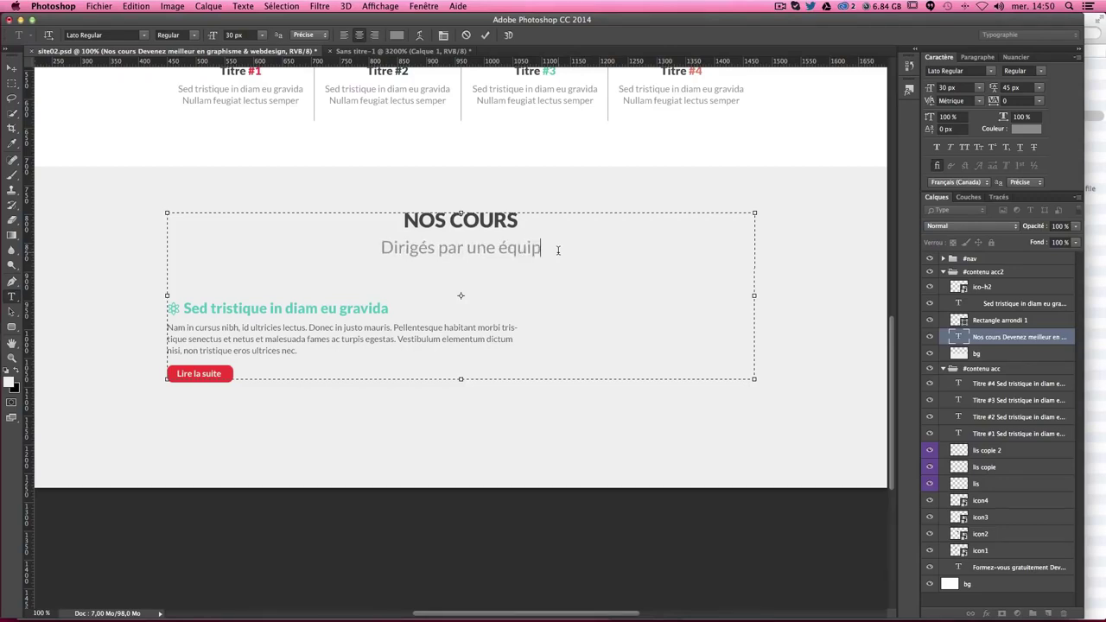
{"action": "type", "text": "e profe"}
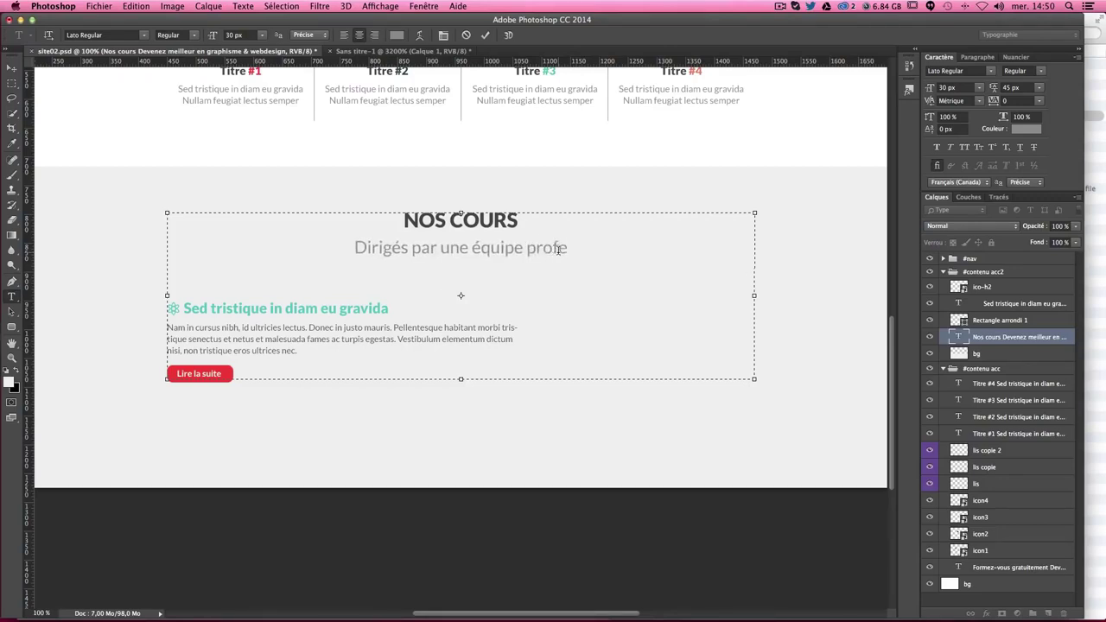
{"action": "type", "text": "ss"}
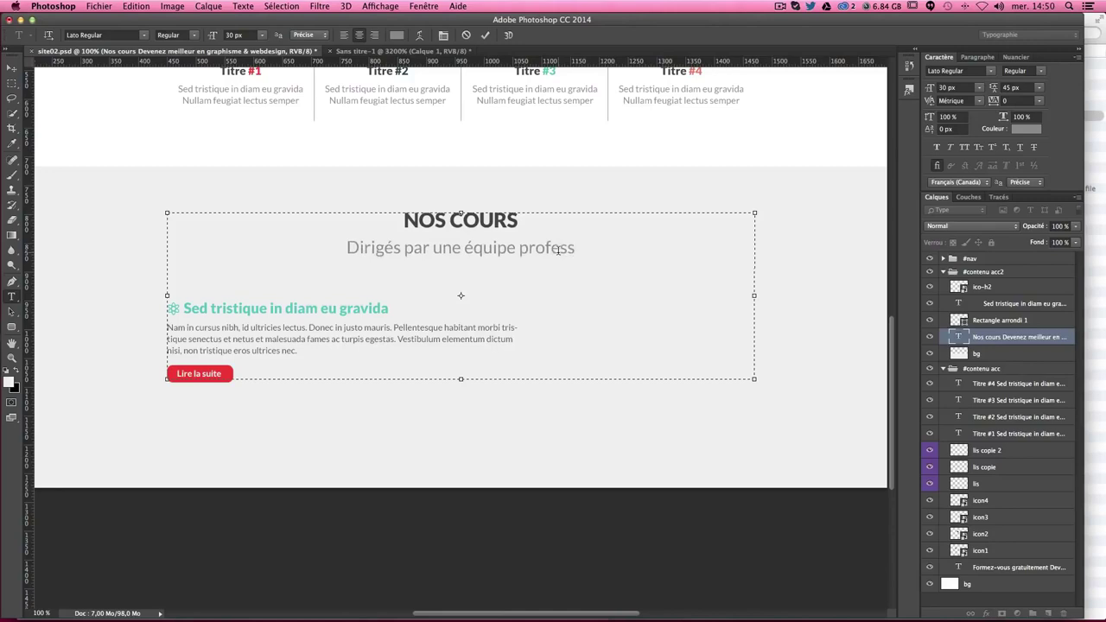
{"action": "type", "text": "ionnelle"}
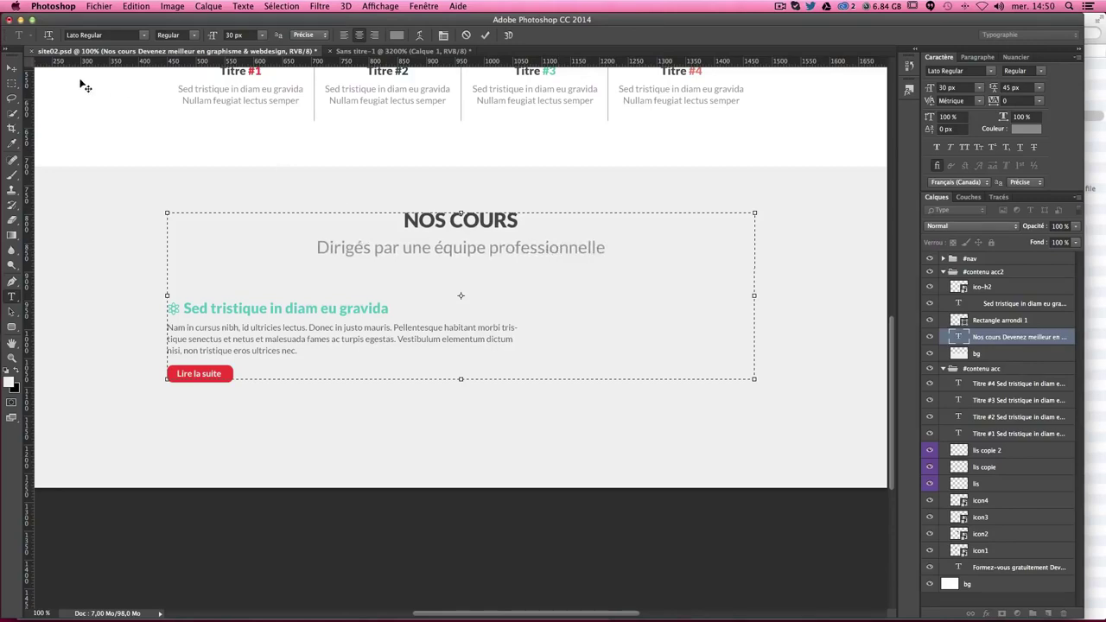
{"action": "left_click", "coordinate": [11, 67]}
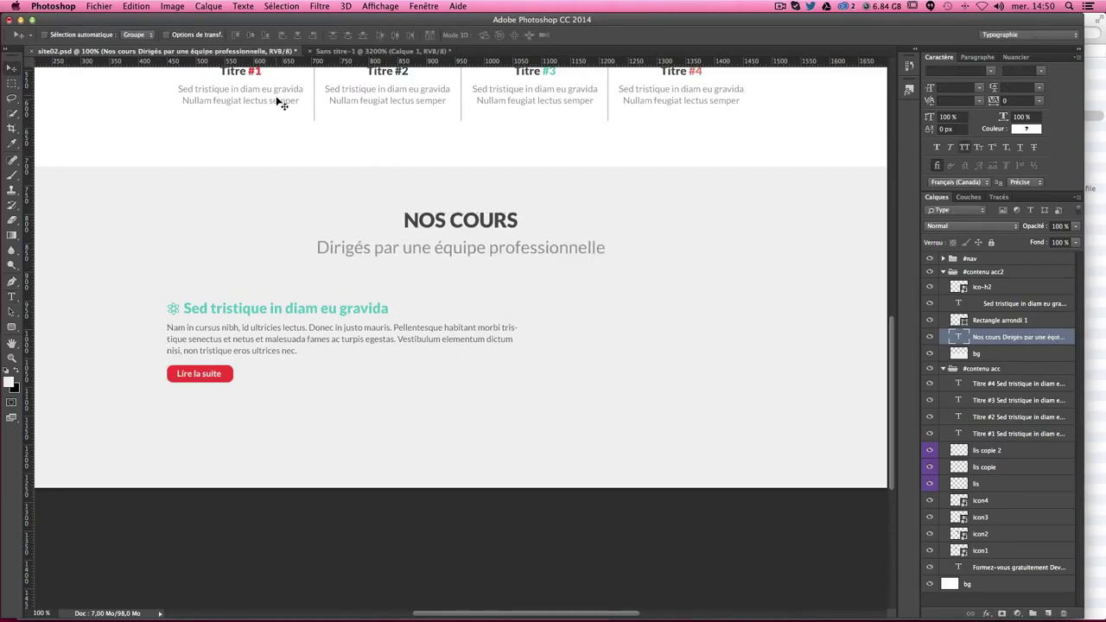
Step: Select the Sed tristique course heading and paragraph with the Type tool
{"action": "scroll", "coordinate": [292, 366], "scroll_direction": "down", "scroll_amount": 3}
{"action": "scroll", "coordinate": [291, 366], "scroll_direction": "up", "scroll_amount": 3}
{"action": "scroll", "coordinate": [290, 367], "scroll_direction": "down", "scroll_amount": 1}
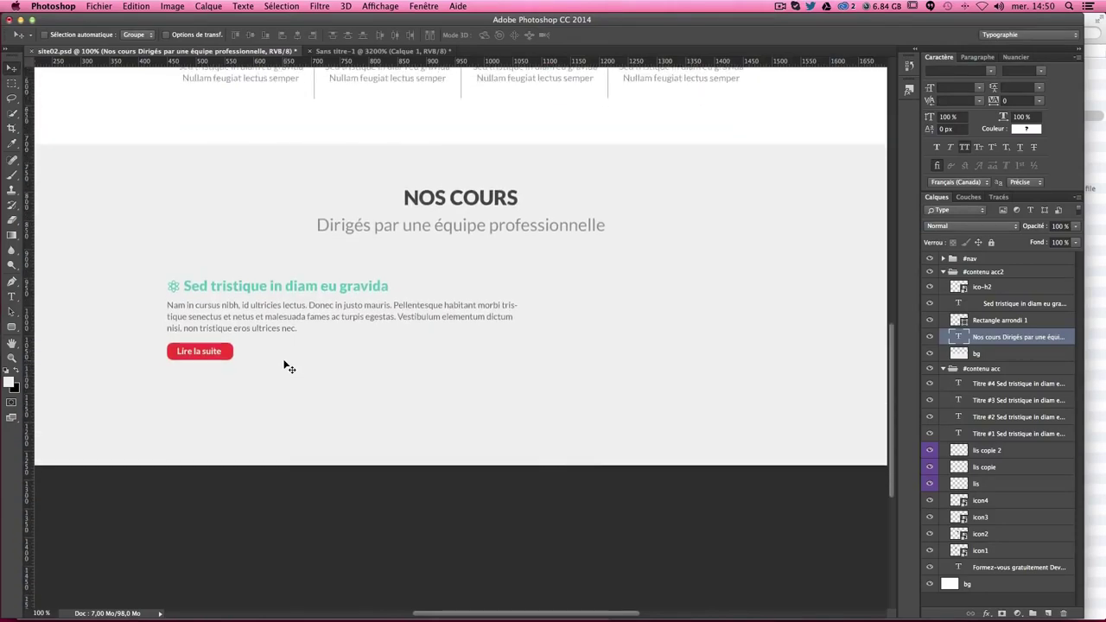
{"action": "scroll", "coordinate": [288, 366], "scroll_direction": "down", "scroll_amount": 1}
{"action": "left_click", "coordinate": [12, 296]}
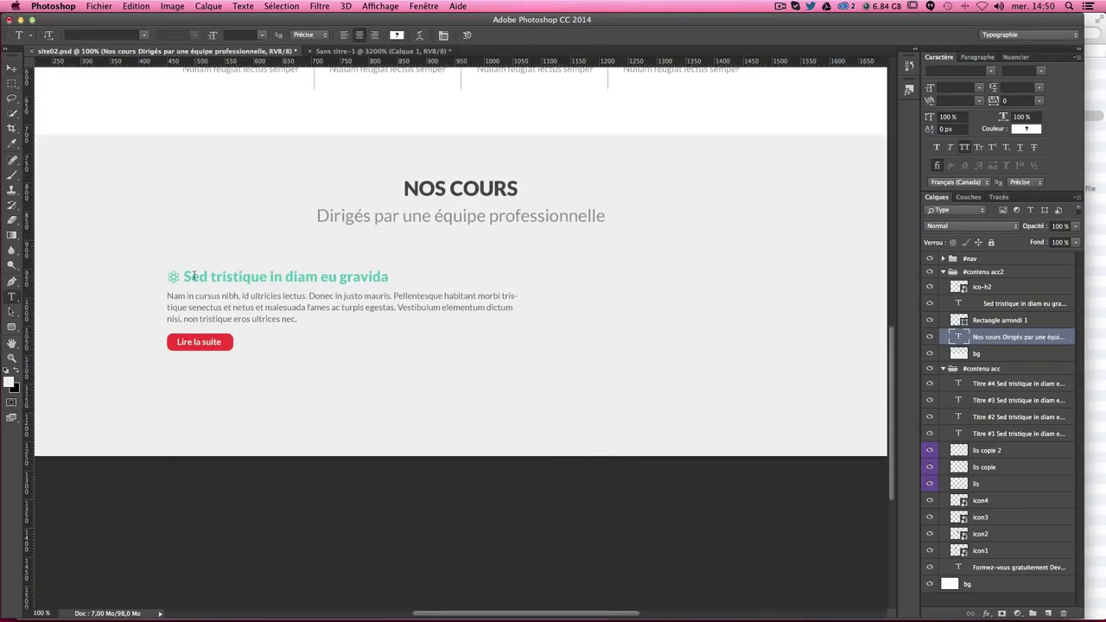
{"action": "left_click", "coordinate": [194, 275]}
{"action": "left_click_drag", "start_coordinate": [296, 319], "coordinate": [207, 308]}
{"action": "left_click_drag", "start_coordinate": [303, 329], "coordinate": [146, 278]}
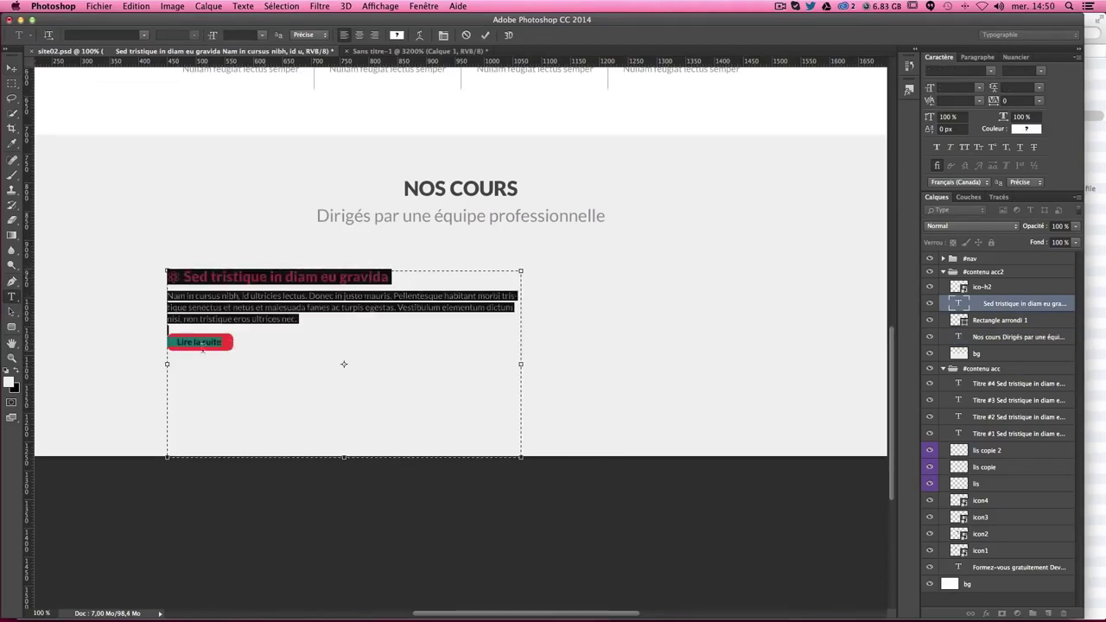
{"action": "left_click", "coordinate": [311, 354]}
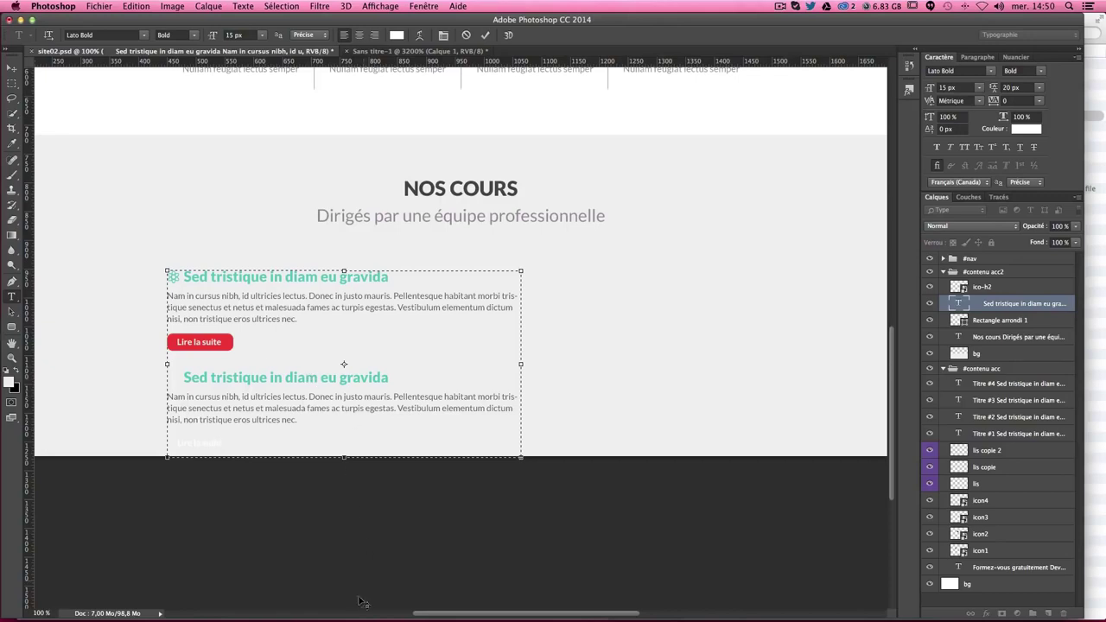
Step: Switch to the Move tool and review the course block in the NOS COURS section
{"action": "left_click", "coordinate": [12, 69]}
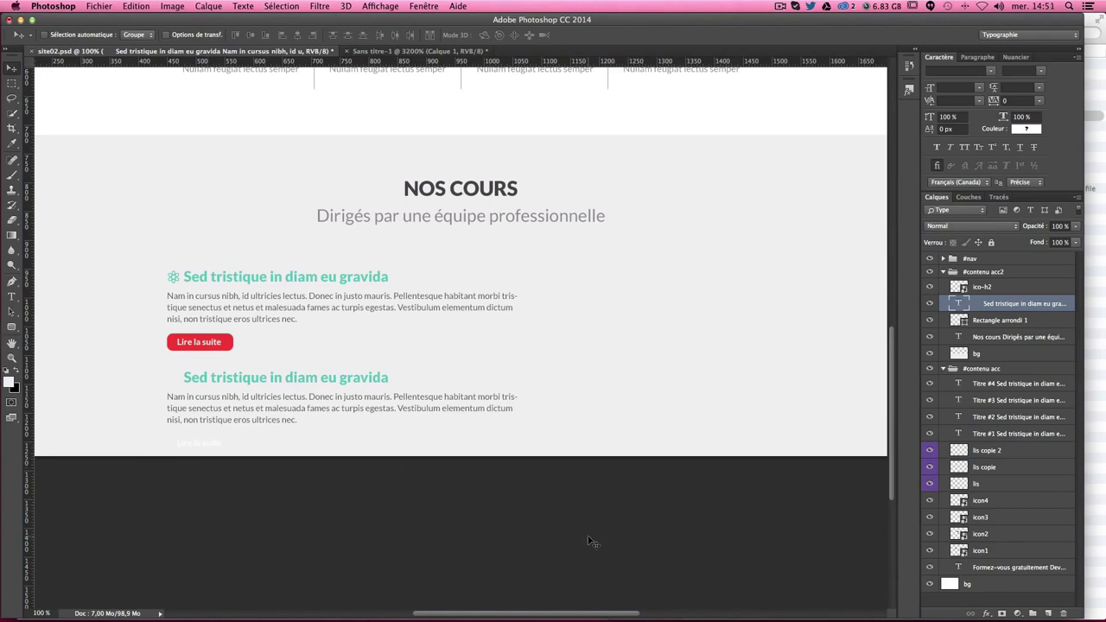
{"action": "scroll", "coordinate": [588, 543], "scroll_direction": "up", "scroll_amount": 5}
{"action": "scroll", "coordinate": [426, 511], "scroll_direction": "down", "scroll_amount": 5}
{"action": "scroll", "coordinate": [518, 504], "scroll_direction": "up", "scroll_amount": 1}
{"action": "scroll", "coordinate": [513, 498], "scroll_direction": "up", "scroll_amount": 1}
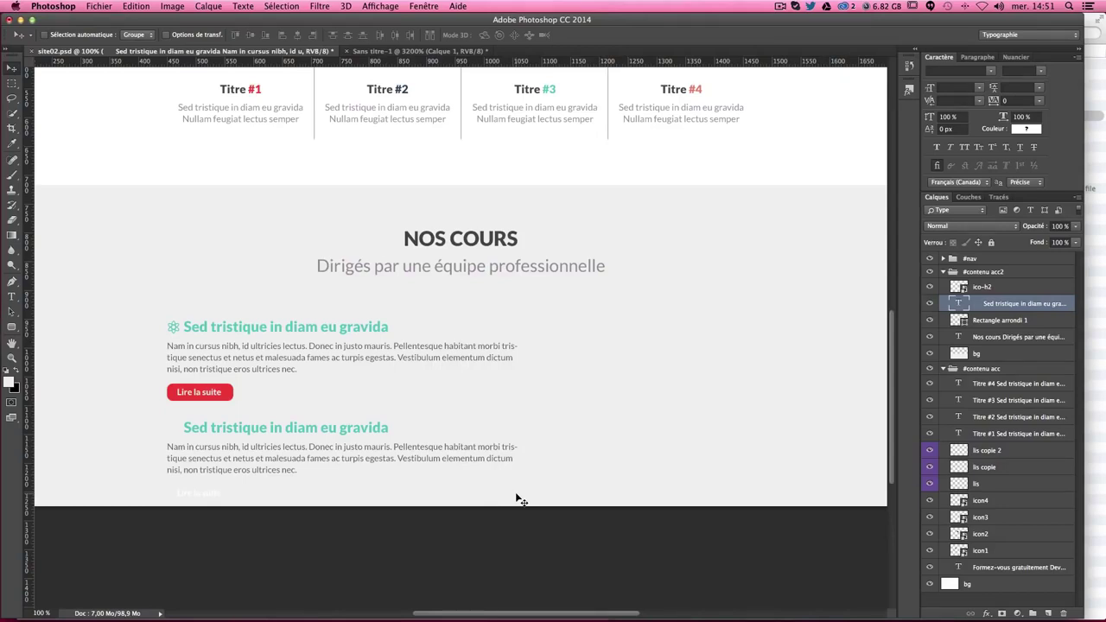
Step: Anchor the canvas at top centre and raise its height from 1275 to 1775 px
{"action": "key", "text": "super+alt+c"}
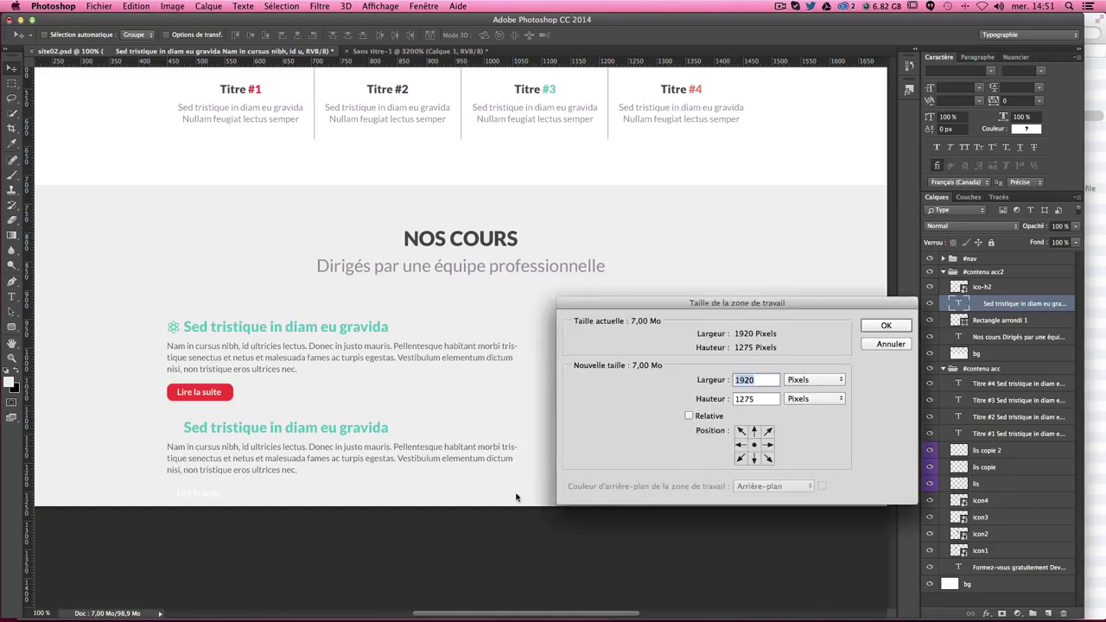
{"action": "left_click_drag", "start_coordinate": [699, 305], "coordinate": [696, 200]}
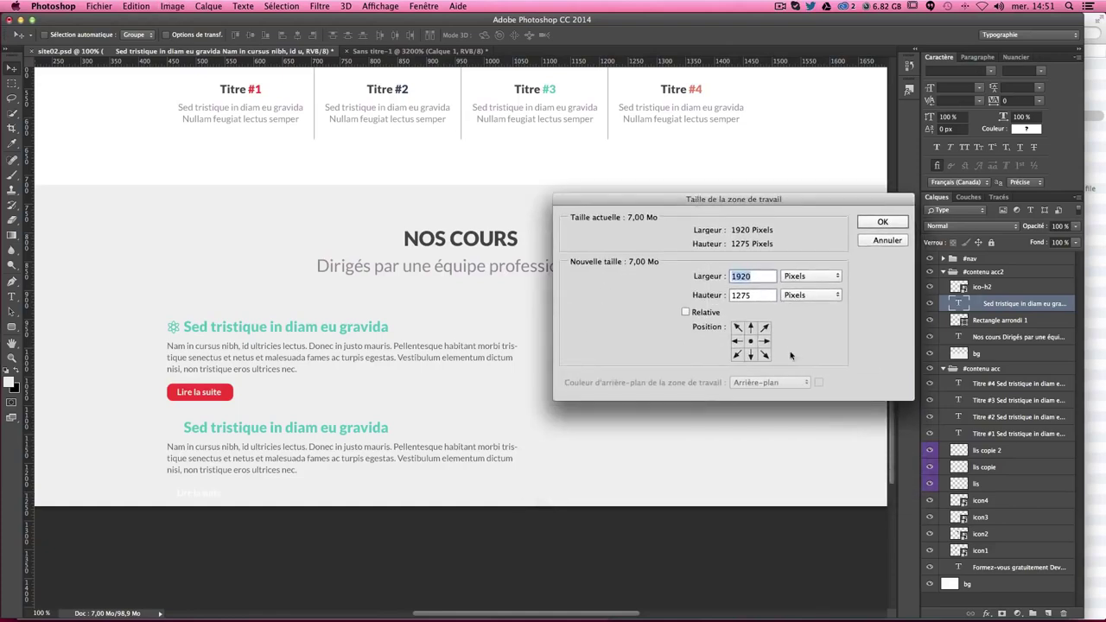
{"action": "left_click", "coordinate": [751, 329]}
{"action": "double_click", "coordinate": [735, 295]}
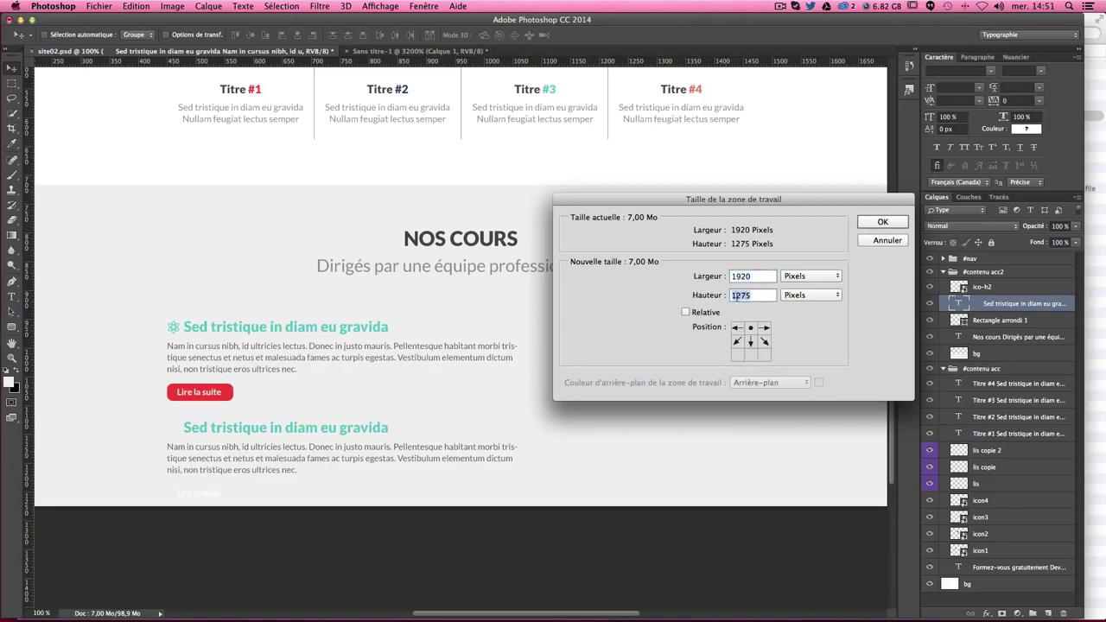
{"action": "left_click", "coordinate": [739, 298]}
{"action": "mouse_move", "coordinate": [810, 295]}
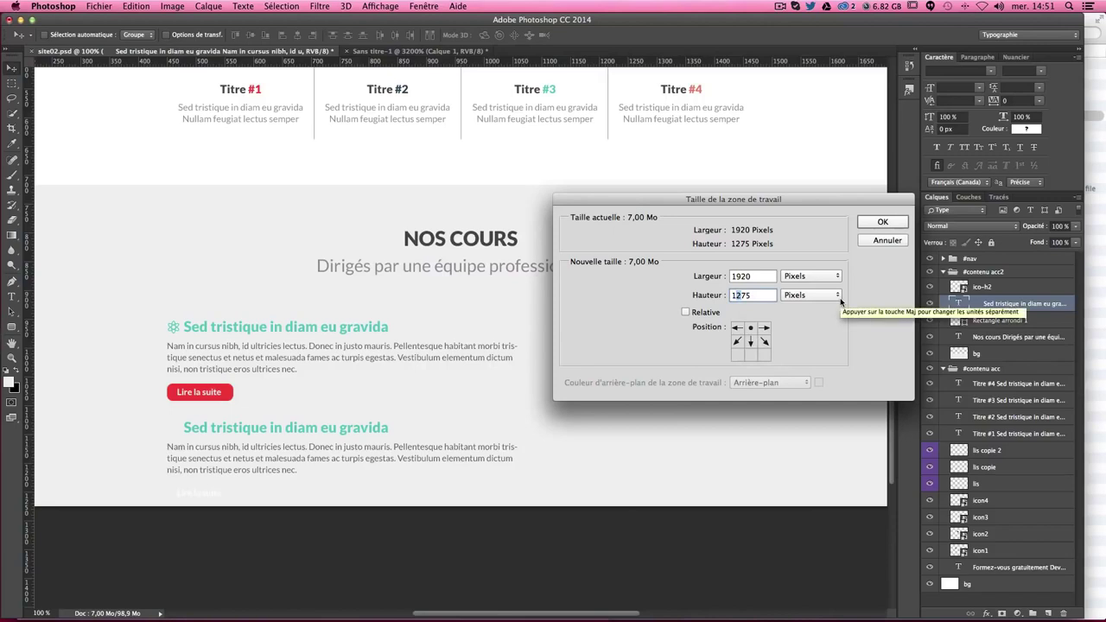
{"action": "type", "text": "7"}
{"action": "key", "text": "BackSpace"}
{"action": "type", "text": "2"}
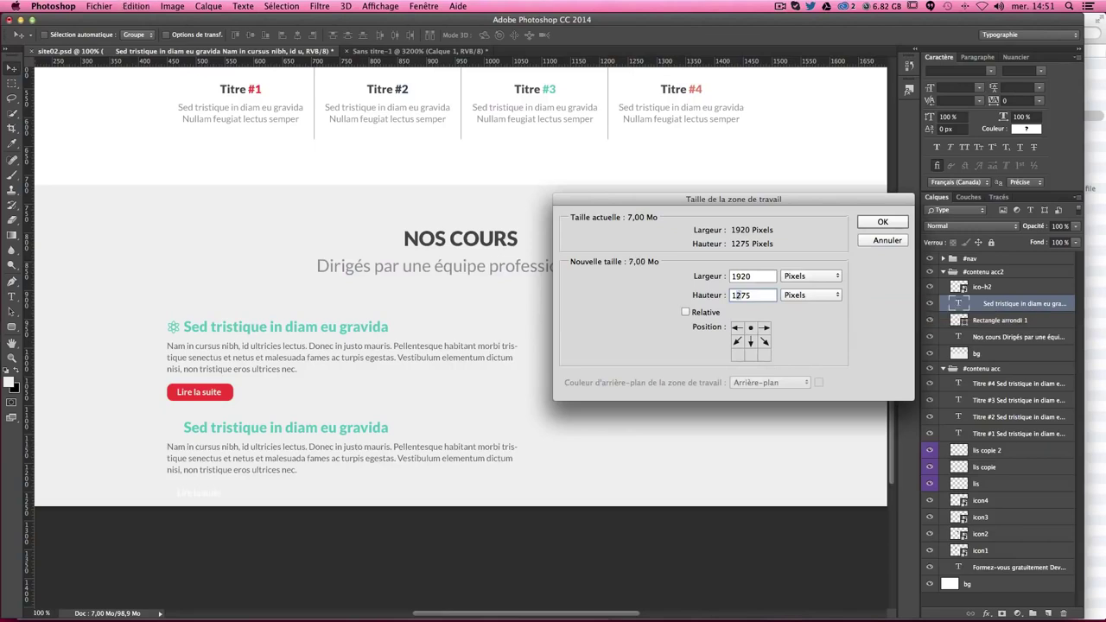
{"action": "key", "text": "BackSpace"}
{"action": "type", "text": "7"}
{"action": "left_click", "coordinate": [882, 222]}
Step: Select the NOS COURS section's bg layer from the canvas context menu
{"action": "scroll", "coordinate": [635, 506], "scroll_direction": "down", "scroll_amount": 1}
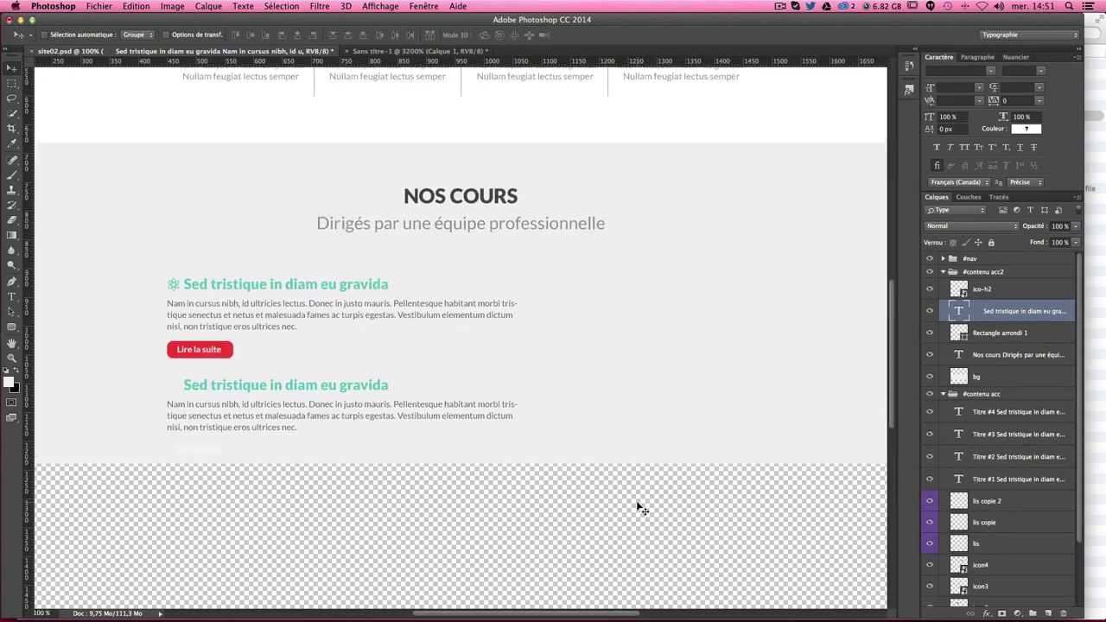
{"action": "scroll", "coordinate": [637, 503], "scroll_direction": "down", "scroll_amount": 5}
{"action": "scroll", "coordinate": [637, 504], "scroll_direction": "down", "scroll_amount": 1}
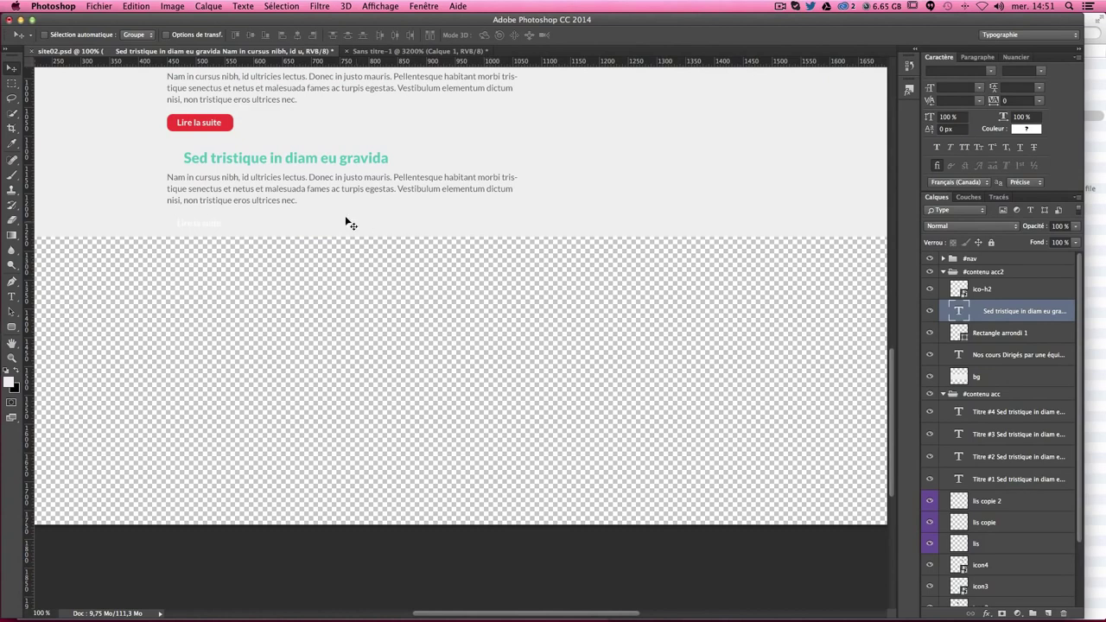
{"action": "right_click", "coordinate": [522, 226]}
{"action": "right_click", "coordinate": [724, 222]}
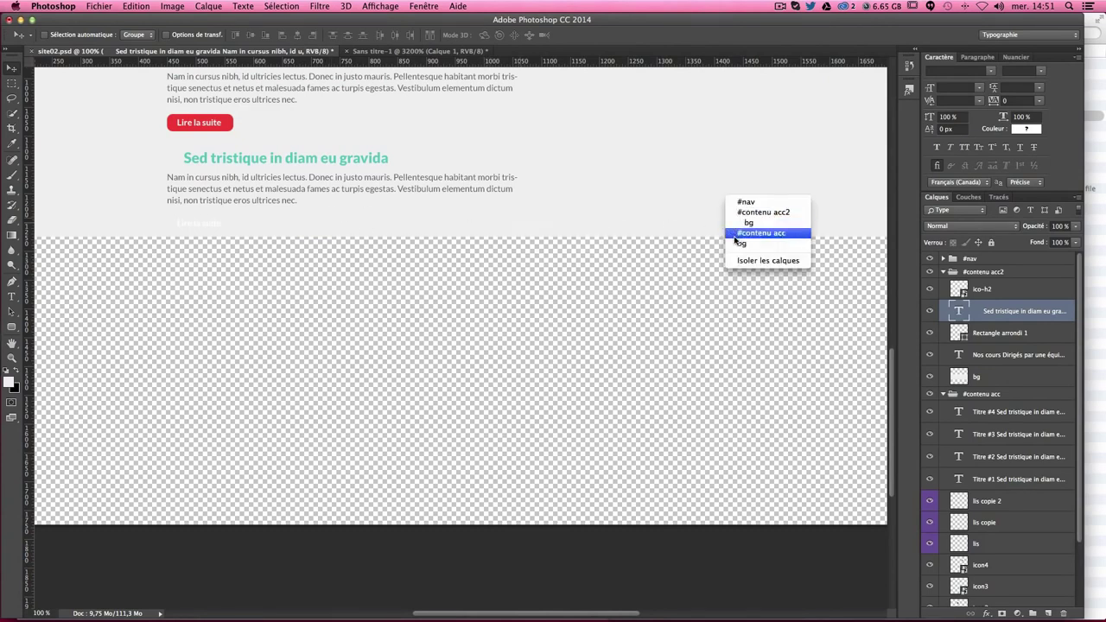
{"action": "left_click", "coordinate": [743, 224]}
Step: Stretch the grey bg layer down to cover the empty area below the entries
{"action": "key", "text": "ctrl+t"}
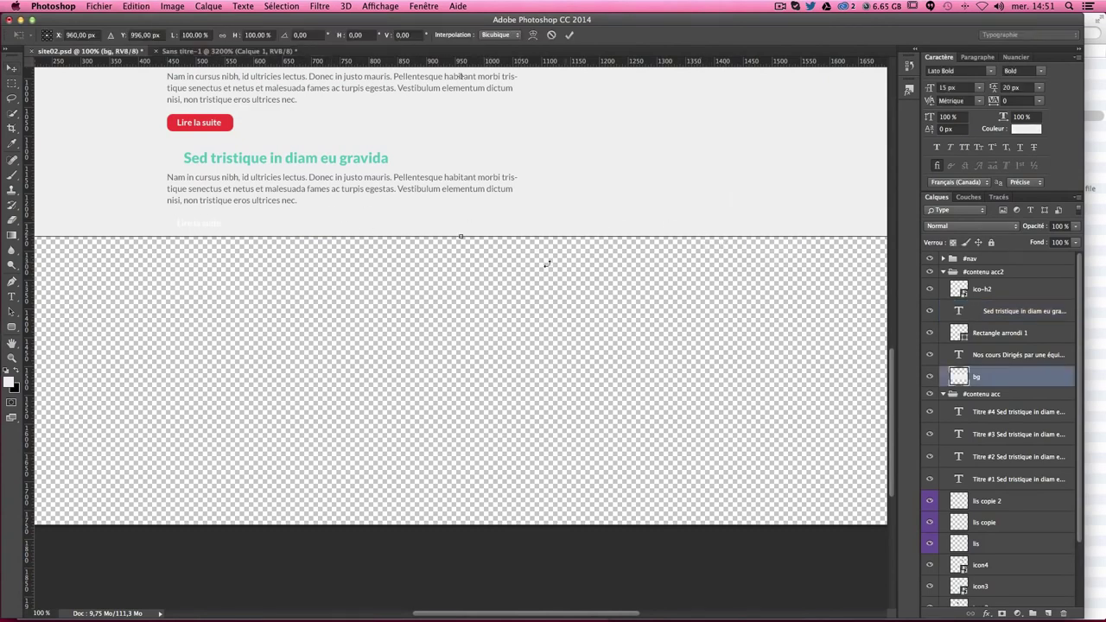
{"action": "left_click_drag", "start_coordinate": [461, 239], "coordinate": [461, 525]}
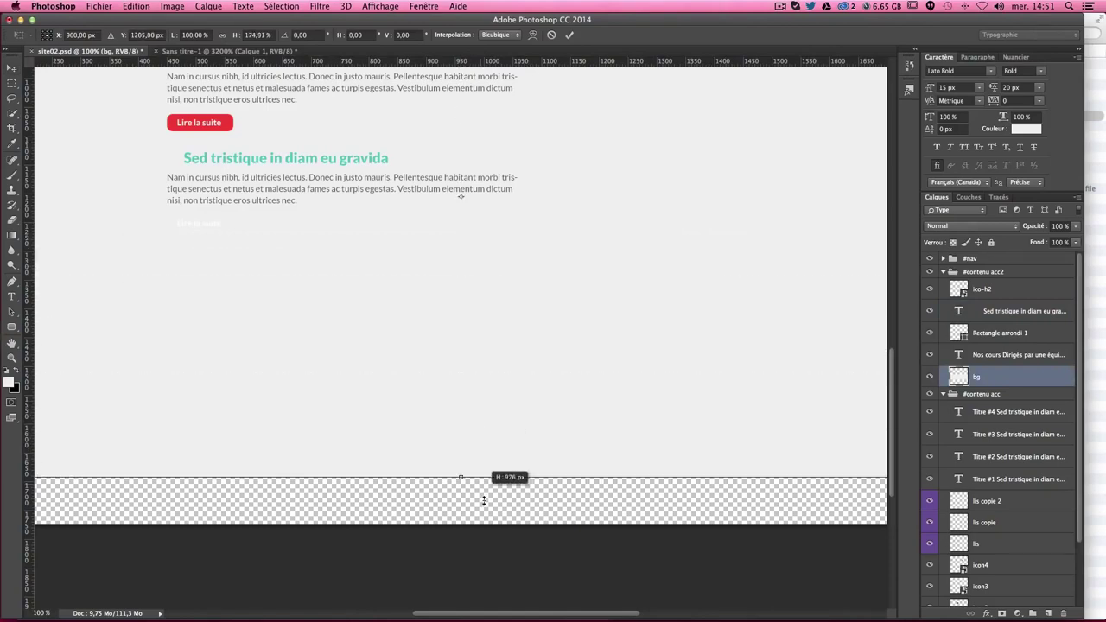
{"action": "key", "text": "Return"}
{"action": "scroll", "coordinate": [461, 497], "scroll_direction": "up", "scroll_amount": 3}
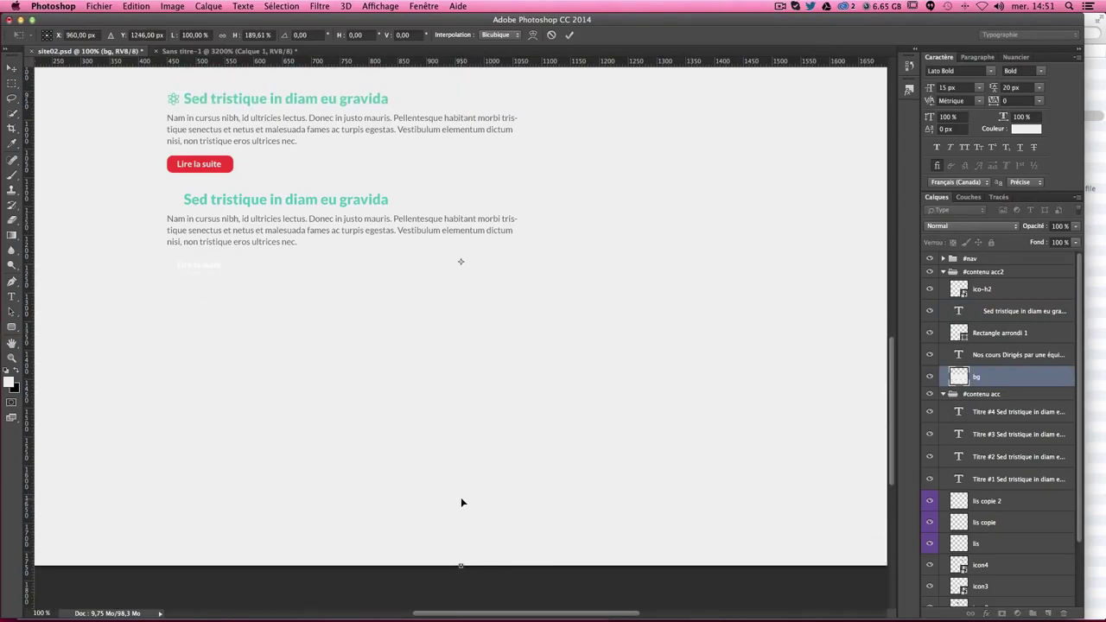
{"action": "scroll", "coordinate": [460, 497], "scroll_direction": "up", "scroll_amount": 1}
{"action": "scroll", "coordinate": [462, 502], "scroll_direction": "up", "scroll_amount": 5}
{"action": "scroll", "coordinate": [462, 503], "scroll_direction": "up", "scroll_amount": 1}
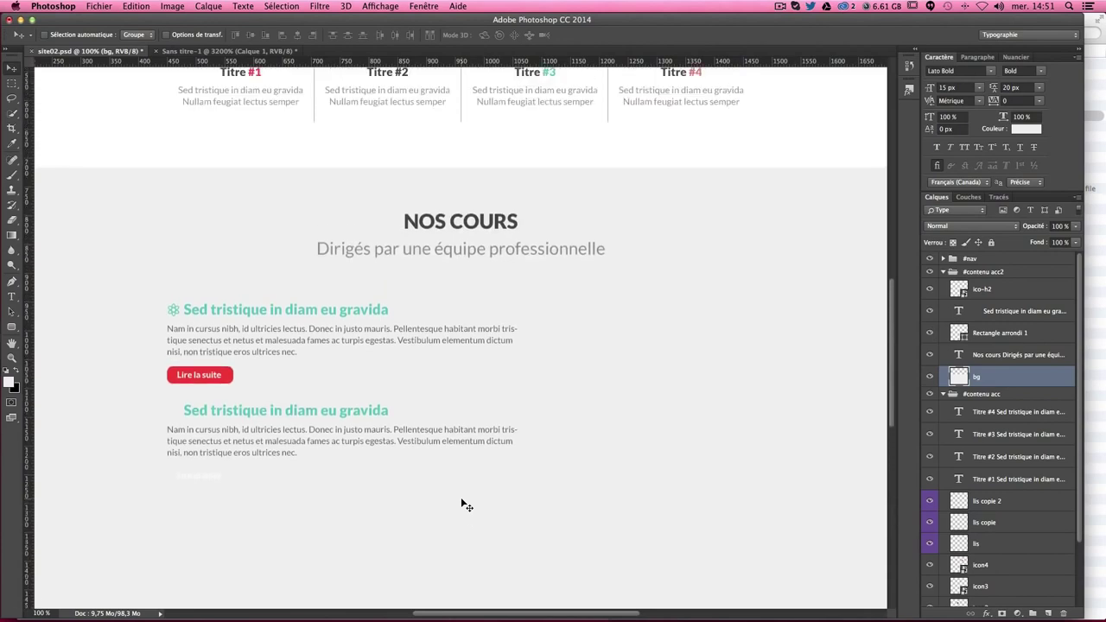
{"action": "scroll", "coordinate": [463, 504], "scroll_direction": "down", "scroll_amount": 1}
{"action": "scroll", "coordinate": [208, 425], "scroll_direction": "down", "scroll_amount": 3}
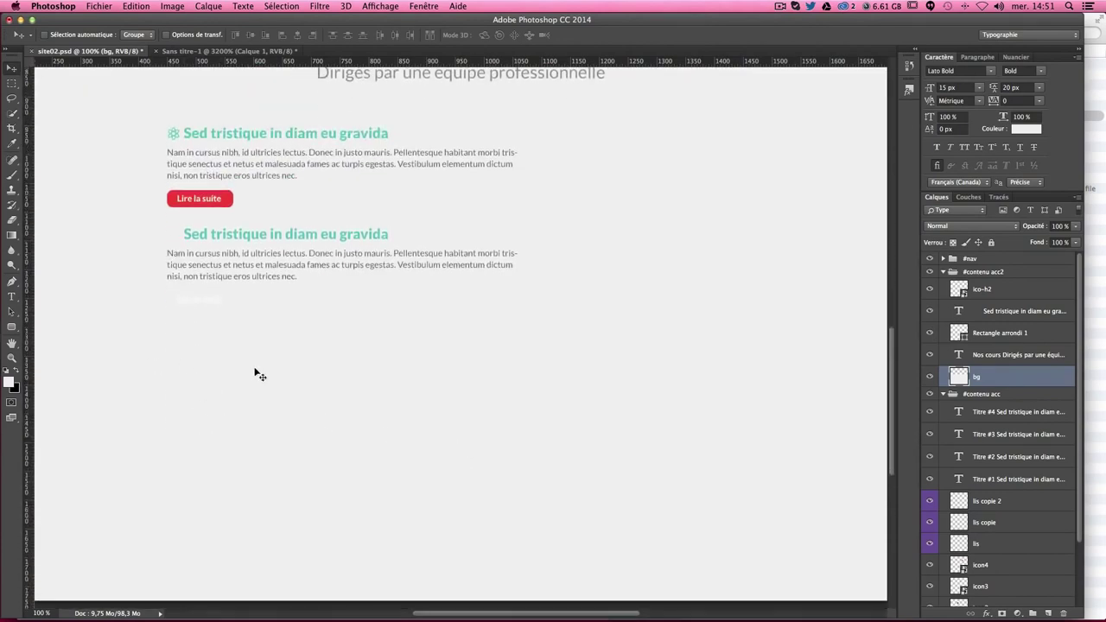
{"action": "scroll", "coordinate": [480, 414], "scroll_direction": "up", "scroll_amount": 1}
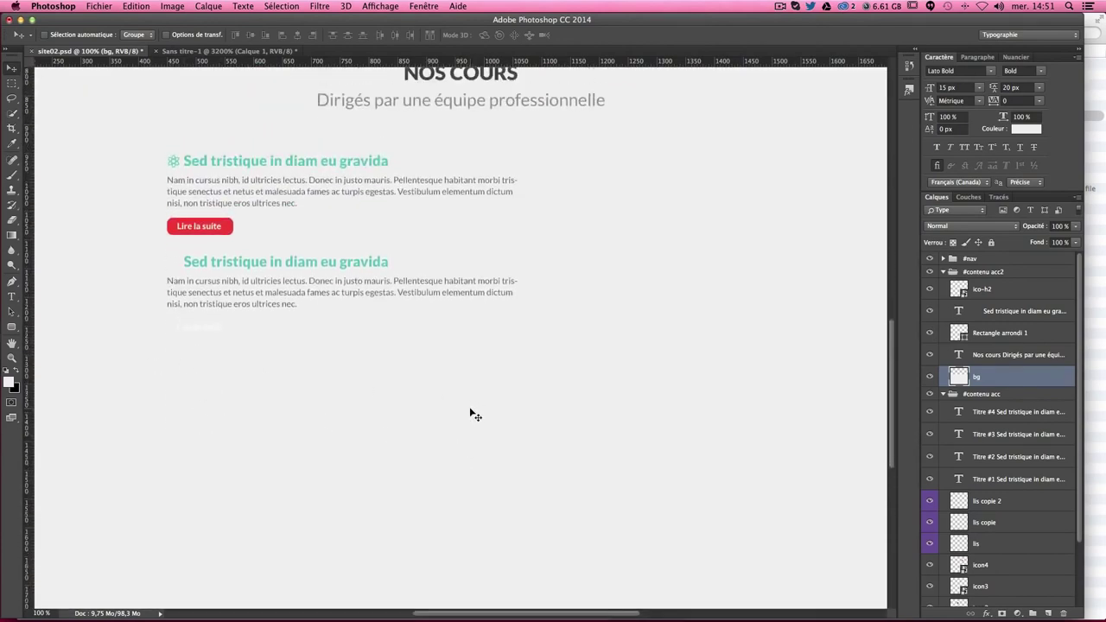
Step: Place a copy of the atom icon beside the second course heading
{"action": "left_click", "coordinate": [985, 297]}
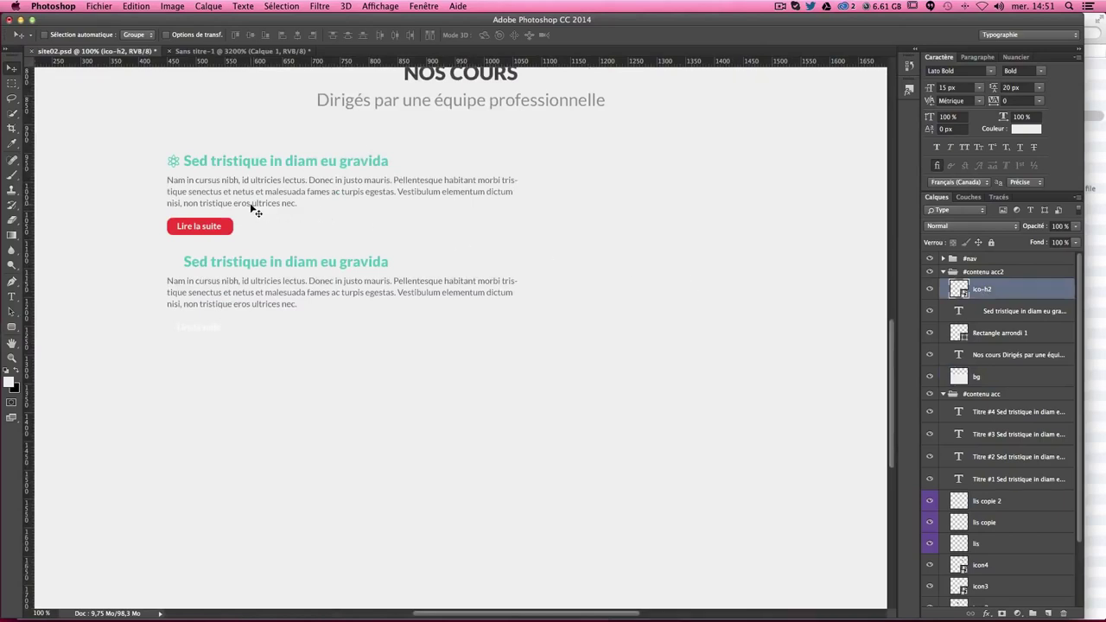
{"action": "left_click_drag", "start_coordinate": [365, 212], "coordinate": [445, 332]}
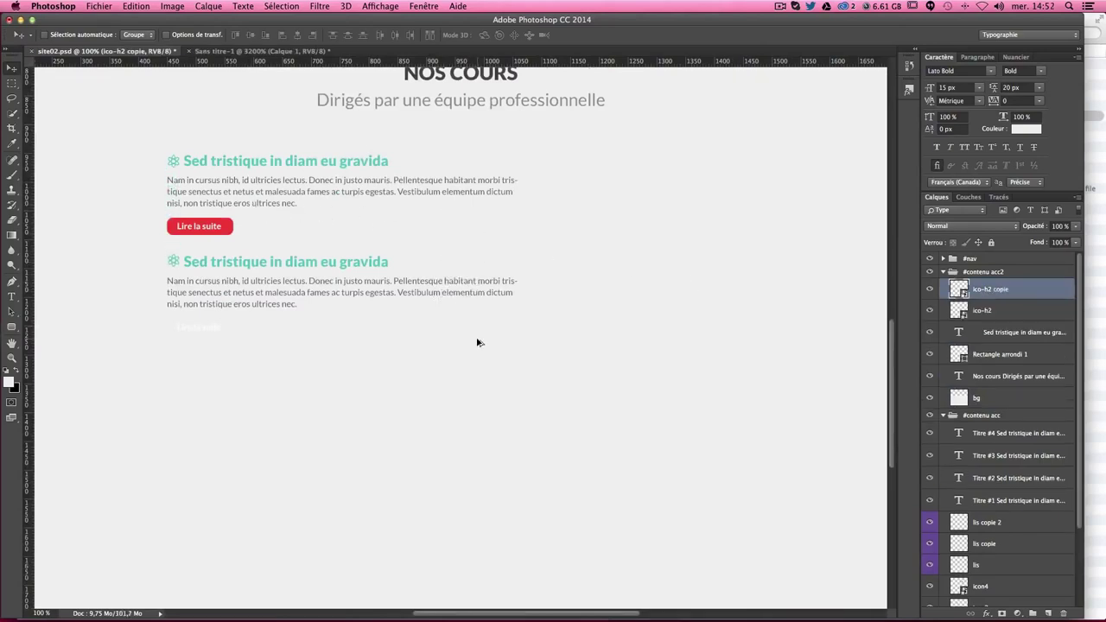
{"action": "key", "text": "Down"}
{"action": "key", "text": "Down"}
Step: Rename the button layer 'boutton lire la suite' and copy it below the second paragraph
{"action": "left_click", "coordinate": [983, 356]}
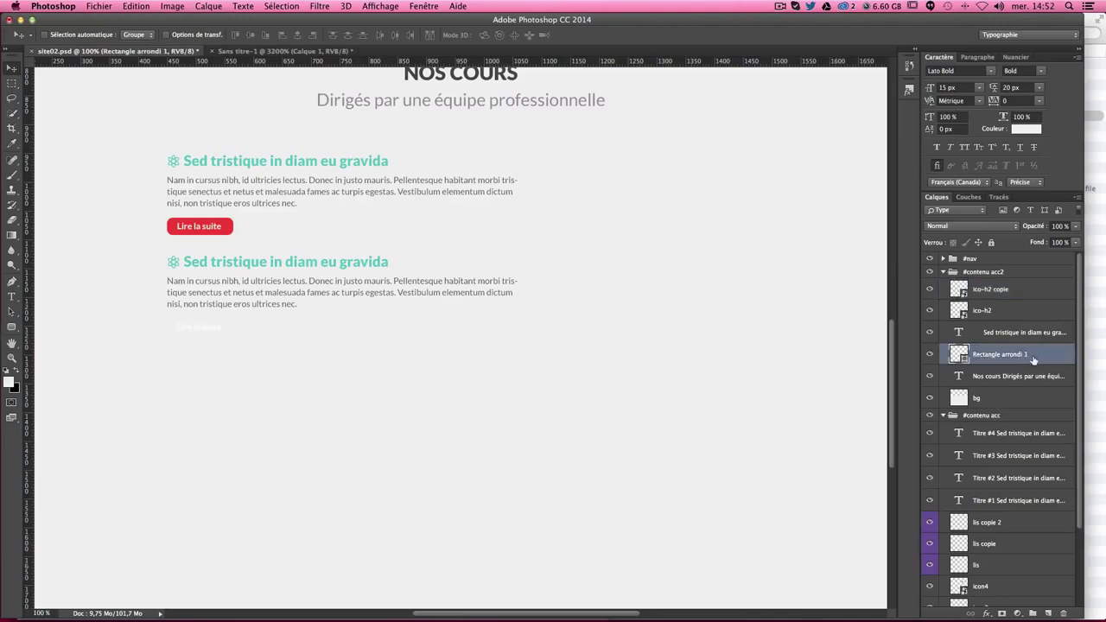
{"action": "double_click", "coordinate": [994, 355]}
{"action": "type", "text": "boutto"}
{"action": "type", "text": "n"}
{"action": "key", "text": "Return"}
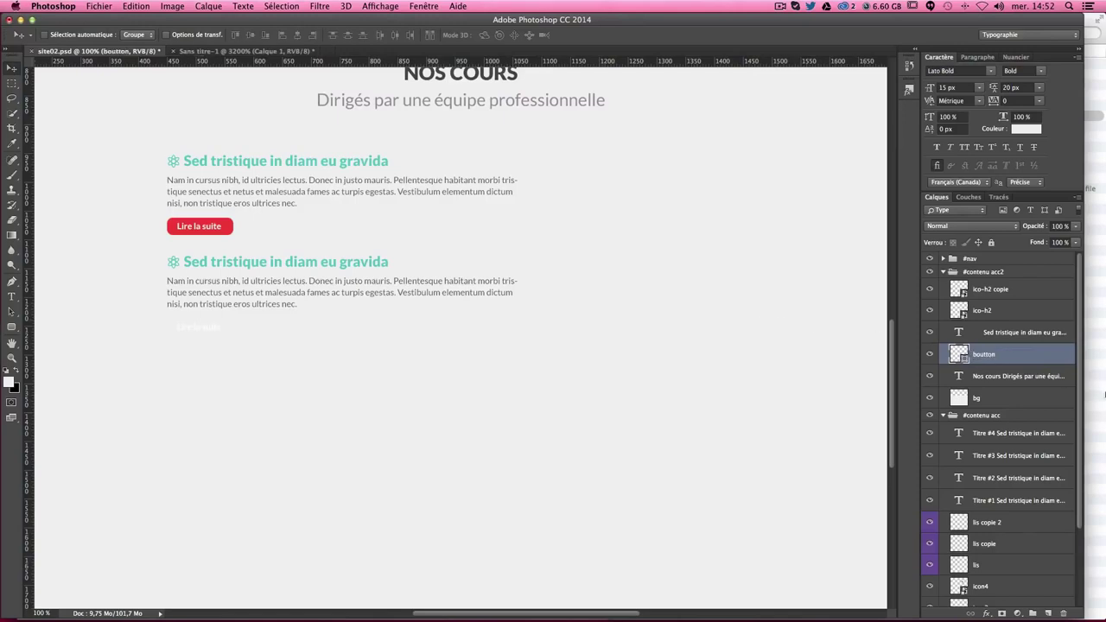
{"action": "double_click", "coordinate": [994, 358]}
{"action": "key", "text": "Right"}
{"action": "type", "text": "lire la suite"}
{"action": "key", "text": "Return"}
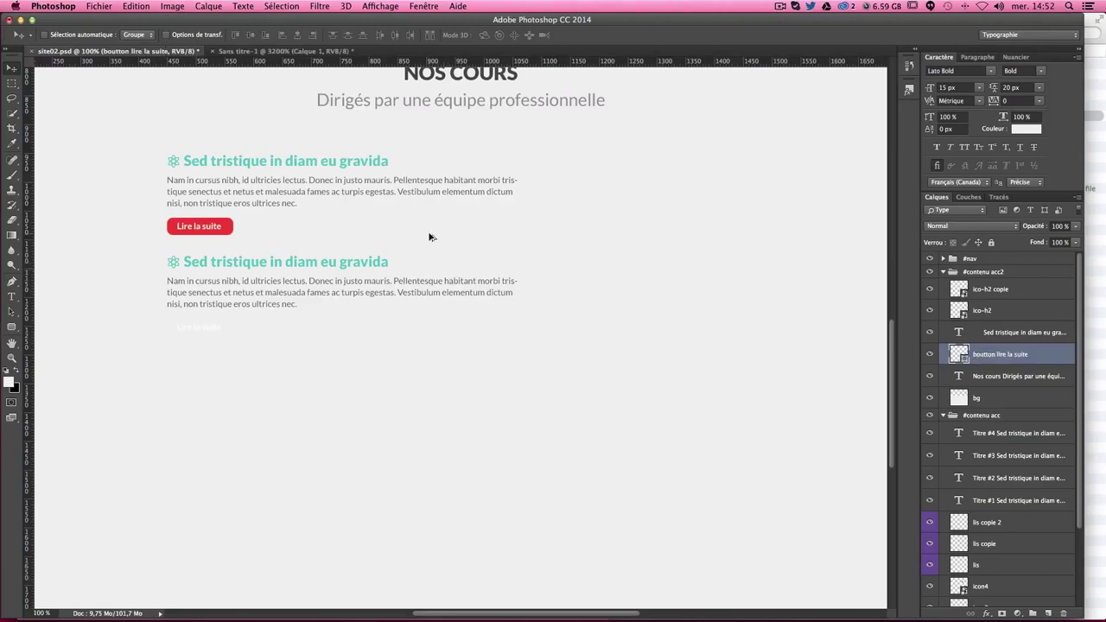
{"action": "left_click_drag", "start_coordinate": [430, 238], "coordinate": [425, 339]}
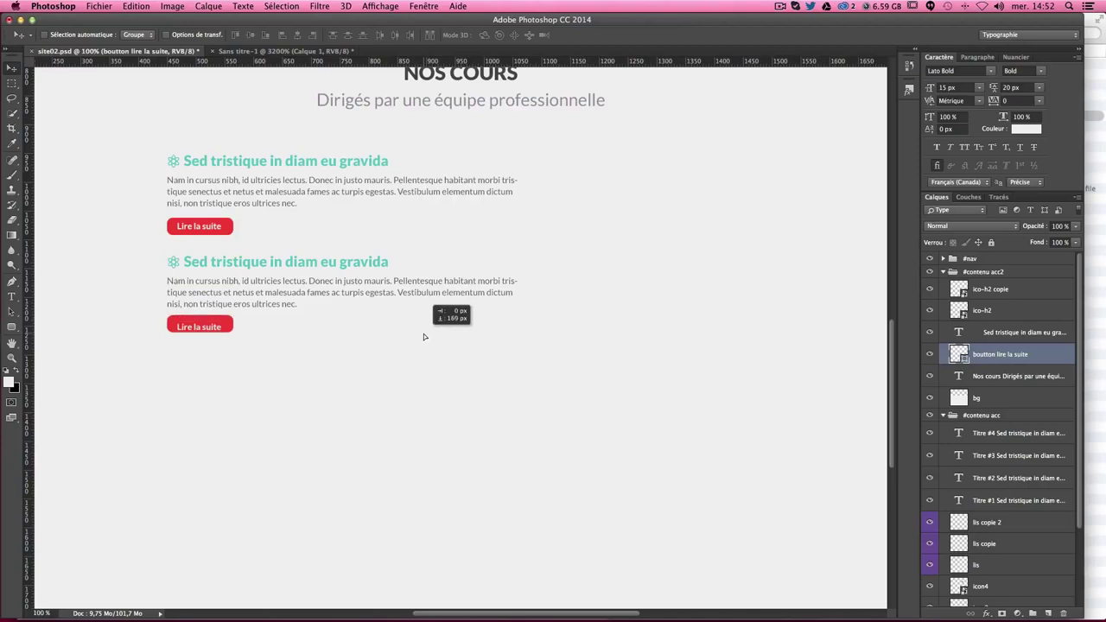
{"action": "key", "text": "Down"}
{"action": "key", "text": "Down"}
{"action": "key", "text": "Down"}
{"action": "key", "text": "Down"}
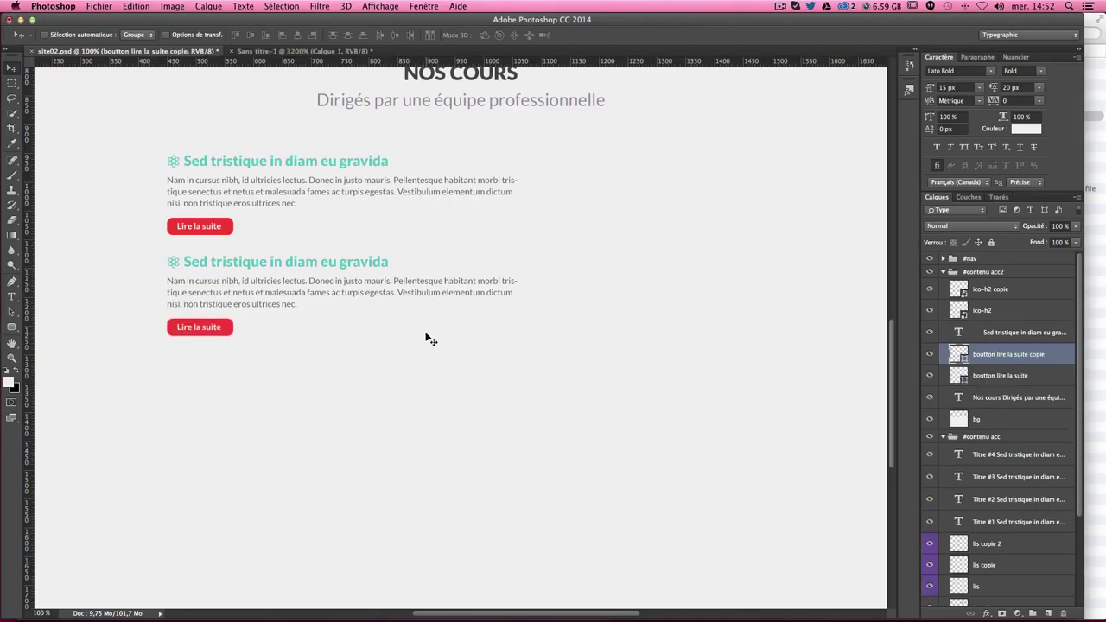
Step: Enlarge the text box and paste a third course heading and paragraph below the second
{"action": "key", "text": "Up"}
{"action": "left_click", "coordinate": [11, 296]}
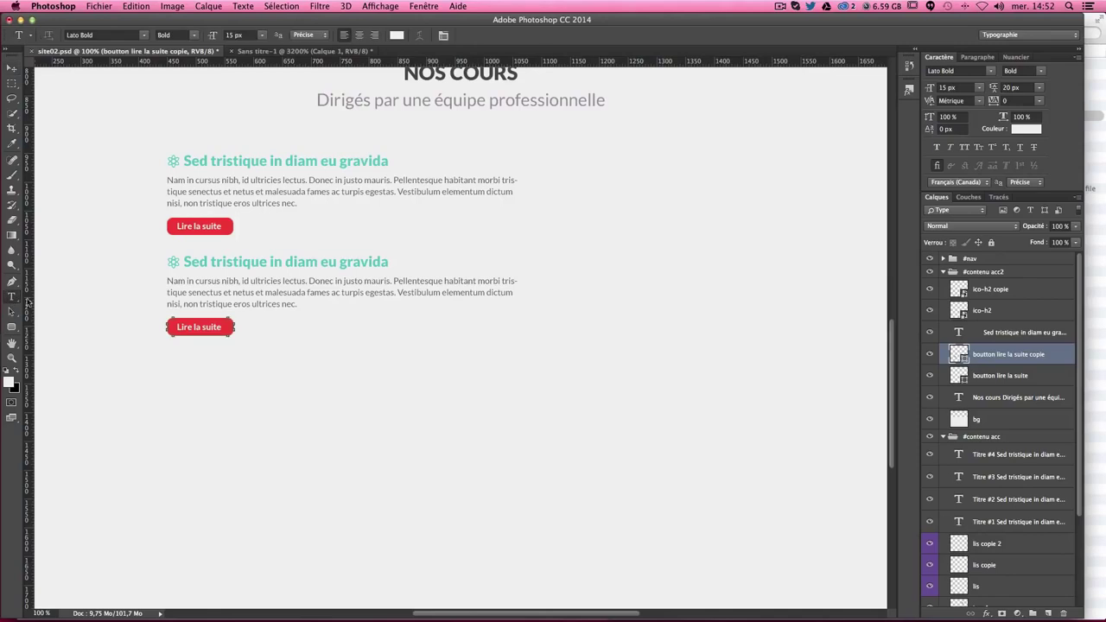
{"action": "left_click", "coordinate": [278, 282]}
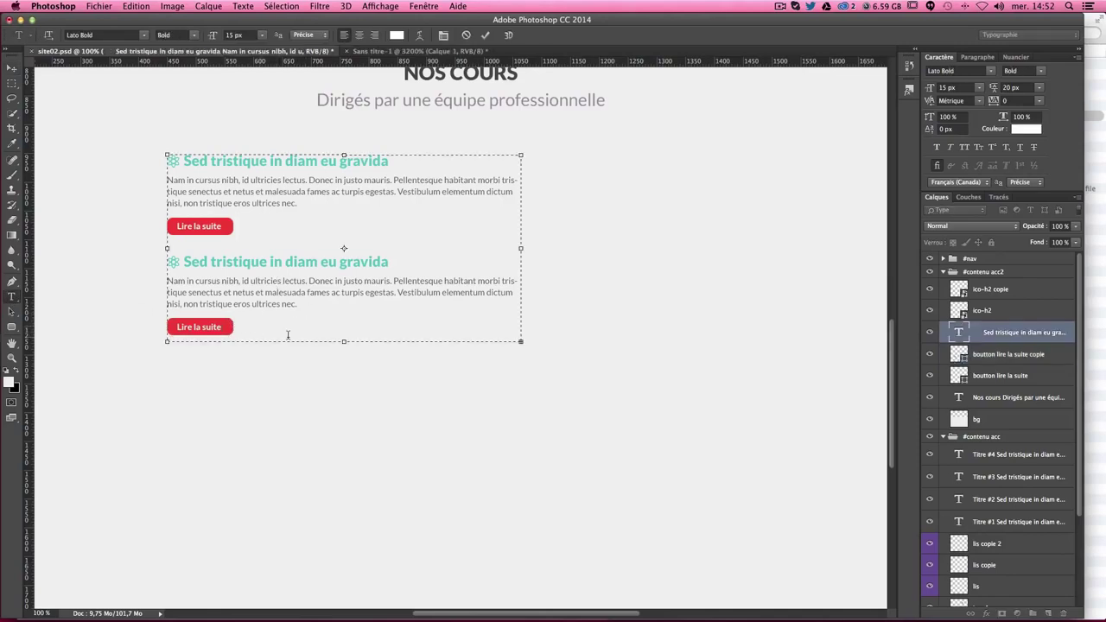
{"action": "left_click_drag", "start_coordinate": [347, 347], "coordinate": [344, 462]}
{"action": "key", "text": "ctrl+a"}
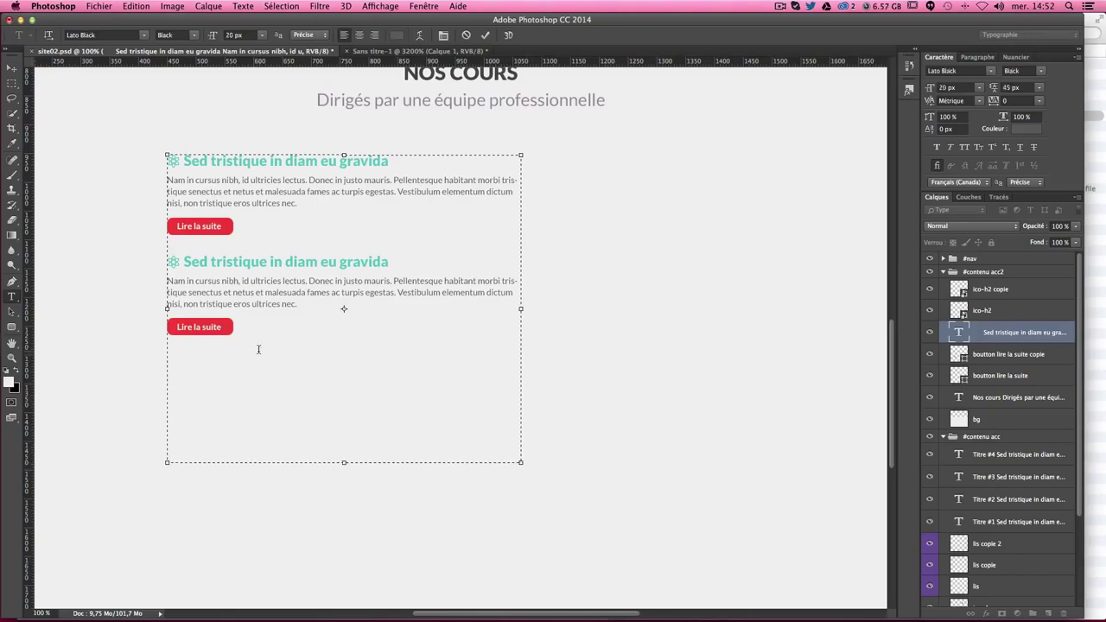
{"action": "left_click", "coordinate": [255, 331]}
{"action": "key", "text": "ctrl+v"}
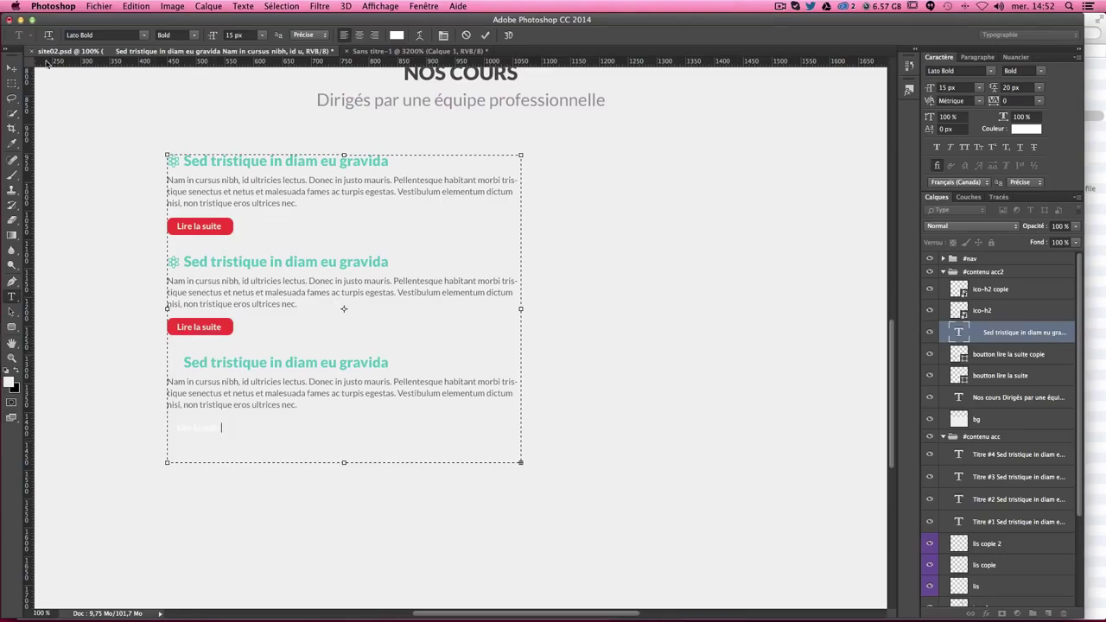
{"action": "left_click", "coordinate": [12, 68]}
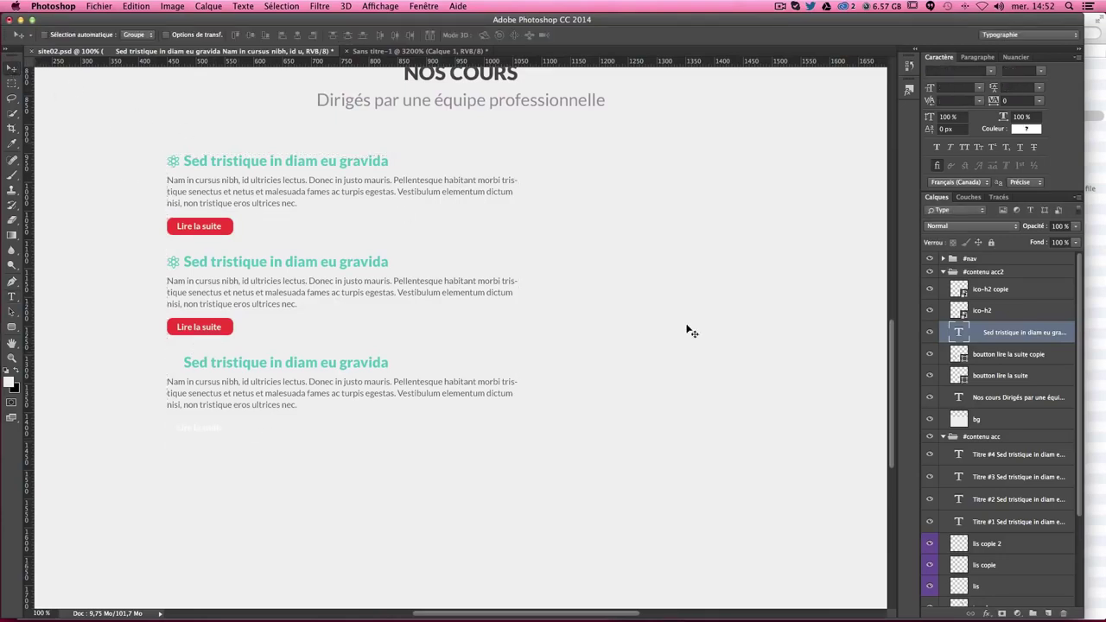
{"action": "left_click", "coordinate": [994, 290]}
Step: Copy the atom icon and red Lire la suite button beside the third course entry
{"action": "left_click_drag", "start_coordinate": [513, 317], "coordinate": [524, 446]}
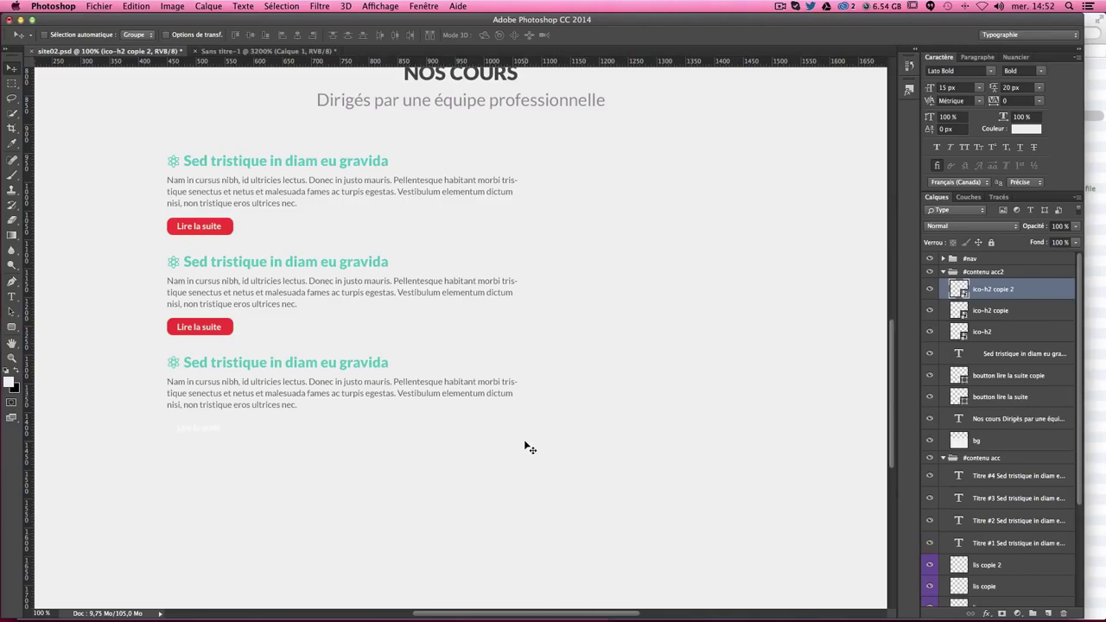
{"action": "left_click", "coordinate": [1003, 377]}
{"action": "left_click_drag", "start_coordinate": [521, 298], "coordinate": [518, 400]}
{"action": "key", "text": "Up"}
{"action": "key", "text": "Up"}
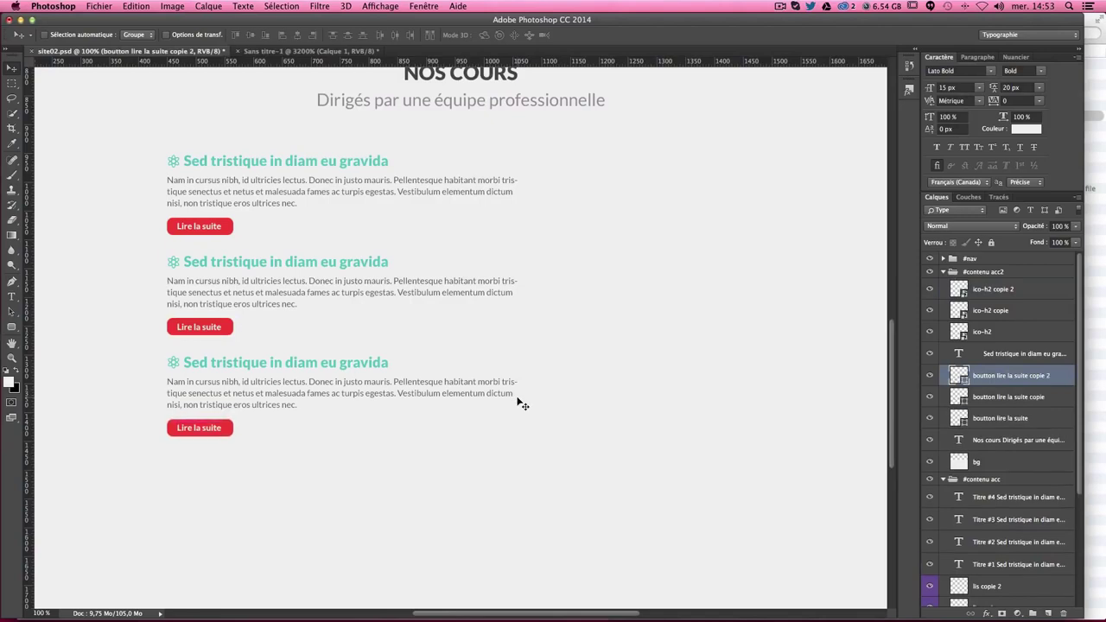
{"action": "key", "text": "Up"}
{"action": "key", "text": "Down"}
{"action": "key", "text": "Up"}
Step: Drag the iMac image ecran.png from the image folder onto the canvas
{"action": "scroll", "coordinate": [547, 385], "scroll_direction": "up", "scroll_amount": 2}
{"action": "scroll", "coordinate": [548, 388], "scroll_direction": "up", "scroll_amount": 3}
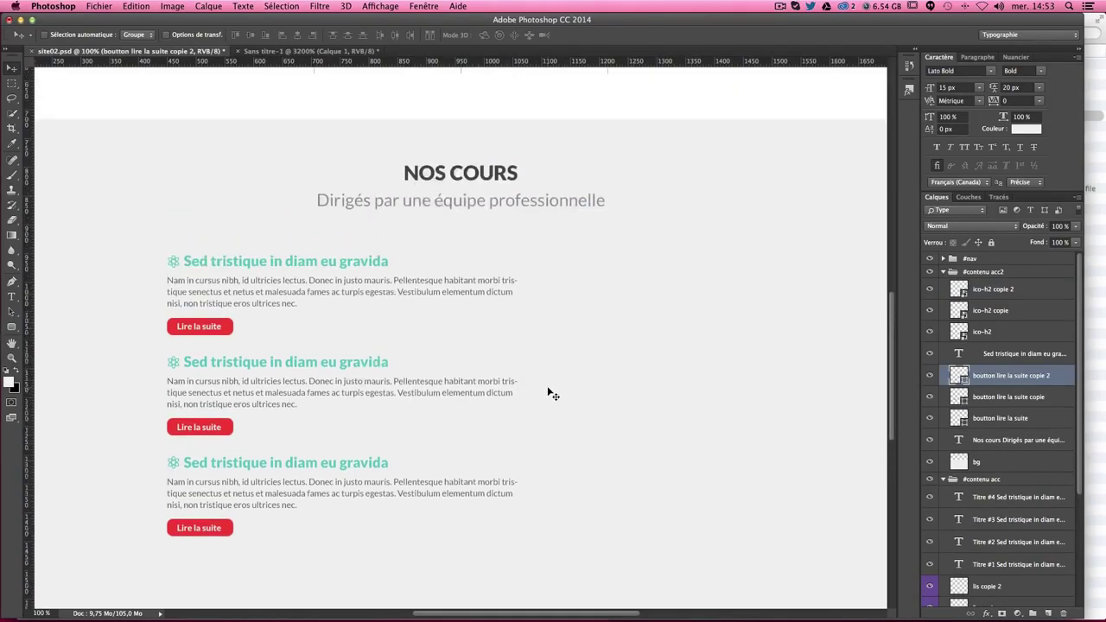
{"action": "scroll", "coordinate": [548, 397], "scroll_direction": "up", "scroll_amount": 1}
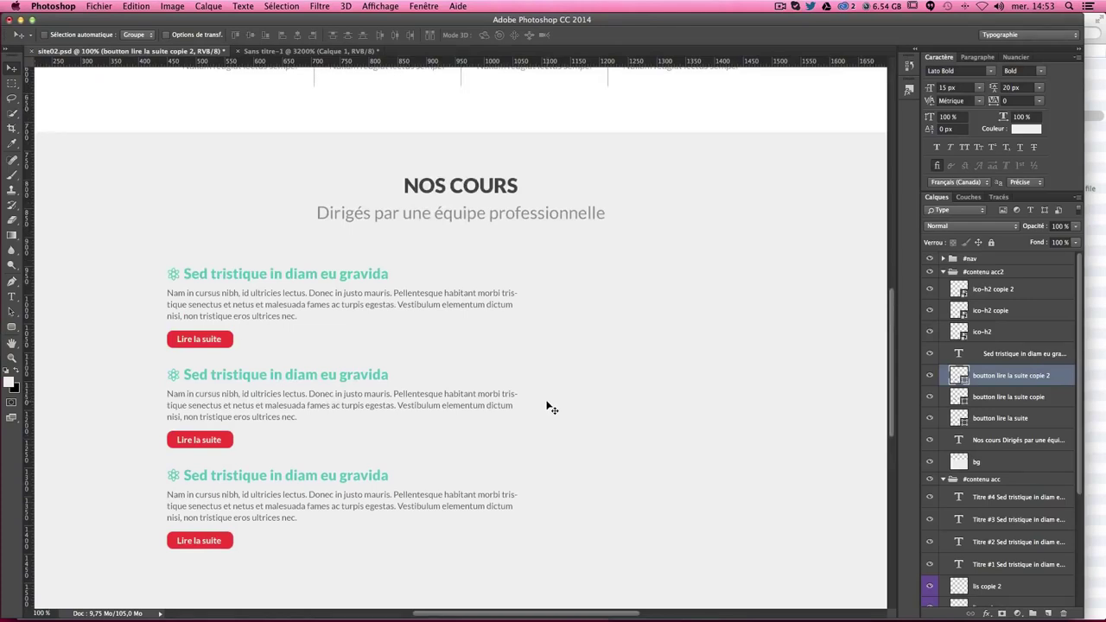
{"action": "scroll", "coordinate": [548, 407], "scroll_direction": "down", "scroll_amount": 1}
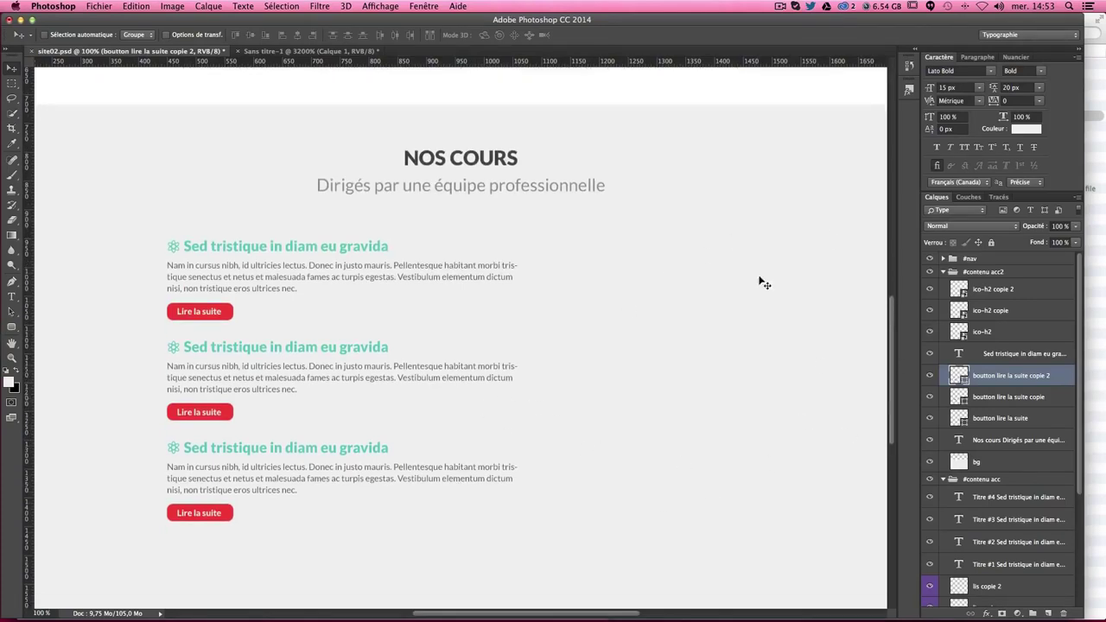
{"action": "left_click", "coordinate": [1095, 288]}
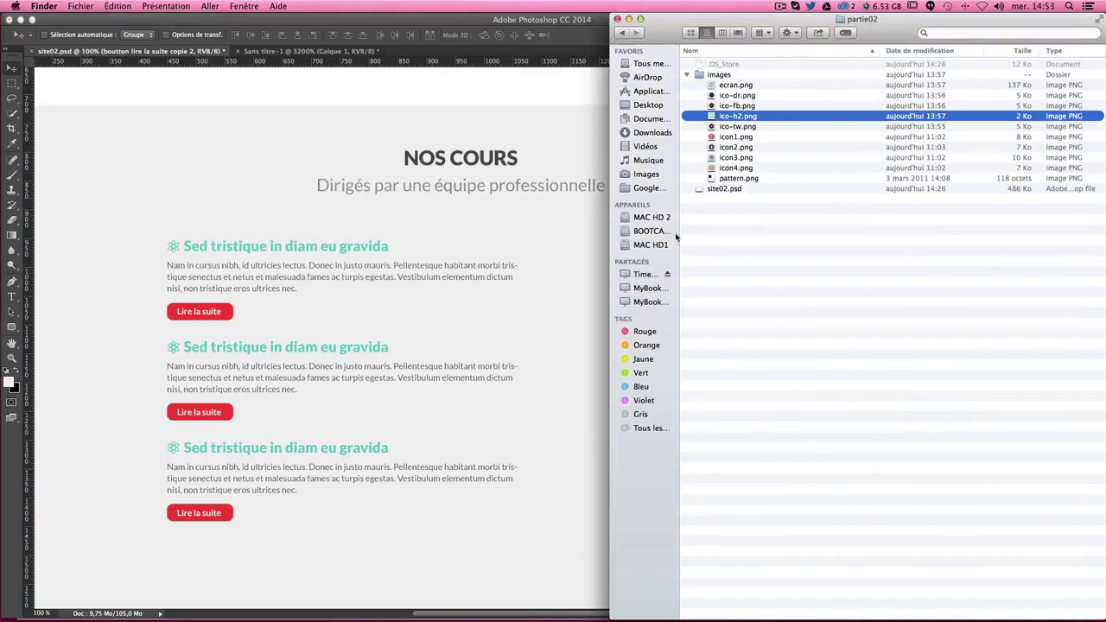
{"action": "left_click", "coordinate": [738, 85]}
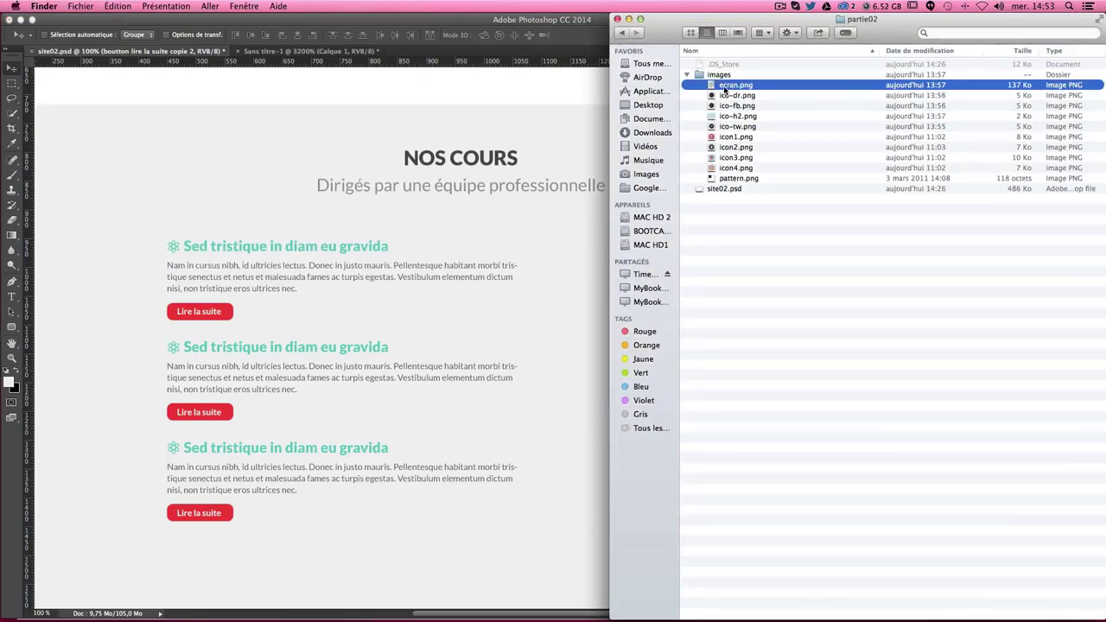
{"action": "left_click_drag", "start_coordinate": [726, 86], "coordinate": [552, 378]}
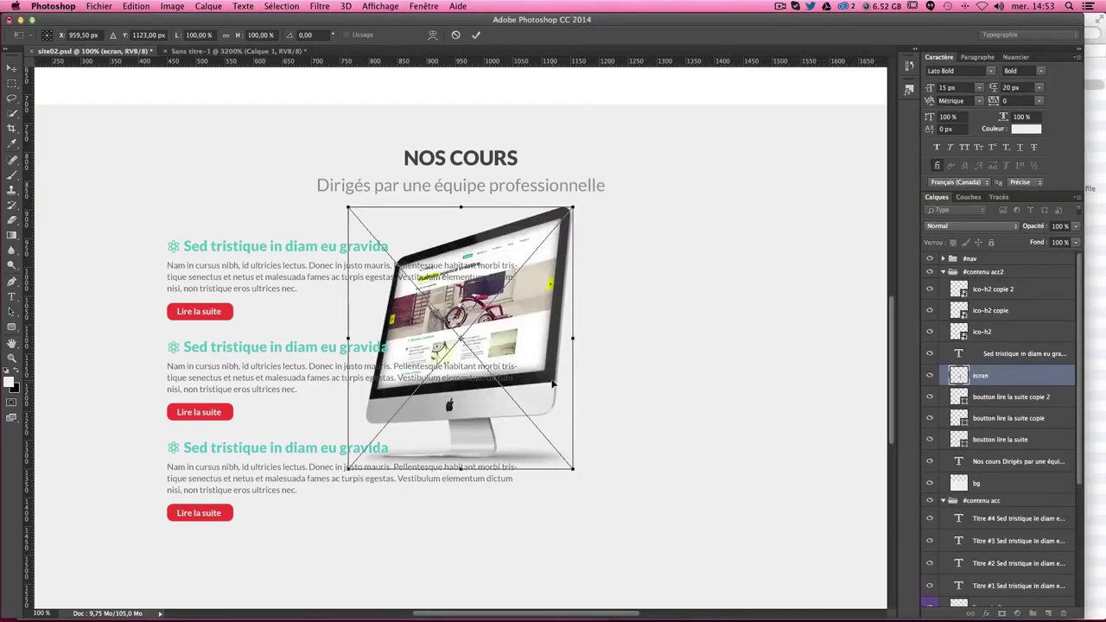
Step: Position the ecran iMac image right of the three course blurbs, aligned to the column guides
{"action": "key", "text": "Return"}
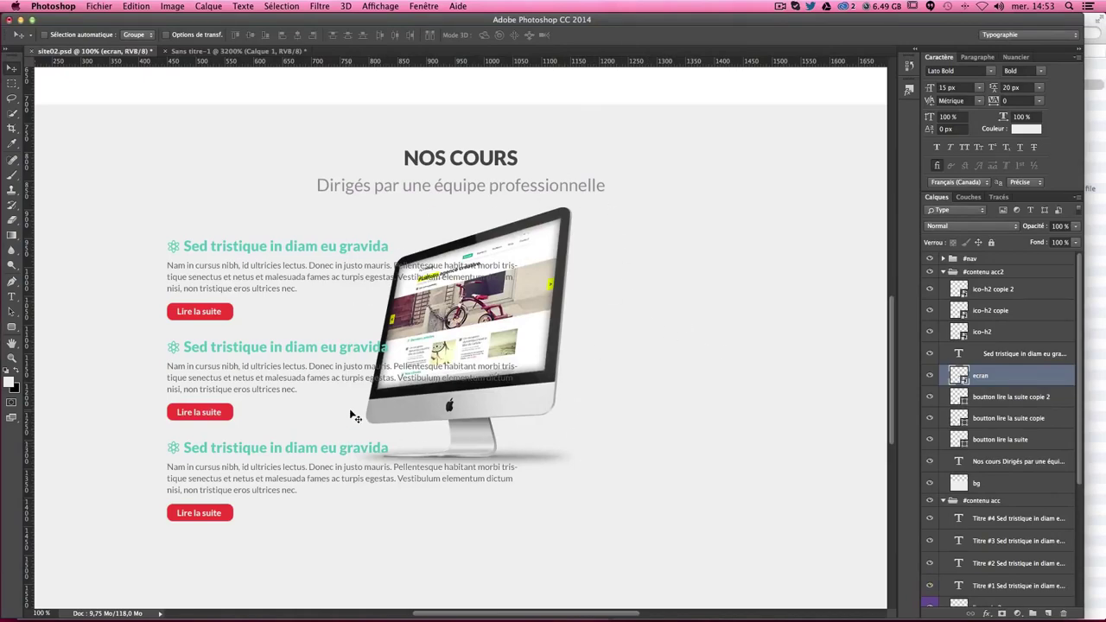
{"action": "left_click_drag", "start_coordinate": [519, 325], "coordinate": [730, 336]}
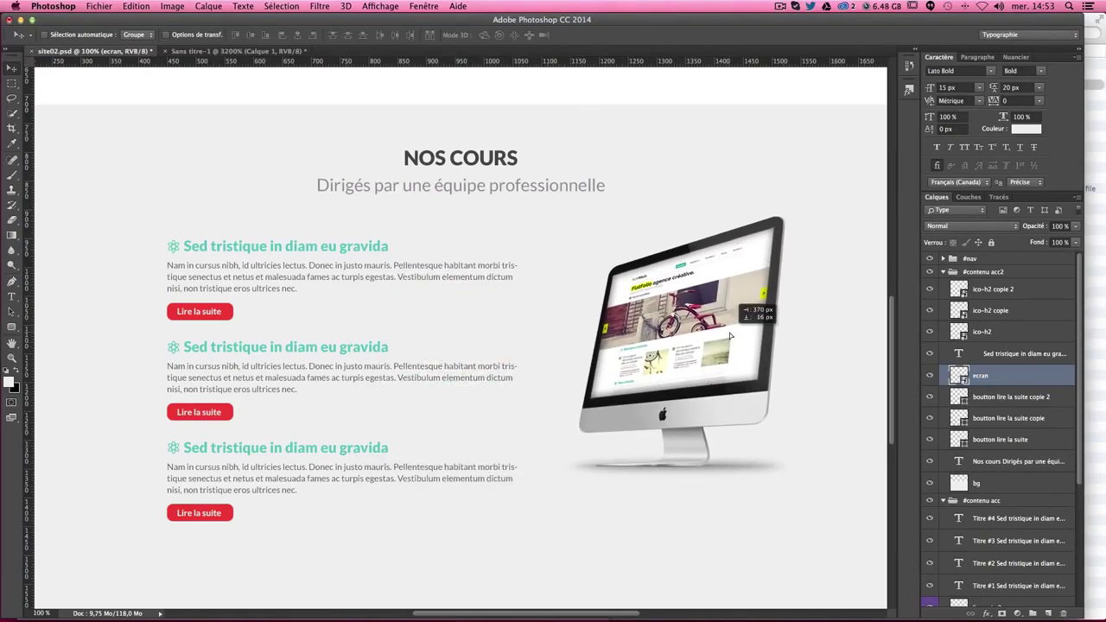
{"action": "key", "text": "ctrl+minus"}
{"action": "mouse_move", "coordinate": [730, 336]}
{"action": "left_mouse_down"}
{"action": "mouse_move", "coordinate": [525, 311]}
{"action": "mouse_move", "coordinate": [630, 321]}
{"action": "left_mouse_up"}
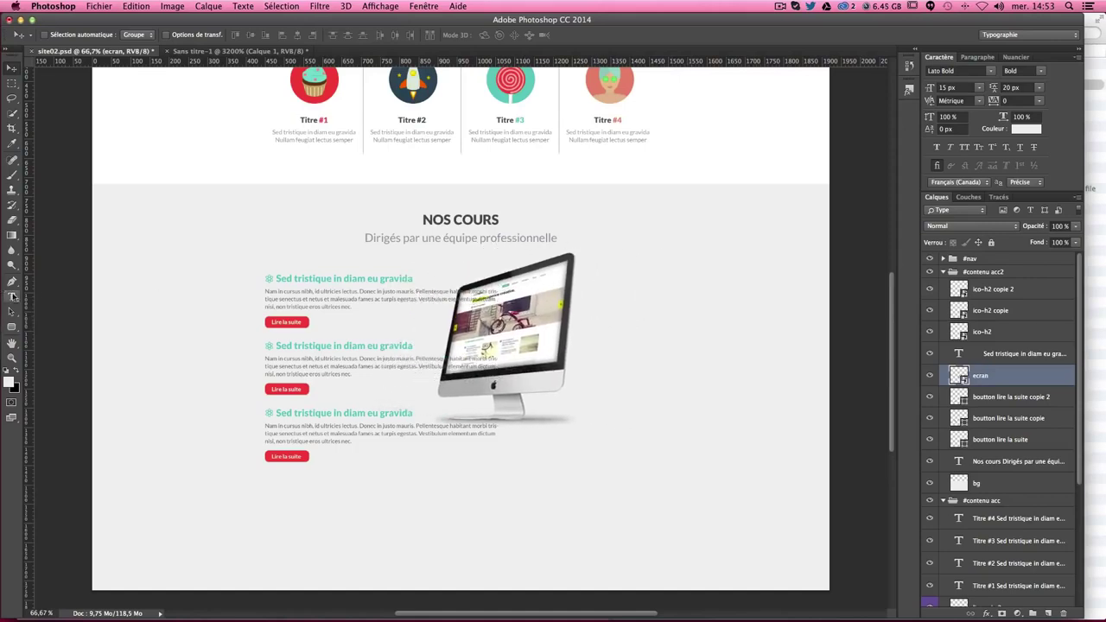
{"action": "left_click_drag", "start_coordinate": [605, 289], "coordinate": [545, 273]}
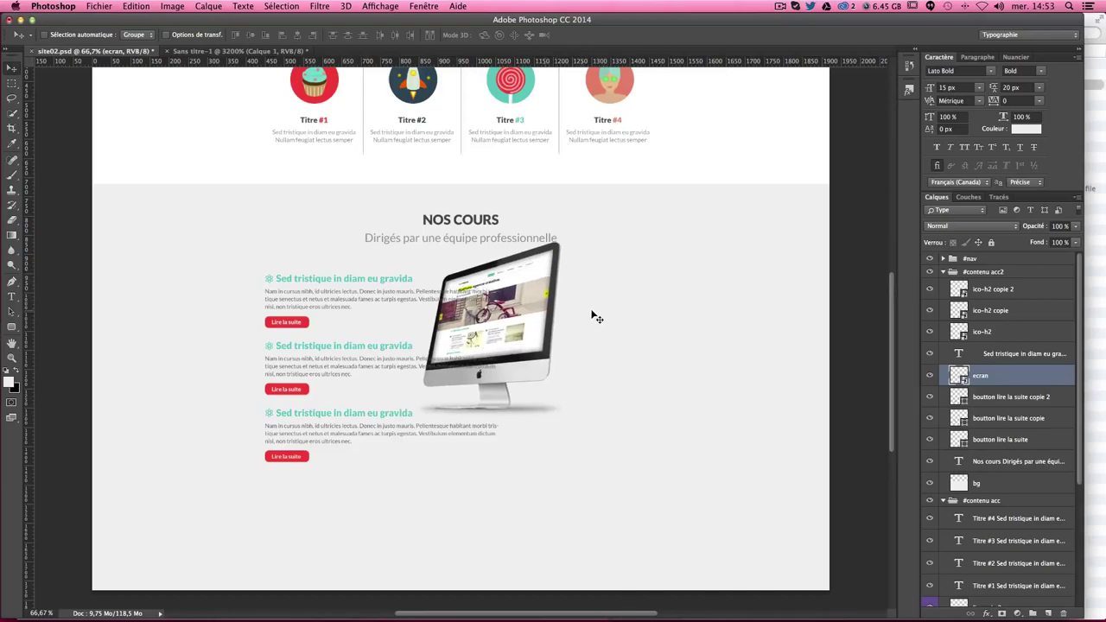
{"action": "key", "text": "ctrl+semicolon"}
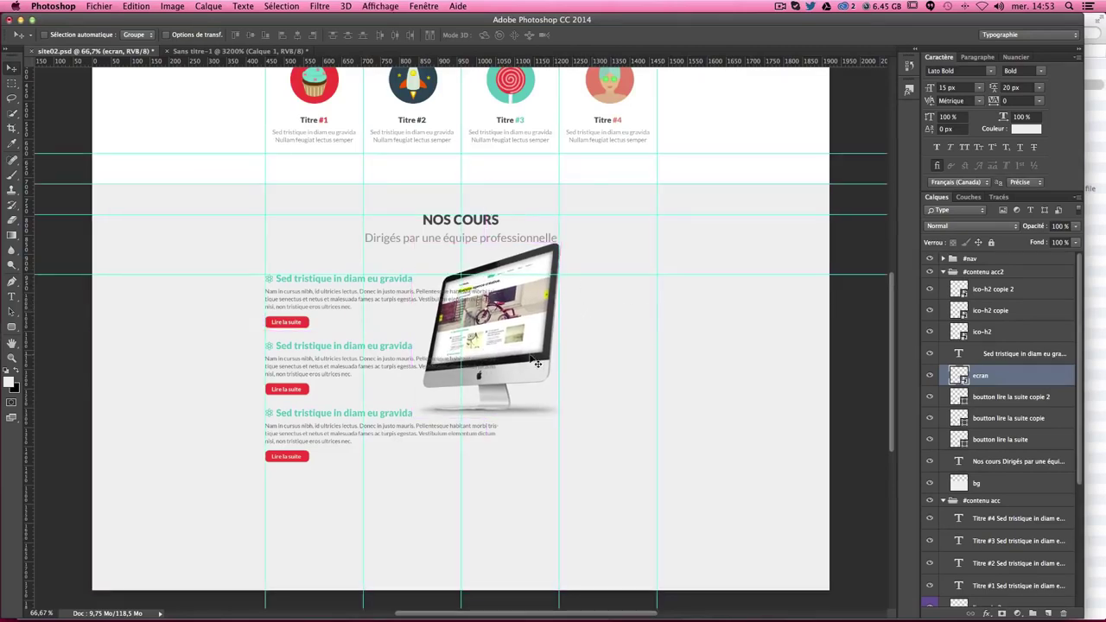
{"action": "left_click_drag", "start_coordinate": [529, 354], "coordinate": [629, 364]}
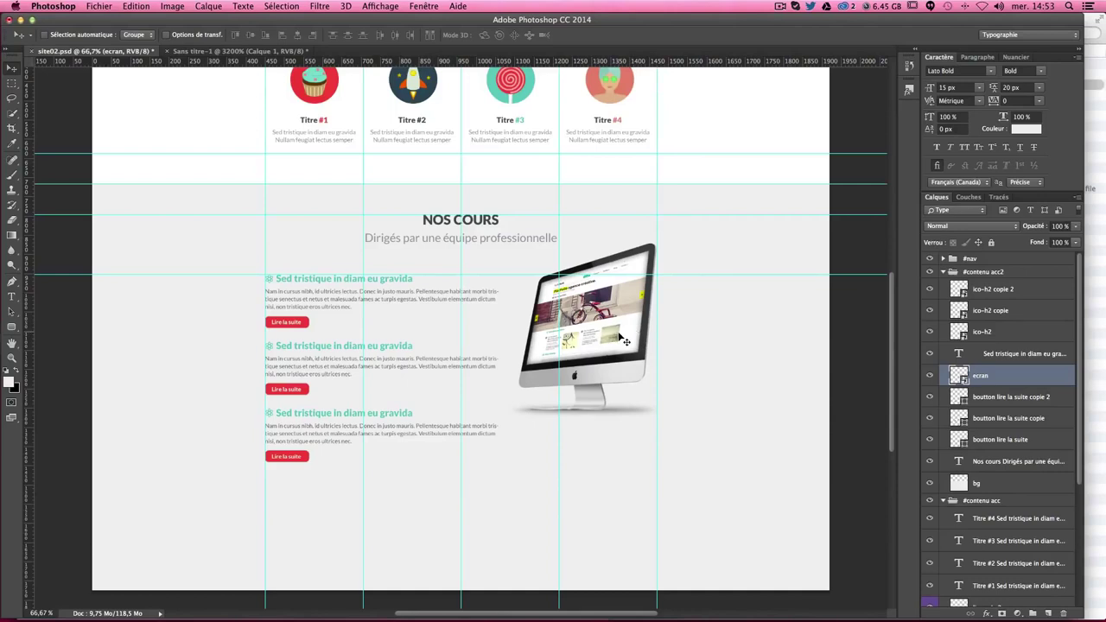
{"action": "left_click_drag", "start_coordinate": [616, 334], "coordinate": [619, 347]}
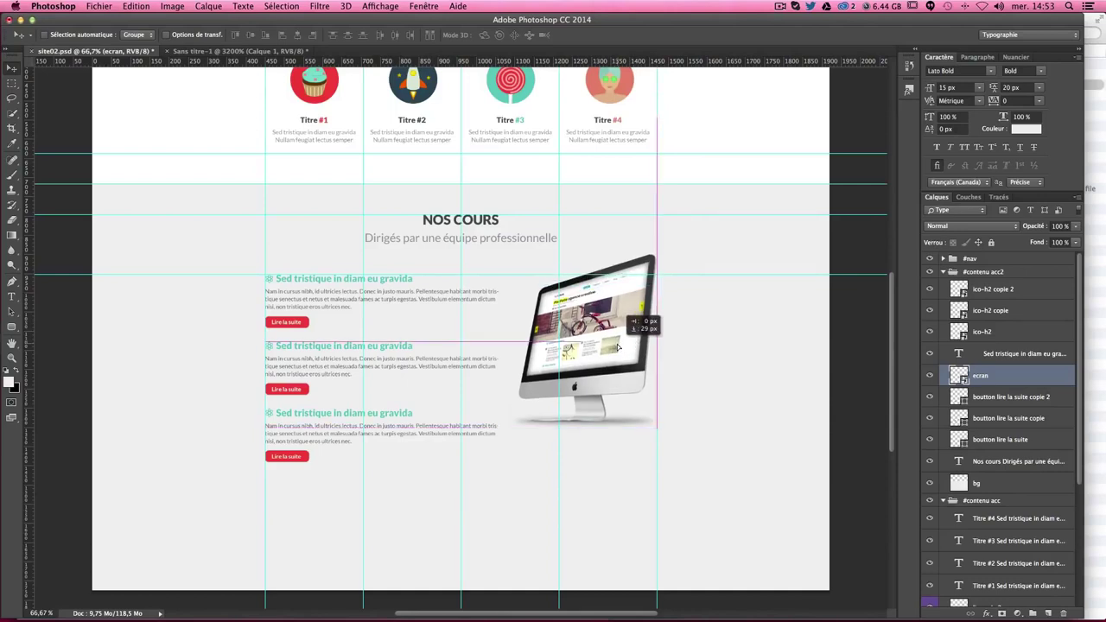
{"action": "left_click_drag", "start_coordinate": [618, 347], "coordinate": [617, 353]}
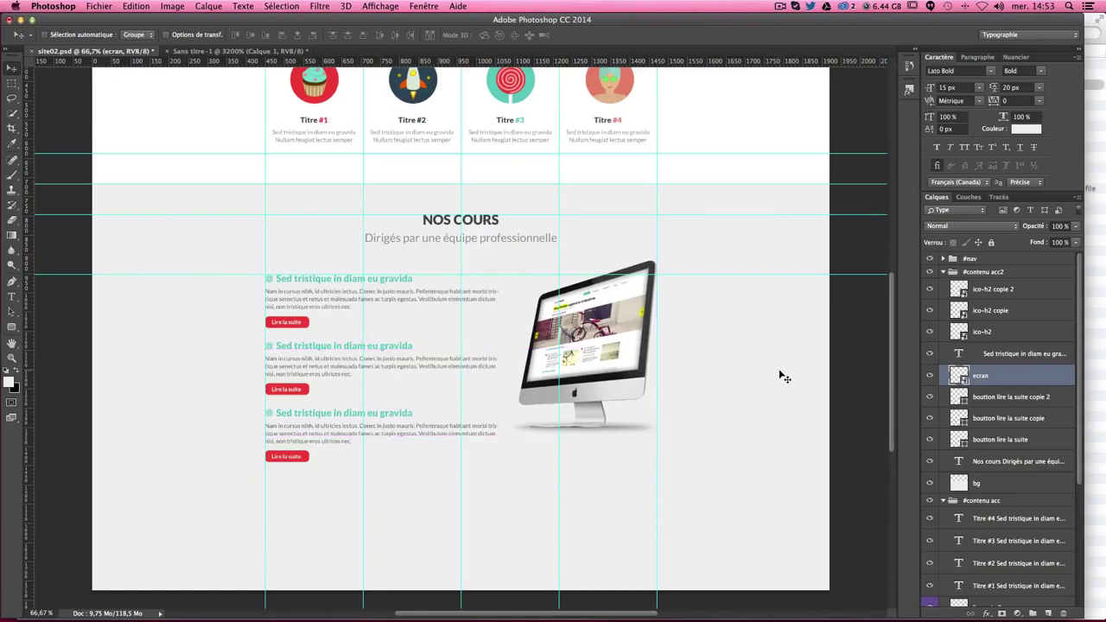
{"action": "left_click", "coordinate": [11, 84]}
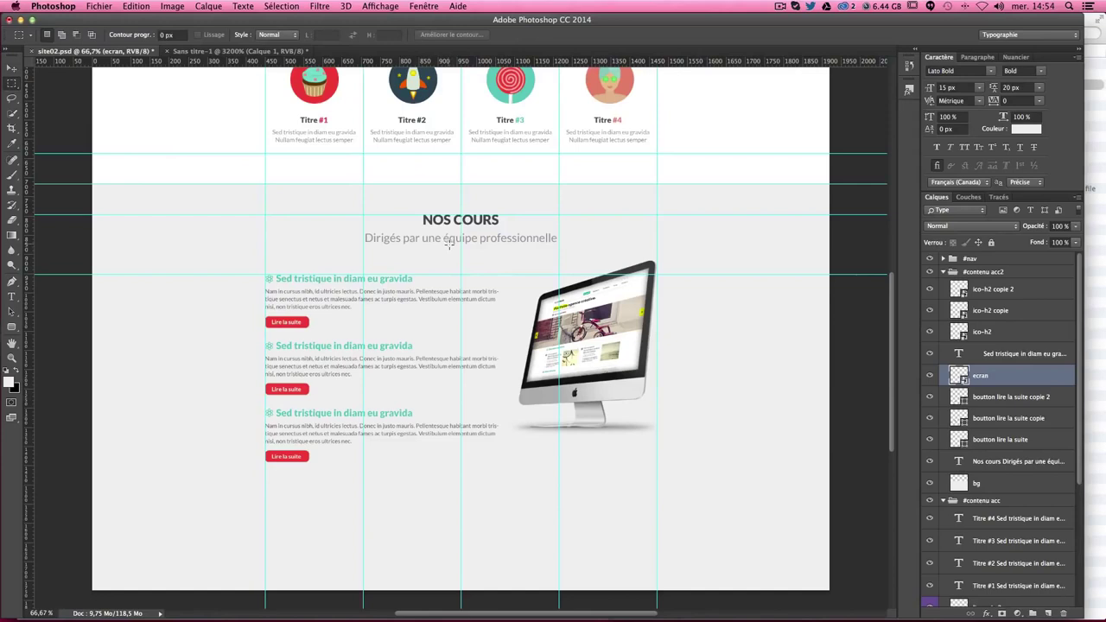
{"action": "mouse_move", "coordinate": [449, 245]}
{"action": "left_mouse_down"}
{"action": "mouse_move", "coordinate": [459, 271]}
{"action": "mouse_move", "coordinate": [452, 257]}
{"action": "left_mouse_up"}
{"action": "left_click", "coordinate": [452, 256]}
{"action": "key", "text": "super+semicolon"}
{"action": "scroll", "coordinate": [591, 391], "scroll_direction": "up", "scroll_amount": 3}
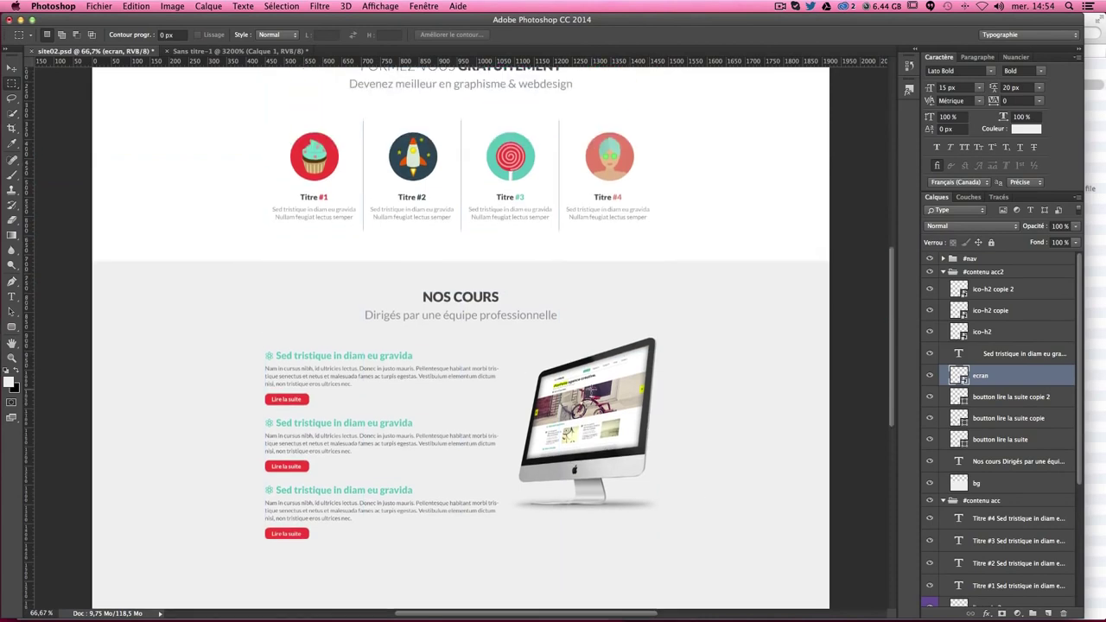
{"action": "left_click", "coordinate": [11, 68]}
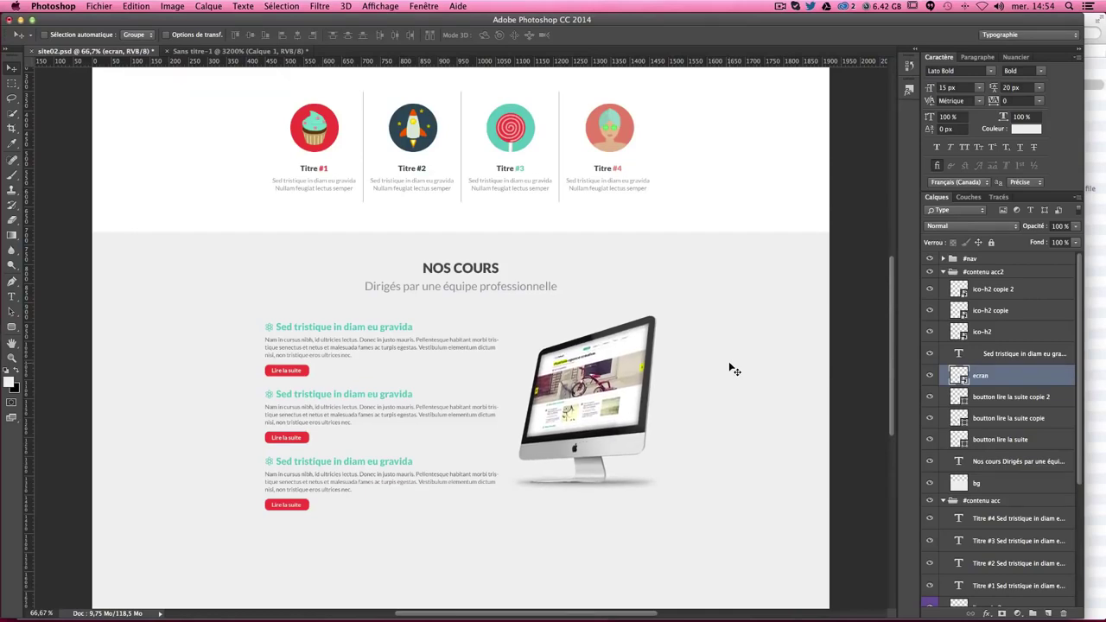
{"action": "key", "text": "ctrl+plus"}
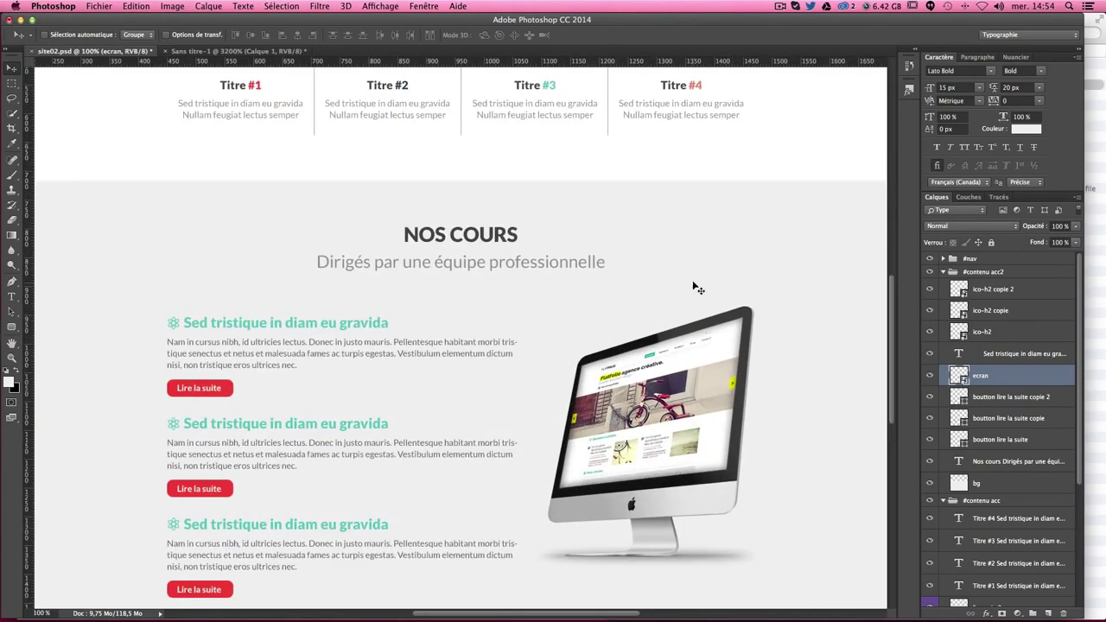
{"action": "scroll", "coordinate": [695, 281], "scroll_direction": "down", "scroll_amount": 2}
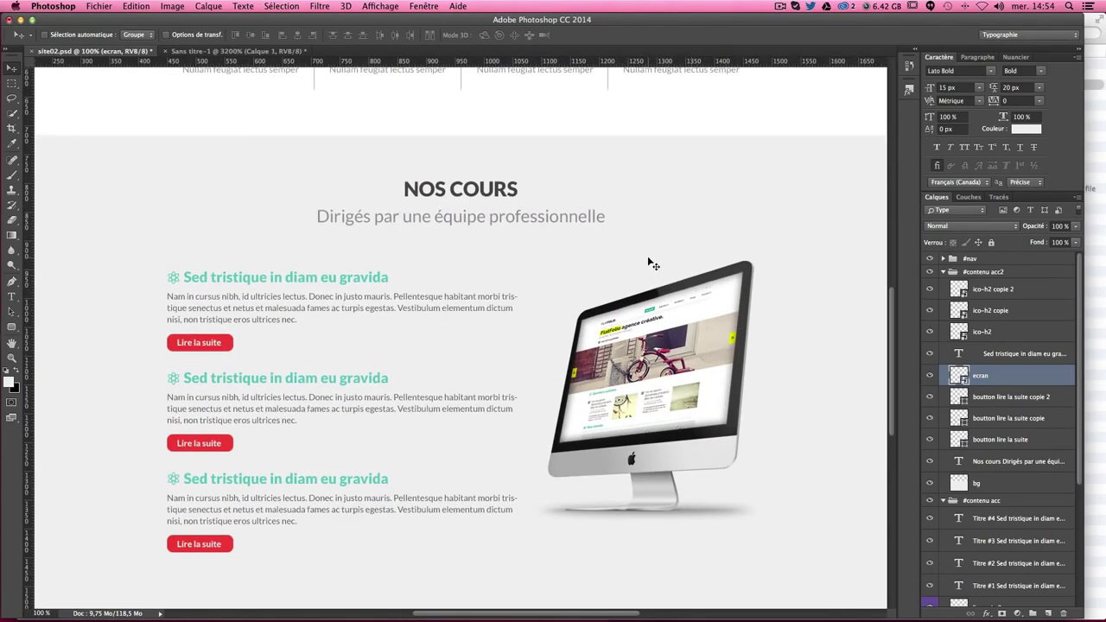
{"action": "scroll", "coordinate": [651, 265], "scroll_direction": "down", "scroll_amount": 1}
{"action": "scroll", "coordinate": [647, 264], "scroll_direction": "down", "scroll_amount": 4}
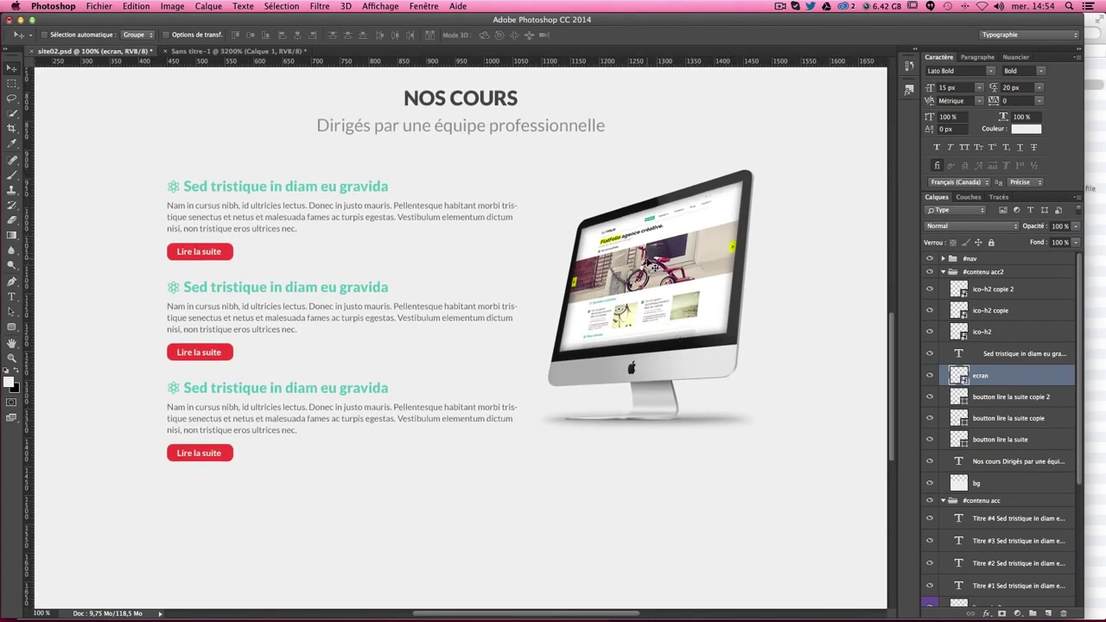
{"action": "key", "text": "ctrl+semicolon"}
{"action": "scroll", "coordinate": [484, 365], "scroll_direction": "down", "scroll_amount": 4}
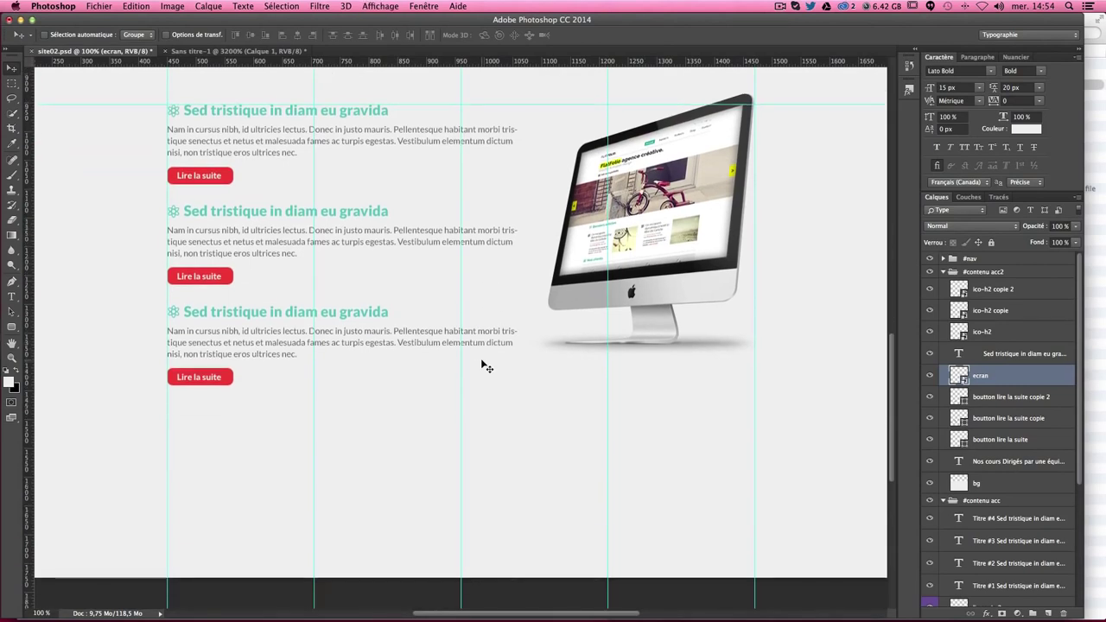
Step: Add a horizontal guide at about Y 1491.9 px below the third Lire la suite button
{"action": "left_click", "coordinate": [11, 84]}
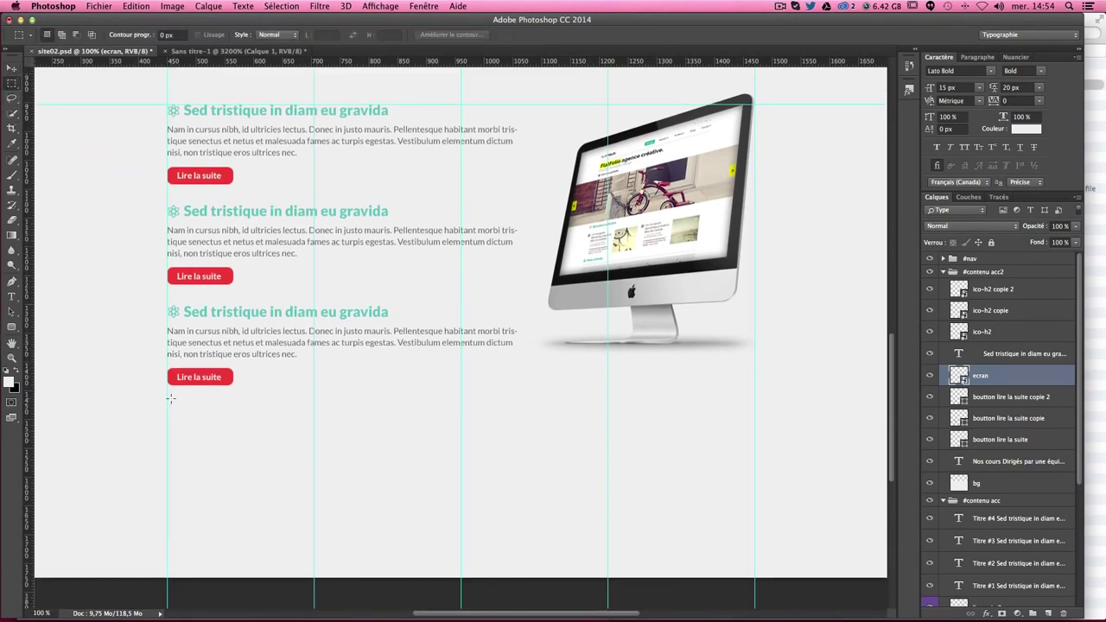
{"action": "left_click_drag", "start_coordinate": [166, 386], "coordinate": [199, 431]}
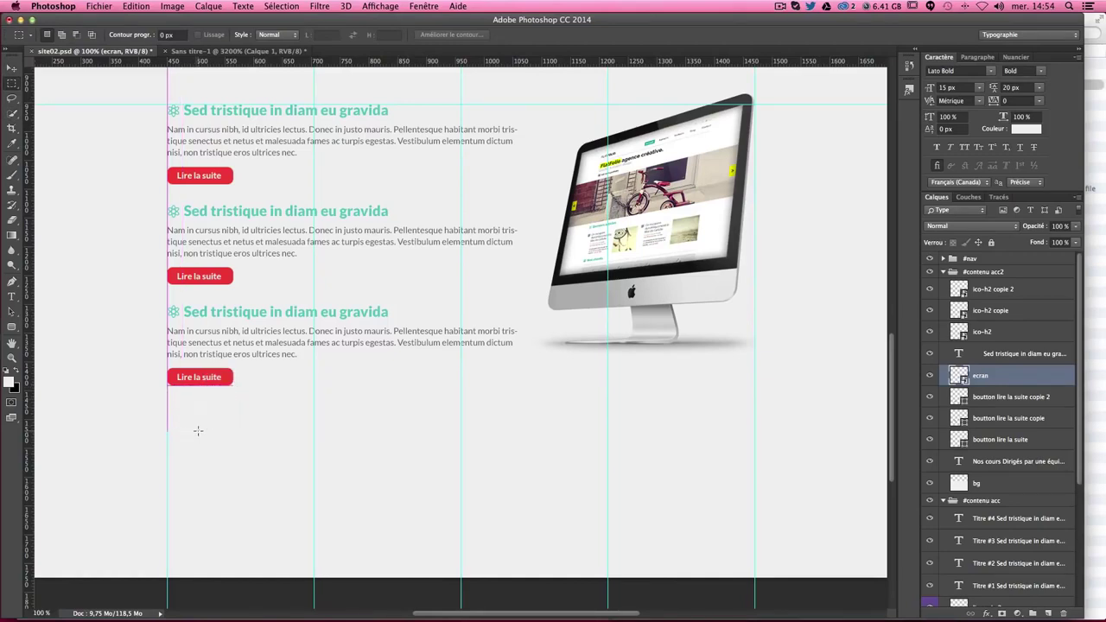
{"action": "left_click_drag", "start_coordinate": [294, 60], "coordinate": [256, 431]}
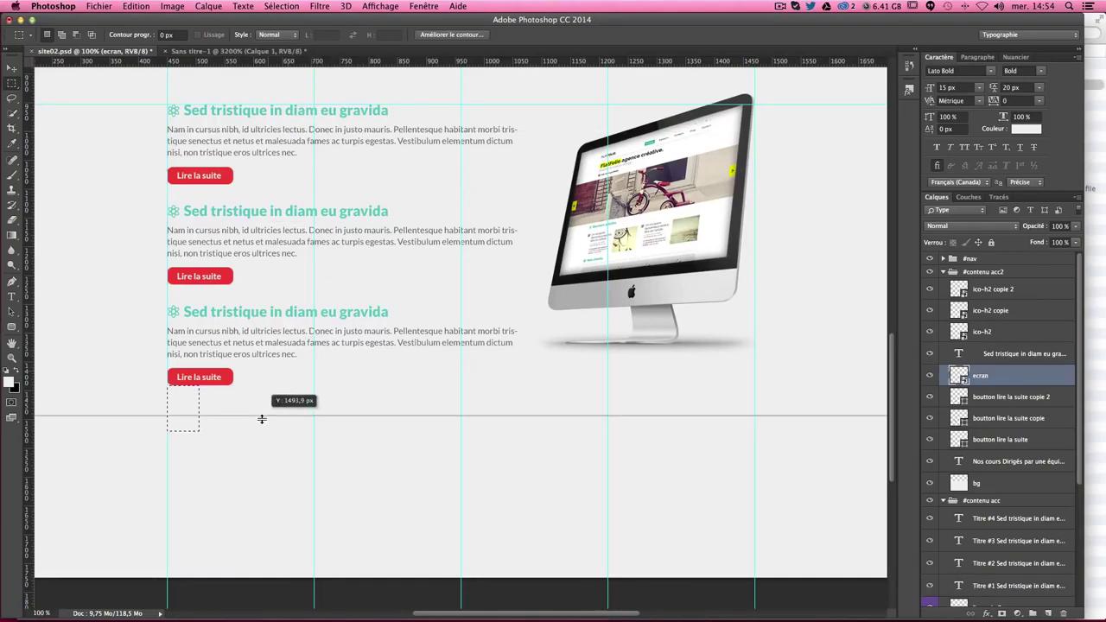
{"action": "left_click", "coordinate": [584, 429]}
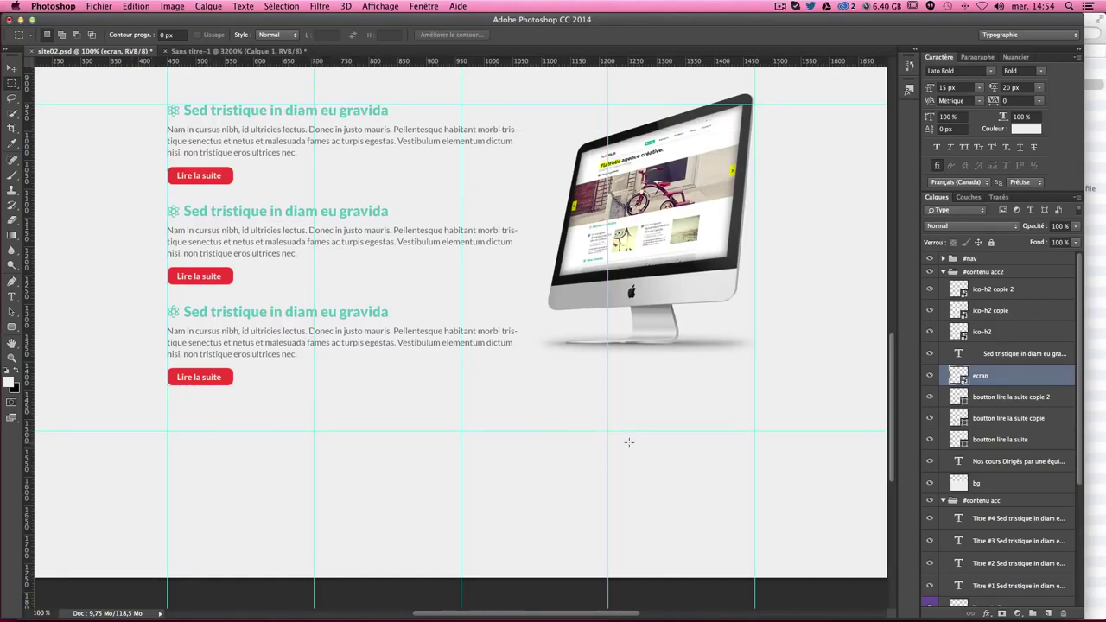
{"action": "scroll", "coordinate": [629, 442], "scroll_direction": "down", "scroll_amount": 3}
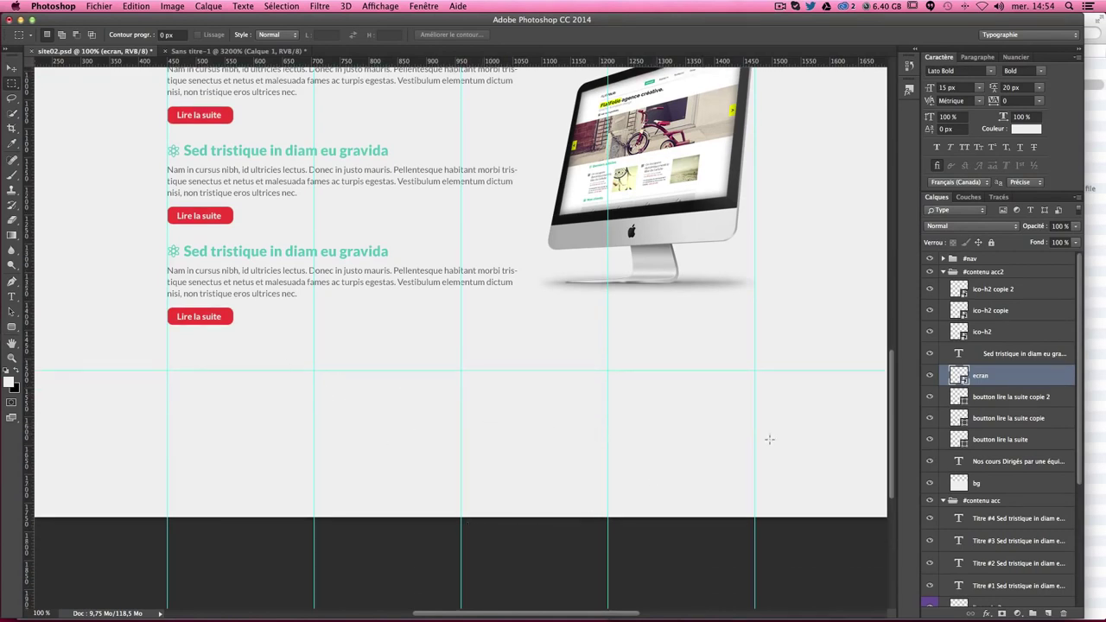
Step: Collapse the #contenu groups and create a 'footer' group containing a new 'bg' layer
{"action": "left_click", "coordinate": [944, 272]}
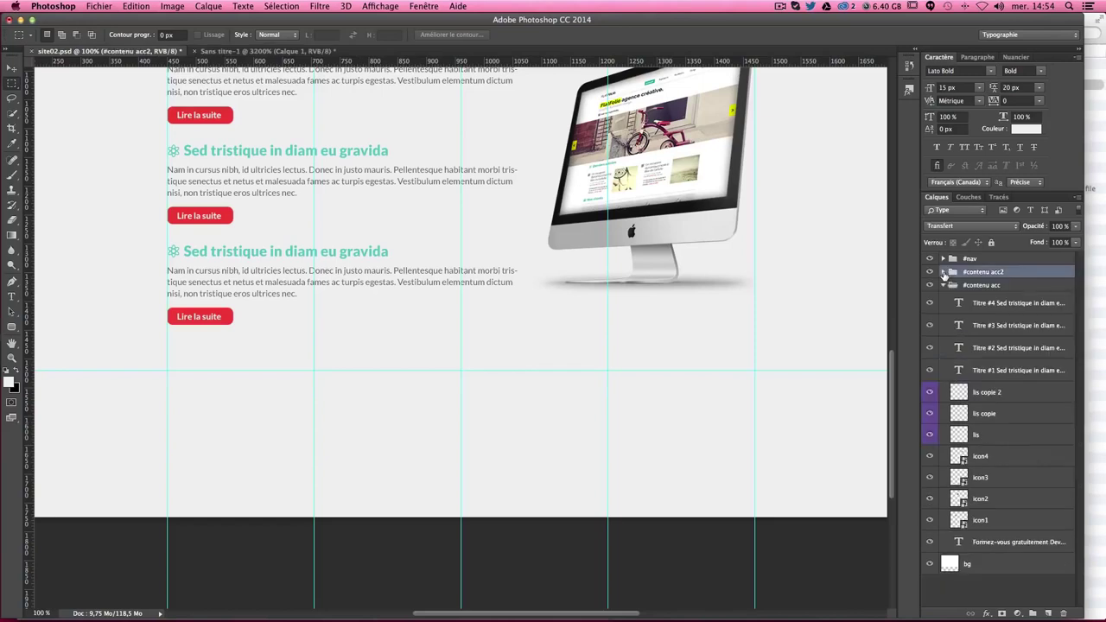
{"action": "left_click", "coordinate": [943, 285]}
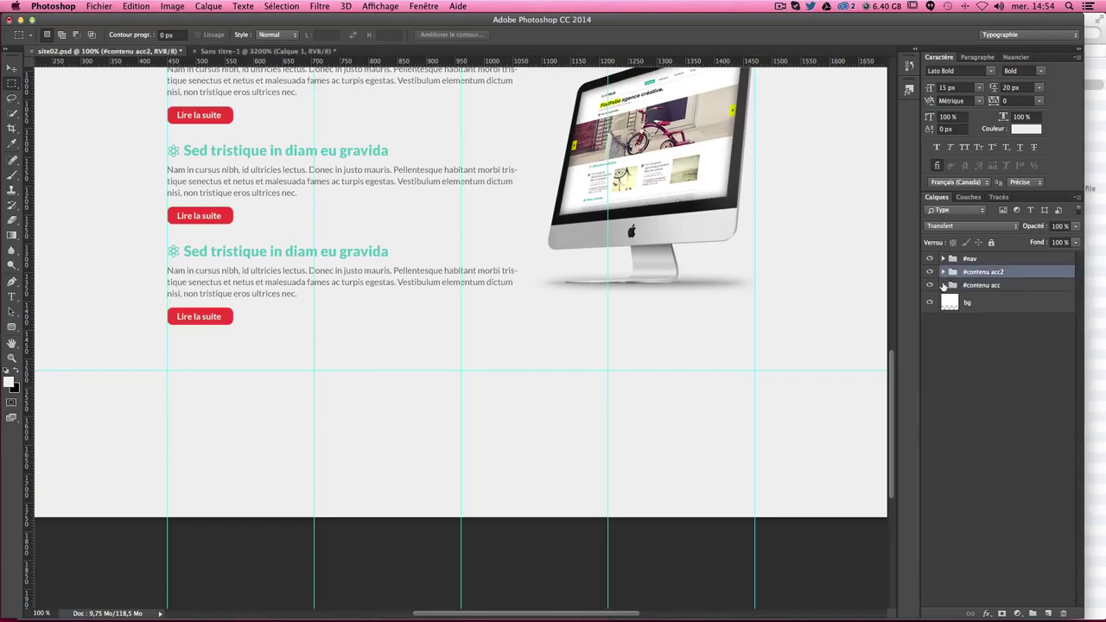
{"action": "left_click", "coordinate": [977, 311]}
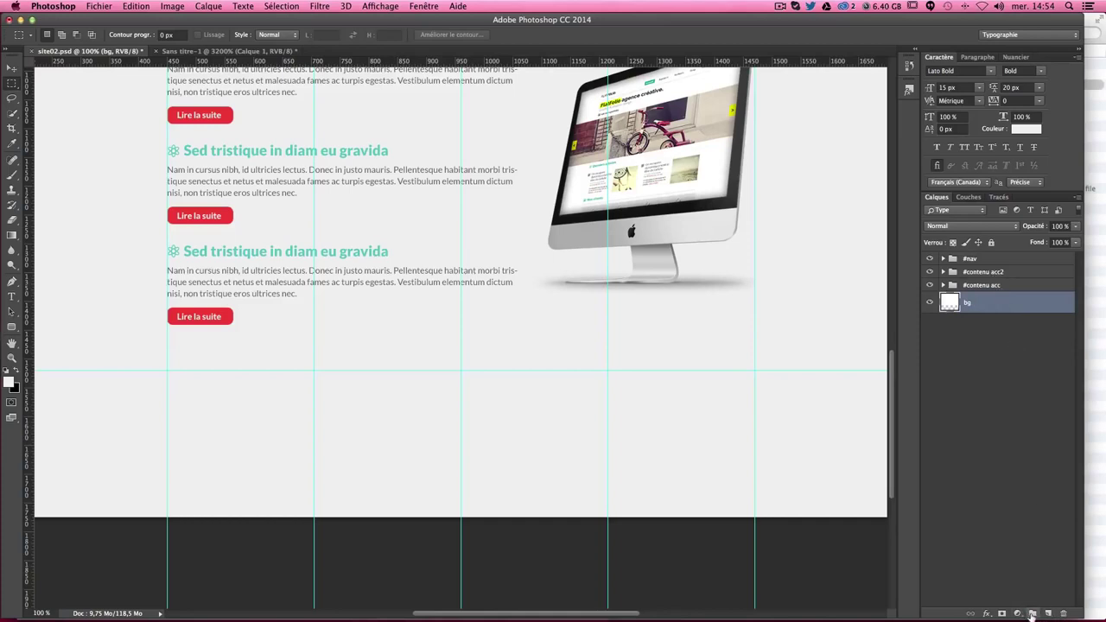
{"action": "left_click", "coordinate": [1034, 615]}
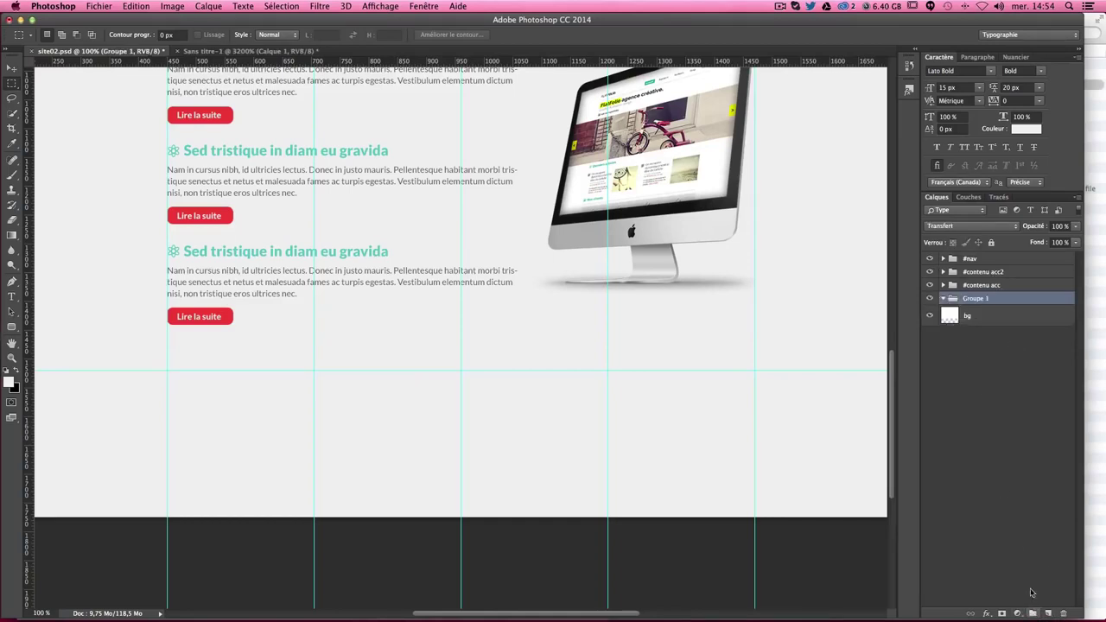
{"action": "double_click", "coordinate": [971, 298]}
{"action": "type", "text": "foot"}
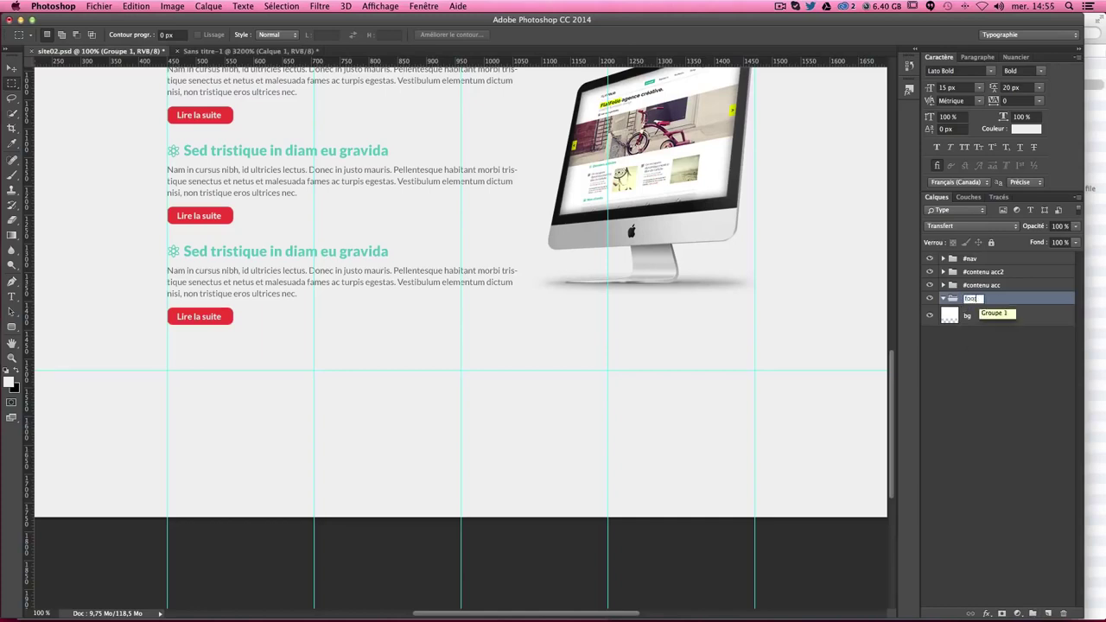
{"action": "type", "text": "er"}
{"action": "key", "text": "Return"}
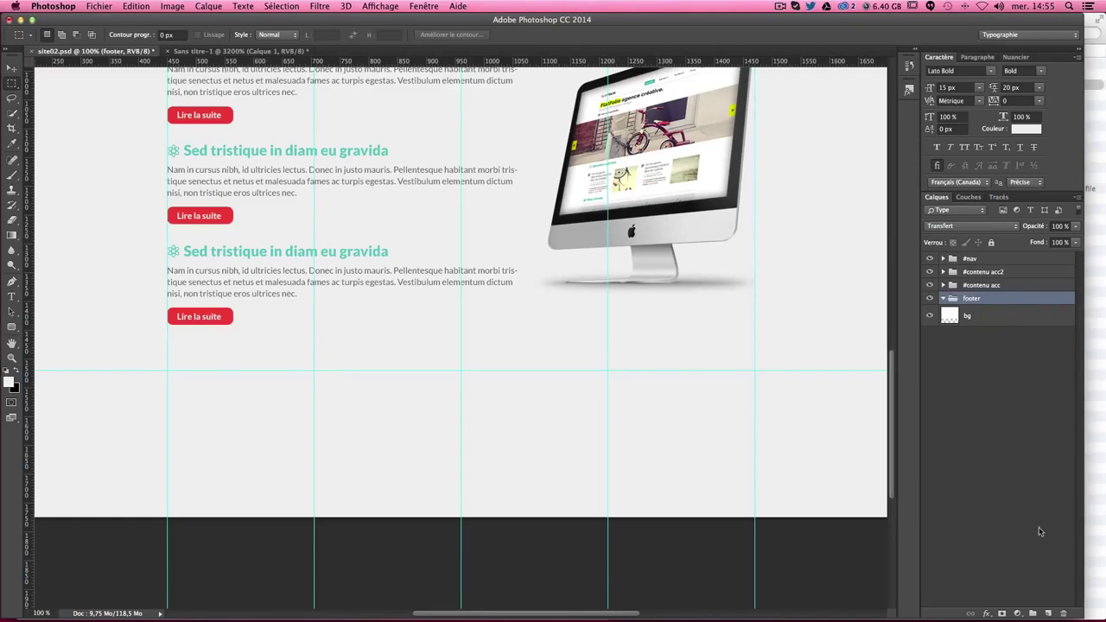
{"action": "left_click", "coordinate": [1048, 614]}
{"action": "double_click", "coordinate": [983, 316]}
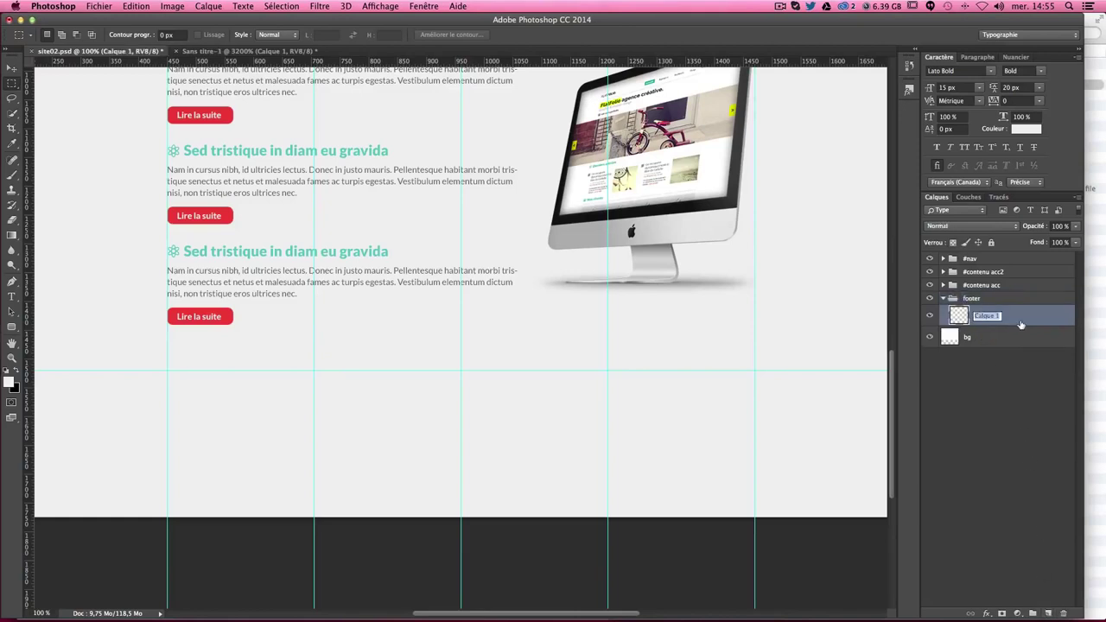
{"action": "type", "text": "bg"}
{"action": "key", "text": "Return"}
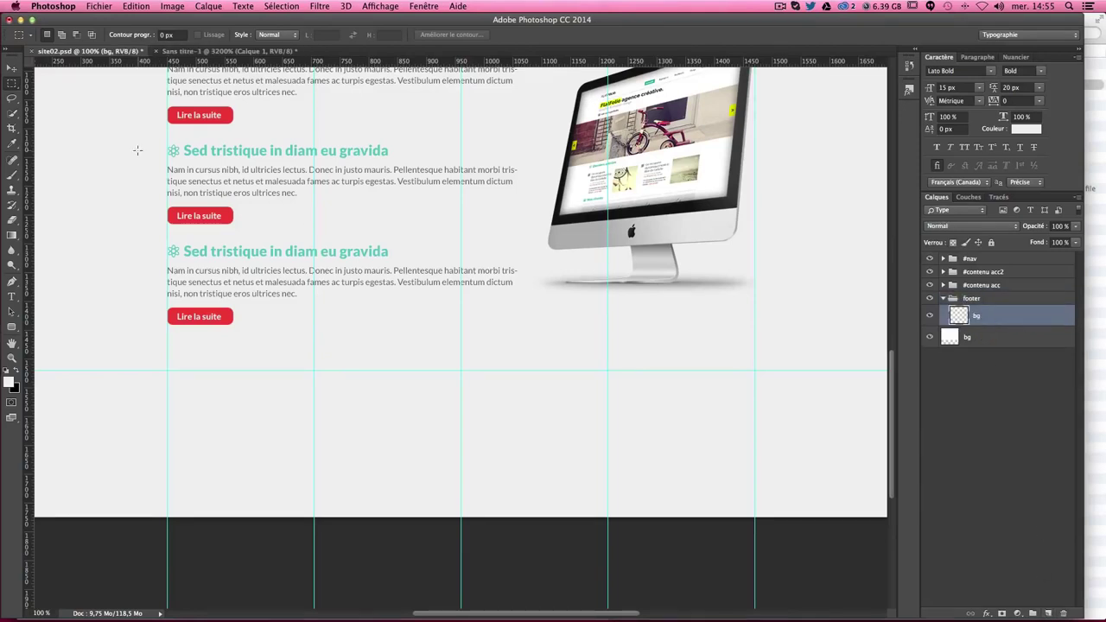
Step: Fill the bottom band below the guide with dark grey #4f4f4f, then deselect
{"action": "left_click", "coordinate": [11, 381]}
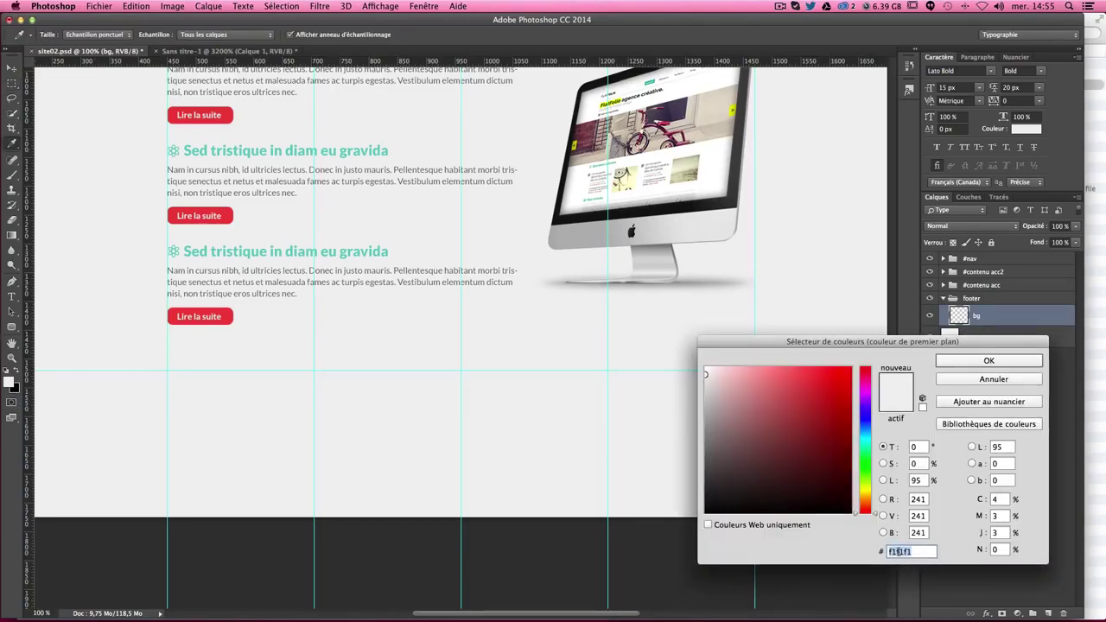
{"action": "type", "text": "4f"}
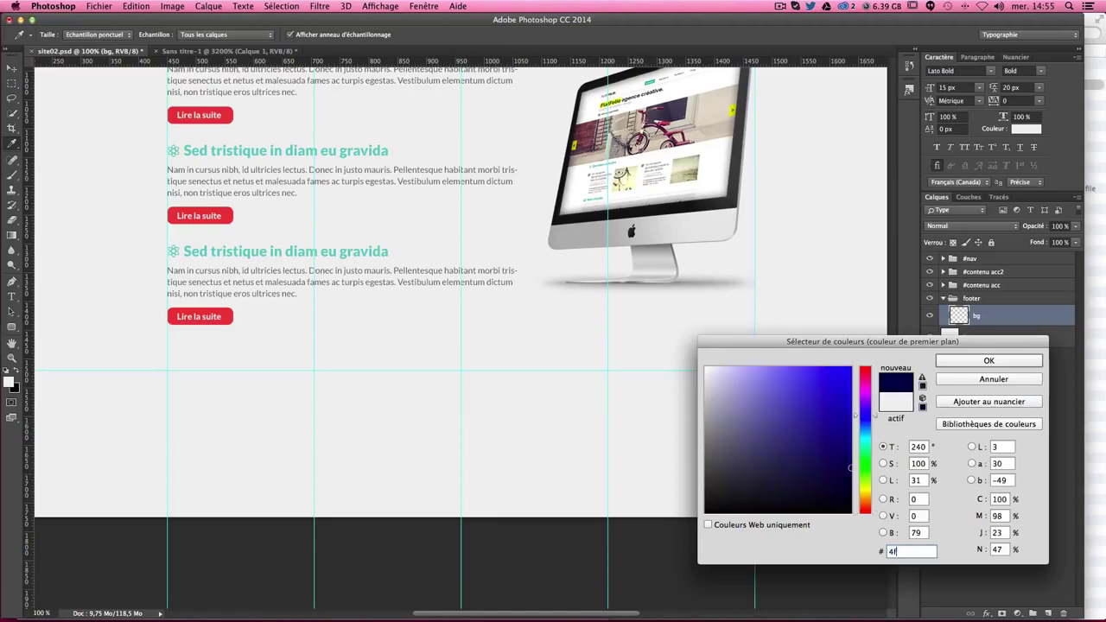
{"action": "type", "text": "4"}
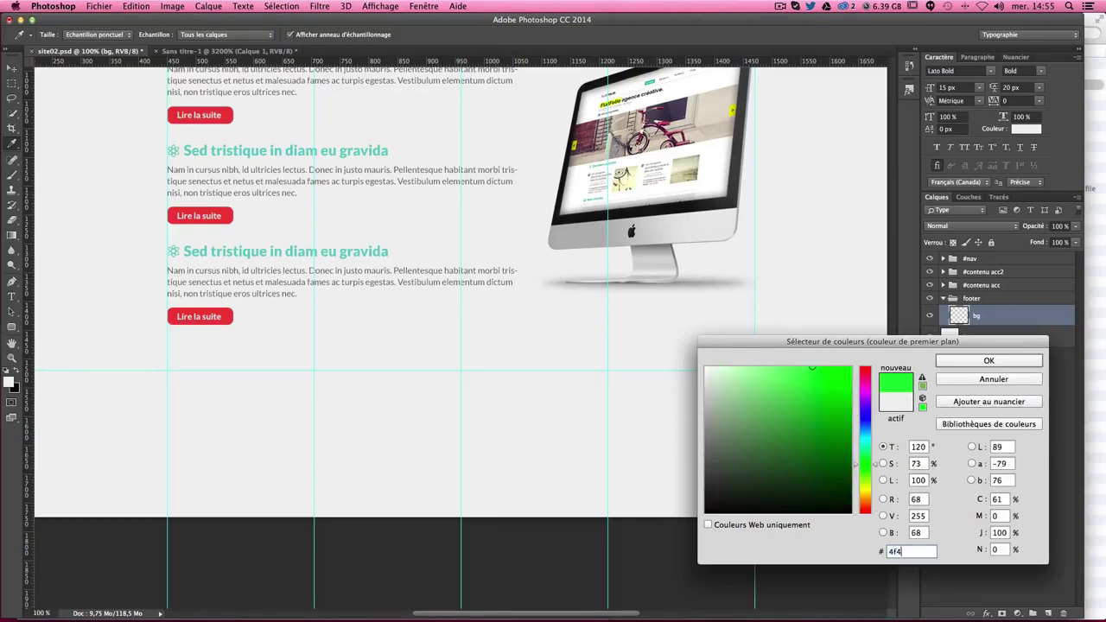
{"action": "type", "text": "f4f"}
{"action": "key", "text": "Return"}
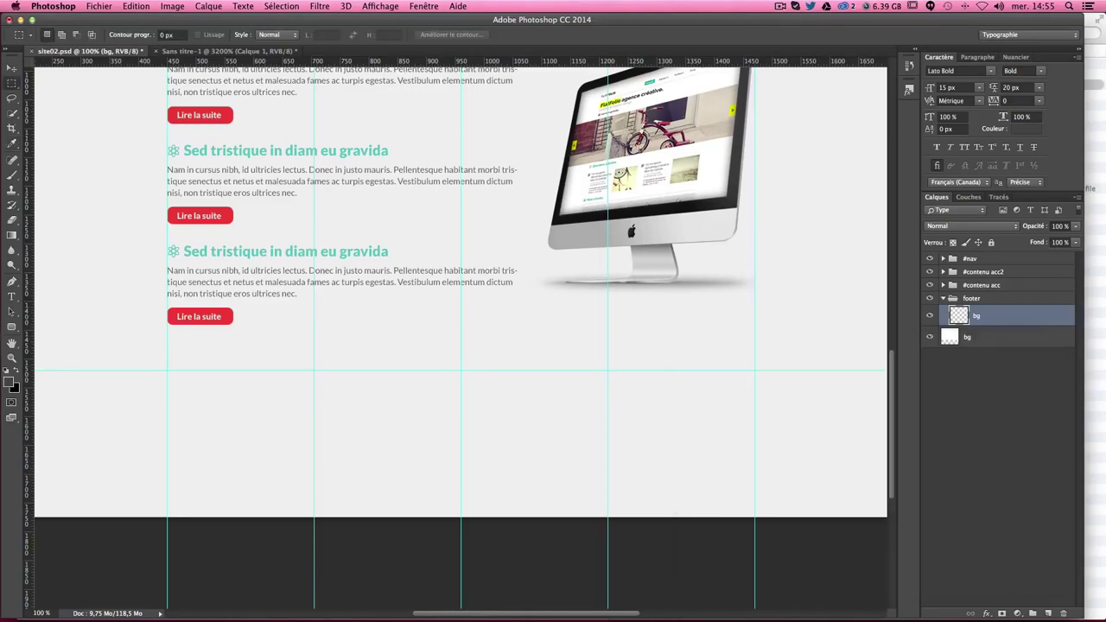
{"action": "key", "text": "super+minus"}
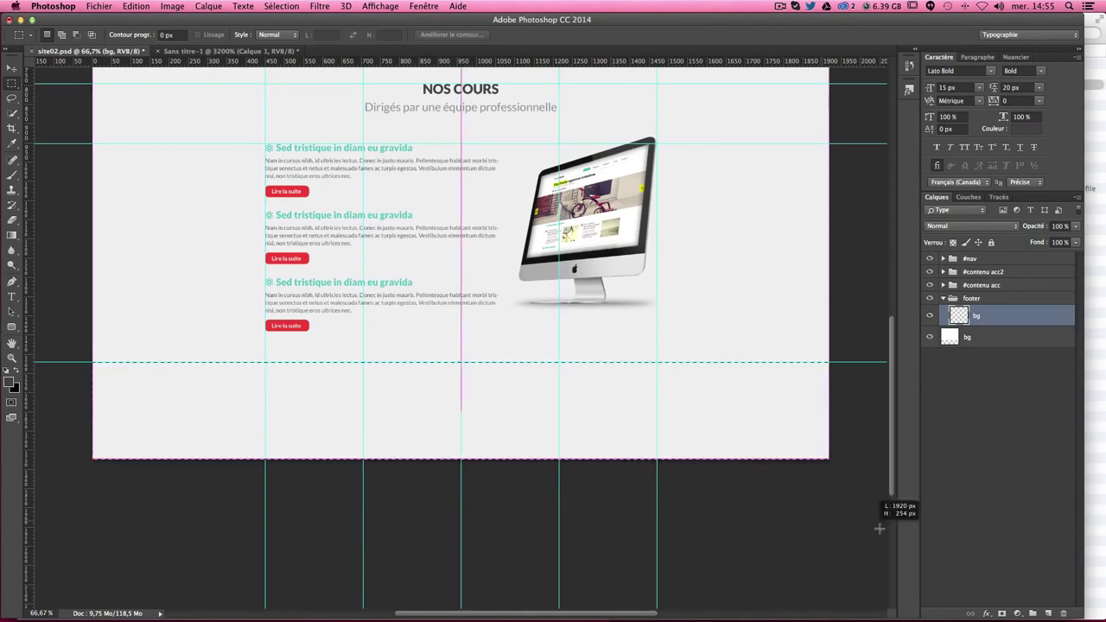
{"action": "left_click_drag", "start_coordinate": [59, 361], "coordinate": [839, 531]}
{"action": "scroll", "coordinate": [489, 482], "scroll_direction": "left", "scroll_amount": 3}
{"action": "scroll", "coordinate": [489, 482], "scroll_direction": "up", "scroll_amount": 1}
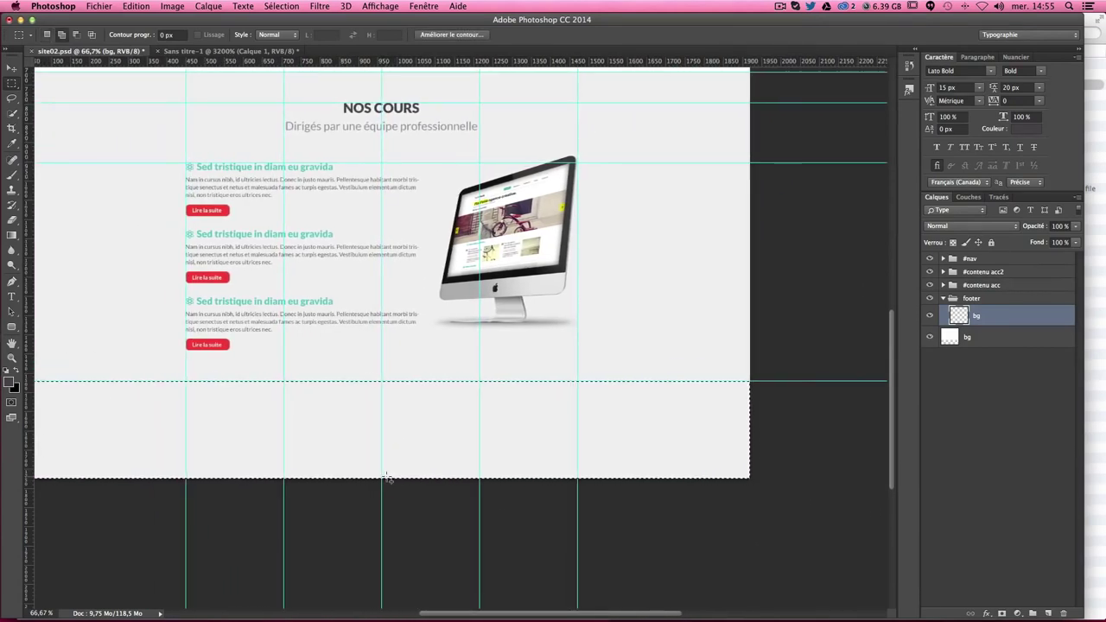
{"action": "key", "text": "shift+F5"}
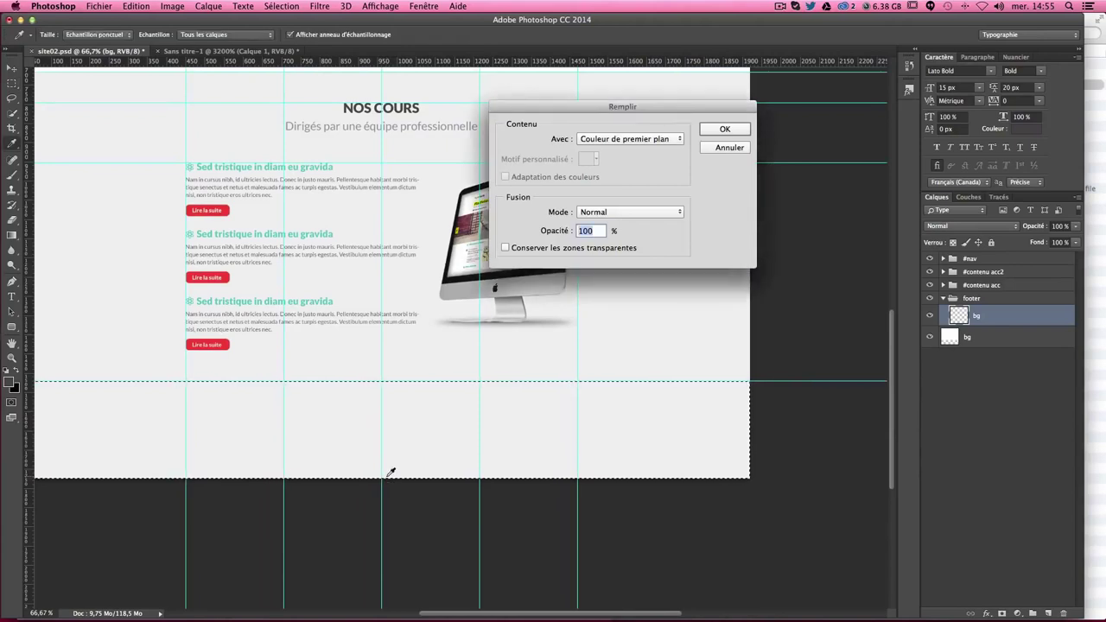
{"action": "key", "text": "Return"}
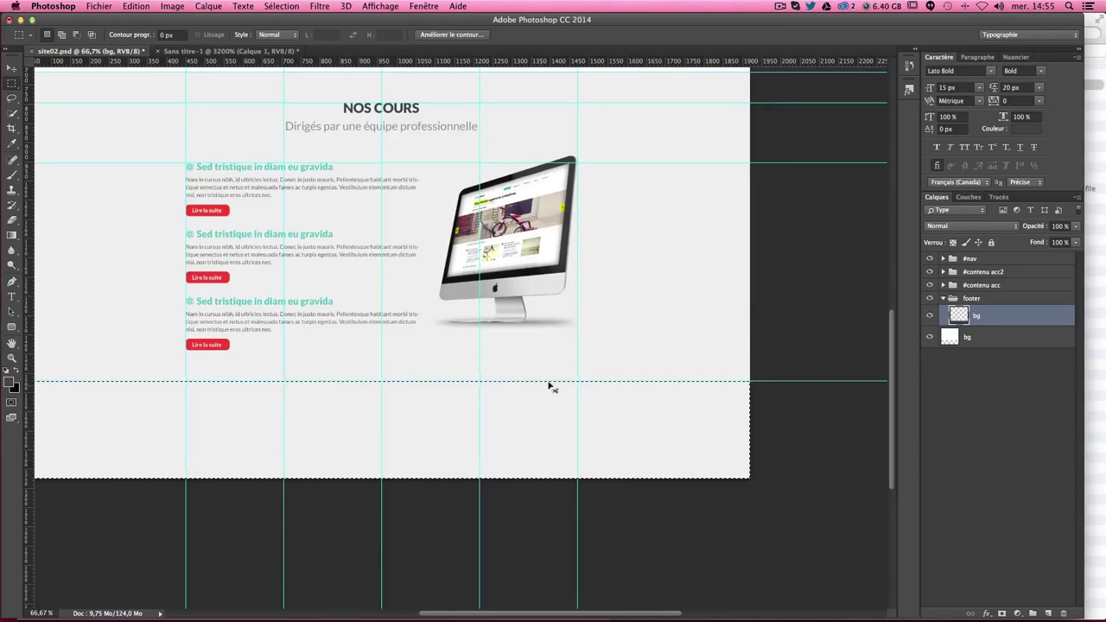
{"action": "key", "text": "ctrl+d"}
Step: Raise the bottom edge of the #contenu acc2 bg layer to about 76% height with Free Transform
{"action": "key", "text": "v"}
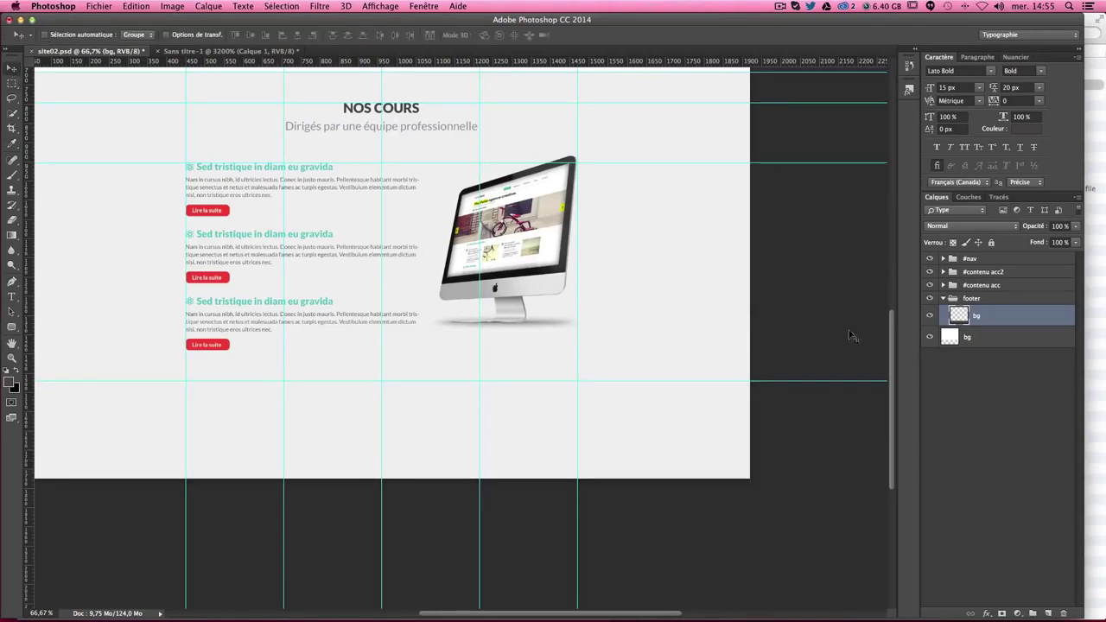
{"action": "left_click", "coordinate": [940, 270]}
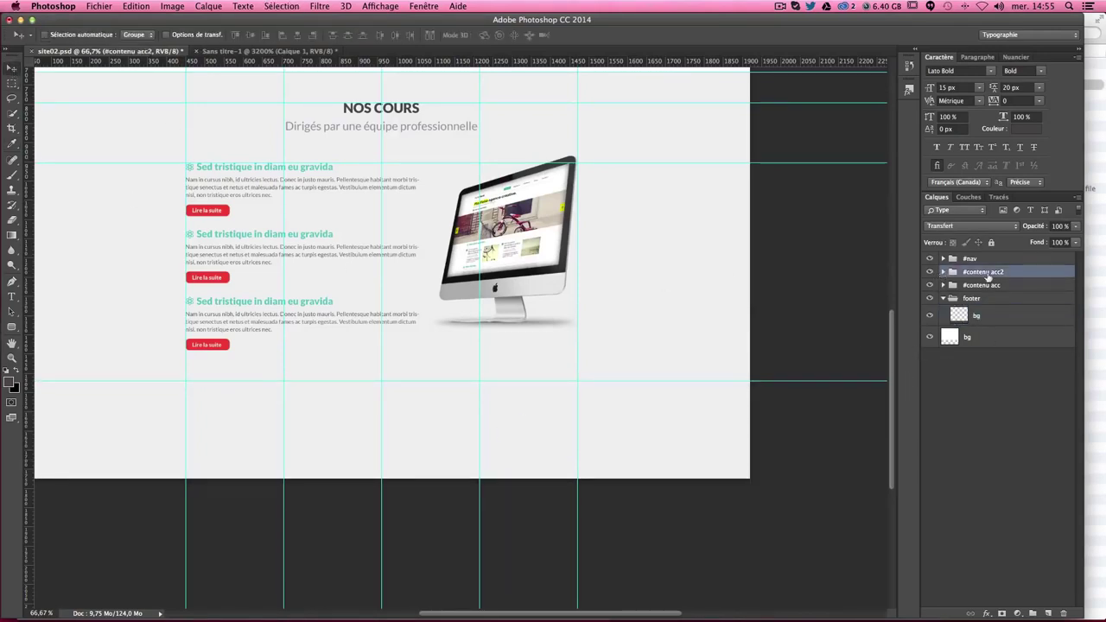
{"action": "left_click", "coordinate": [942, 272]}
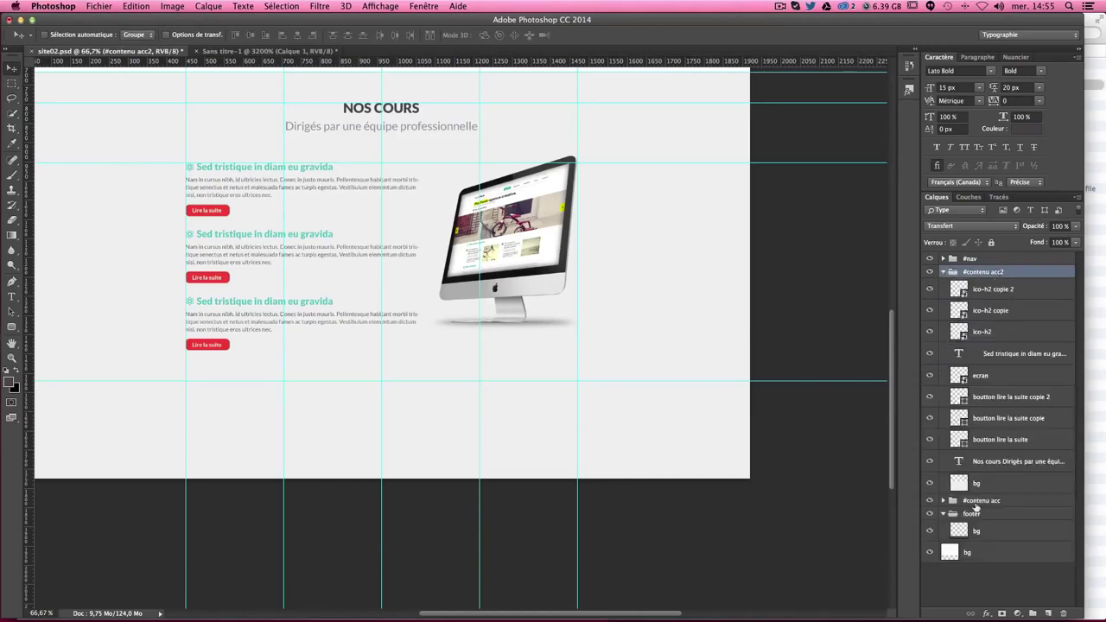
{"action": "left_click", "coordinate": [971, 486]}
{"action": "key", "text": "ctrl+t"}
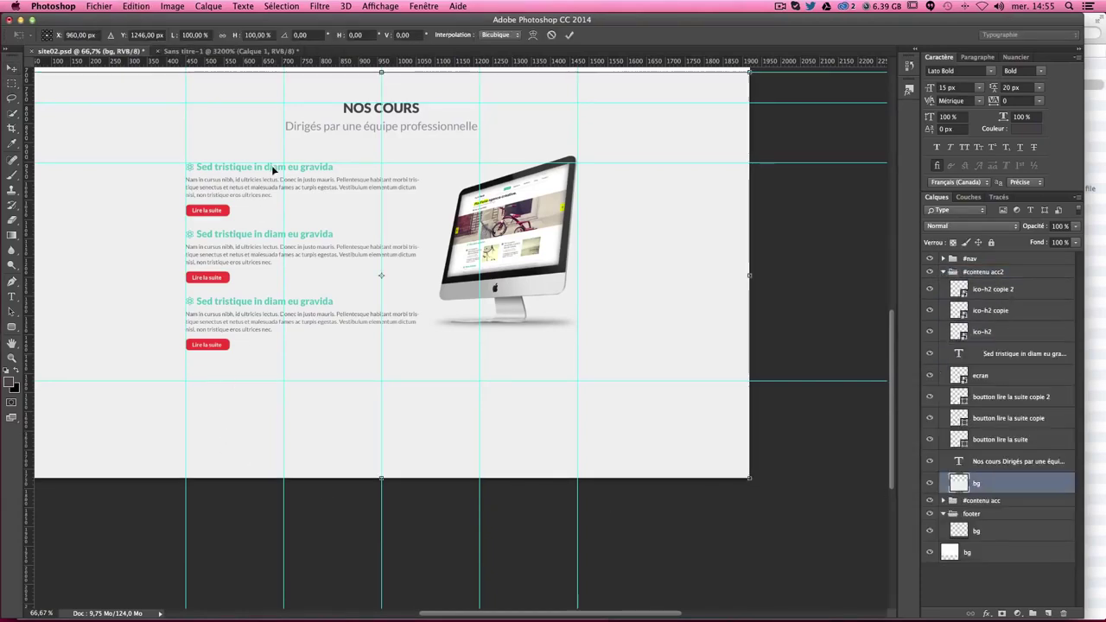
{"action": "scroll", "coordinate": [268, 350], "scroll_direction": "up", "scroll_amount": 2}
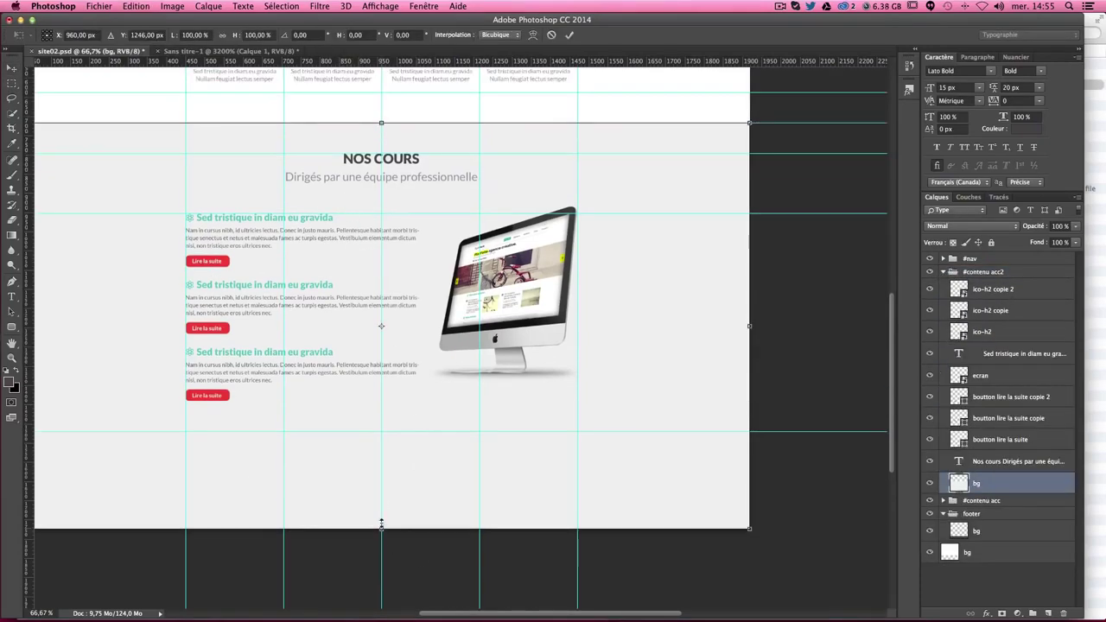
{"action": "left_click_drag", "start_coordinate": [381, 524], "coordinate": [395, 436]}
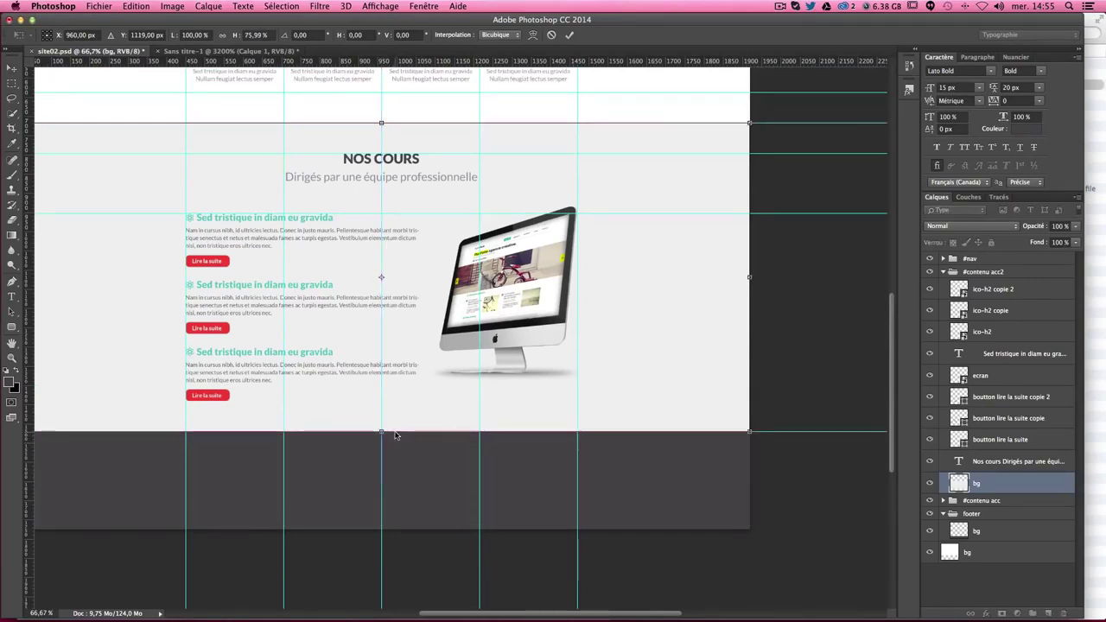
{"action": "key", "text": "Return"}
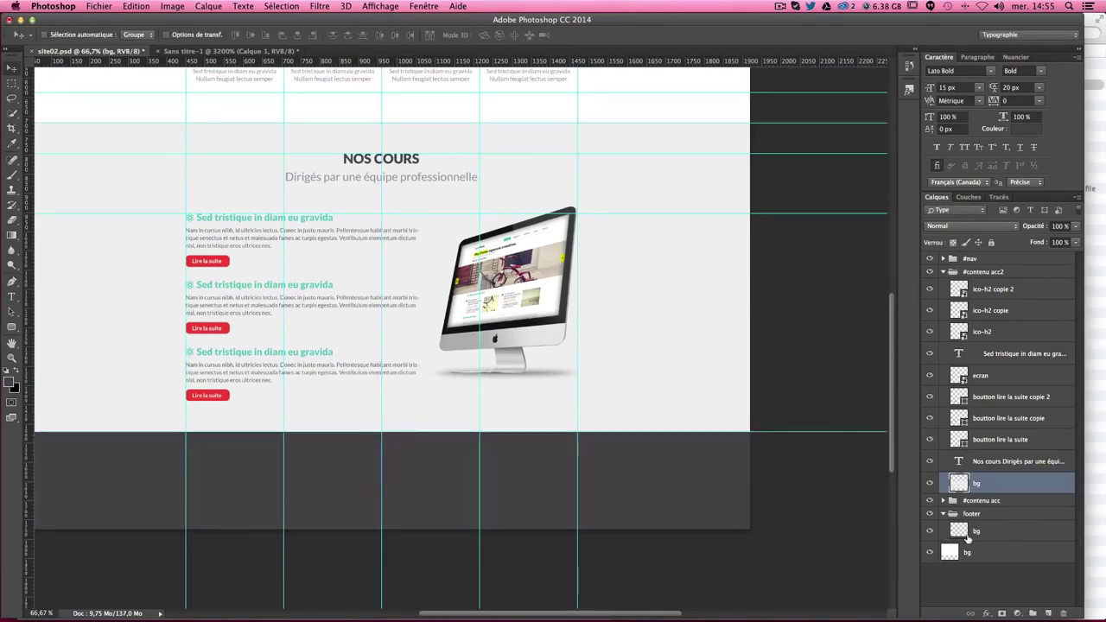
Step: Compare the section and footer bg layers, checking the layout without guides at 100% zoom
{"action": "left_click", "coordinate": [966, 534]}
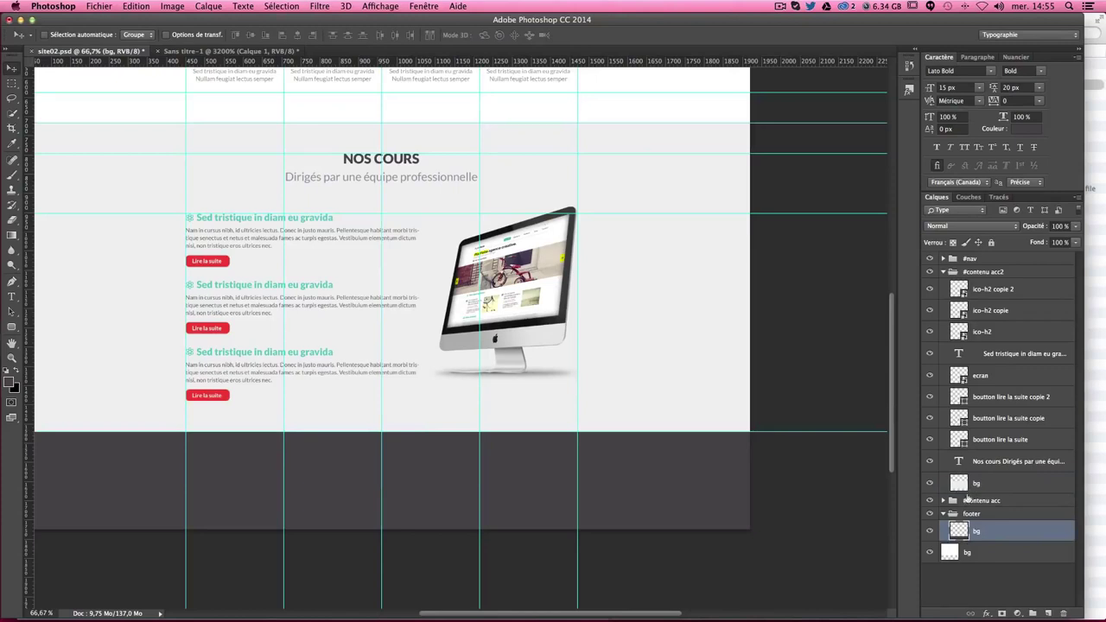
{"action": "left_click", "coordinate": [991, 481]}
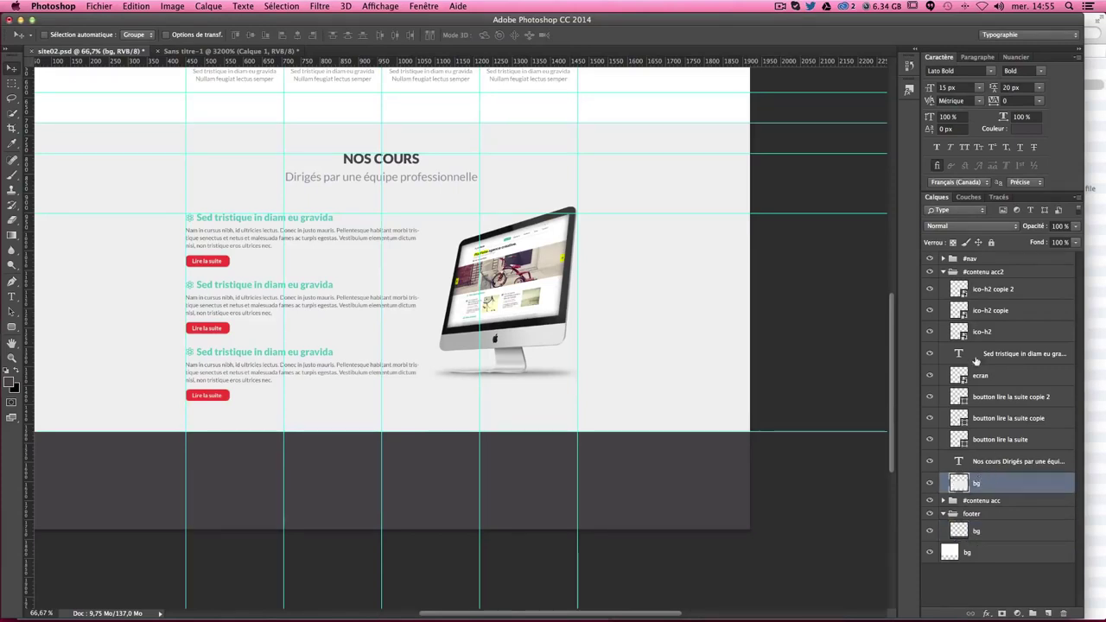
{"action": "left_click", "coordinate": [985, 530]}
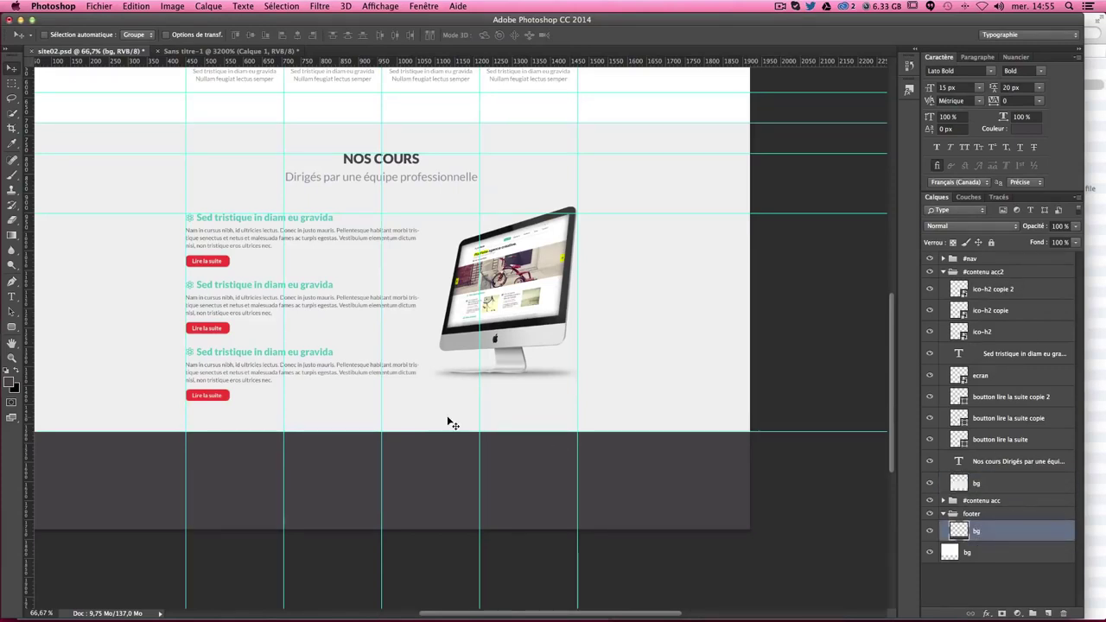
{"action": "key", "text": "ctrl+h"}
{"action": "scroll", "coordinate": [457, 380], "scroll_direction": "up", "scroll_amount": 3}
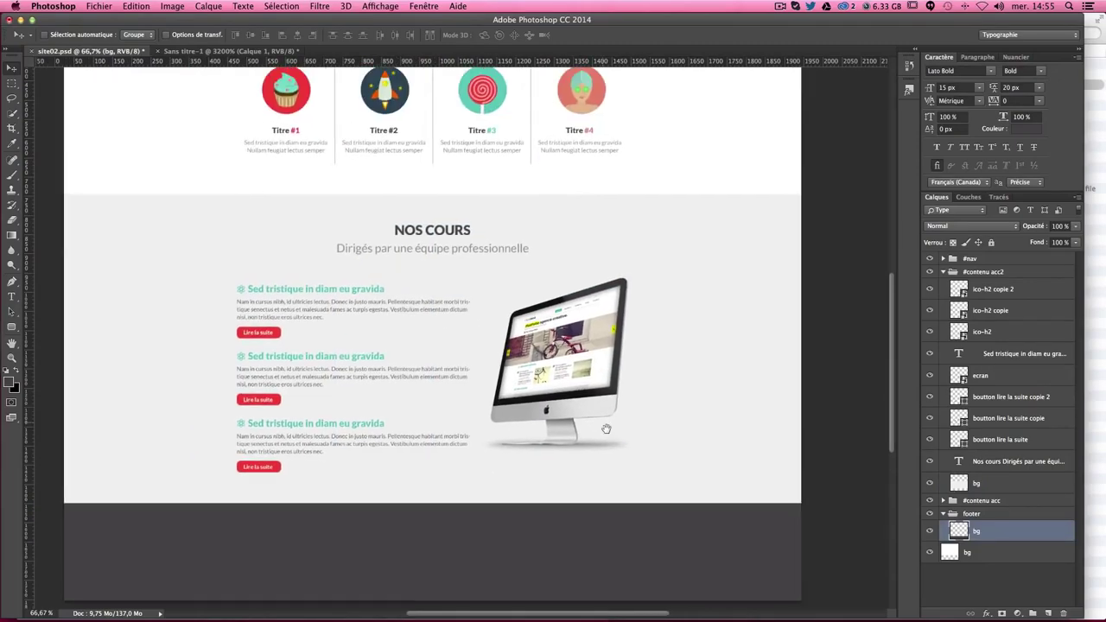
{"action": "key", "text": "ctrl+h"}
{"action": "key", "text": "ctrl+1"}
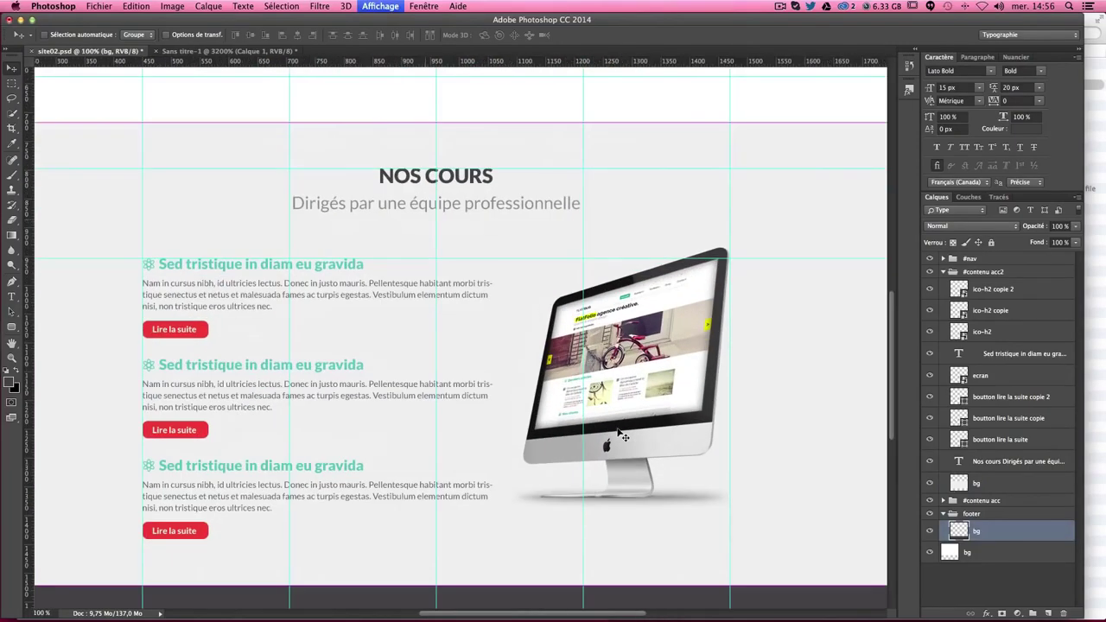
{"action": "scroll", "coordinate": [608, 419], "scroll_direction": "down", "scroll_amount": 3}
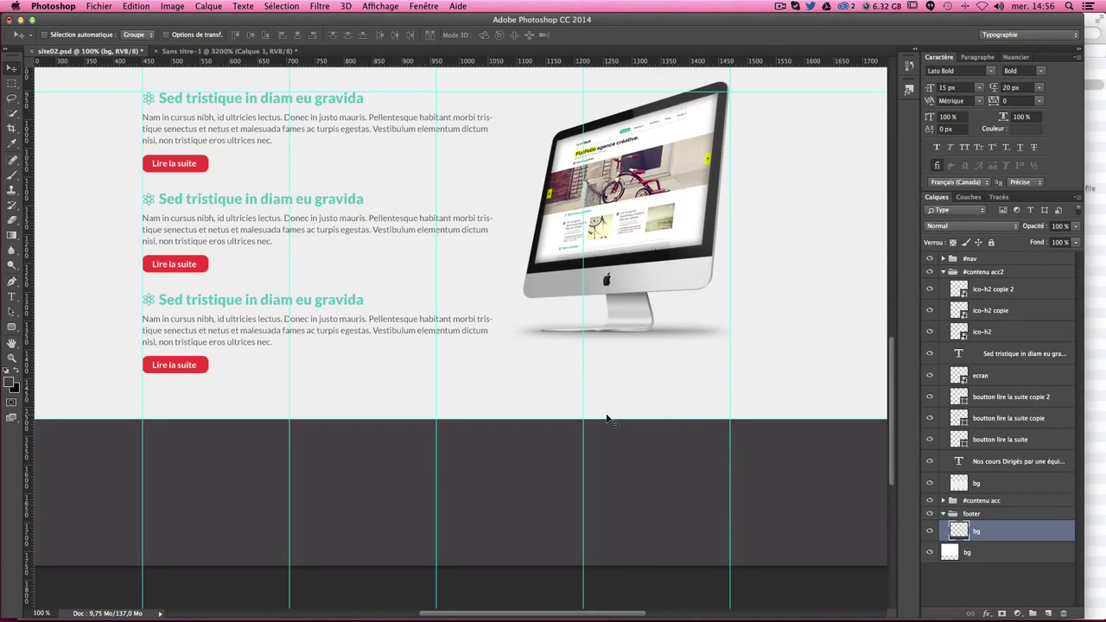
{"action": "scroll", "coordinate": [351, 523], "scroll_direction": "down", "scroll_amount": 2}
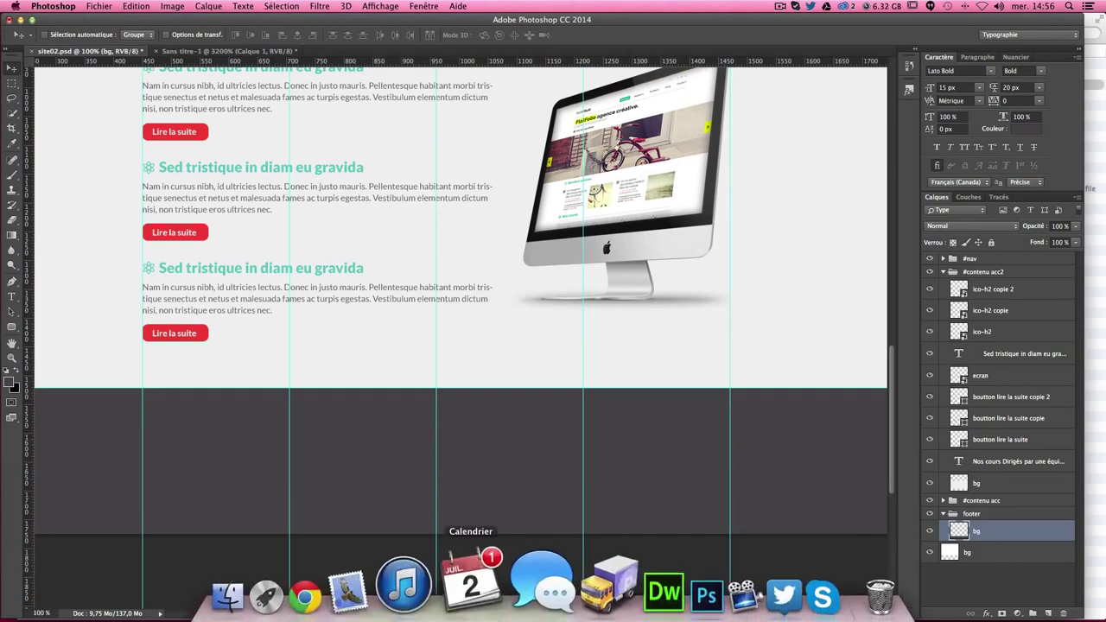
Step: Load team8.fr in Chrome and select its footer copyright line for reuse
{"action": "left_click", "coordinate": [363, 575]}
{"action": "left_click", "coordinate": [121, 43]}
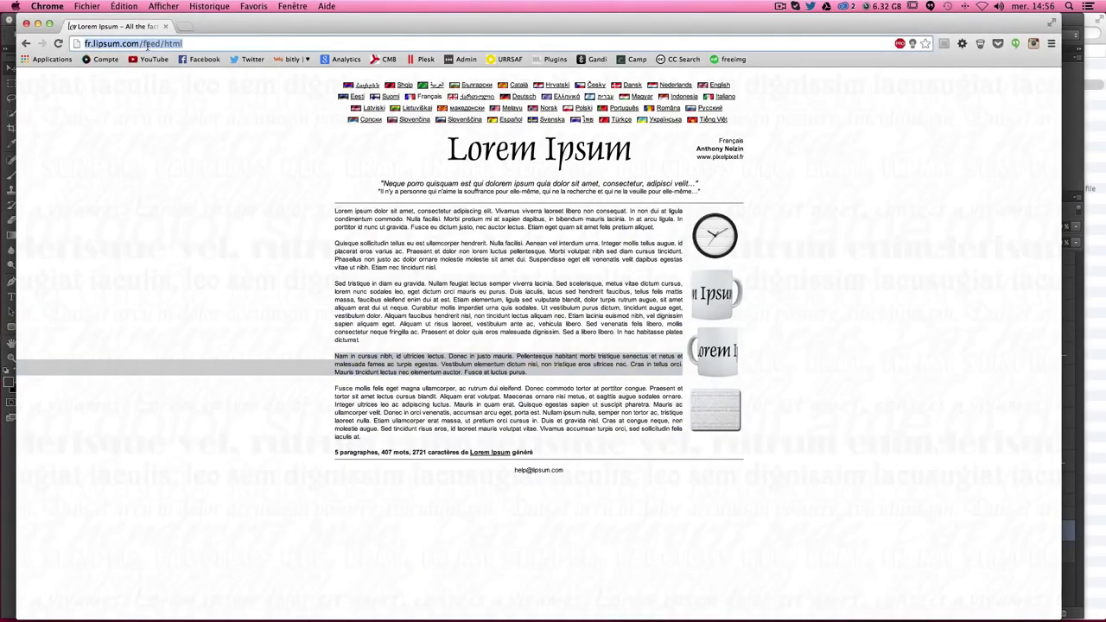
{"action": "type", "text": "te"}
{"action": "key", "text": "Return"}
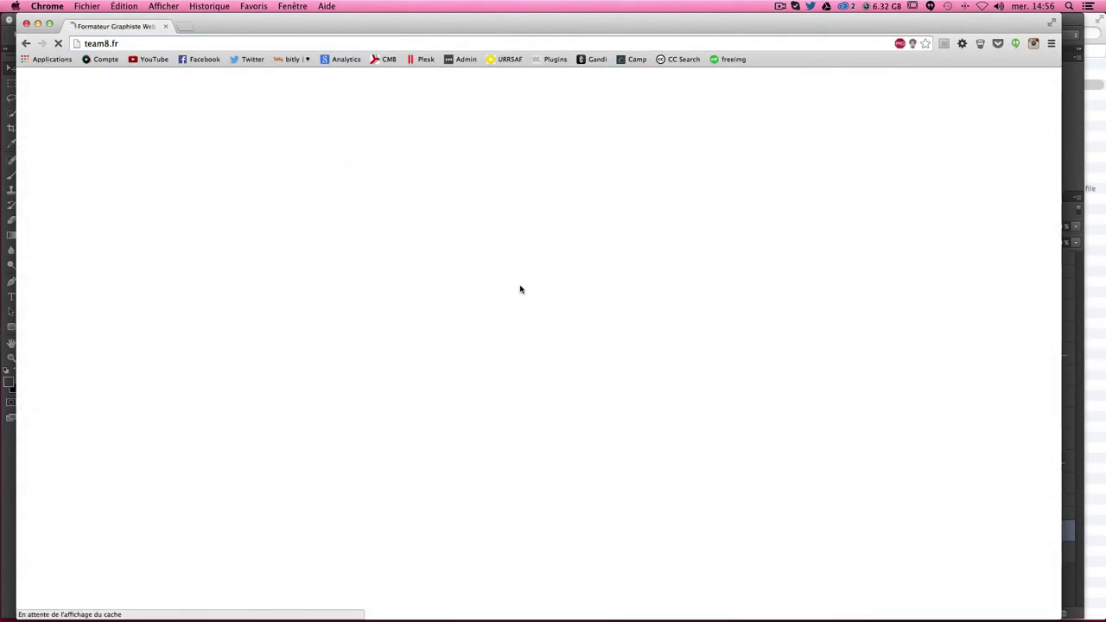
{"action": "scroll", "coordinate": [529, 294], "scroll_direction": "down", "scroll_amount": 5}
{"action": "scroll", "coordinate": [693, 367], "scroll_direction": "down", "scroll_amount": 15}
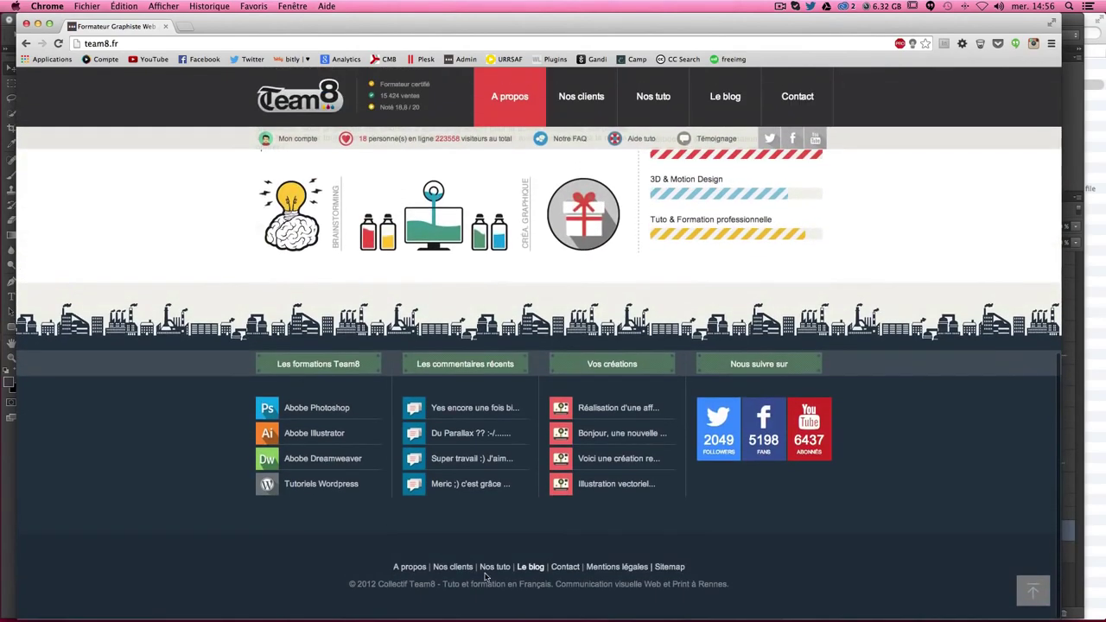
{"action": "triple_click", "coordinate": [487, 582]}
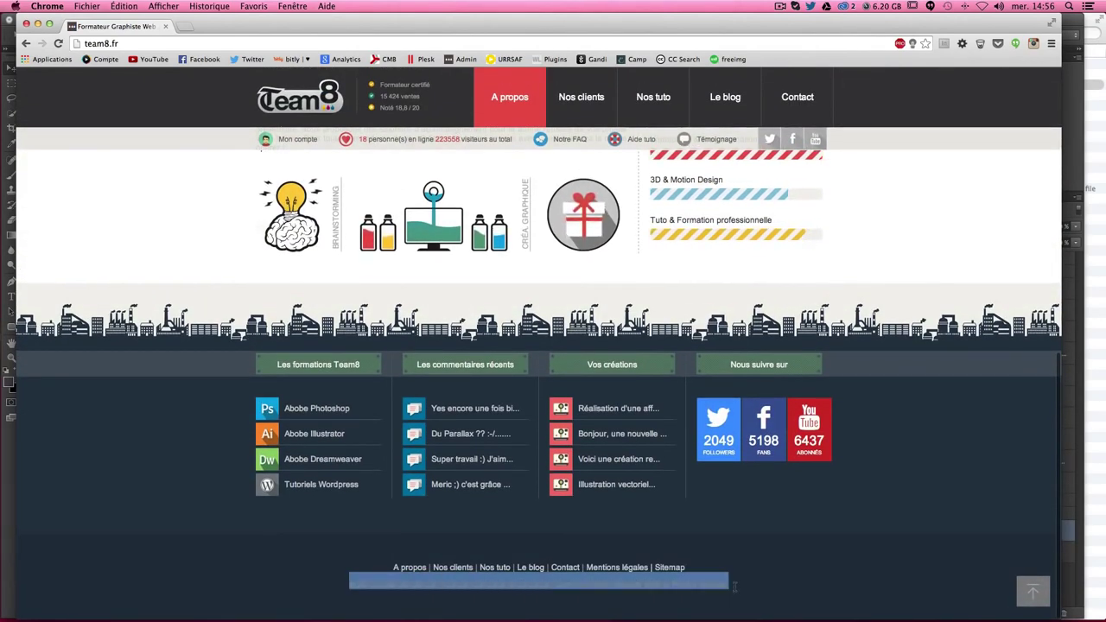
{"action": "left_click", "coordinate": [1075, 297]}
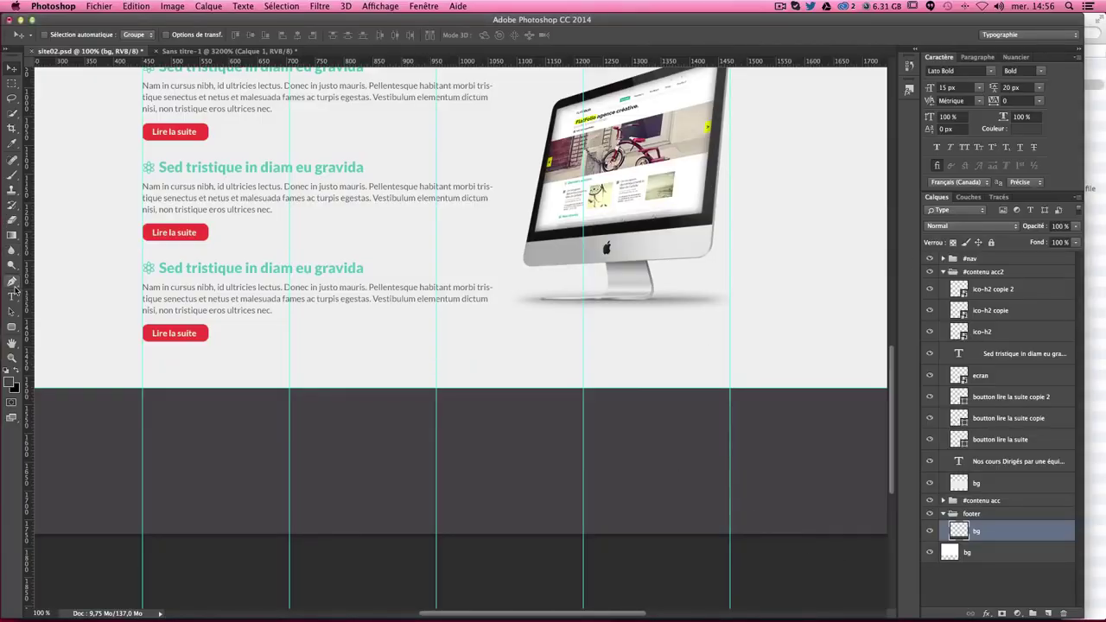
Step: Paste the copyright line as white text in a wide text box across the dark footer
{"action": "left_click", "coordinate": [12, 299]}
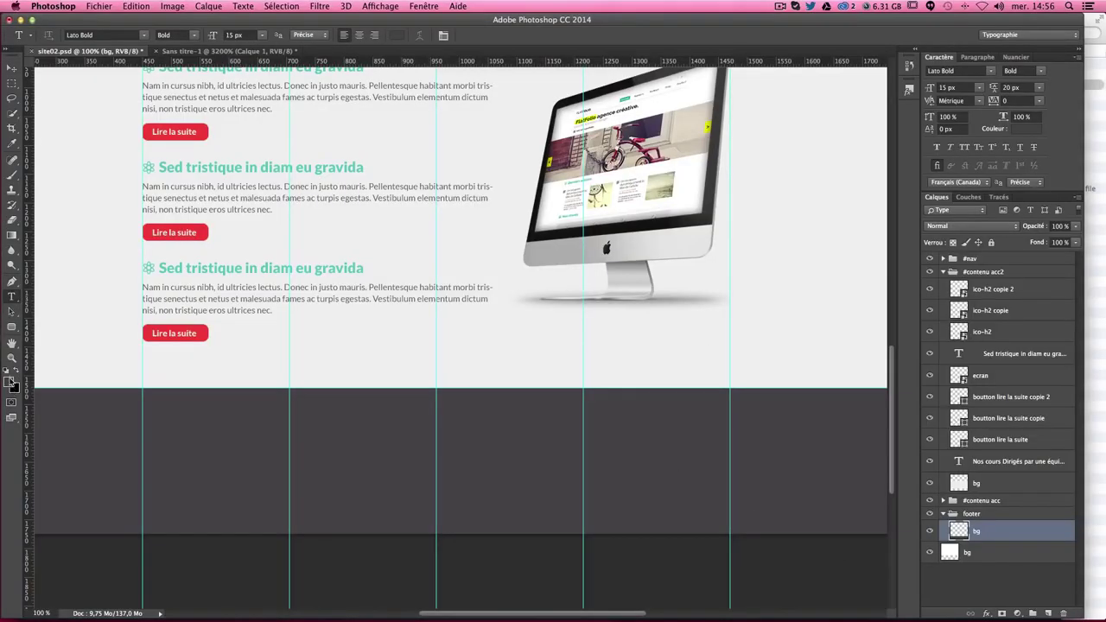
{"action": "left_click", "coordinate": [16, 370]}
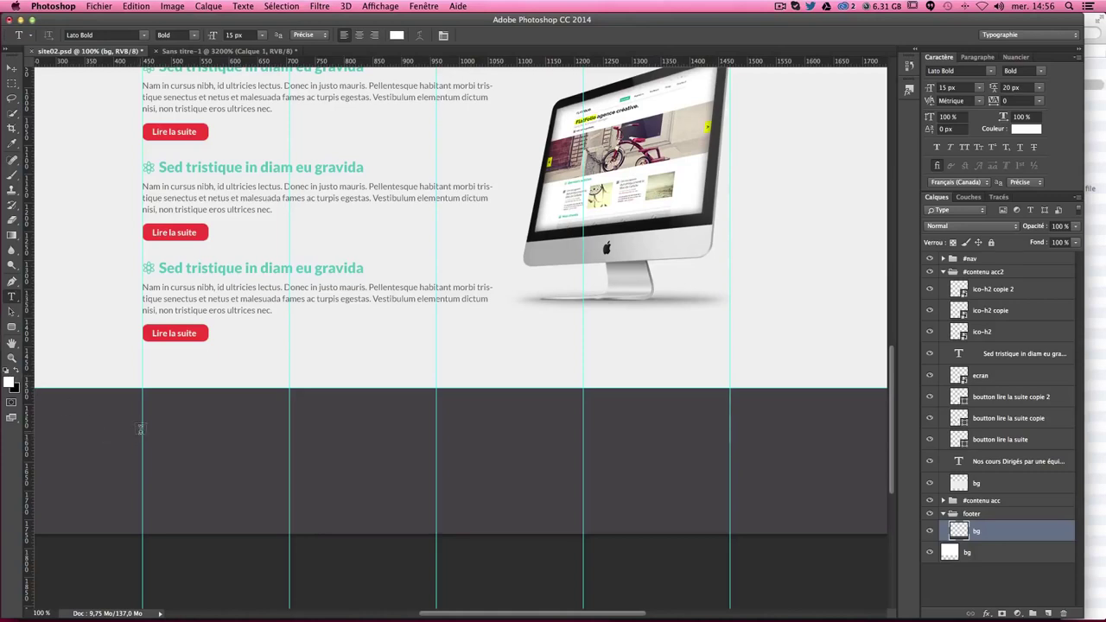
{"action": "mouse_move", "coordinate": [142, 433]}
{"action": "left_mouse_down"}
{"action": "mouse_move", "coordinate": [729, 489]}
{"action": "mouse_move", "coordinate": [731, 461]}
{"action": "left_mouse_up"}
{"action": "type", "text": "© 2012 Collectif Team8 - Tuto et formation en Français. Communication visuelle Web et Print à Rennes."}
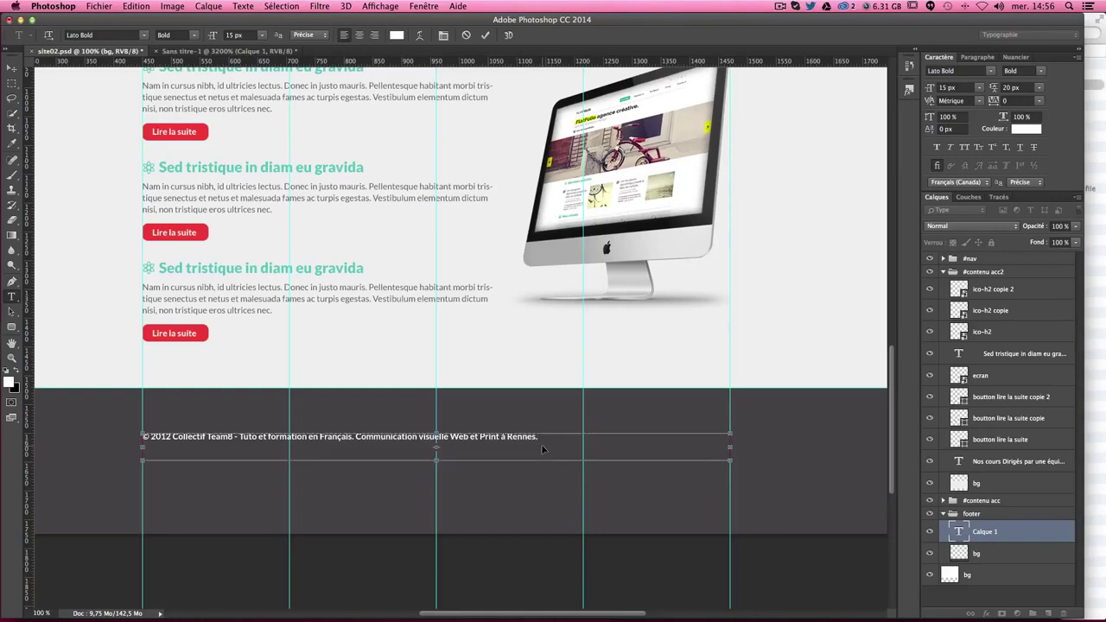
Step: Centre-align the copyright text, shorten its frame and move it lower in the footer
{"action": "left_click", "coordinate": [978, 58]}
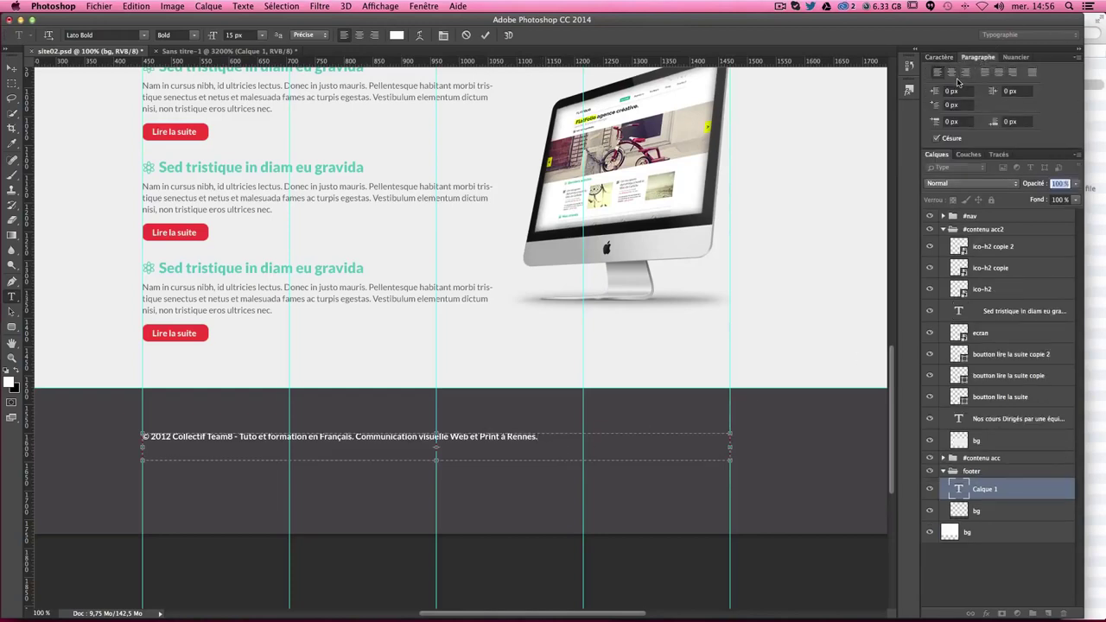
{"action": "left_click", "coordinate": [951, 73]}
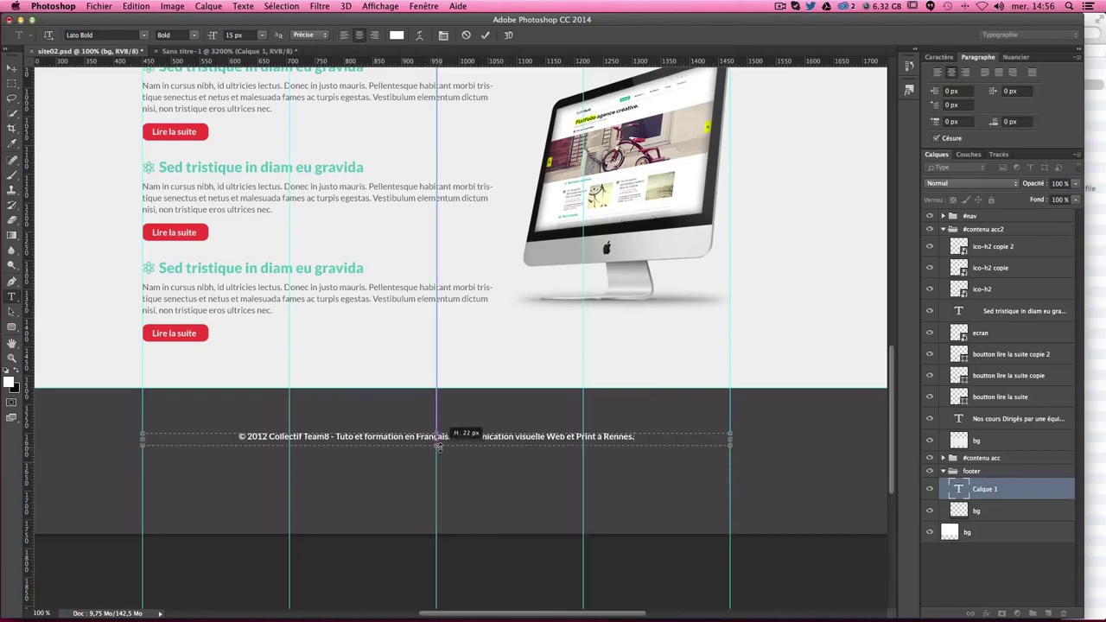
{"action": "left_click_drag", "start_coordinate": [438, 461], "coordinate": [437, 445]}
{"action": "left_click", "coordinate": [11, 67]}
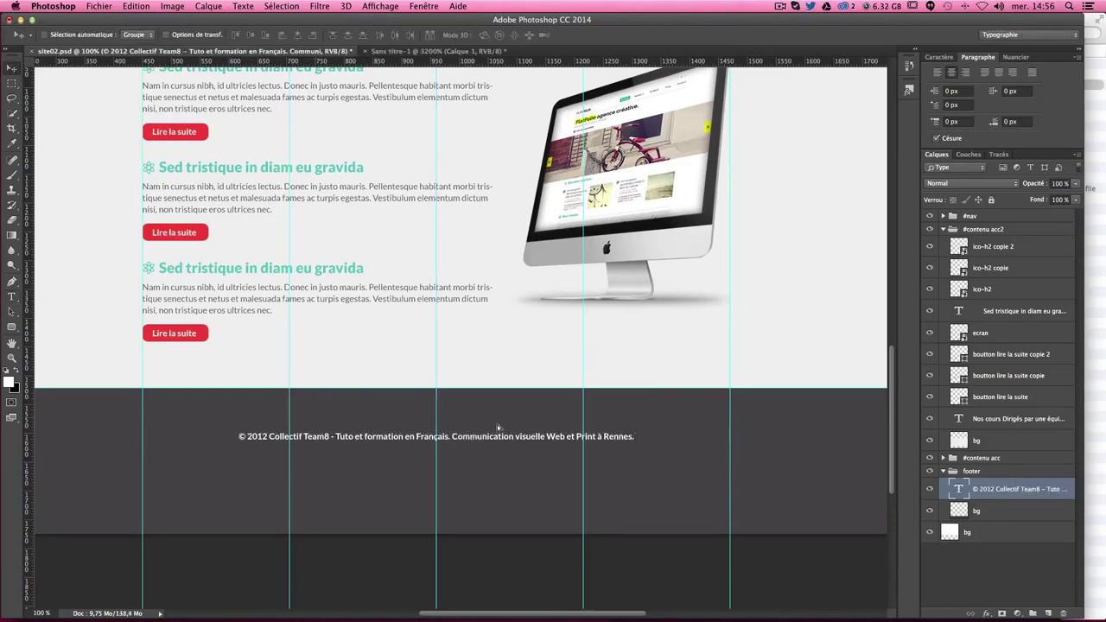
{"action": "mouse_move", "coordinate": [497, 424]}
{"action": "left_mouse_down"}
{"action": "mouse_move", "coordinate": [494, 449]}
{"action": "mouse_move", "coordinate": [465, 431]}
{"action": "mouse_move", "coordinate": [460, 439]}
{"action": "mouse_move", "coordinate": [508, 435]}
{"action": "left_mouse_up"}
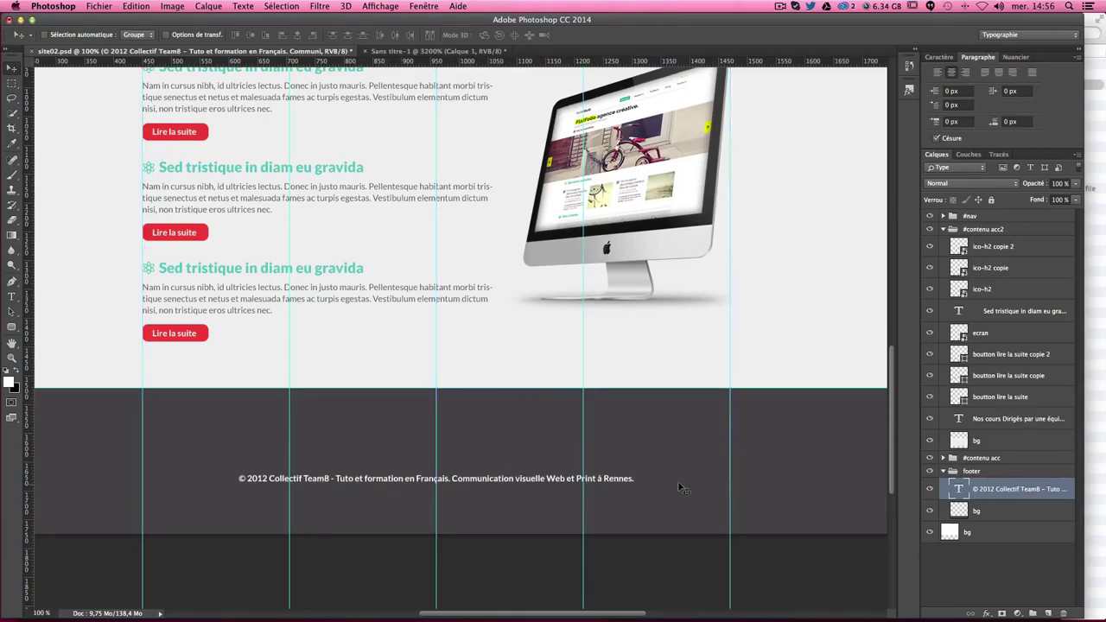
Step: Select ico-fb.png, ico-dr.png and ico-tw.png in the partie02 folder and drag them onto the canvas
{"action": "left_click", "coordinate": [1099, 287]}
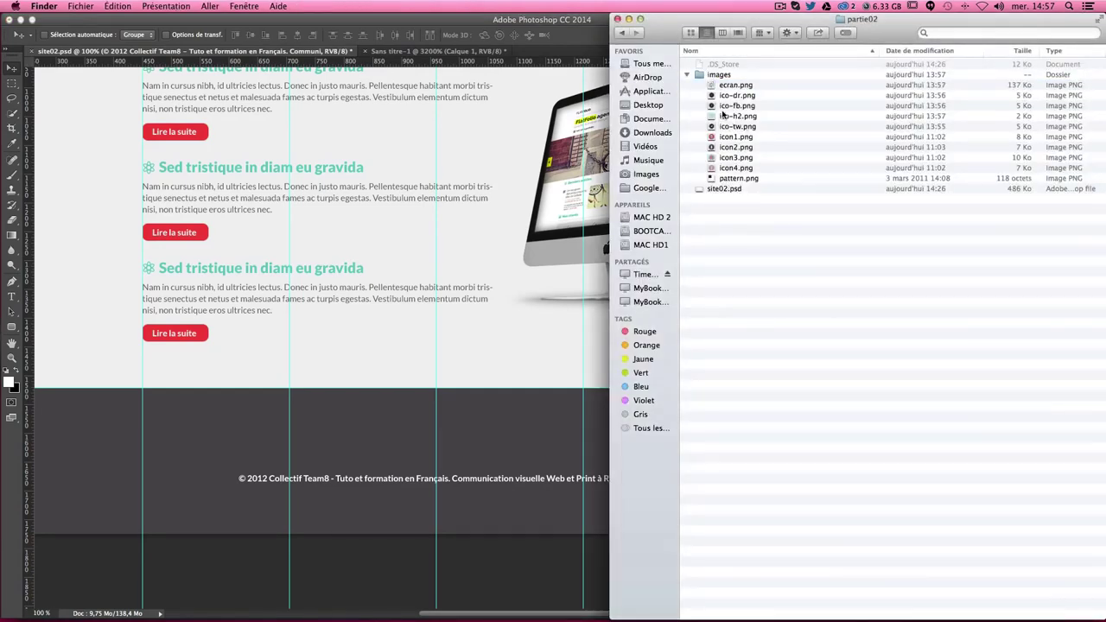
{"action": "left_click", "coordinate": [745, 105]}
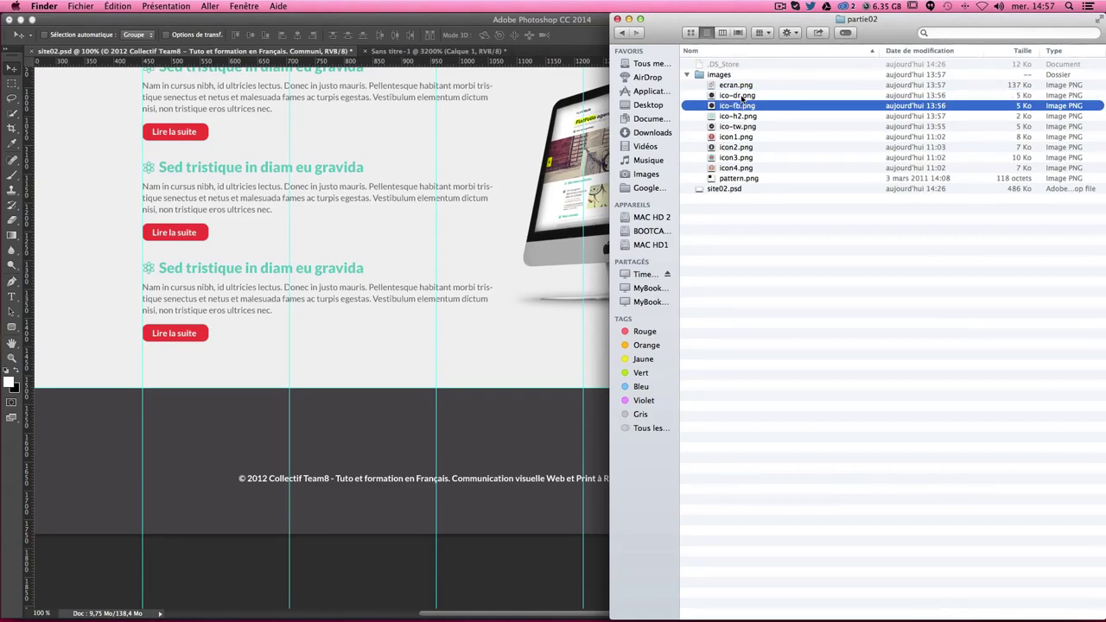
{"action": "left_click", "coordinate": [740, 96], "text": "super"}
{"action": "left_click", "coordinate": [726, 127], "text": "super"}
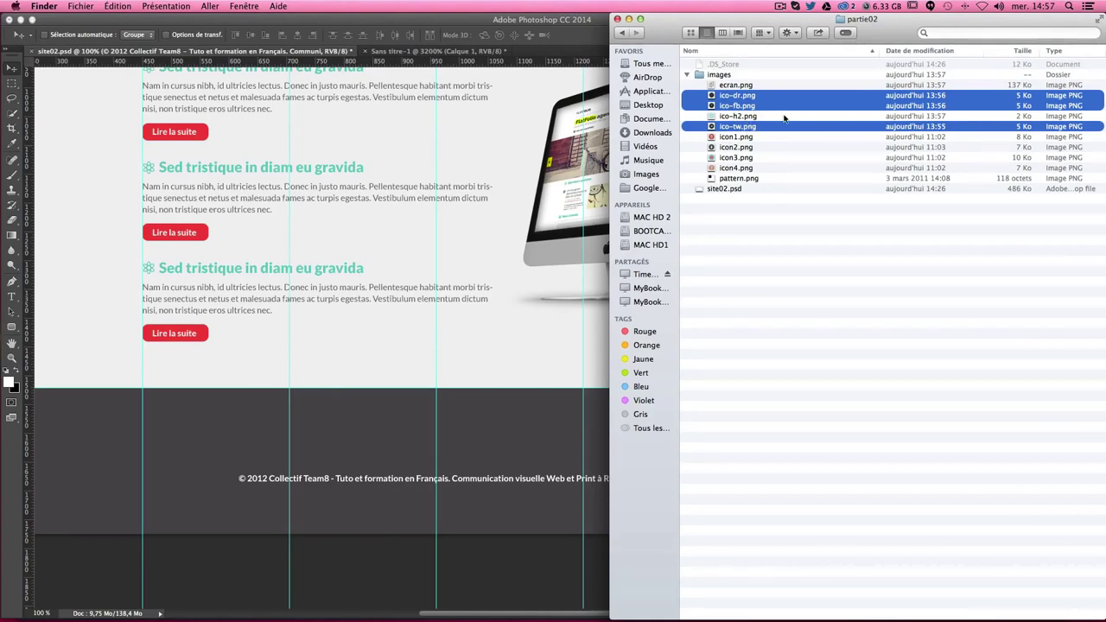
{"action": "left_click_drag", "start_coordinate": [744, 107], "coordinate": [430, 435]}
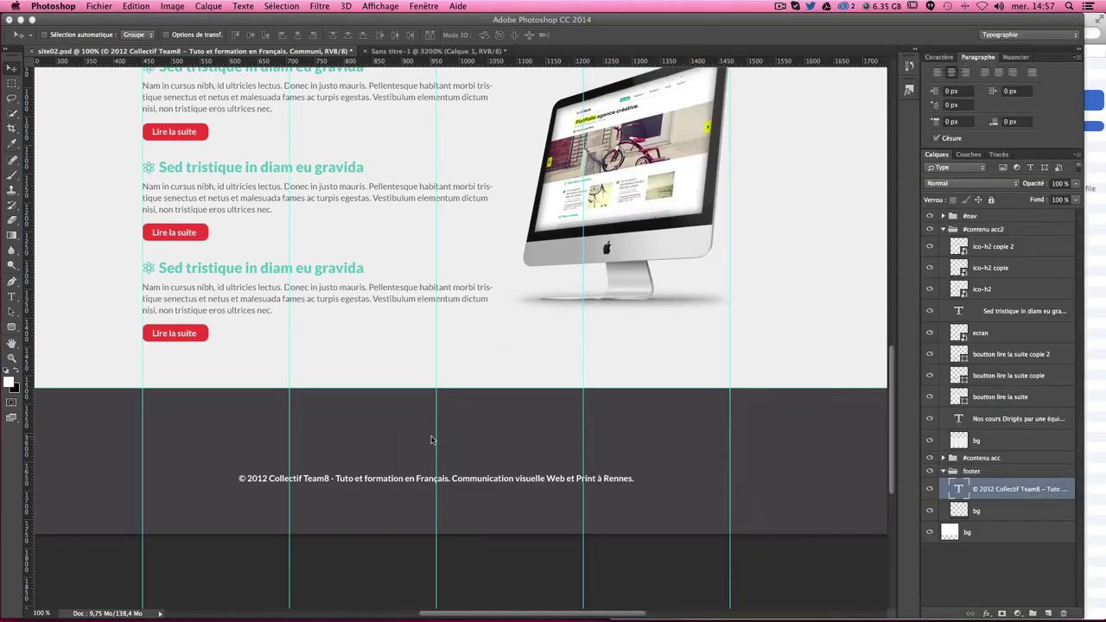
Step: Commit the placed Dribbble and Facebook icons, moving them down above the copyright line
{"action": "left_click_drag", "start_coordinate": [462, 333], "coordinate": [484, 378]}
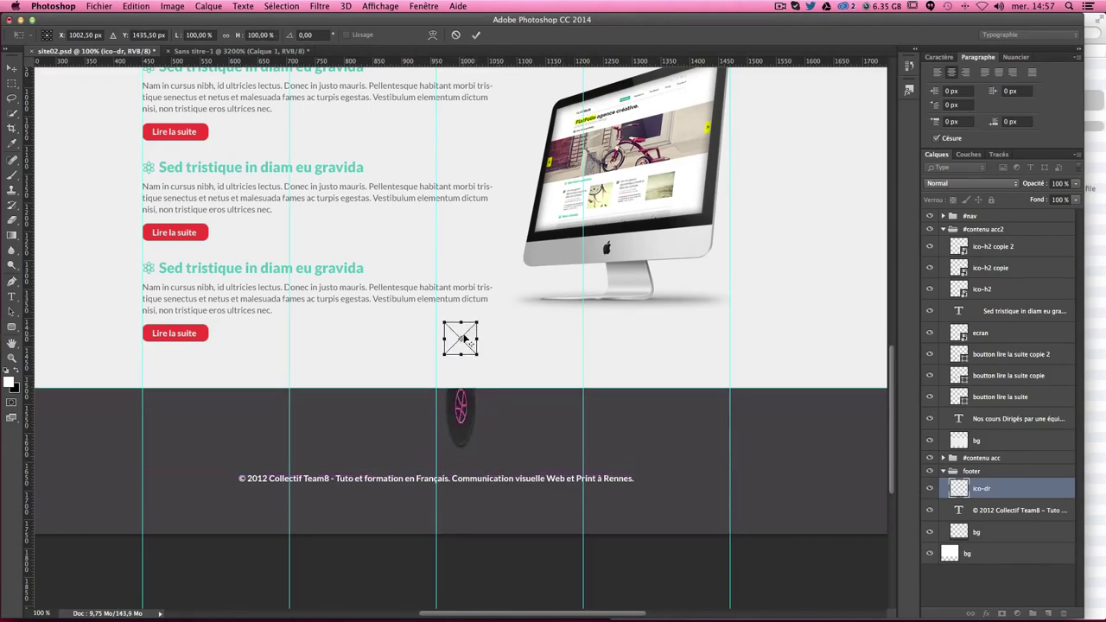
{"action": "left_click_drag", "start_coordinate": [464, 340], "coordinate": [437, 442]}
{"action": "key", "text": "Return"}
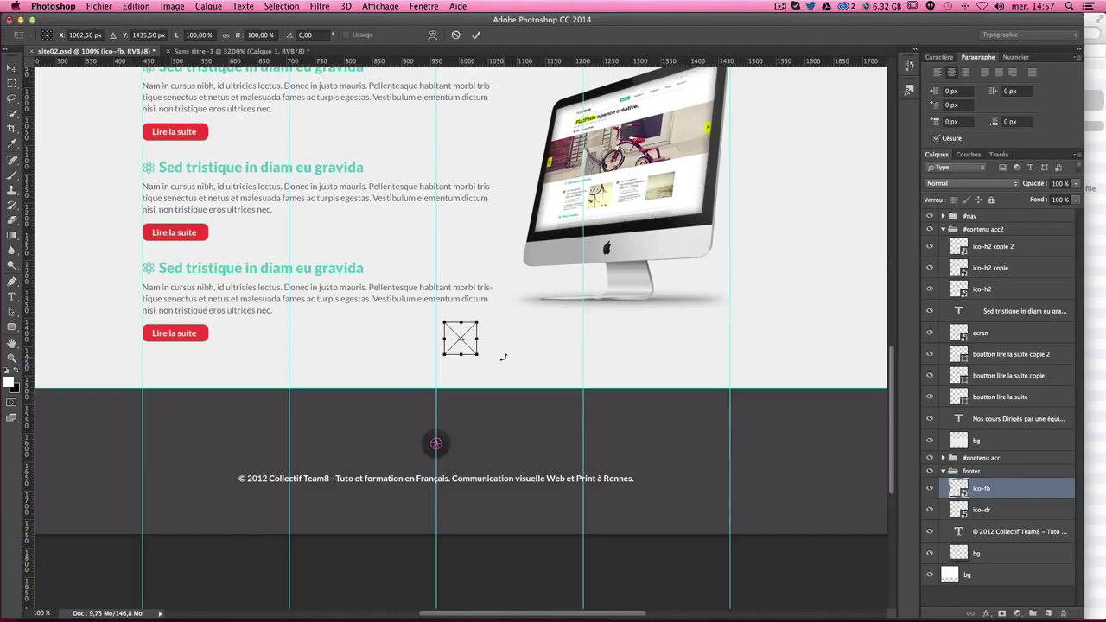
{"action": "key", "text": "Return"}
{"action": "left_click", "coordinate": [993, 515]}
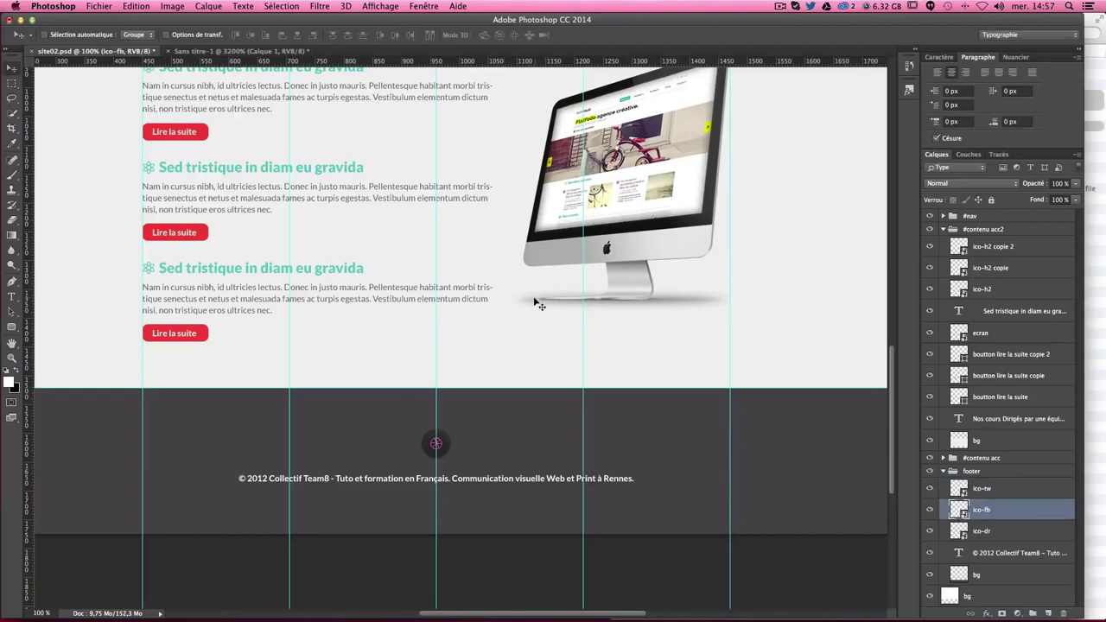
{"action": "left_click_drag", "start_coordinate": [455, 250], "coordinate": [492, 415]}
Step: Reorder the Facebook layer above Twitter and shift the Dribbble icon beside Facebook
{"action": "left_click_drag", "start_coordinate": [1026, 517], "coordinate": [983, 489]}
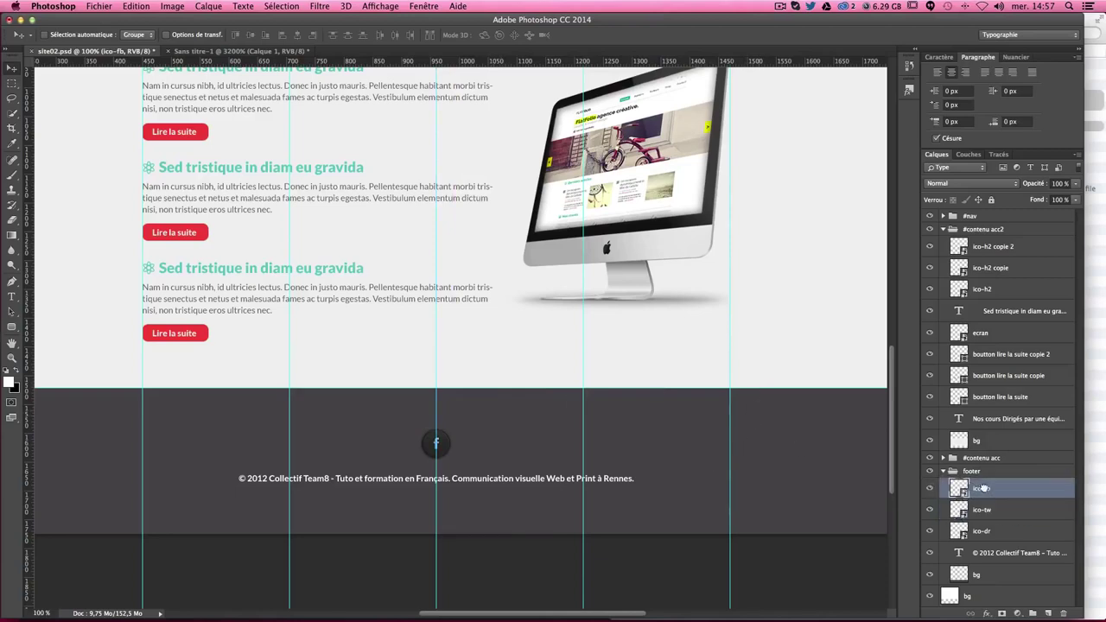
{"action": "left_click", "coordinate": [988, 536]}
{"action": "left_click", "coordinate": [990, 512]}
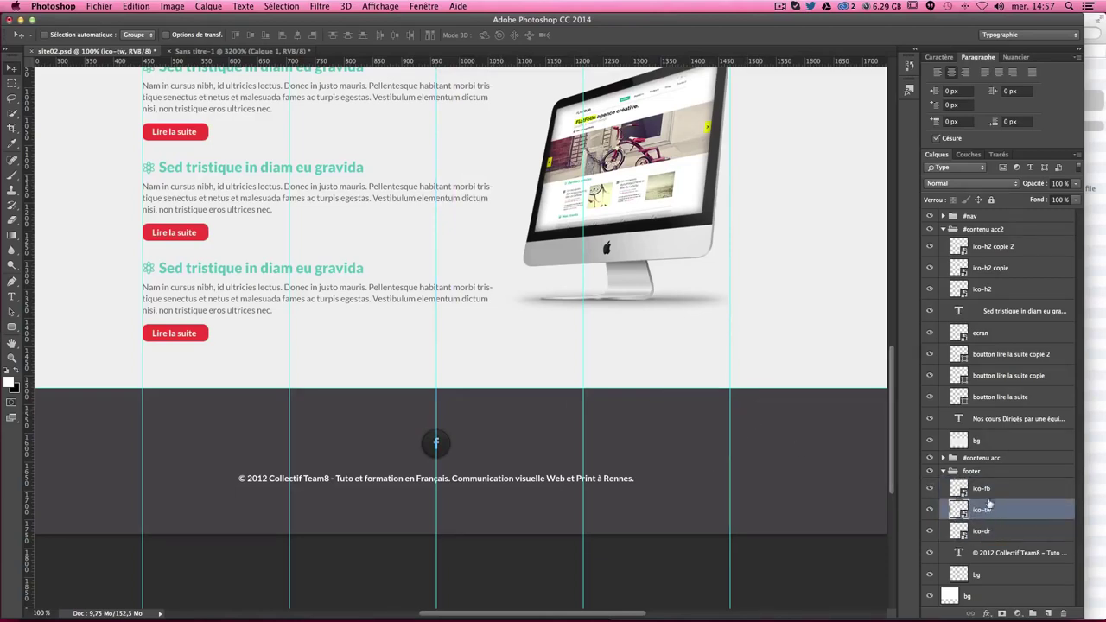
{"action": "left_click", "coordinate": [994, 534]}
{"action": "left_click", "coordinate": [1005, 513]}
{"action": "left_click", "coordinate": [997, 534], "text": "shift"}
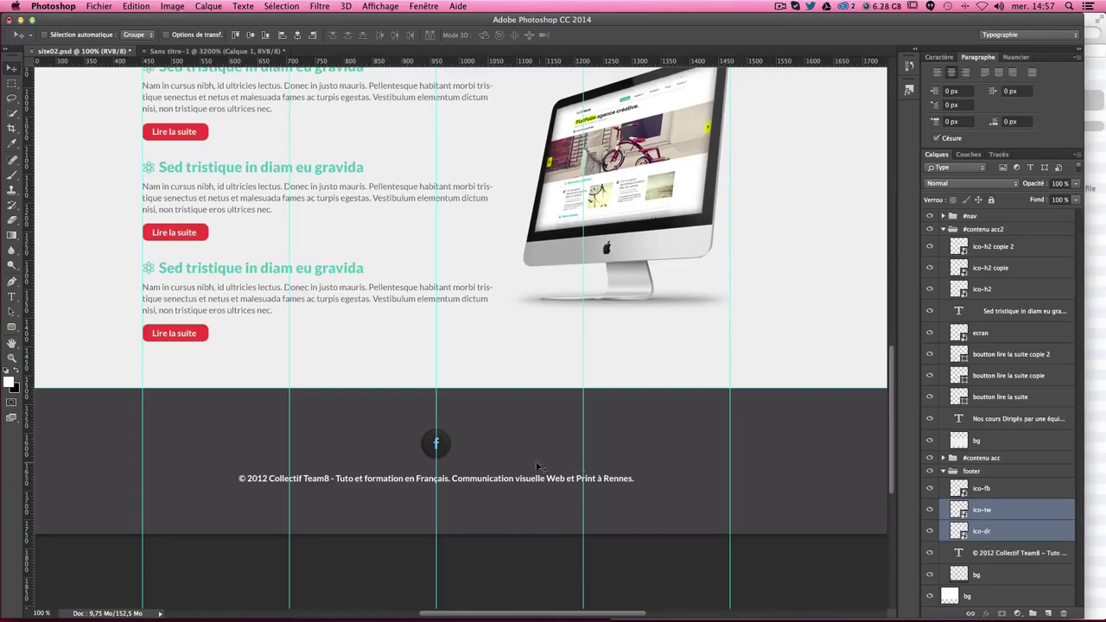
{"action": "left_click_drag", "start_coordinate": [485, 446], "coordinate": [512, 446]}
{"action": "left_click", "coordinate": [994, 534]}
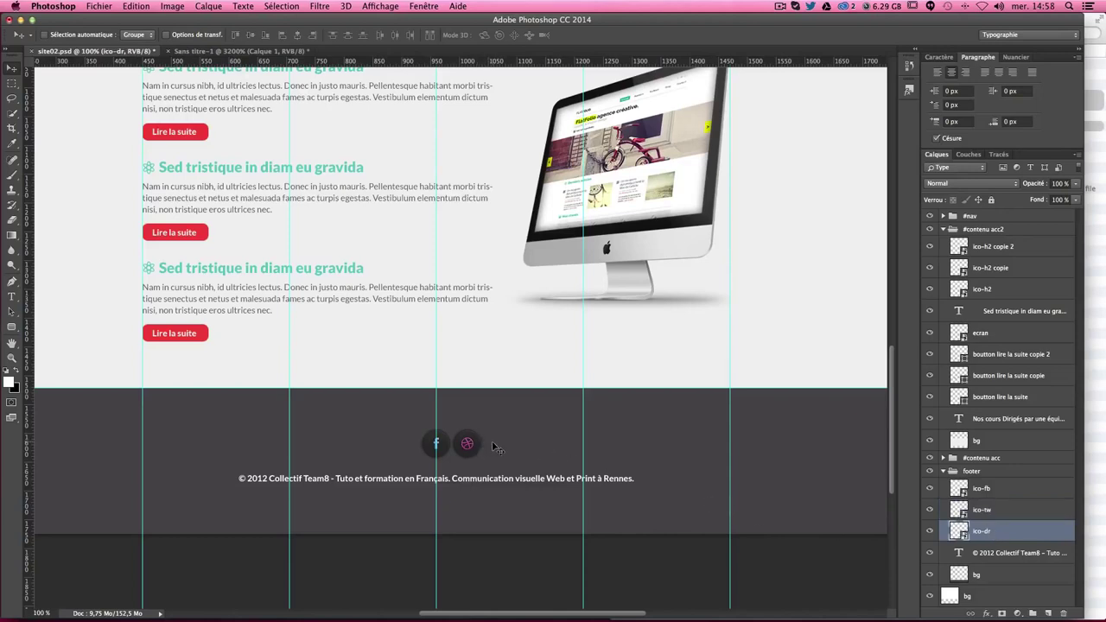
{"action": "left_click_drag", "start_coordinate": [478, 449], "coordinate": [516, 449]}
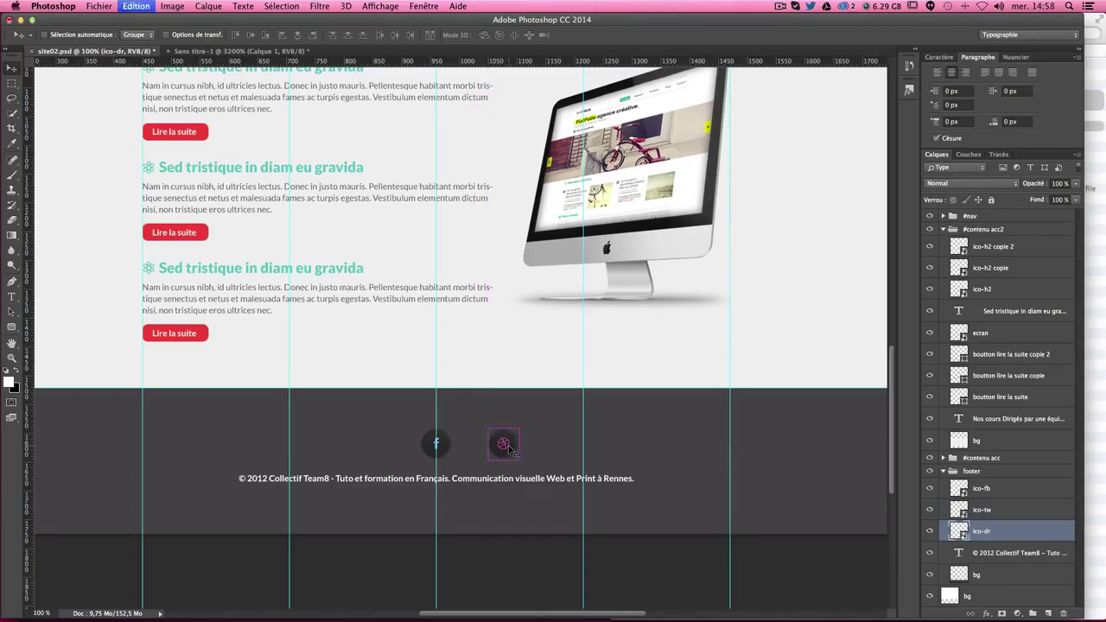
{"action": "key", "text": "ctrl+z"}
Step: Line up the Twitter icon beside Facebook and the Dribbble icon to its right
{"action": "left_click", "coordinate": [982, 509]}
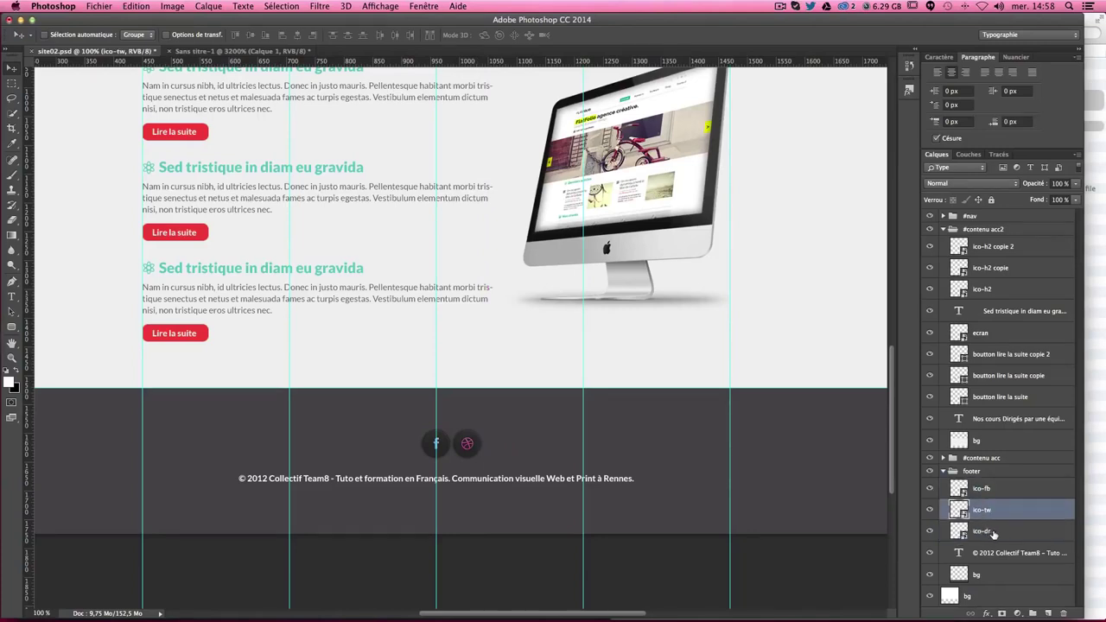
{"action": "left_click", "coordinate": [994, 534], "text": "shift"}
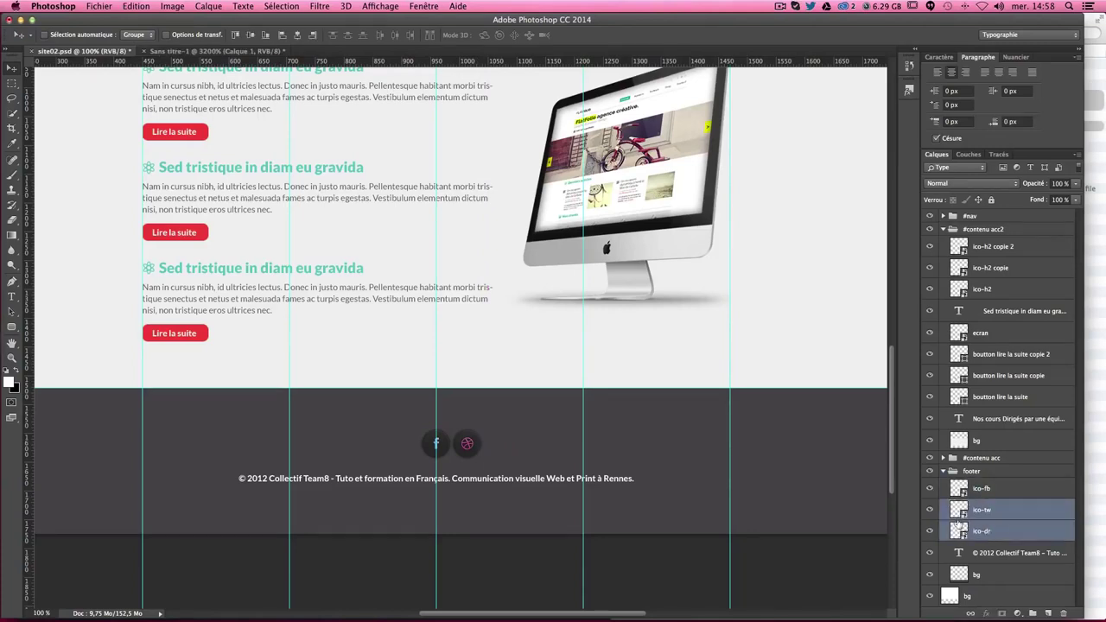
{"action": "left_click", "coordinate": [993, 512]}
{"action": "key", "text": "ctrl+t"}
{"action": "key", "text": "Return"}
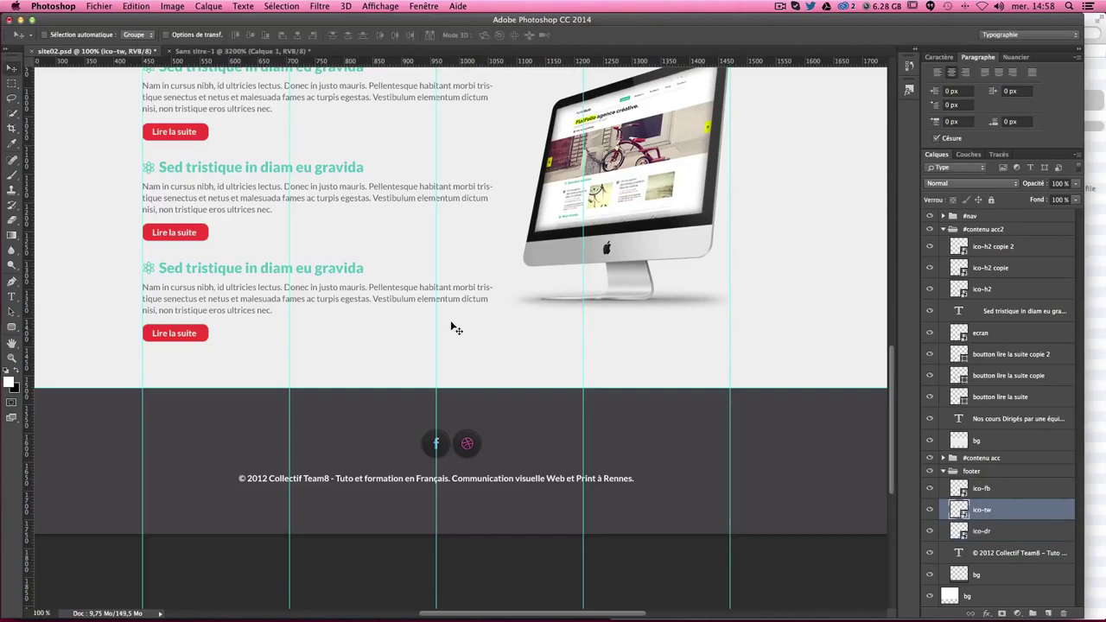
{"action": "left_click_drag", "start_coordinate": [452, 324], "coordinate": [425, 428]}
{"action": "left_click", "coordinate": [998, 530]}
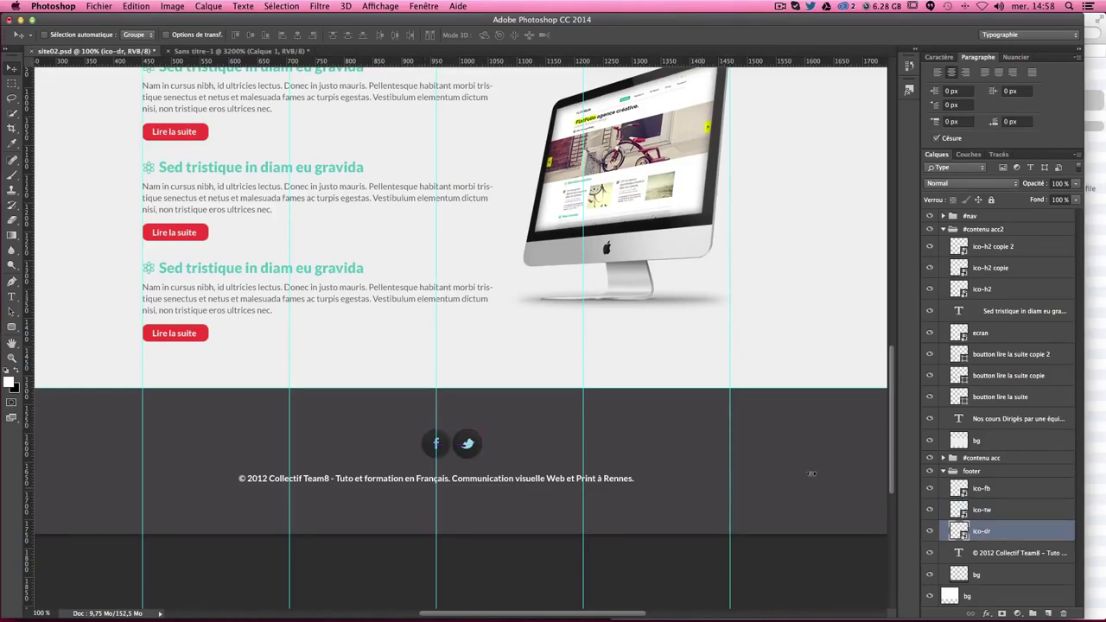
{"action": "left_click_drag", "start_coordinate": [645, 420], "coordinate": [645, 418]}
{"action": "key", "text": "Right"}
{"action": "key", "text": "Right"}
{"action": "key", "text": "Right"}
{"action": "key", "text": "Right"}
{"action": "key", "text": "Right"}
Step: Shift the three social icons left to centre them, then move them and the copyright line lower
{"action": "left_click", "coordinate": [1007, 497], "text": "shift"}
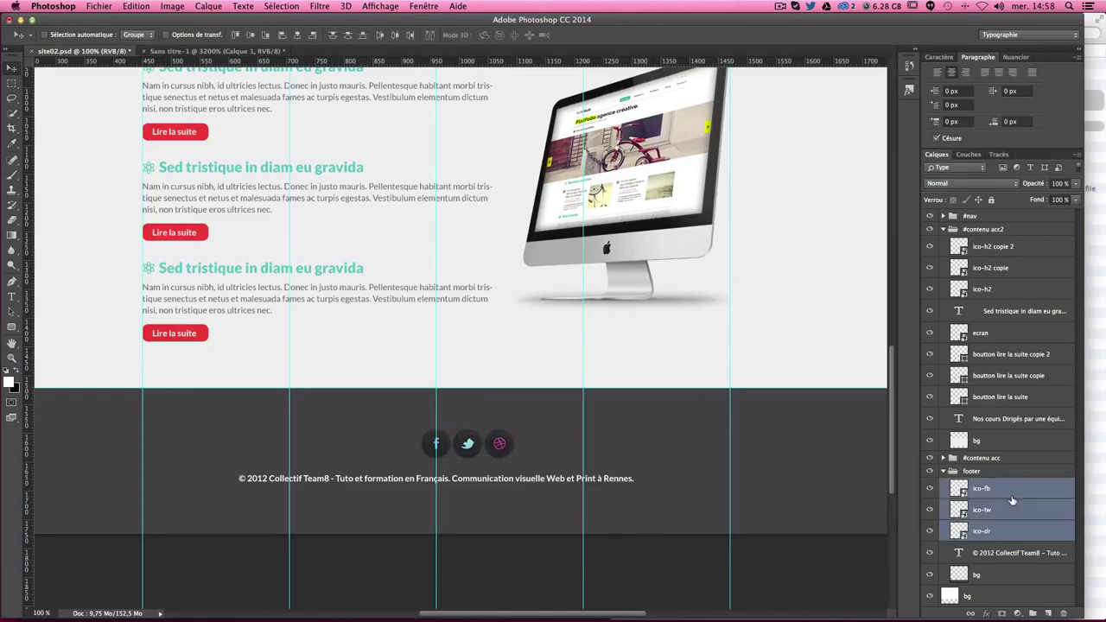
{"action": "left_click_drag", "start_coordinate": [525, 445], "coordinate": [491, 446]}
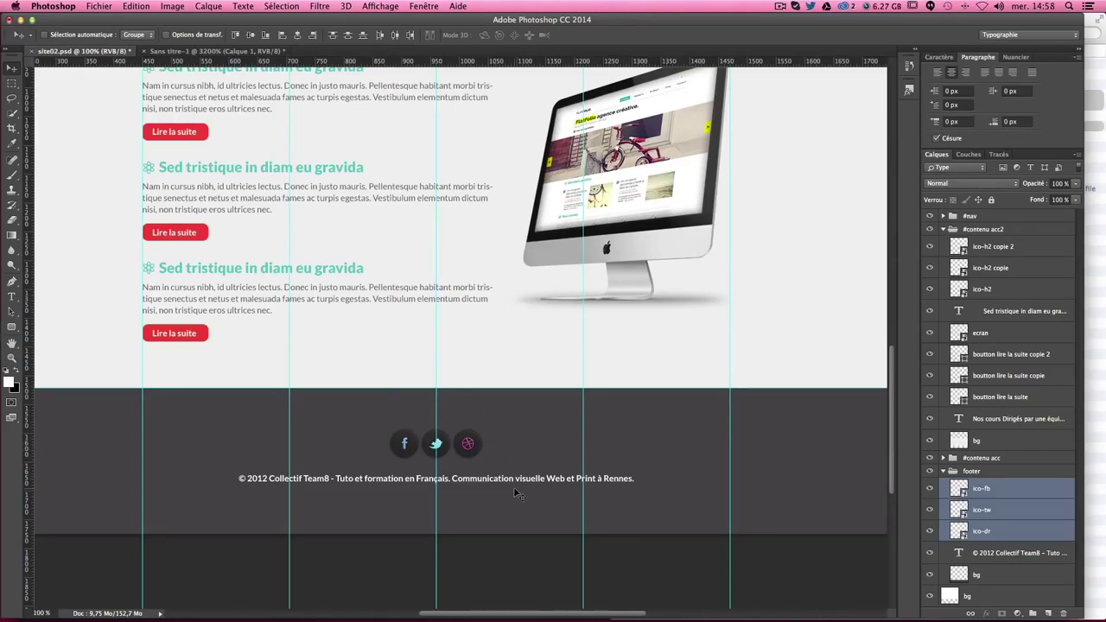
{"action": "left_click", "coordinate": [988, 553], "text": "shift"}
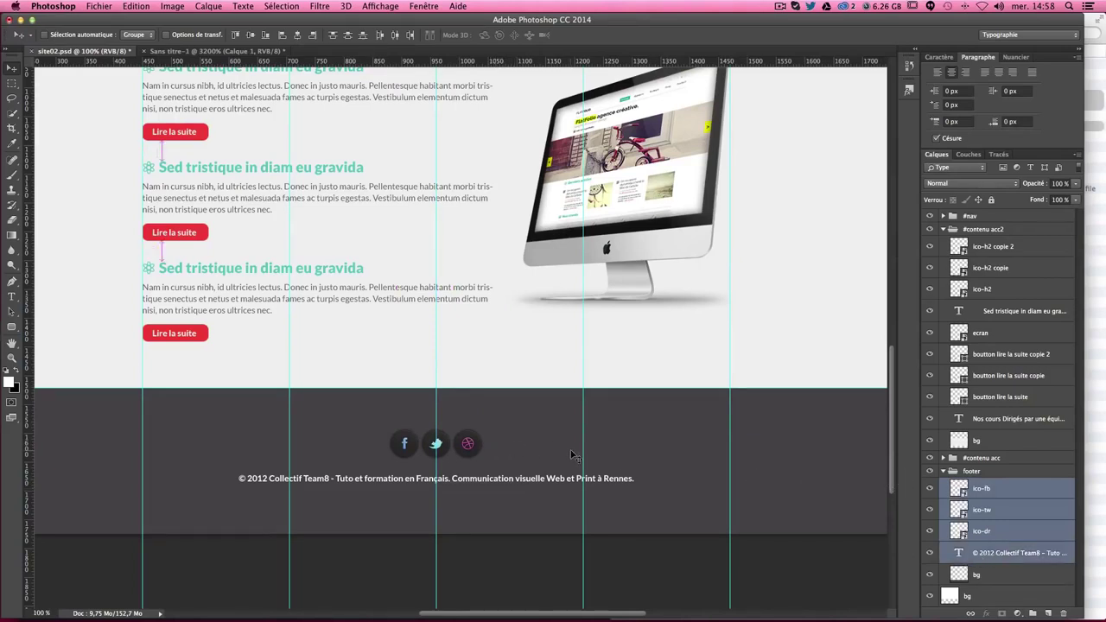
{"action": "left_click_drag", "start_coordinate": [497, 427], "coordinate": [495, 438]}
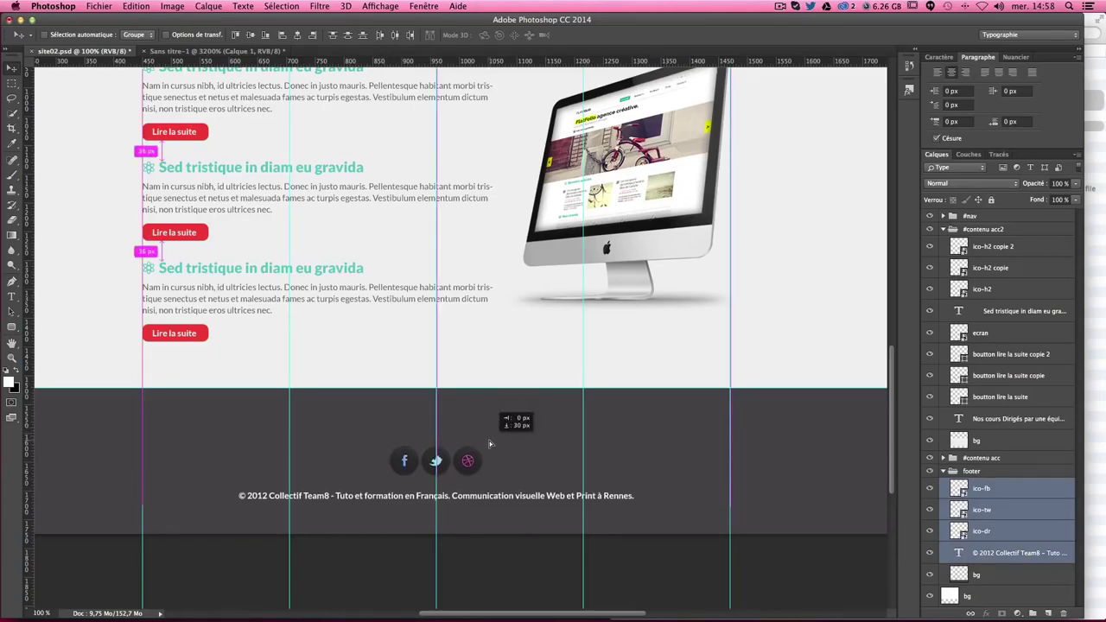
{"action": "left_click_drag", "start_coordinate": [495, 437], "coordinate": [507, 455]}
Step: Nudge the footer content with arrow keys until spacing reads about 78 px above, 74 px below
{"action": "key", "text": "super"}
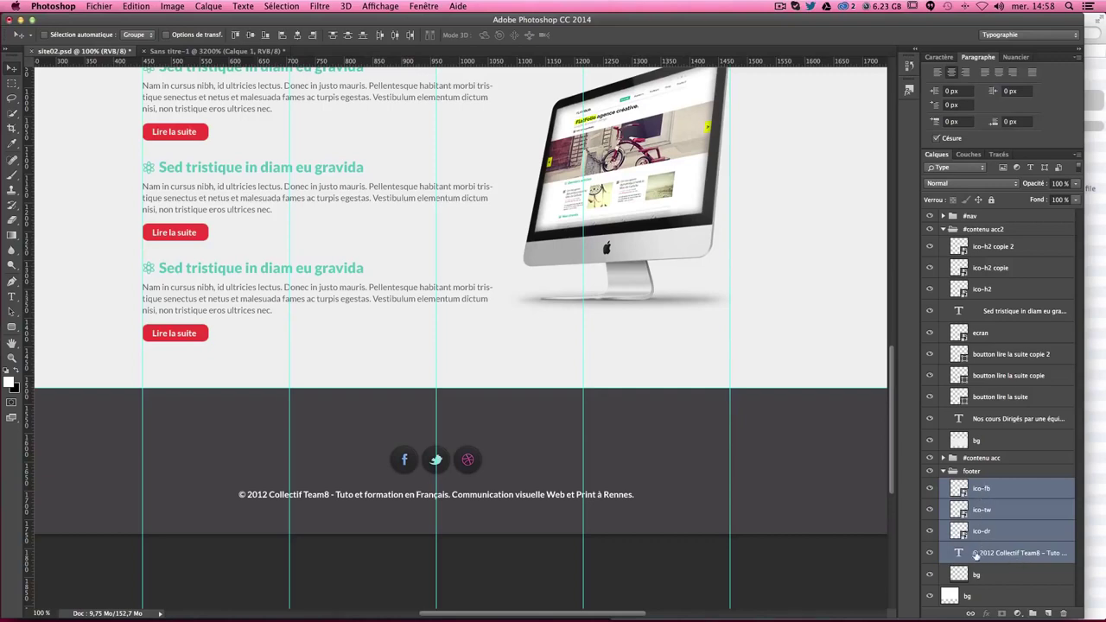
{"action": "key", "text": "alt"}
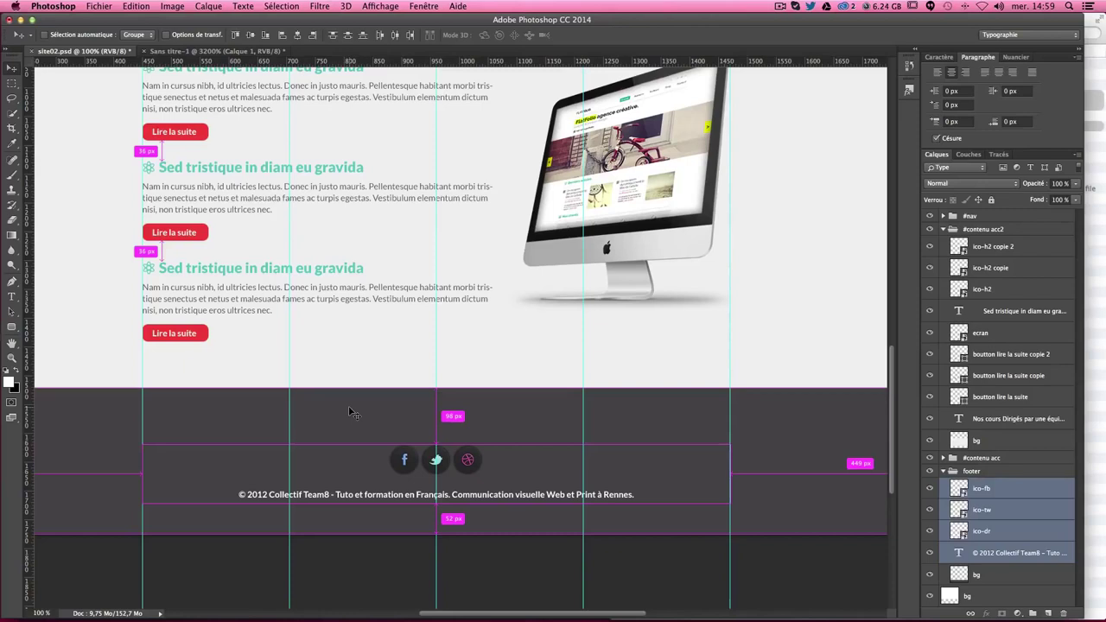
{"action": "key", "text": "Up"}
{"action": "key", "text": "Up"}
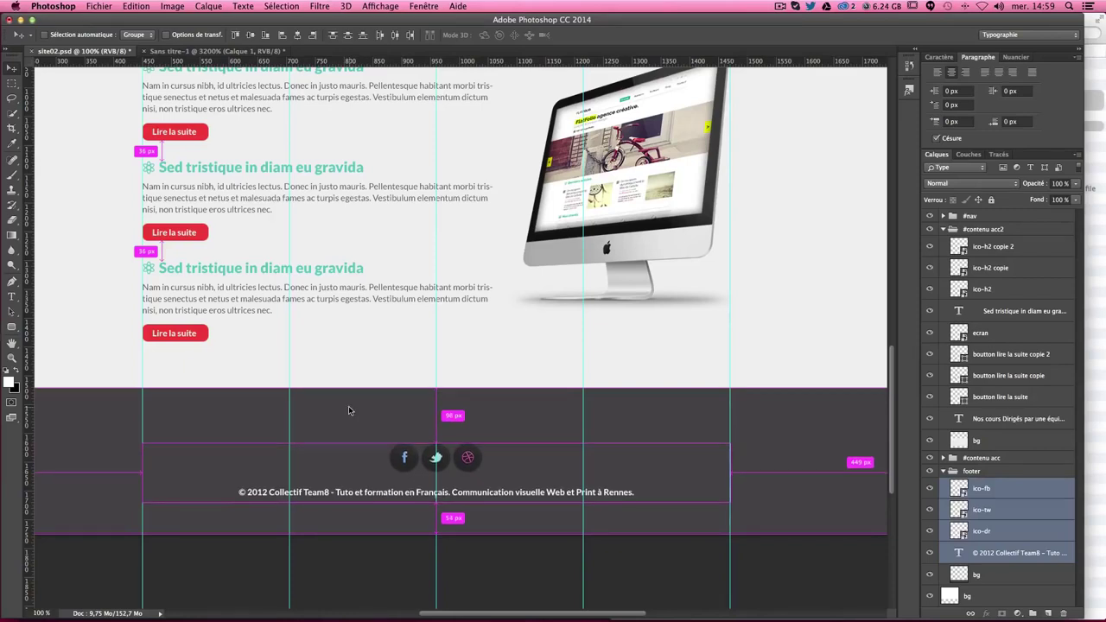
{"action": "key", "text": "Up"}
{"action": "key", "text": "Up"}
{"action": "key", "text": "Up"}
{"action": "key", "text": "Up"}
{"action": "key", "text": "Up"}
{"action": "key", "text": "Up"}
{"action": "key", "text": "Up"}
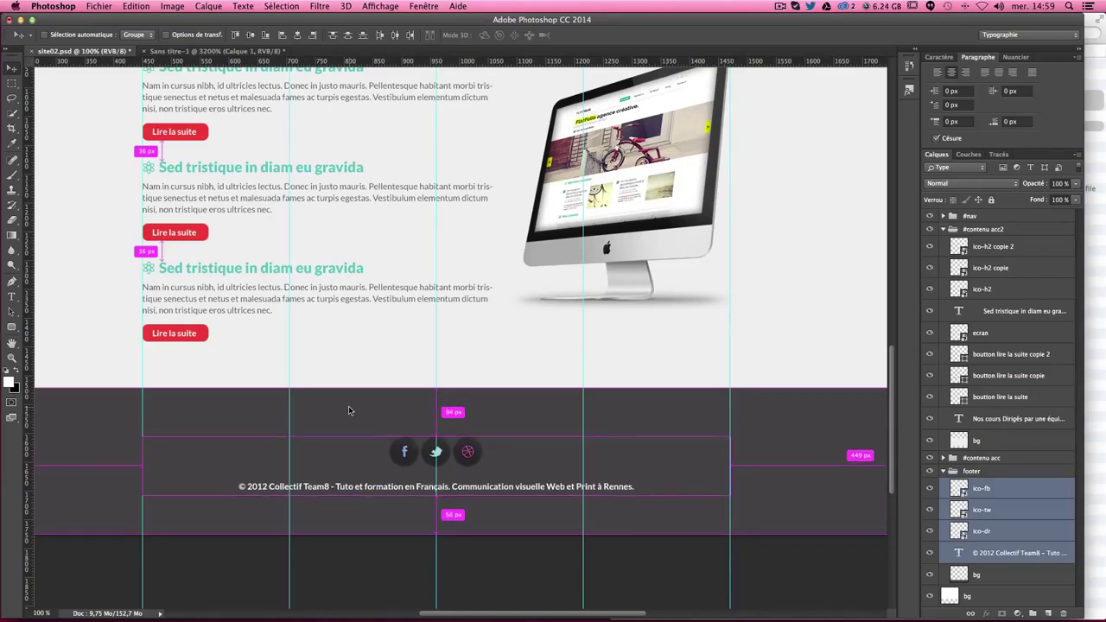
{"action": "key", "text": "Up"}
{"action": "key", "text": "Up"}
{"action": "key", "text": "Up"}
{"action": "key", "text": "Down"}
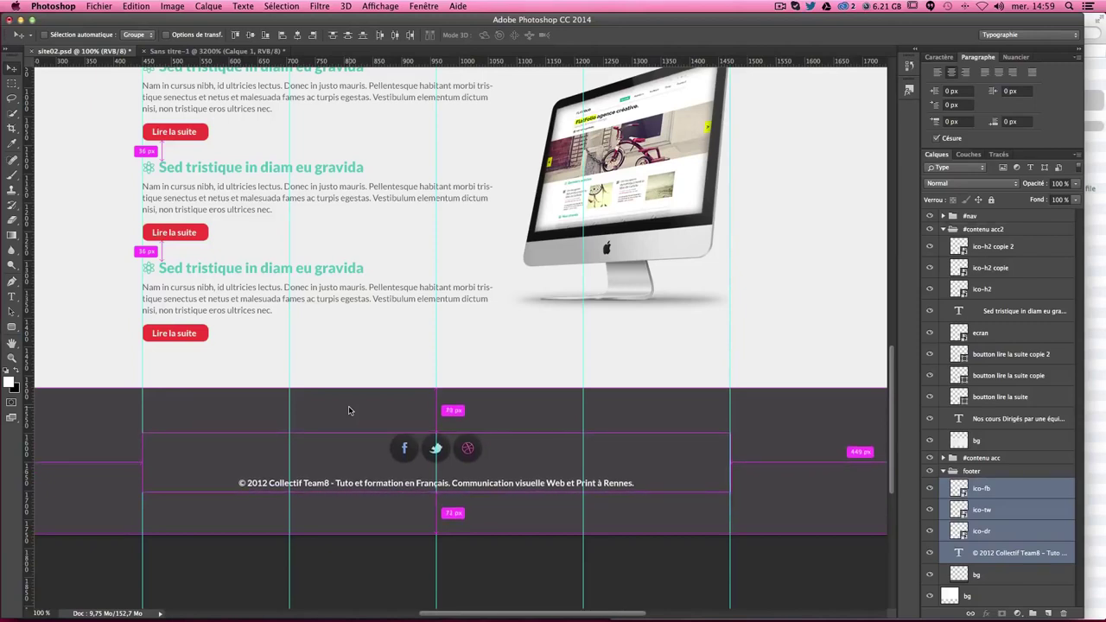
{"action": "key", "text": "Down"}
{"action": "key", "text": "Up"}
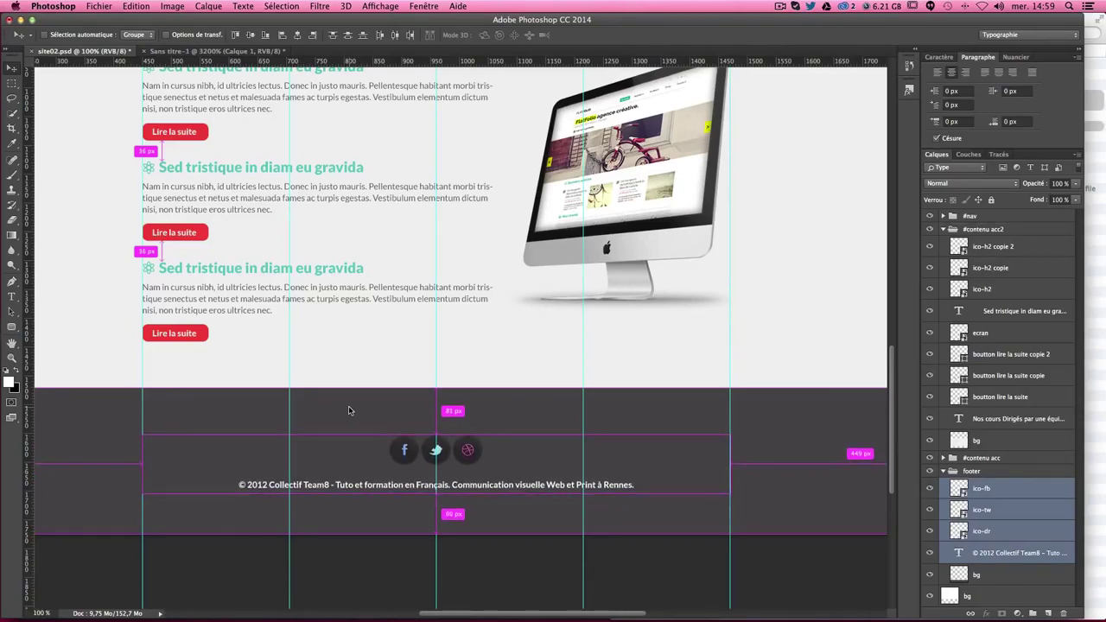
{"action": "key", "text": "Up"}
{"action": "key", "text": "Up"}
{"action": "key", "text": "Up"}
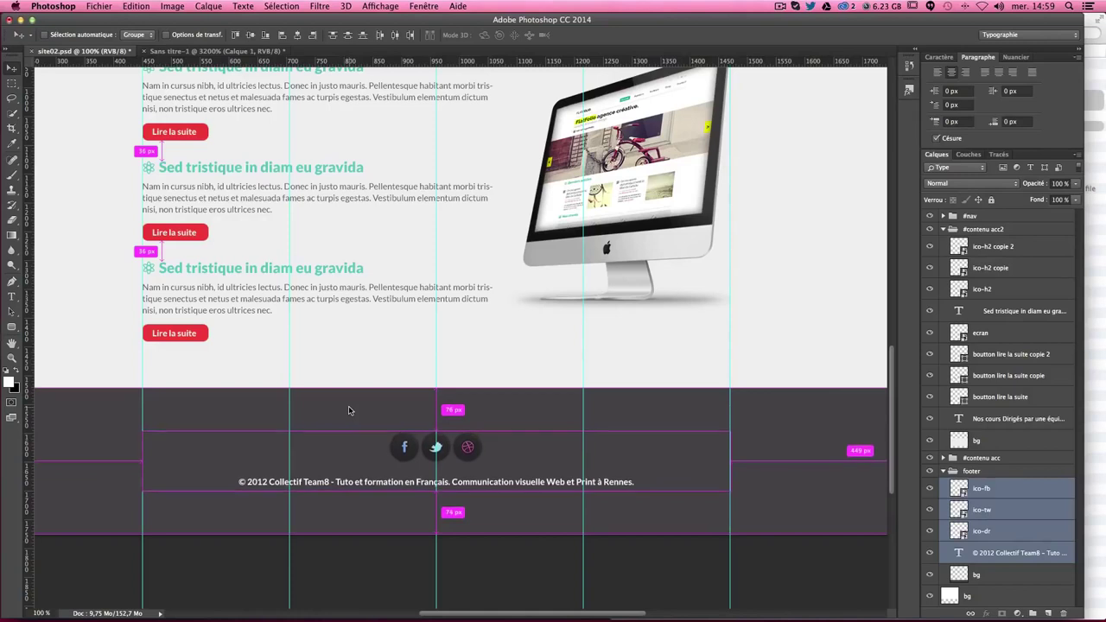
{"action": "key", "text": "Up"}
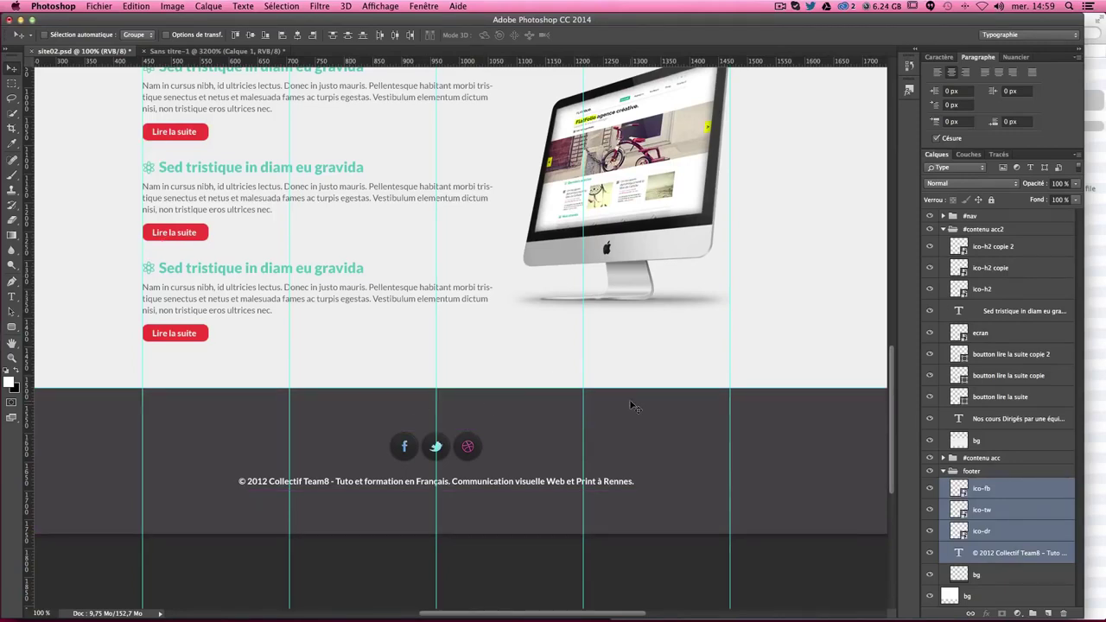
Step: Scroll through the whole mockup, zoom out to 66.7% and hide the guides
{"action": "scroll", "coordinate": [635, 402], "scroll_direction": "up", "scroll_amount": 5}
{"action": "scroll", "coordinate": [636, 411], "scroll_direction": "up", "scroll_amount": 4}
{"action": "scroll", "coordinate": [636, 412], "scroll_direction": "up", "scroll_amount": 7}
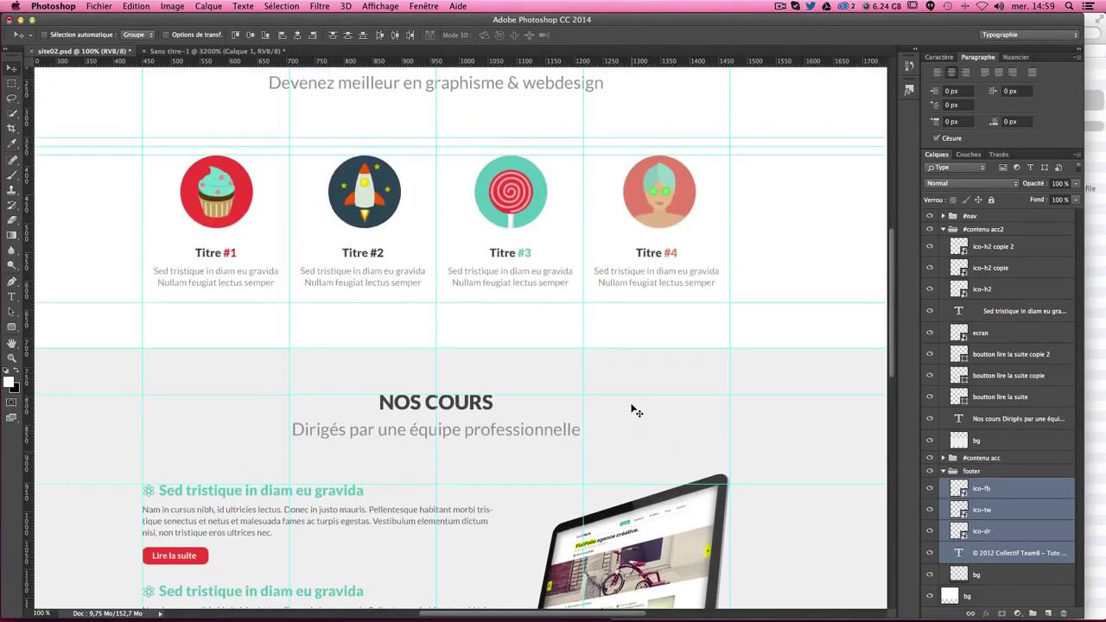
{"action": "scroll", "coordinate": [636, 411], "scroll_direction": "up", "scroll_amount": 3}
{"action": "scroll", "coordinate": [636, 412], "scroll_direction": "up", "scroll_amount": 5}
{"action": "scroll", "coordinate": [636, 412], "scroll_direction": "down", "scroll_amount": 1}
{"action": "scroll", "coordinate": [636, 411], "scroll_direction": "down", "scroll_amount": 1}
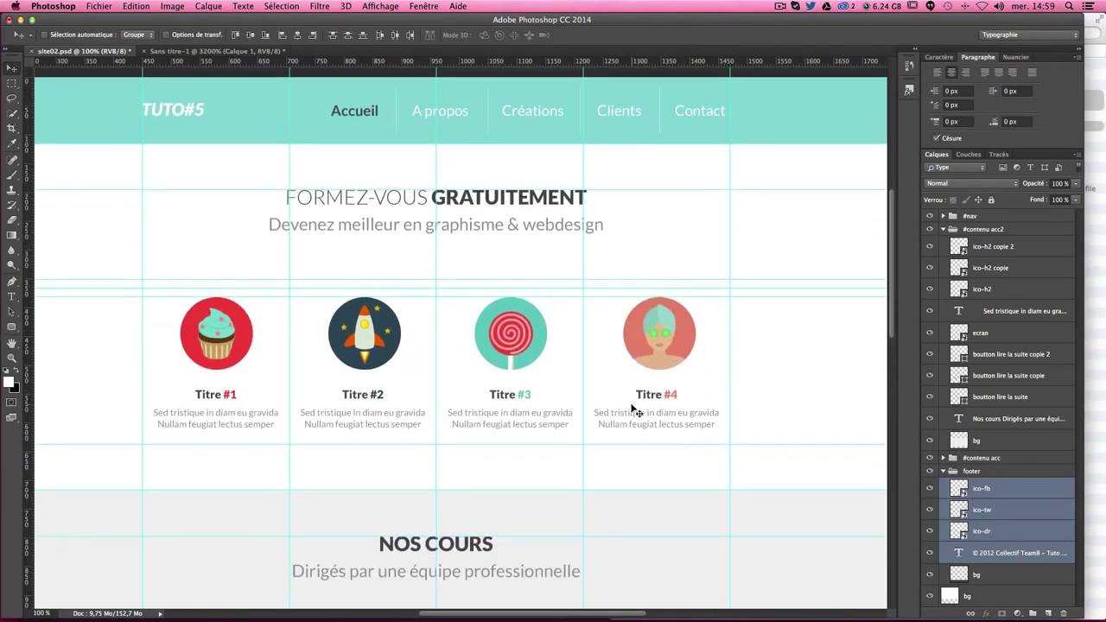
{"action": "scroll", "coordinate": [636, 411], "scroll_direction": "down", "scroll_amount": 10}
{"action": "scroll", "coordinate": [636, 412], "scroll_direction": "down", "scroll_amount": 9}
{"action": "scroll", "coordinate": [636, 412], "scroll_direction": "down", "scroll_amount": 4}
{"action": "scroll", "coordinate": [636, 412], "scroll_direction": "up", "scroll_amount": 9}
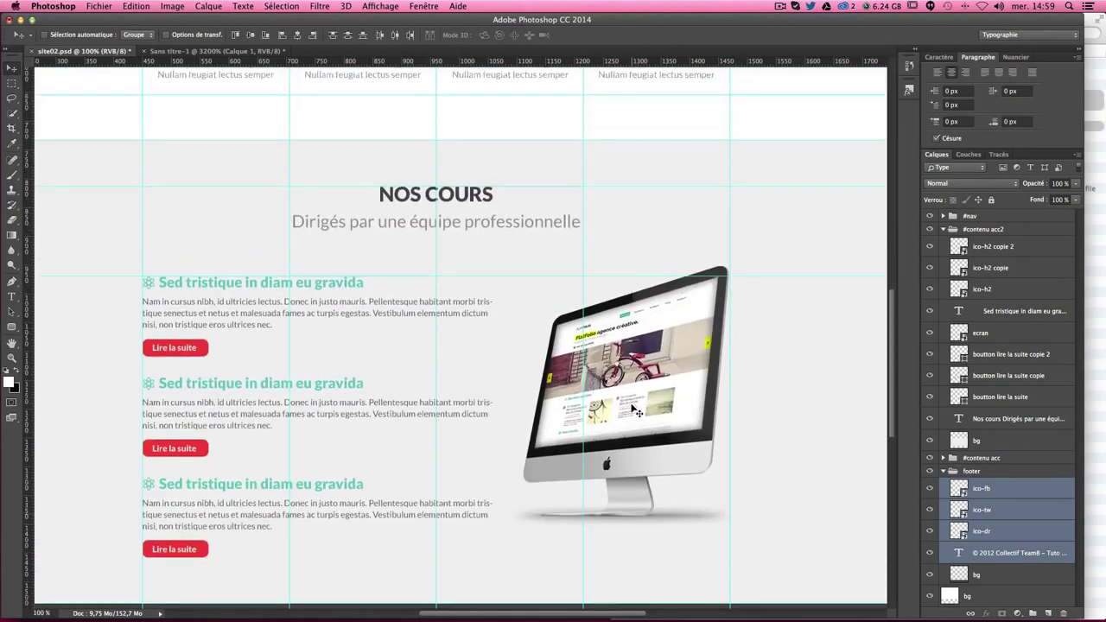
{"action": "scroll", "coordinate": [636, 412], "scroll_direction": "up", "scroll_amount": 4}
{"action": "scroll", "coordinate": [636, 412], "scroll_direction": "up", "scroll_amount": 5}
{"action": "scroll", "coordinate": [636, 412], "scroll_direction": "down", "scroll_amount": 7}
{"action": "scroll", "coordinate": [637, 412], "scroll_direction": "up", "scroll_amount": 1}
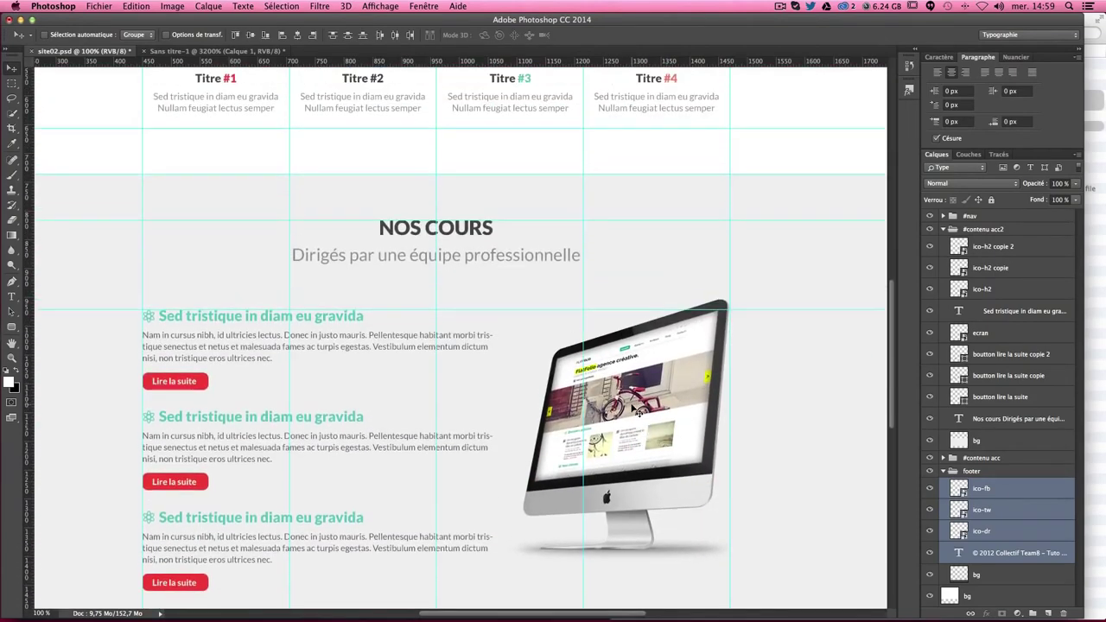
{"action": "scroll", "coordinate": [637, 412], "scroll_direction": "up", "scroll_amount": 7}
{"action": "scroll", "coordinate": [636, 412], "scroll_direction": "up", "scroll_amount": 3}
{"action": "scroll", "coordinate": [637, 413], "scroll_direction": "up", "scroll_amount": 2}
{"action": "scroll", "coordinate": [636, 412], "scroll_direction": "left", "scroll_amount": 1}
{"action": "scroll", "coordinate": [636, 413], "scroll_direction": "up", "scroll_amount": 1}
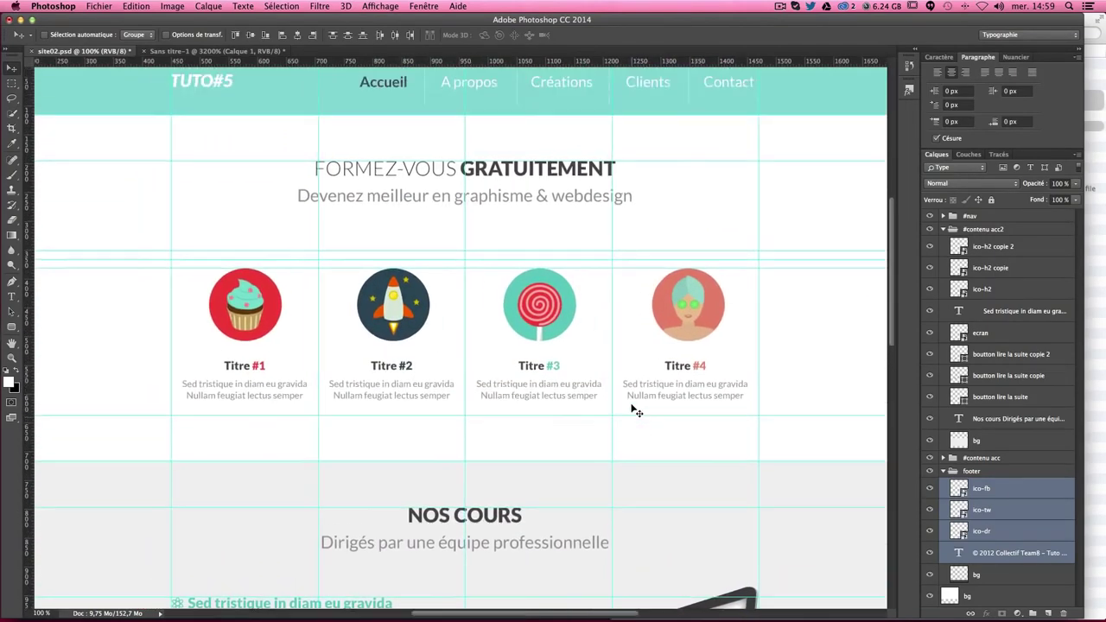
{"action": "scroll", "coordinate": [636, 412], "scroll_direction": "up", "scroll_amount": 1}
{"action": "key", "text": "super+minus"}
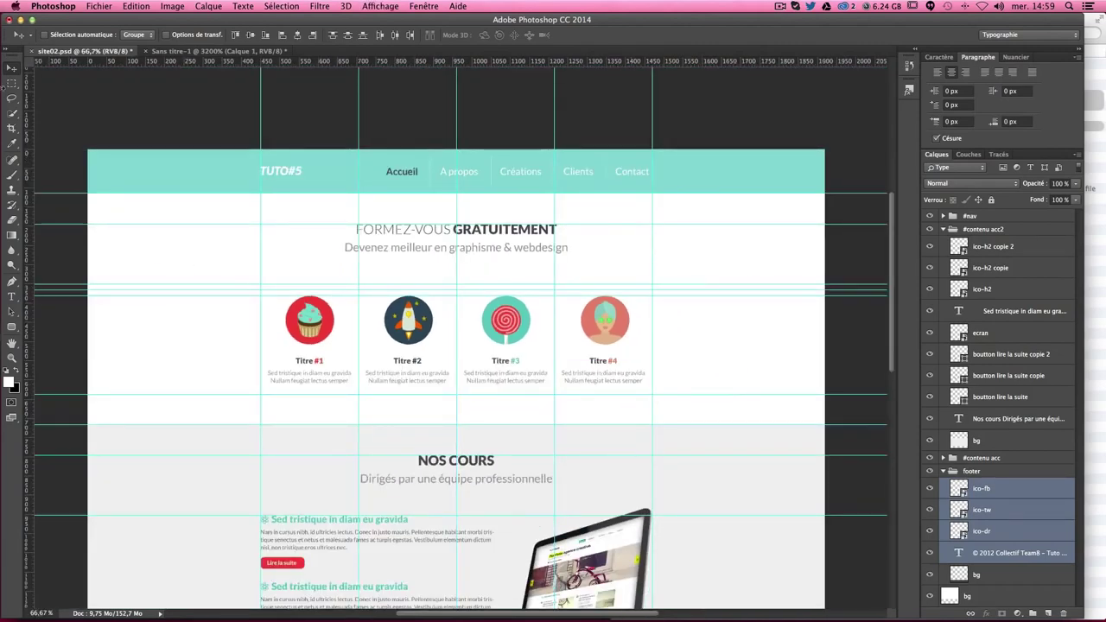
{"action": "key", "text": "super+semicolon"}
{"action": "scroll", "coordinate": [570, 261], "scroll_direction": "down", "scroll_amount": 2}
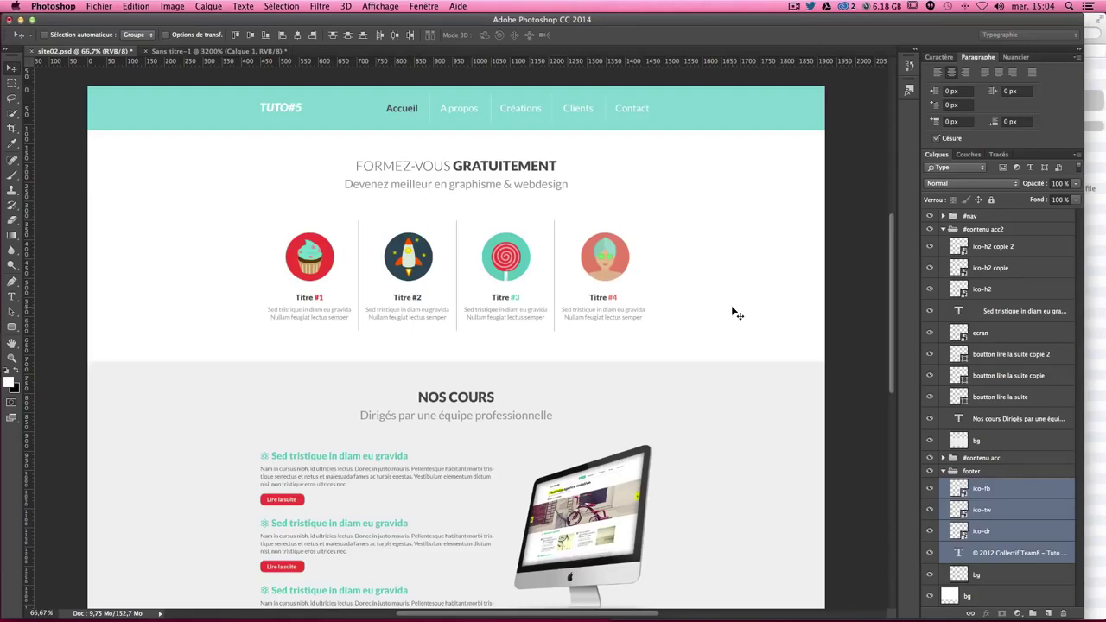
{"action": "mouse_move", "coordinate": [773, 619]}
{"action": "left_click", "coordinate": [774, 580]}
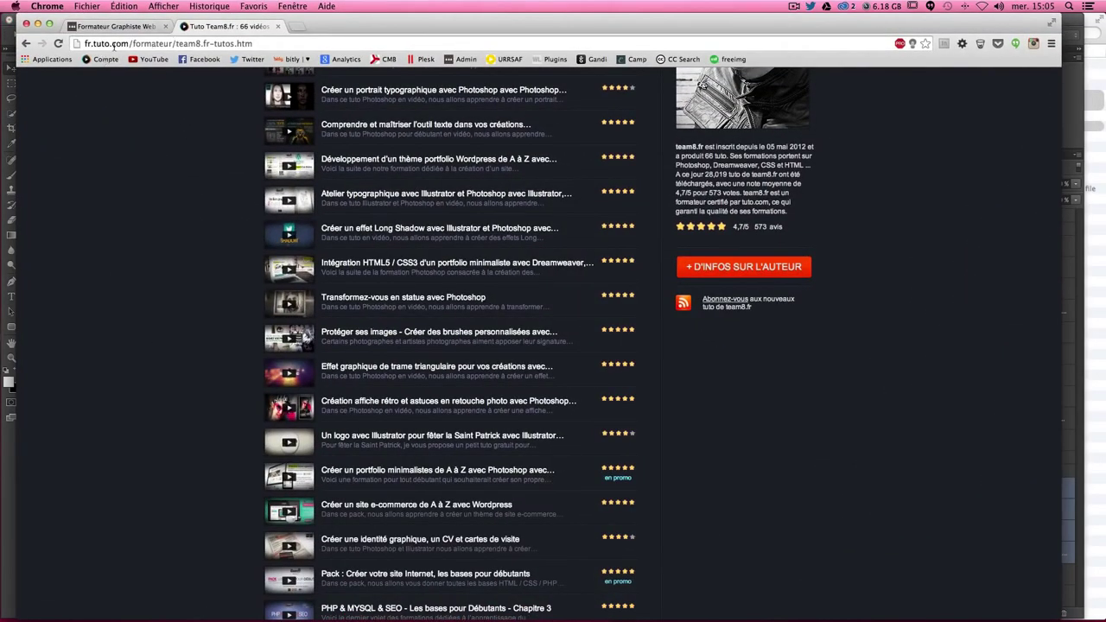
{"action": "left_click_drag", "start_coordinate": [112, 43], "coordinate": [279, 41]}
{"action": "left_click", "coordinate": [205, 41]}
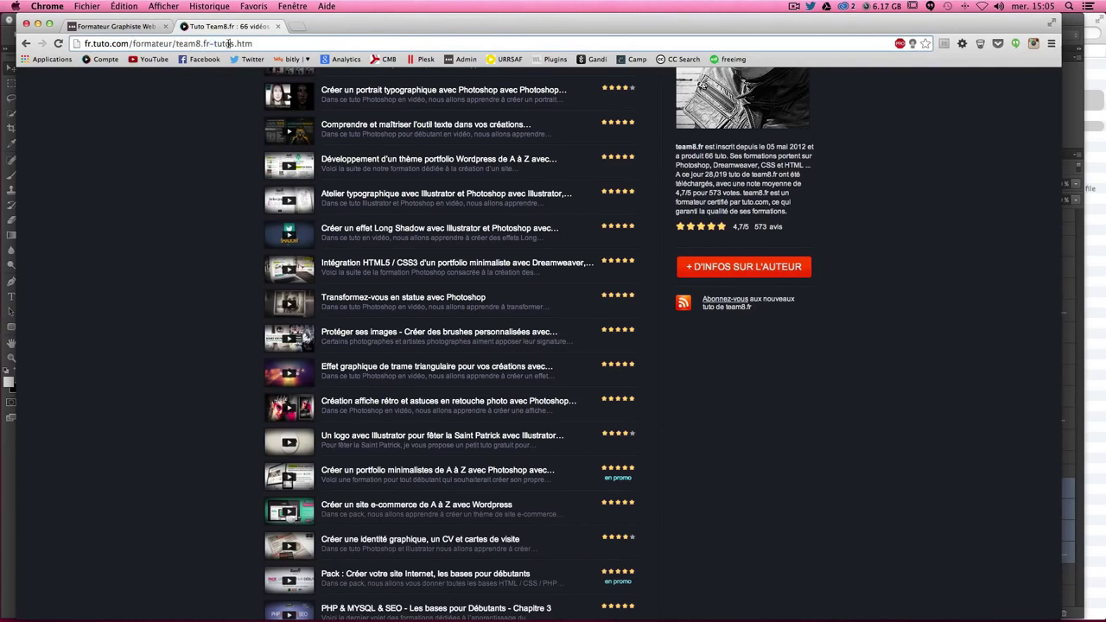
{"action": "left_click", "coordinate": [260, 43]}
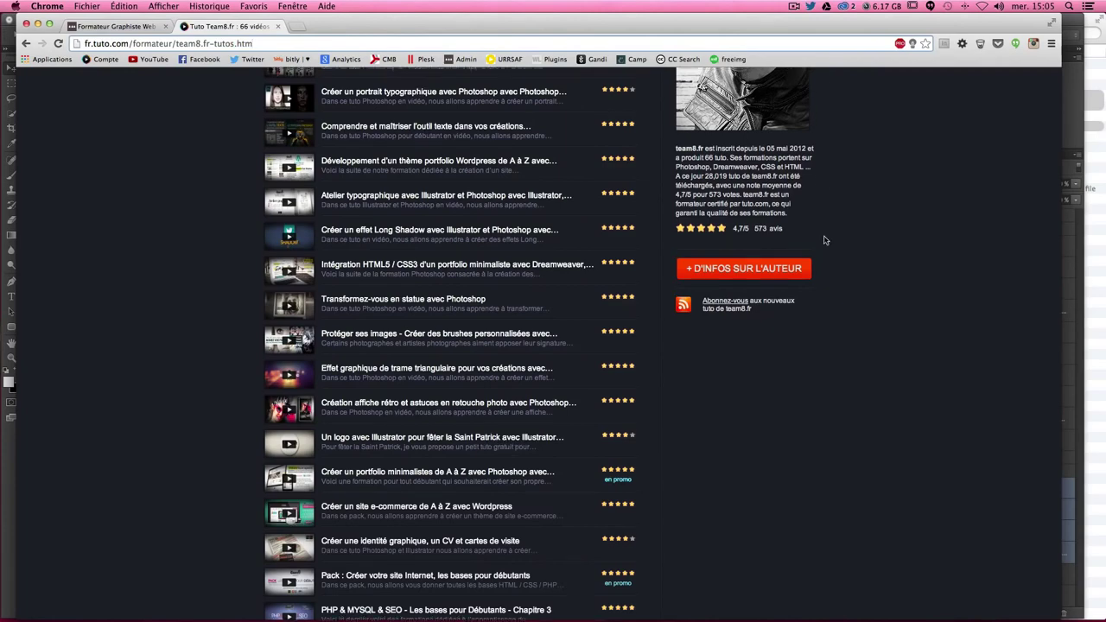
{"action": "scroll", "coordinate": [822, 238], "scroll_direction": "up", "scroll_amount": 5}
{"action": "scroll", "coordinate": [411, 181], "scroll_direction": "down", "scroll_amount": 1}
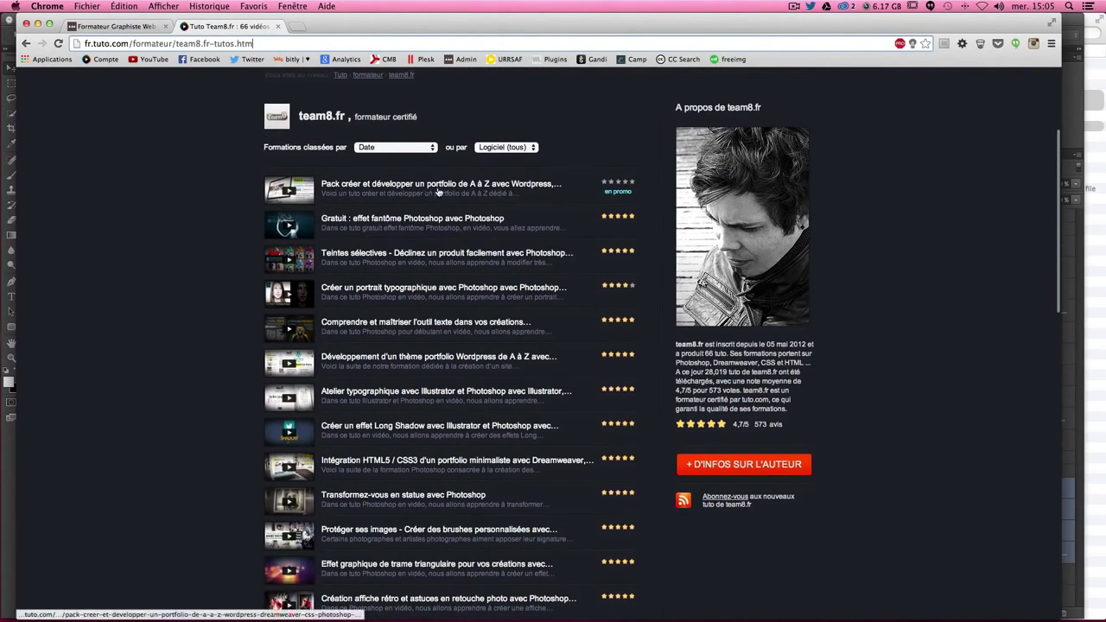
{"action": "scroll", "coordinate": [413, 173], "scroll_direction": "down", "scroll_amount": 2}
{"action": "scroll", "coordinate": [416, 160], "scroll_direction": "down", "scroll_amount": 3}
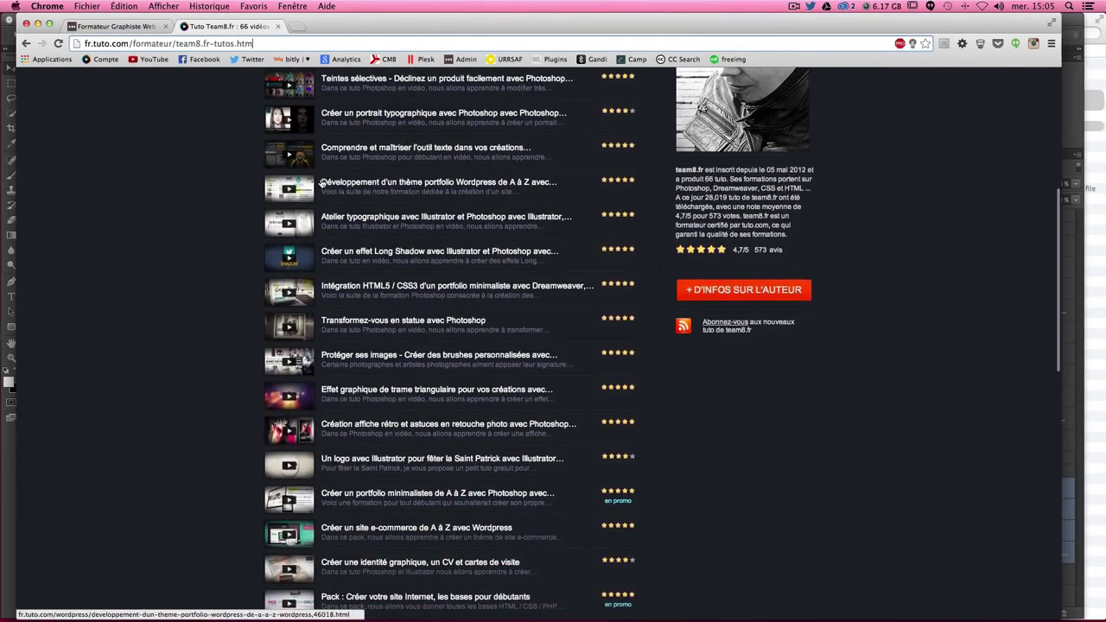
{"action": "scroll", "coordinate": [399, 190], "scroll_direction": "up", "scroll_amount": 5}
{"action": "scroll", "coordinate": [400, 191], "scroll_direction": "down", "scroll_amount": 3}
{"action": "scroll", "coordinate": [399, 190], "scroll_direction": "down", "scroll_amount": 1}
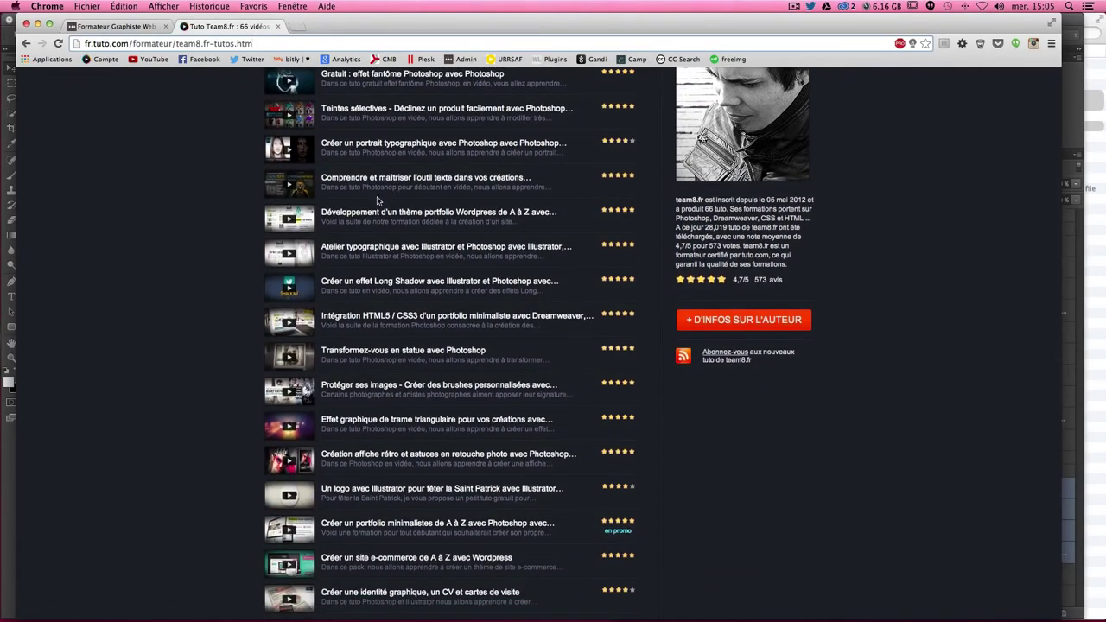
{"action": "scroll", "coordinate": [405, 362], "scroll_direction": "down", "scroll_amount": 3}
{"action": "scroll", "coordinate": [405, 362], "scroll_direction": "down", "scroll_amount": 1}
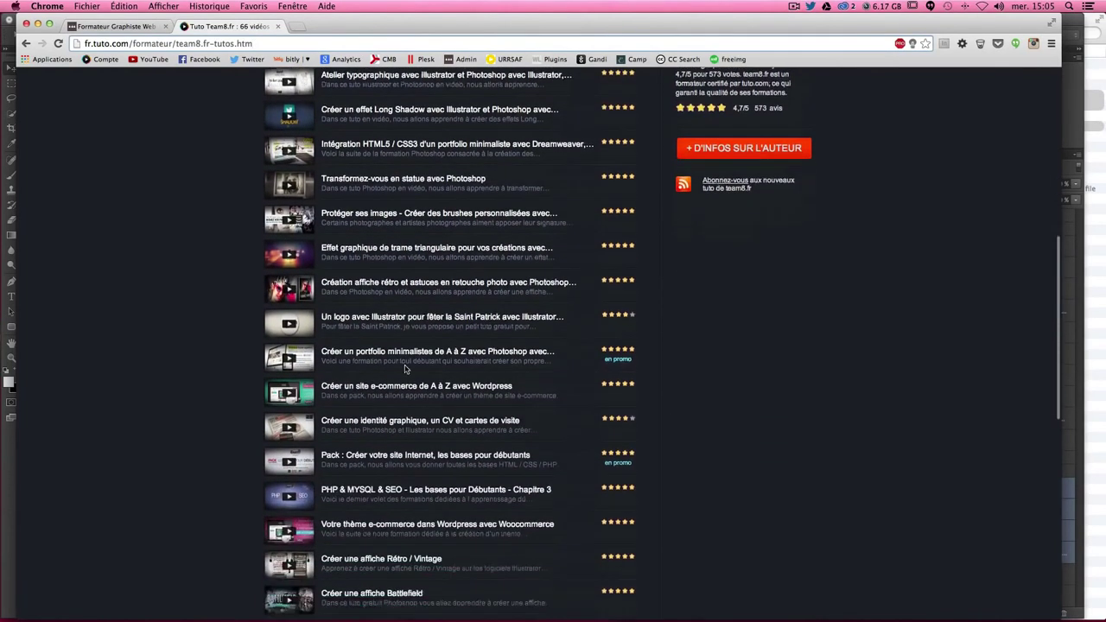
{"action": "scroll", "coordinate": [405, 362], "scroll_direction": "down", "scroll_amount": 3}
{"action": "scroll", "coordinate": [405, 362], "scroll_direction": "down", "scroll_amount": 2}
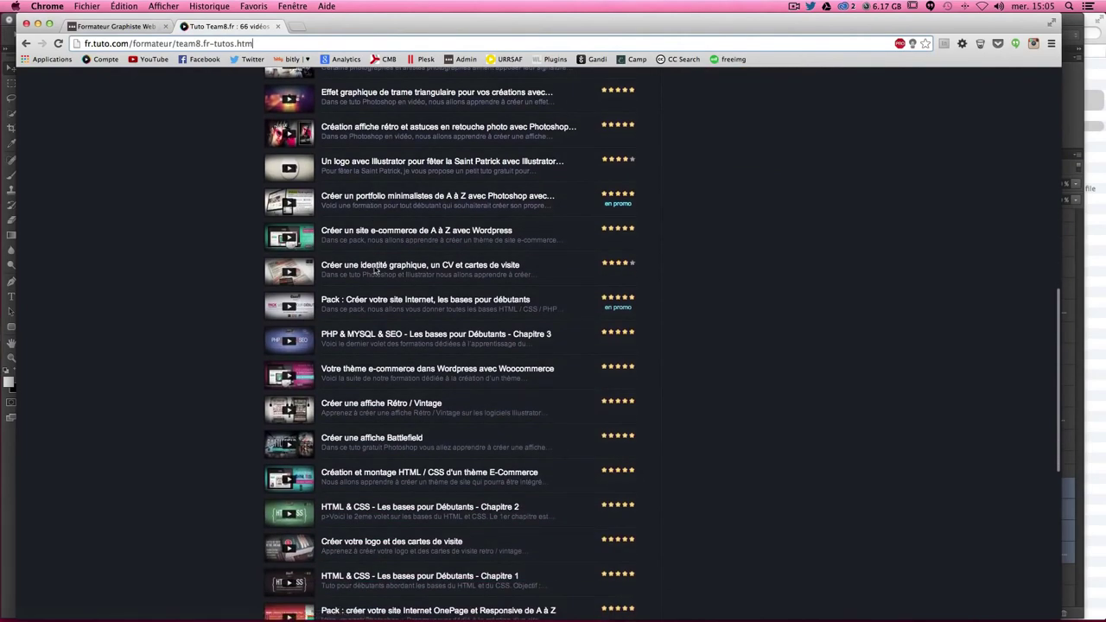
{"action": "scroll", "coordinate": [384, 540], "scroll_direction": "down", "scroll_amount": 2}
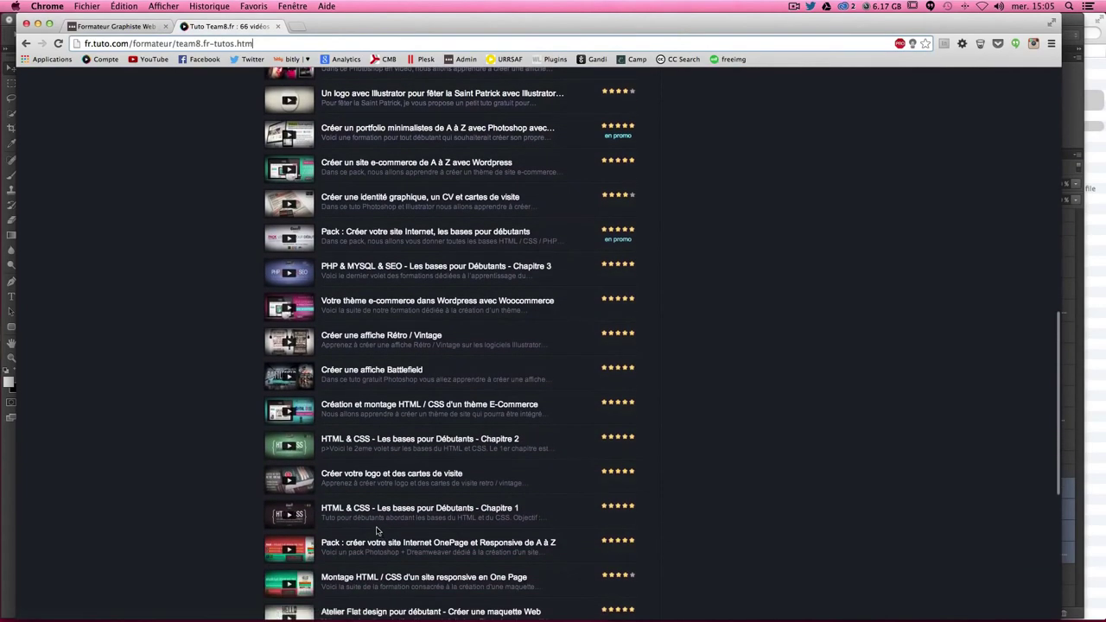
{"action": "scroll", "coordinate": [344, 512], "scroll_direction": "up", "scroll_amount": 1}
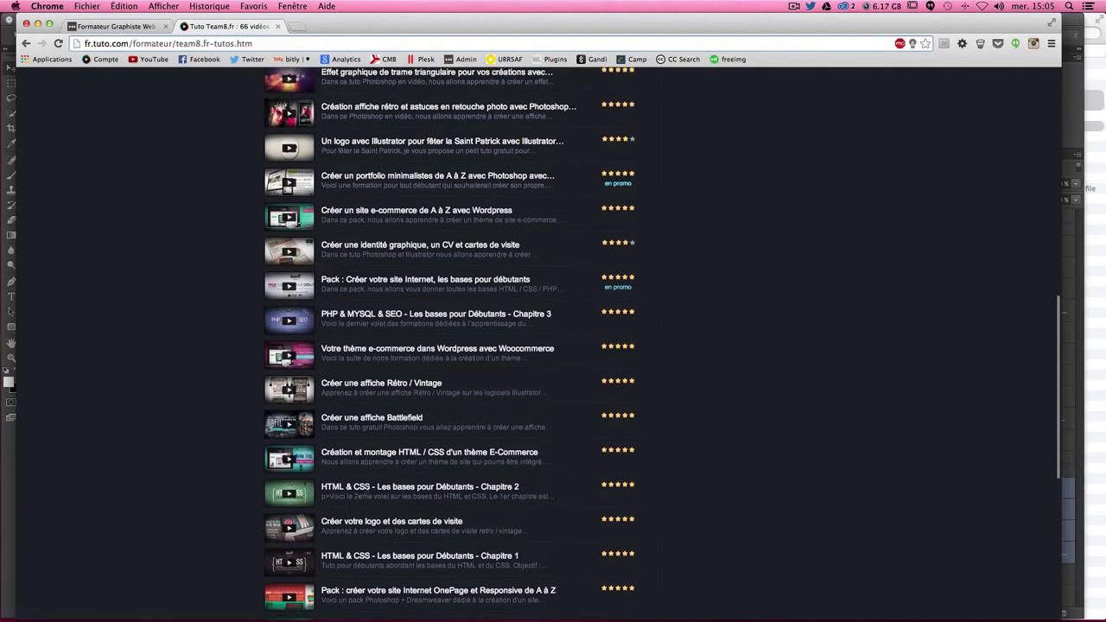
{"action": "scroll", "coordinate": [390, 490], "scroll_direction": "up", "scroll_amount": 4}
{"action": "scroll", "coordinate": [391, 490], "scroll_direction": "up", "scroll_amount": 3}
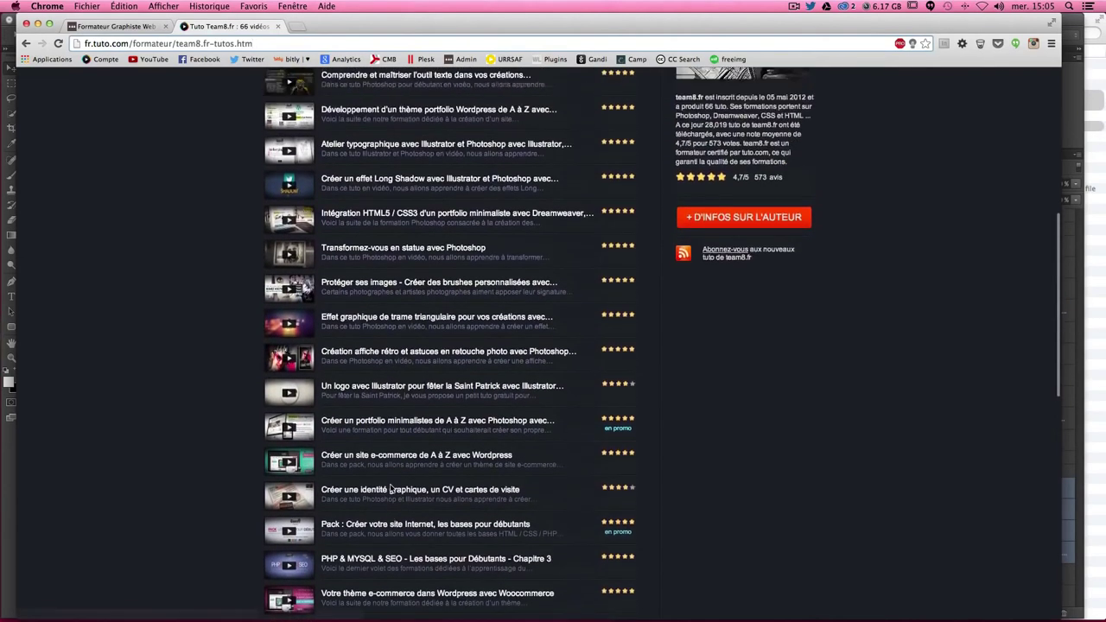
{"action": "scroll", "coordinate": [390, 490], "scroll_direction": "up", "scroll_amount": 2}
{"action": "scroll", "coordinate": [391, 490], "scroll_direction": "up", "scroll_amount": 1}
{"action": "scroll", "coordinate": [391, 490], "scroll_direction": "up", "scroll_amount": 2}
{"action": "scroll", "coordinate": [391, 490], "scroll_direction": "up", "scroll_amount": 1}
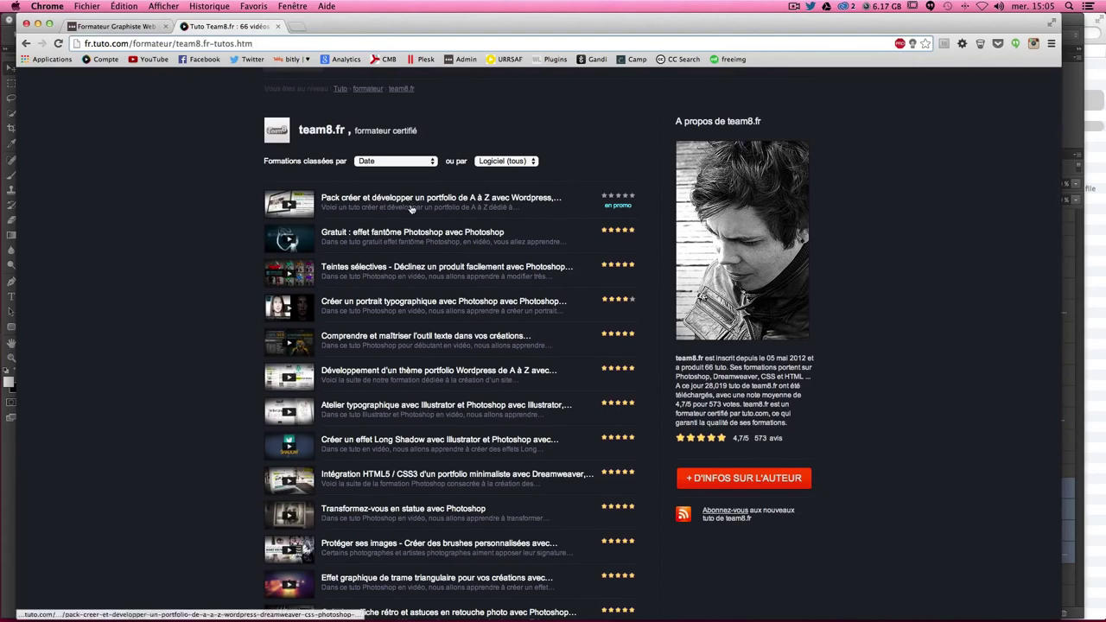
{"action": "scroll", "coordinate": [941, 243], "scroll_direction": "down", "scroll_amount": 2}
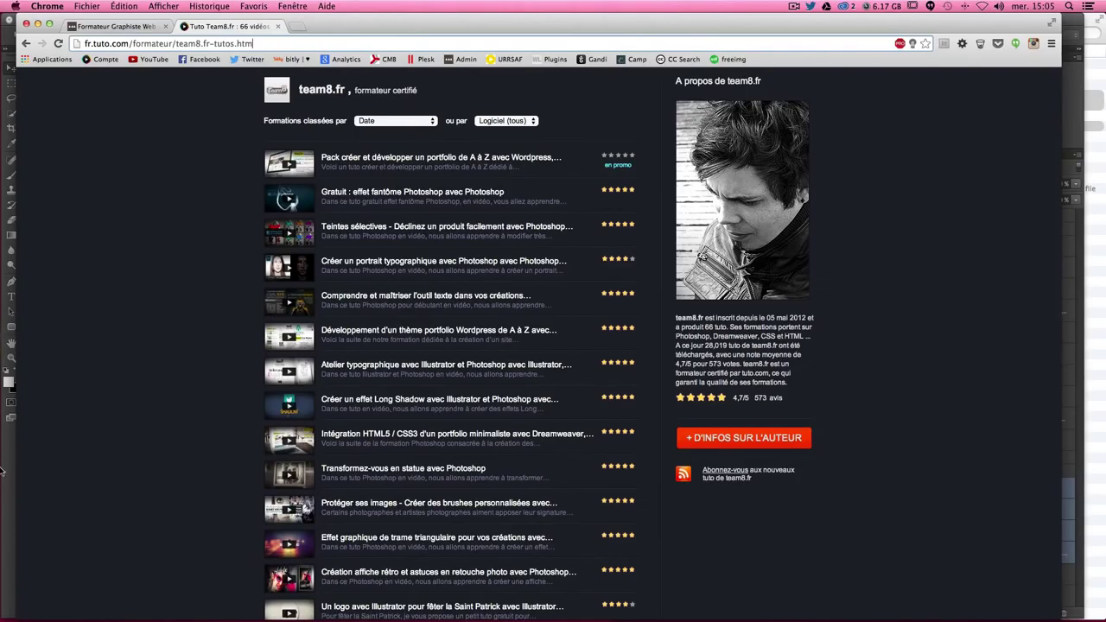
{"action": "key", "text": "super+Tab"}
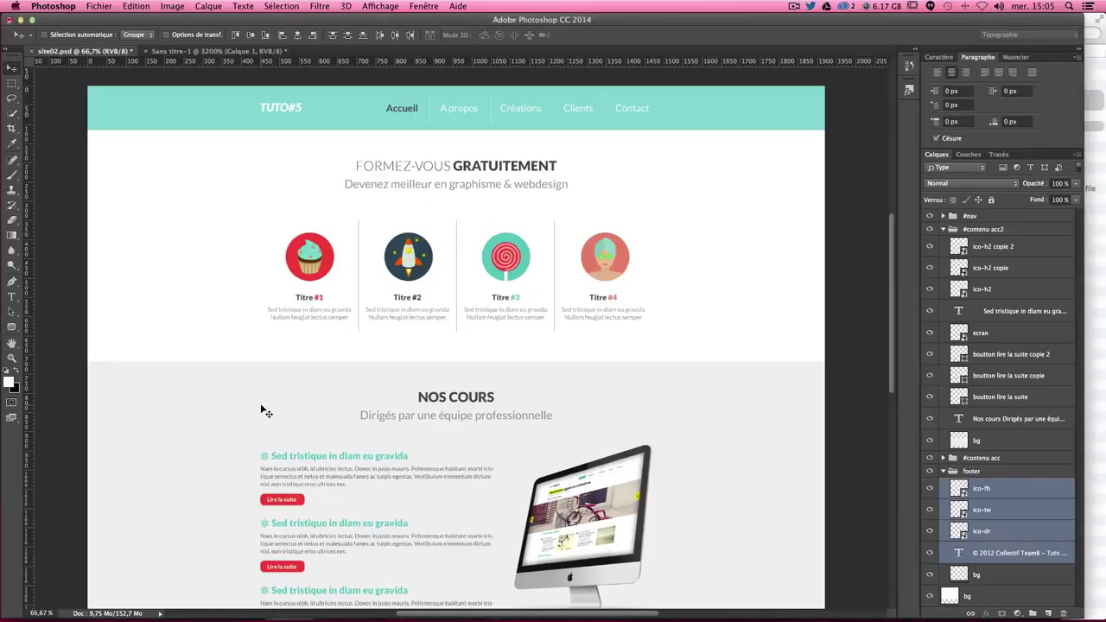